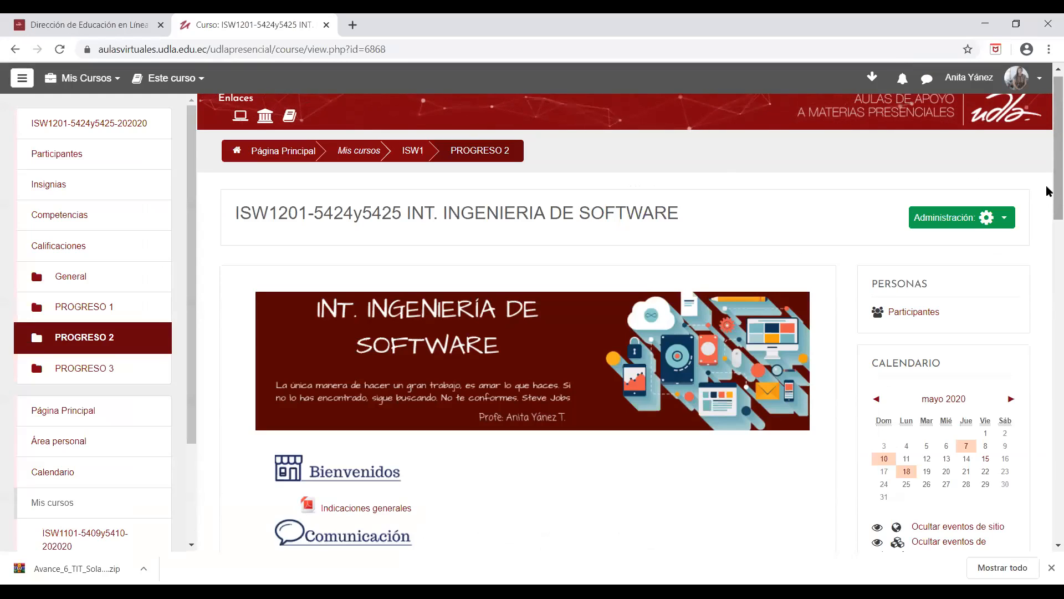
scroll(1048, 248, "down", 5)
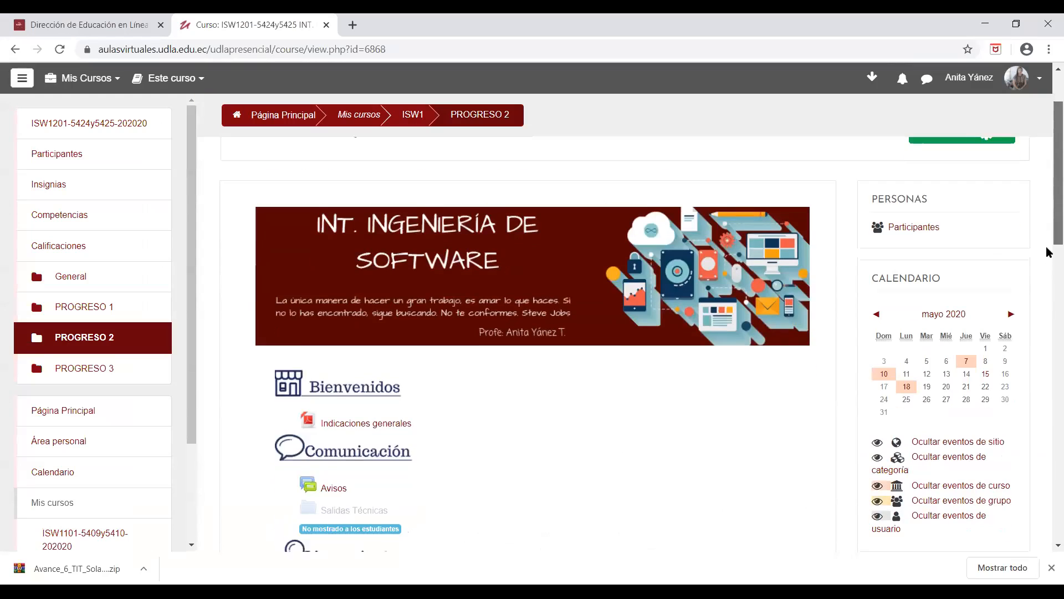
scroll(1048, 139, "up", 6)
scroll(1047, 117, "down", 5)
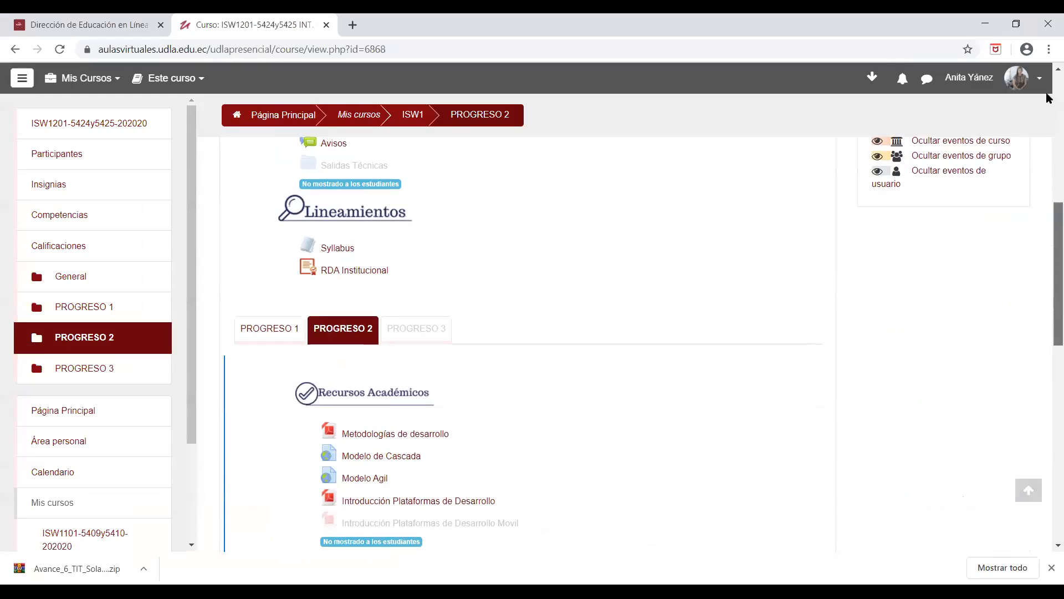
scroll(1048, 97, "up", 5)
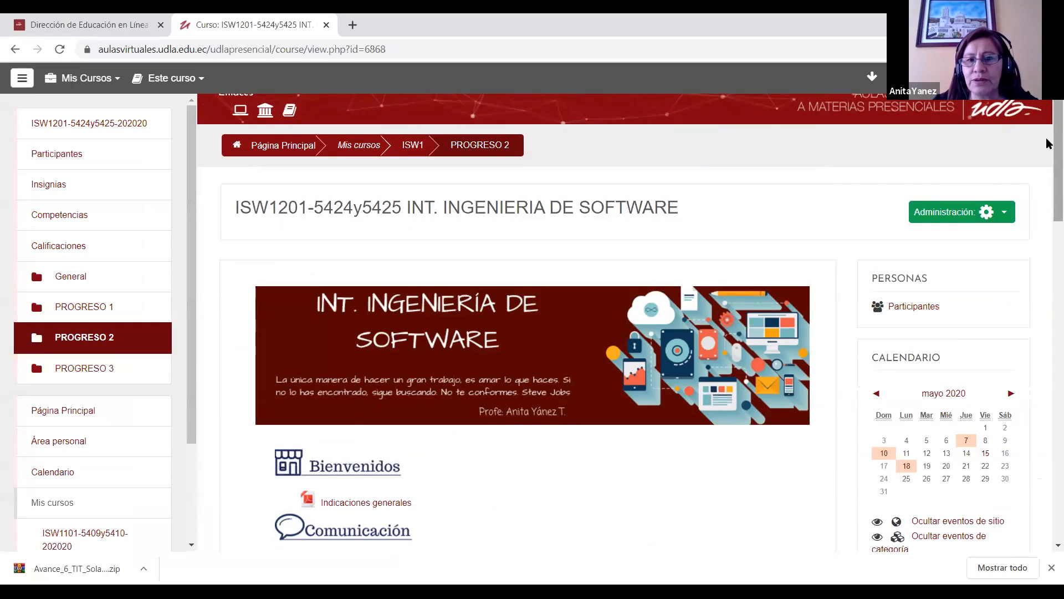
scroll(1047, 172, "down", 3)
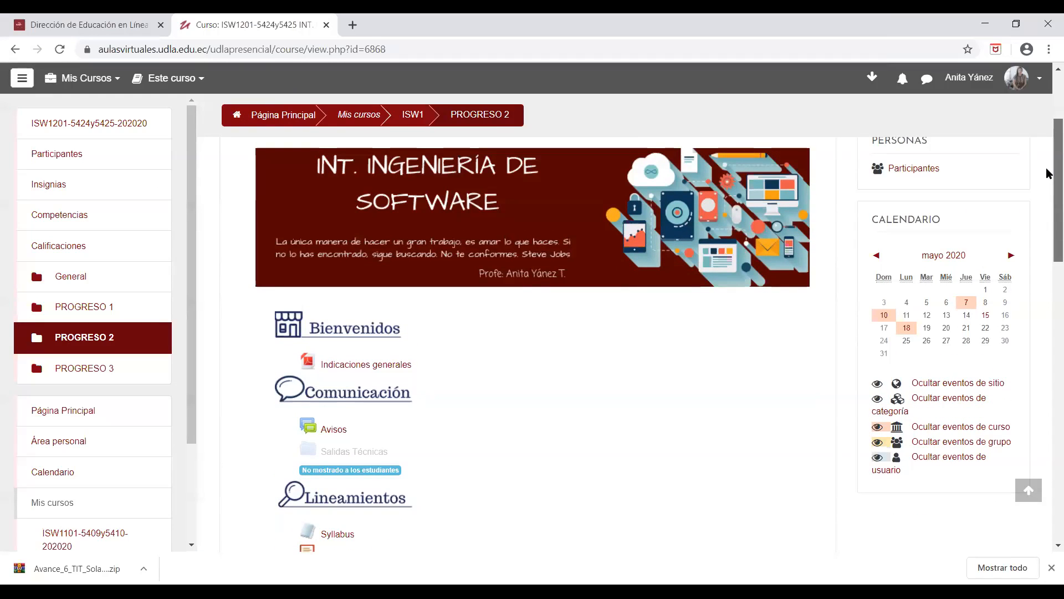
Step: Turn on editing mode for the INT. INGENIERIA DE SOFTWARE course
scroll(1046, 173, "up", 3)
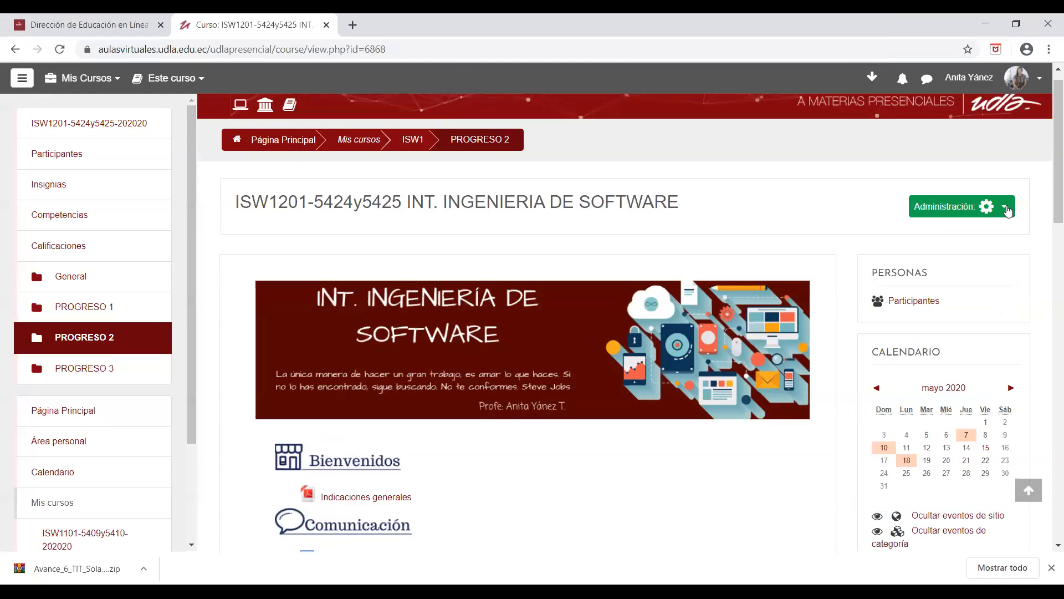
left_click(992, 207)
left_click(893, 256)
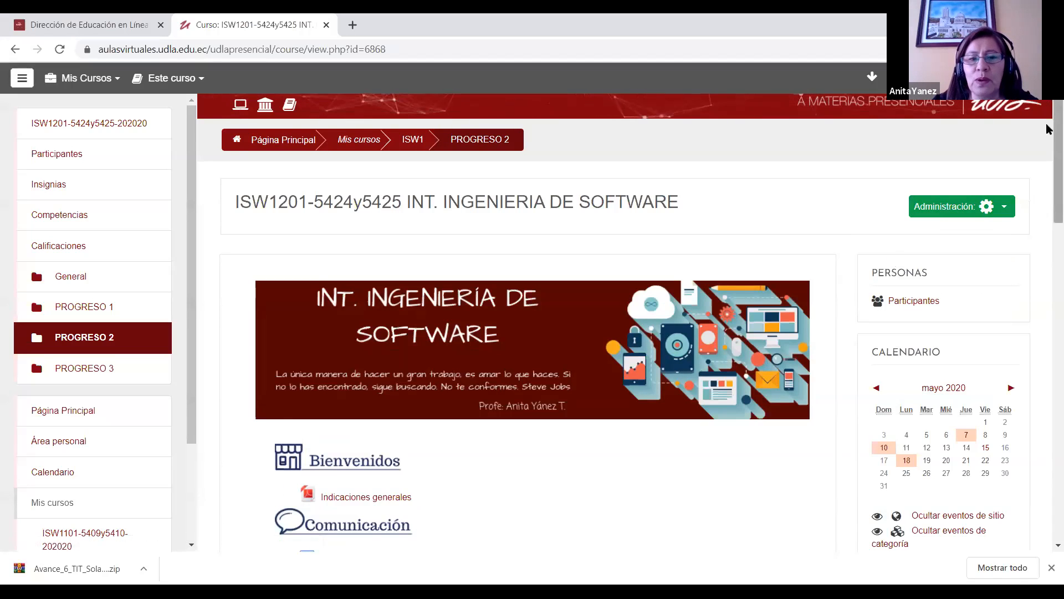
scroll(1048, 222, "down", 12)
scroll(1048, 102, "up", 12)
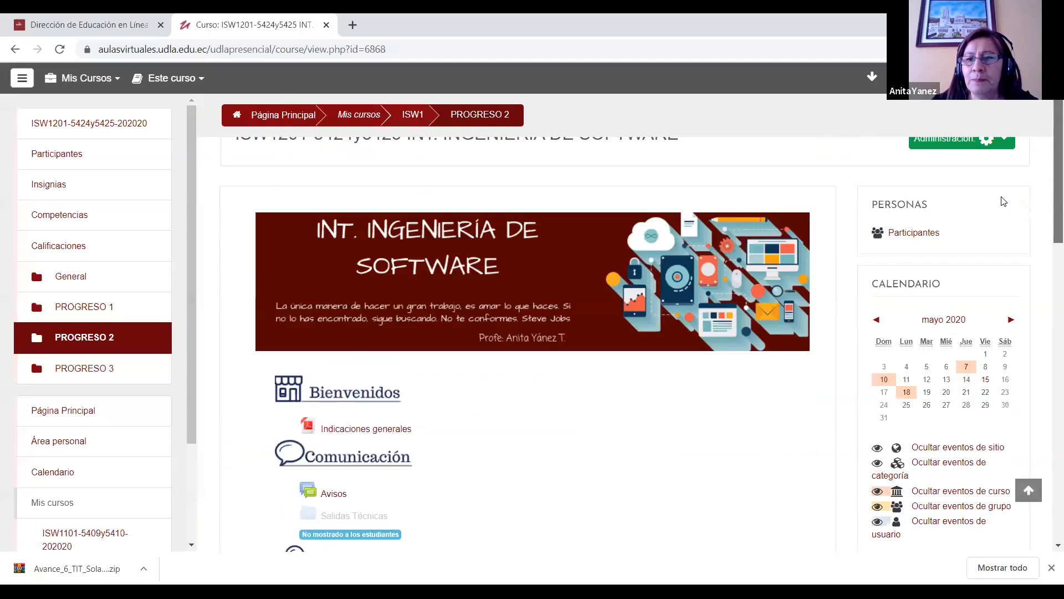
left_click(962, 205)
left_click(881, 245)
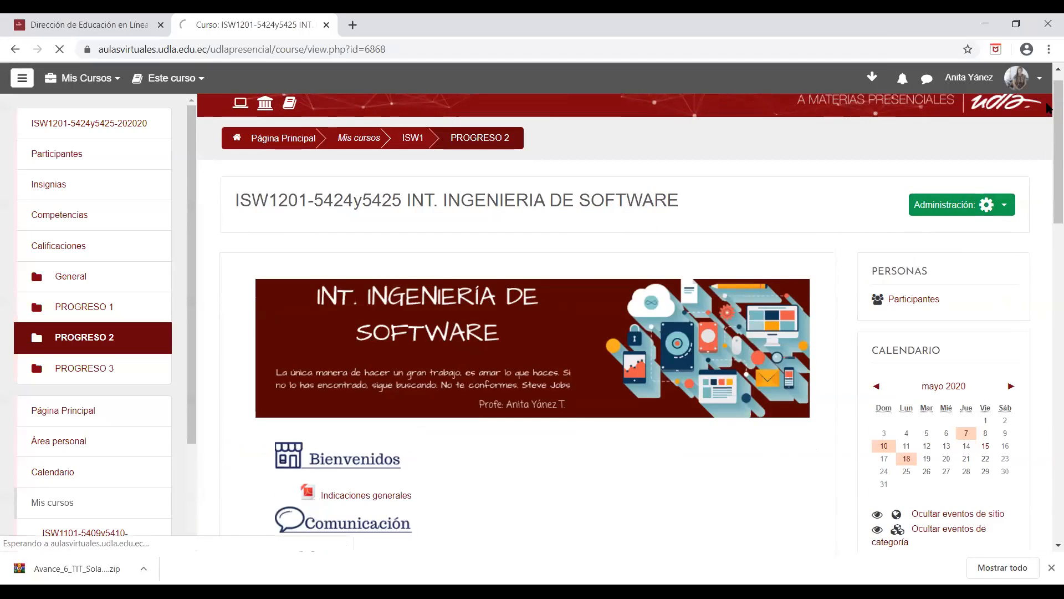
Step: Add a new Cuestionario activity to the PROGRESO 2 section, looking through the available activities and resources
scroll(1047, 330, "down", 10)
scroll(1047, 332, "down", 2)
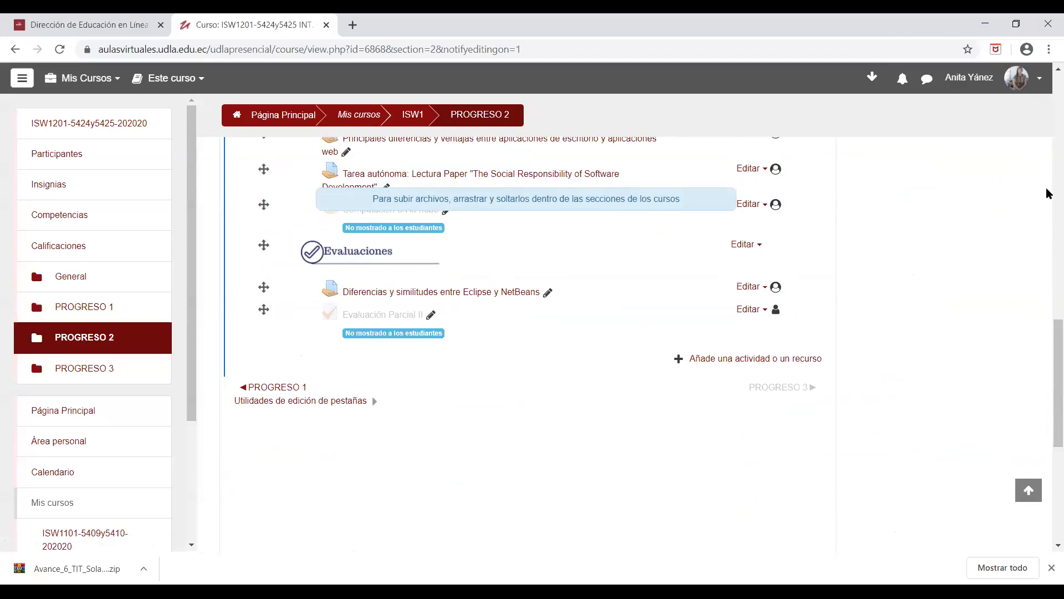
scroll(1045, 349, "down", 1)
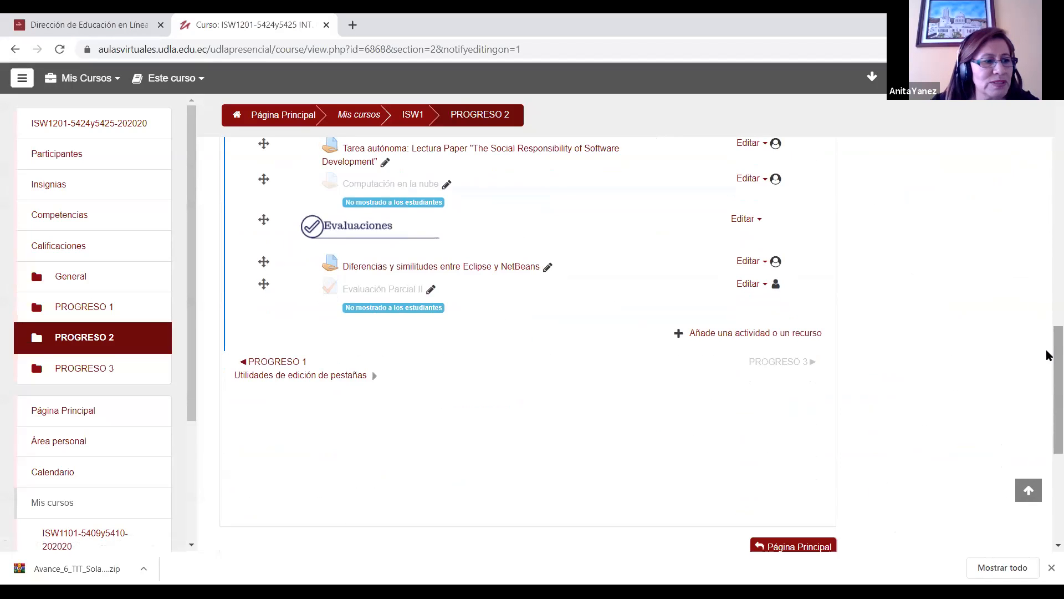
left_click(753, 334)
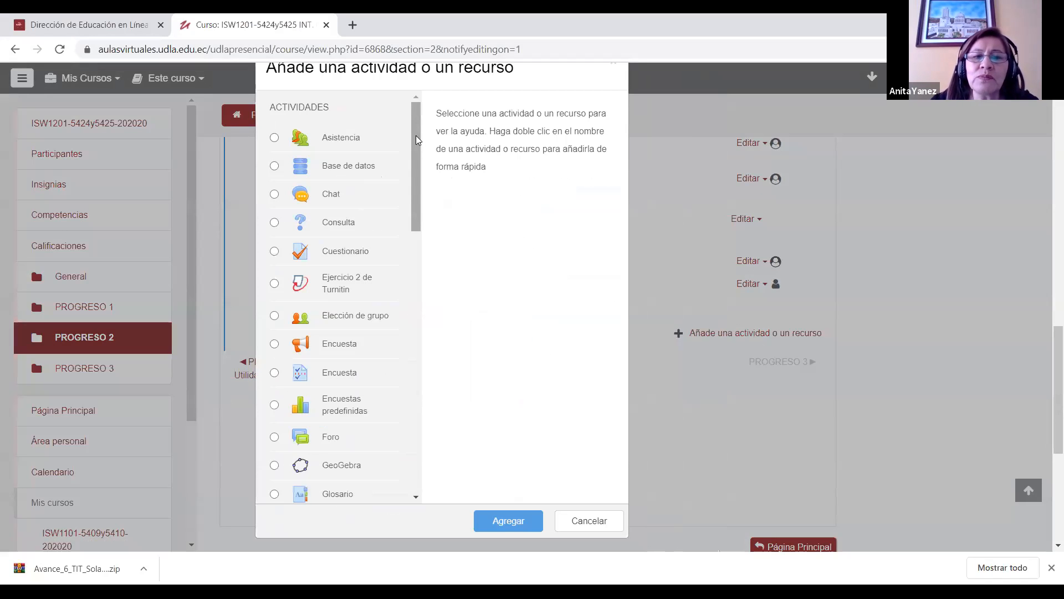
left_click(417, 138)
left_click_drag(417, 139, 417, 398)
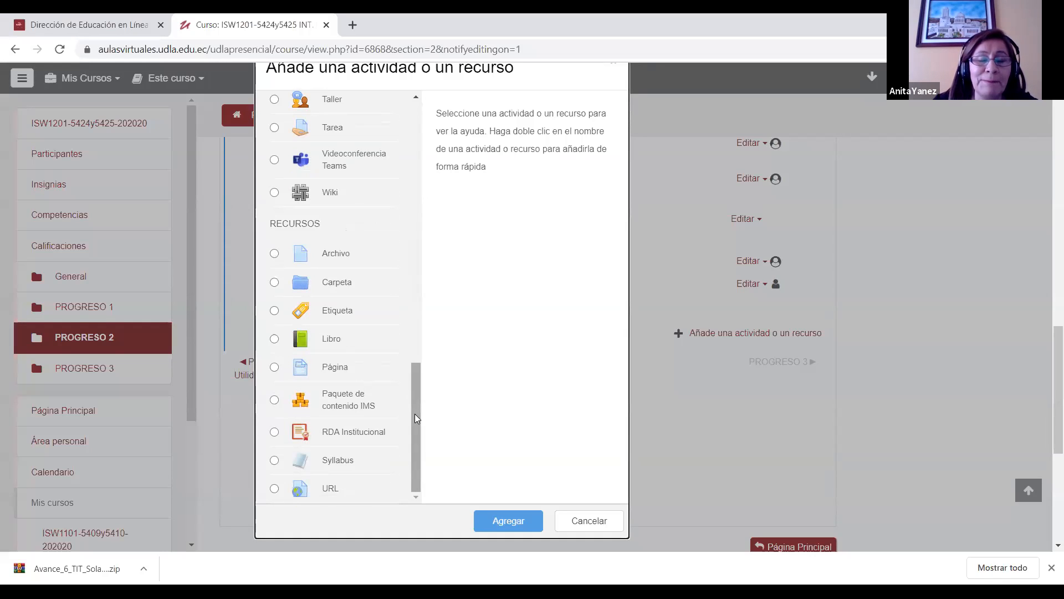
left_click_drag(417, 419, 452, 168)
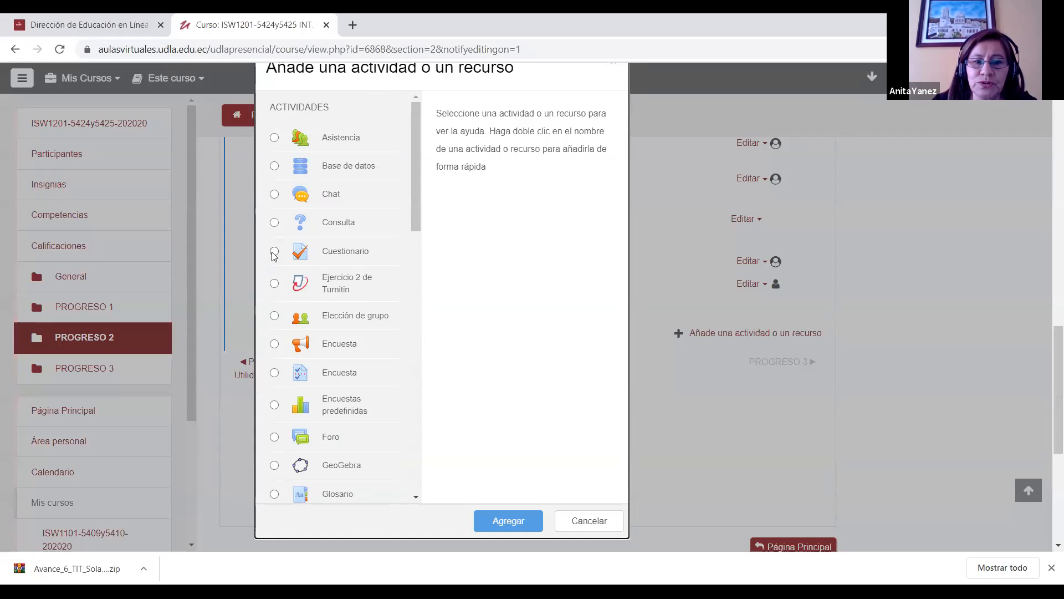
left_click_drag(625, 279, 618, 363)
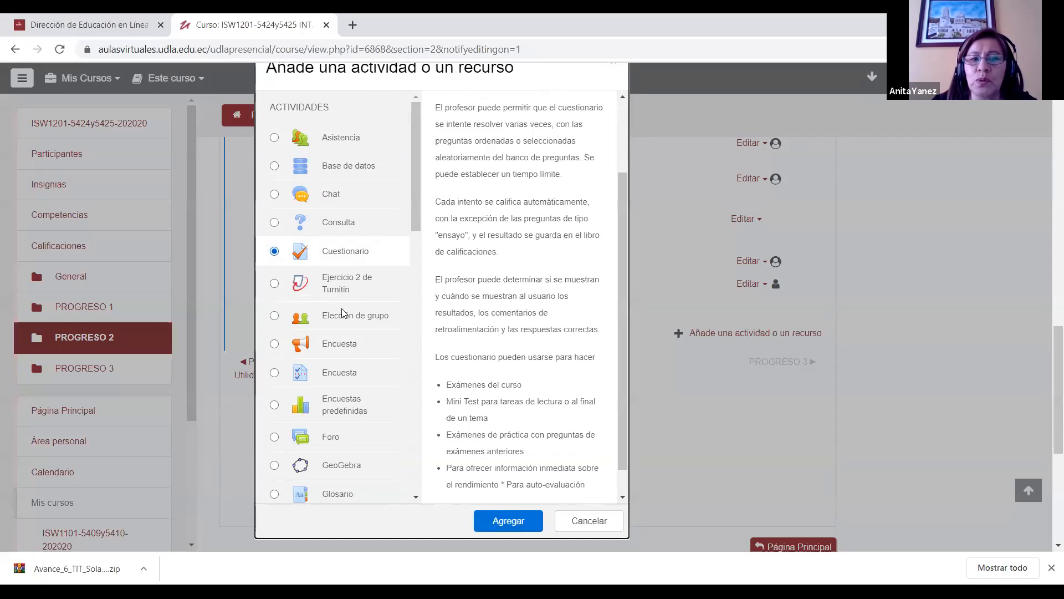
left_click(506, 522)
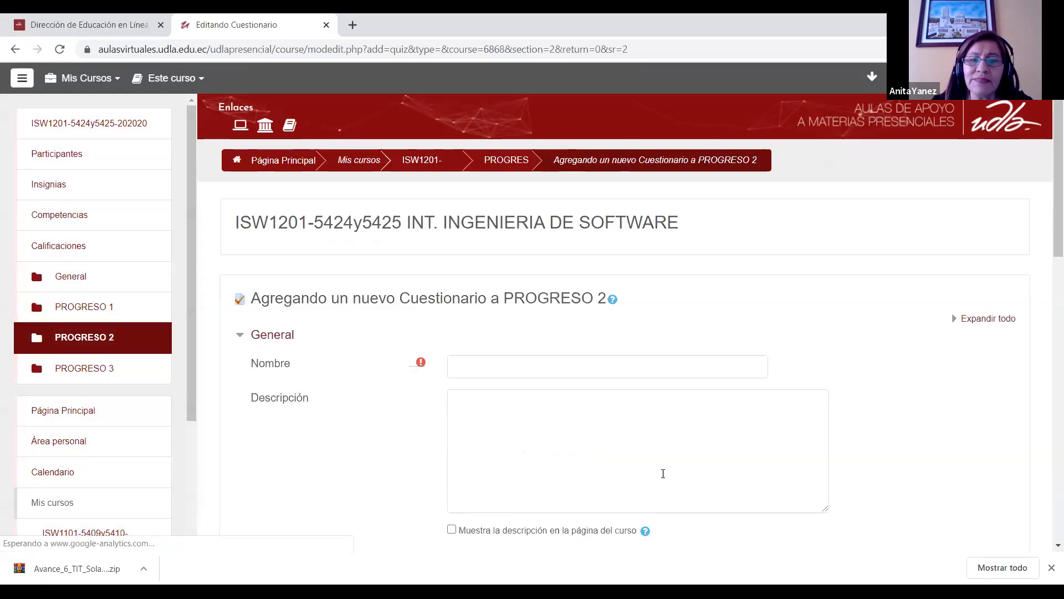
Step: Name the new questionnaire "Prueba"
scroll(1046, 227, "down", 2)
left_click(594, 287)
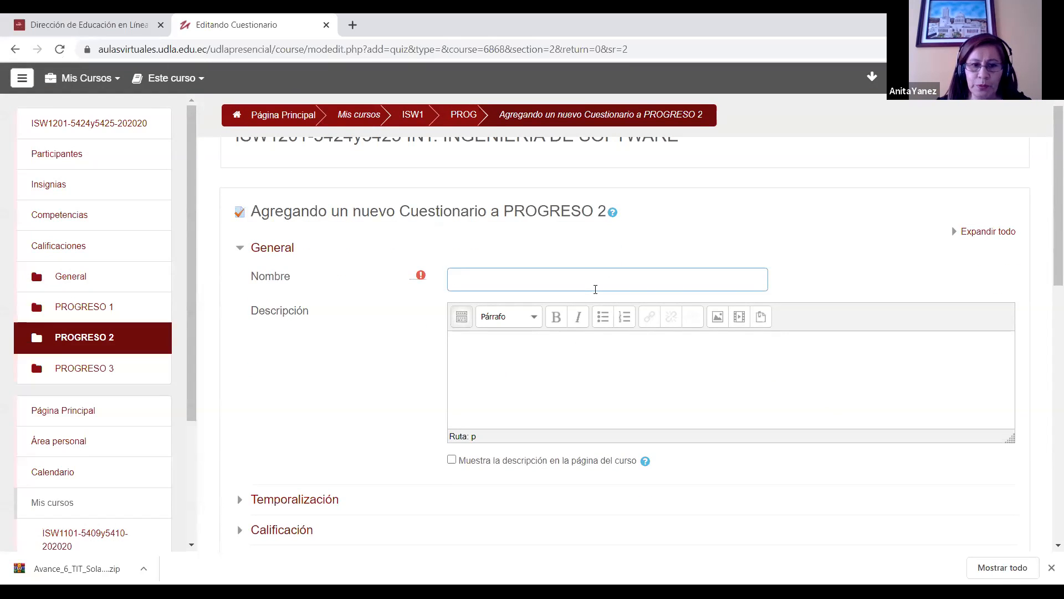
type("Prueba")
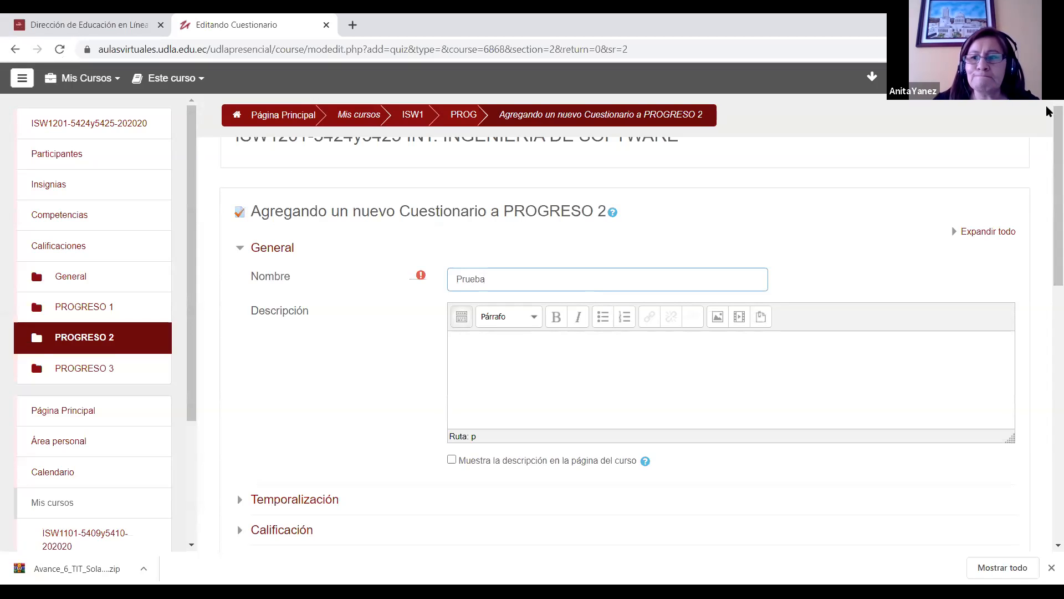
Step: Enter "Objetivo de aprendizaje del cuestionario." as the questionnaire's description
scroll(1048, 177, "down", 2)
scroll(1047, 176, "down", 1)
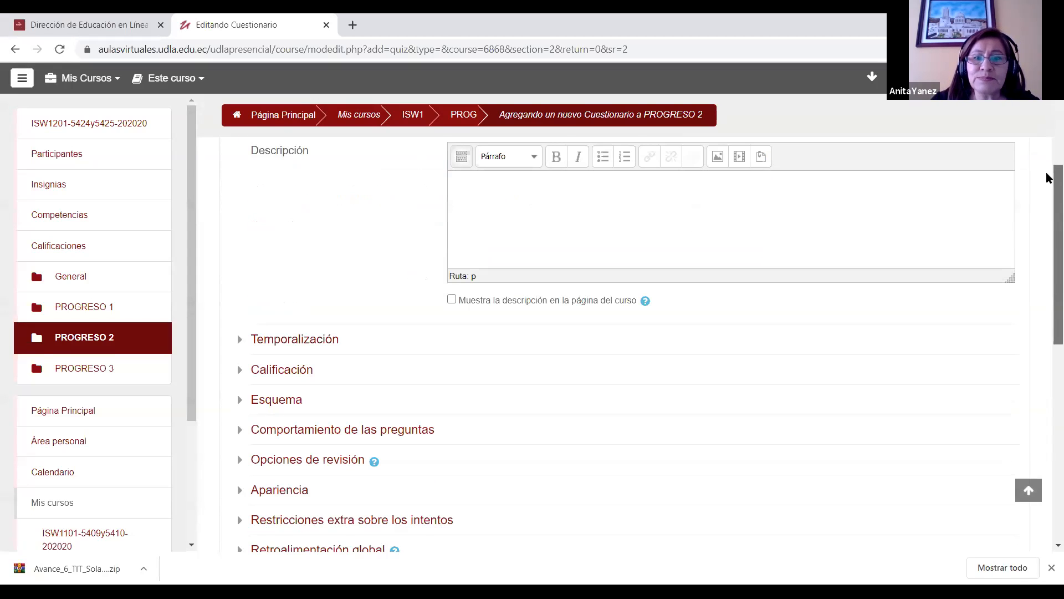
scroll(1048, 155, "up", 2)
left_click(526, 260)
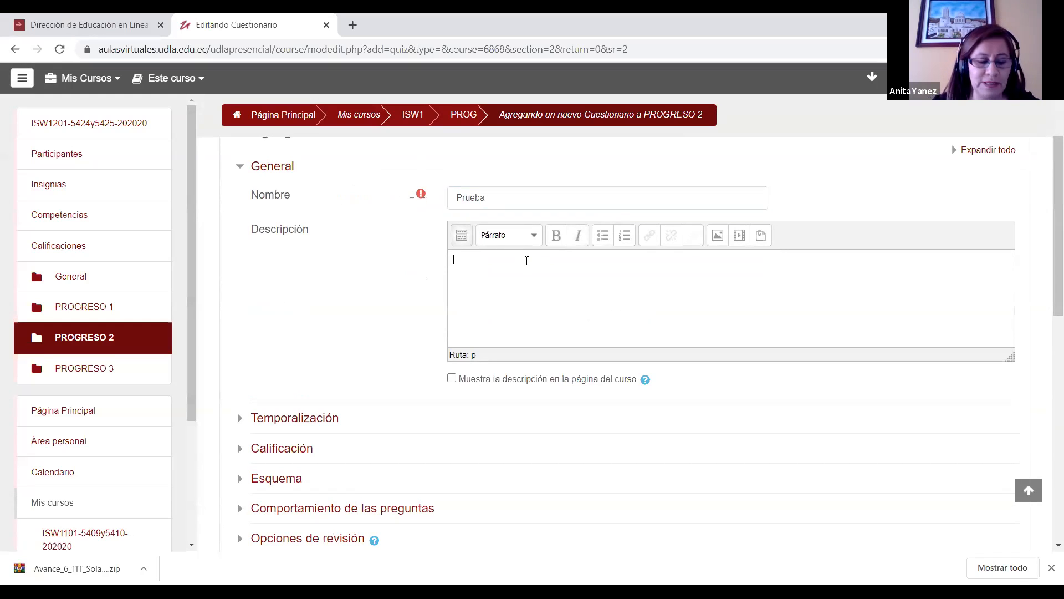
type("Objetivo")
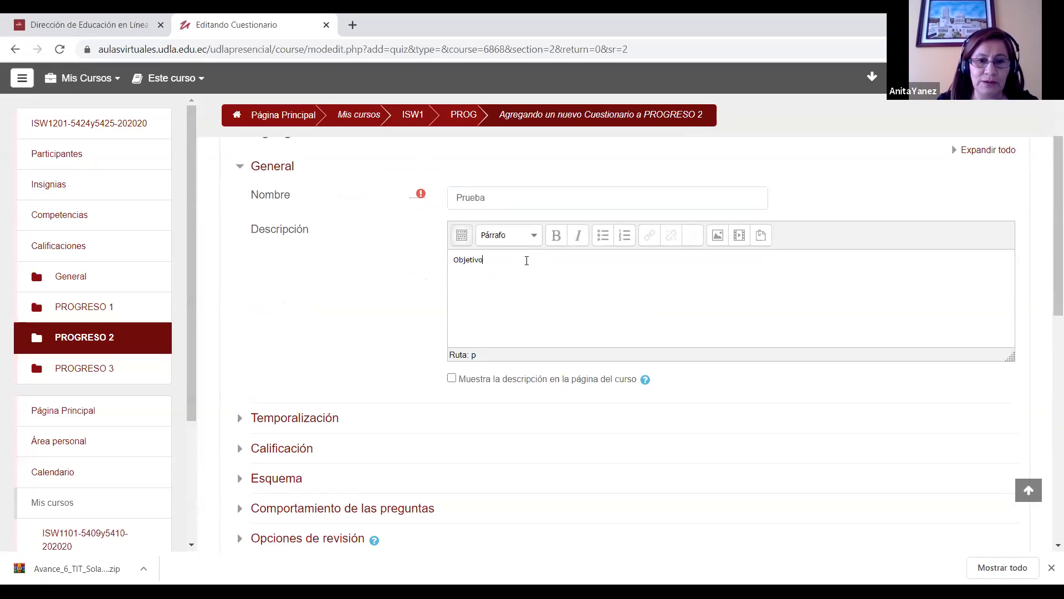
type(" de aprendizaje del cuestiorio")
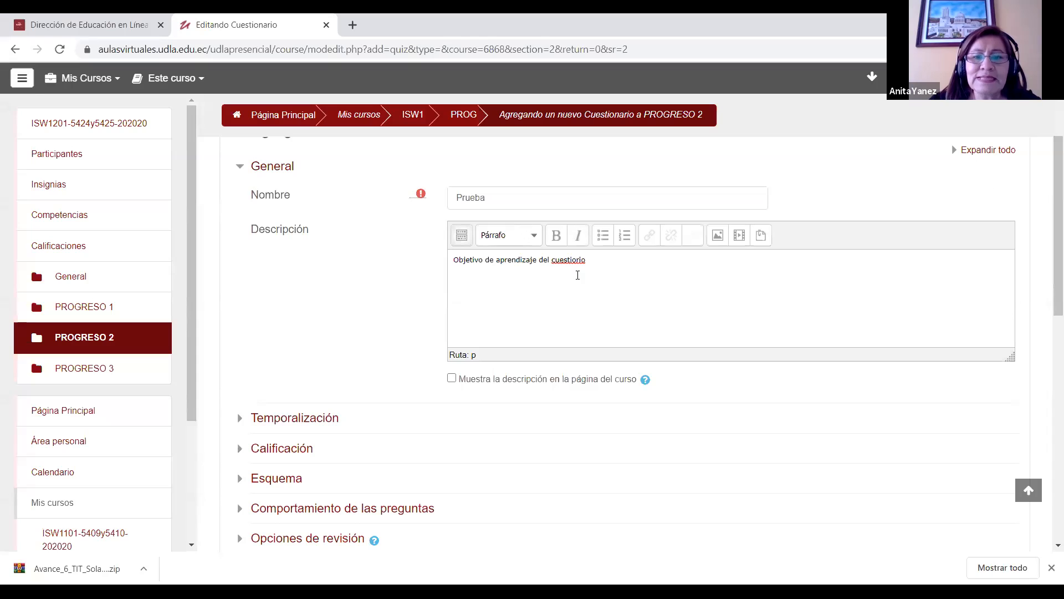
key("BackSpace")
key("BackSpace")
key("BackSpace")
key("BackSpace")
key("BackSpace")
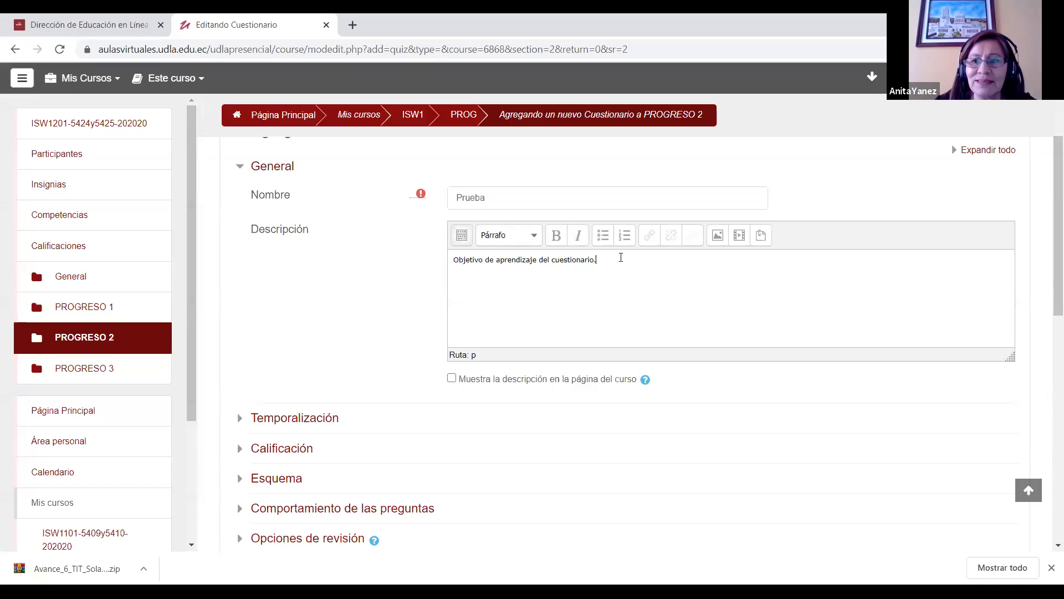
left_click_drag(597, 259, 452, 259)
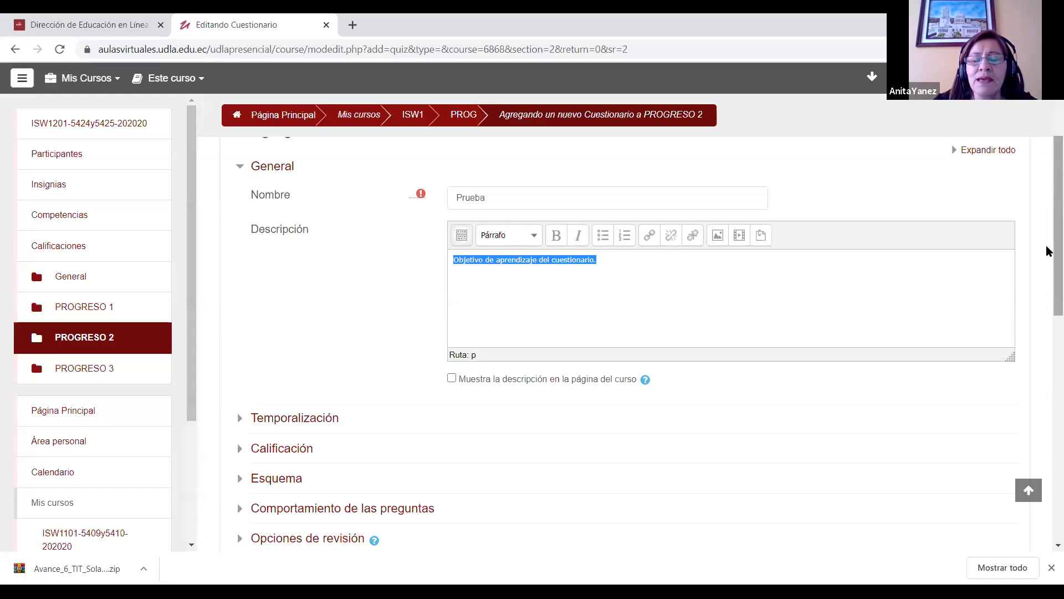
Step: Enable the questionnaire's opening date in the Temporalización settings and set its time to 16:00
scroll(1046, 302, "down", 3)
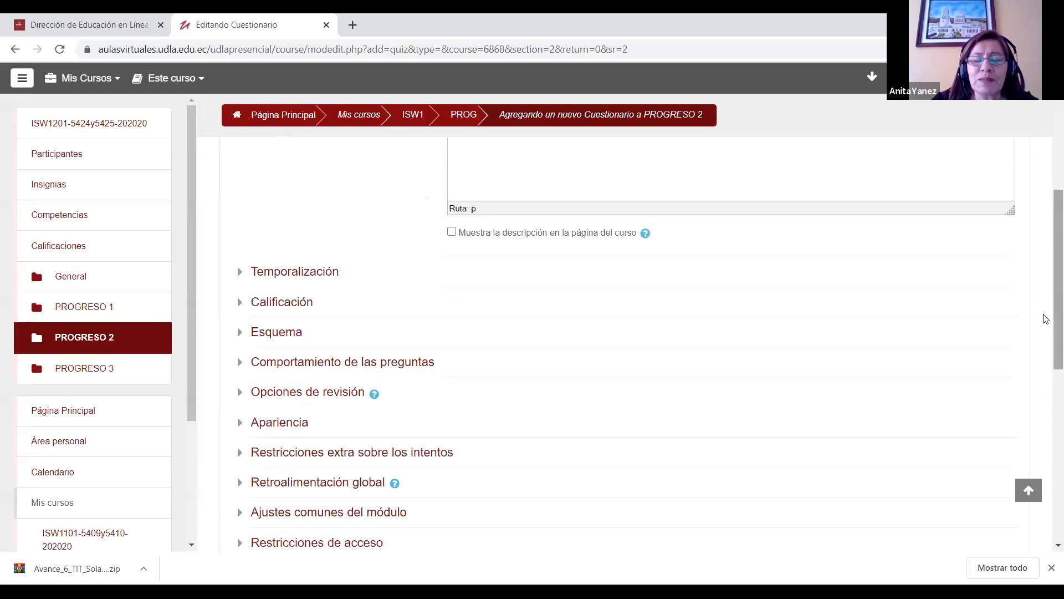
left_click(241, 276)
scroll(1048, 254, "down", 1)
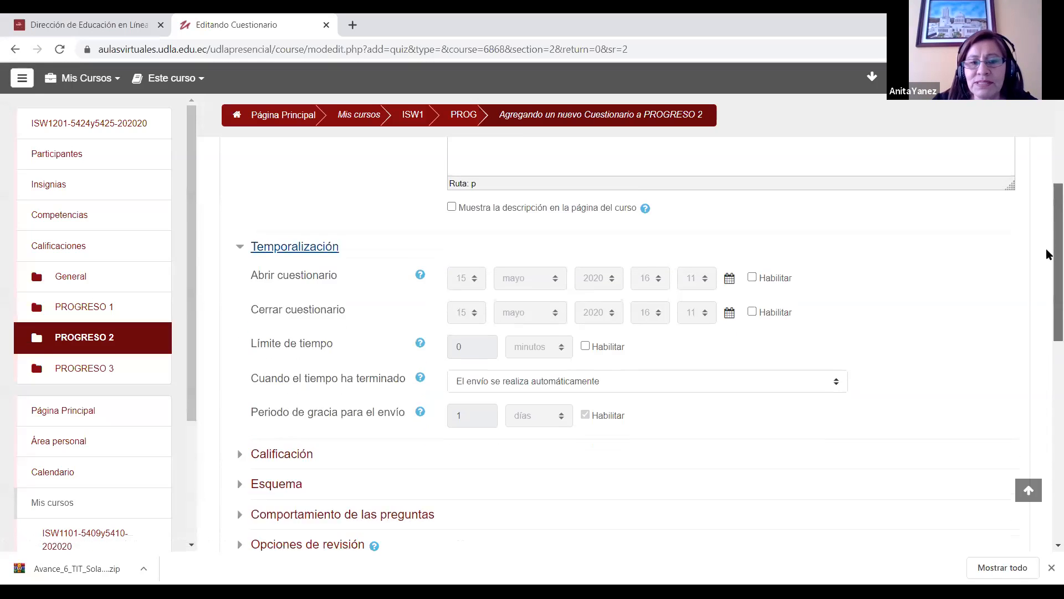
scroll(1047, 254, "down", 1)
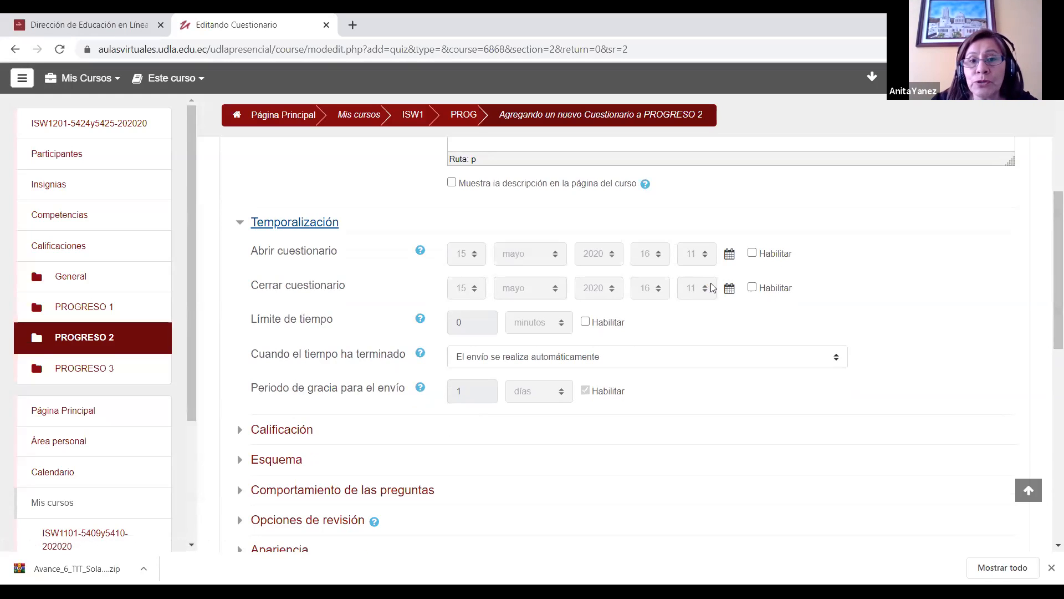
left_click(752, 255)
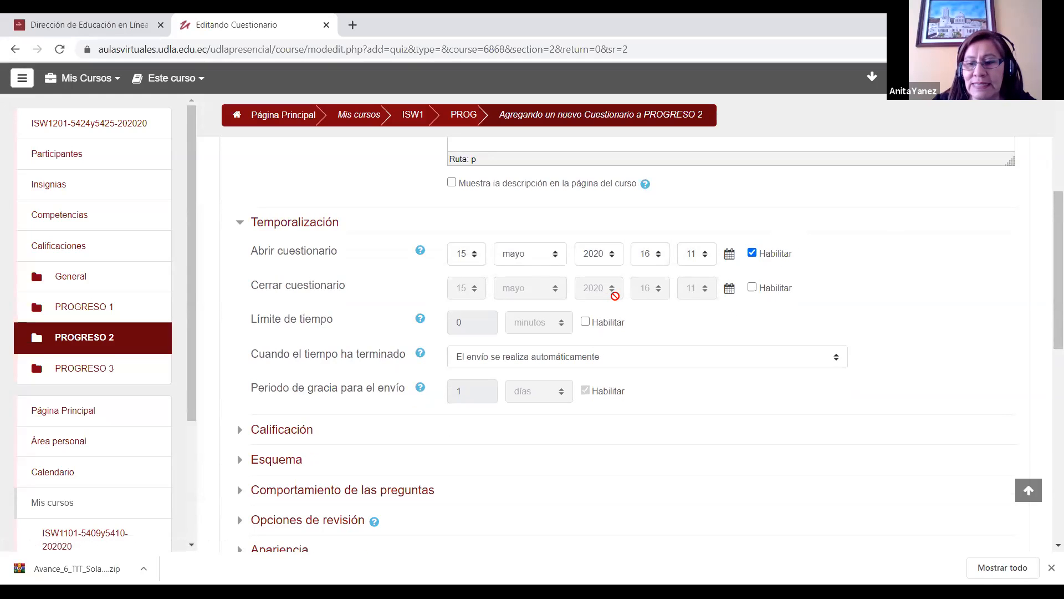
left_click(658, 256)
left_click_drag(663, 294, 664, 311)
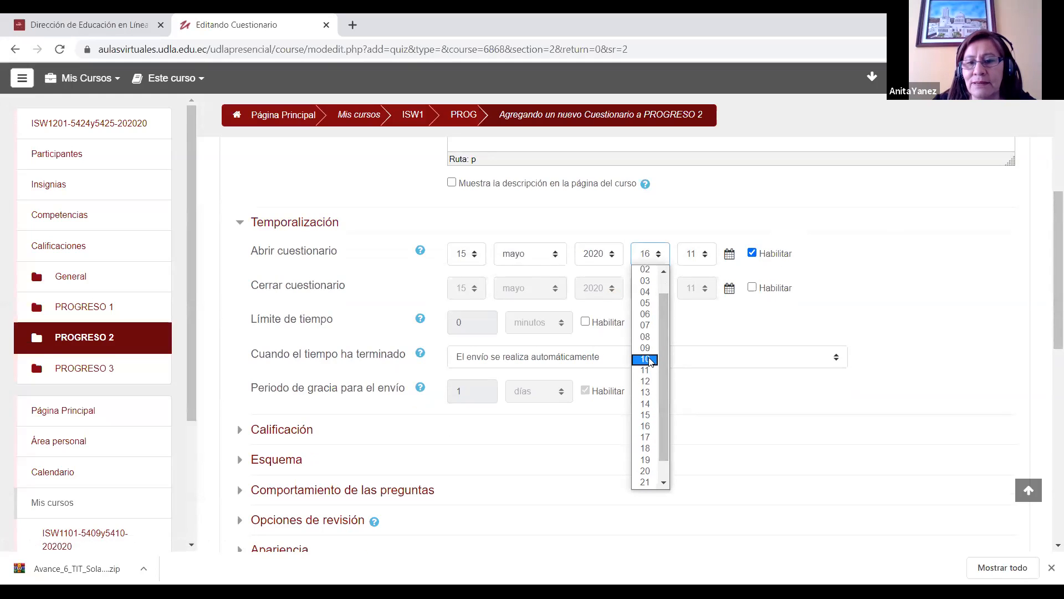
left_click(646, 427)
left_click(710, 256)
left_click(700, 271)
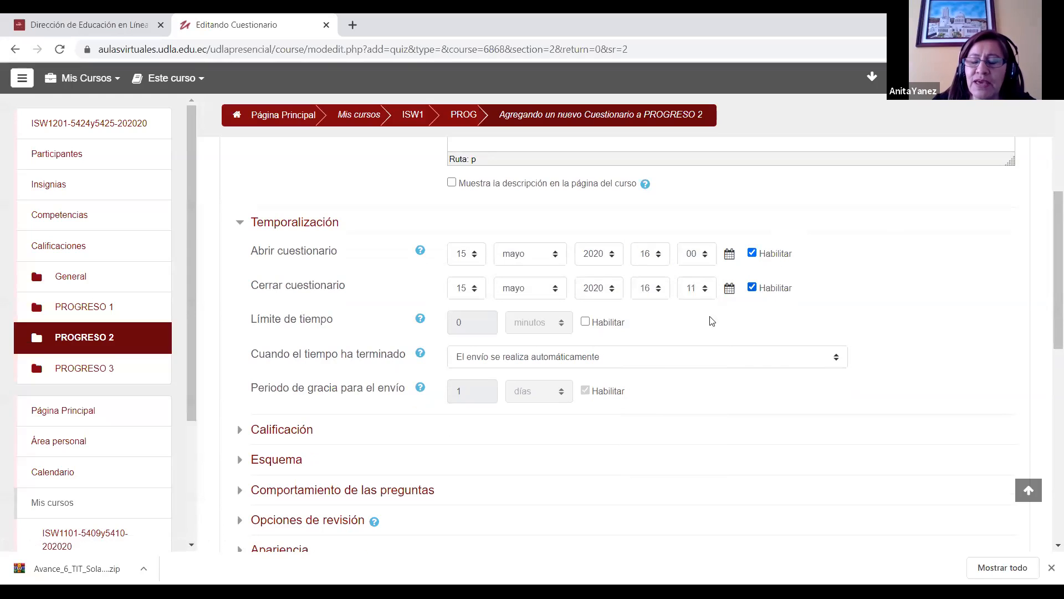
Step: Enable the questionnaire's closing date and set its time to 23:00
left_click(665, 295)
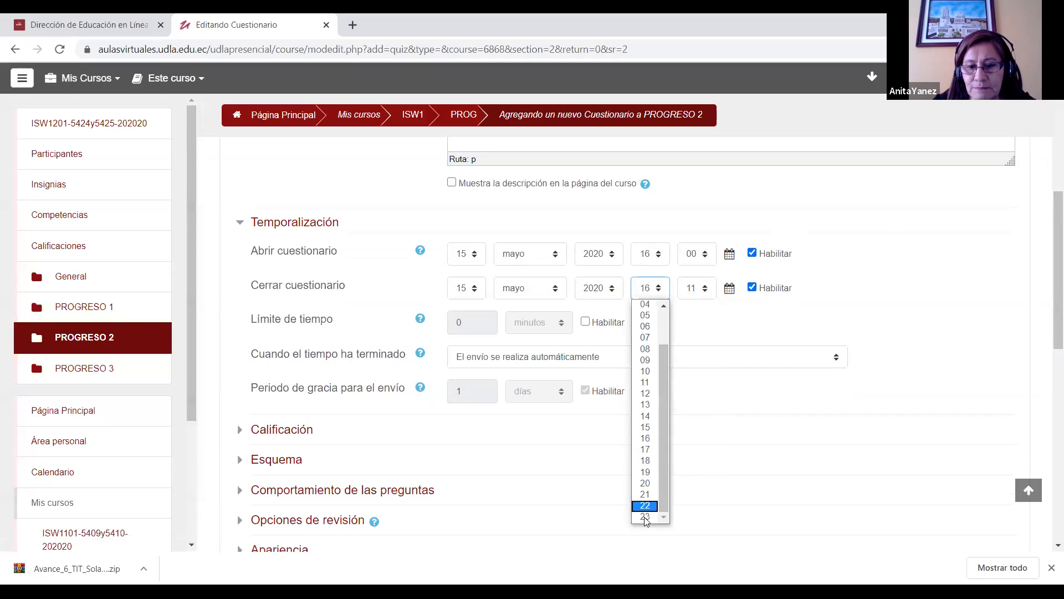
left_click(645, 516)
left_click(703, 288)
left_click(717, 309)
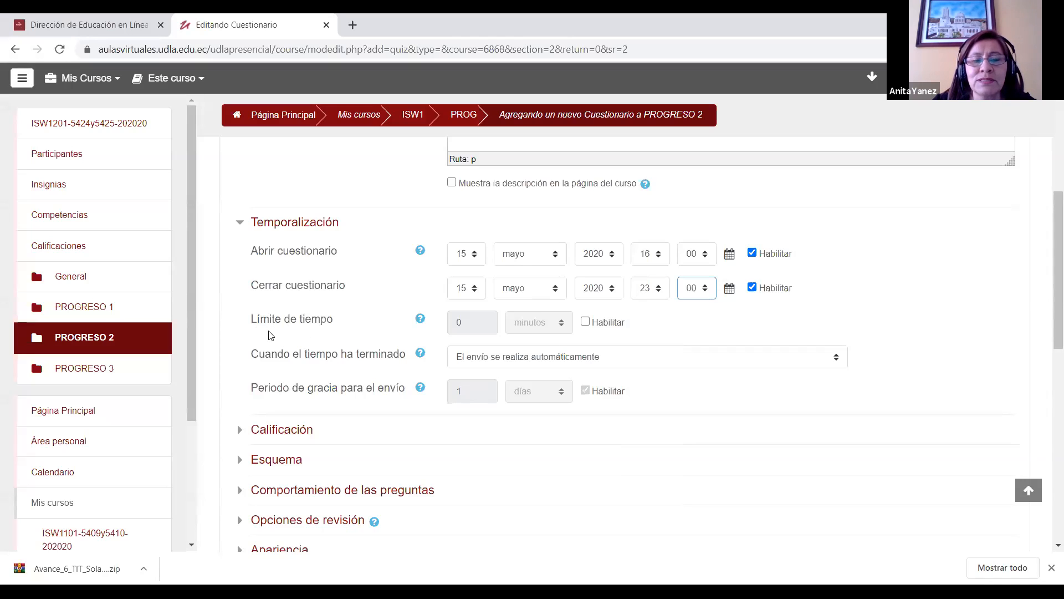
Step: Enable the questionnaire's time limit and set it to 30 minutes
left_click(586, 322)
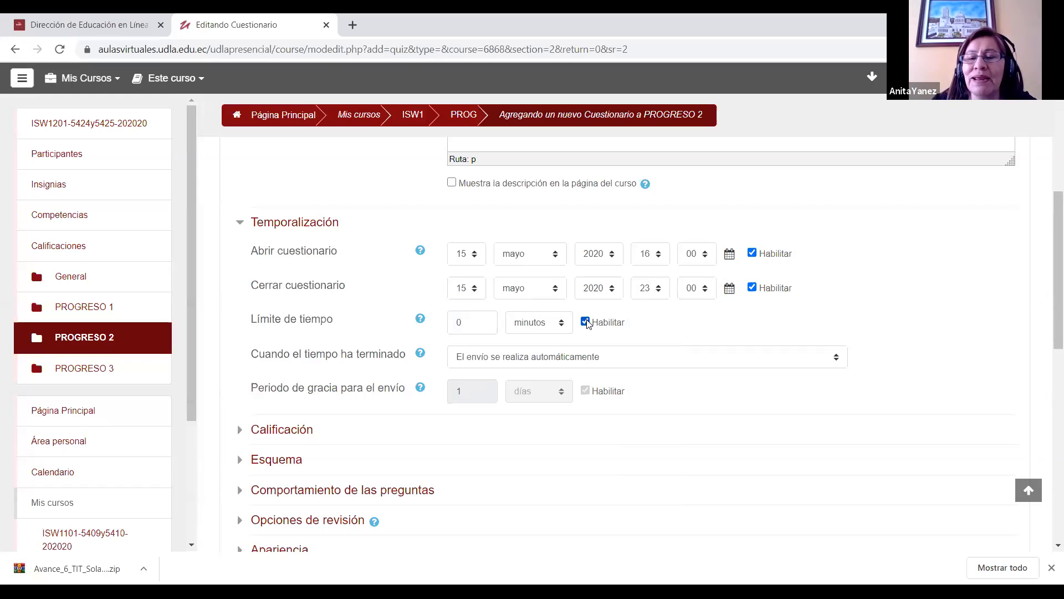
left_click_drag(469, 324, 333, 337)
type("30")
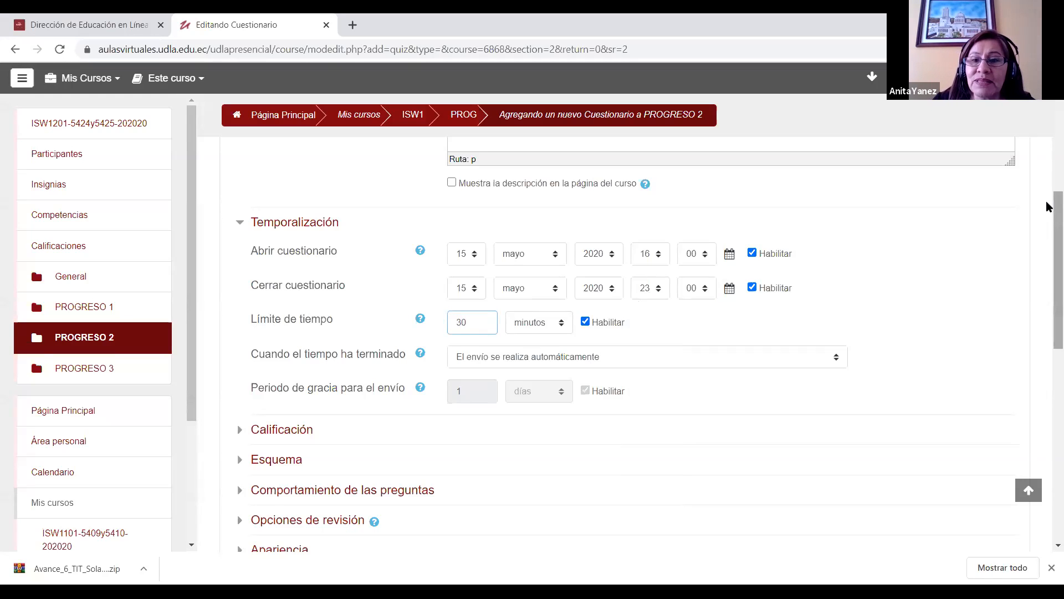
Step: Try the grace-period option for when the questionnaire's time runs out, and return it to "El envío se realiza automáticamente"
left_click_drag(1054, 203, 1055, 235)
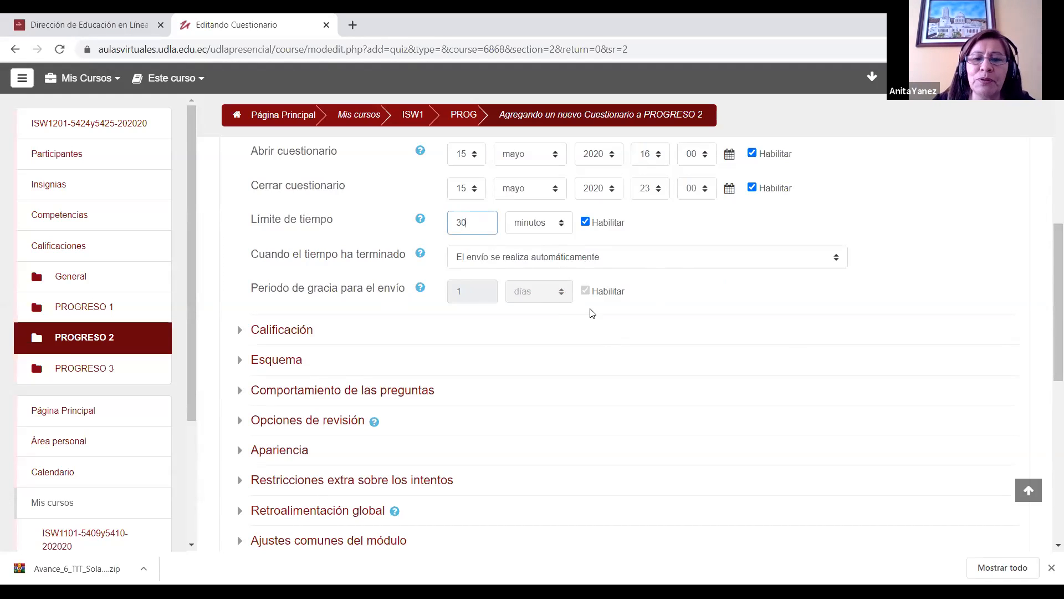
left_click(574, 258)
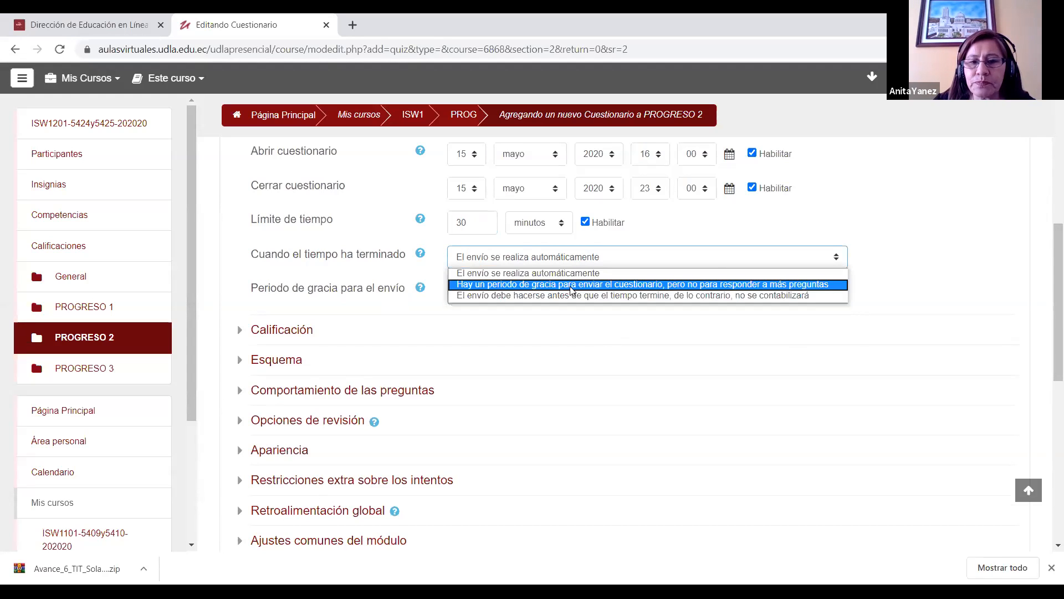
left_click(573, 284)
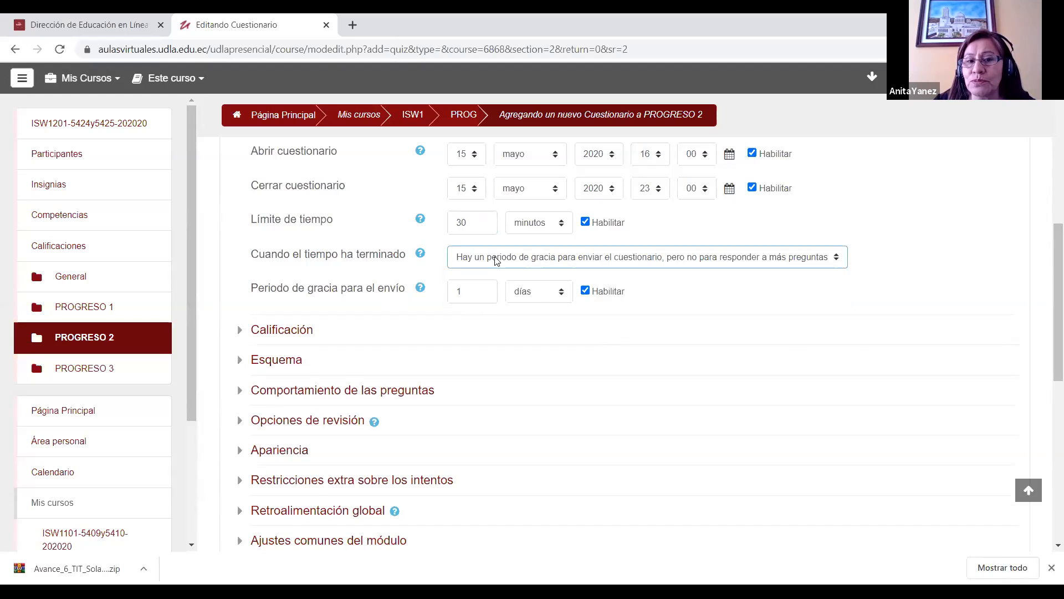
left_click(497, 261)
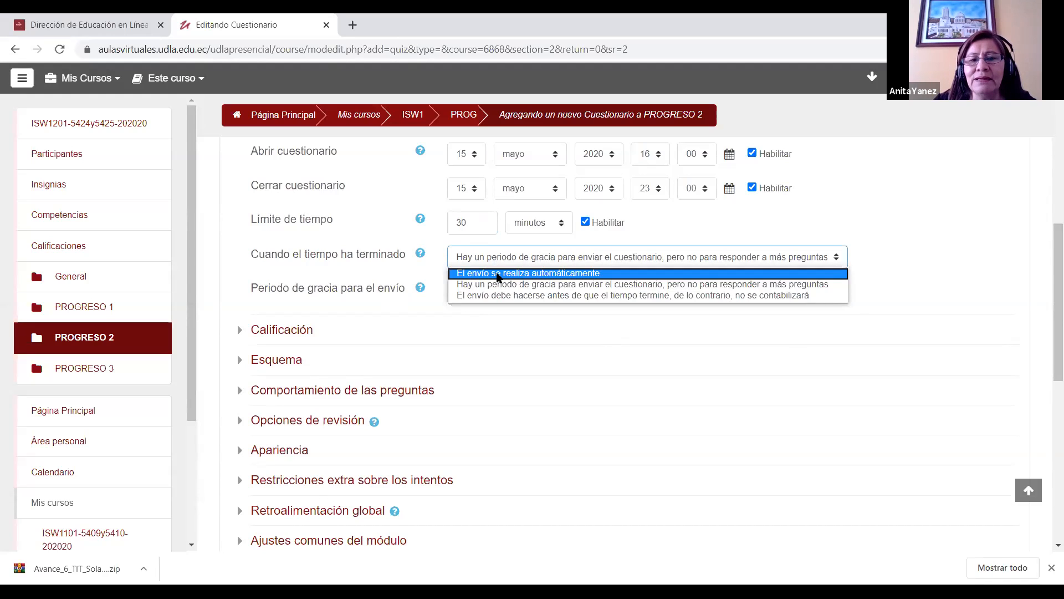
left_click(496, 271)
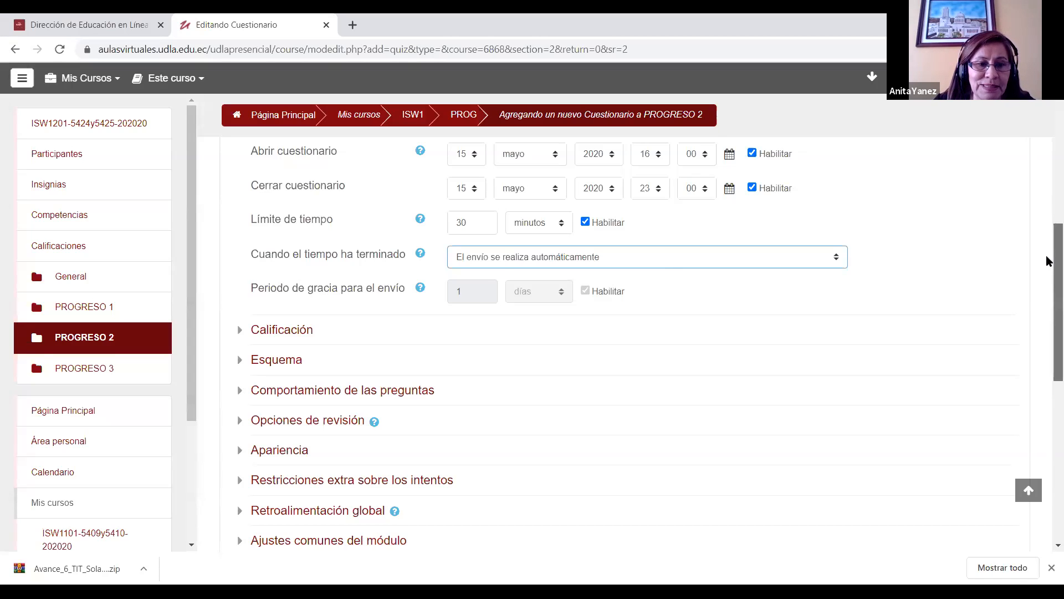
Step: Set the questionnaire's grade category to ActividadesOLD in the Calificación settings and collapse that section
scroll(1048, 296, "down", 2)
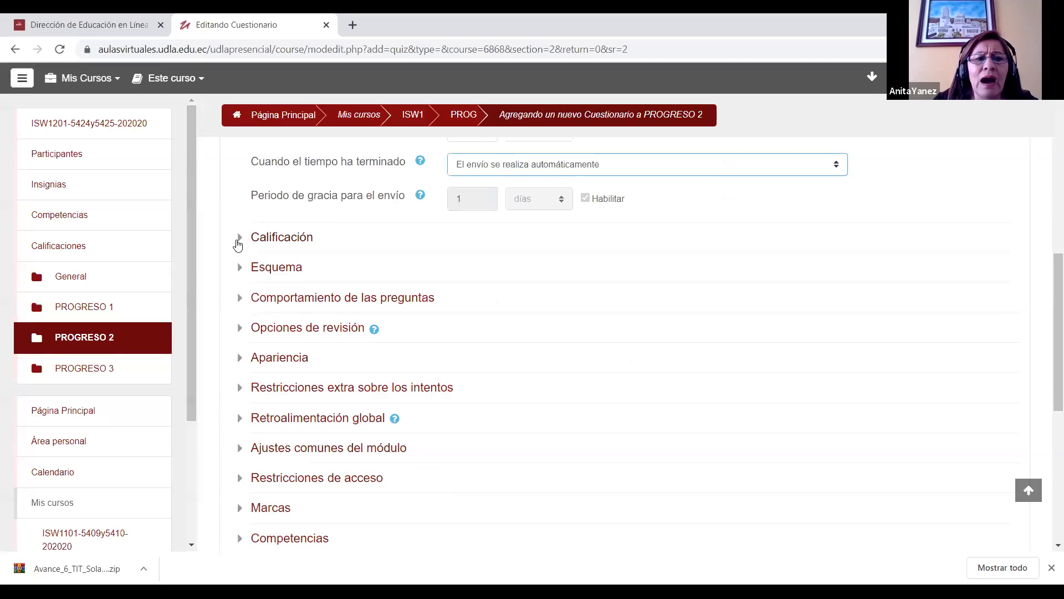
left_click(239, 242)
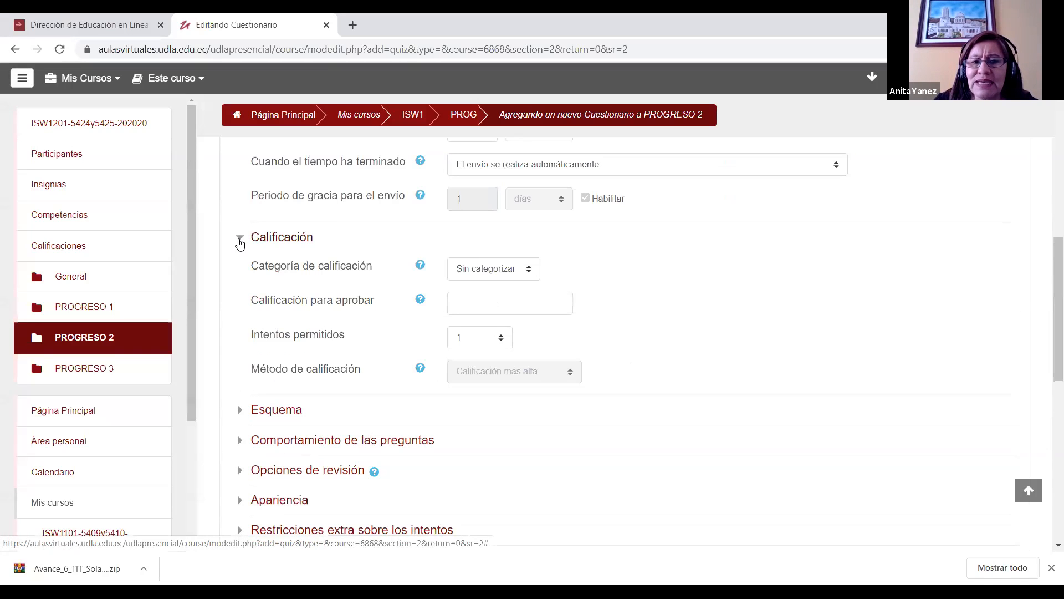
left_click_drag(1048, 261, 1048, 275)
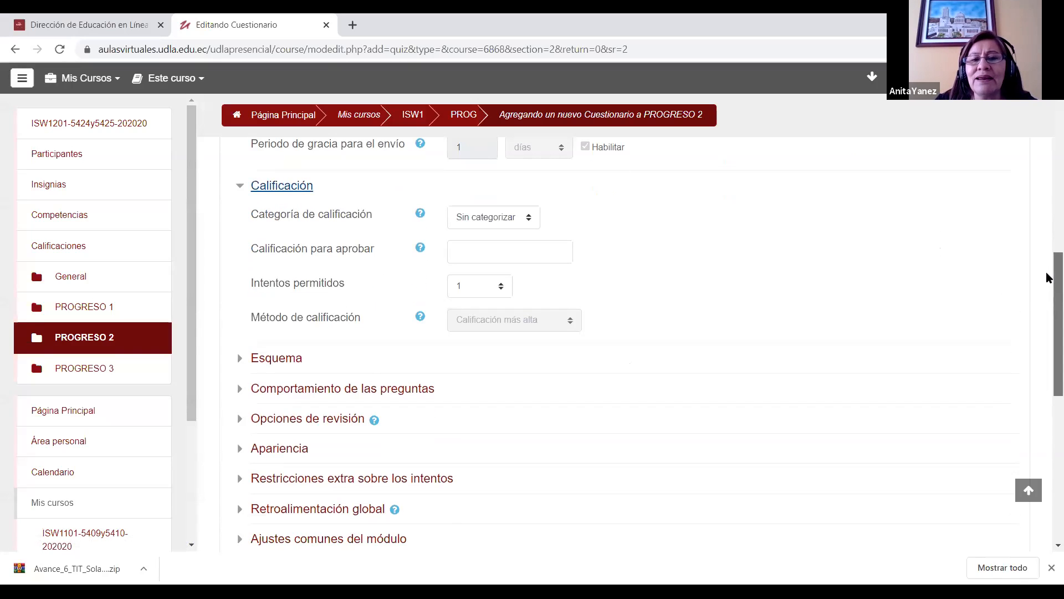
left_click(479, 218)
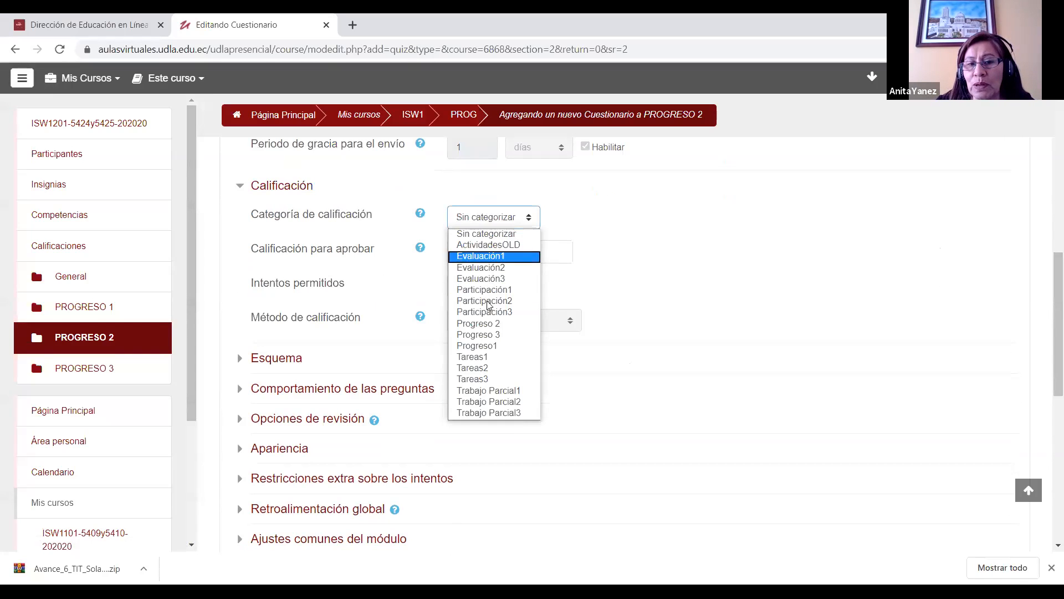
left_click(512, 247)
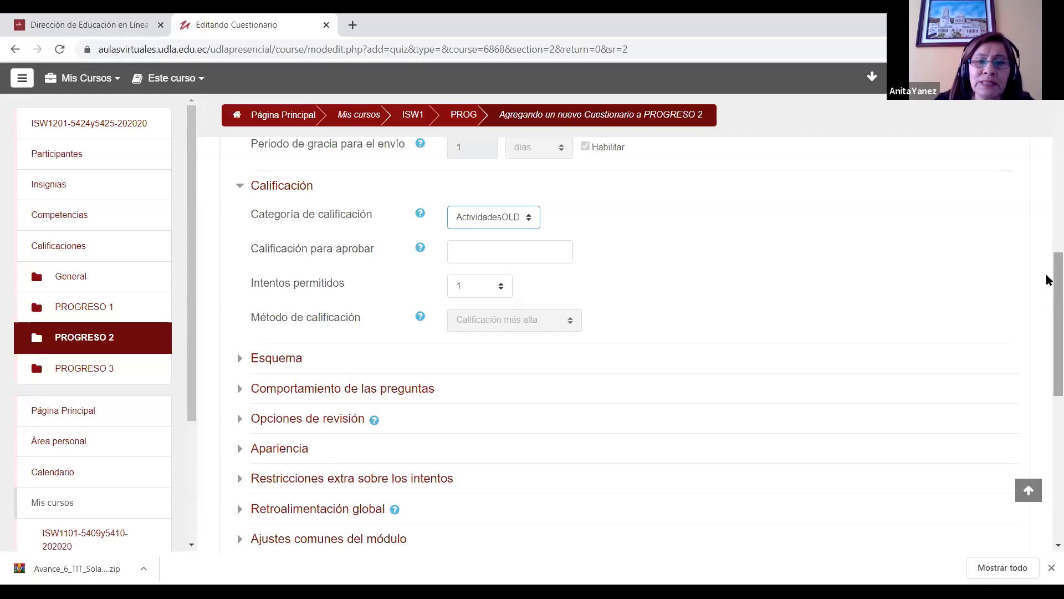
mouse_move(1047, 280)
left_mouse_down()
mouse_move(1048, 316)
mouse_move(1047, 299)
left_mouse_up()
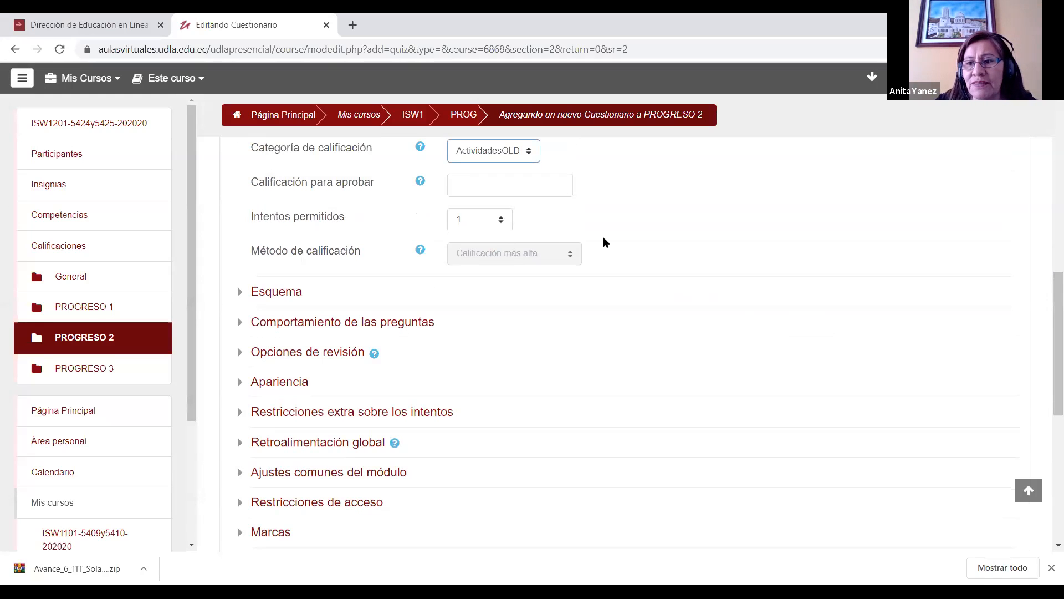
scroll(302, 262, "up", 3)
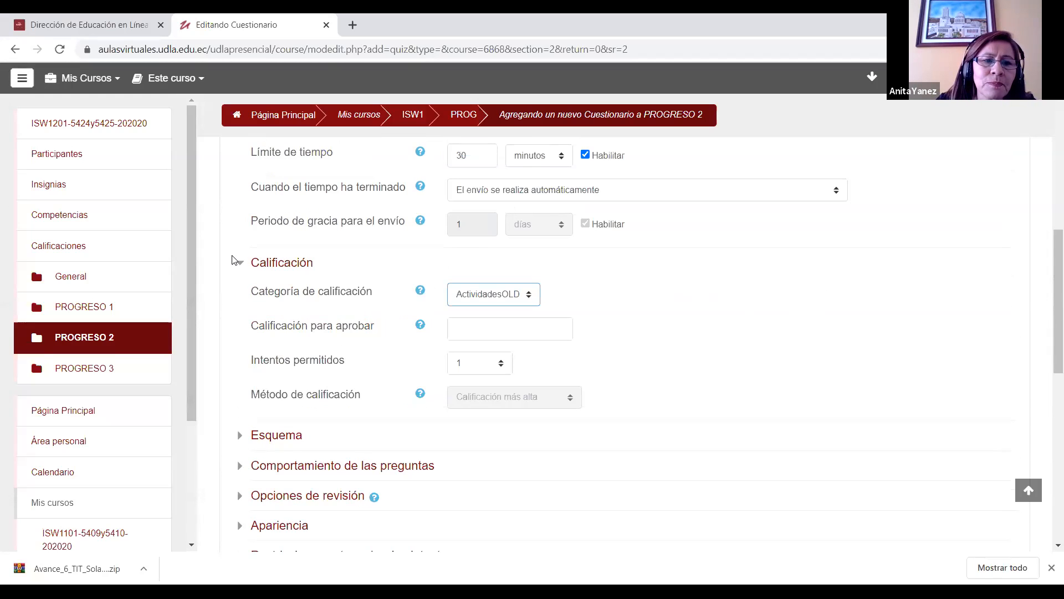
left_click(240, 264)
Step: In the Esquema settings, set Página nueva to "Cada pregunta" and the navigation method to Libre
scroll(415, 314, "down", 1)
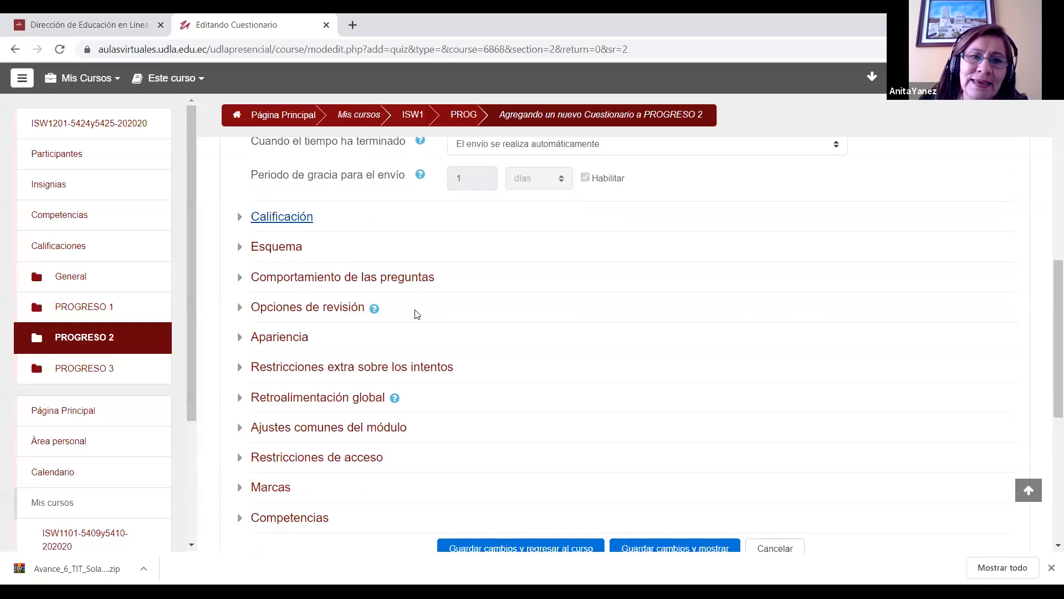
left_click(241, 250)
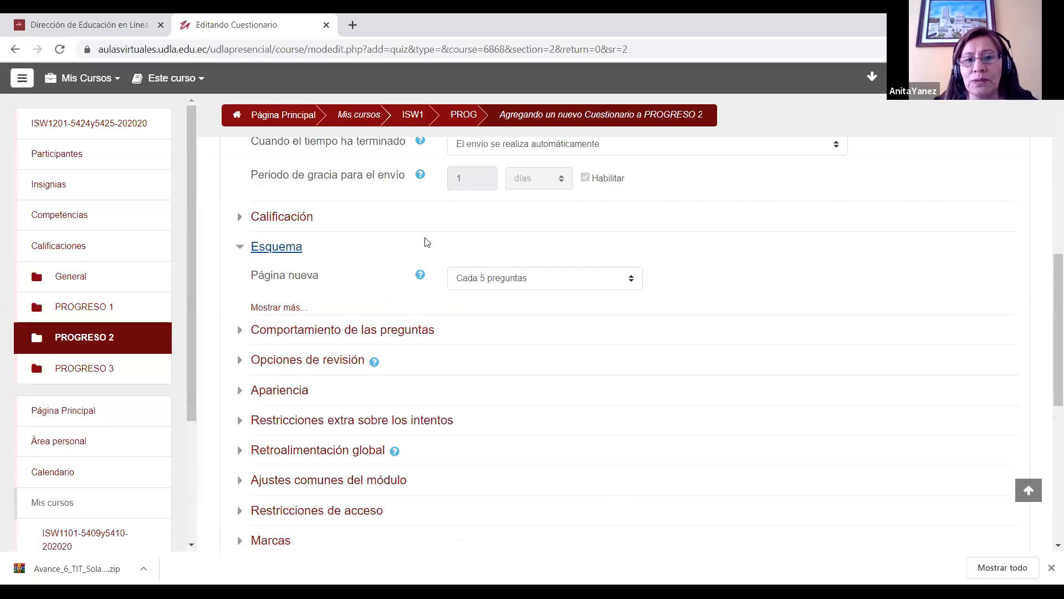
left_click(630, 281)
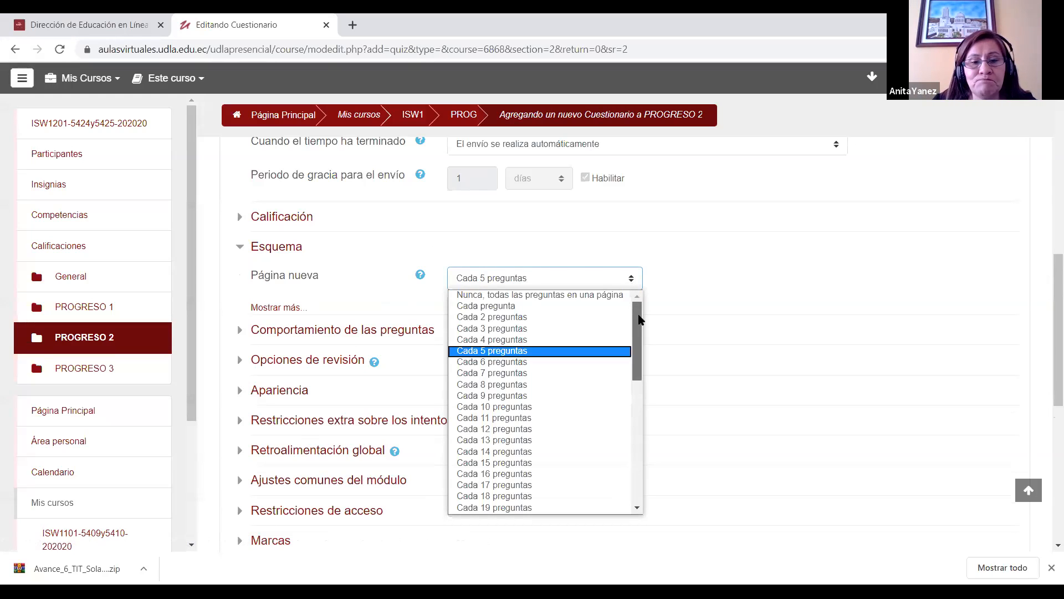
left_click_drag(638, 323, 640, 290)
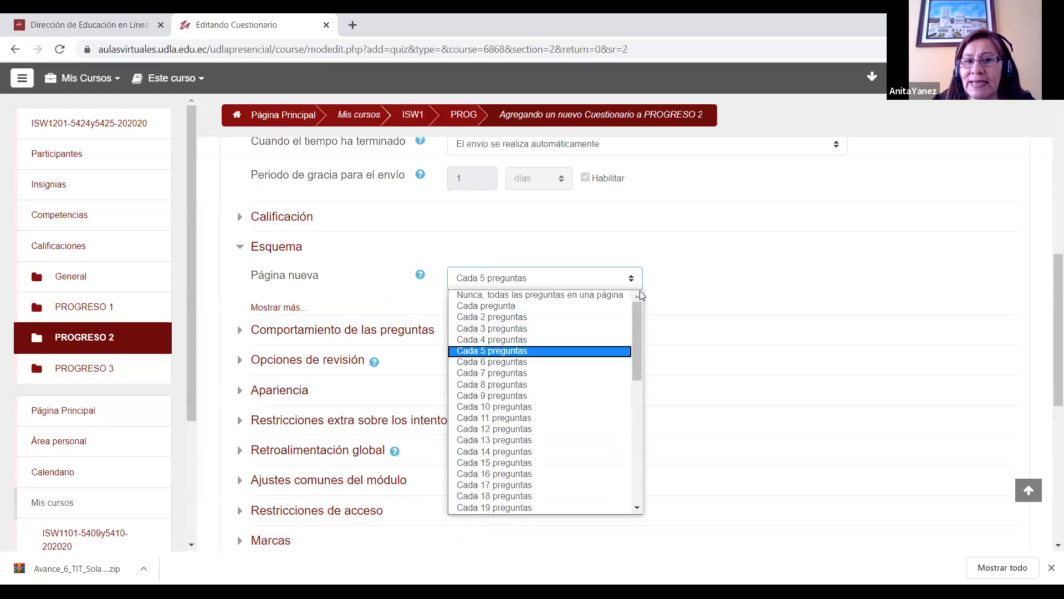
left_click(517, 306)
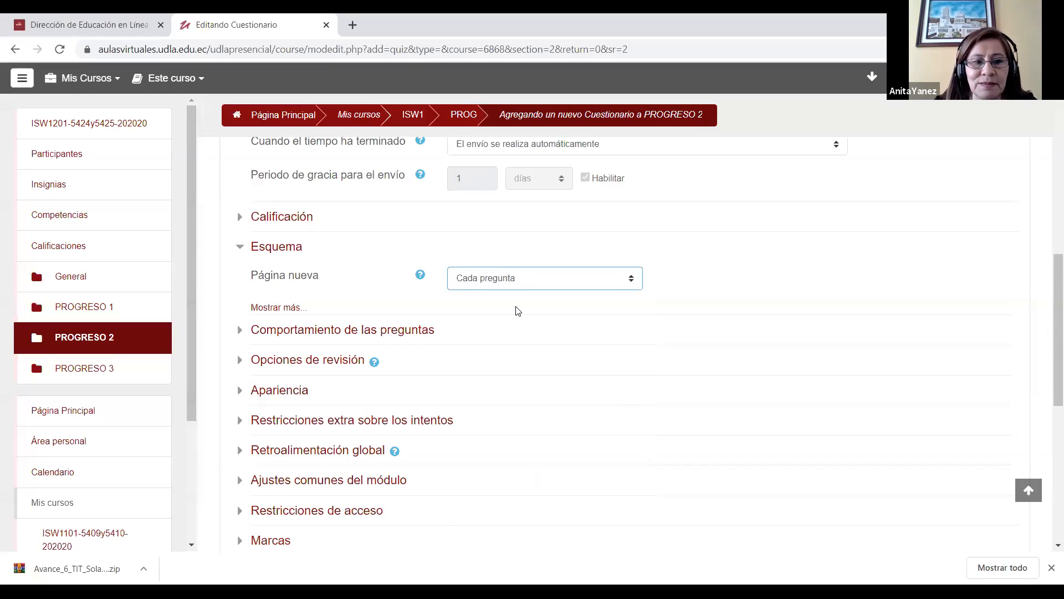
left_click(277, 308)
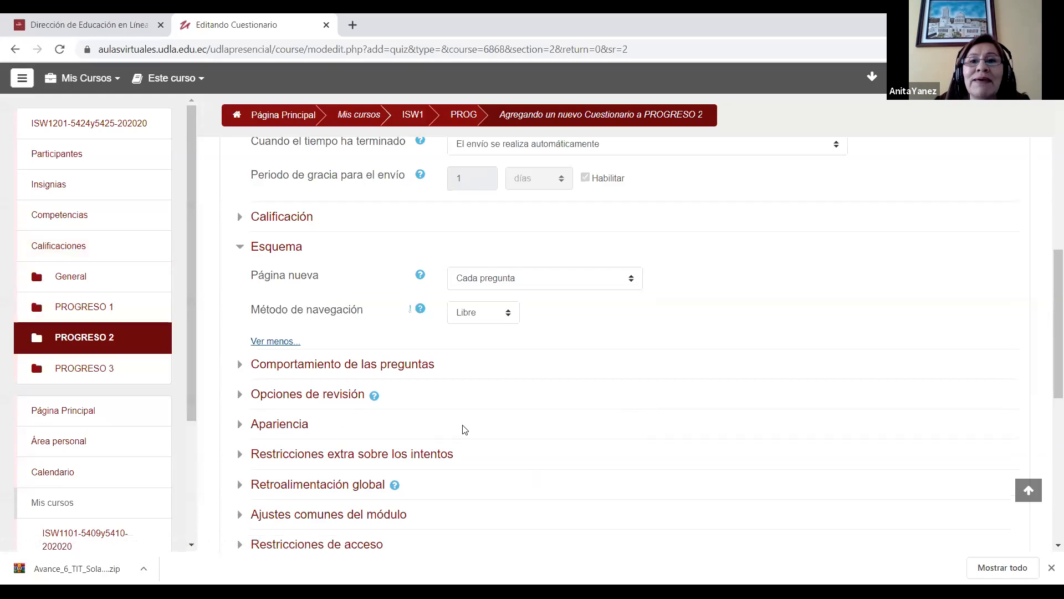
left_click(504, 318)
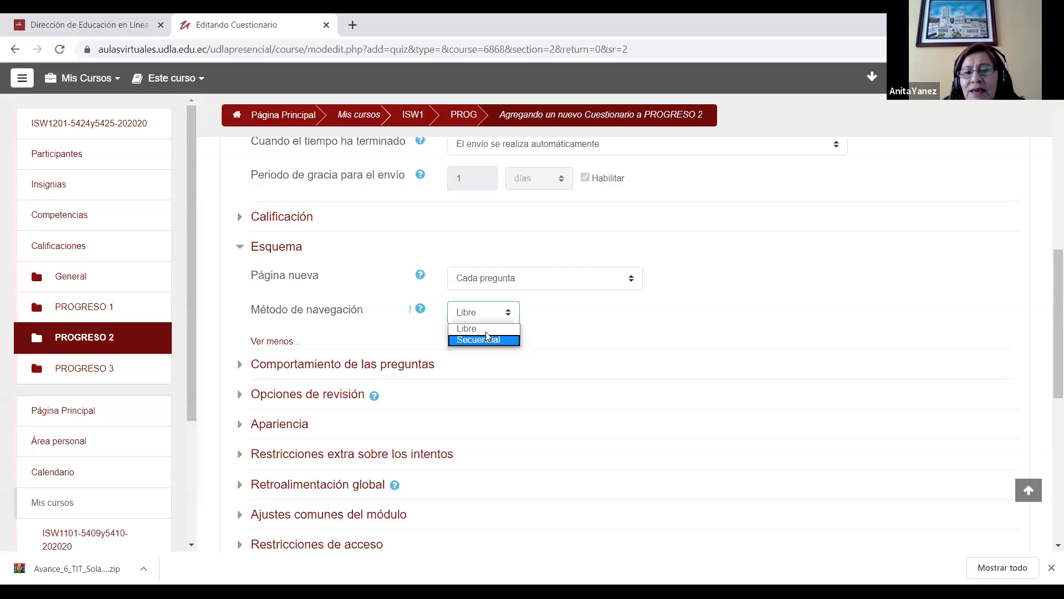
left_click(487, 330)
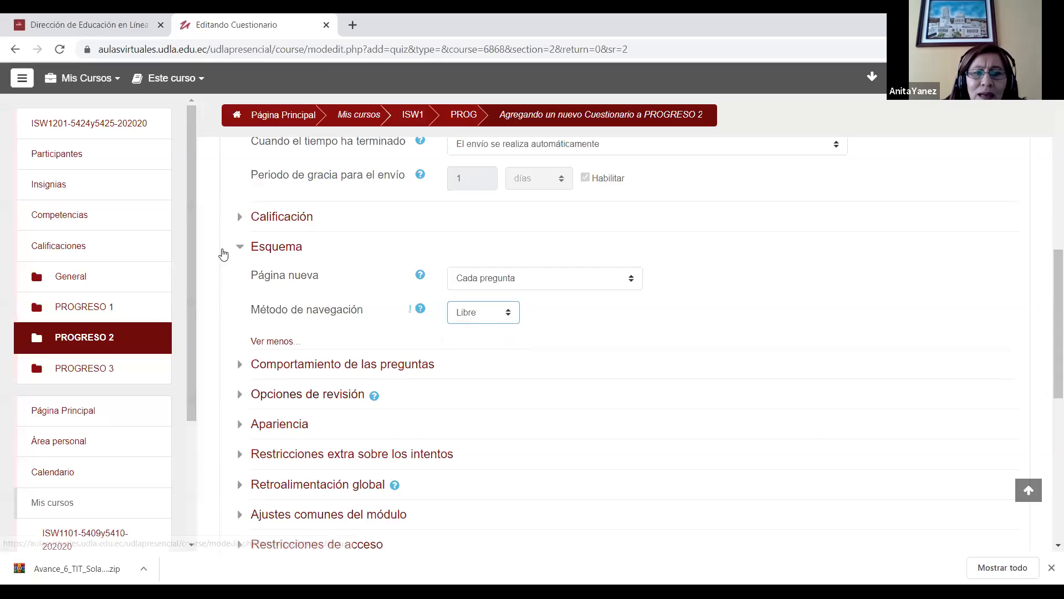
left_click(241, 247)
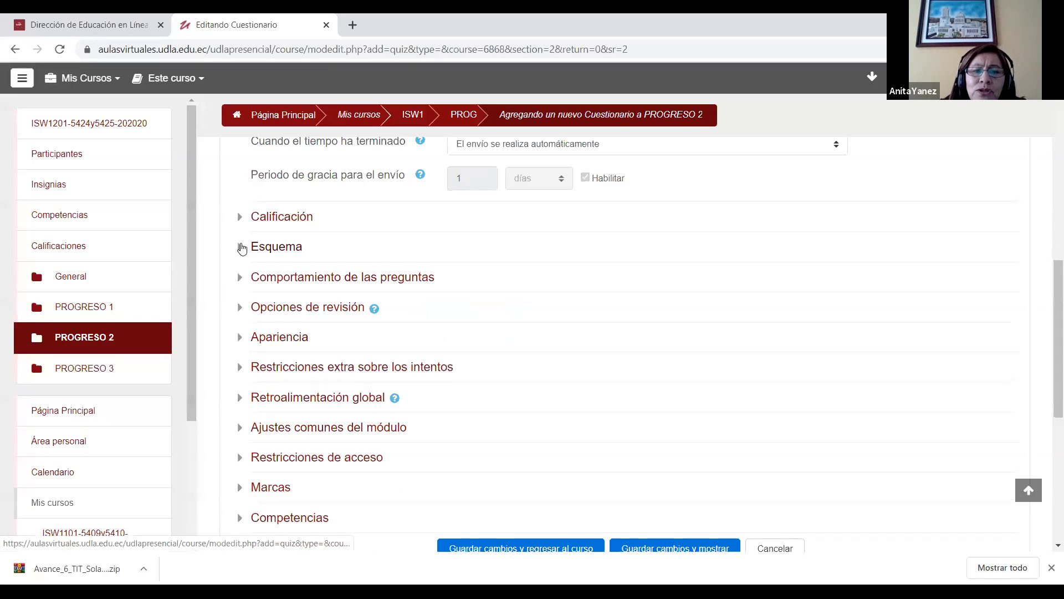
Step: Review the question behaviour settings, and in Opciones de revisión allow only Puntos immediately after each attempt
left_click(239, 280)
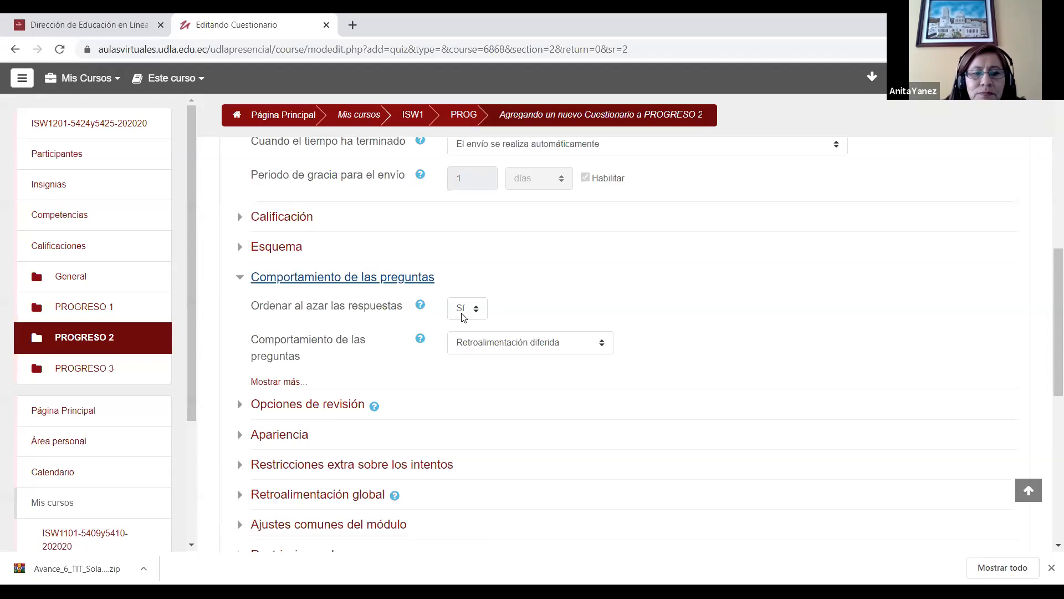
left_click(239, 276)
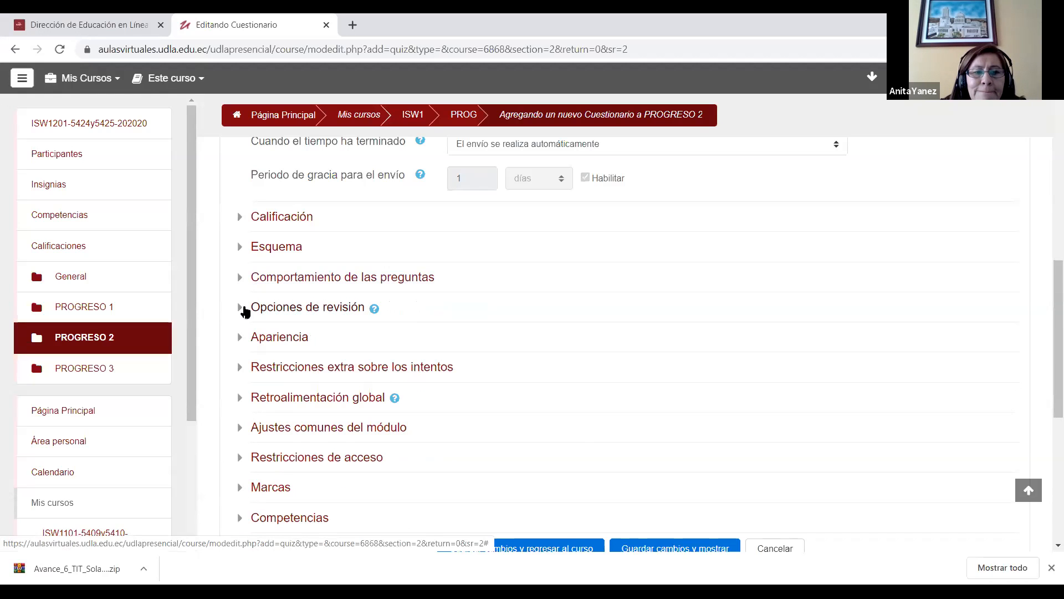
left_click(244, 308)
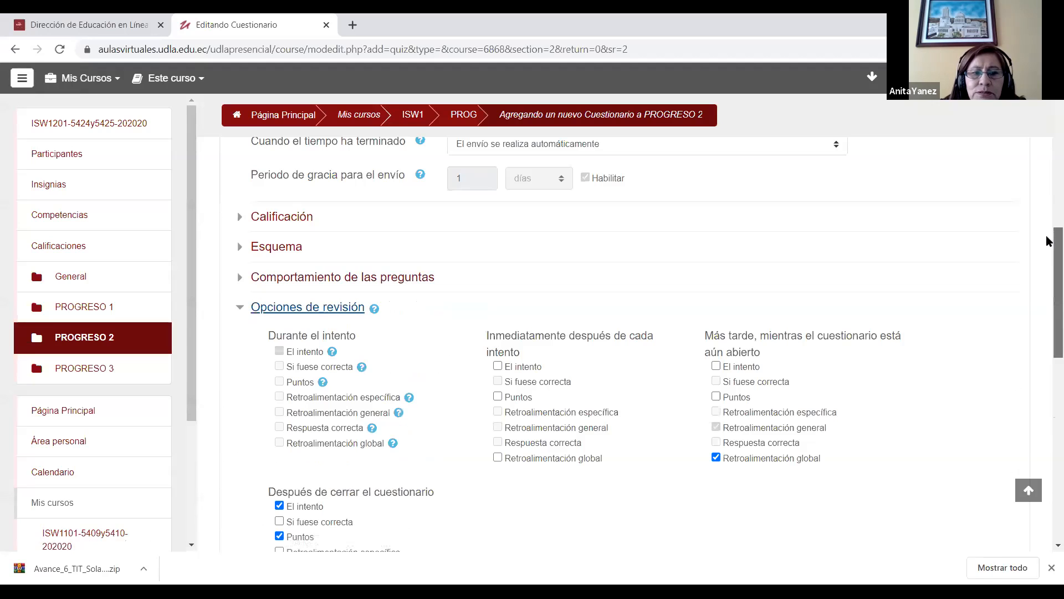
scroll(1048, 256, "down", 2)
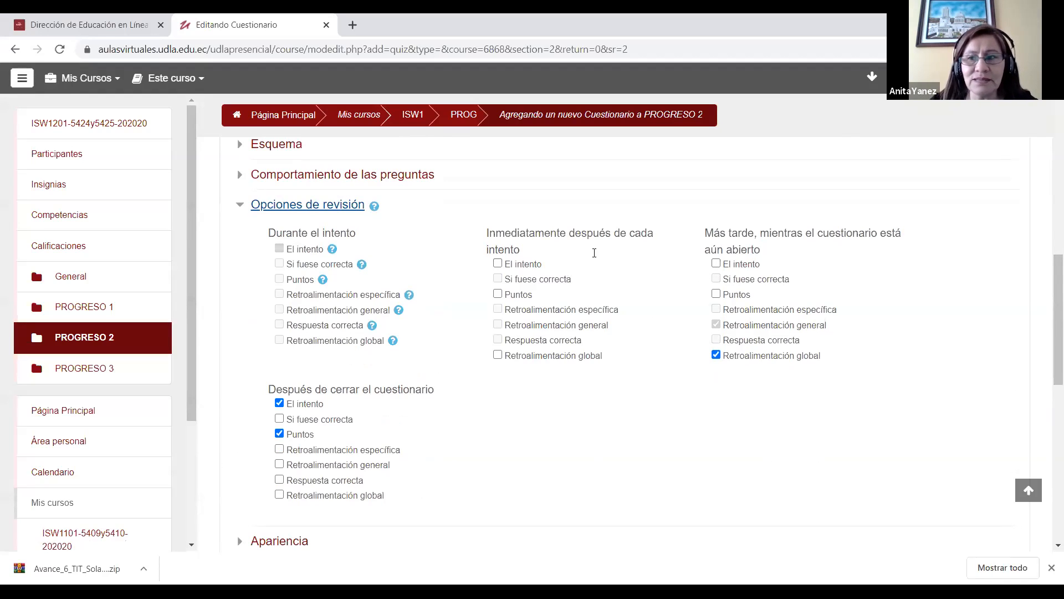
left_click(498, 264)
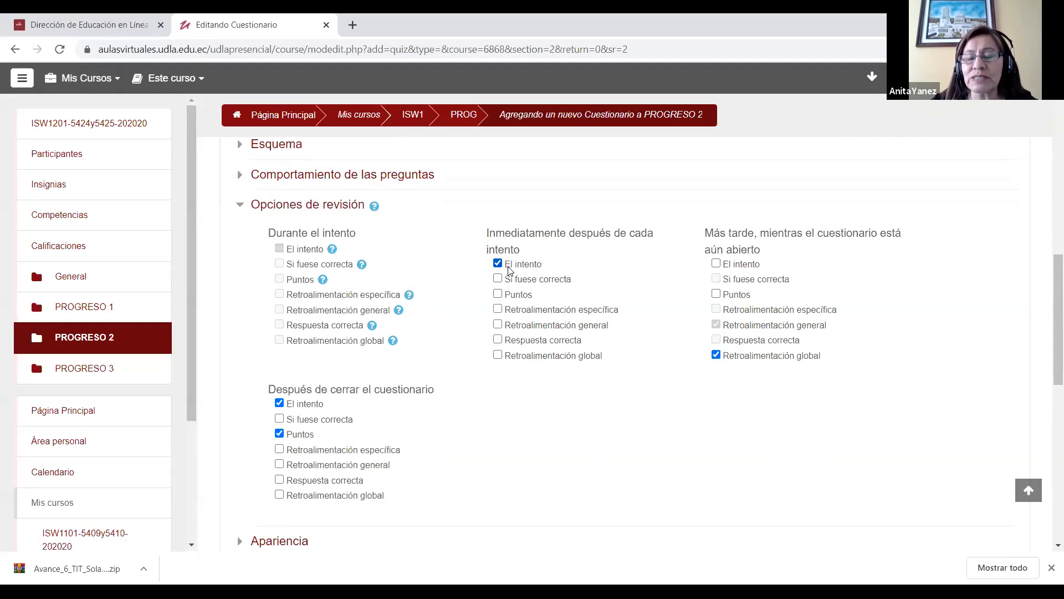
left_click(498, 293)
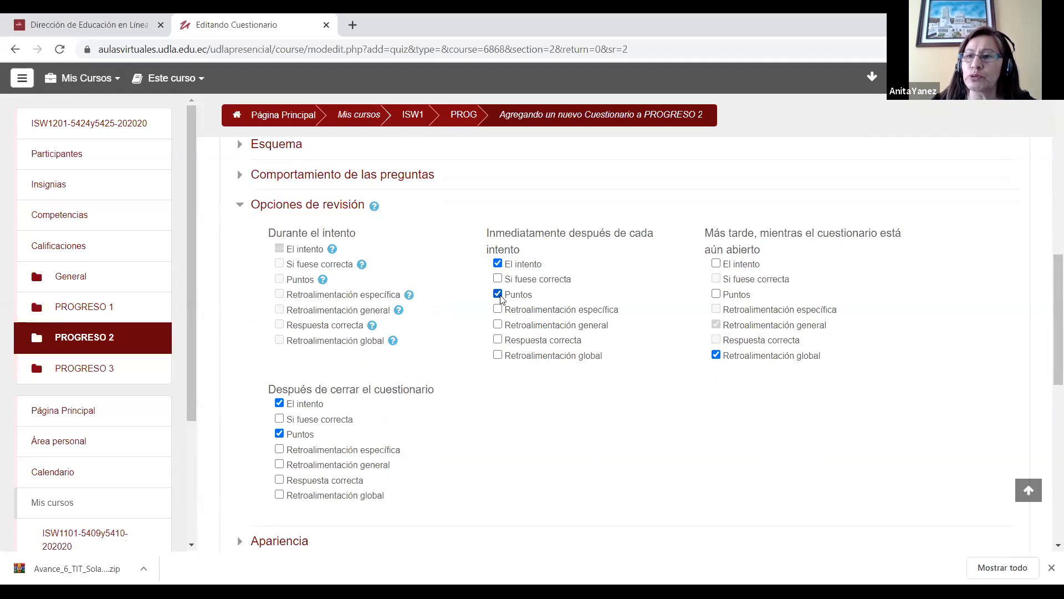
left_click(499, 265)
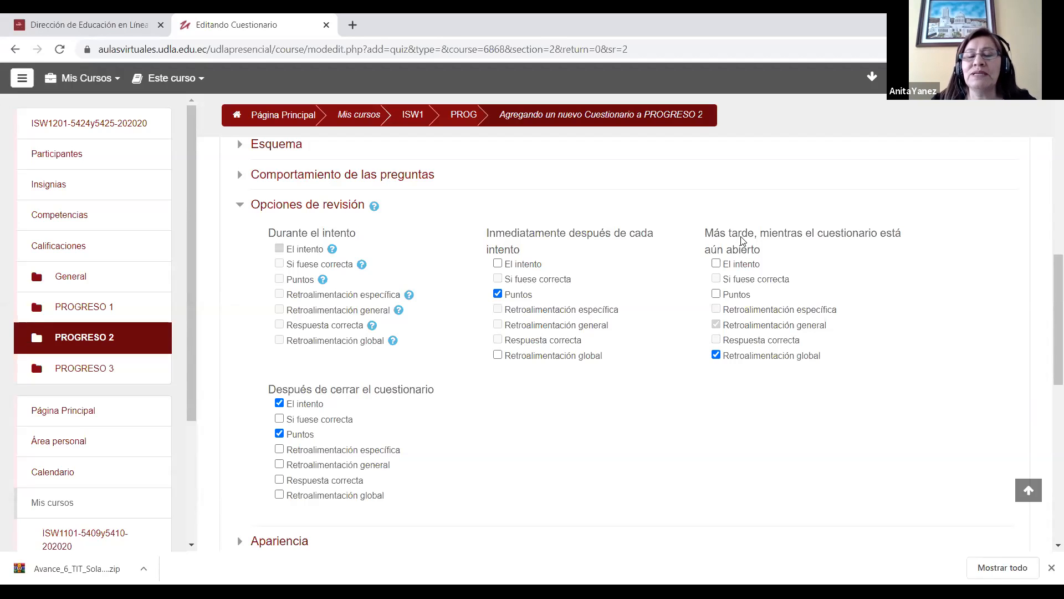
Step: Allow Puntos to be reviewed while the questionnaire is still open, and collapse the Opciones de revisión section
scroll(1048, 221, "up", 7)
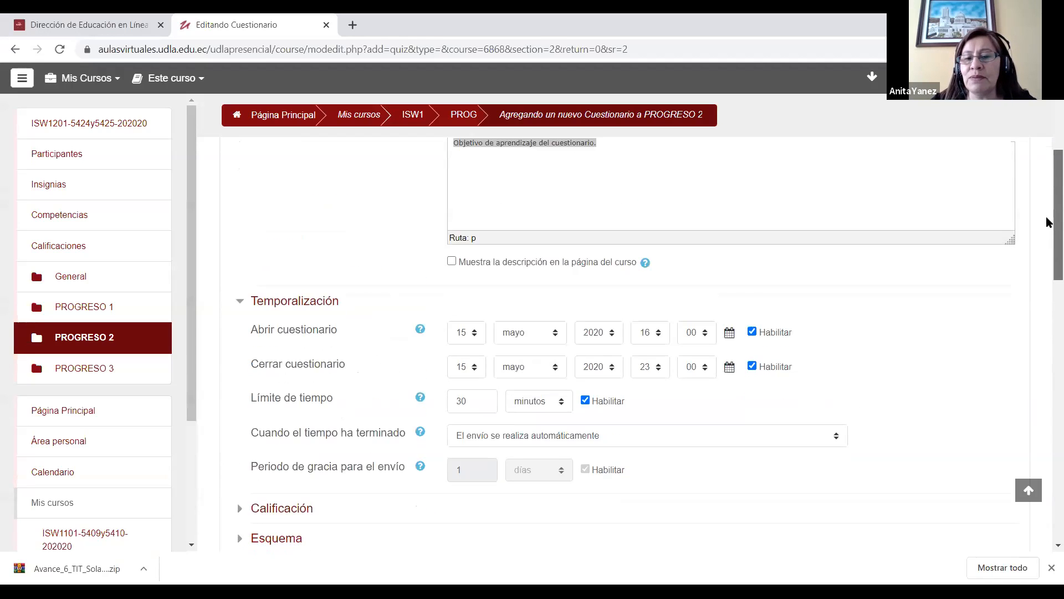
scroll(1048, 221, "down", 1)
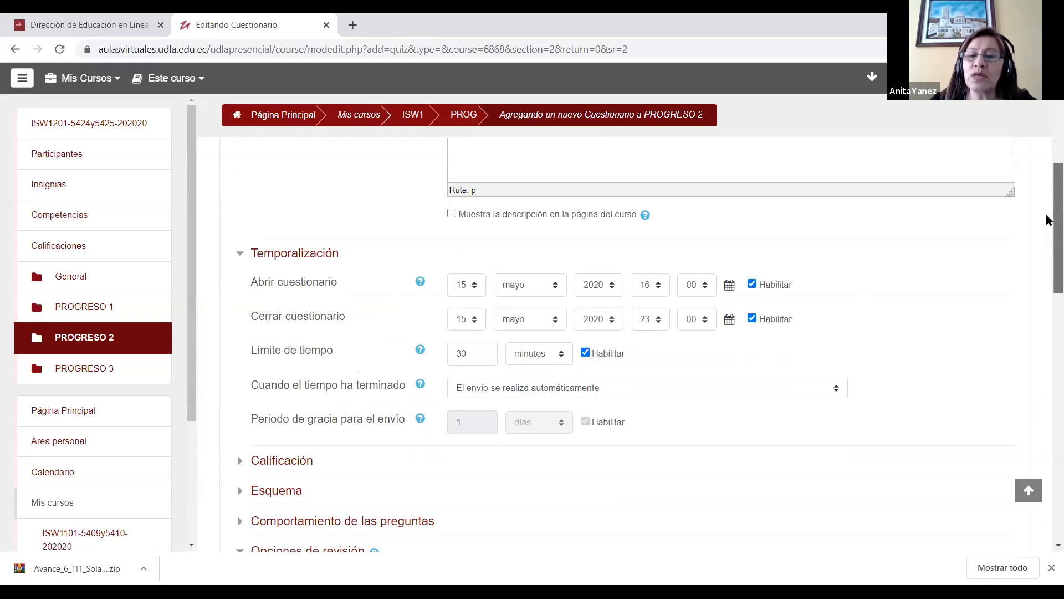
scroll(1048, 220, "down", 6)
left_click(717, 309)
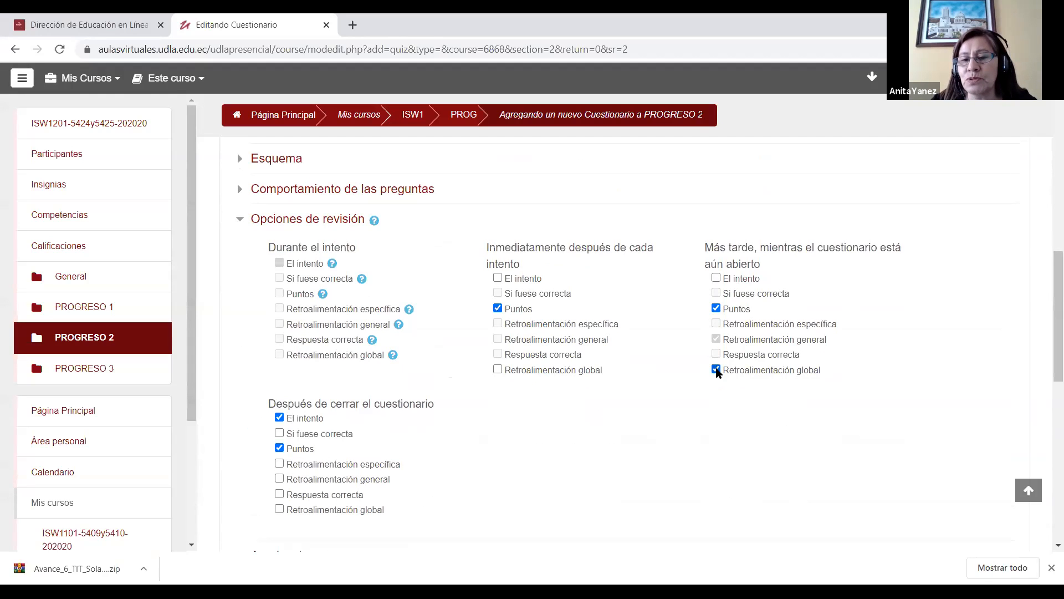
scroll(1047, 301, "down", 2)
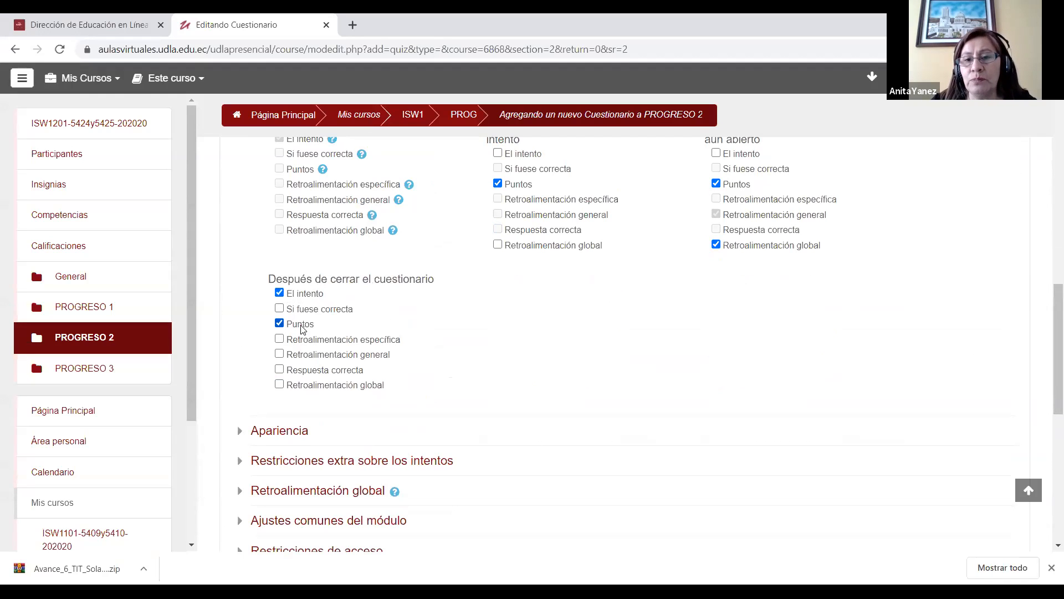
left_click_drag(1046, 306, 1046, 267)
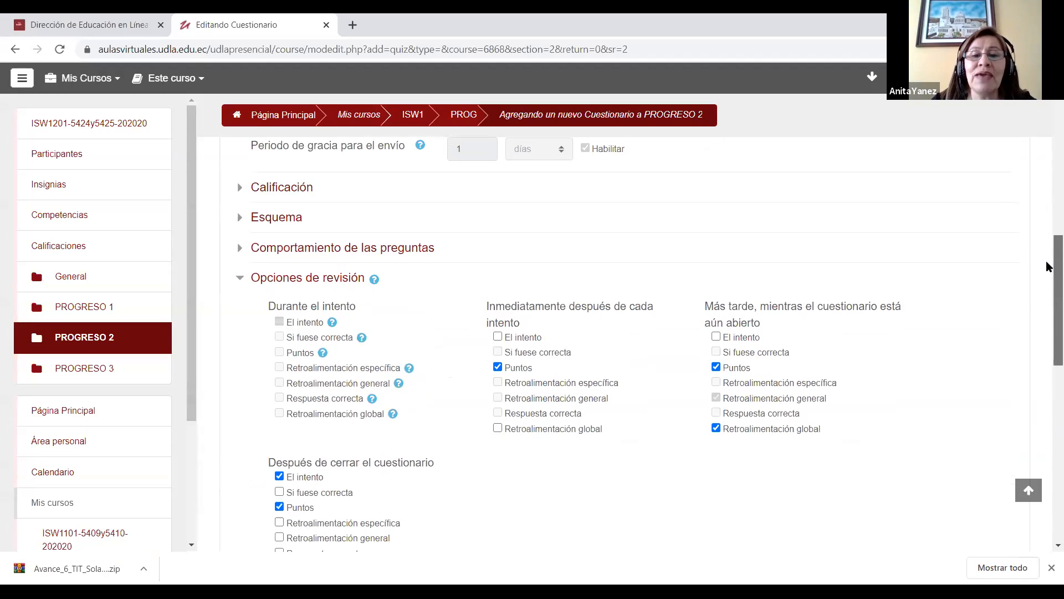
left_click(238, 279)
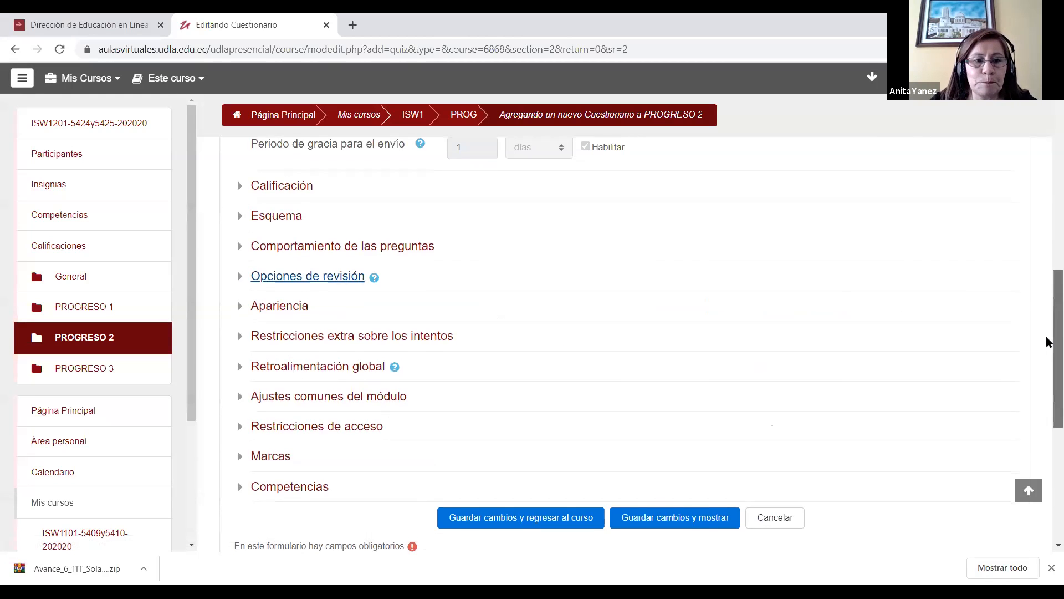
left_click_drag(1050, 329, 1050, 352)
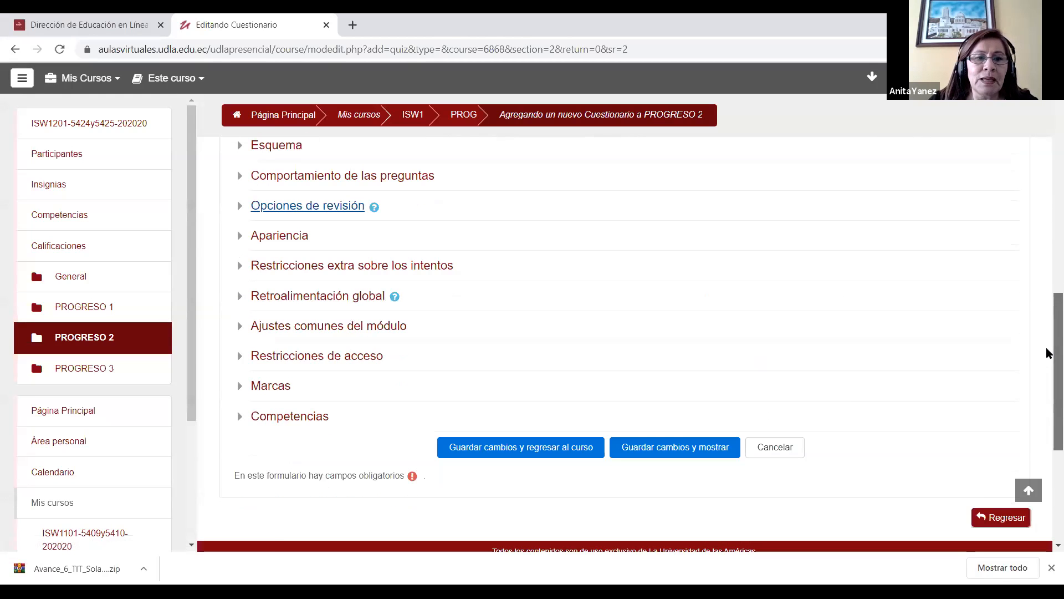
Step: Review the Apariencia settings, enter and reveal the required access password in Restricciones extra sobre los intentos, and collapse both sections
left_click(241, 237)
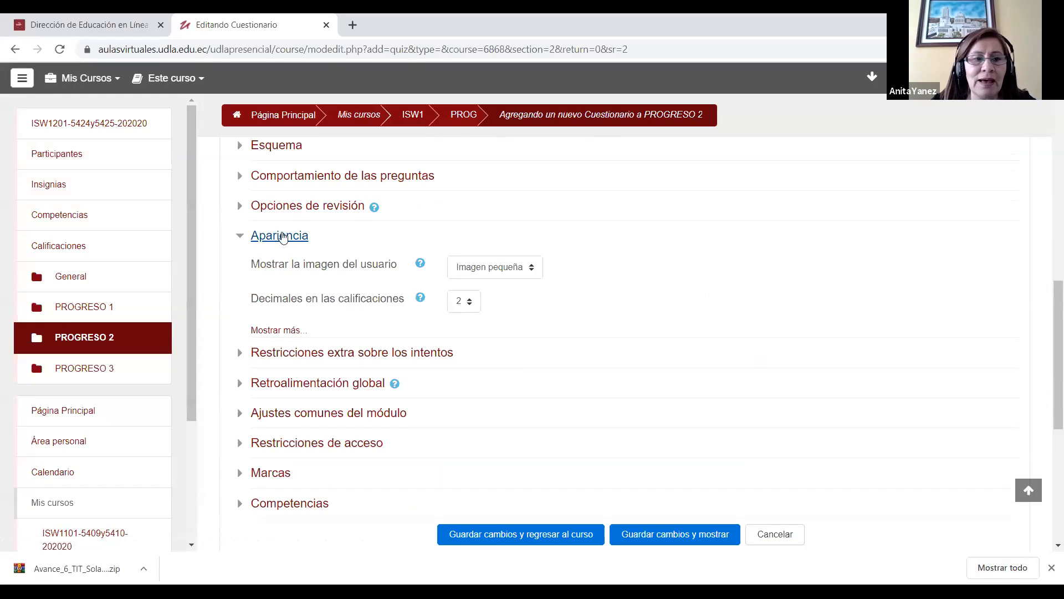
left_click(241, 238)
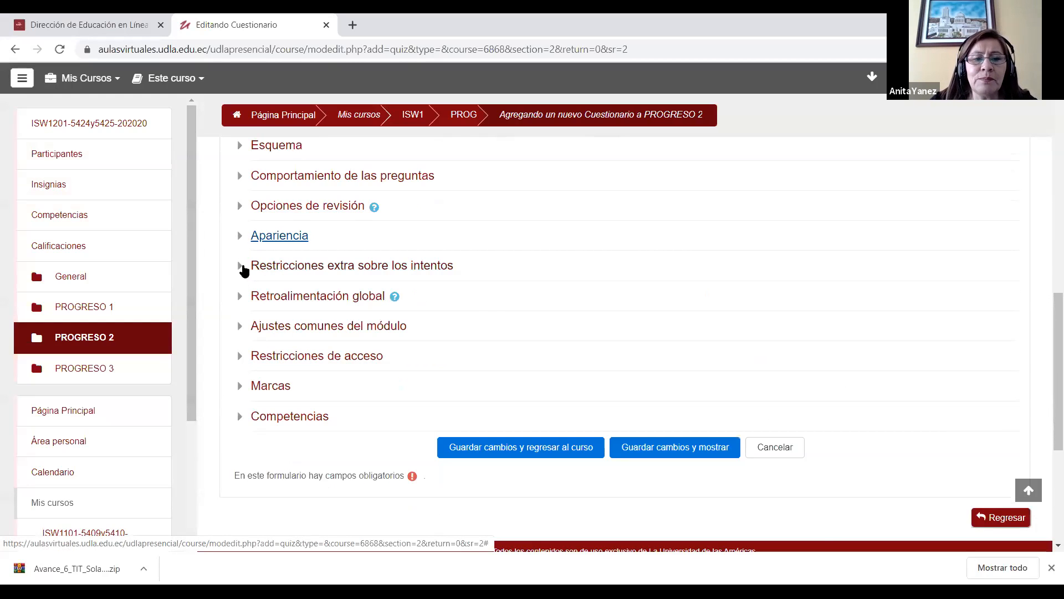
left_click(240, 267)
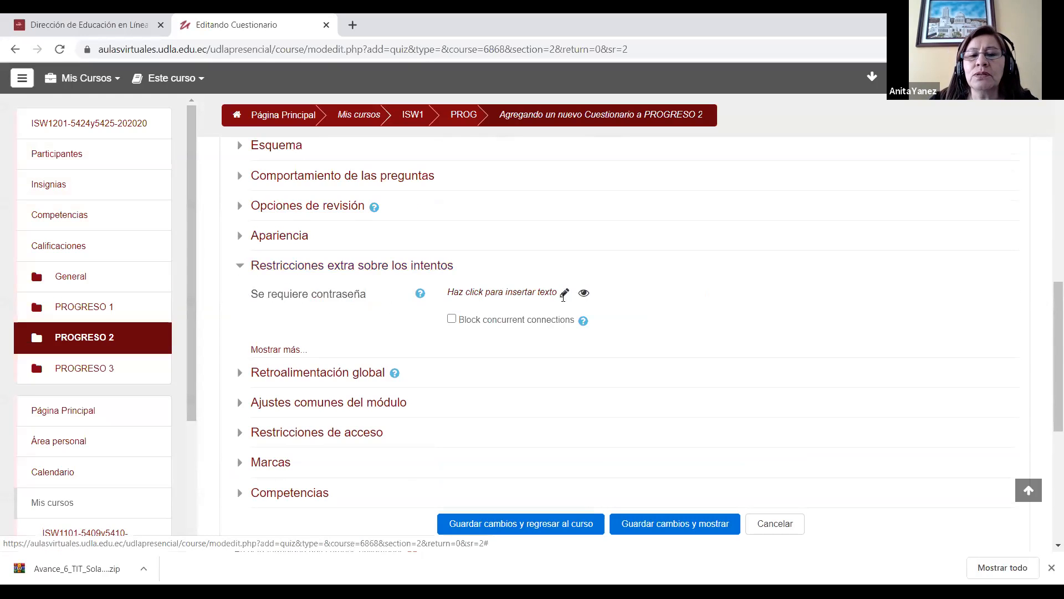
left_click(564, 295)
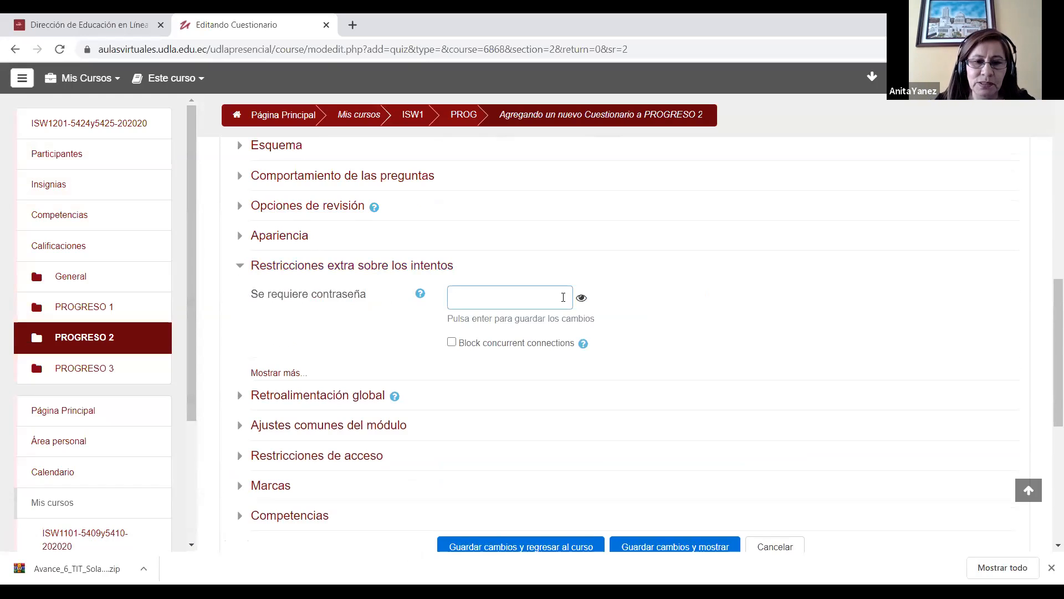
type("•••")
key("BackSpace")
key("BackSpace")
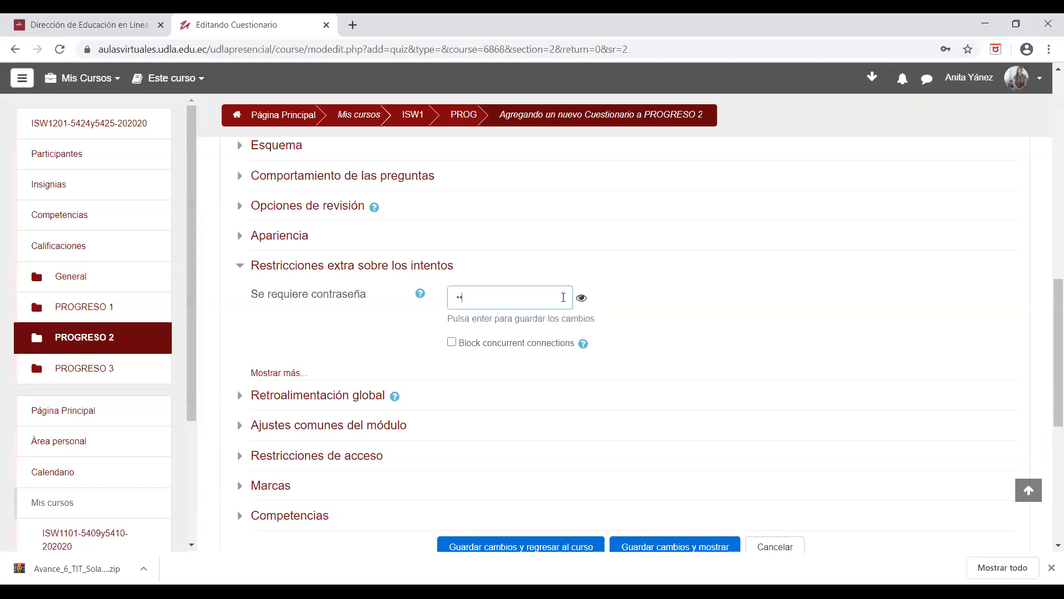
type("••••••")
left_click(581, 299)
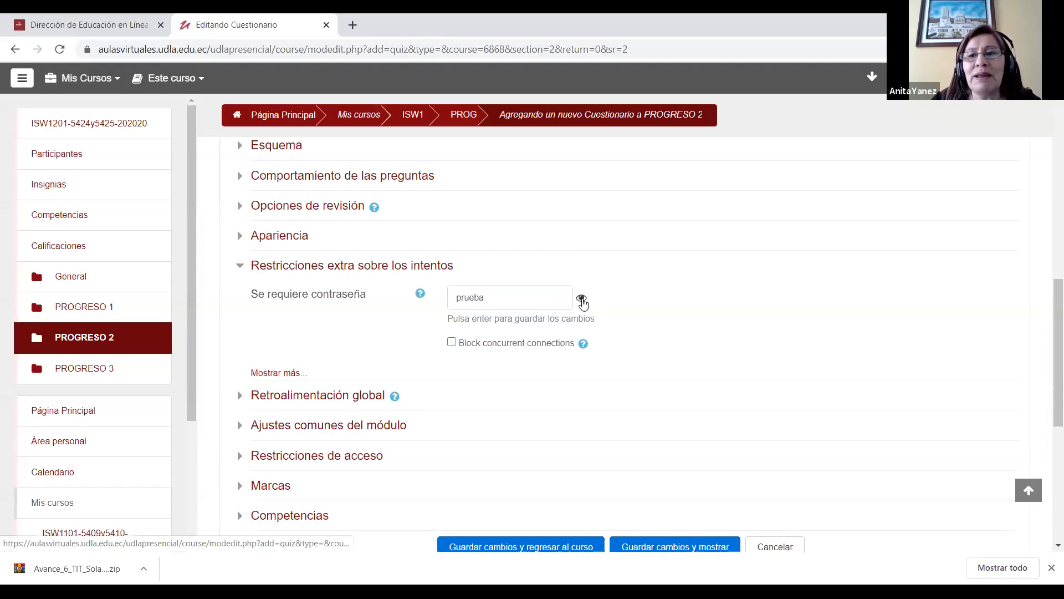
left_click_drag(497, 297, 445, 297)
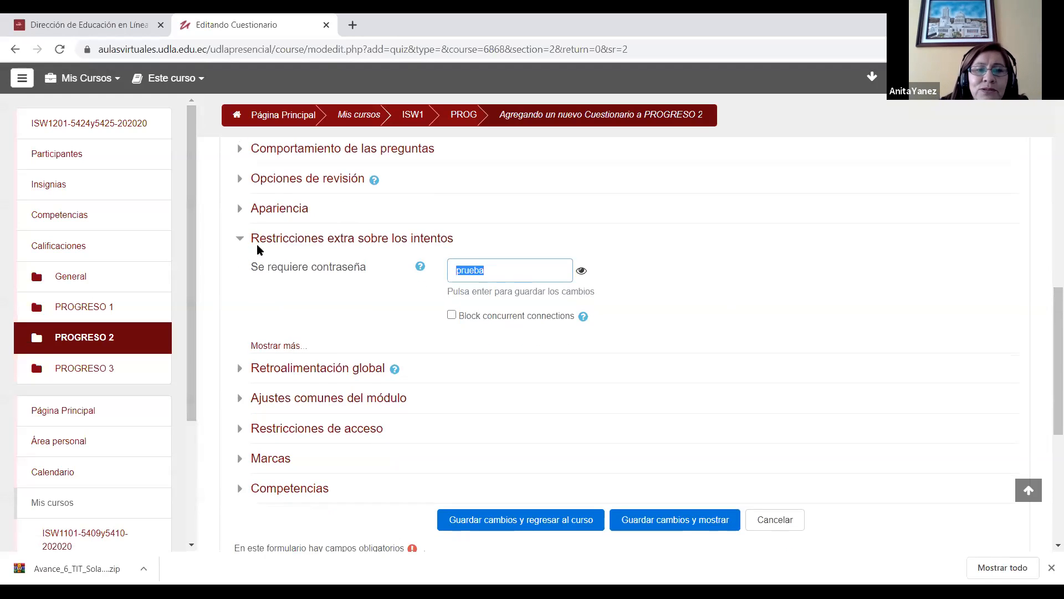
left_click(241, 245)
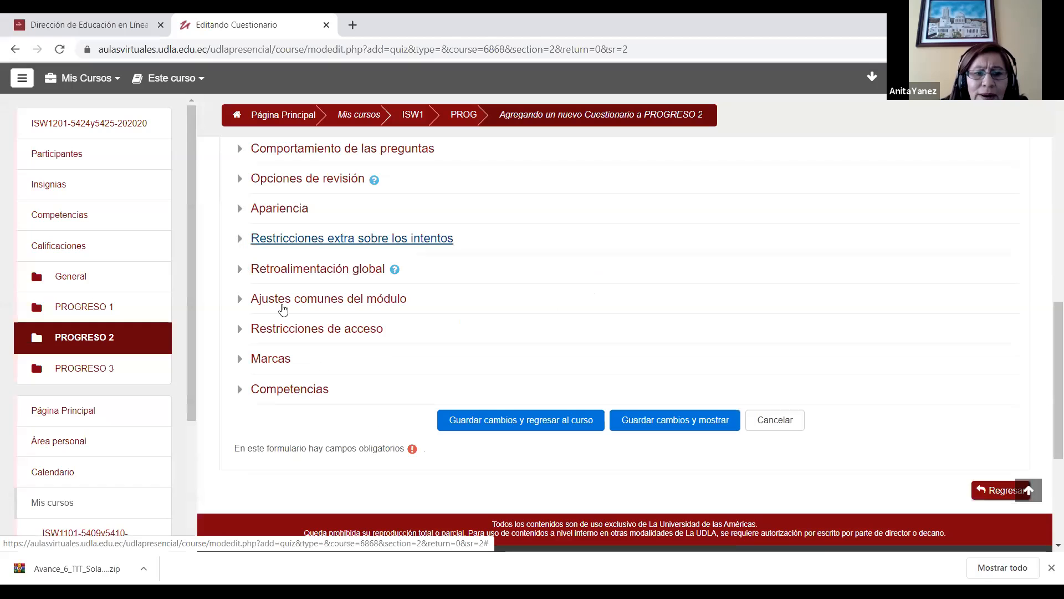
Step: In Ajustes comunes del módulo, set Disponibilidad to "Ocultar a los estudiantes" and choose "Grupos separados" as the group mode
left_click_drag(1048, 319, 1049, 341)
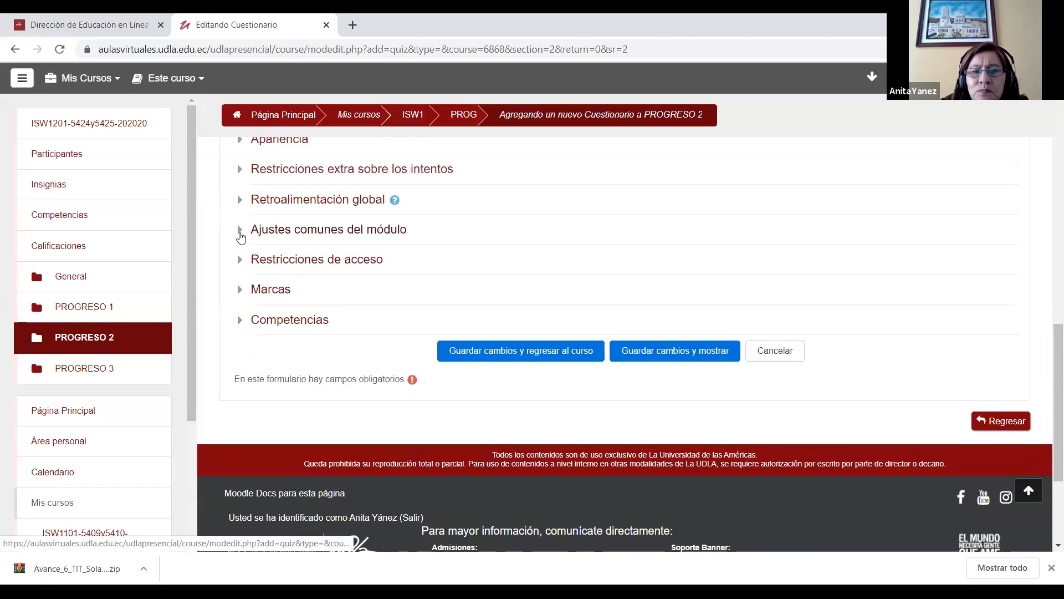
left_click(241, 236)
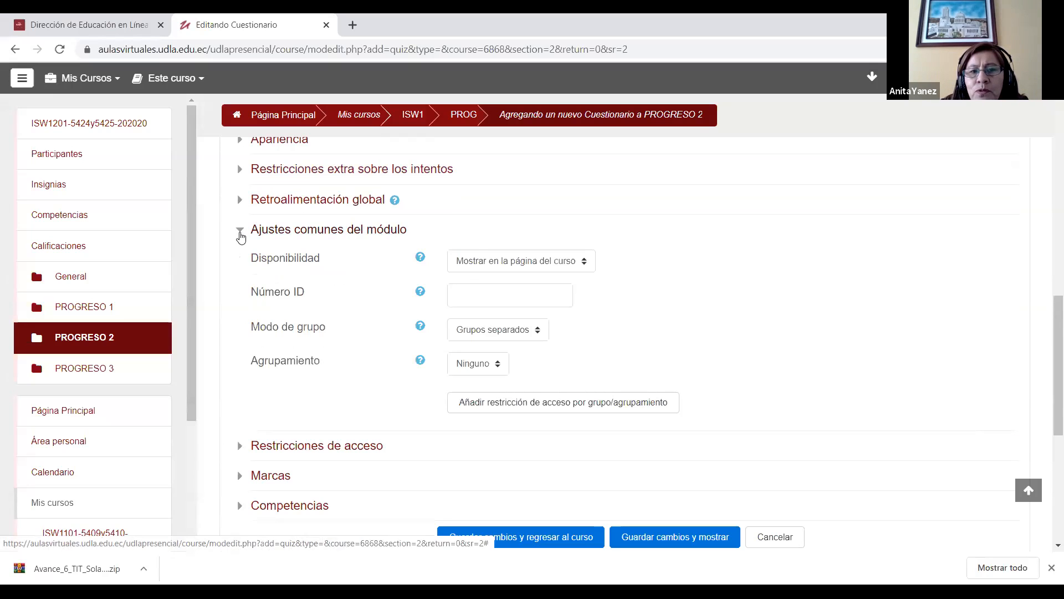
scroll(1047, 316, "down", 1)
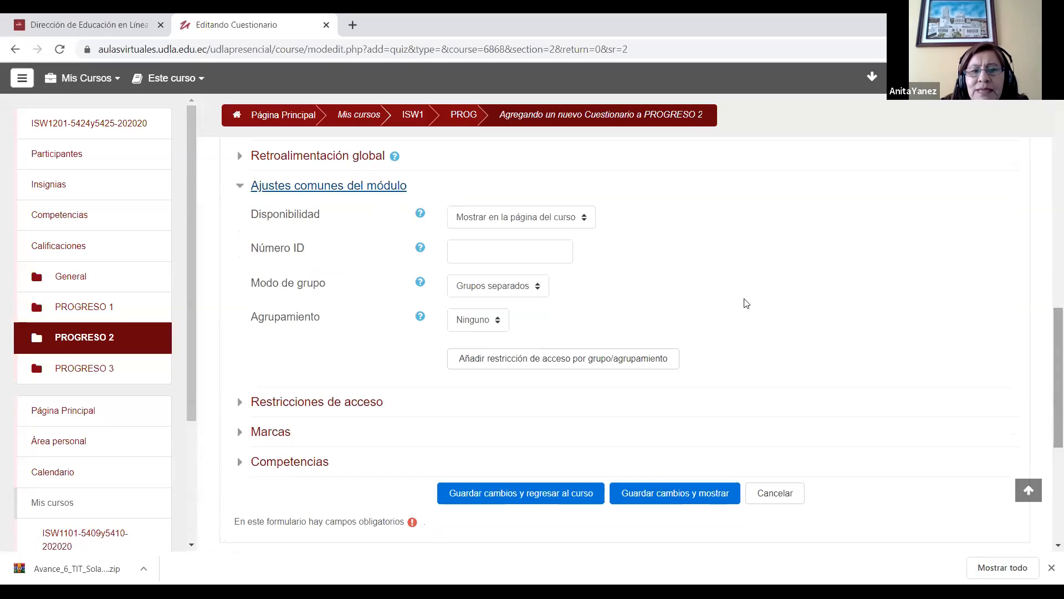
left_click(541, 220)
left_click(536, 245)
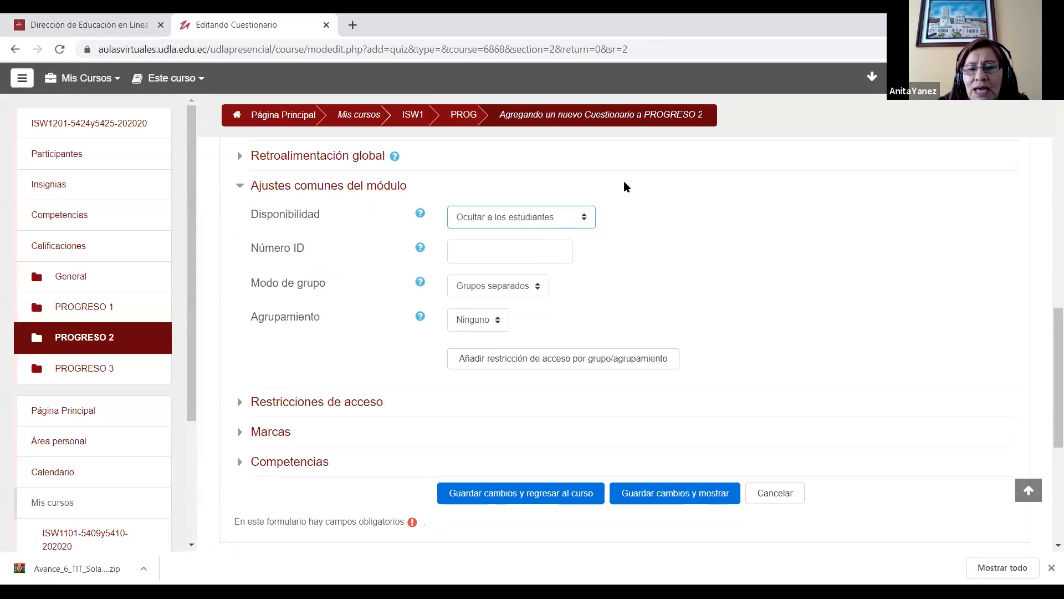
left_click(584, 221)
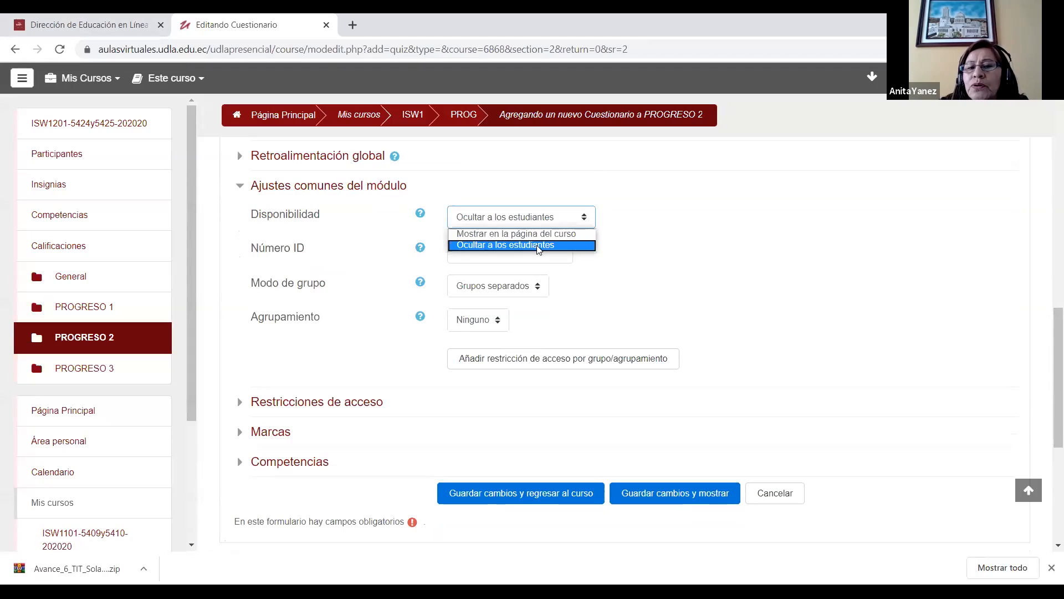
left_click(538, 246)
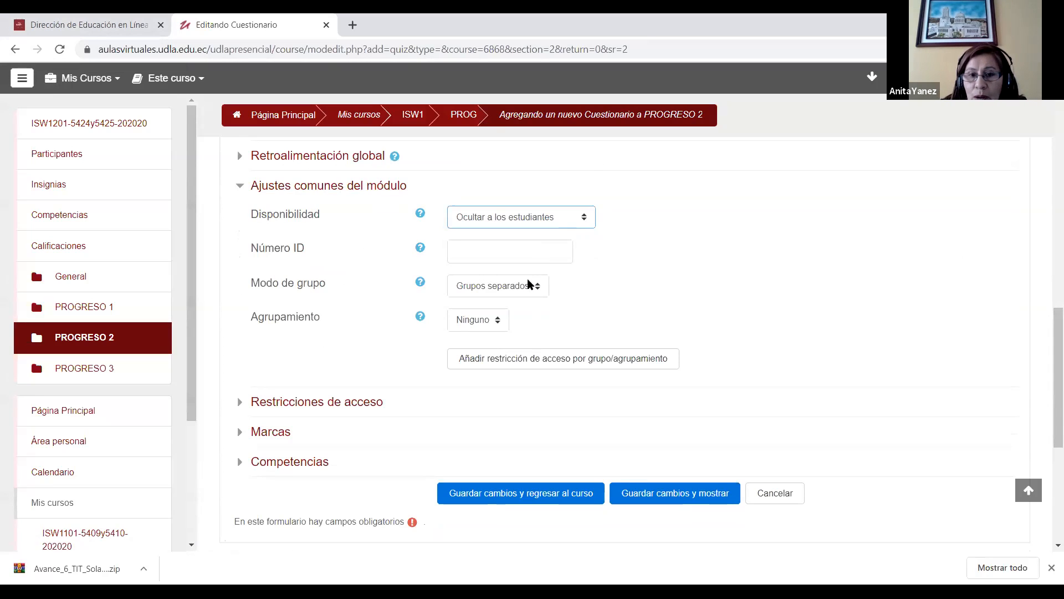
left_click(513, 292)
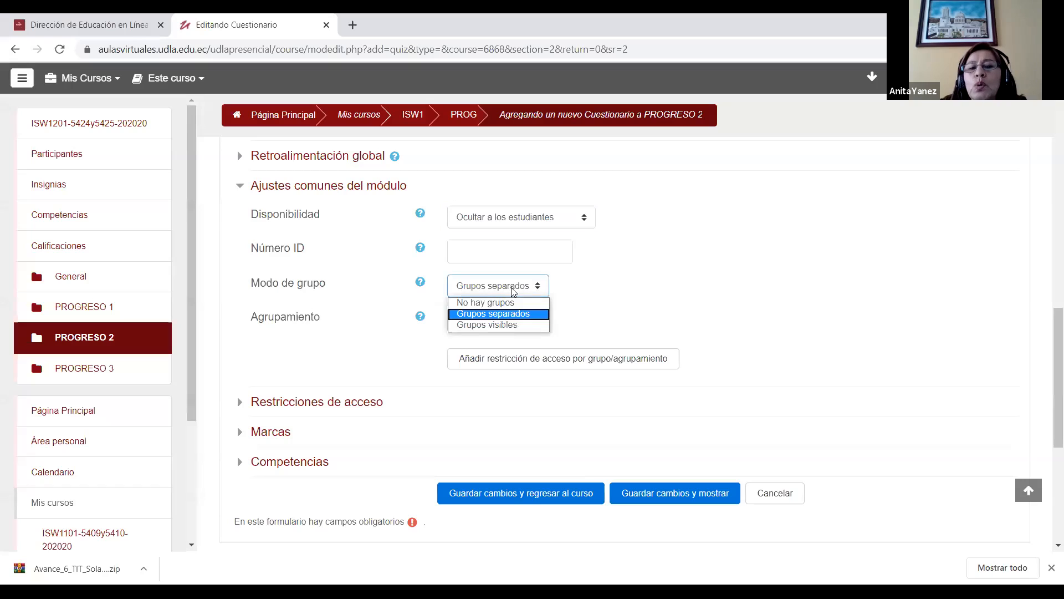
left_click(521, 314)
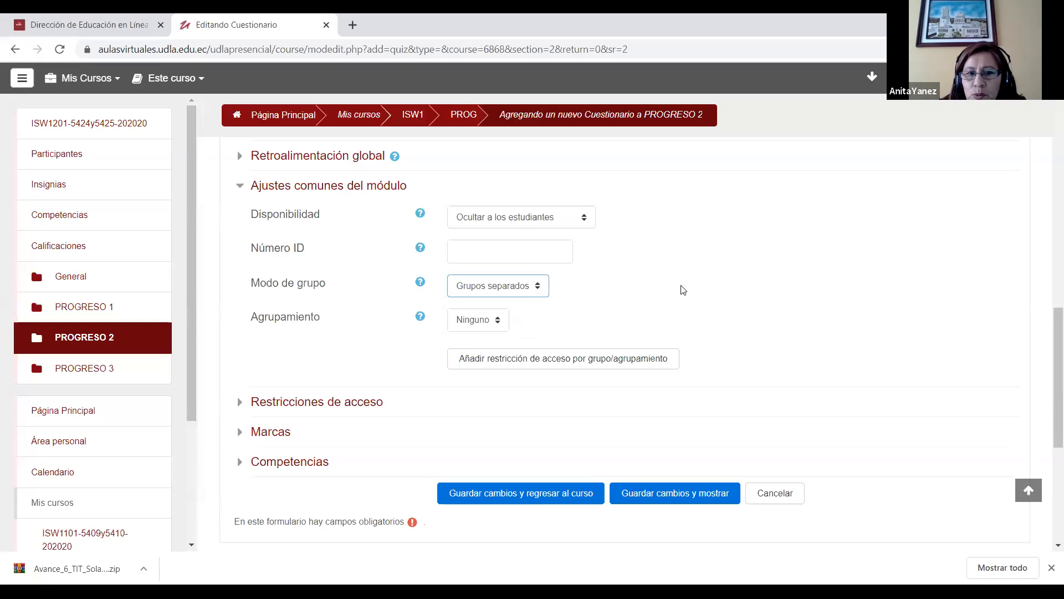
Step: Review the Restricciones de acceso settings, and save the questionnaire, returning to the course
left_click_drag(1048, 327, 1048, 362)
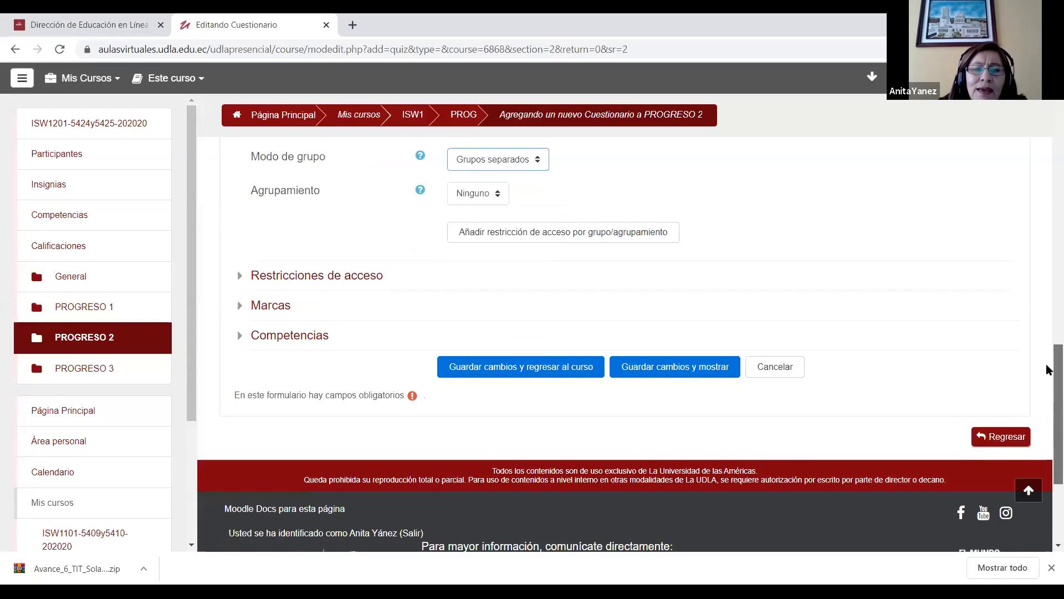
left_click(240, 277)
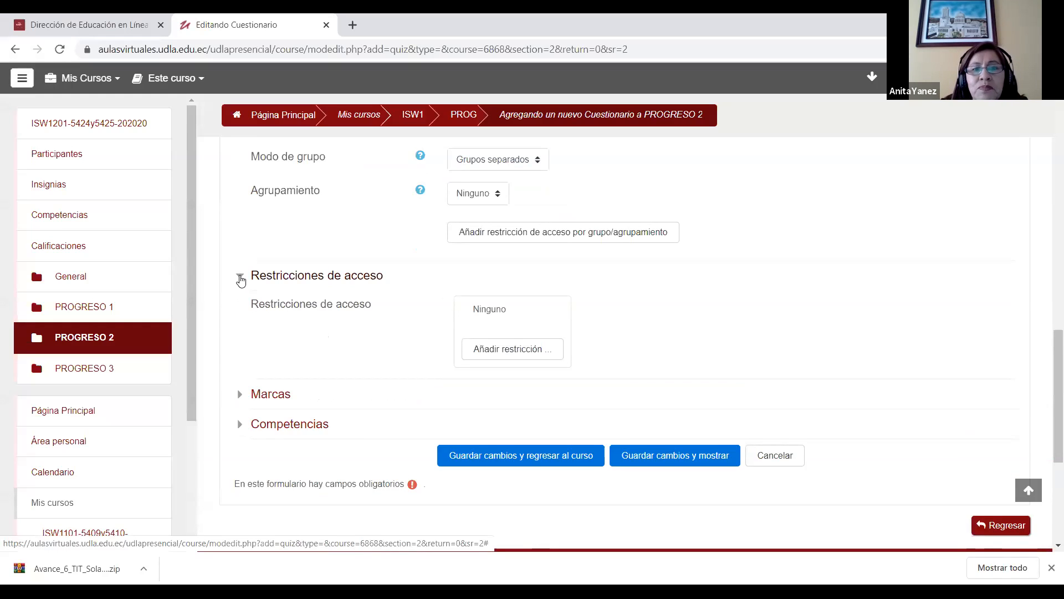
left_click(240, 276)
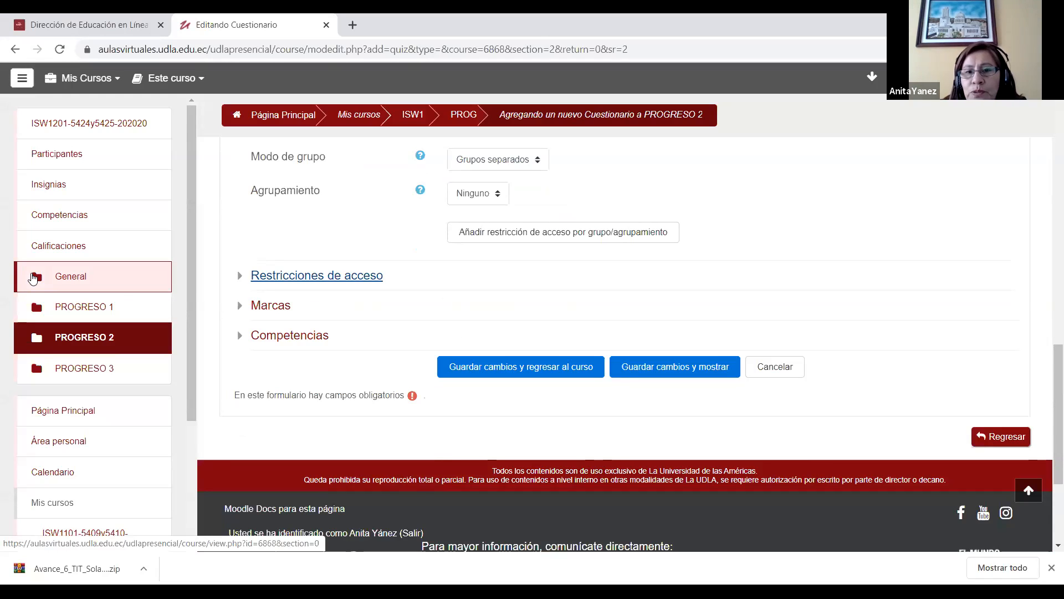
scroll(1042, 376, "up", 2)
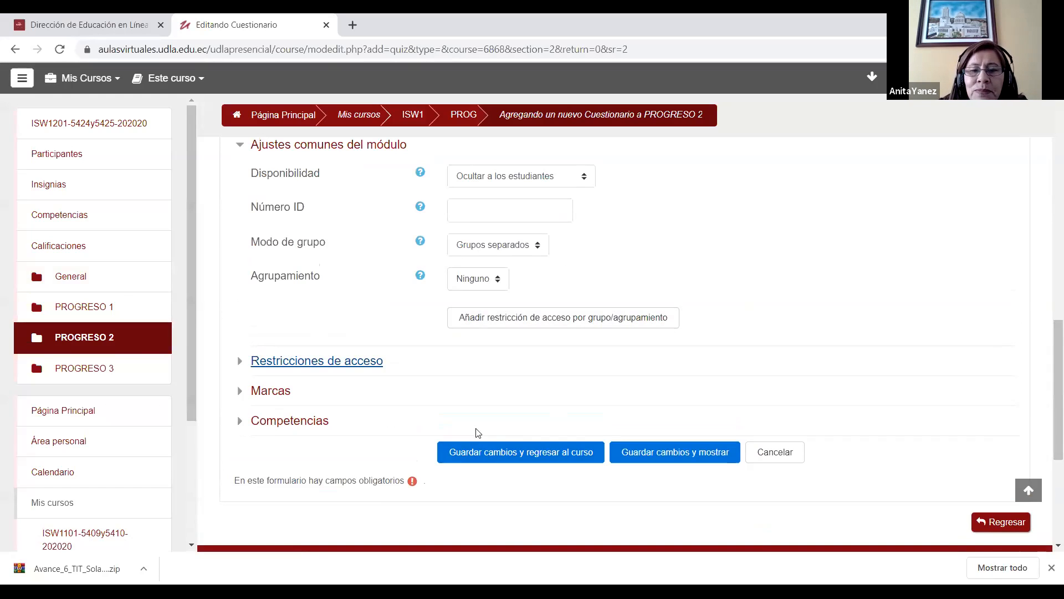
scroll(1047, 432, "up", 9)
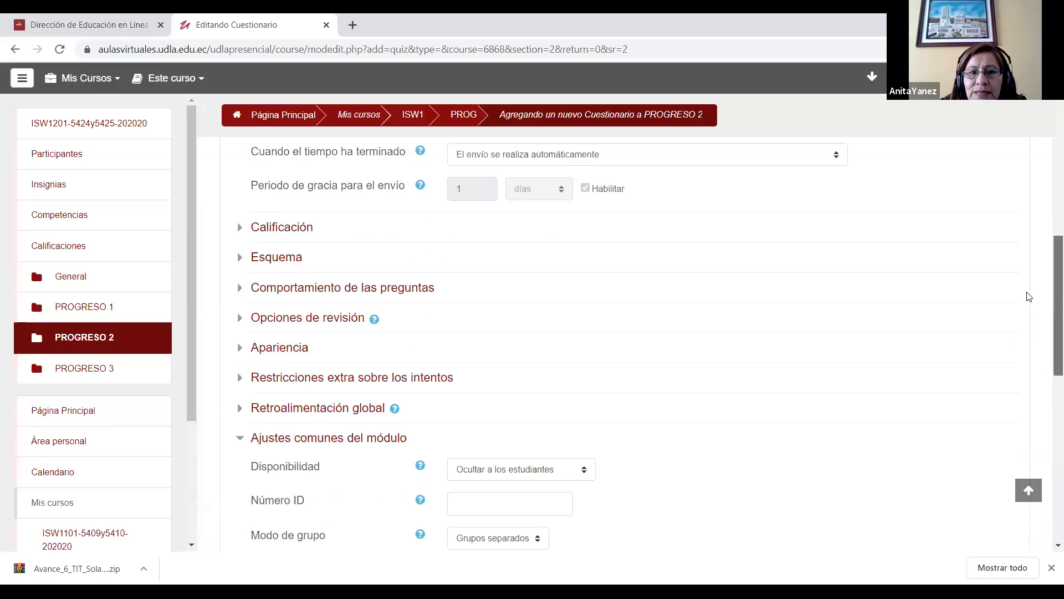
scroll(636, 411, "down", 12)
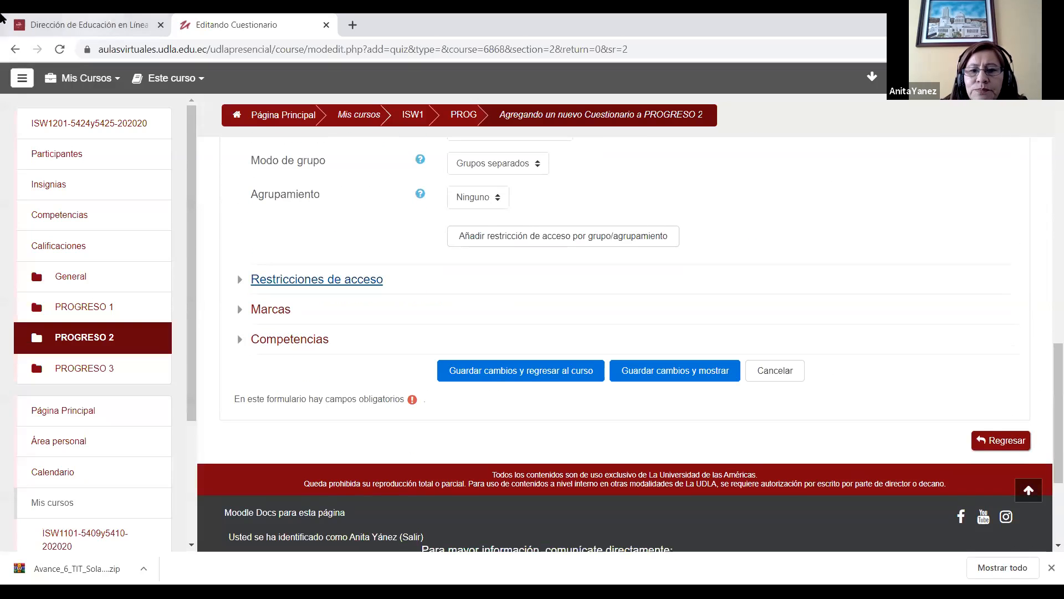
left_click(553, 374)
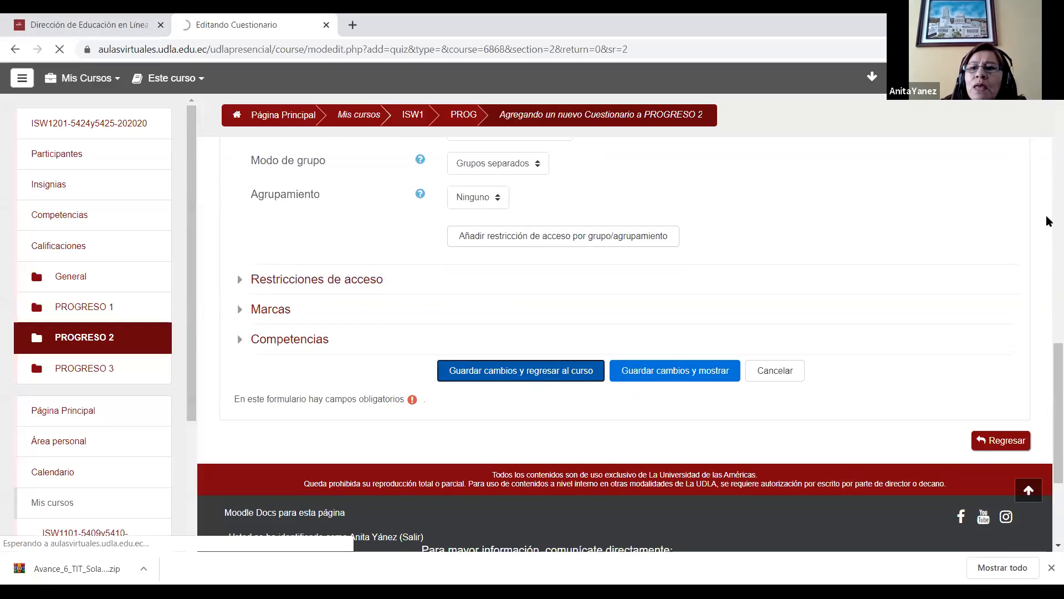
Step: Open the Prueba questionnaire from the PROGRESO 2 section and start editing its questions
scroll(1048, 186, "down", 15)
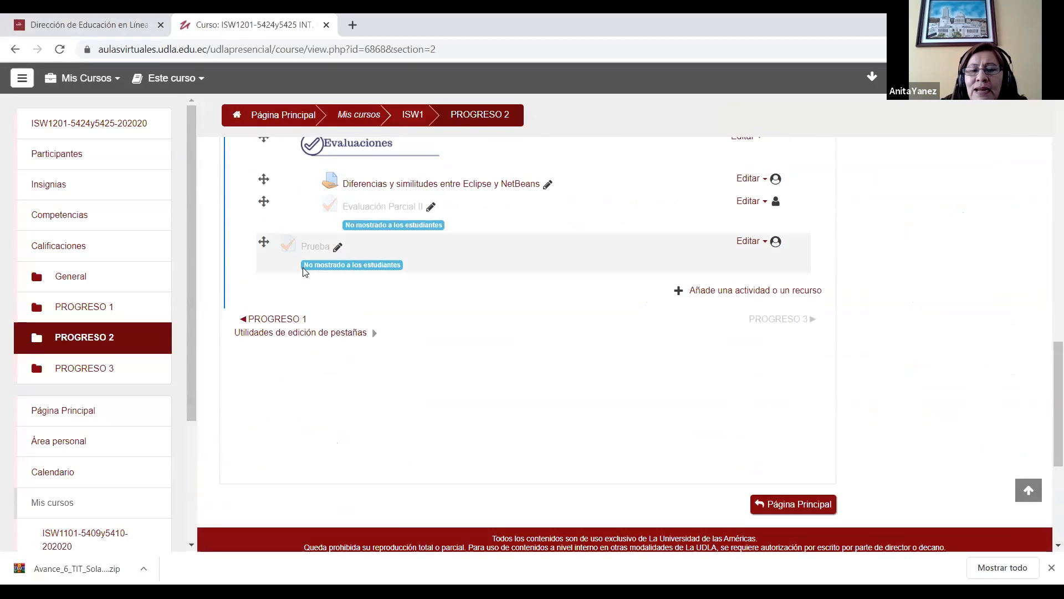
scroll(327, 266, "up", 1)
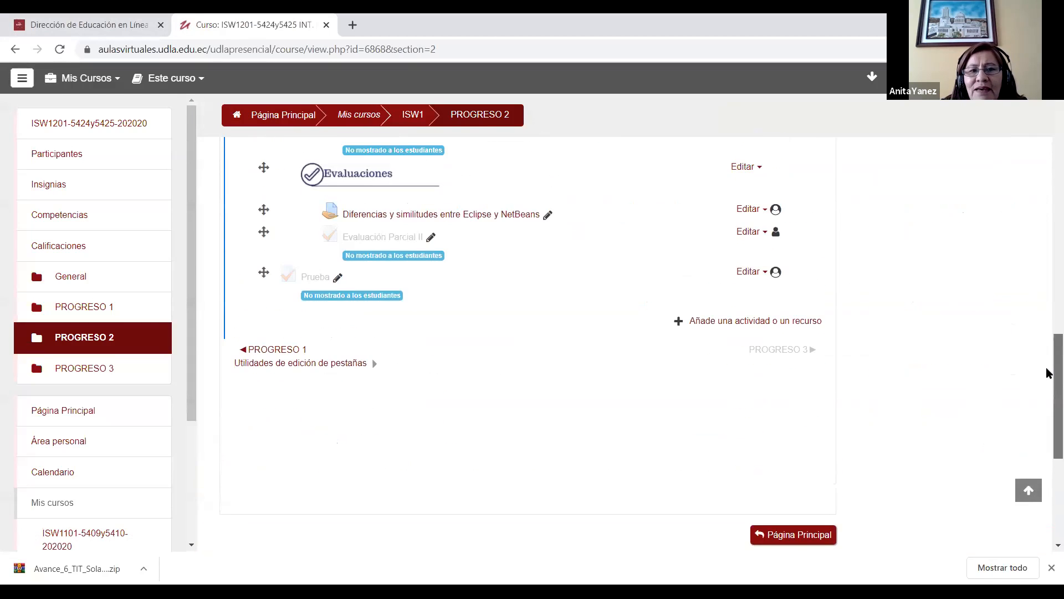
left_click(311, 281)
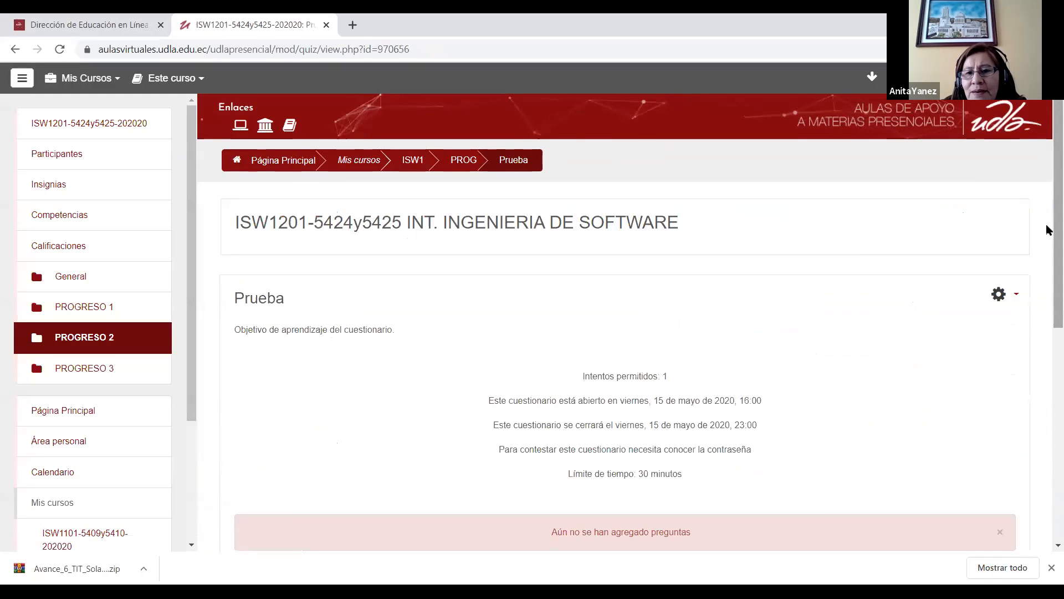
scroll(668, 411, "down", 3)
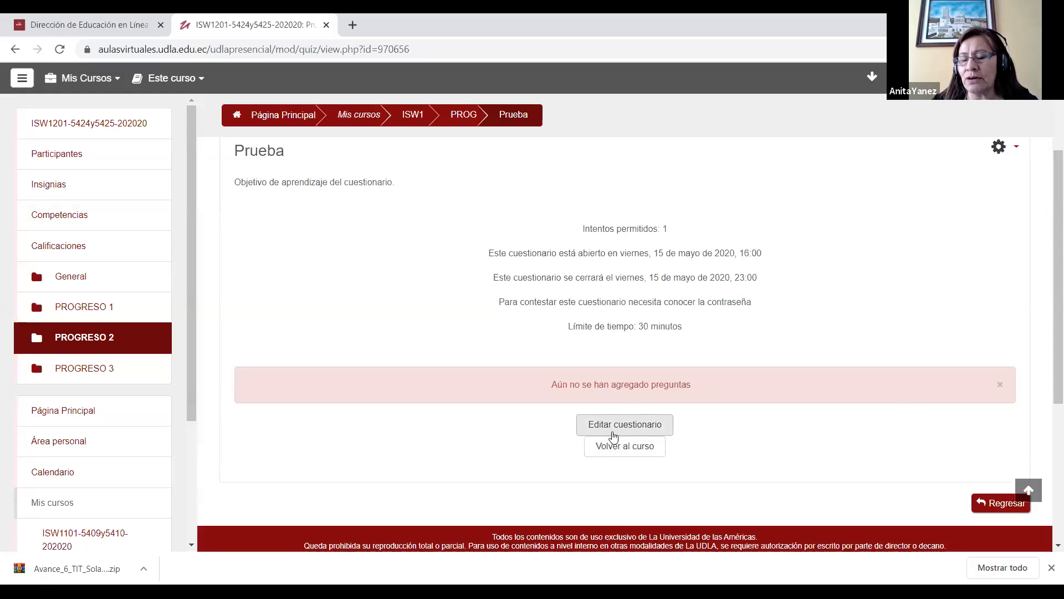
left_click(650, 429)
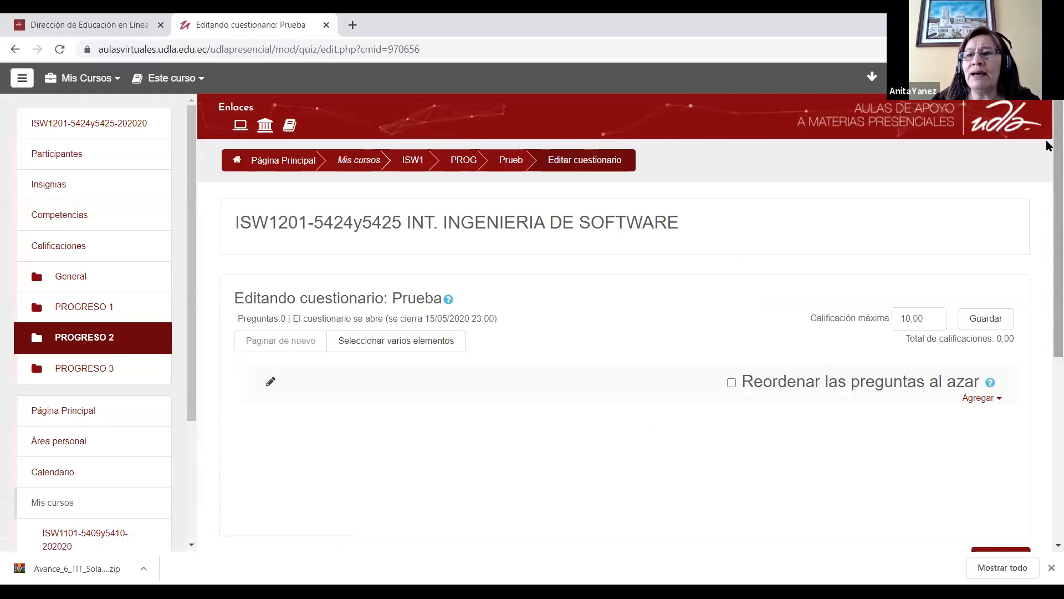
Step: View the question types offered for a new question, and close the selection without adding one
scroll(1048, 188, "down", 3)
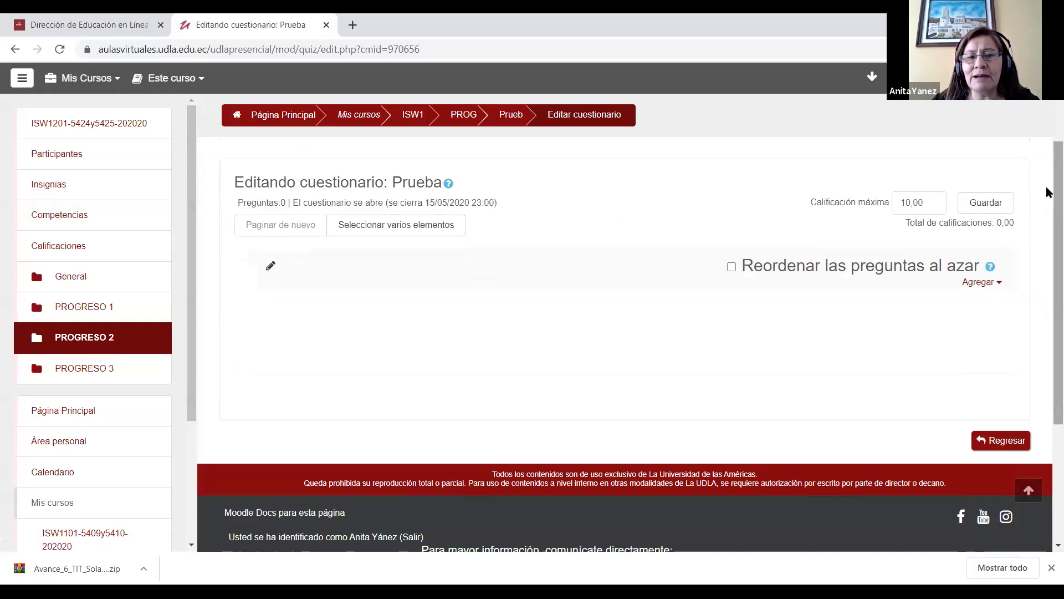
left_click(999, 287)
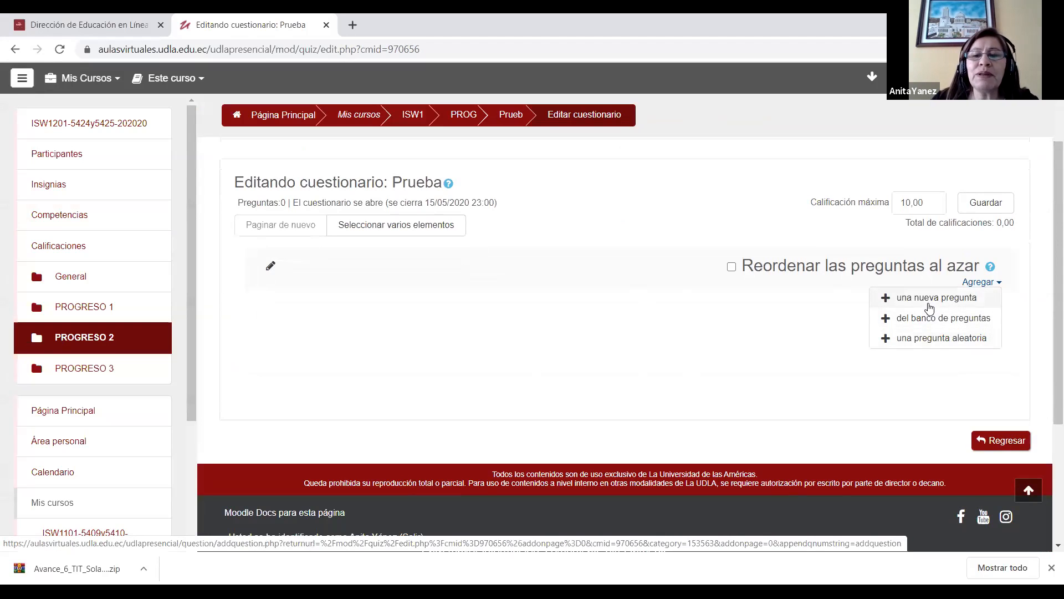
left_click(915, 300)
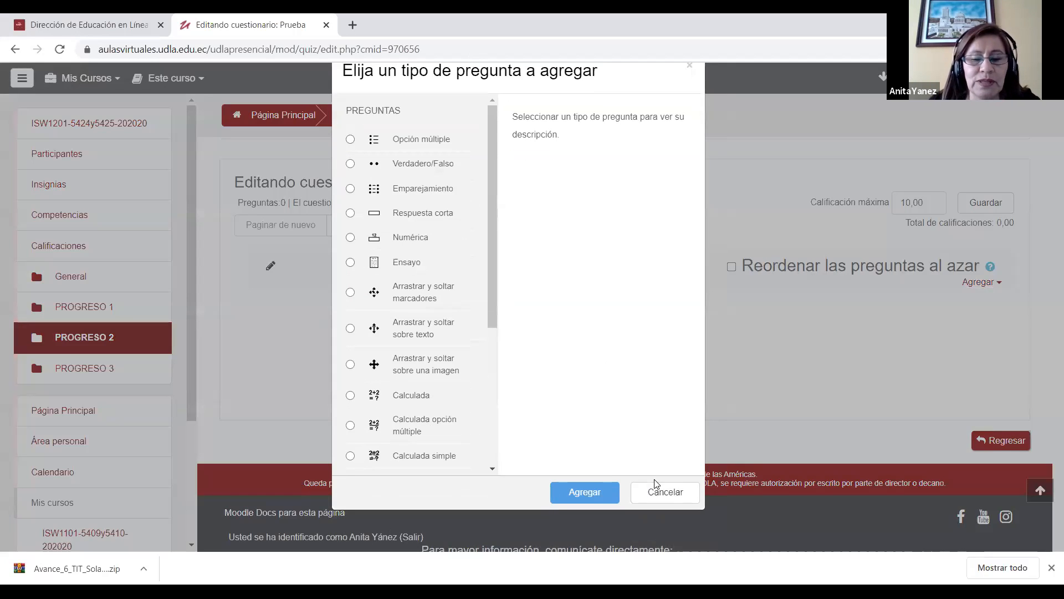
left_click(663, 496)
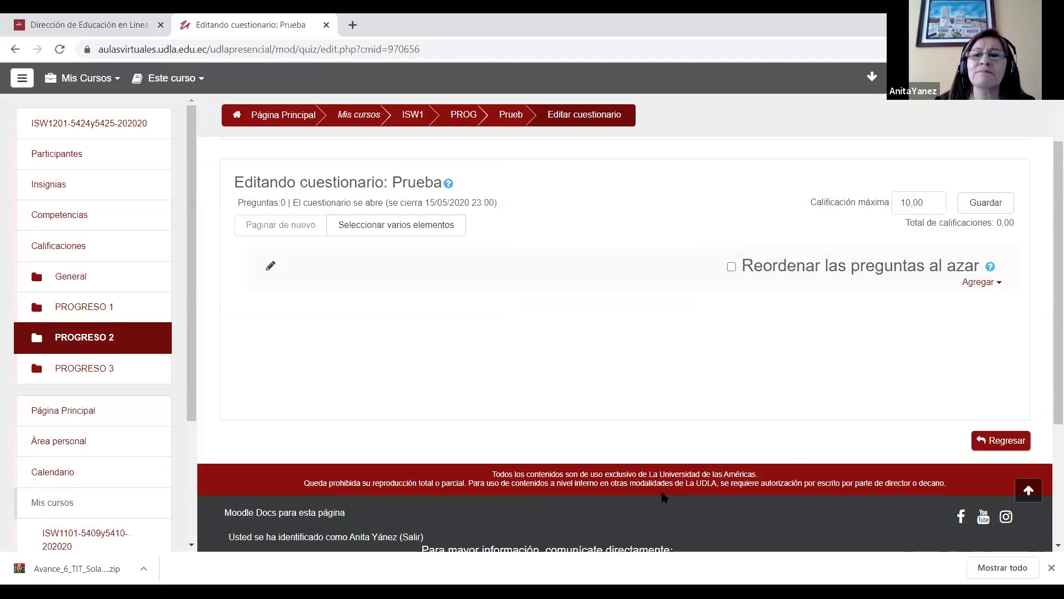
Step: Return to the course, open its full administration page, and go to the categories of the Banco de preguntas
scroll(1046, 396, "up", 2)
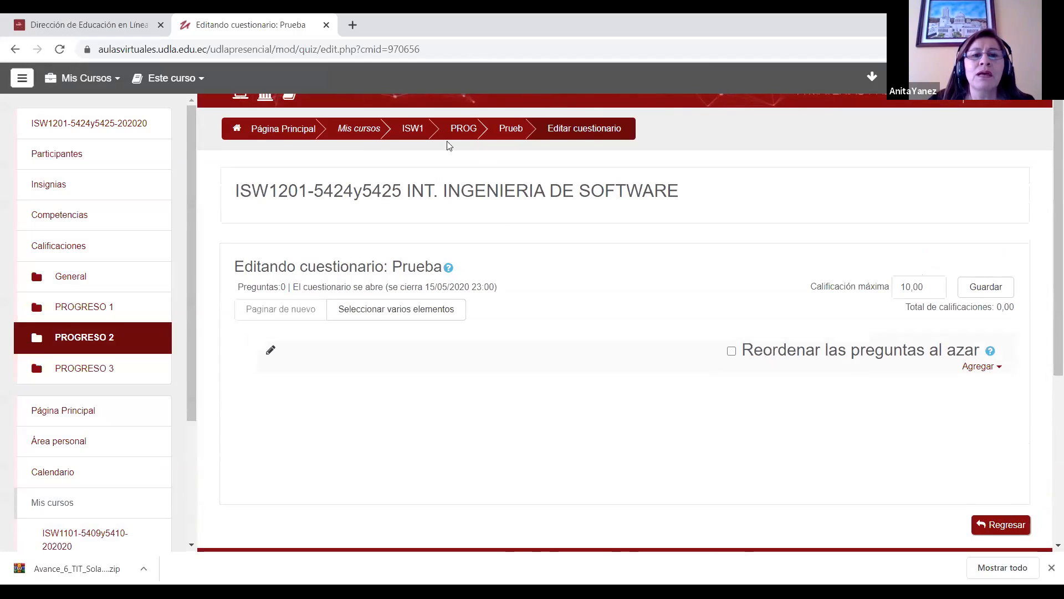
left_click(429, 130)
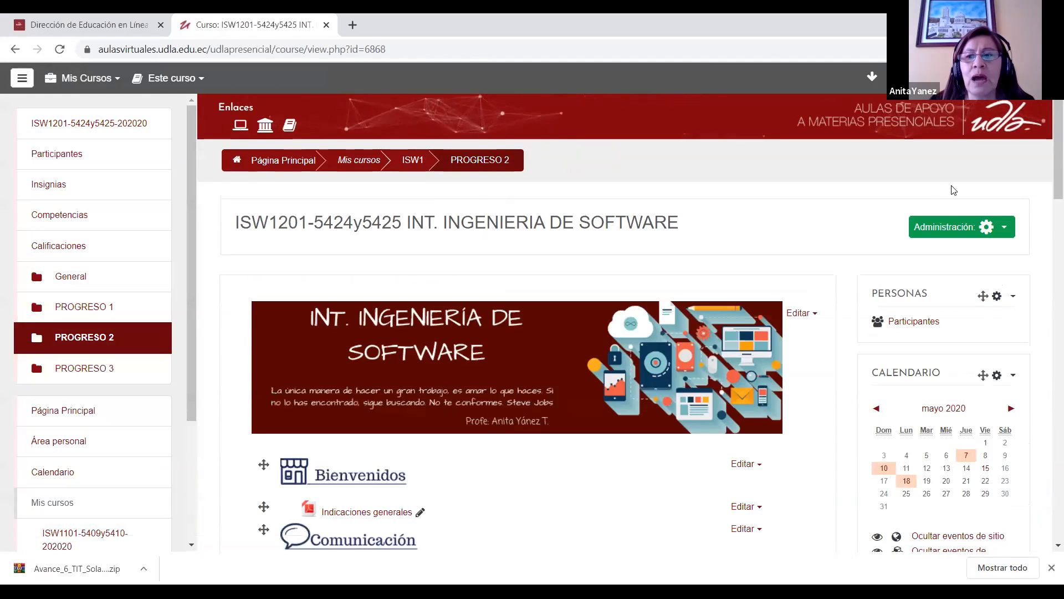
left_click(1005, 228)
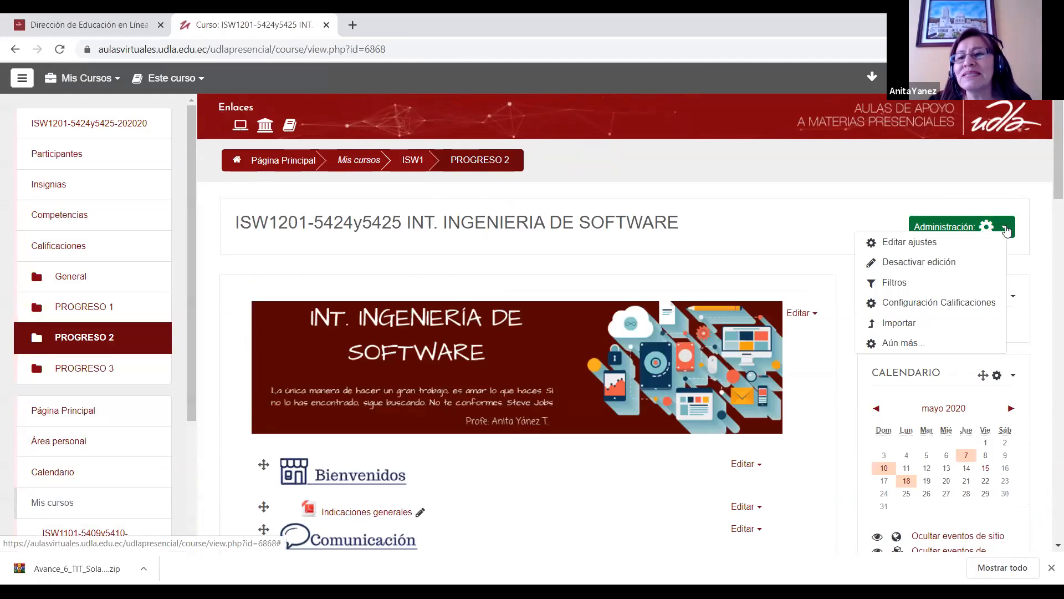
left_click(903, 344)
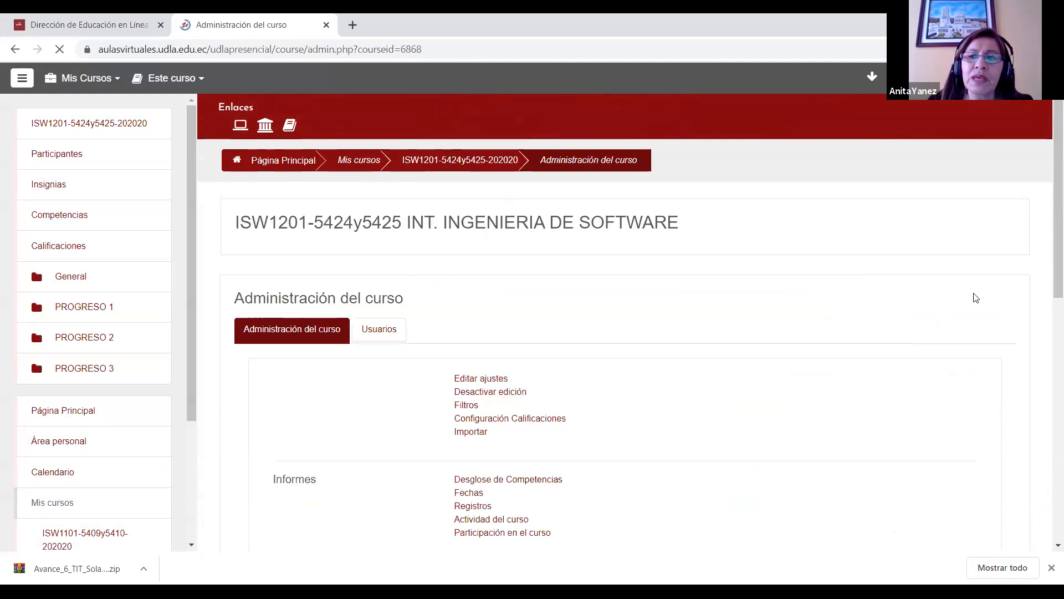
scroll(1046, 233, "down", 6)
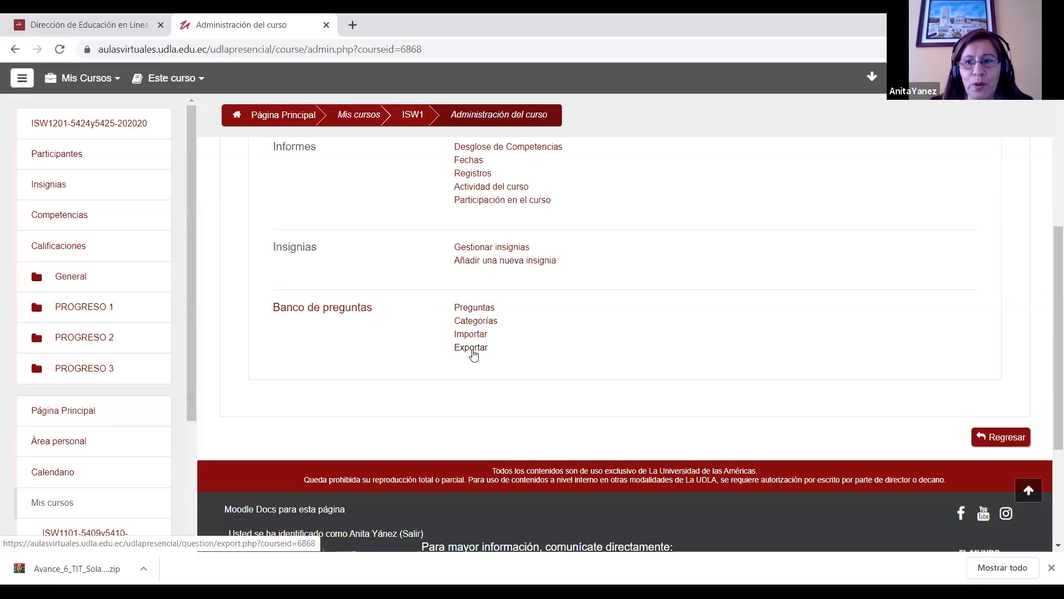
left_click(474, 322)
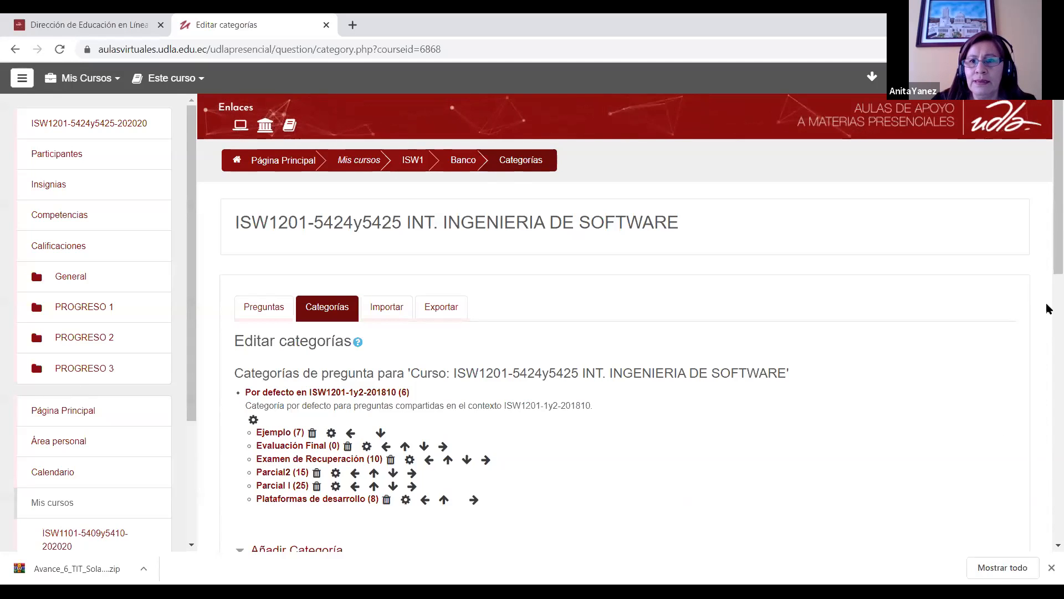
Step: Add a question category named "Prueba" with "Por defecto en ISW1201-1y2-201810" as its parent category
scroll(1048, 247, "down", 1)
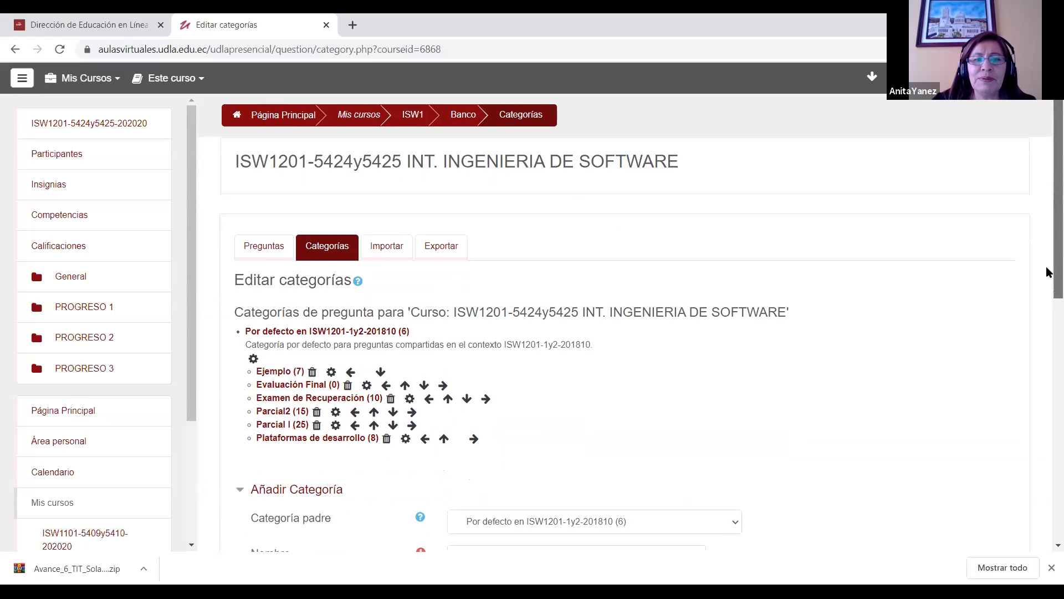
scroll(1047, 274, "down", 2)
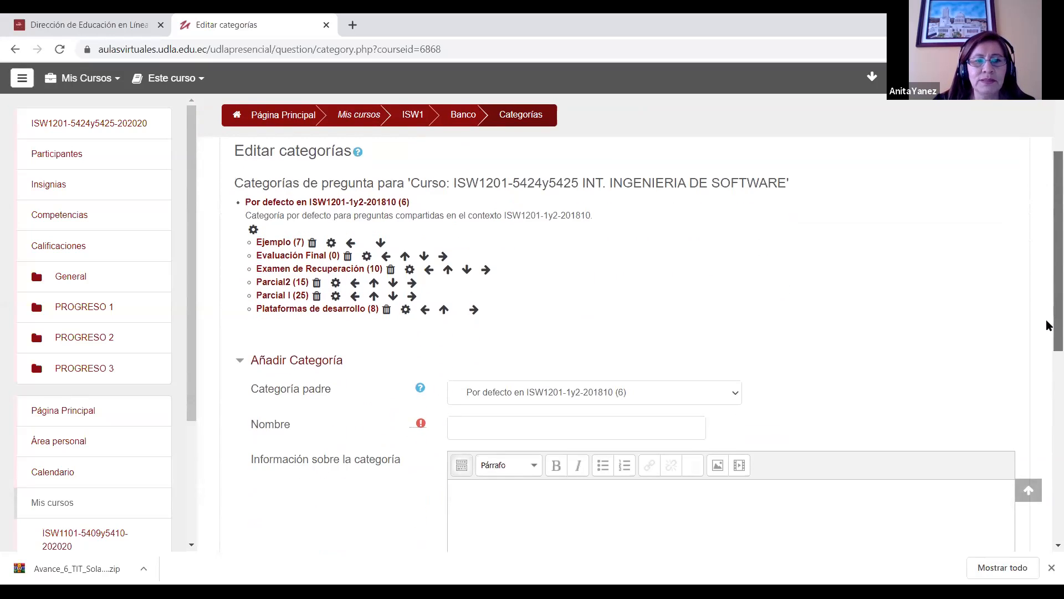
left_click(576, 427)
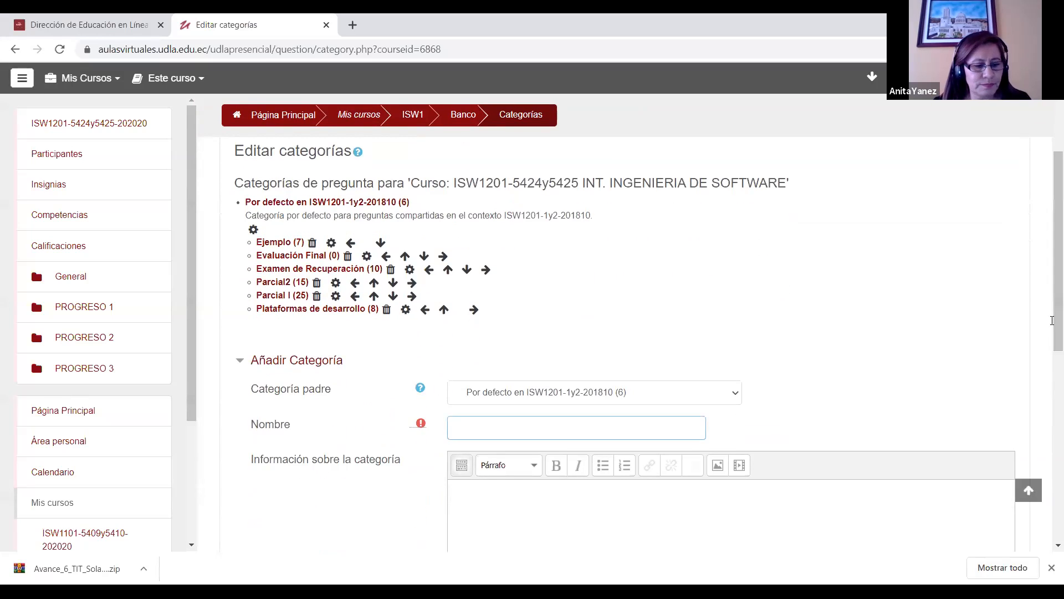
type("Prueba")
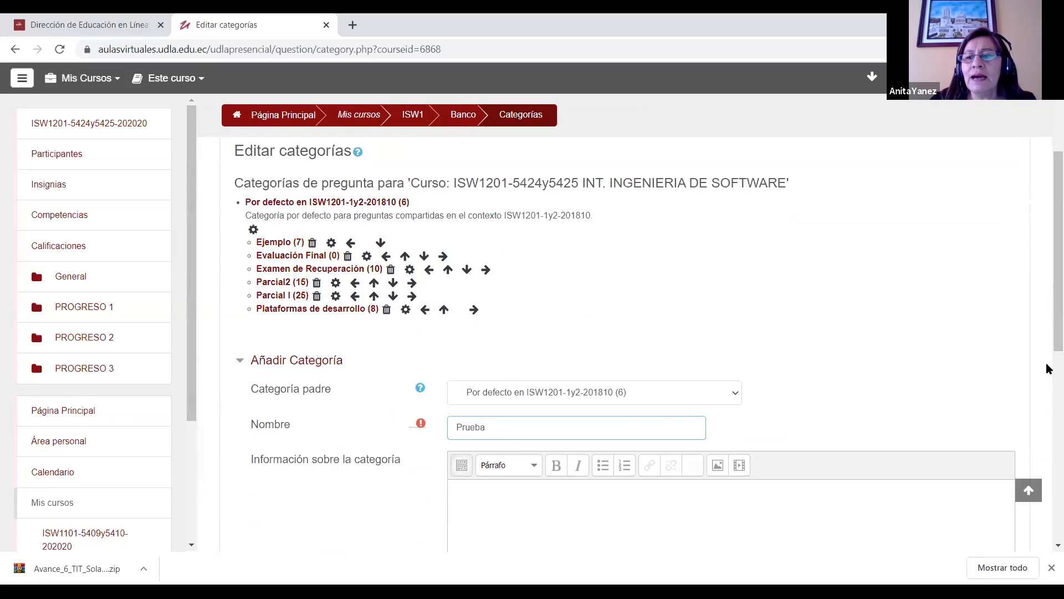
left_click_drag(1048, 281, 1047, 324)
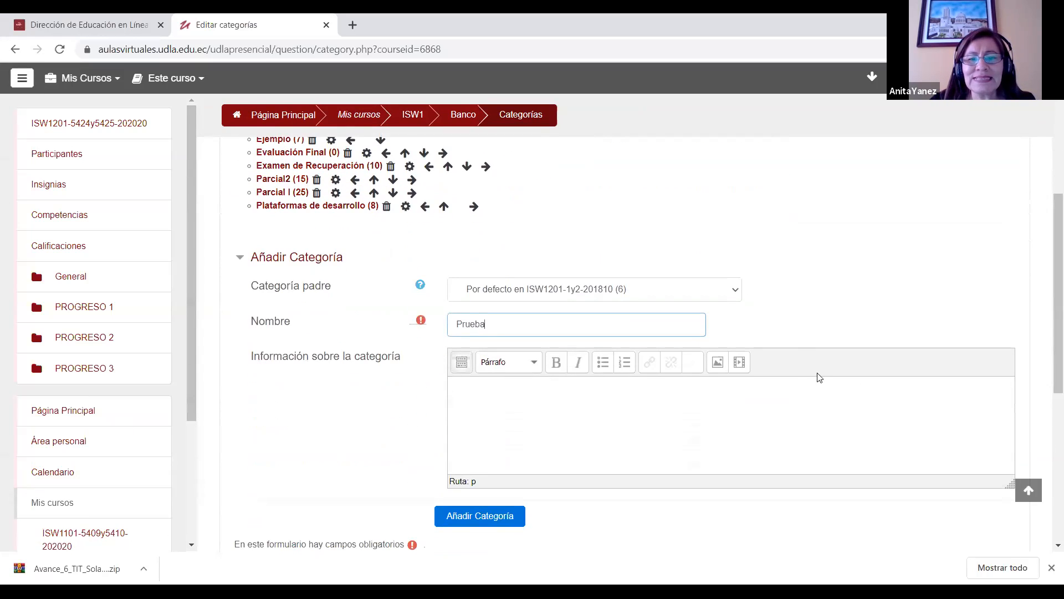
left_click(739, 295)
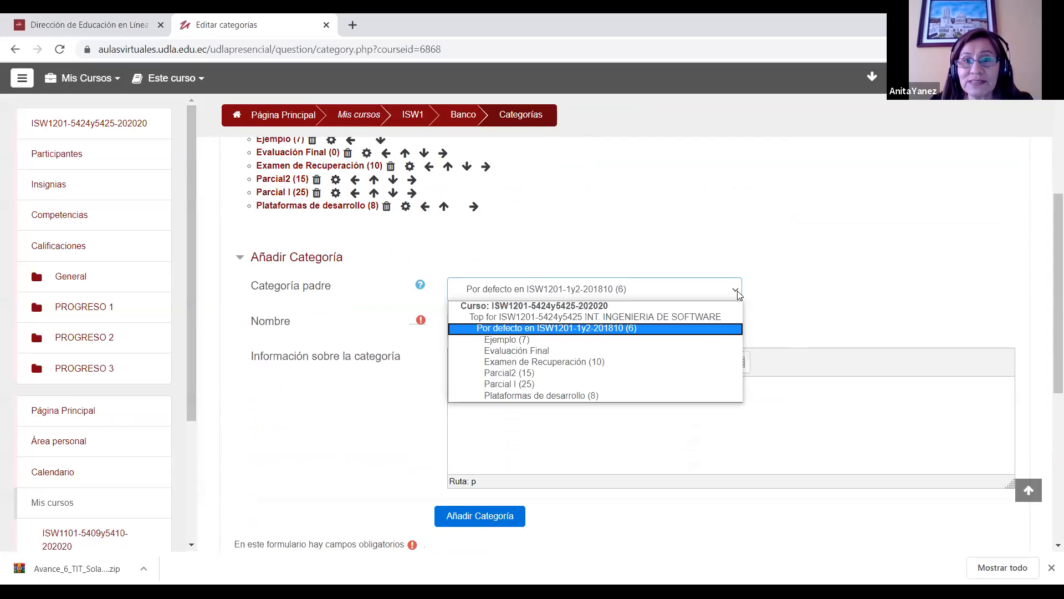
left_click(603, 329)
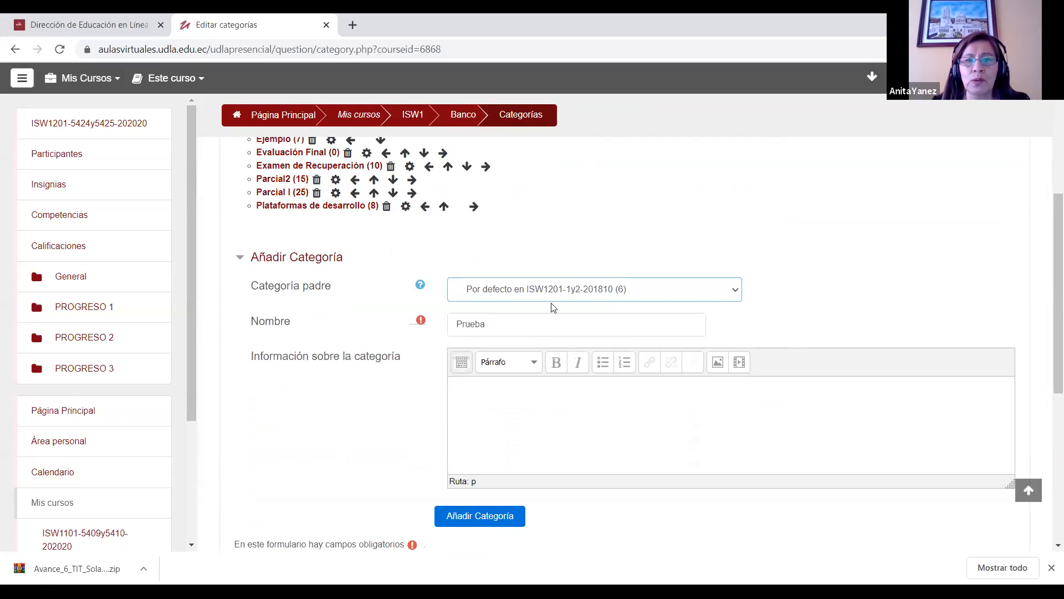
left_click_drag(1046, 278, 1048, 327)
left_click(506, 417)
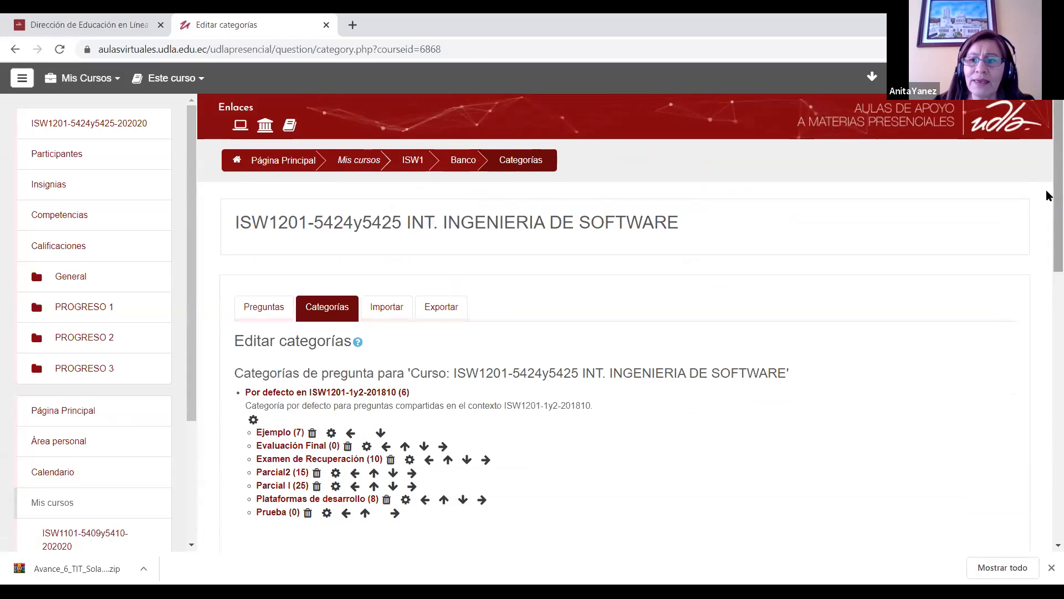
Step: Open the Prueba category in the question bank and create a new question of type Opción múltiple
left_click_drag(1048, 199, 1046, 242)
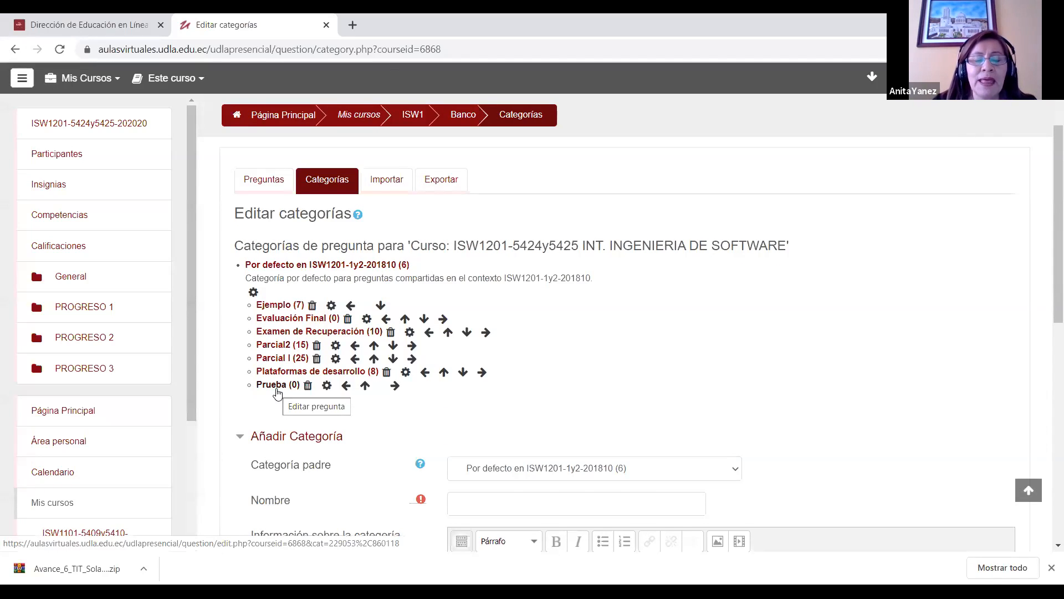
left_click(277, 390)
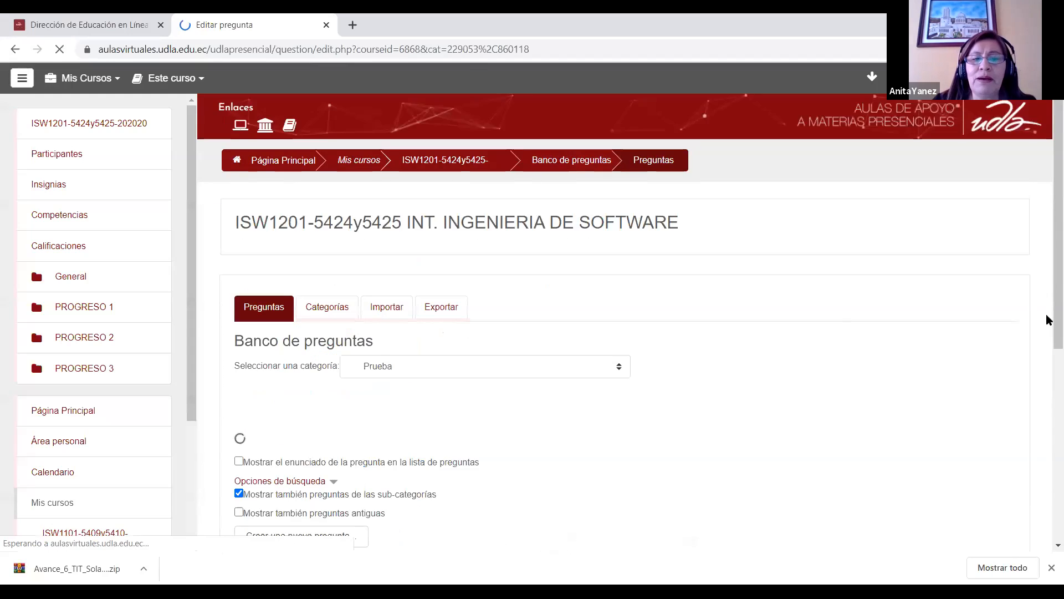
scroll(1047, 212, "down", 3)
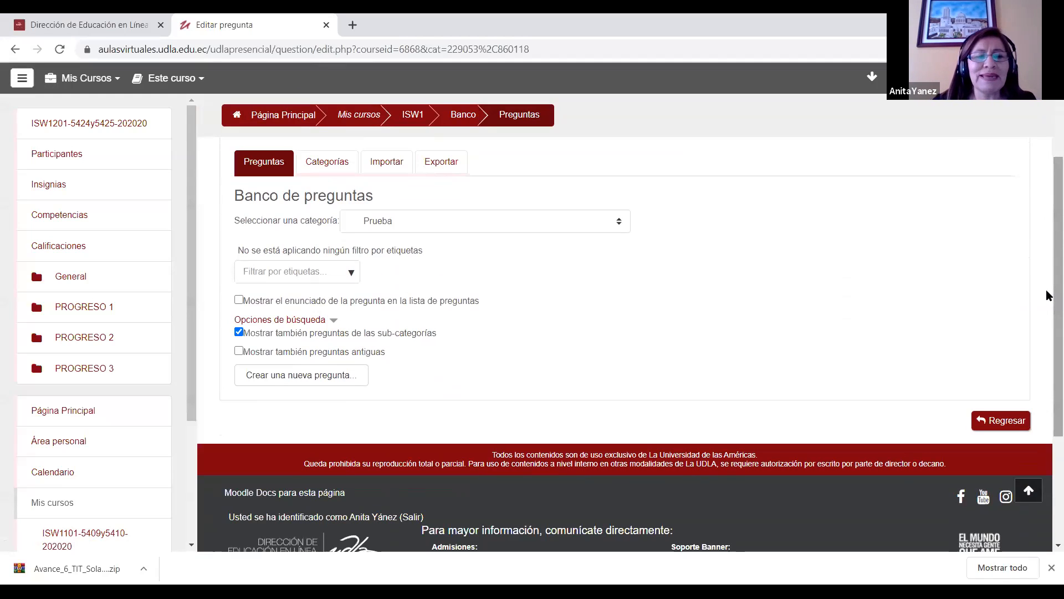
left_click(290, 375)
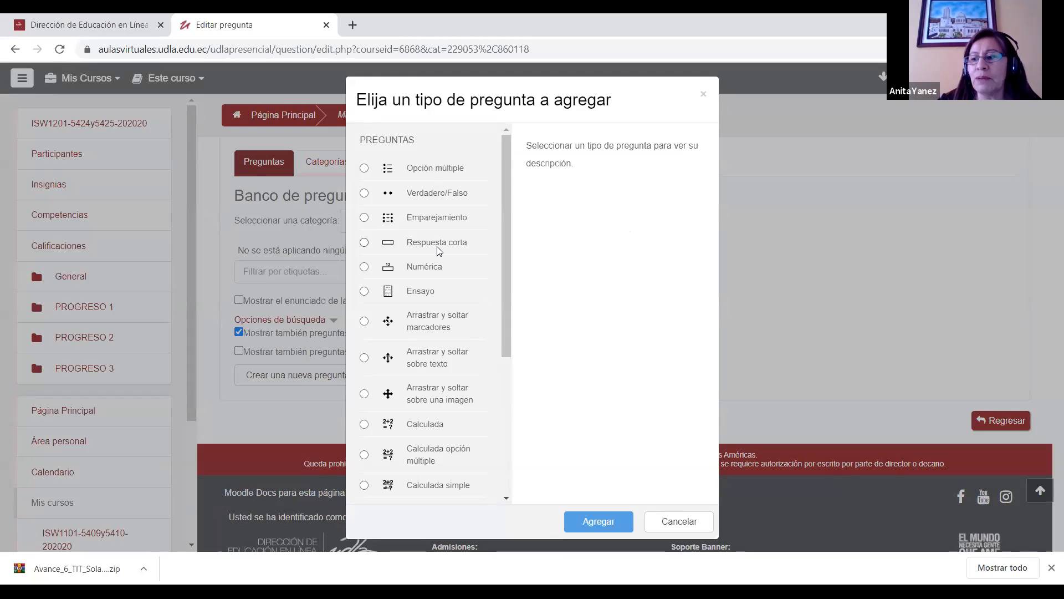
left_click(364, 168)
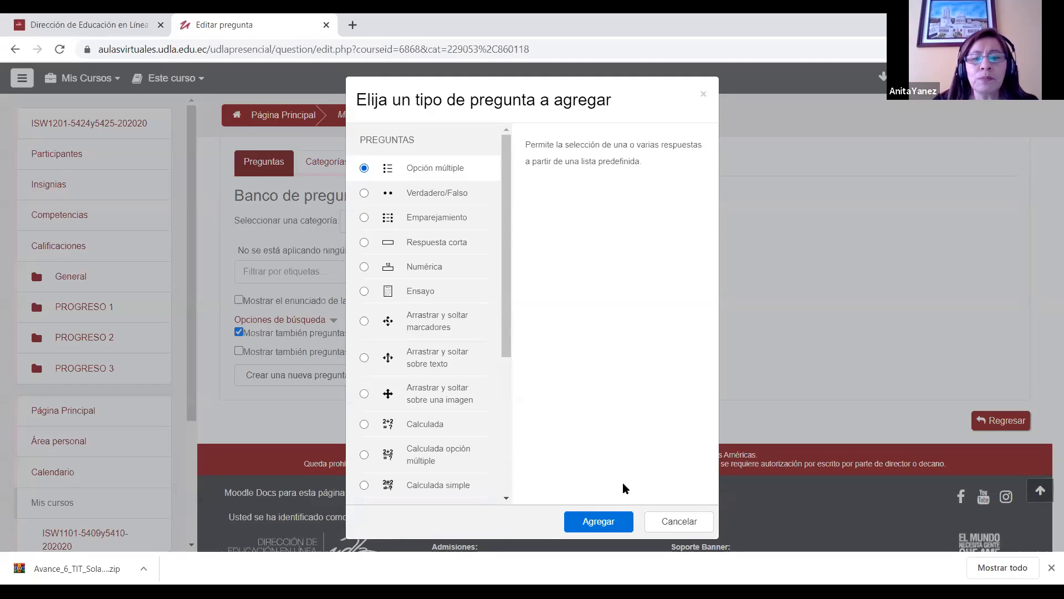
left_click(592, 520)
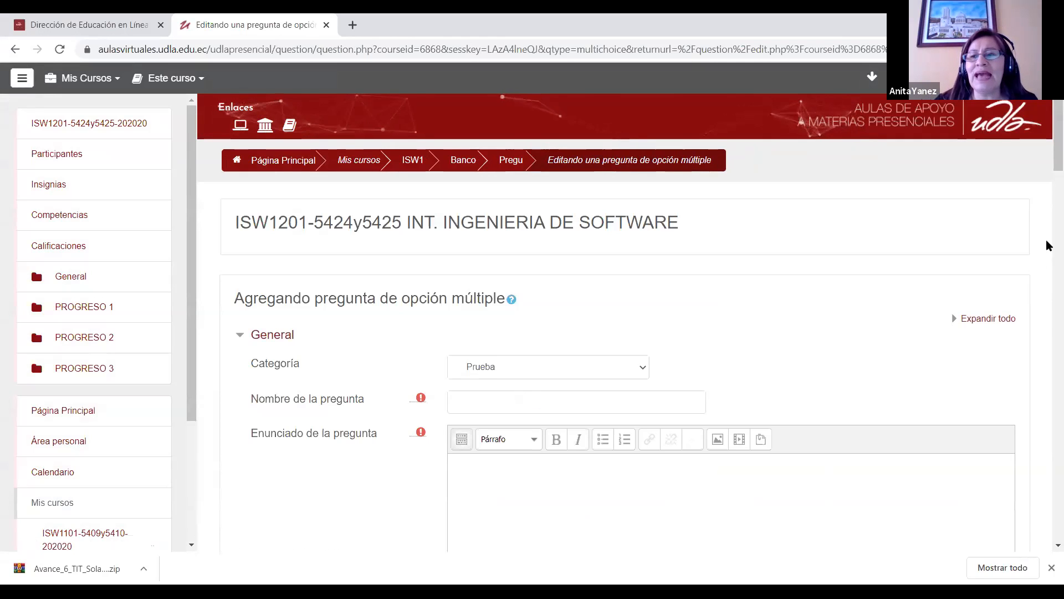
Step: Name the multiple-choice question "Pregunta1"
scroll(931, 164, "down", 3)
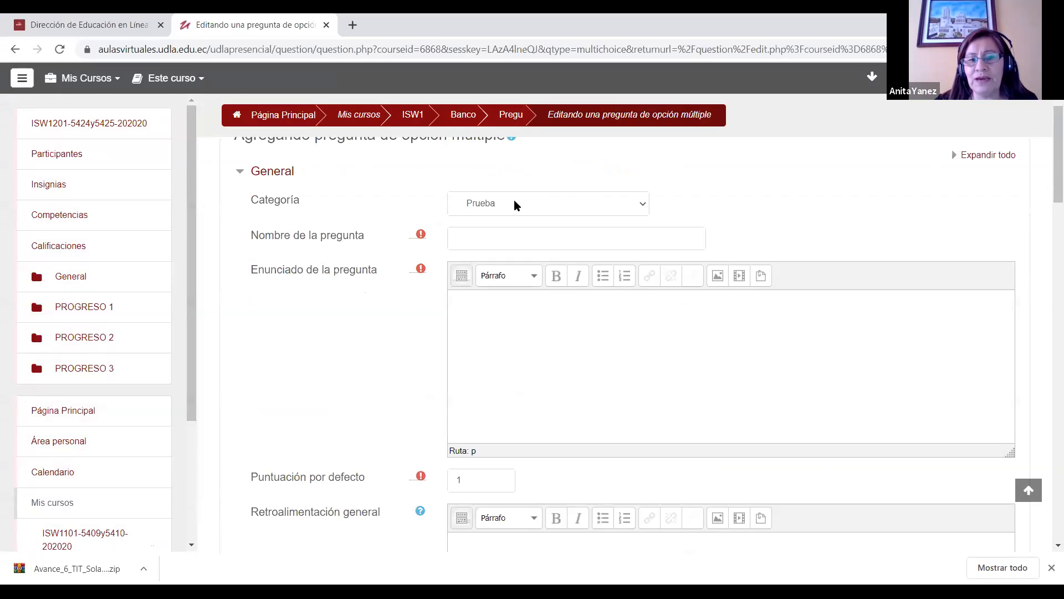
left_click(506, 245)
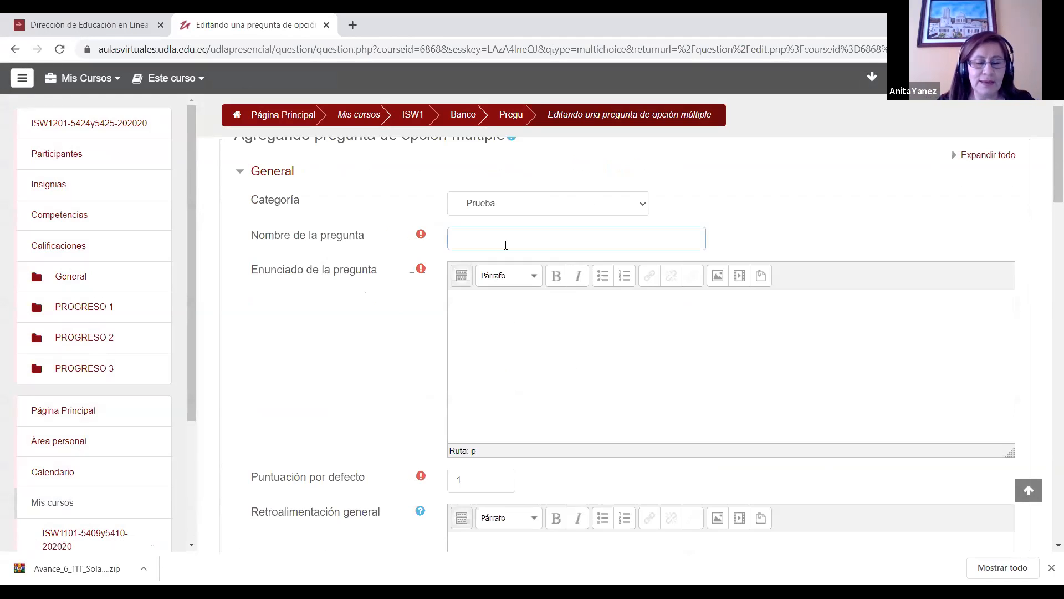
type("Preguntaq")
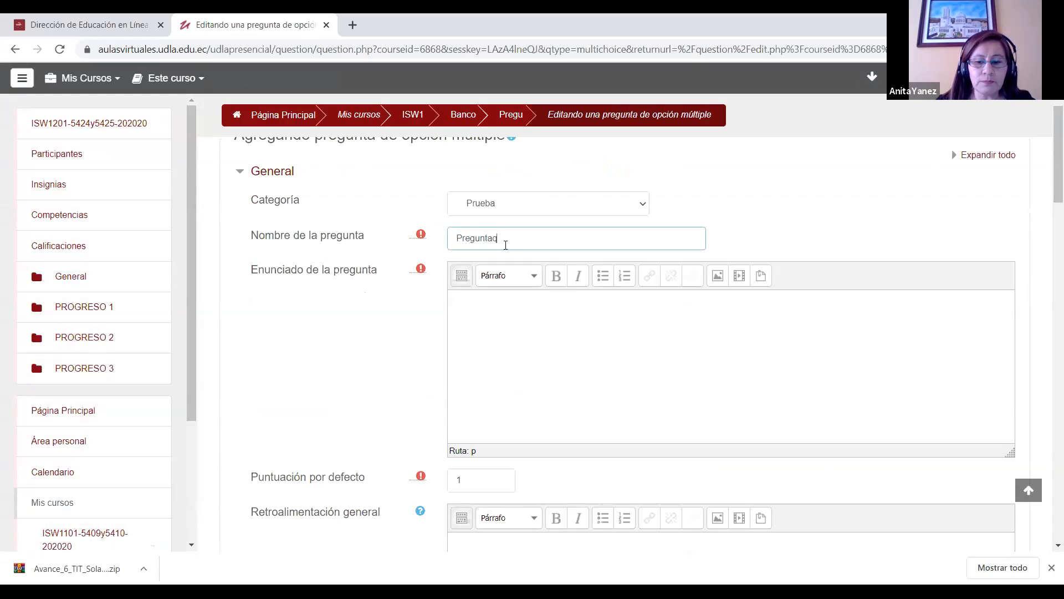
Step: Write "Cómo se escribe en Inglés Perro?" as the question's statement
left_click(503, 311)
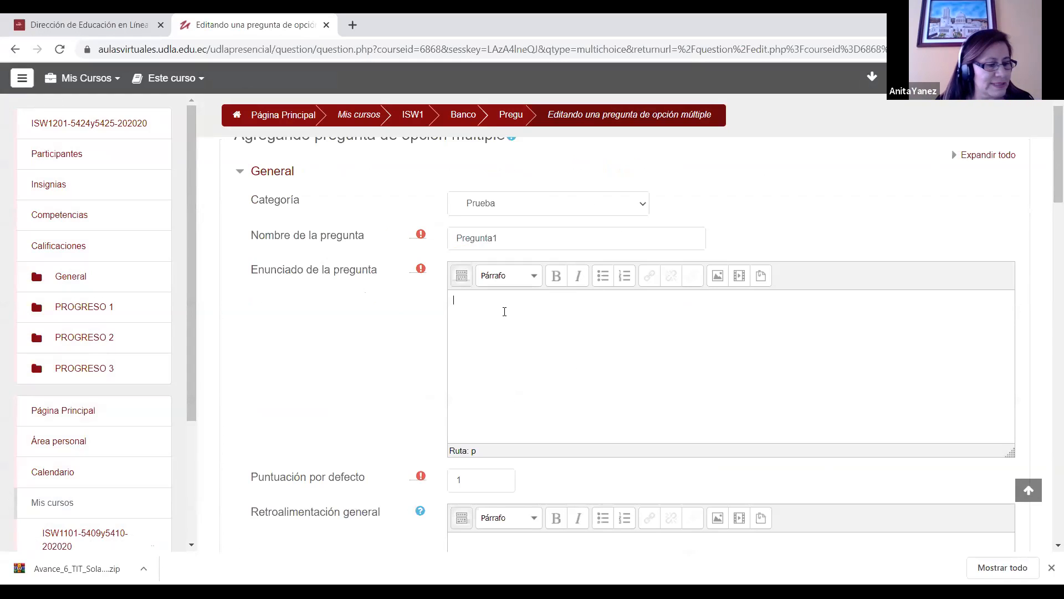
type("Coo s")
key("BackSpace")
key("BackSpace")
key("BackSpace")
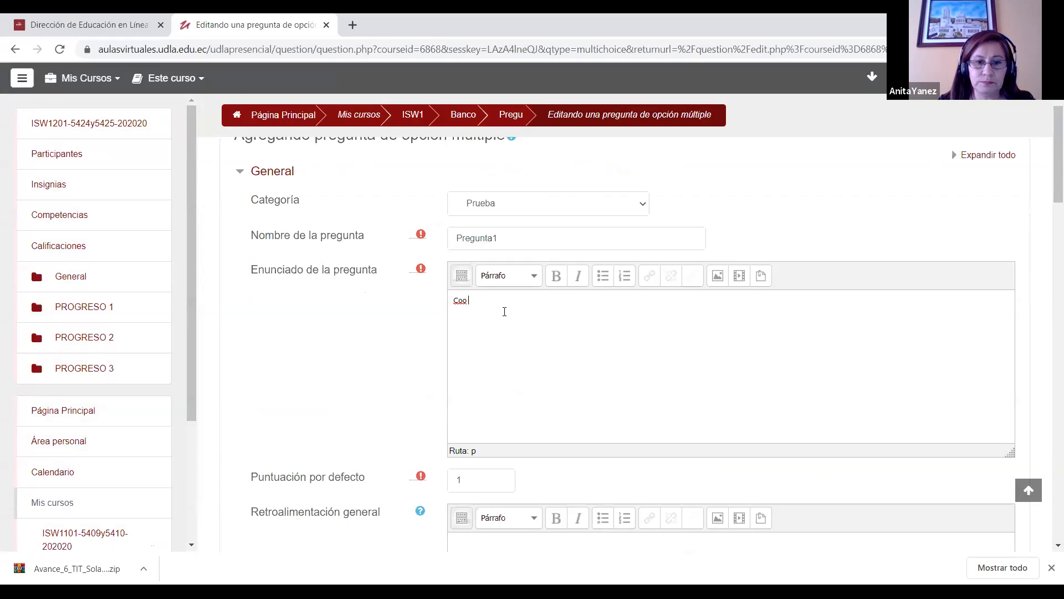
type("mo se escri")
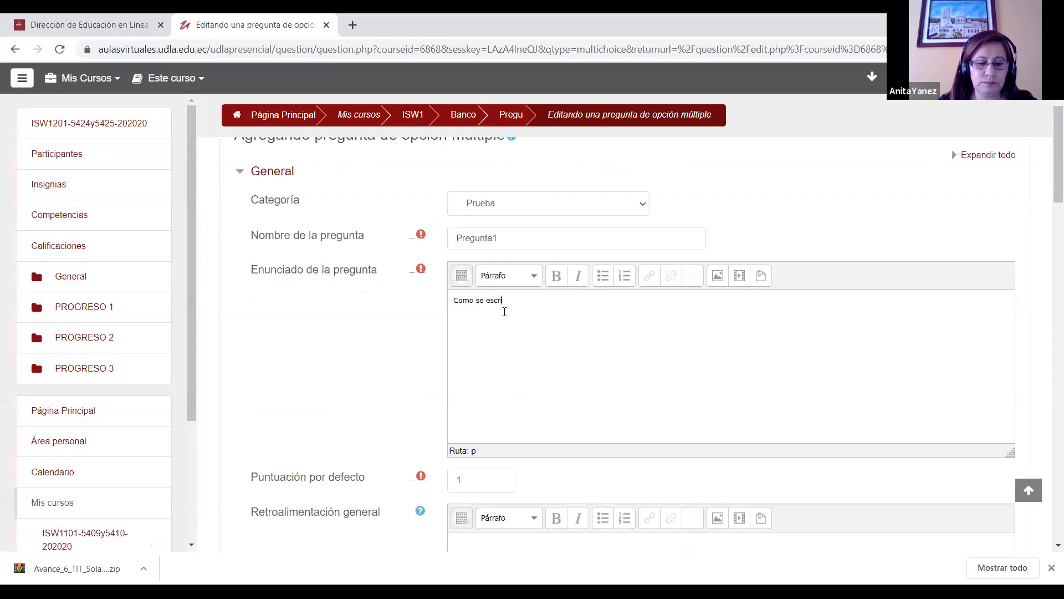
type("be en Ingle")
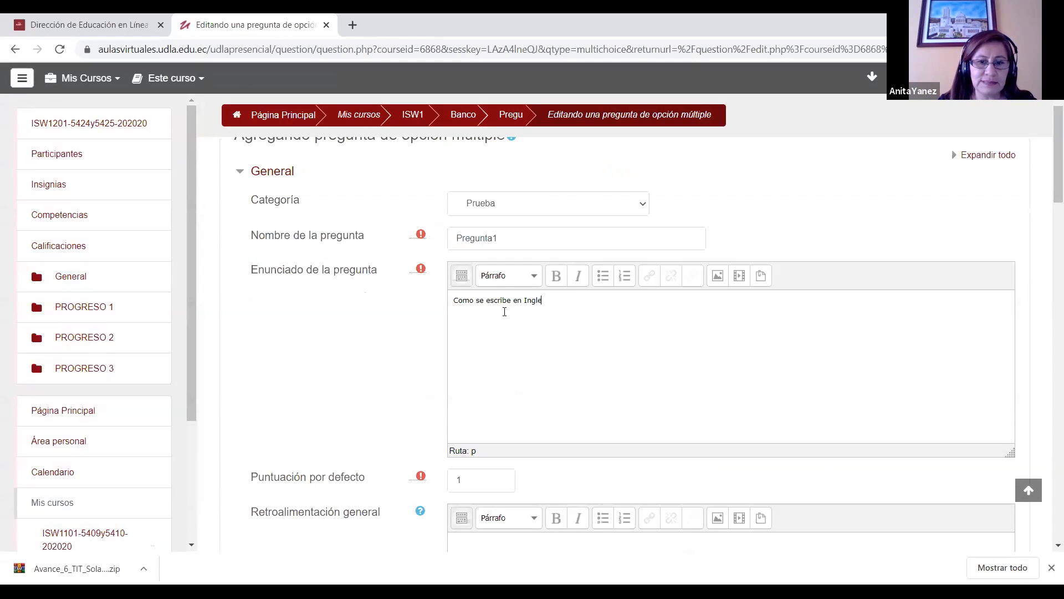
type("s")
key("BackSpace")
key("BackSpace")
type("és ")
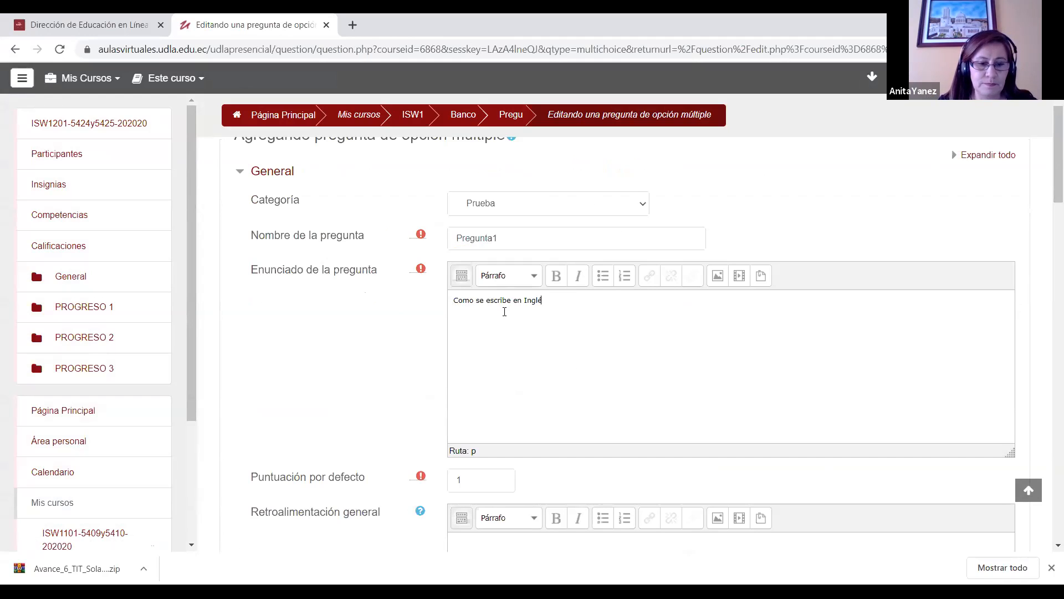
type("Perro")
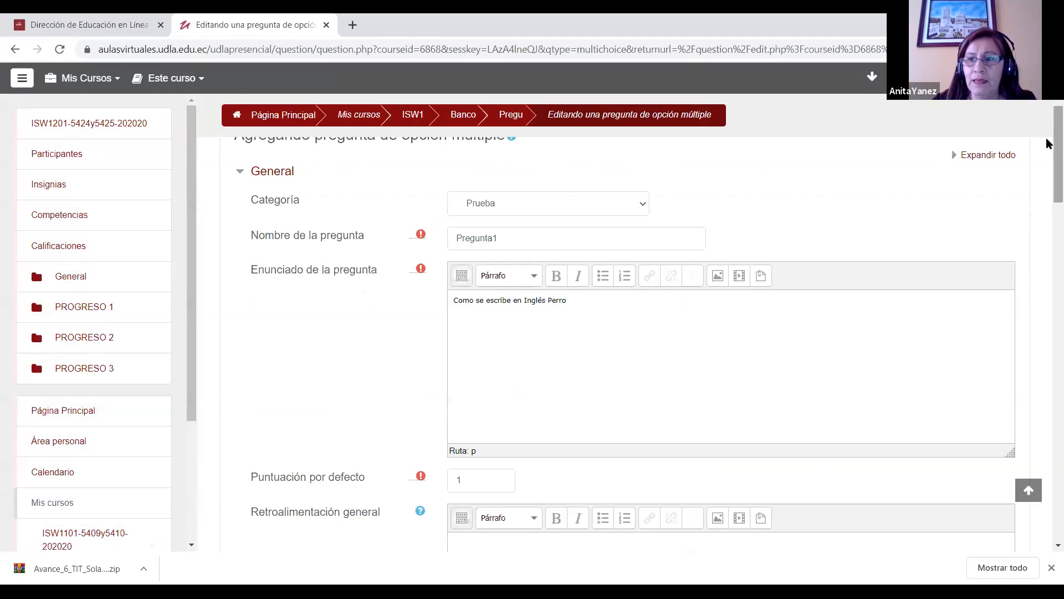
scroll(1048, 145, "down", 1)
type("?")
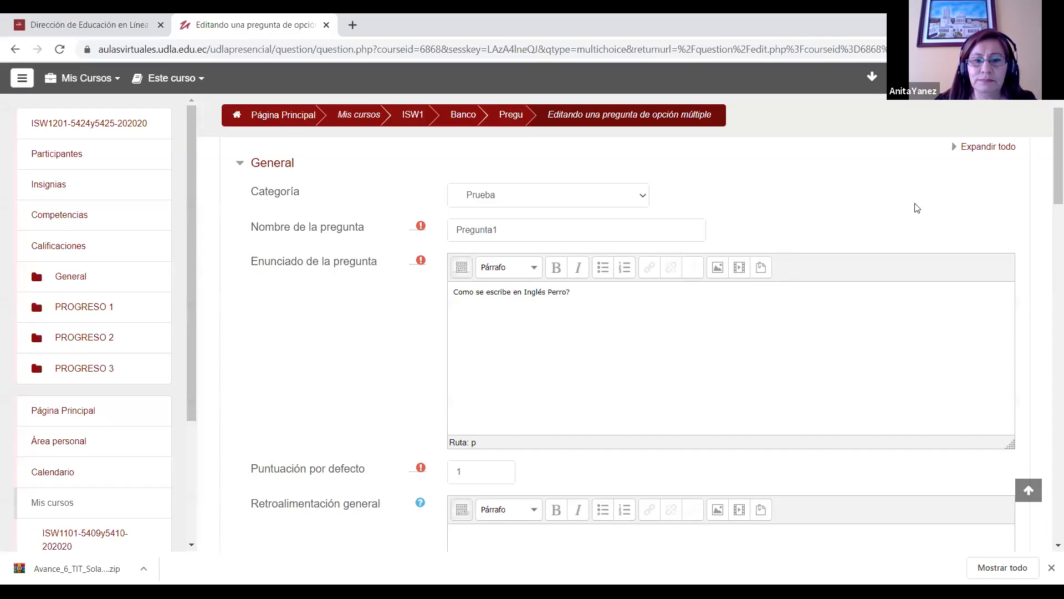
left_click(464, 295)
type("ó")
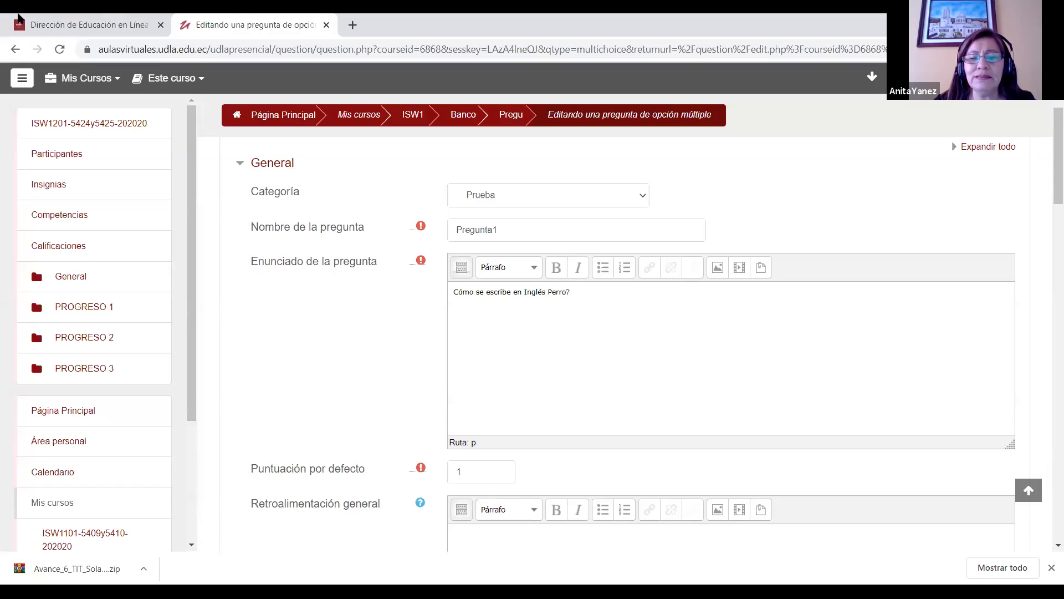
Step: Set the numbering of the question's choices to "1., 2., 3., ..."
scroll(1046, 225, "down", 4)
scroll(1046, 222, "up", 1)
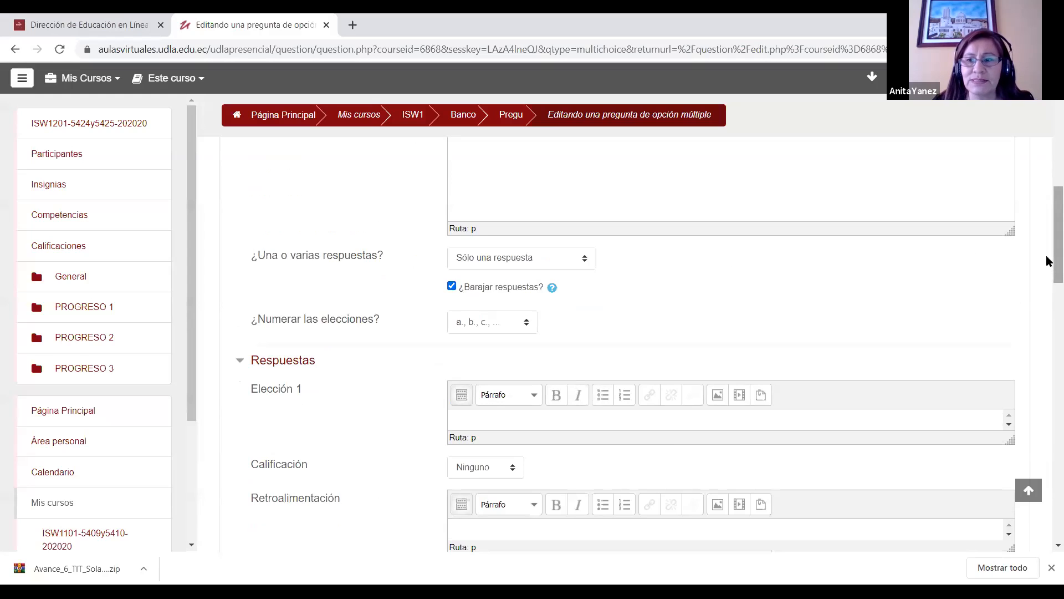
left_click_drag(1049, 261, 1049, 280)
left_click(525, 238)
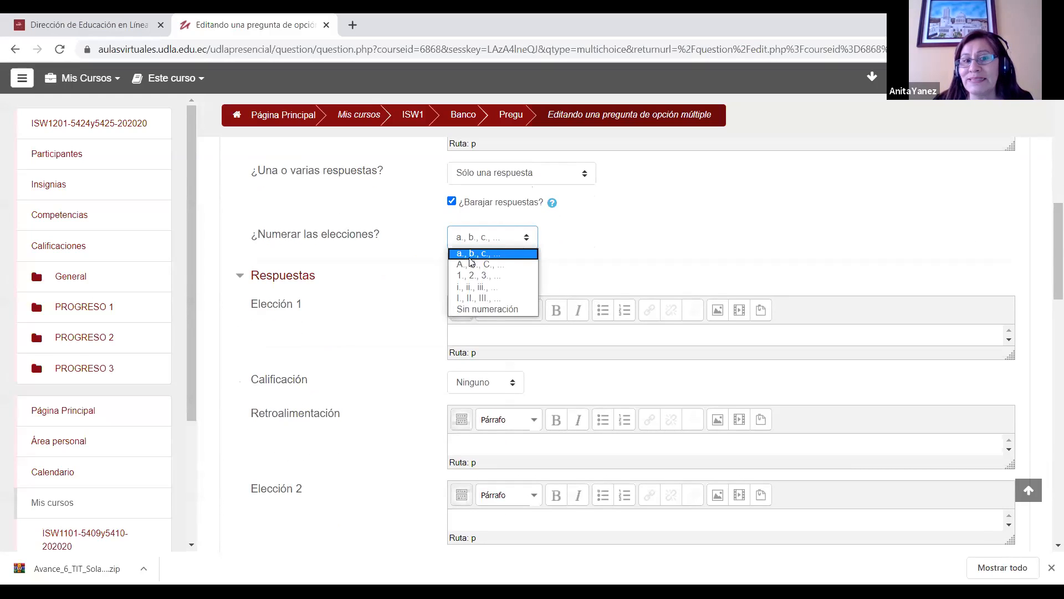
left_click(484, 280)
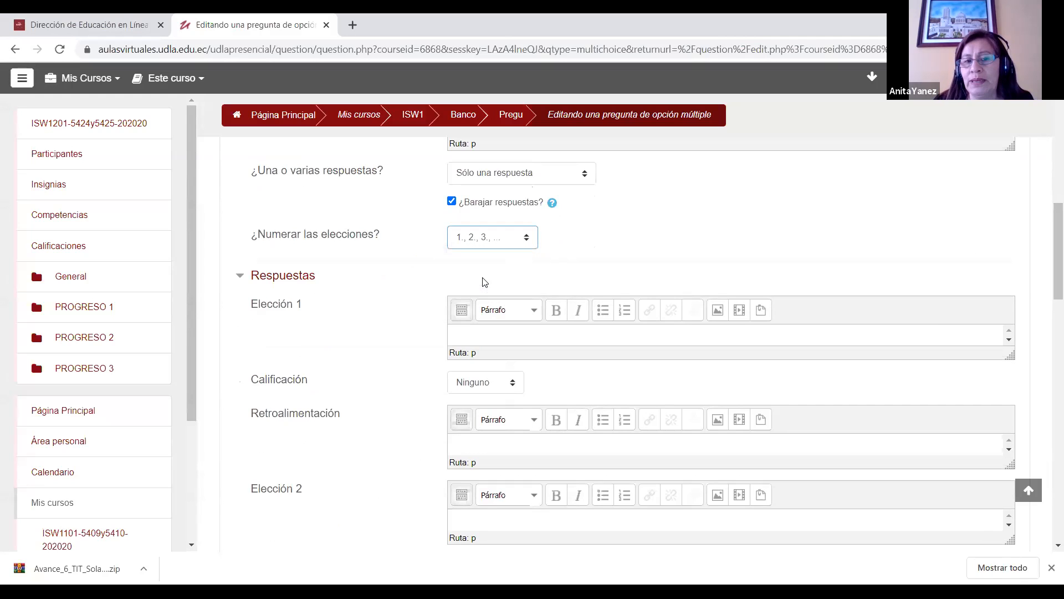
Step: Enter "Dog" as the question's first choice and set its grade to 100%
scroll(532, 299, "down", 1)
left_click(501, 257)
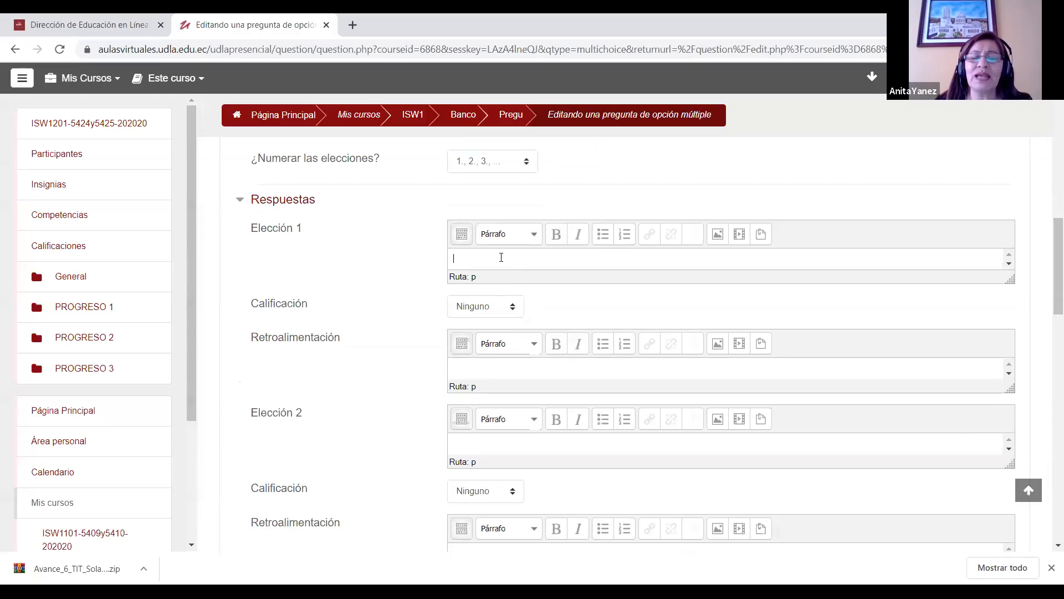
type("Do")
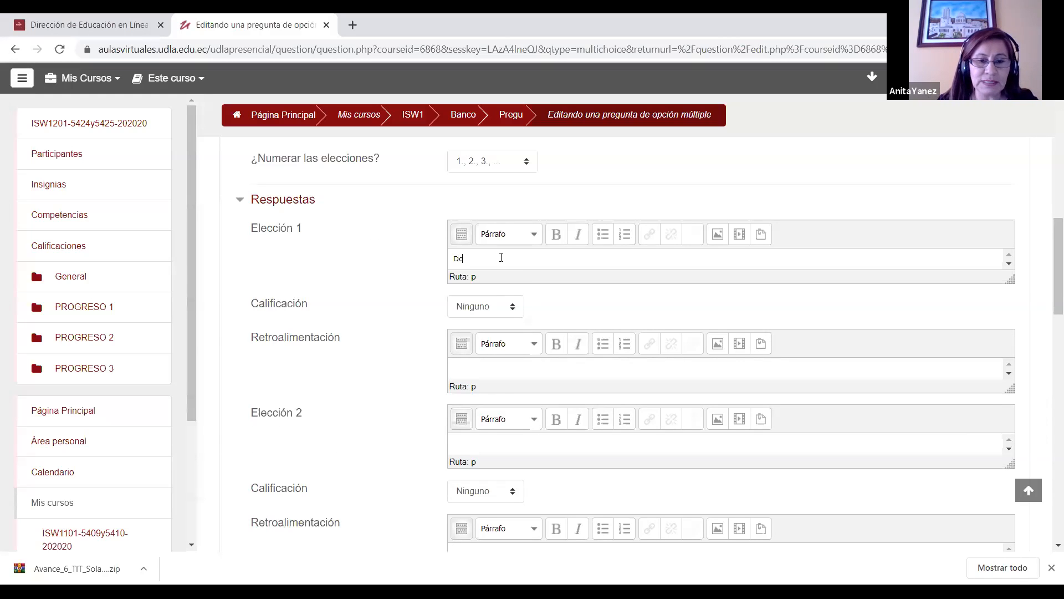
left_click(506, 314)
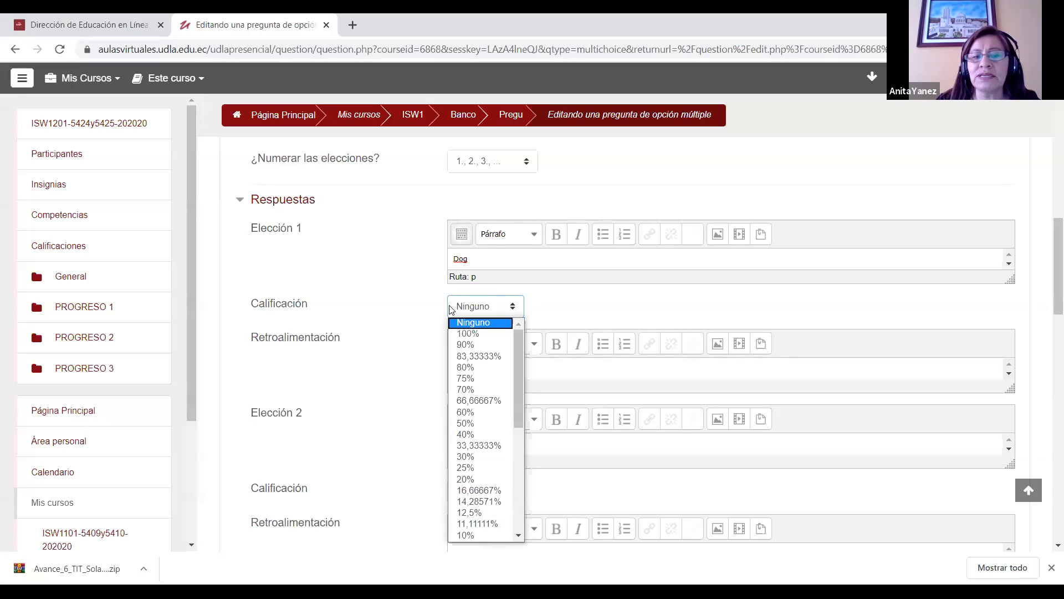
left_click(493, 333)
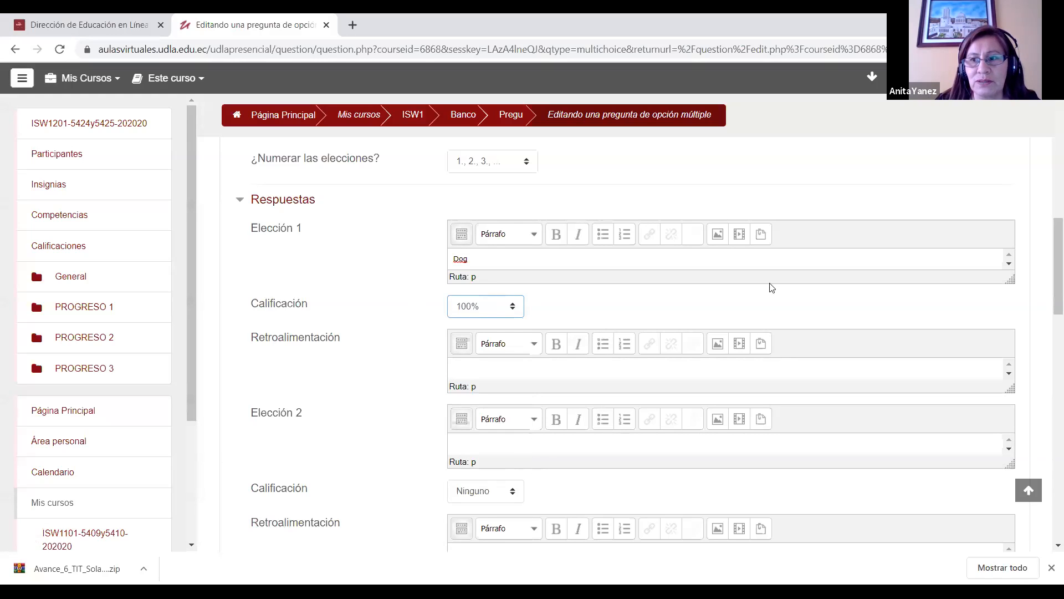
Step: Set the multiple-choice question to allow several answers
scroll(1047, 242, "down", 1)
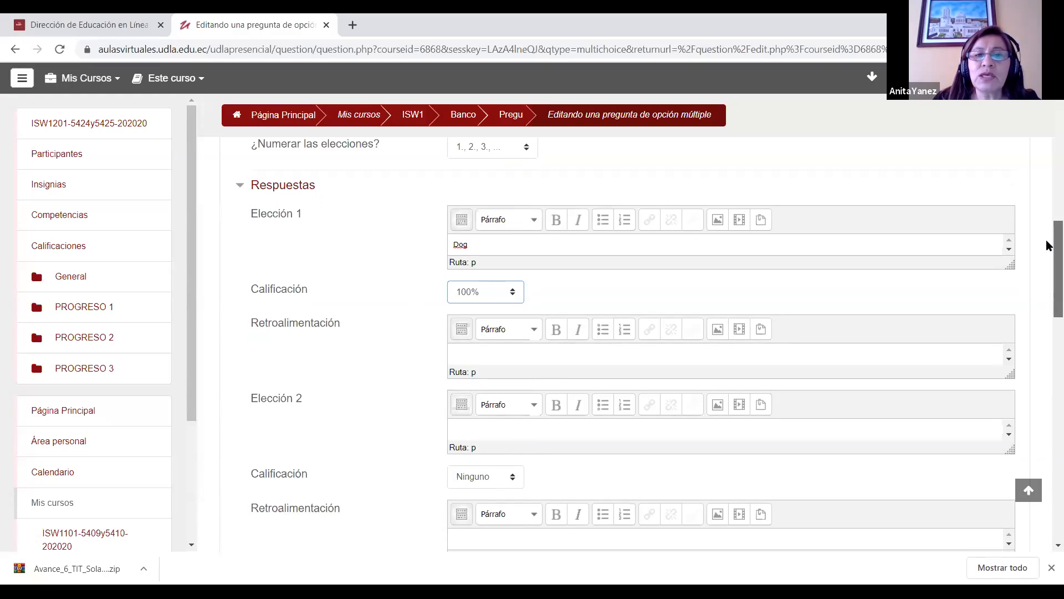
scroll(1048, 242, "up", 3)
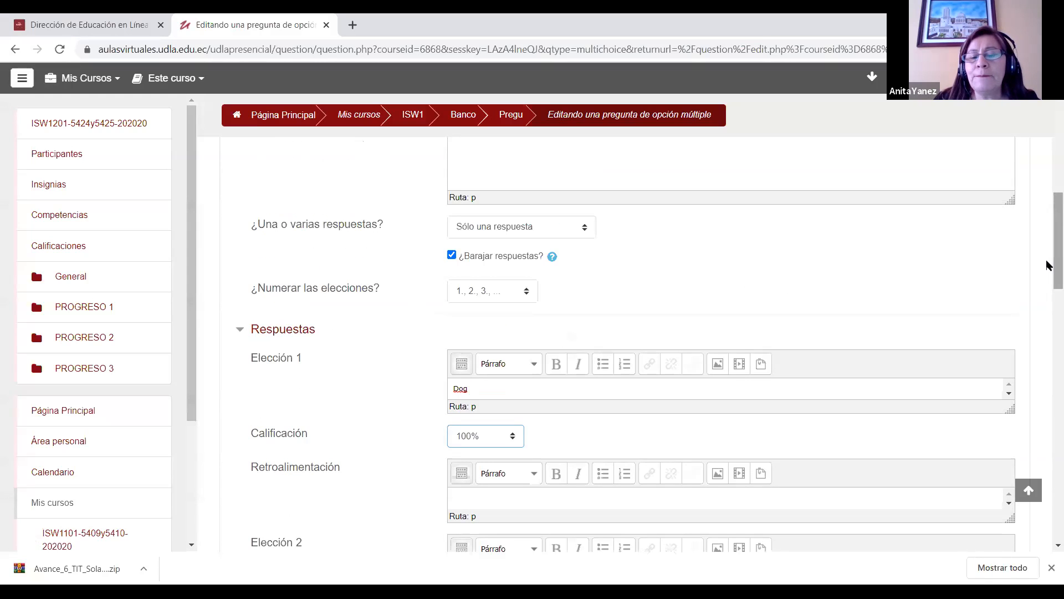
scroll(1047, 265, "up", 3)
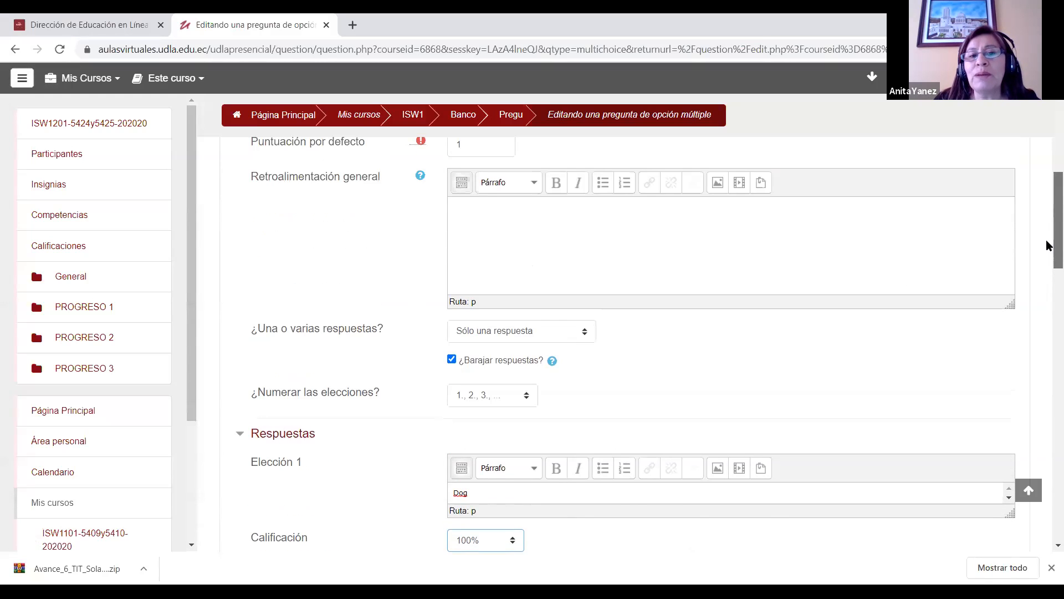
left_click_drag(1048, 237, 1048, 264)
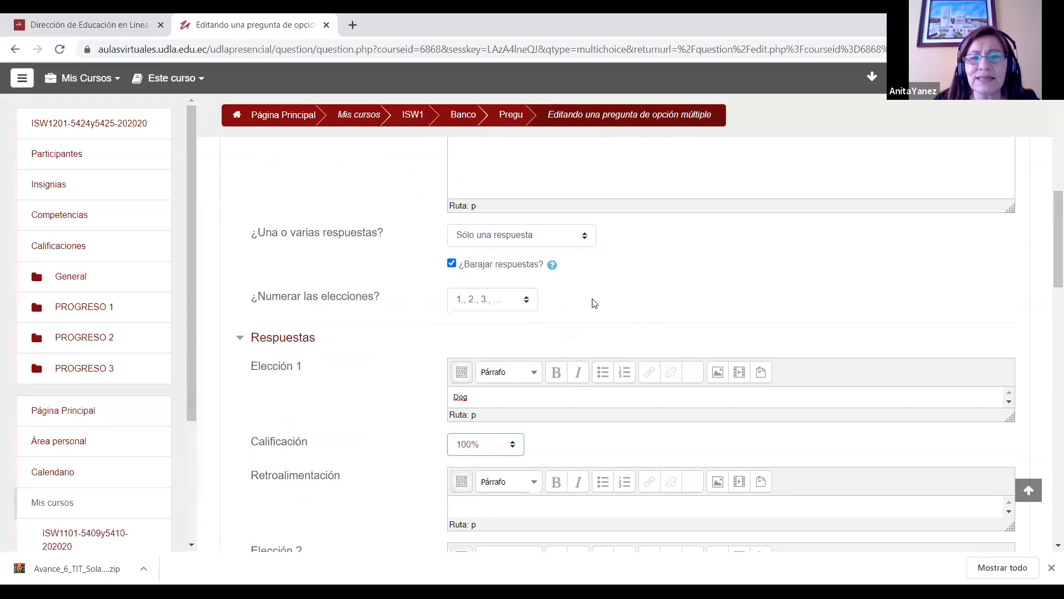
left_click(567, 236)
left_click(564, 251)
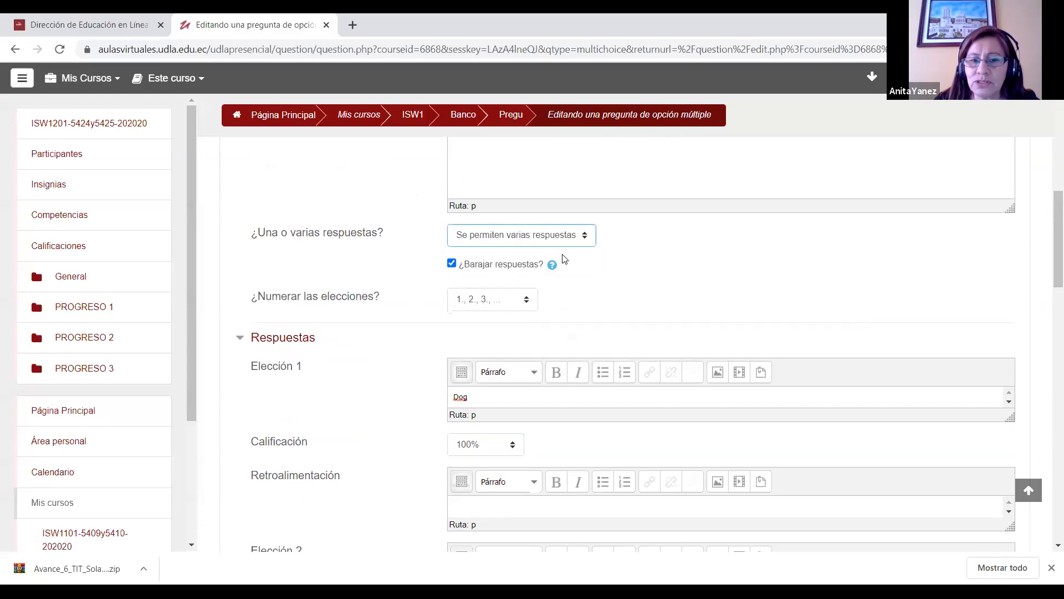
Step: Set the grades of Elección 1 and Elección 2 to 50% each
left_click_drag(1047, 268, 1048, 291)
left_click(515, 335)
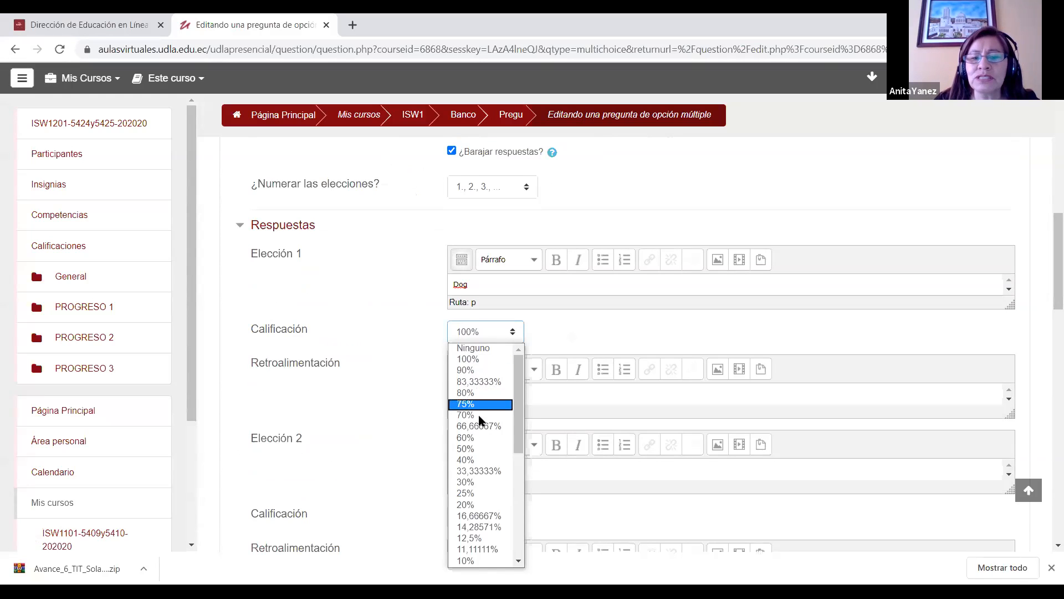
left_click(471, 449)
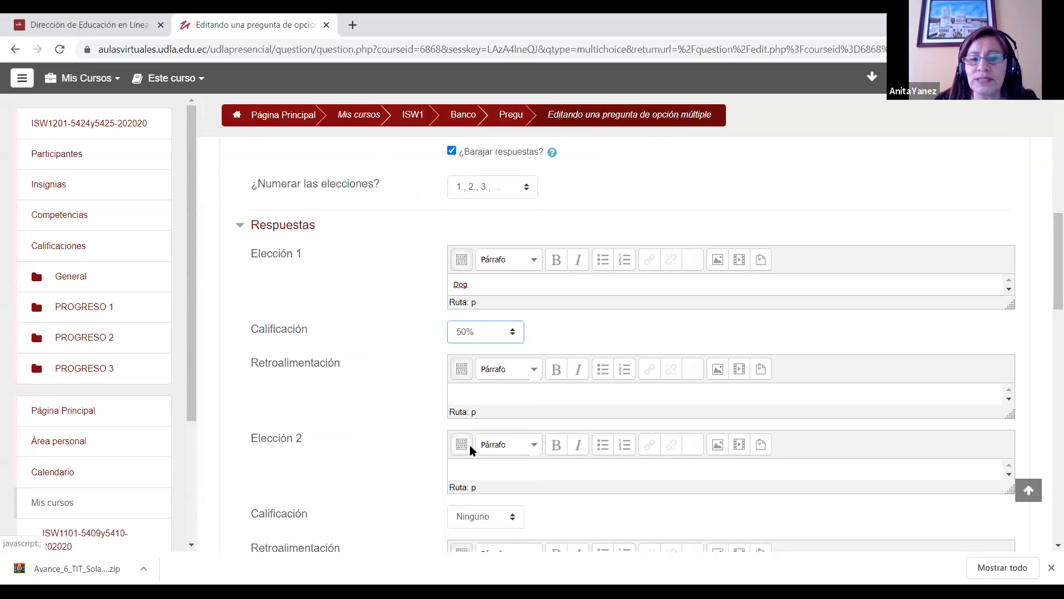
left_click(510, 516)
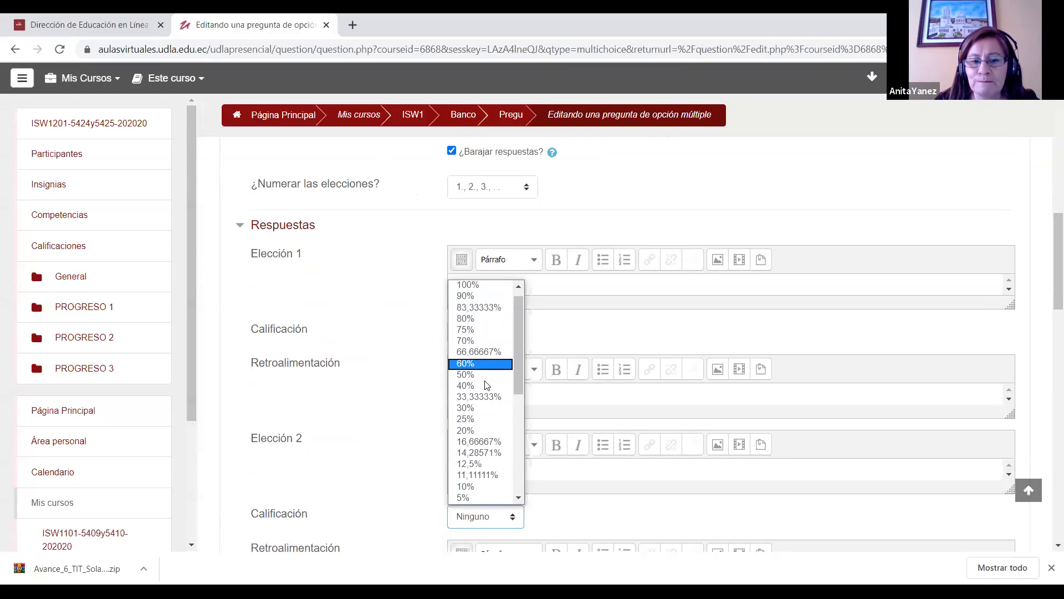
left_click(484, 377)
Step: Set the question to accept only one answer and the grade of the "Dog" choice to 100%
scroll(1048, 272, "up", 3)
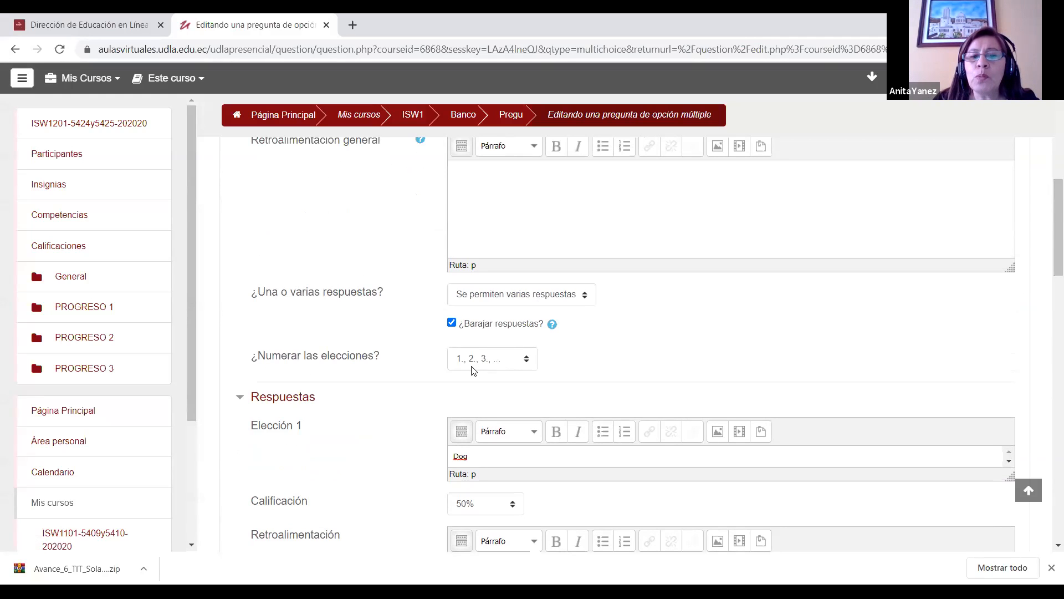
left_click(521, 294)
left_click(538, 322)
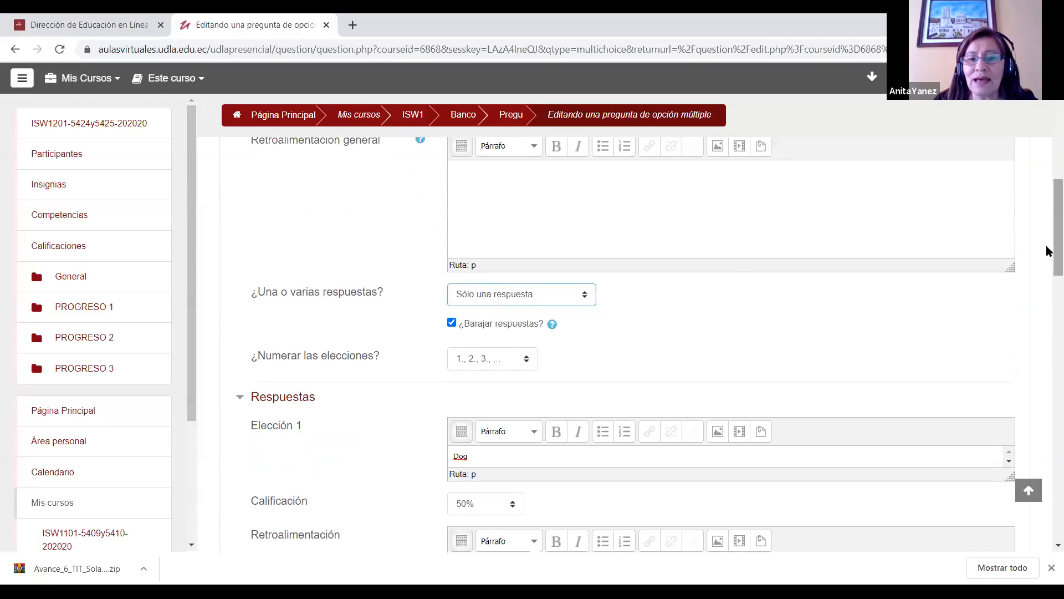
scroll(1046, 245, "down", 4)
scroll(1046, 300, "down", 1)
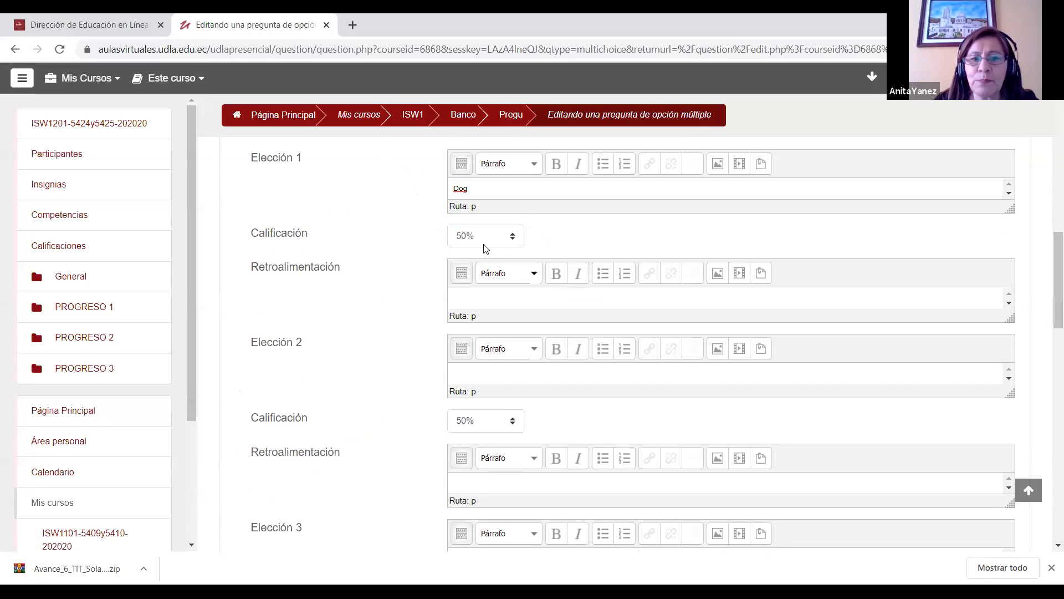
left_click(500, 238)
left_click(489, 262)
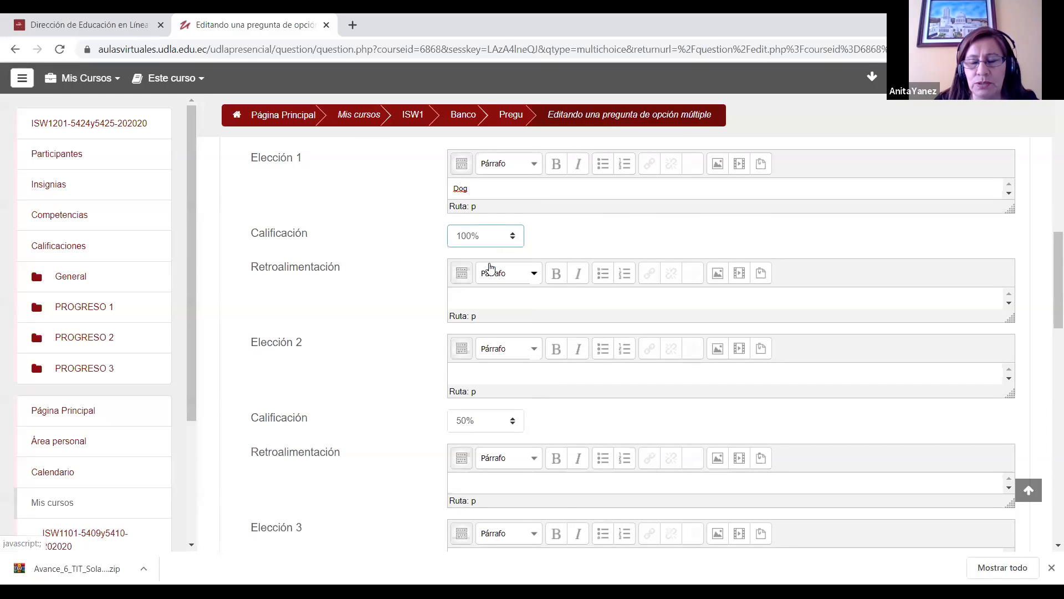
Step: Enter "Water" as the question's second choice
left_click_drag(1054, 293, 1054, 297)
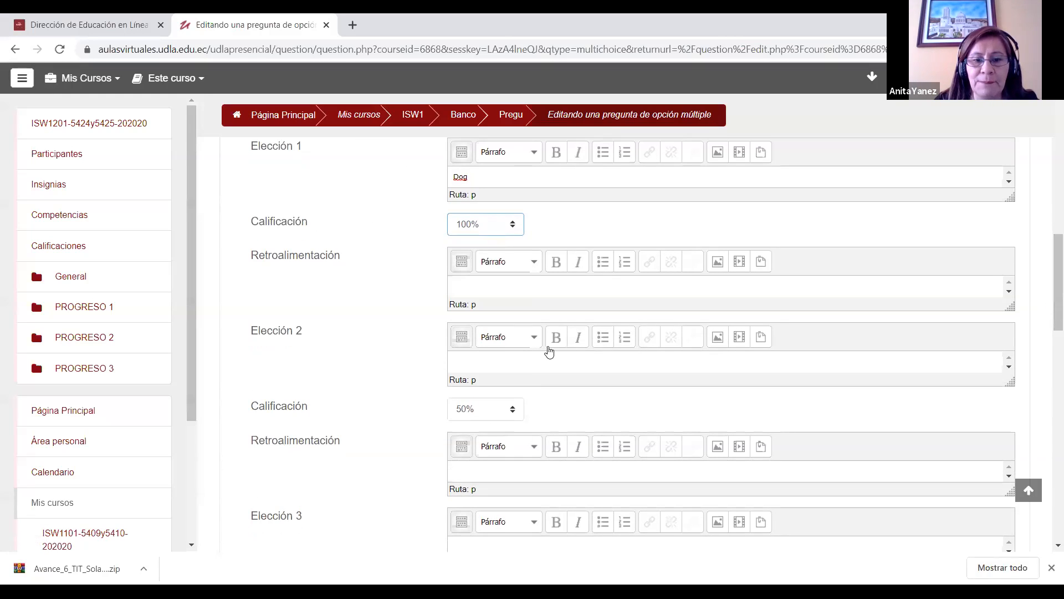
left_click(514, 360)
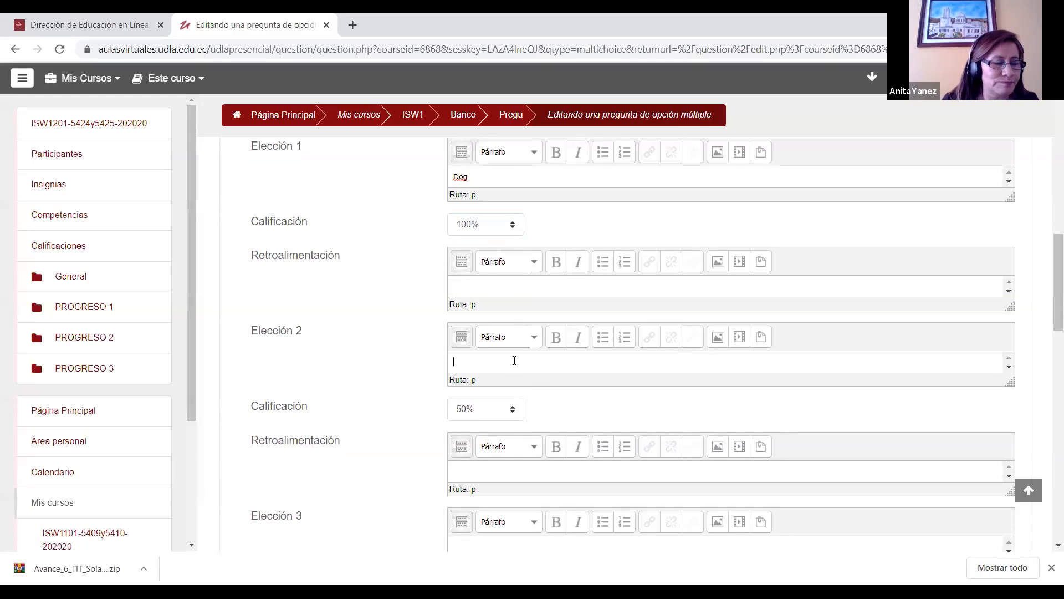
type("Water")
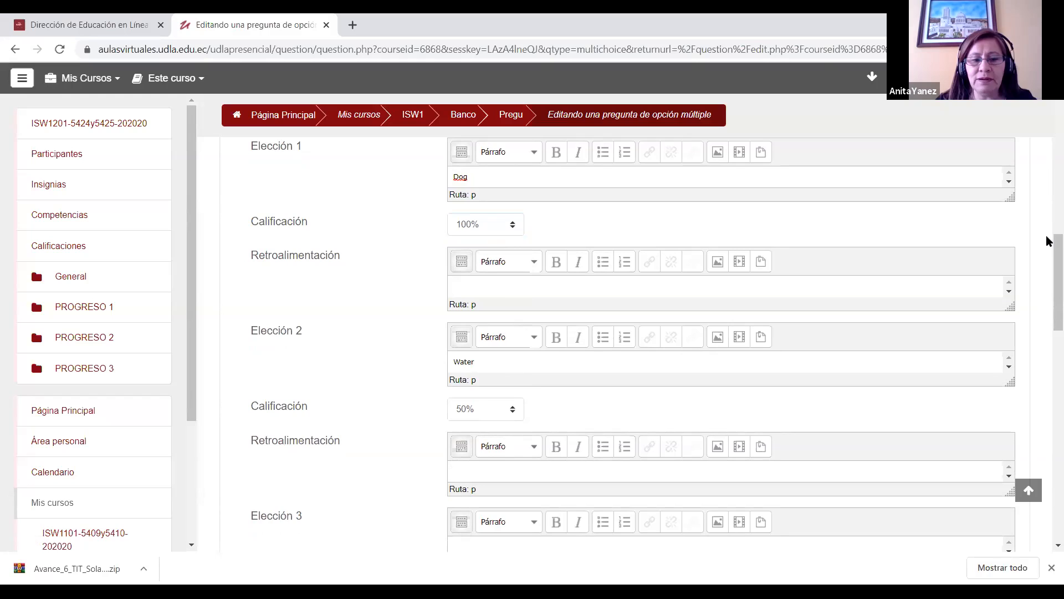
Step: Enter "Black" as the question's third choice and save the question
scroll(541, 508, "down", 1)
left_click(501, 472)
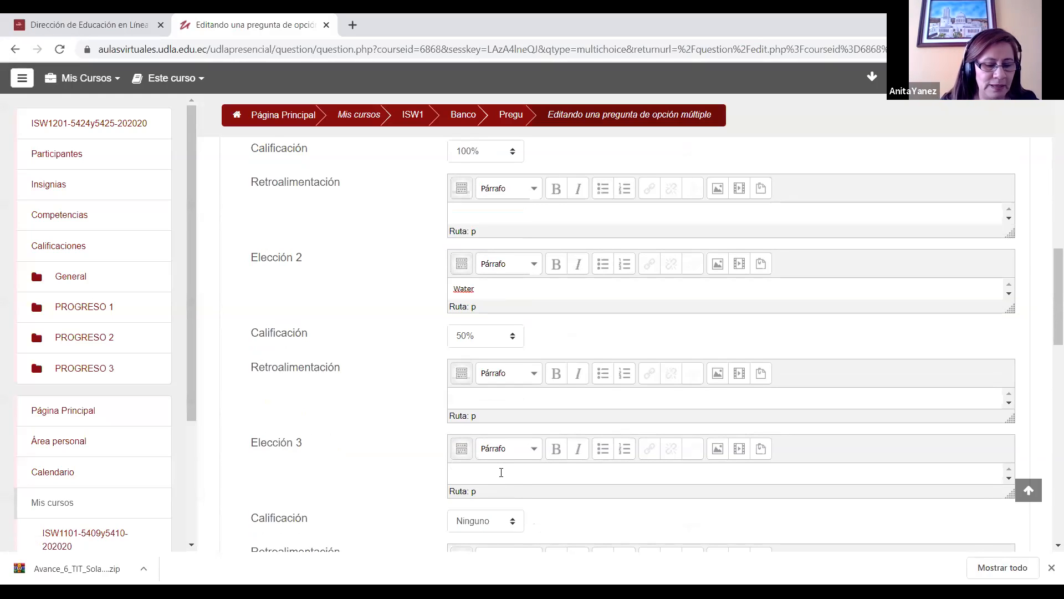
type("Black")
left_click_drag(1046, 281, 1047, 429)
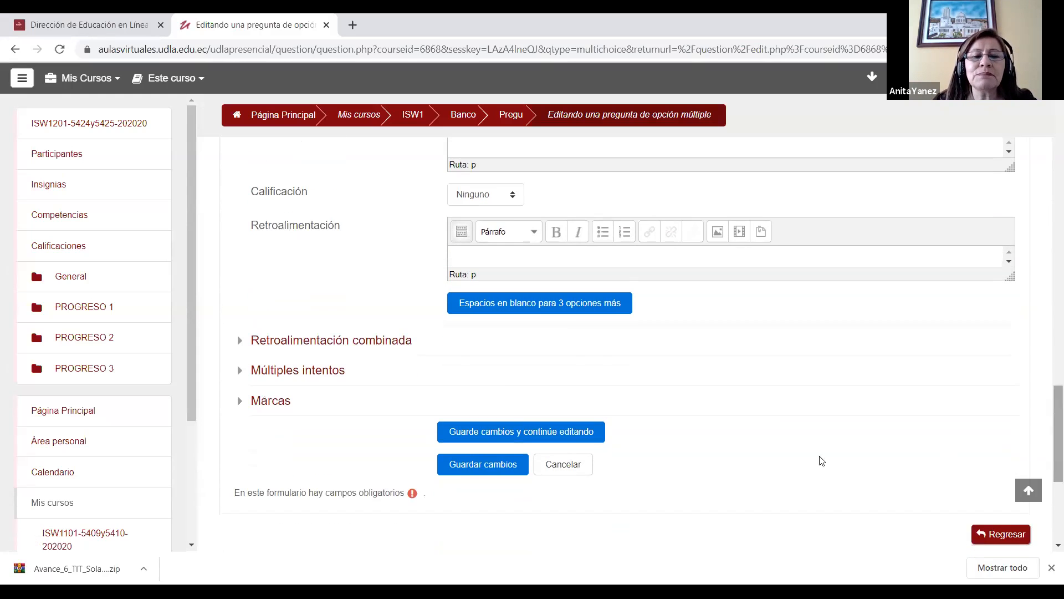
left_click(487, 467)
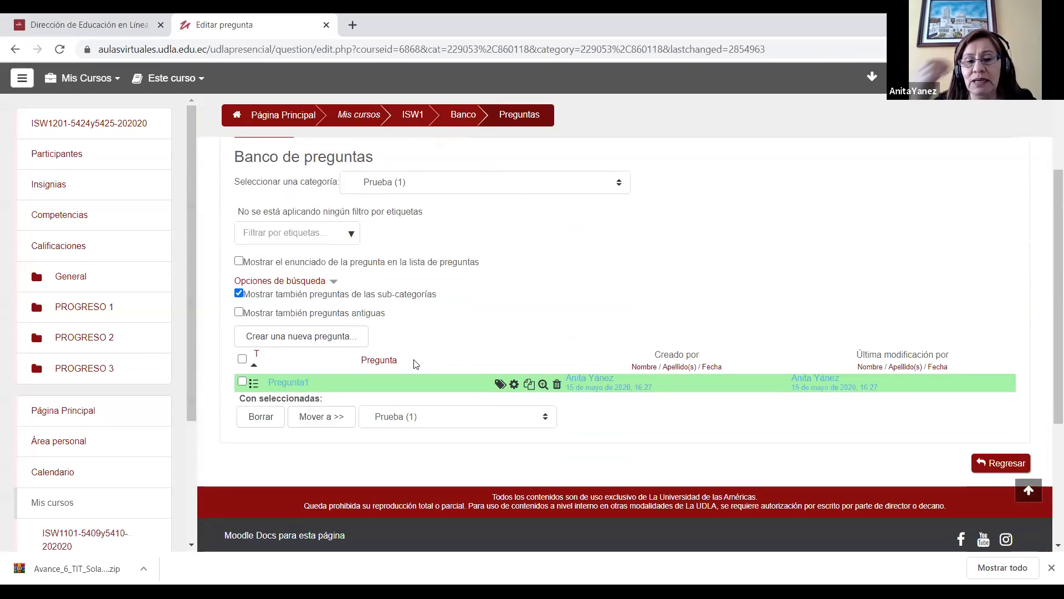
Step: Preview Pregunta1 from the question bank, fill in its correct answers and close the preview
left_click(544, 388)
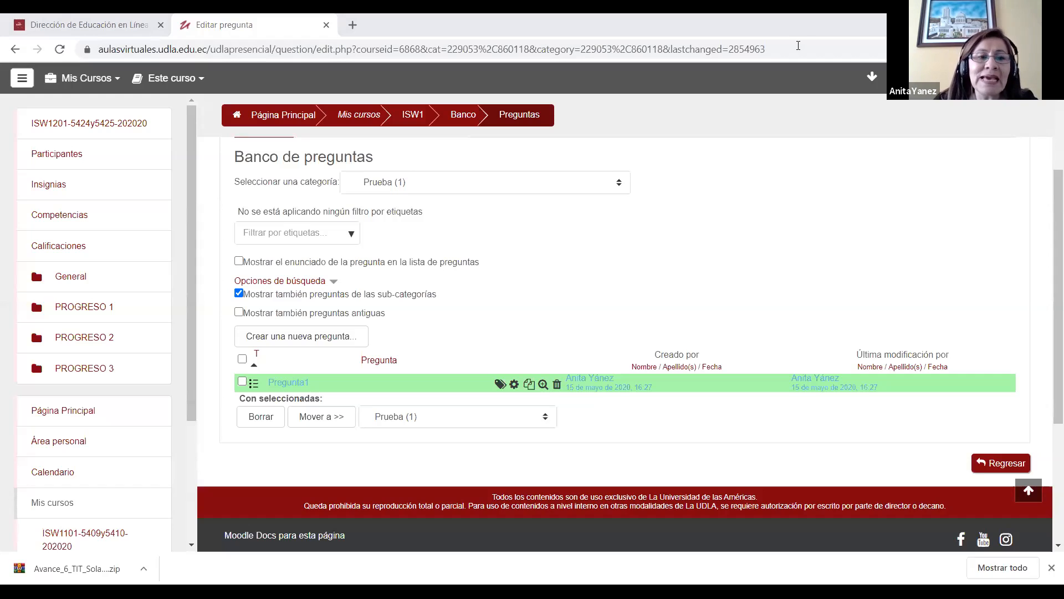
left_click(331, 344)
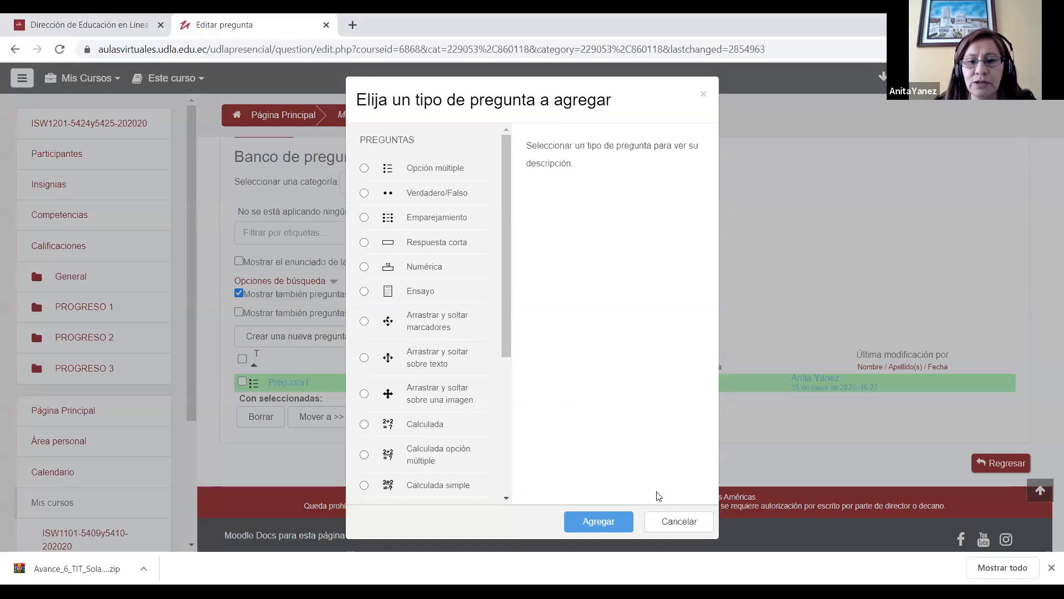
left_click(679, 521)
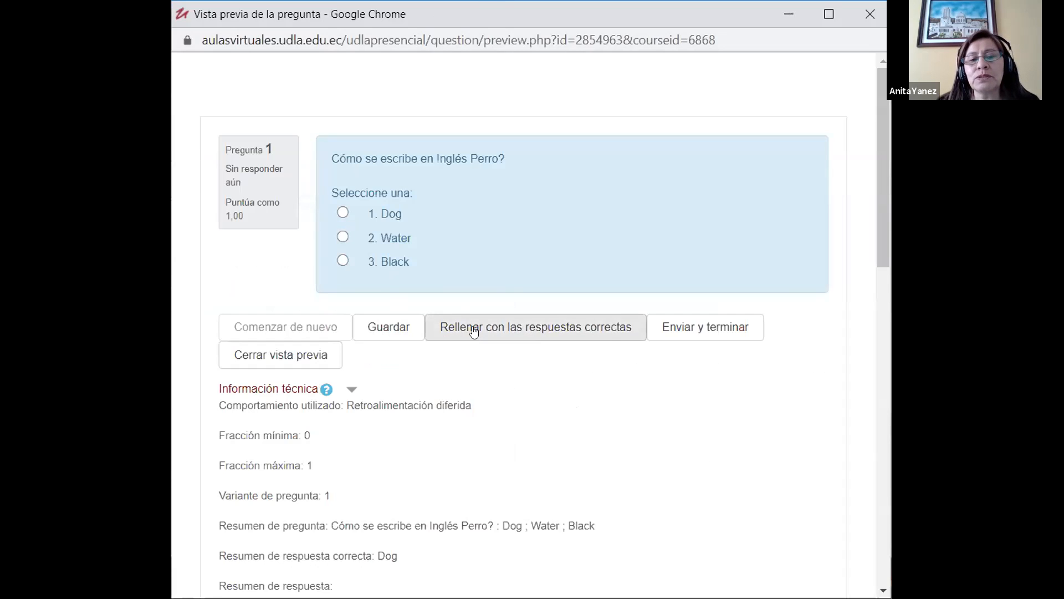
left_click(545, 333)
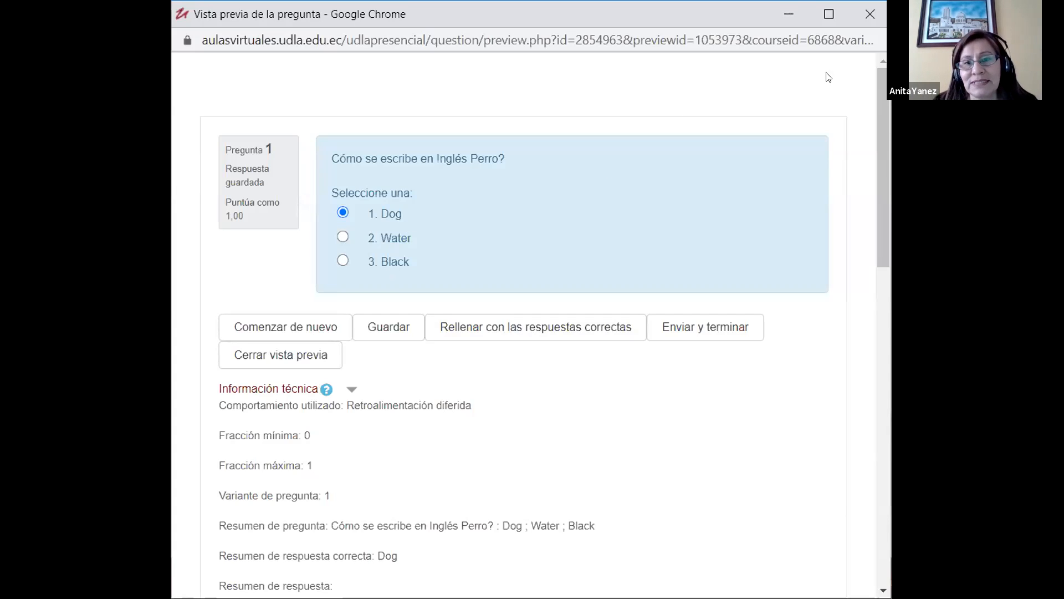
left_click(861, 26)
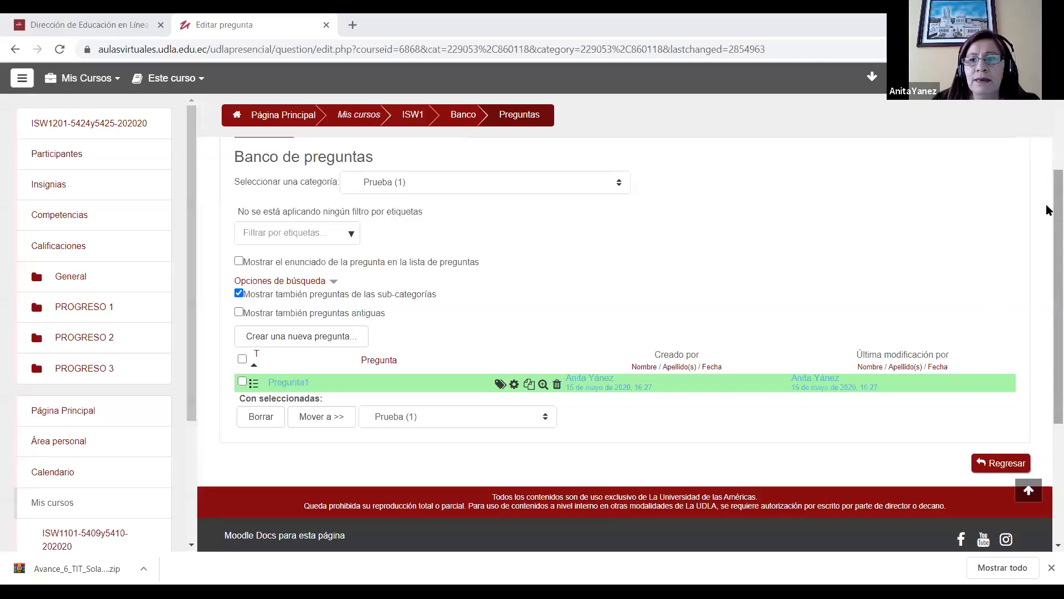
Step: Create a new question of type Verdadero/Falso in the Prueba category
left_click_drag(1047, 207, 1046, 173)
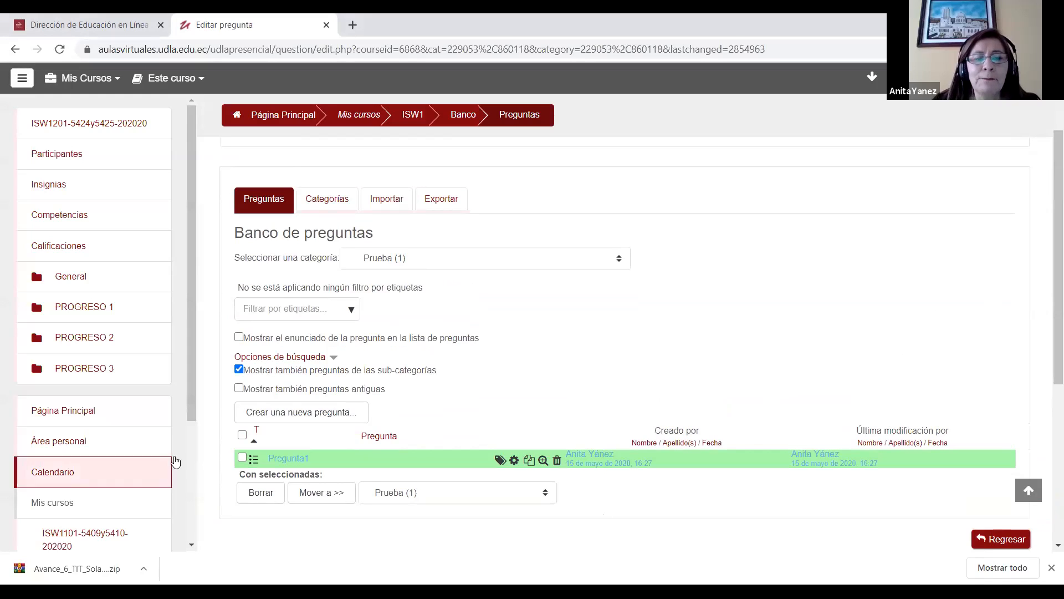
left_click(299, 413)
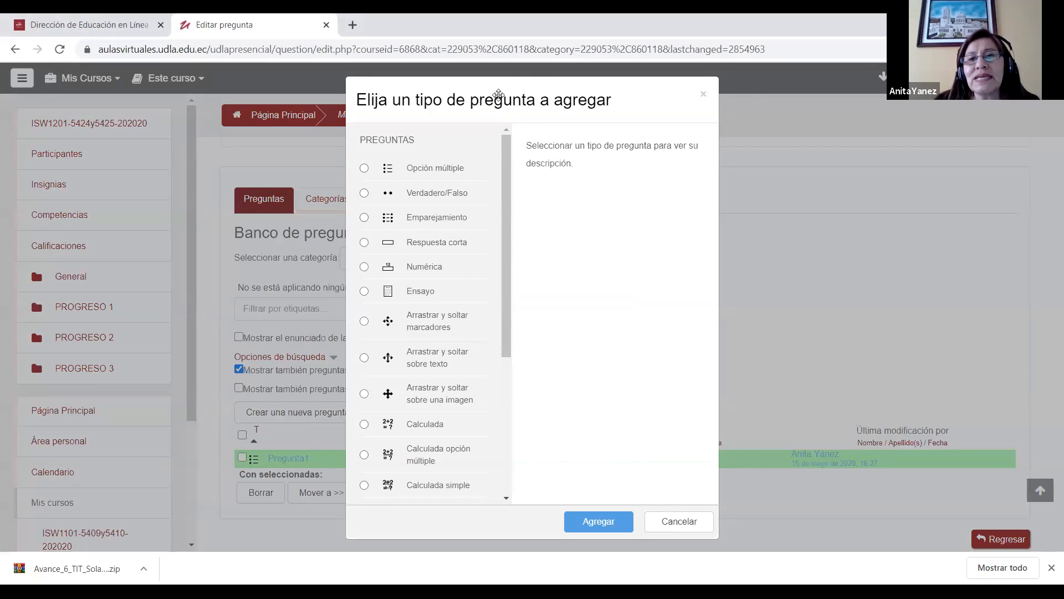
left_click_drag(499, 95, 521, 81)
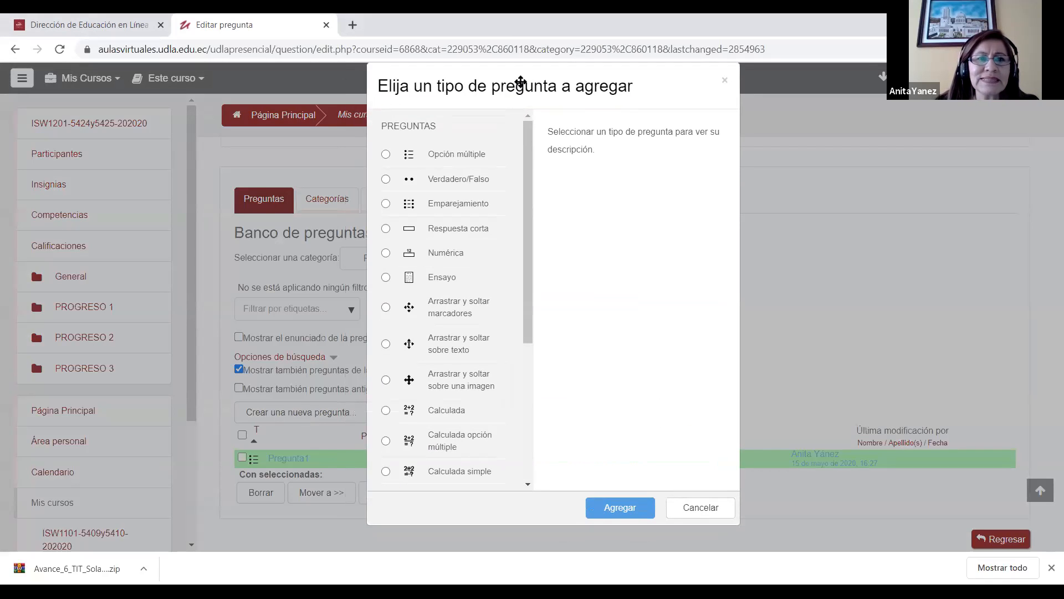
left_click(386, 179)
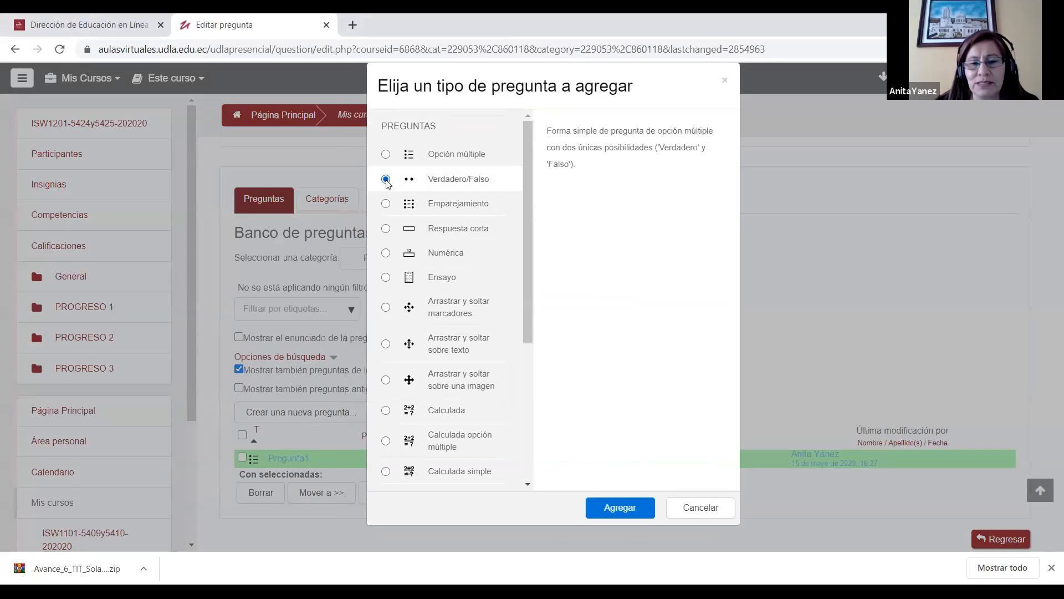
left_click(620, 508)
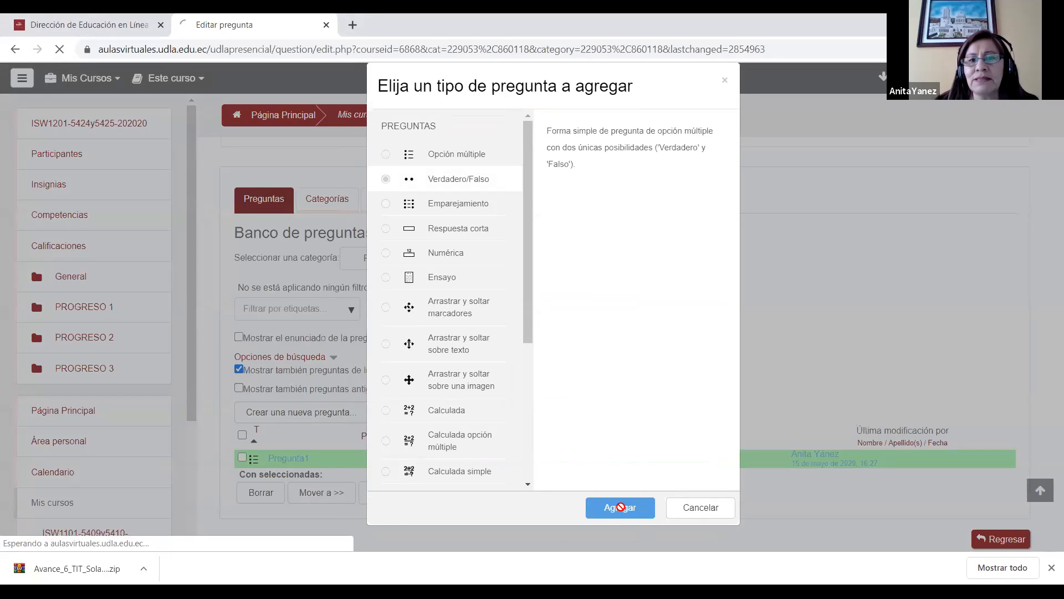
Step: Name the true/false question "Pregunta2"
left_click(518, 404)
type("Pregunta2")
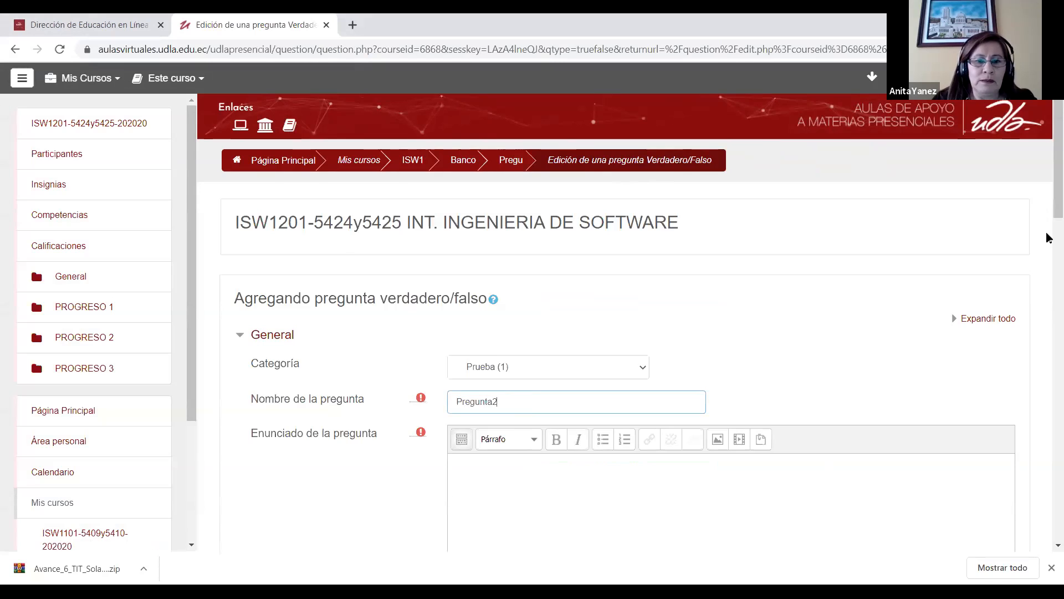
Step: Begin the true/false question's statement with the text "La batalla de Pichincha"
scroll(504, 388, "down", 2)
left_click(504, 372)
type("La batta")
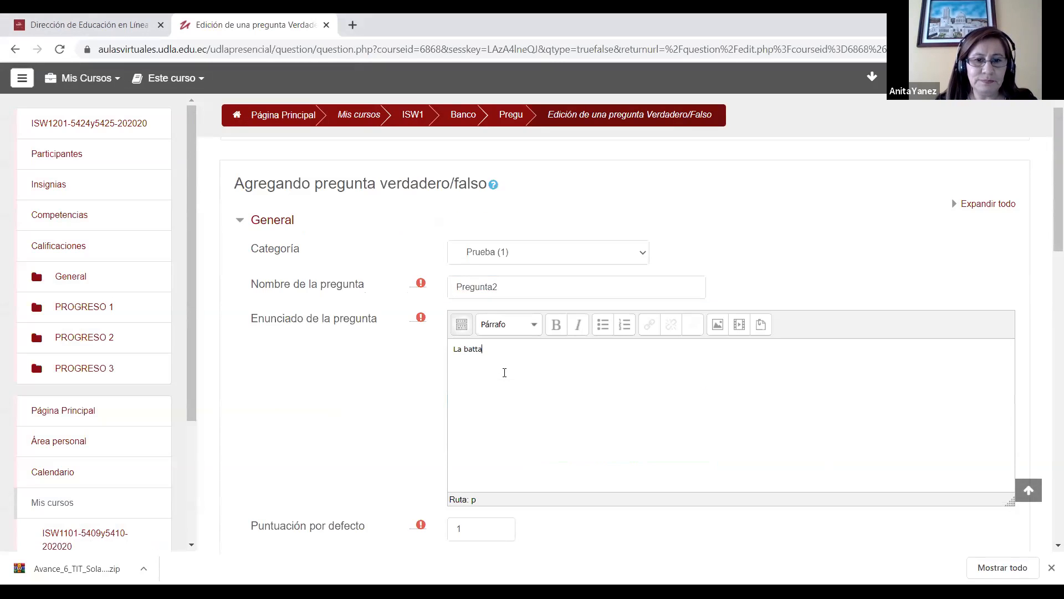
key("BackSpace")
key("BackSpace")
type("alla de p")
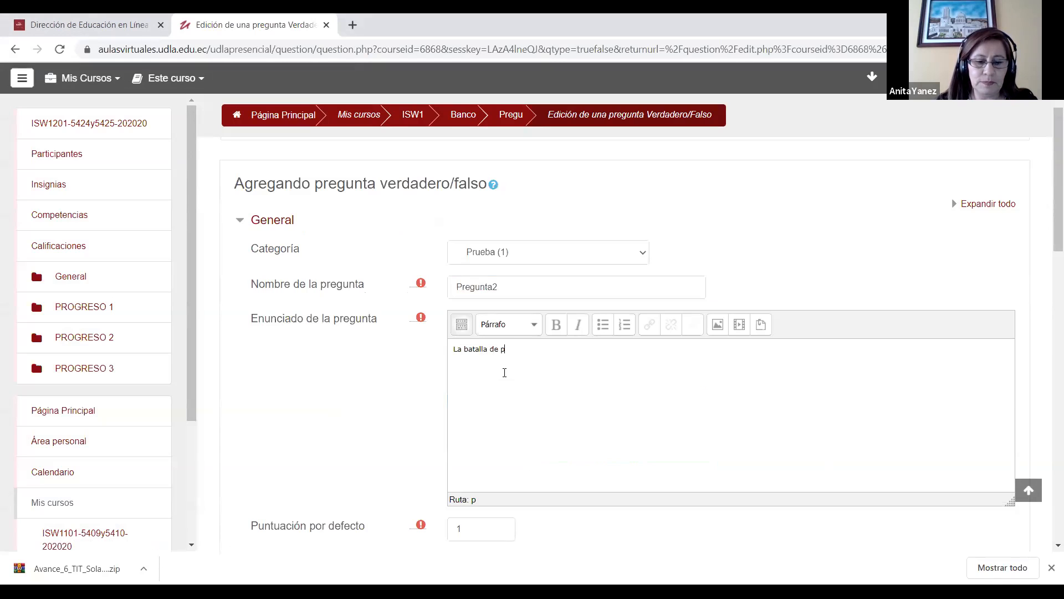
type("ichincha ")
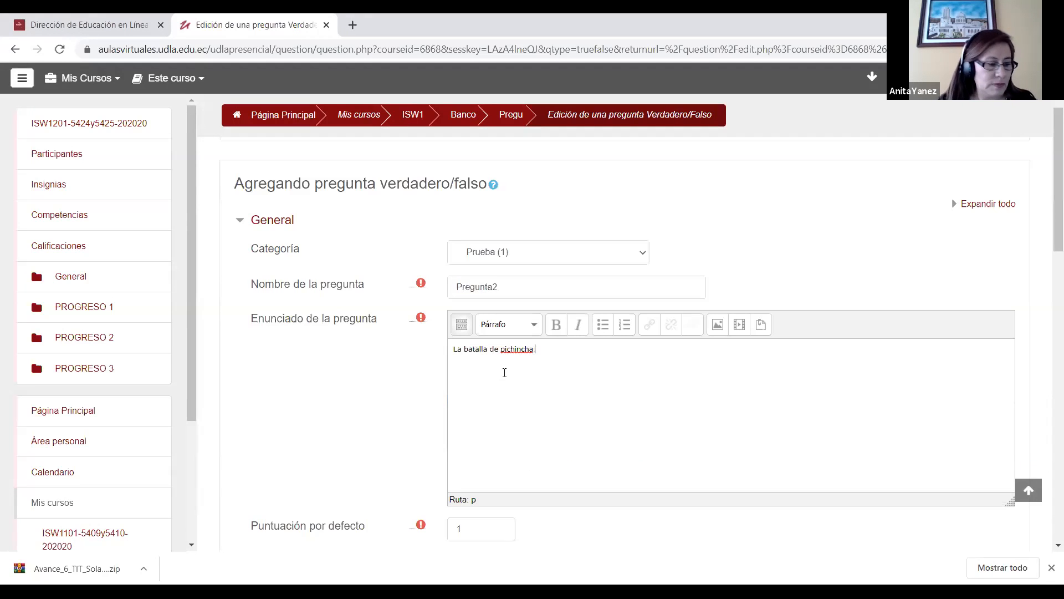
type("se")
key("BackSpace")
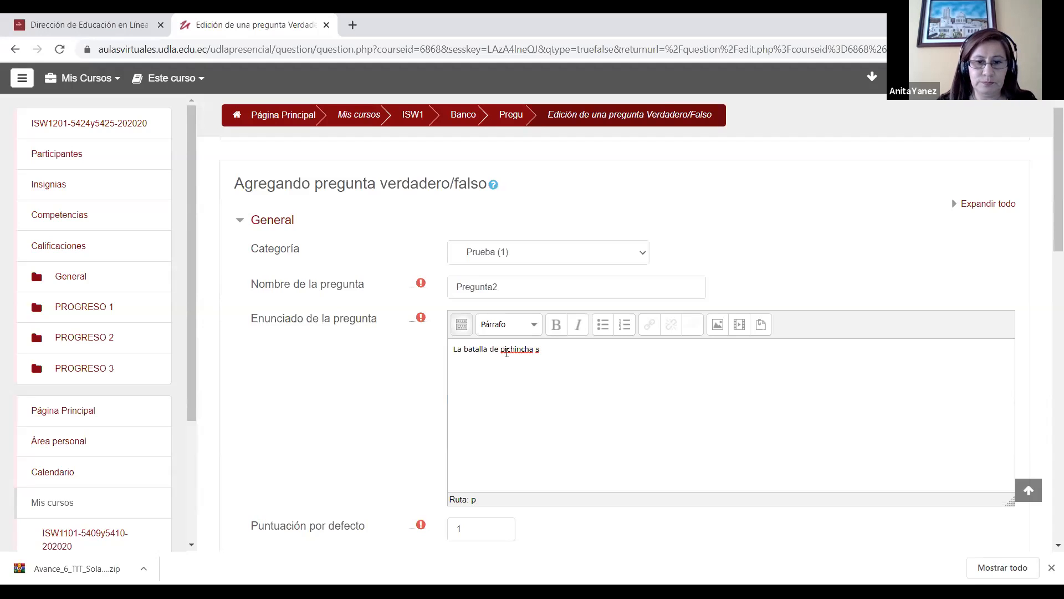
left_click(506, 352)
key("BackSpace")
type("P")
Step: Complete the question statement with "ocurrio el 24 de mayo de 1822?"
left_click(548, 352)
key("BackSpace")
type("ocurrioe")
key("BackSpace")
type("el 24 de mayo")
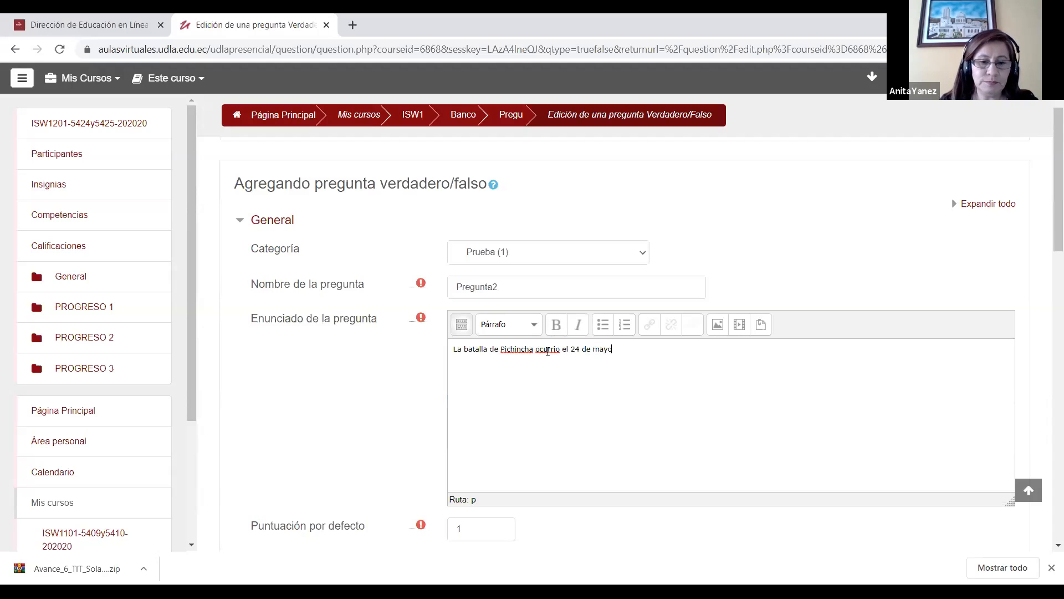
type(" de 1822")
Step: Correct the misspelled verb in the statement to "ocurrió" using the spelling suggestion
right_click(555, 348)
key("Escape")
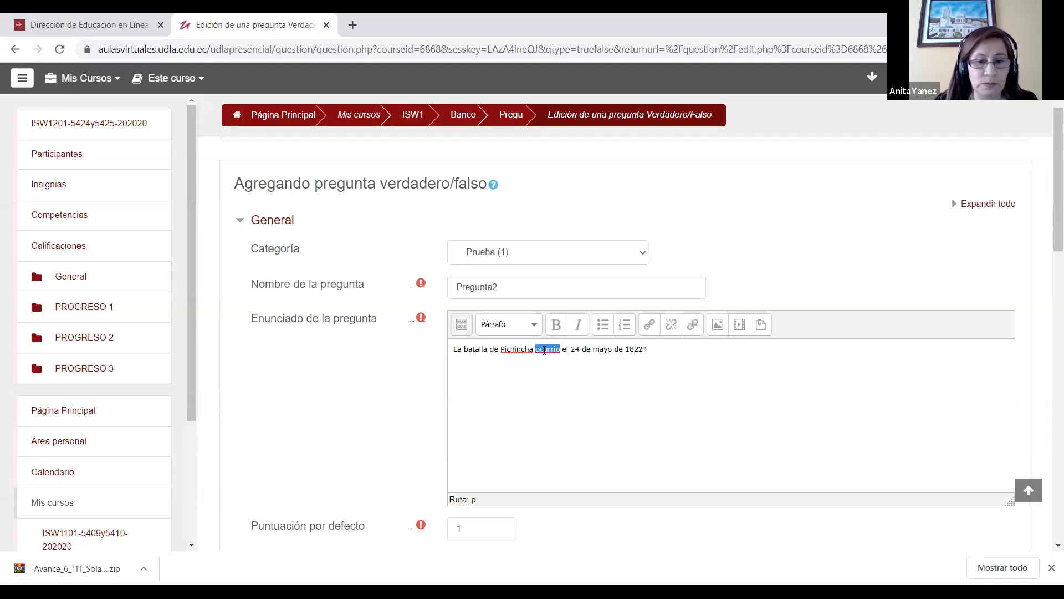
right_click(545, 350)
left_click(571, 358)
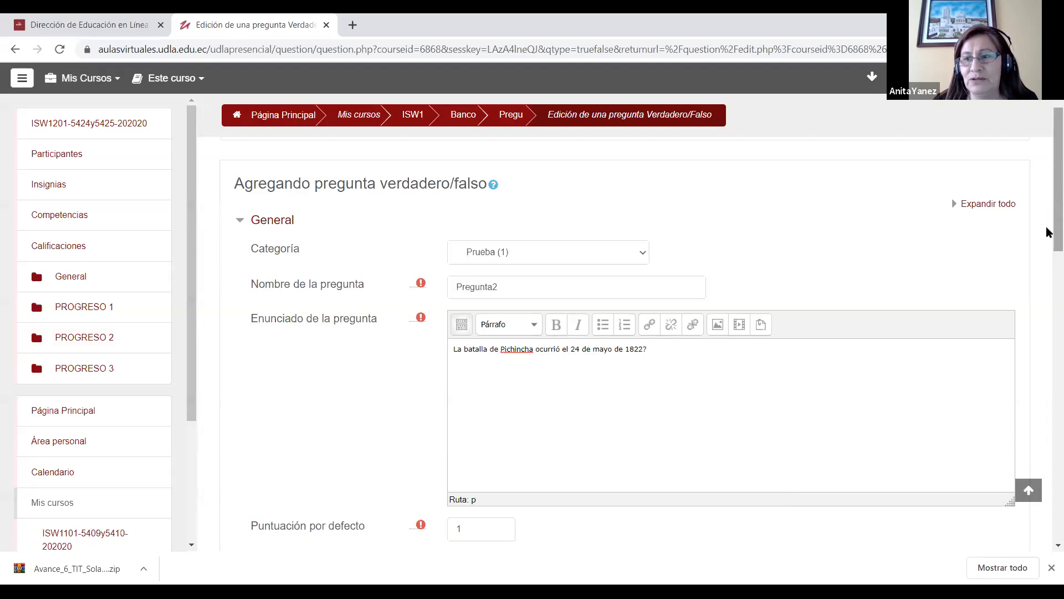
Step: Set the correct answer of the true/false question to Verdadero and save the question
scroll(1048, 244, "down", 2)
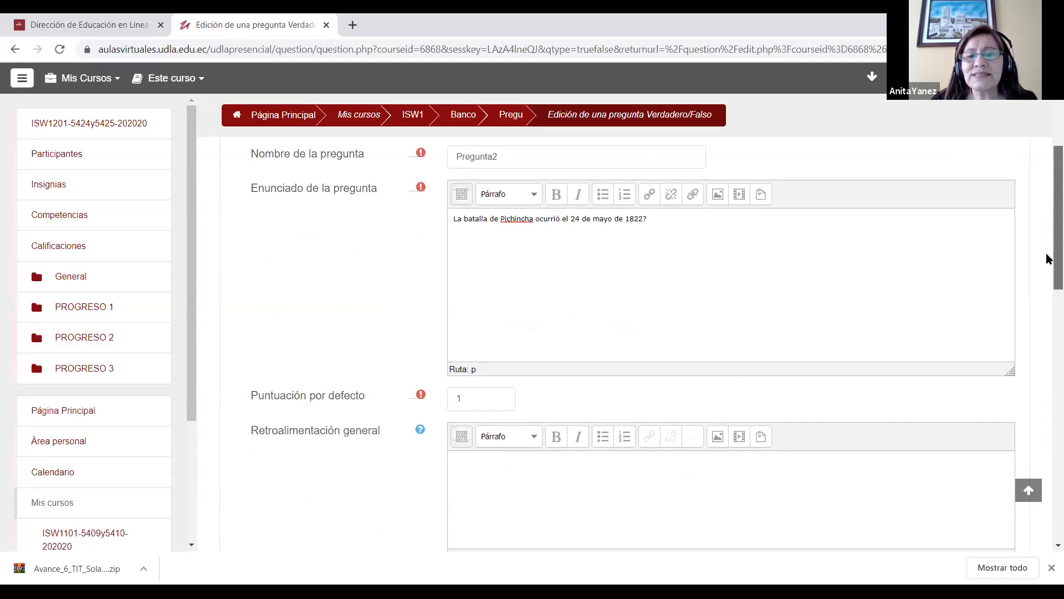
scroll(1047, 259, "down", 1)
scroll(1047, 255, "up", 2)
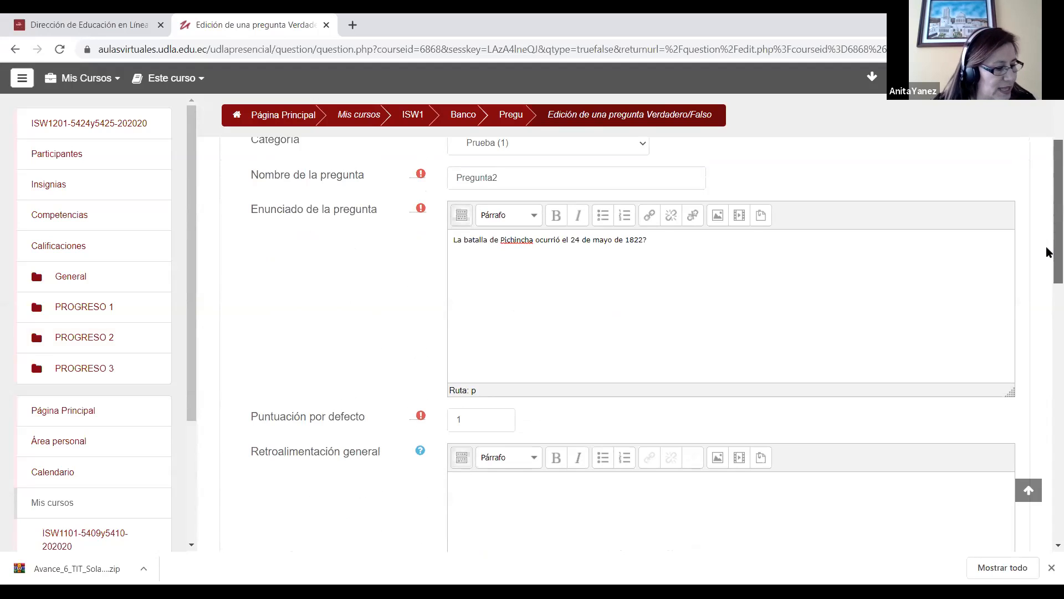
scroll(1047, 277, "down", 3)
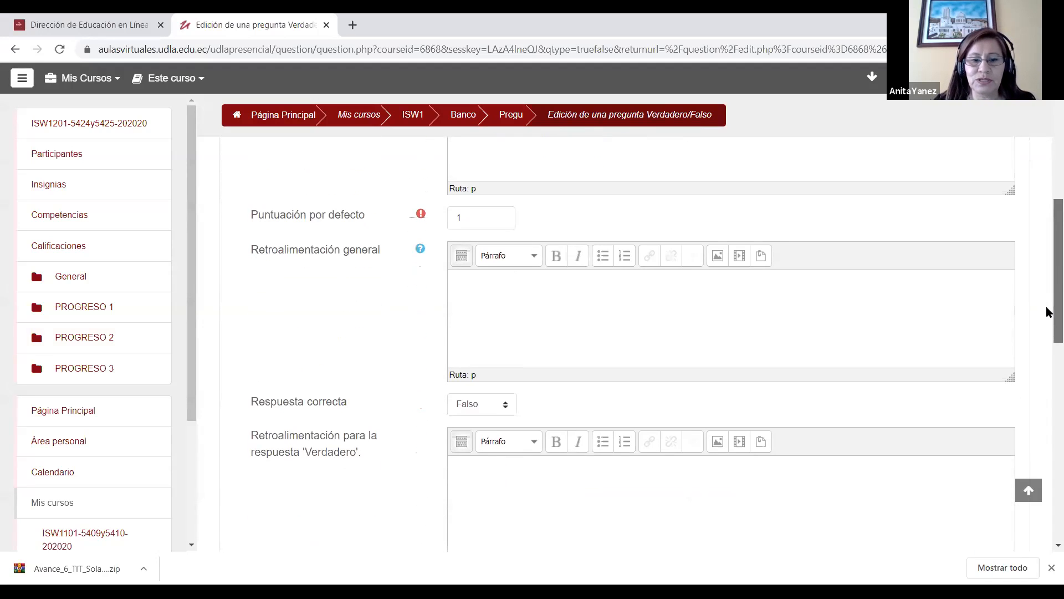
left_click(508, 403)
left_click(483, 432)
scroll(1047, 283, "down", 2)
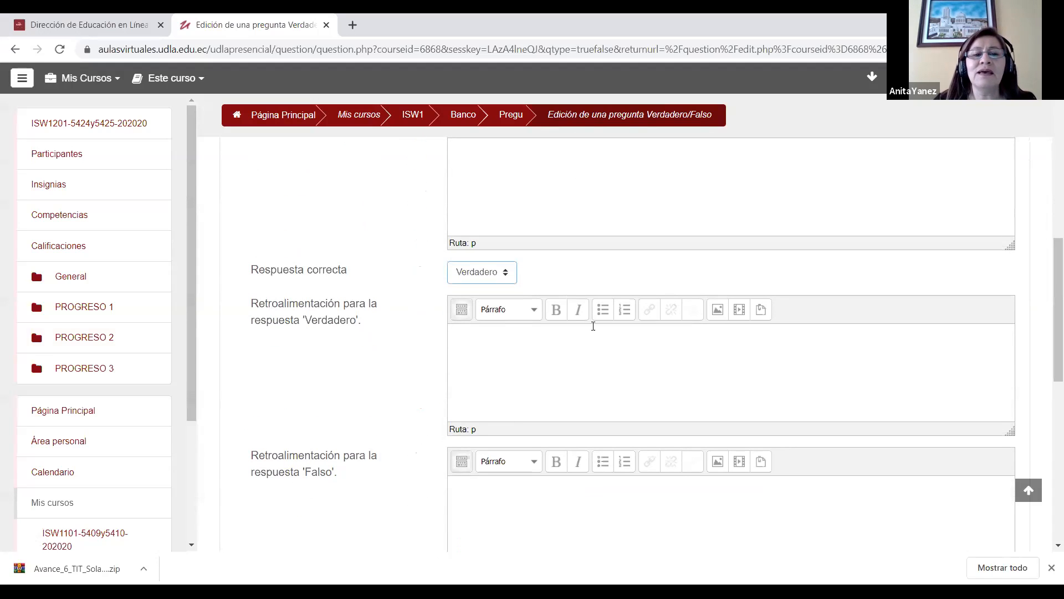
scroll(1049, 276, "down", 5)
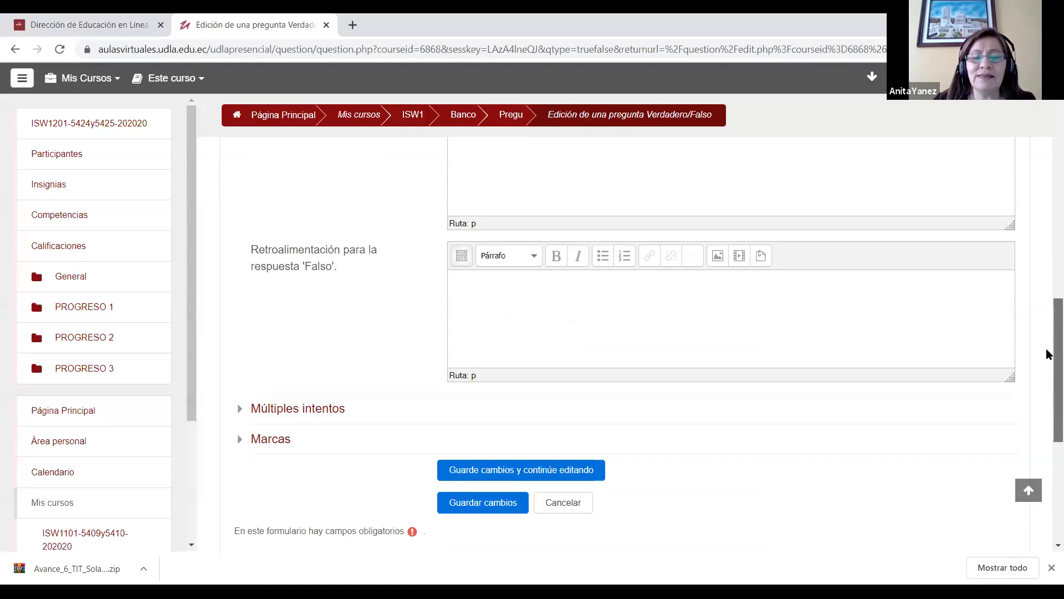
left_click(470, 456)
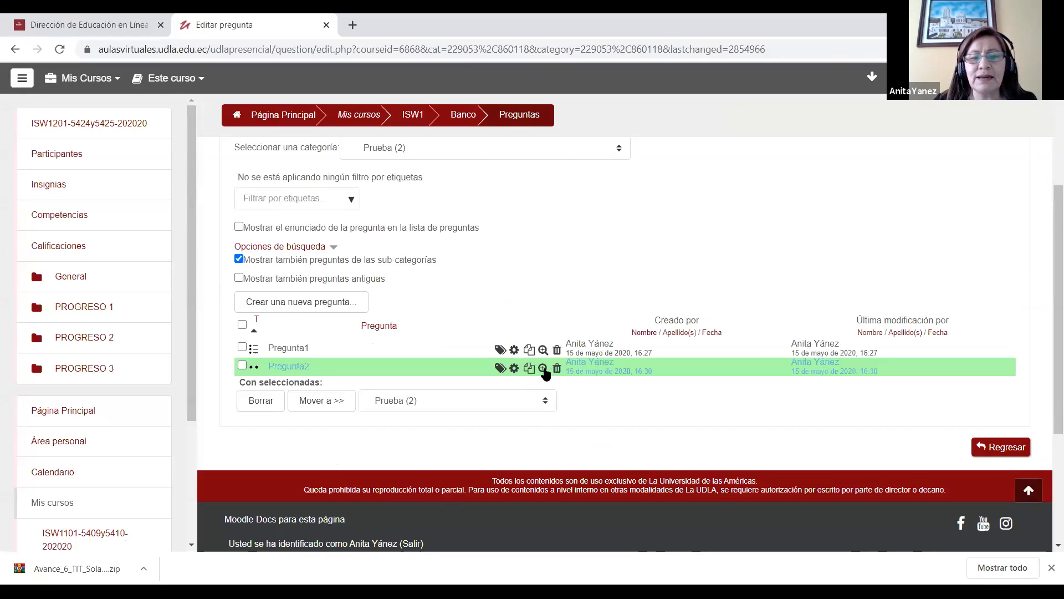
Step: Preview Pregunta2 from the question bank and fill in its correct answer
left_click(543, 368)
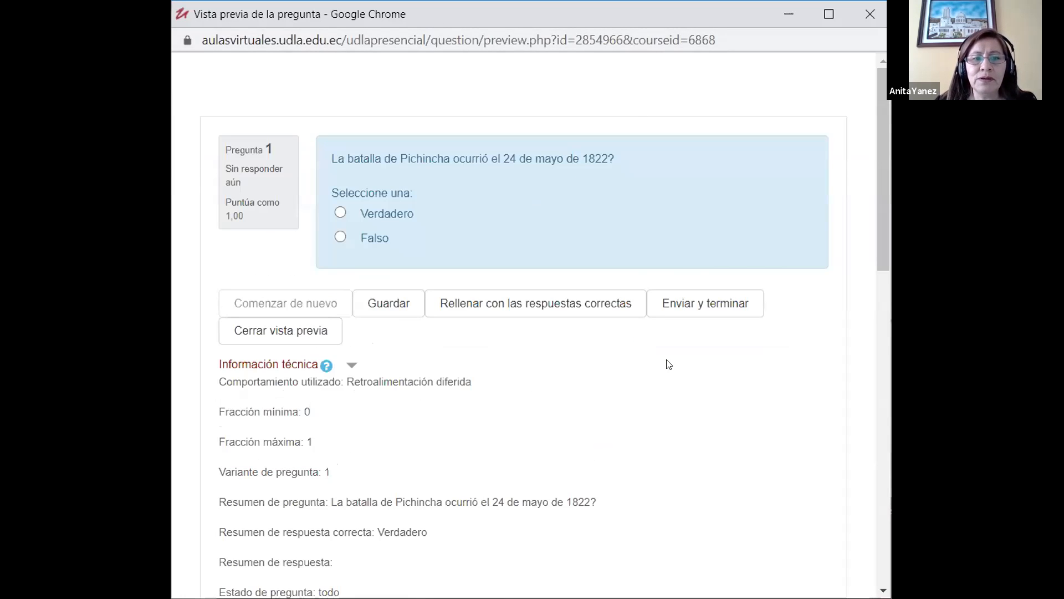
left_click(514, 305)
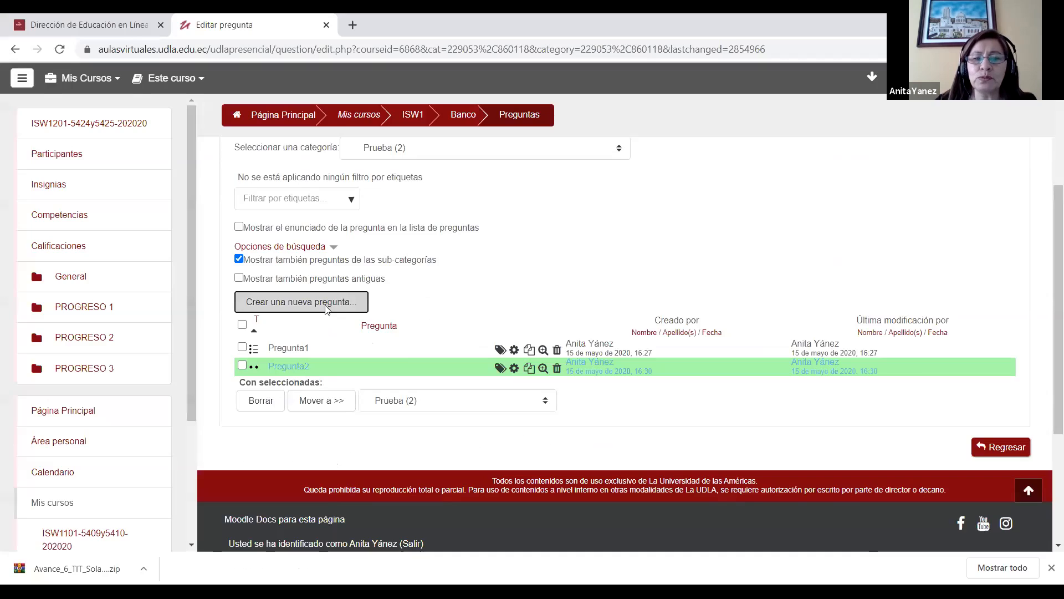
Step: Create a new question of type Emparejamiento in the Prueba category
left_click(294, 302)
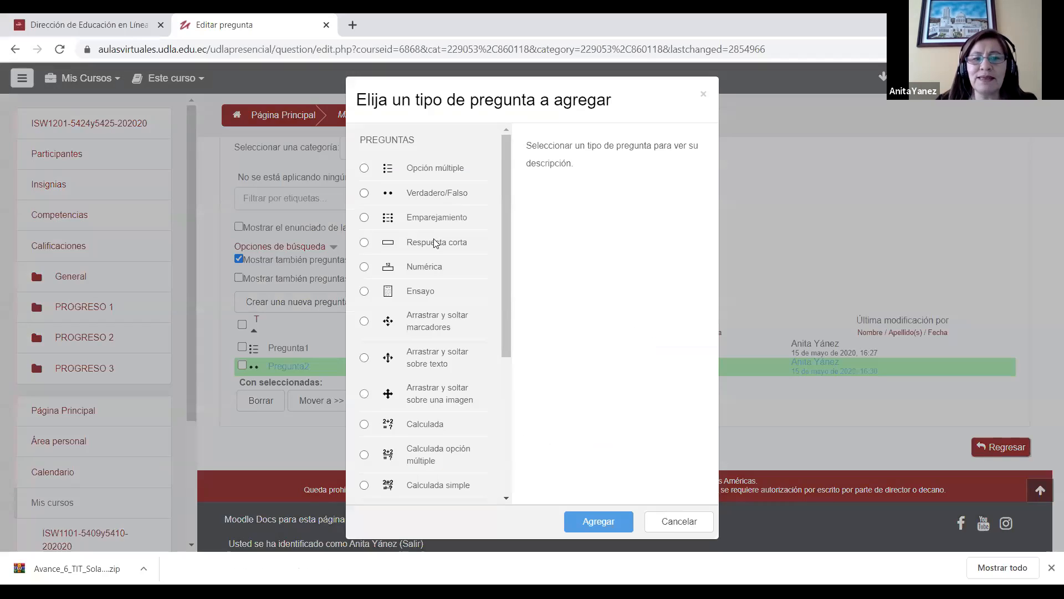
left_click(363, 220)
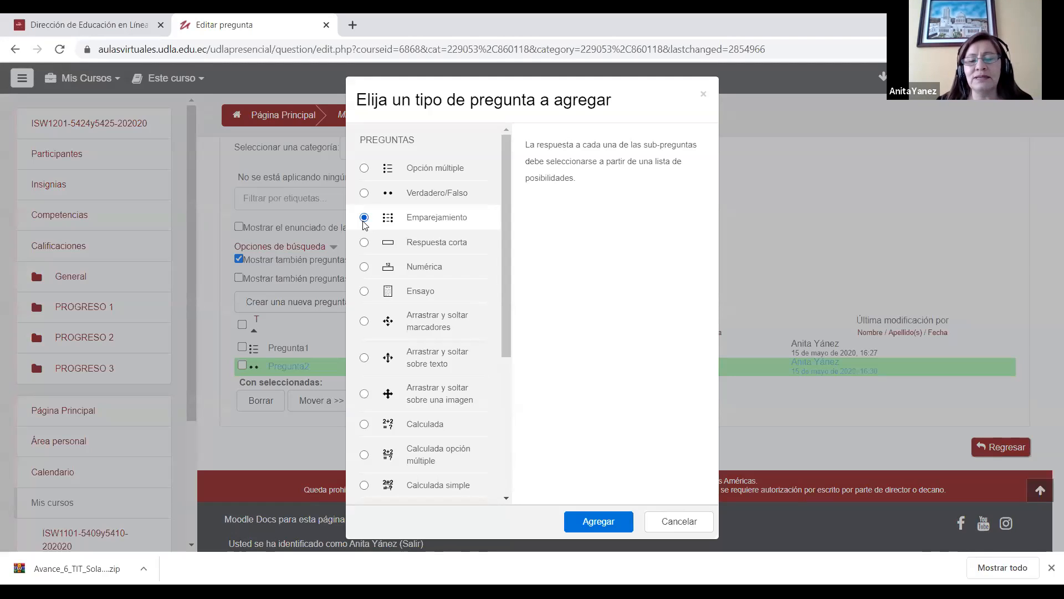
left_click(607, 525)
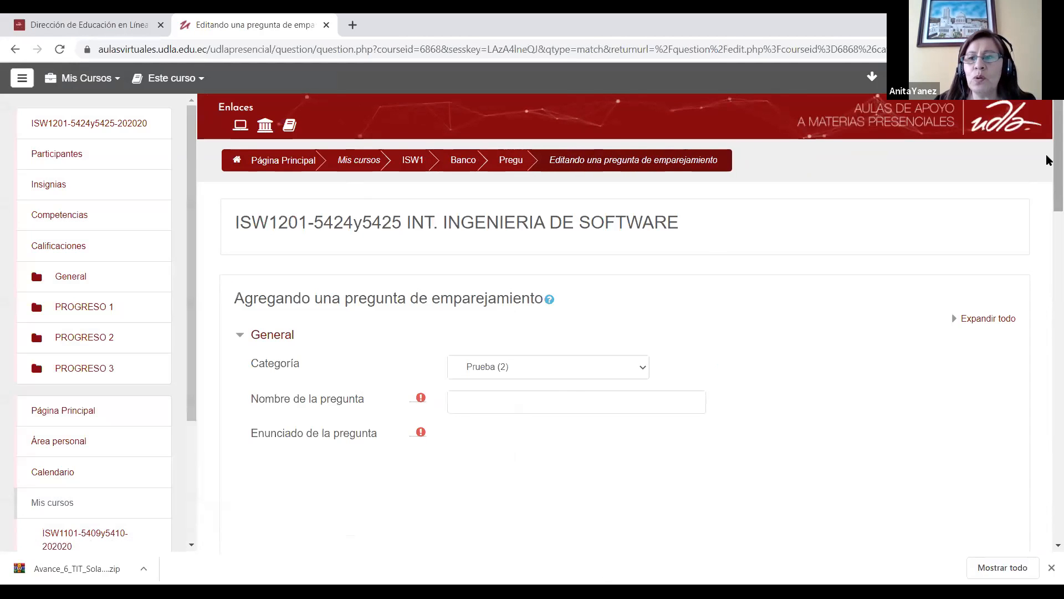
Step: Name the matching question "Pregunta 3"
scroll(1047, 205, "down", 4)
left_click(503, 195)
type("Pregunta 3")
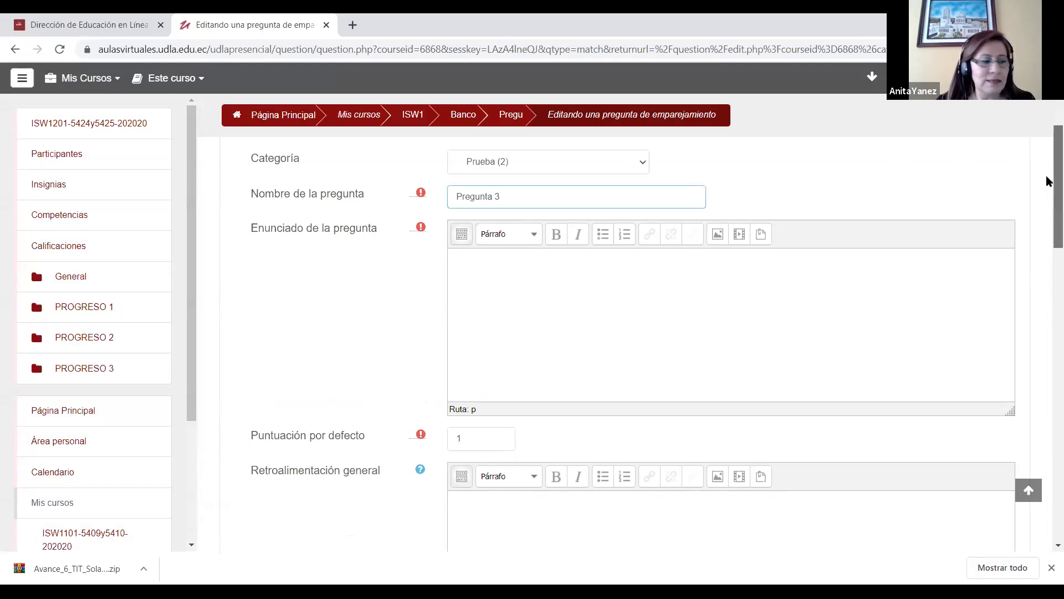
Step: Enter "Selecciona las nacionalidades con los paises" as the matching question's statement and check the spelling of its last word
scroll(1048, 199, "down", 2)
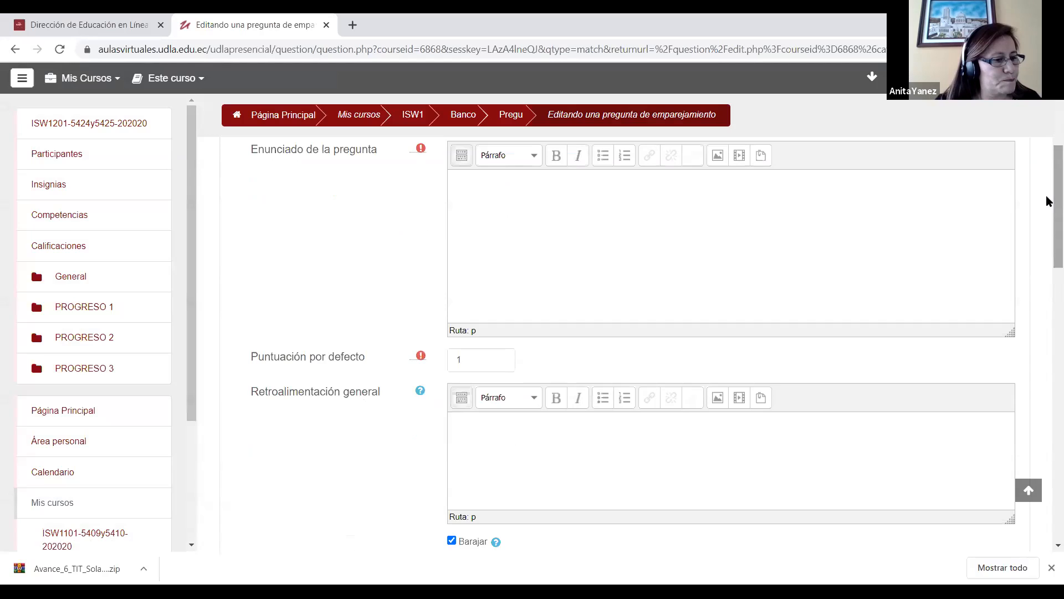
left_click(512, 204)
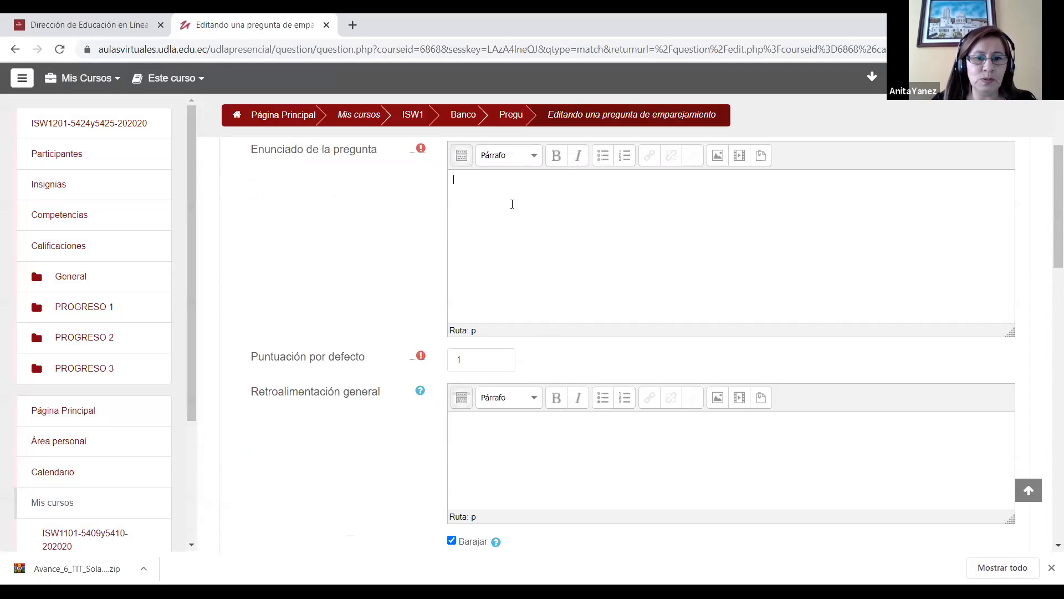
type("Seleccion")
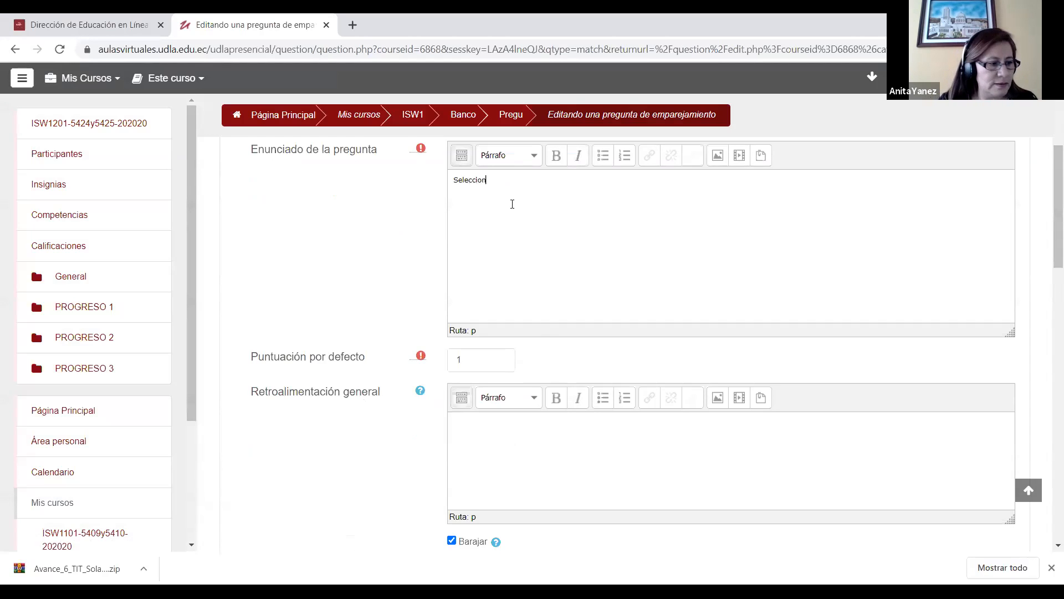
type("a las nacionalidades c")
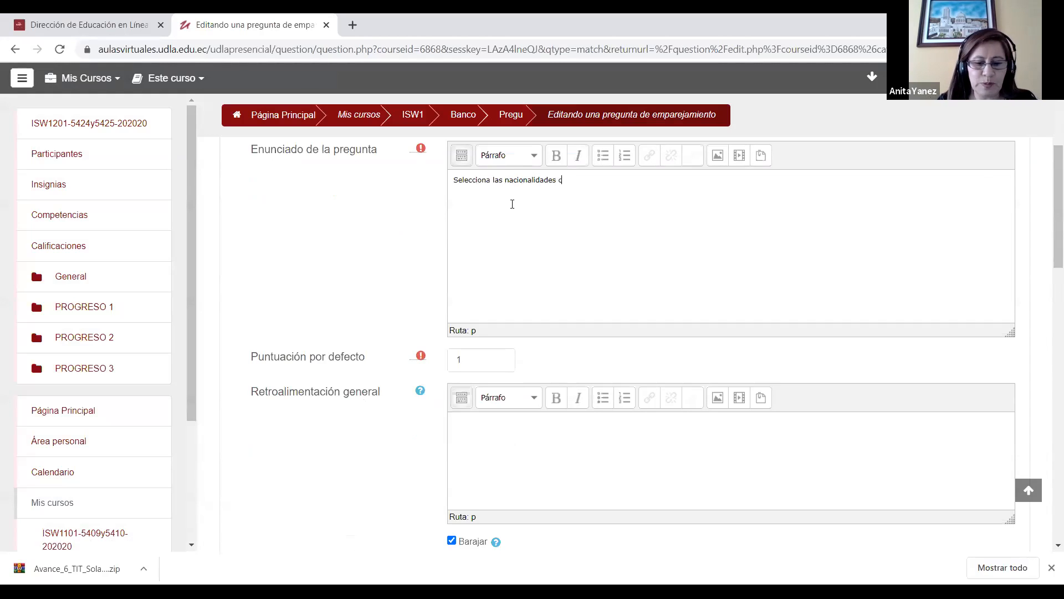
type("on los paises")
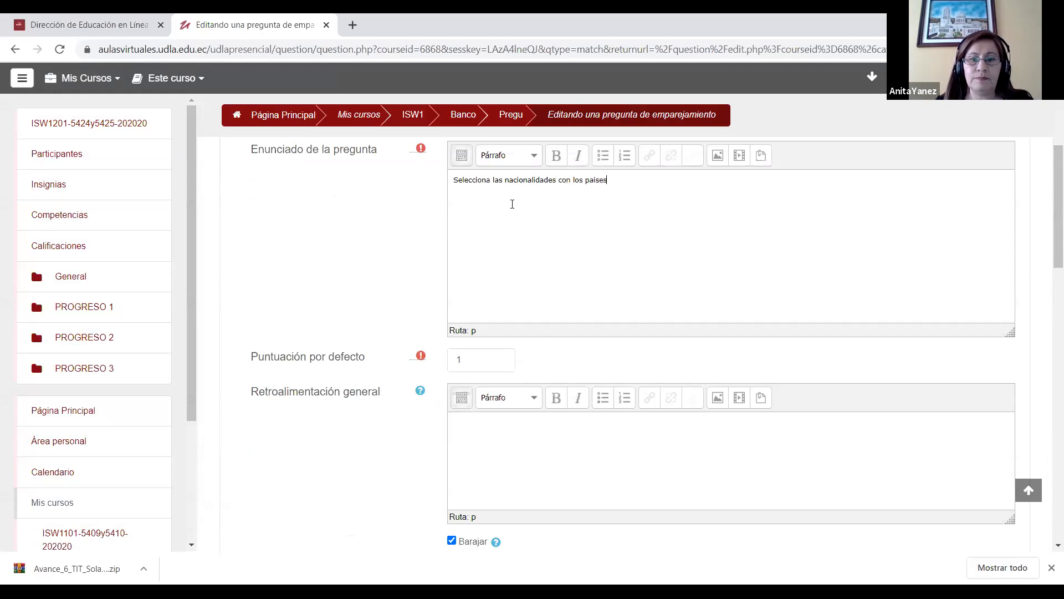
right_click(596, 181)
Step: Fill in the first matching pair with "Ecuador" as the sub-question and "Ecuatoriana" as its answer
left_click_drag(1046, 238, 1048, 331)
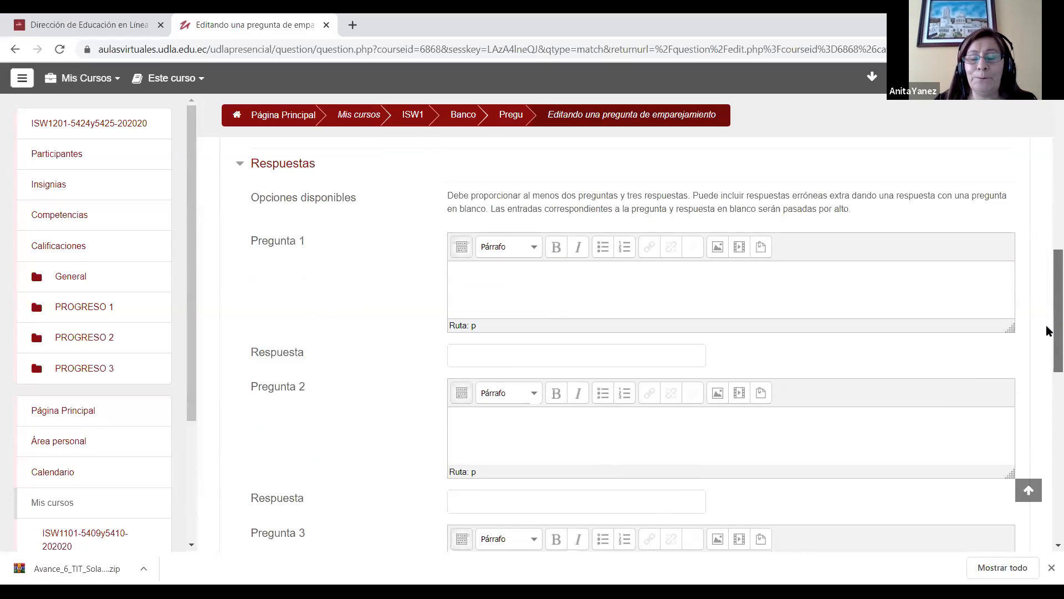
left_click(463, 271)
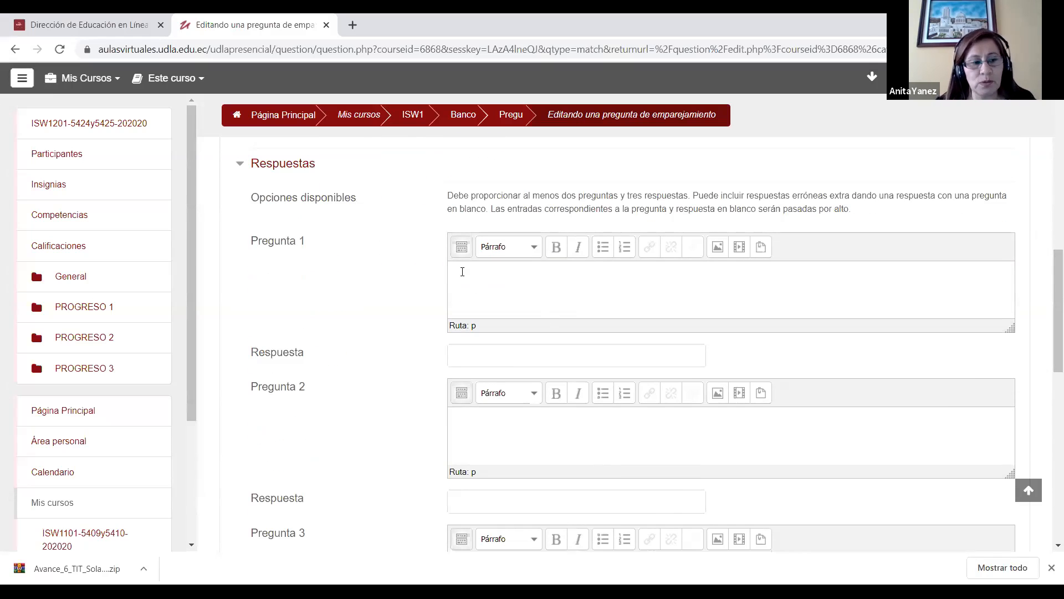
type("E")
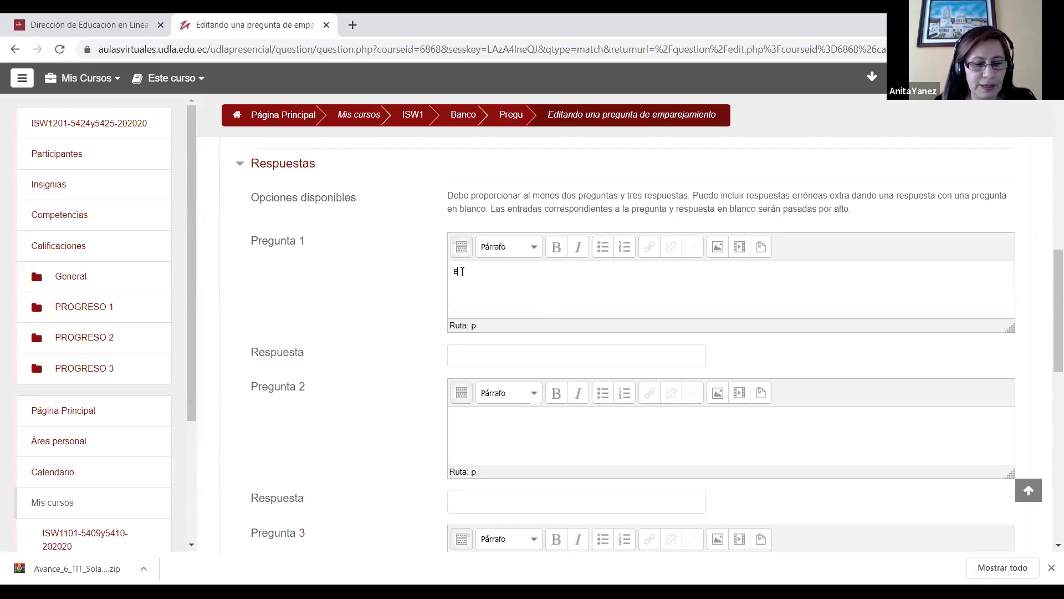
type("cuador")
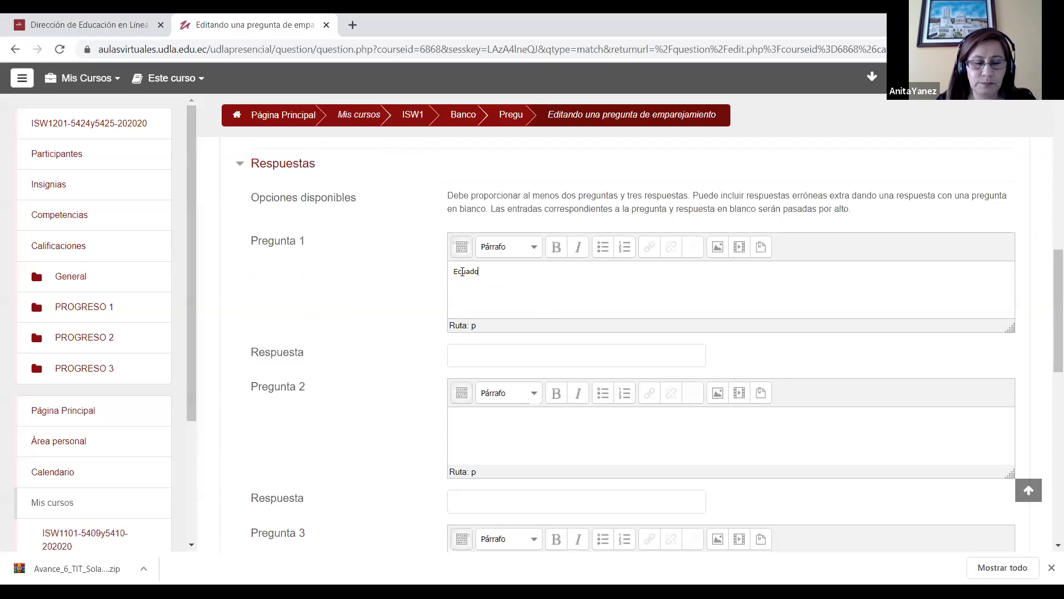
left_click(475, 359)
type("Ecuador")
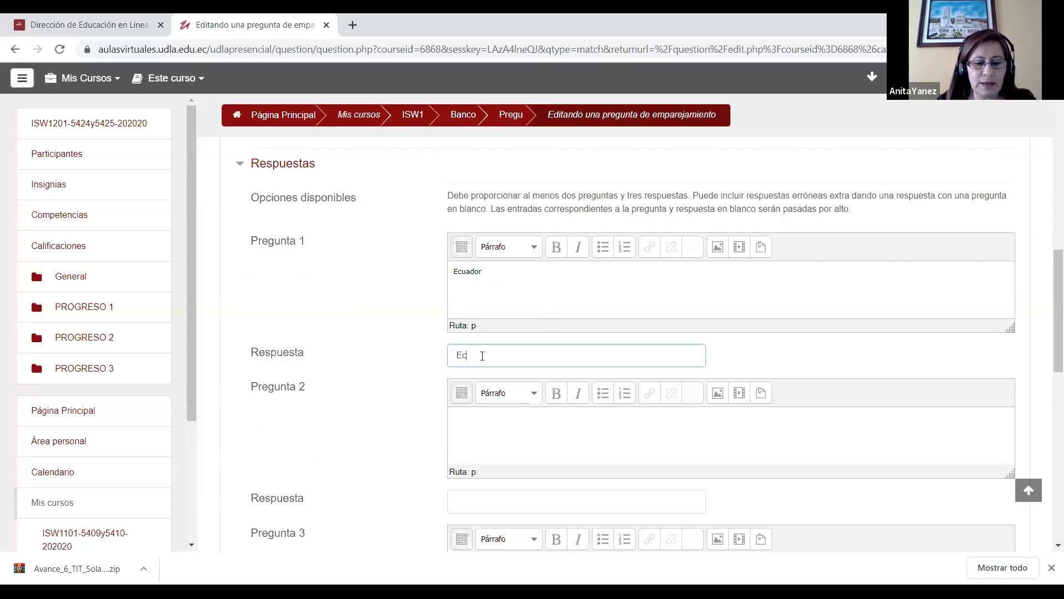
type("iana")
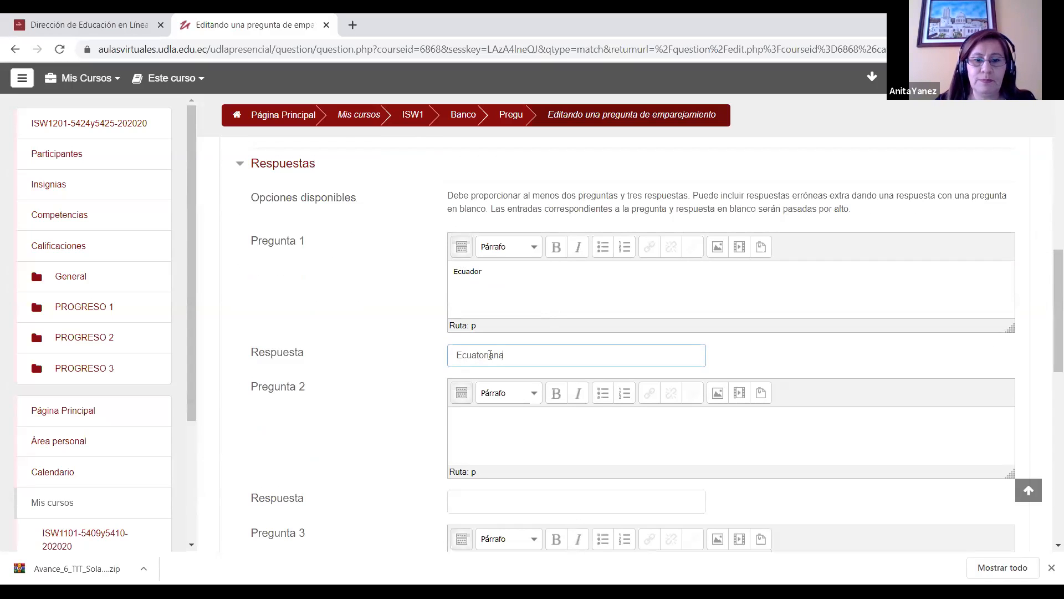
Step: Fill in the second matching pair with "Perú" as the sub-question and "Peruano" as its answer
scroll(499, 332, "down", 2)
left_click(518, 305)
type("Peru")
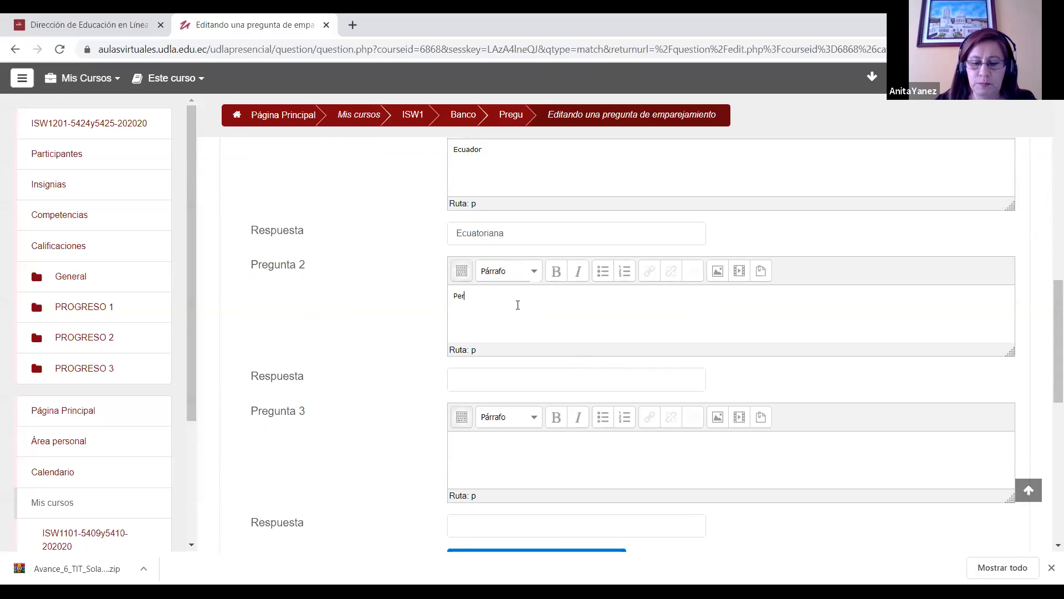
left_click(514, 456)
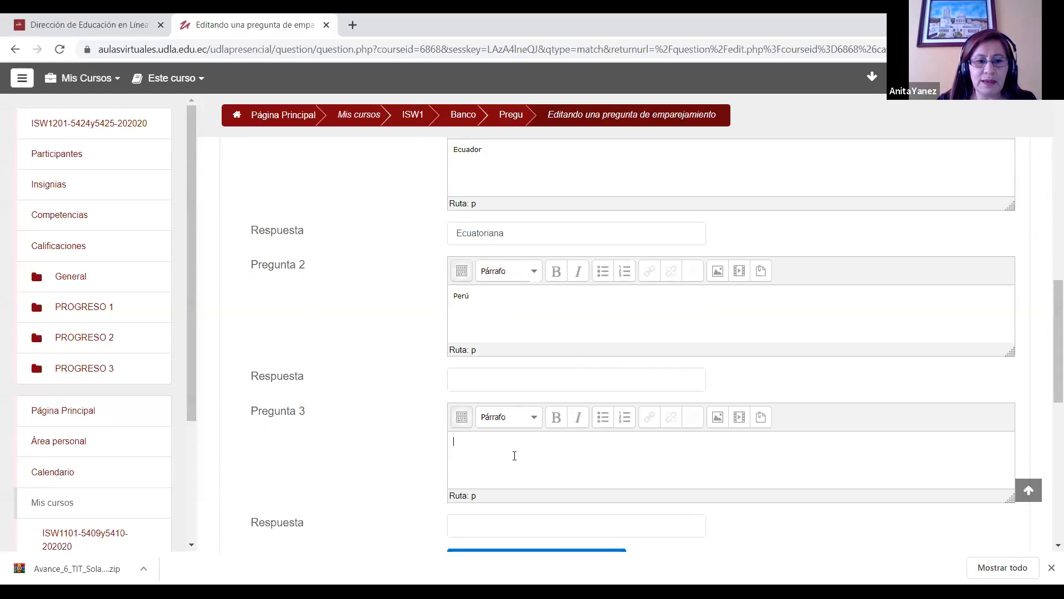
left_click(487, 380)
type("P")
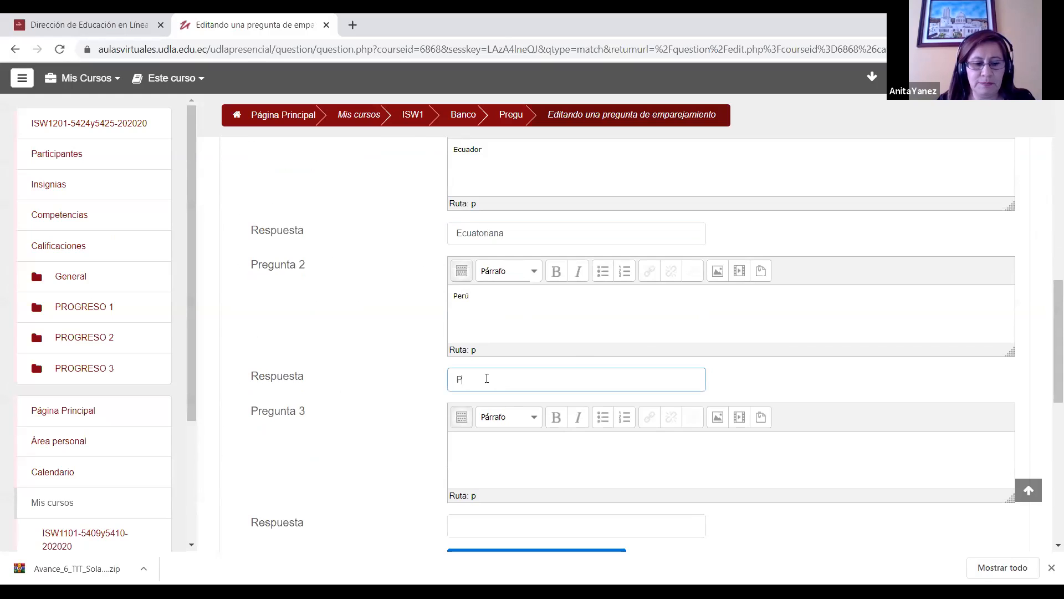
type("eruana")
key("BackSpace")
type("o")
Step: Fill in the third matching pair with "Colombia" as the sub-question and "Colombiano" as its answer, and save the question
left_click(501, 453)
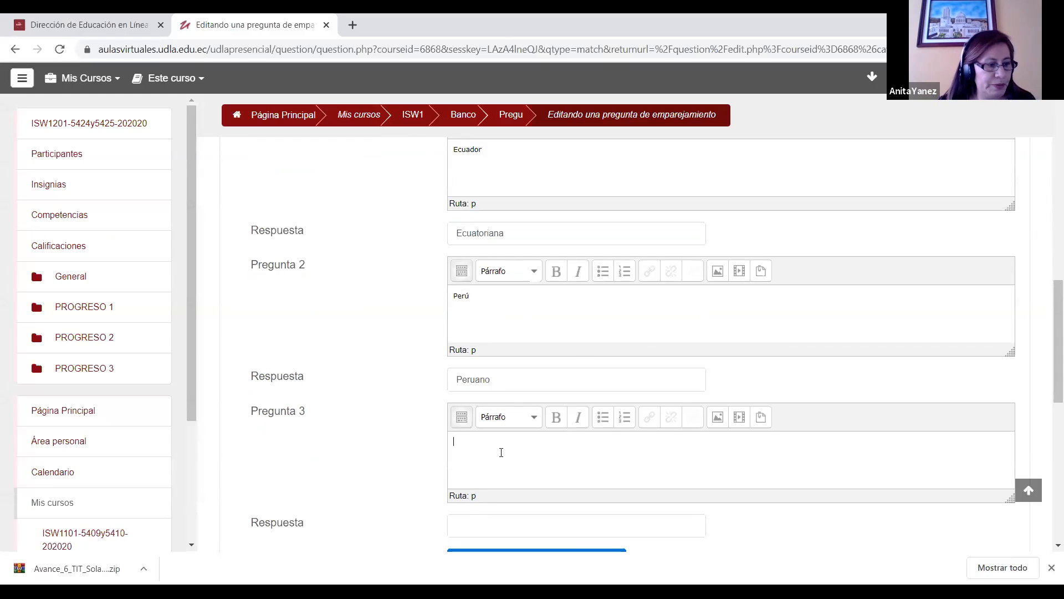
type("Colombia")
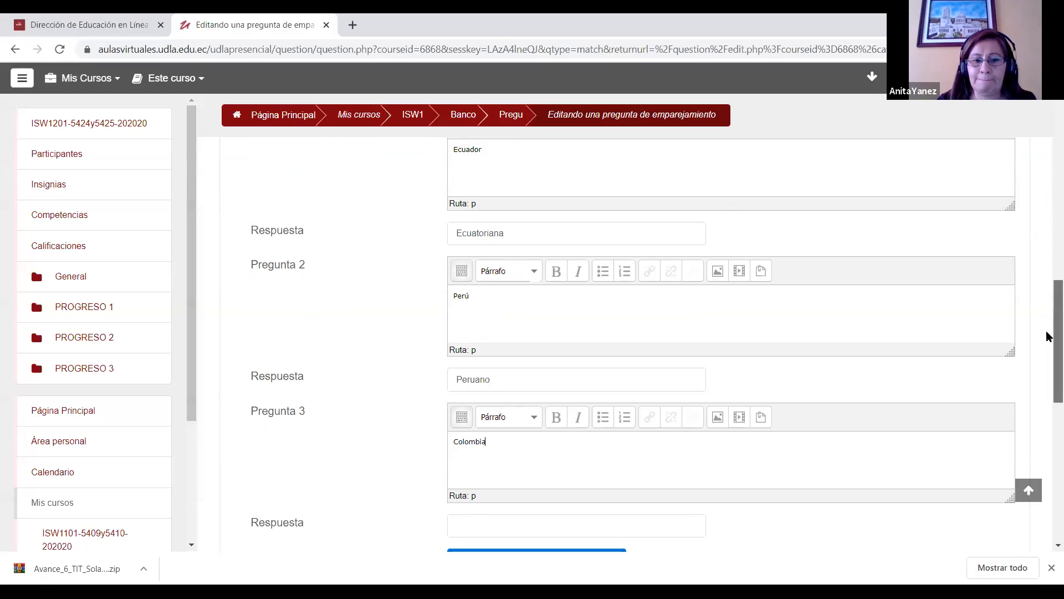
scroll(1048, 333, "down", 2)
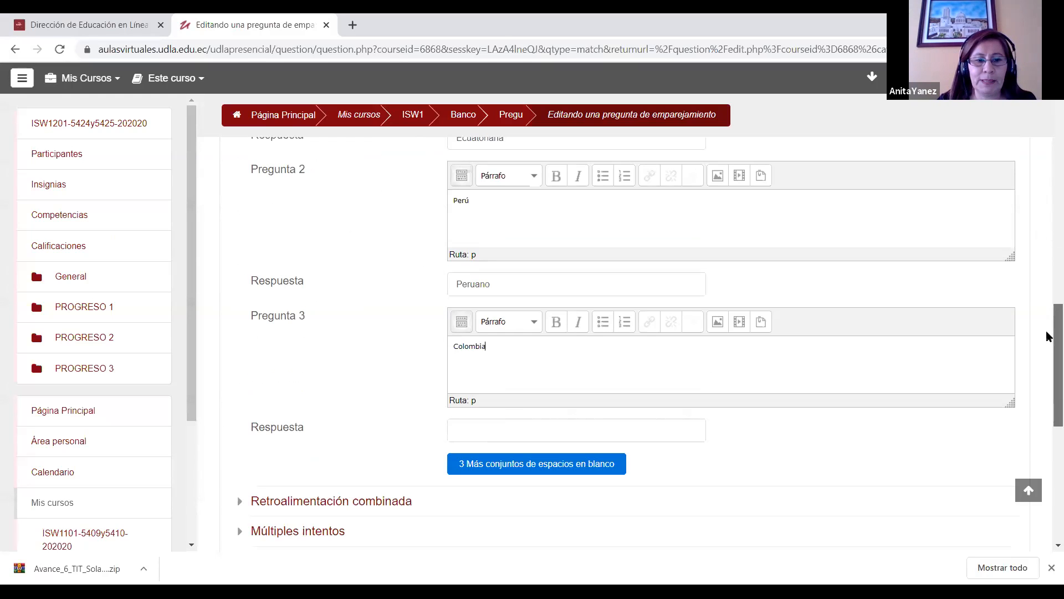
key("Tab")
type("Co")
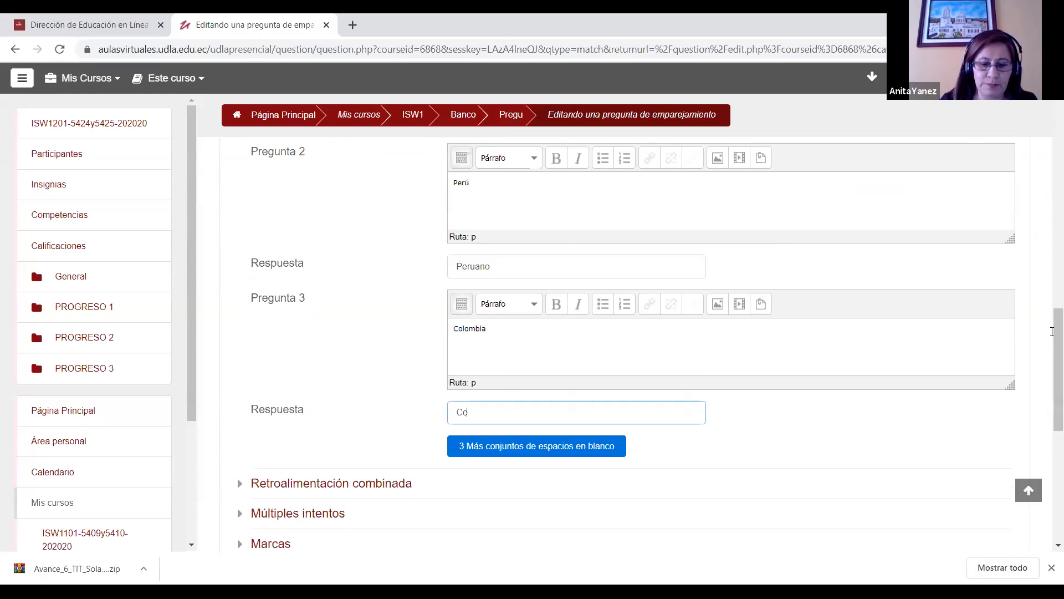
type("lombiano")
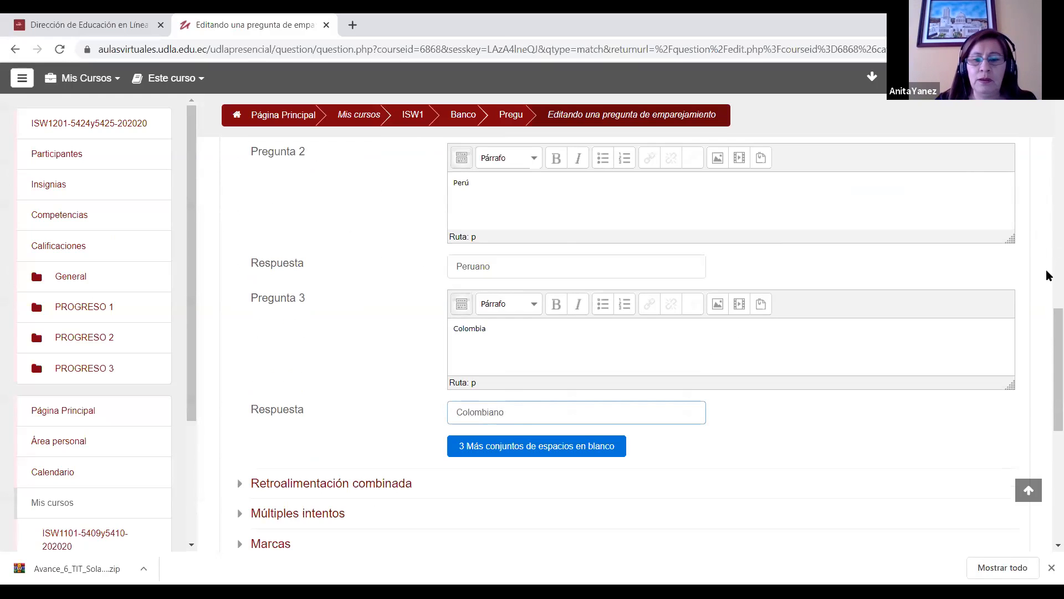
scroll(1048, 349, "down", 2)
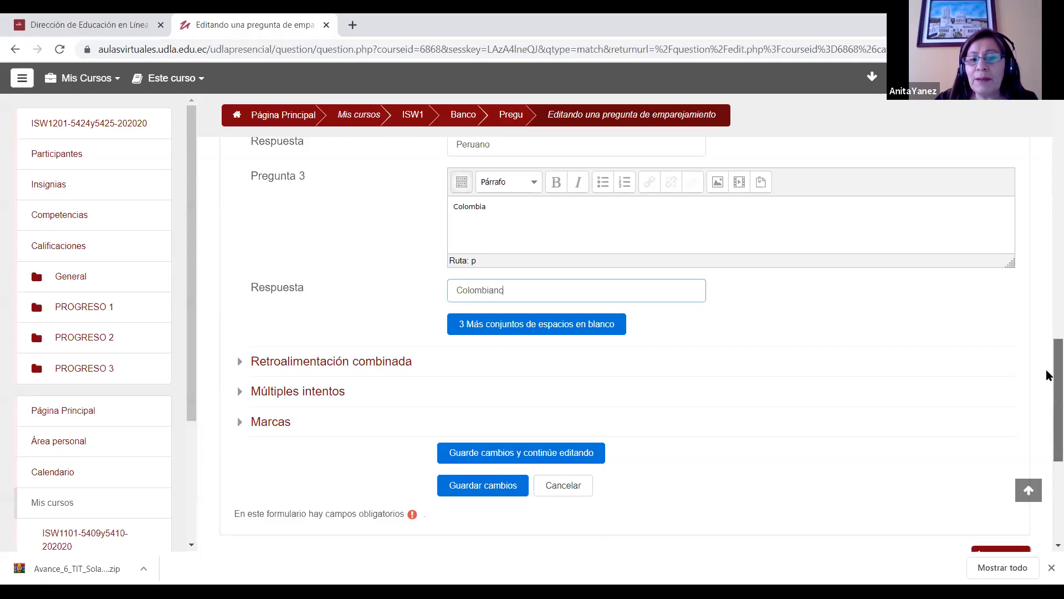
left_click(490, 491)
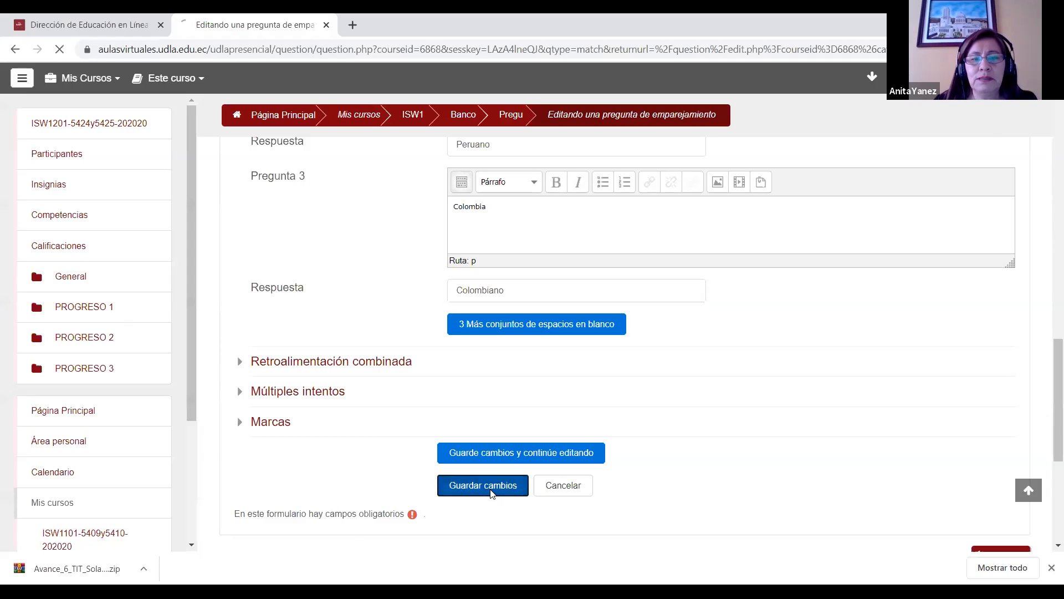
Step: Preview the matching question "Pregunta 3", look through the answer choices for Perú, and return to the question bank
scroll(1048, 194, "down", 2)
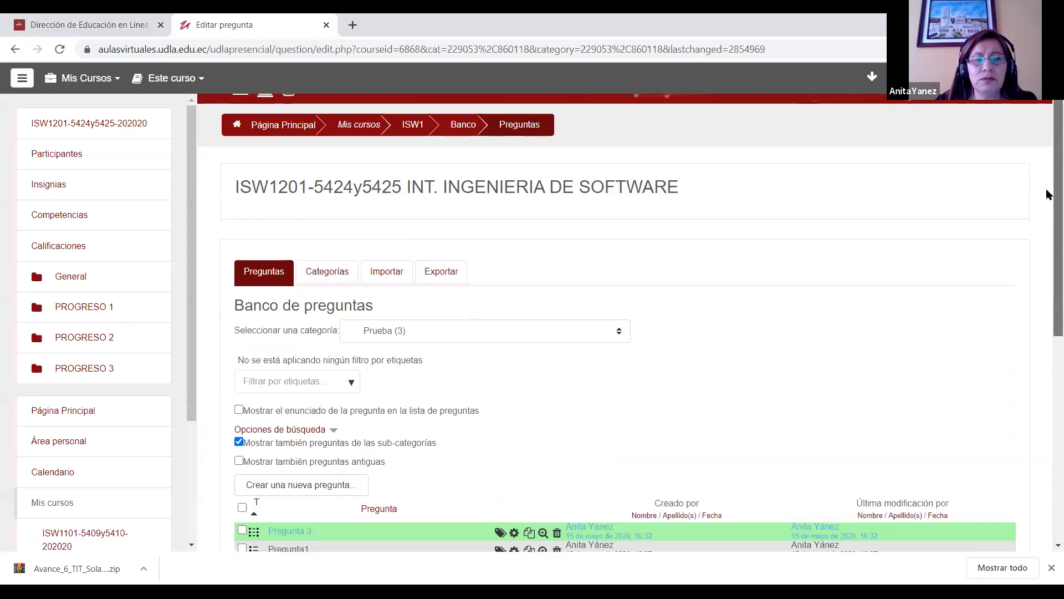
scroll(1047, 194, "down", 3)
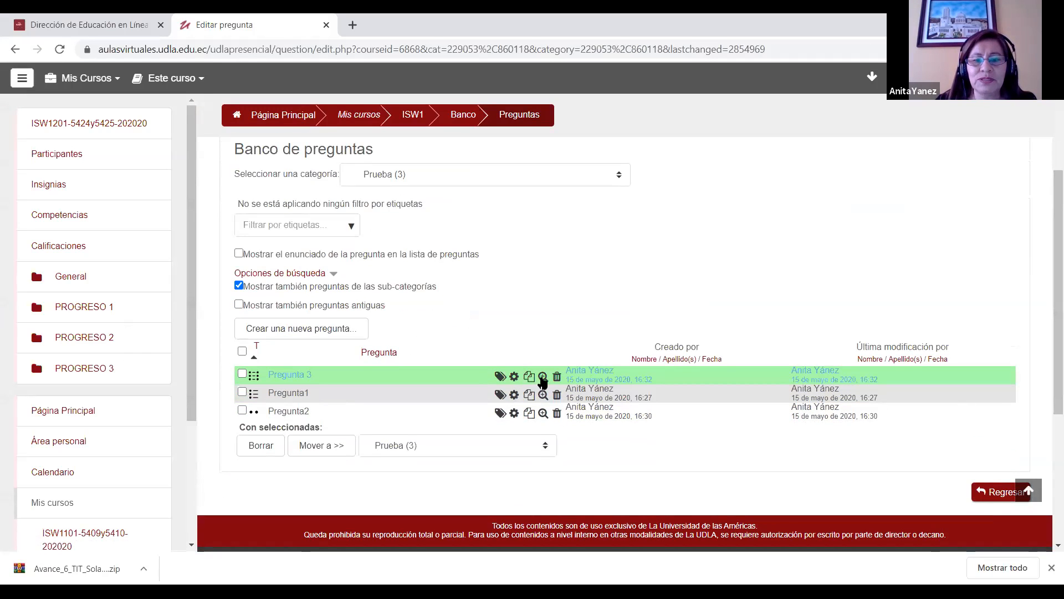
left_click(543, 381)
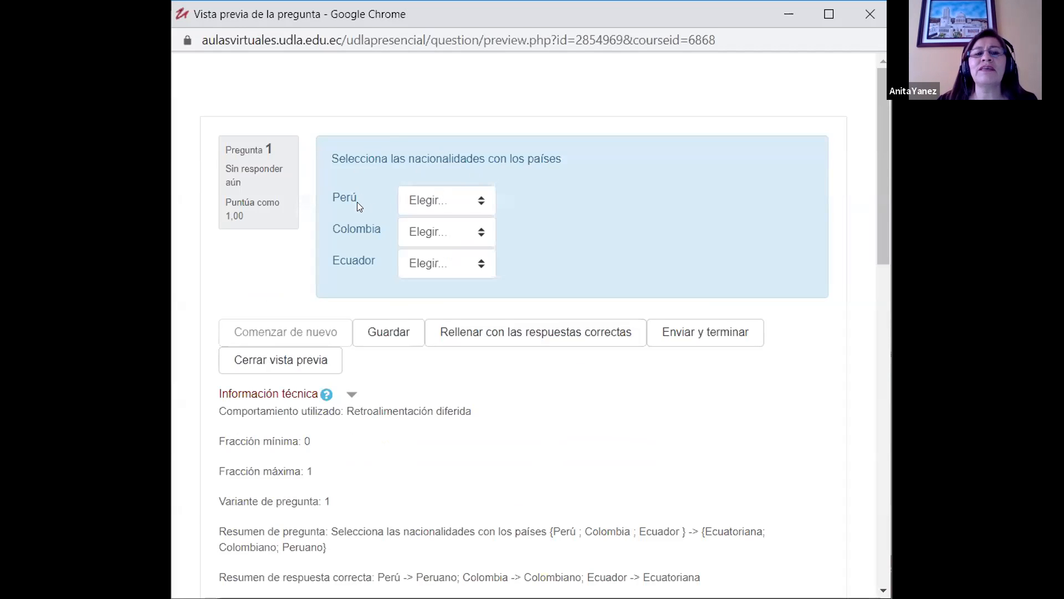
left_click(478, 199)
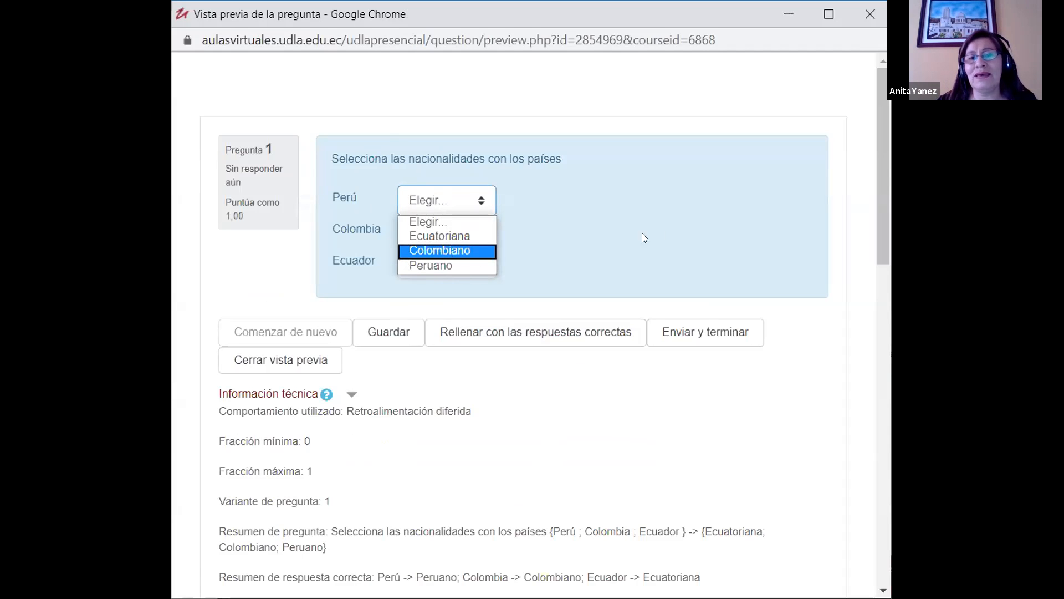
left_click(666, 232)
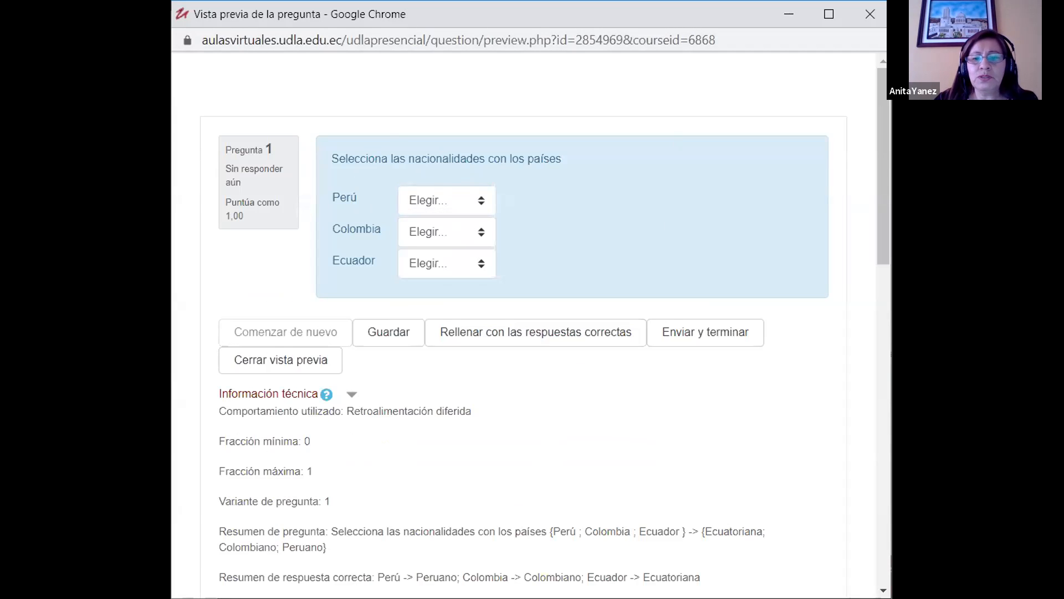
left_click(950, 463)
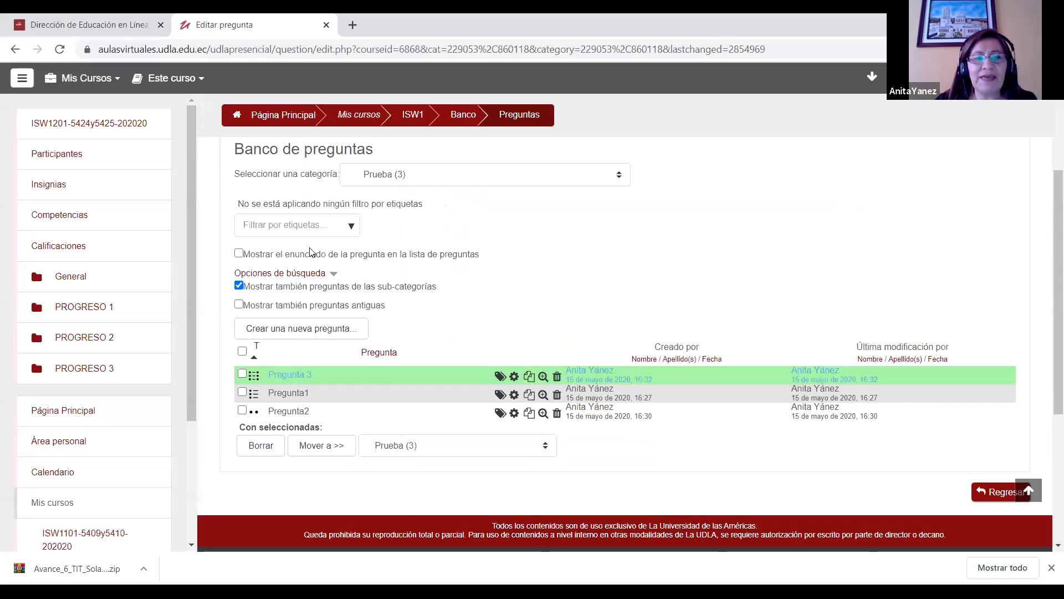
Step: Add a short-answer (Respuesta corta) question to the category and name it "Prueba 4"
left_click(319, 328)
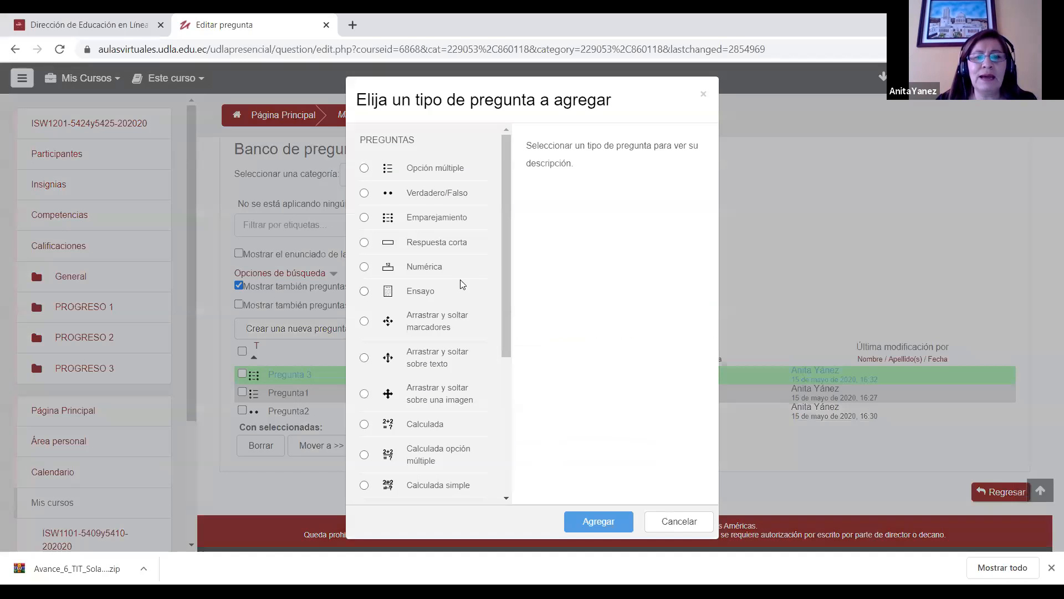
left_click(428, 244)
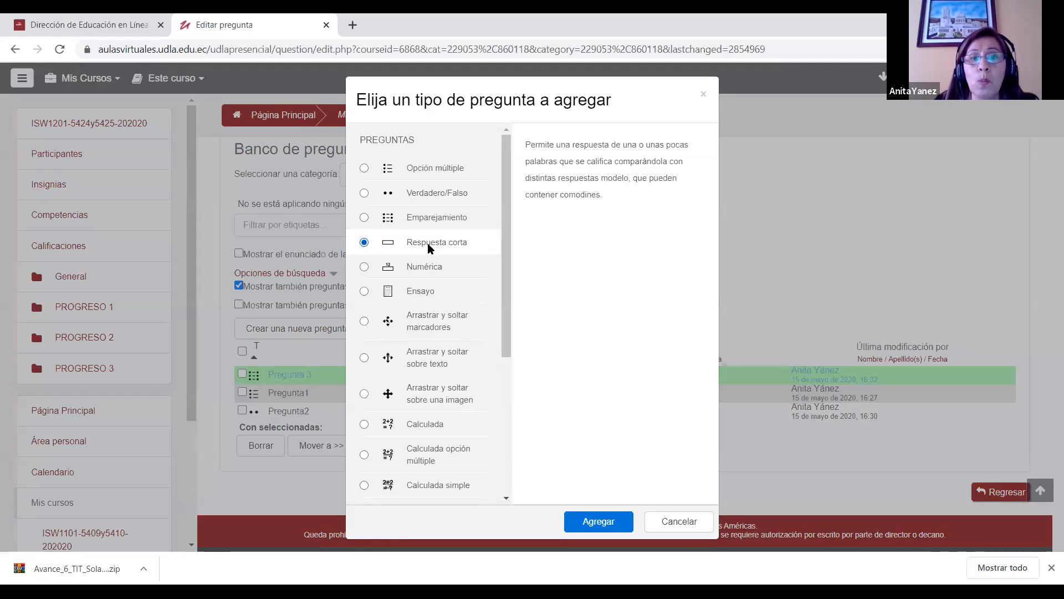
left_click(618, 528)
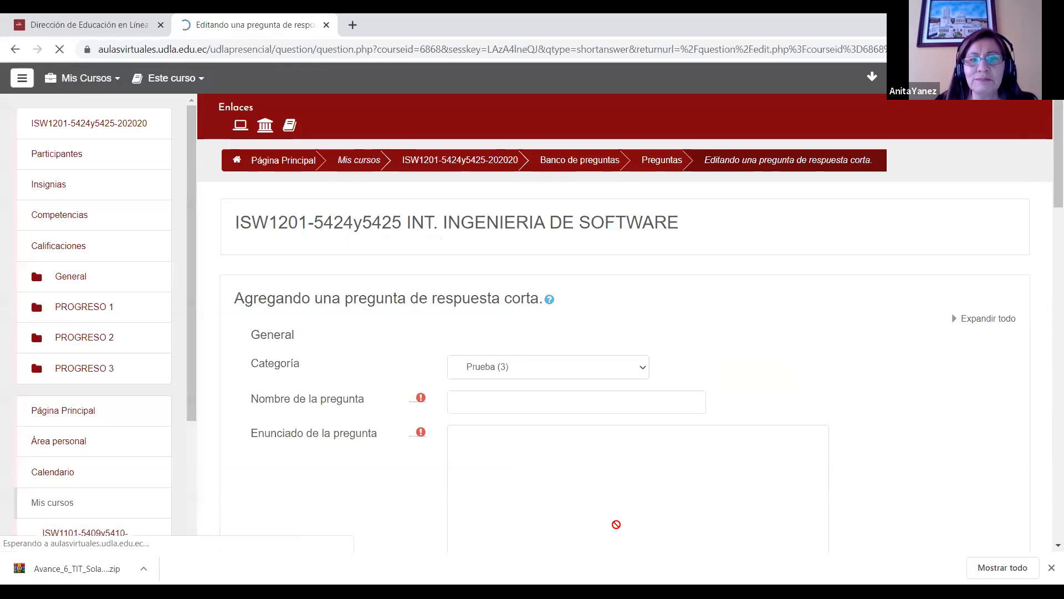
left_click(470, 407)
type("Prueba 4")
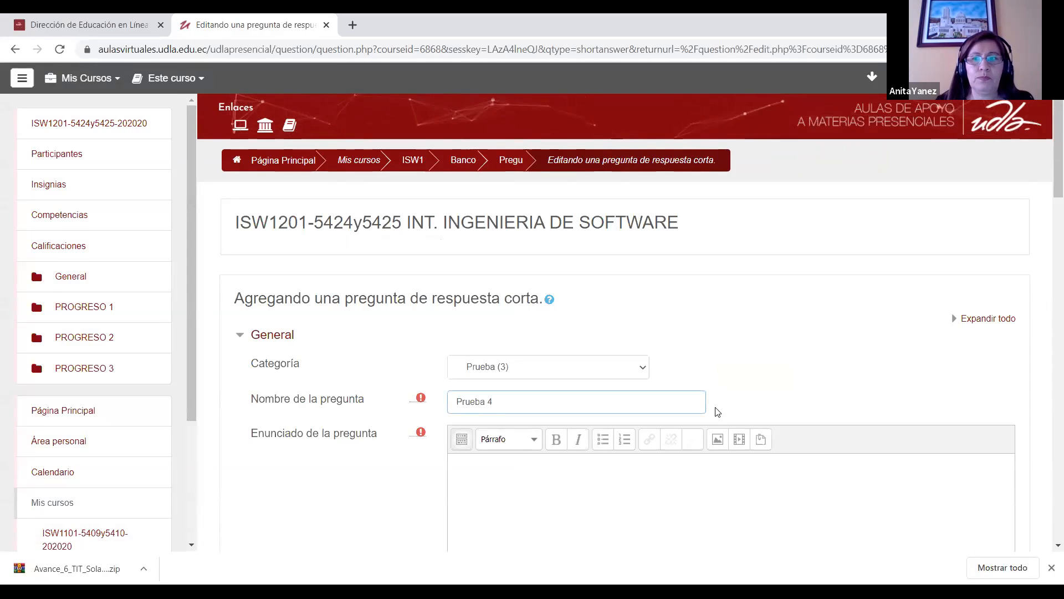
Step: Enter "La suma de 18.7+10 es?" as the short-answer question's statement
scroll(1047, 151, "down", 3)
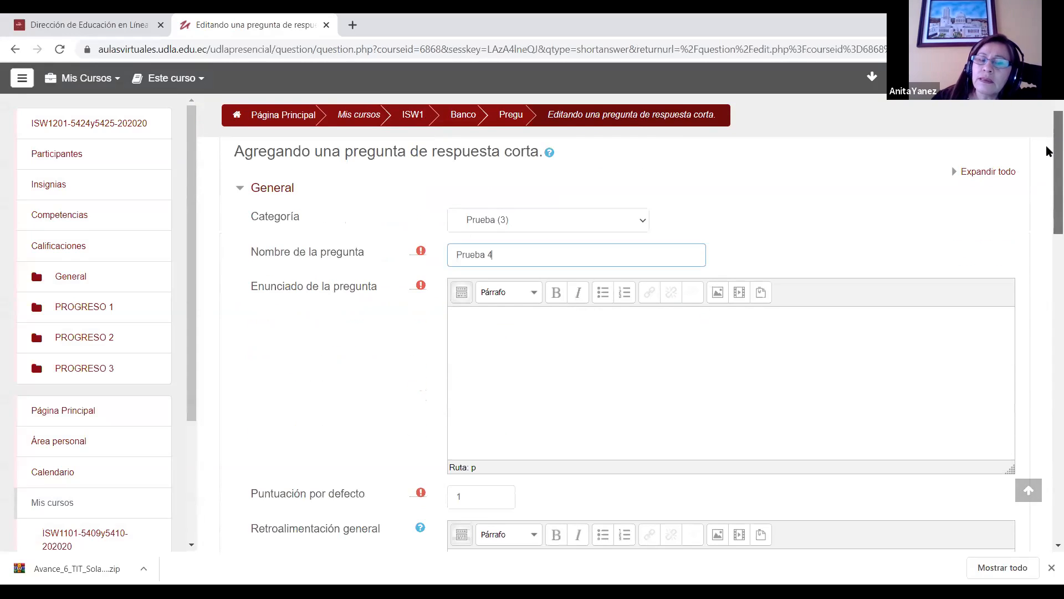
left_click(579, 318)
type("La suma de 18")
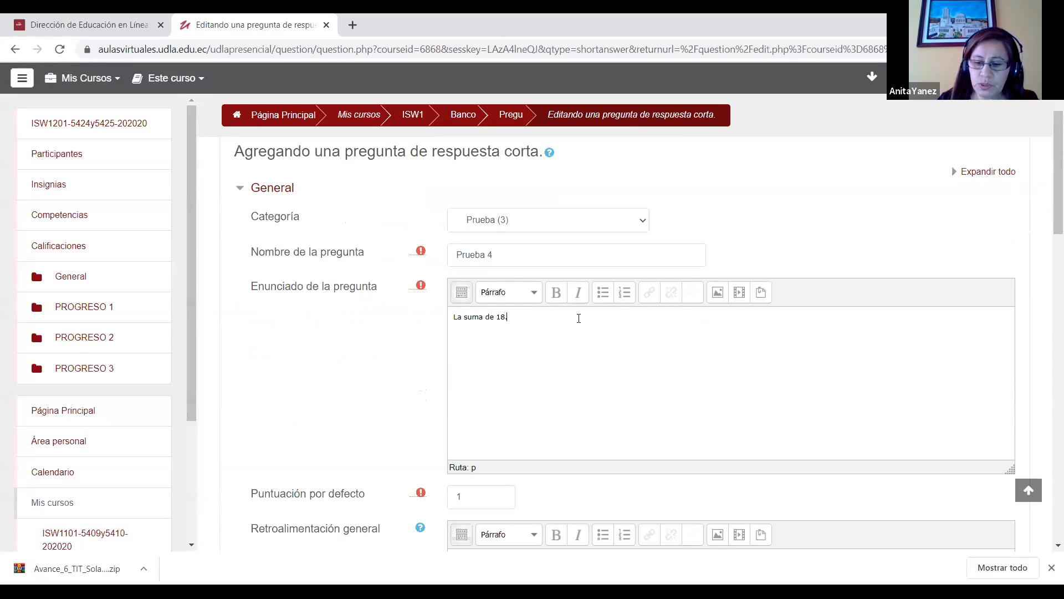
type(".7+1")
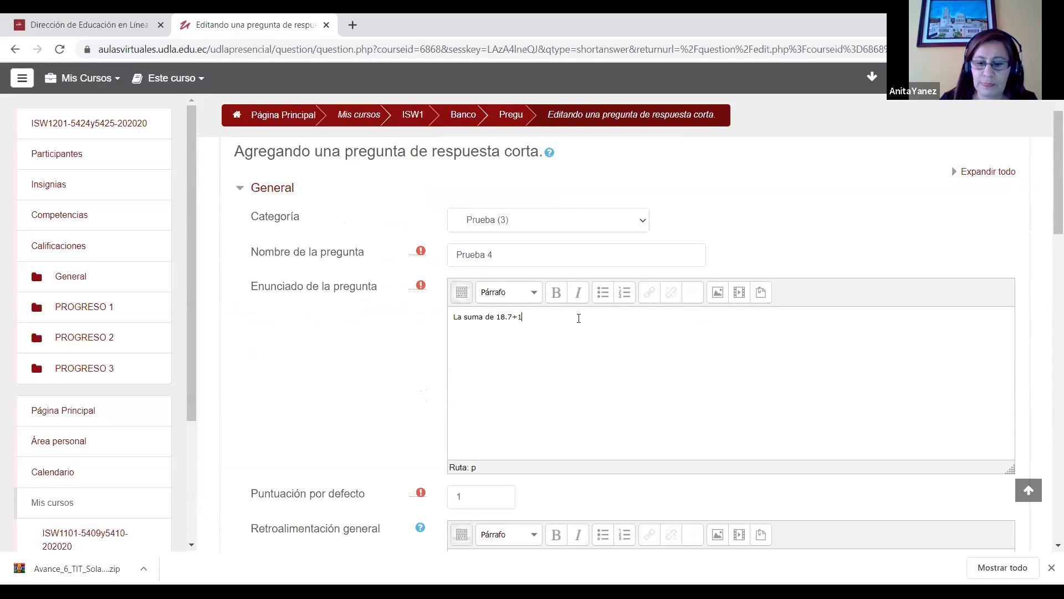
type("0 es?")
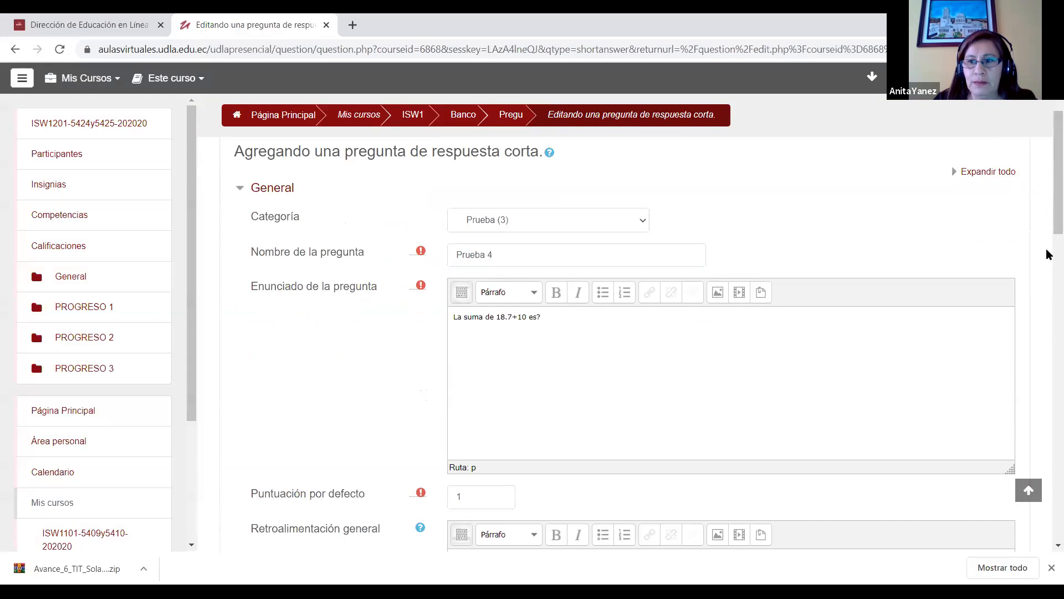
Step: Set the short-answer question's first answer to 28.7 with a grade of 100% and save the question
scroll(1048, 249, "down", 6)
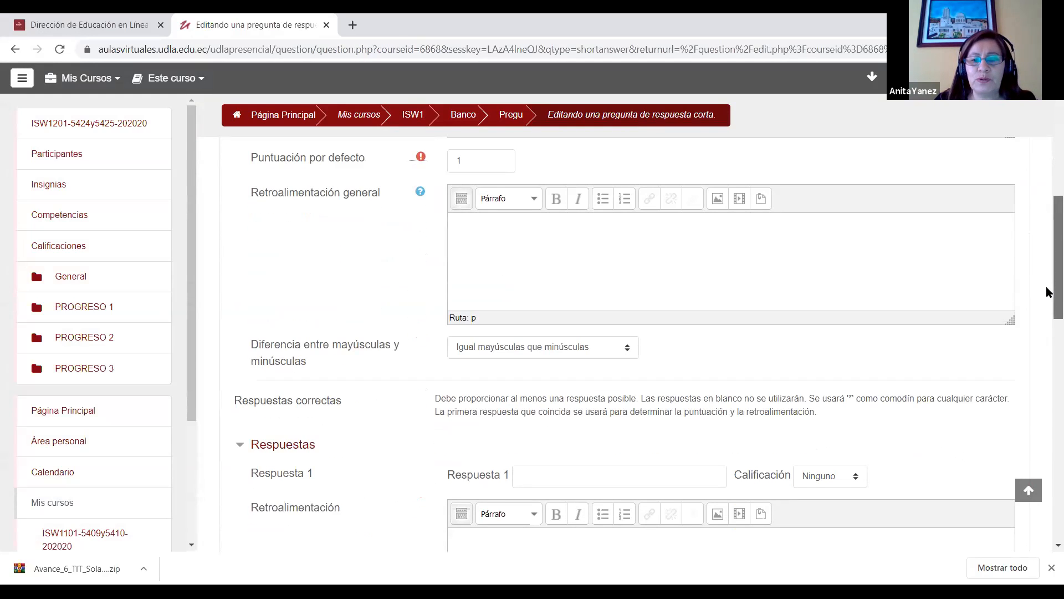
scroll(1046, 265, "up", 4)
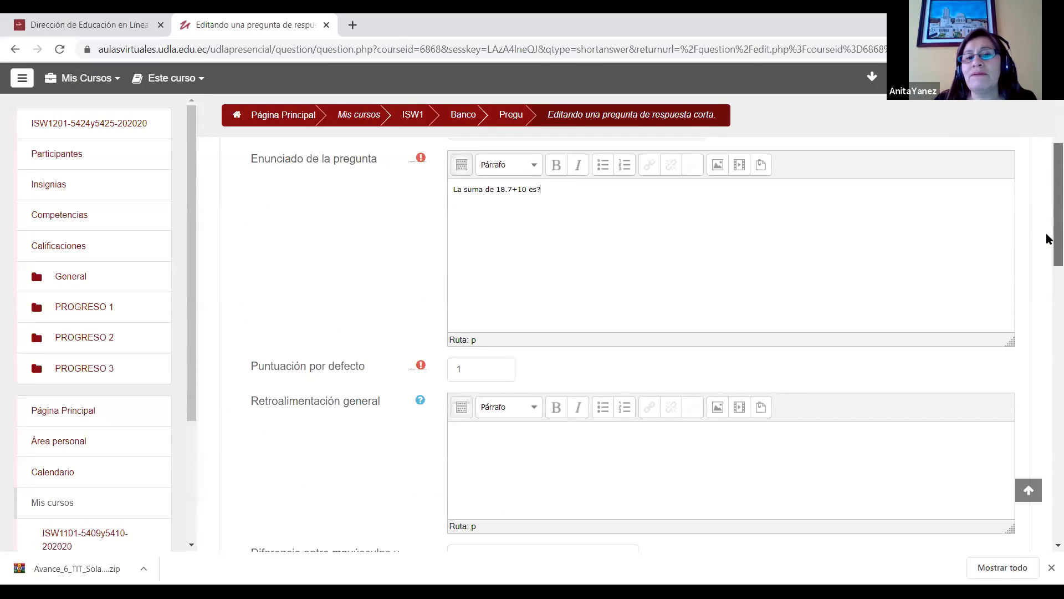
scroll(1046, 235, "down", 5)
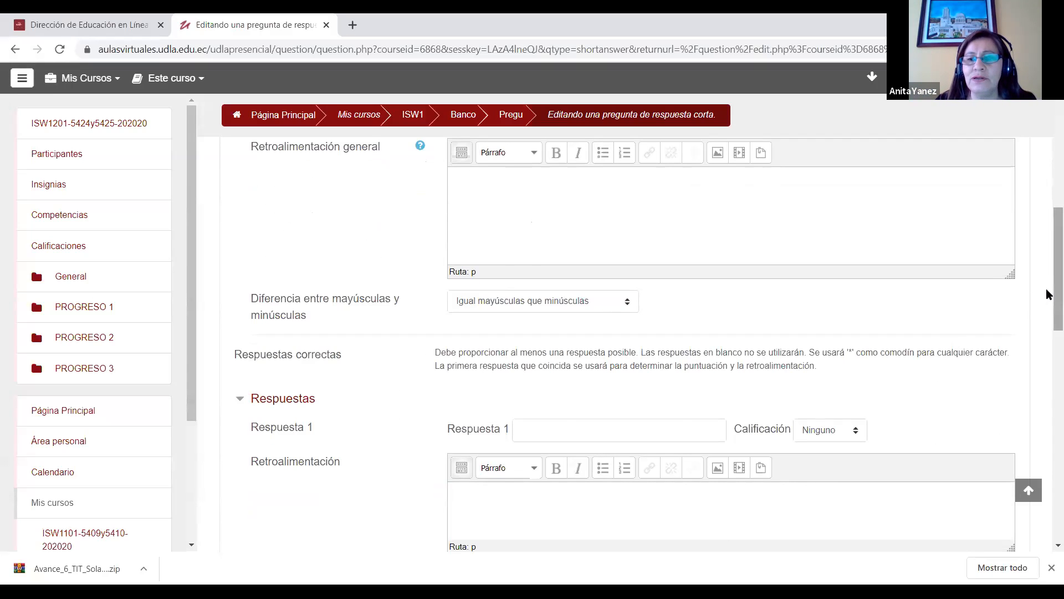
scroll(1047, 305, "down", 1)
left_click(567, 384)
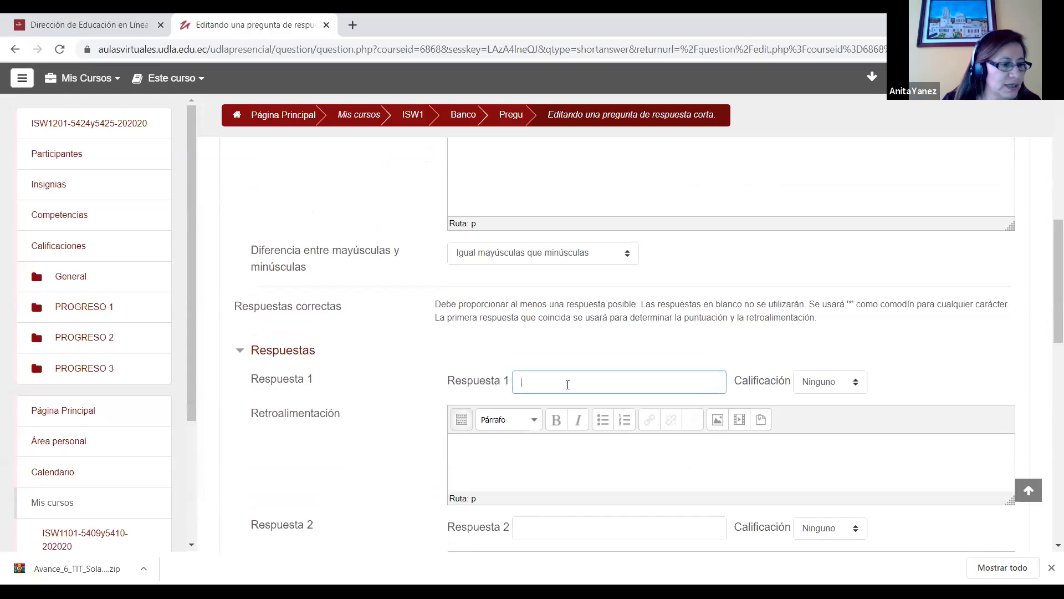
type("28.7")
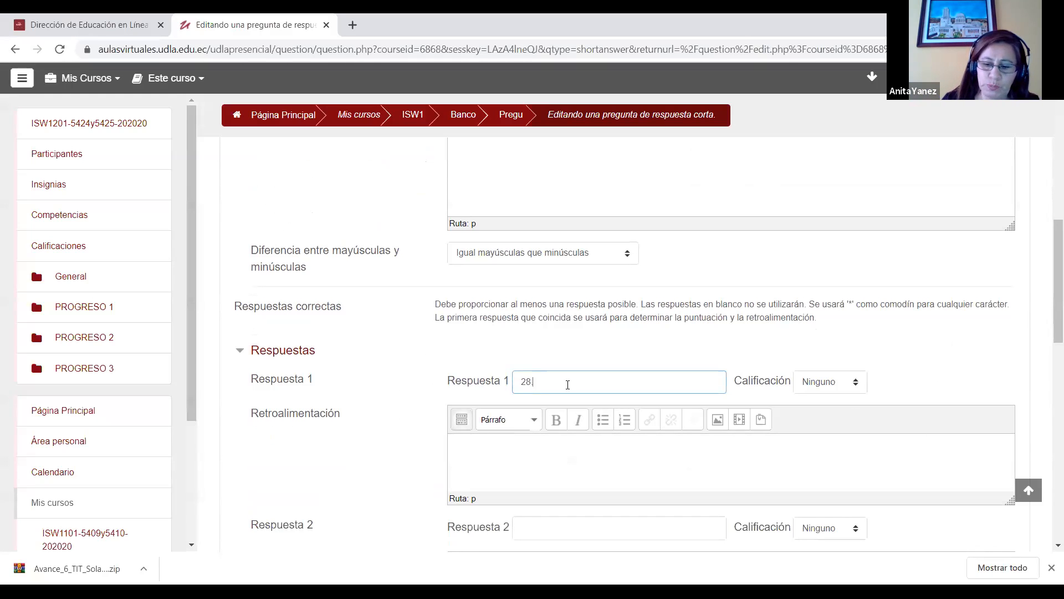
left_click(828, 387)
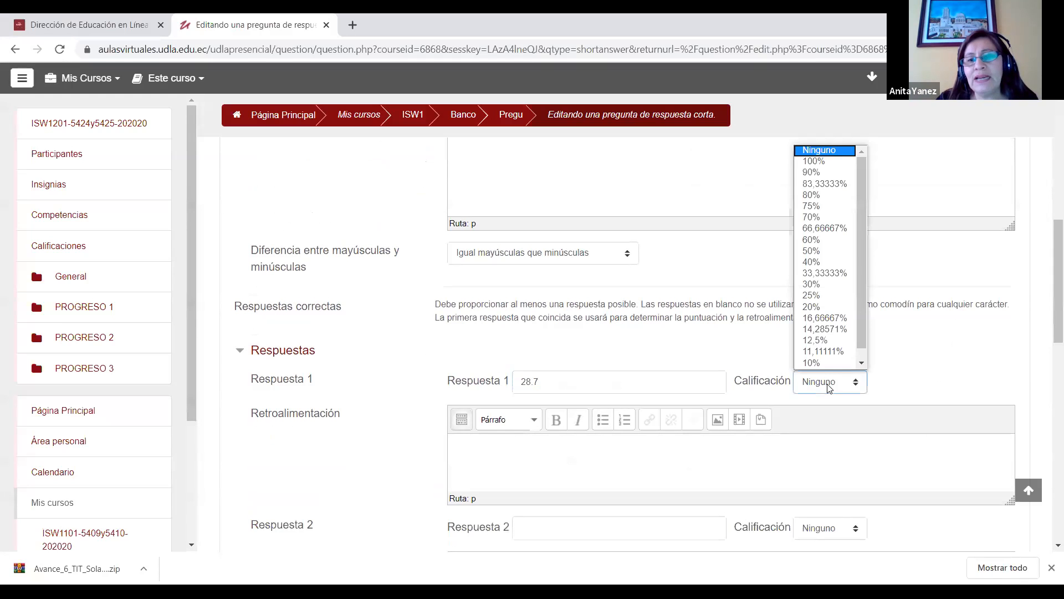
left_click(818, 162)
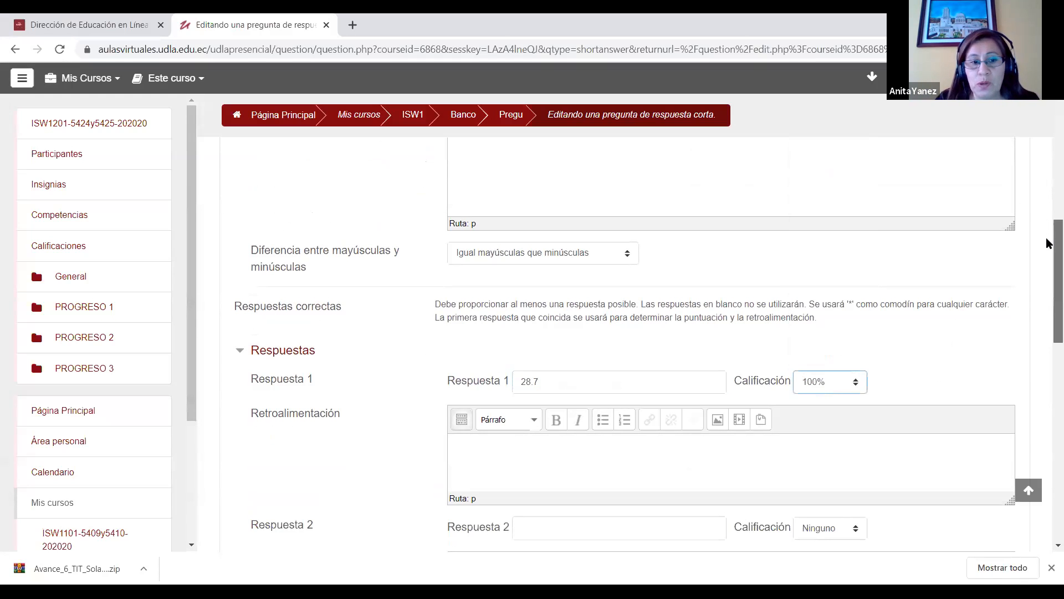
left_click_drag(1047, 239, 1047, 367)
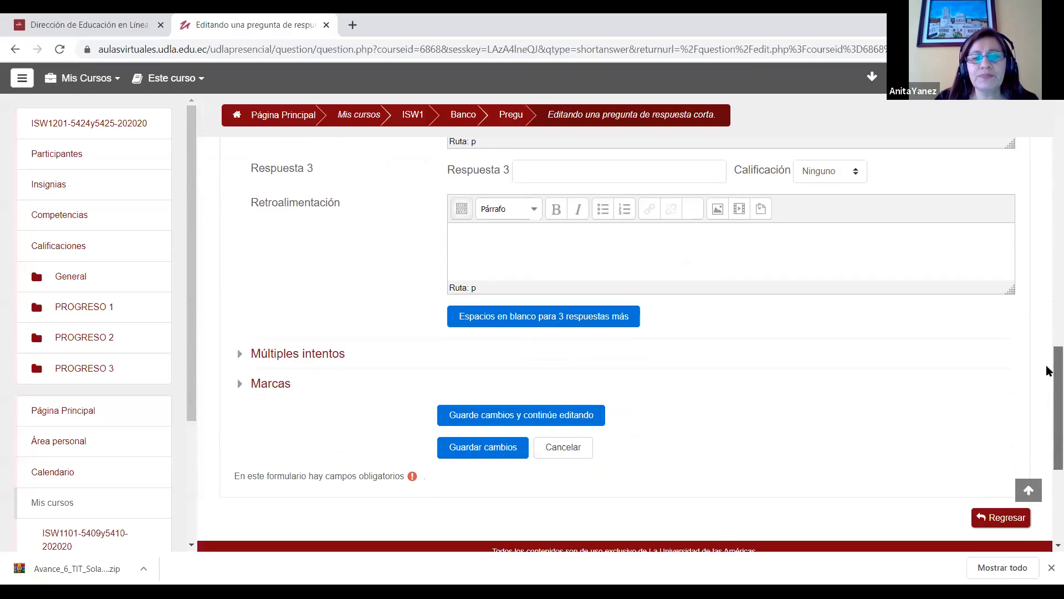
left_click(511, 446)
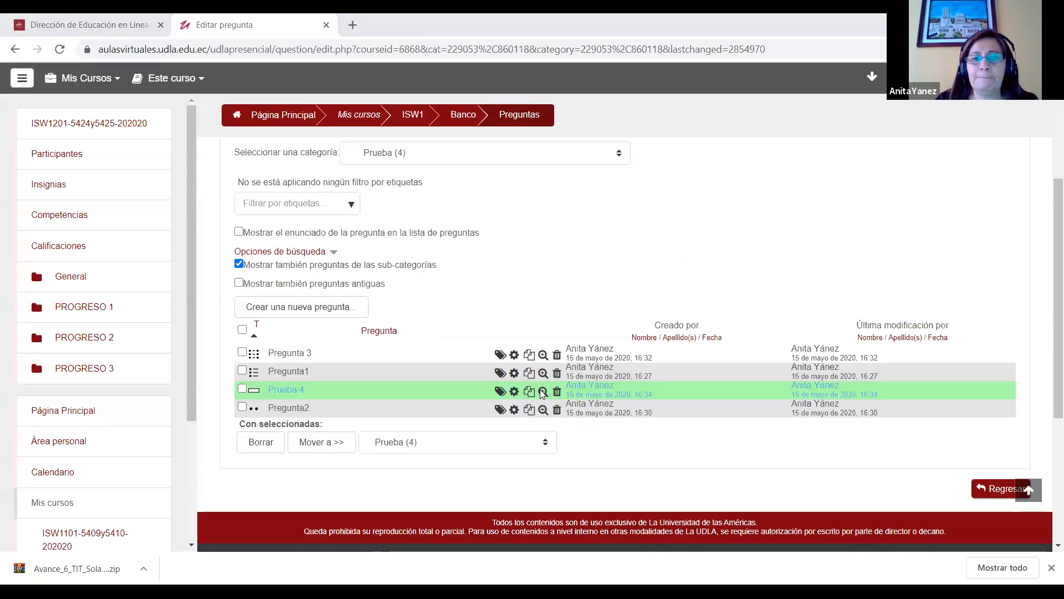
Step: Preview the short-answer question "Prueba 4" and have its correct answer filled in automatically
left_click(542, 391)
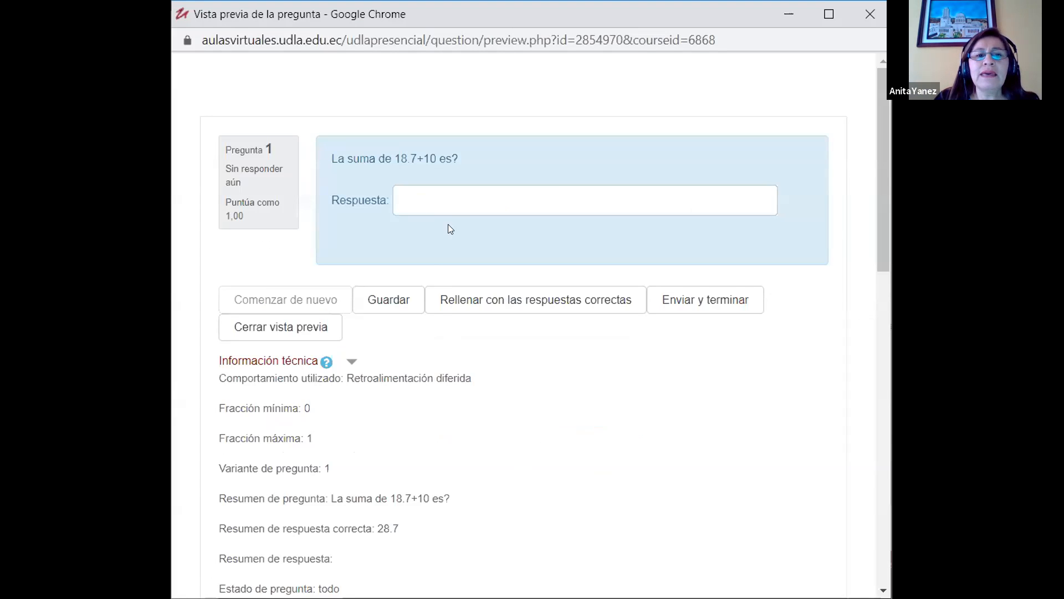
left_click(423, 201)
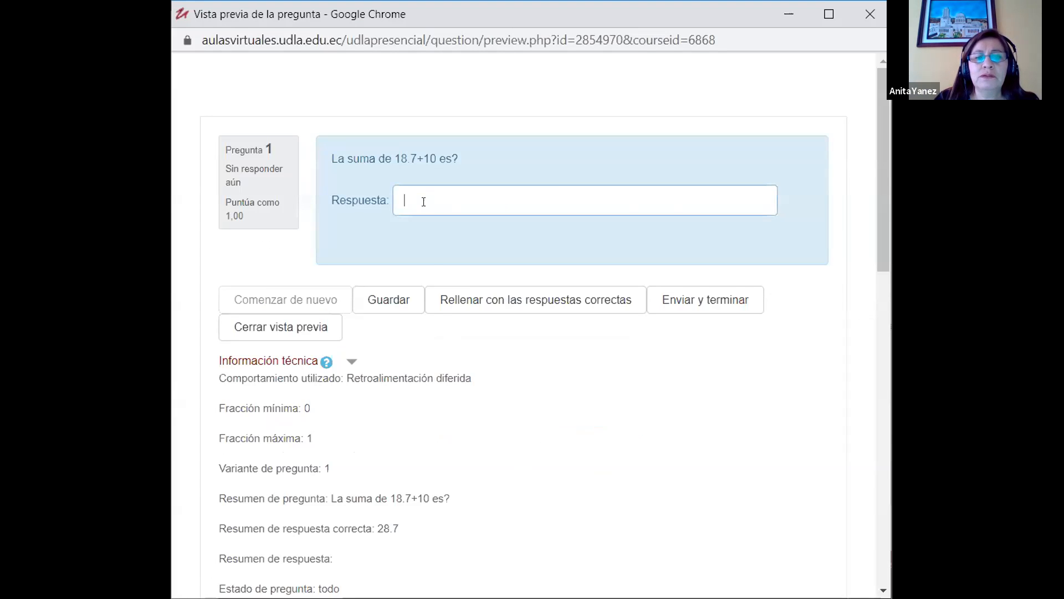
left_click(491, 302)
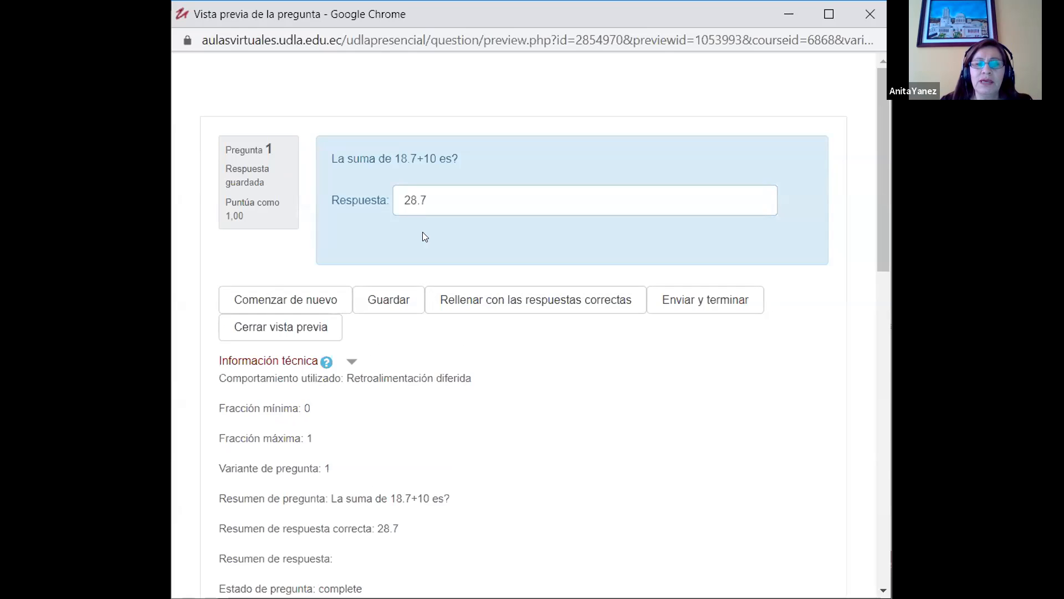
Step: Restart the preview of "Prueba 4" and submit 28.6 as a test answer to check the grading
left_click(293, 300)
left_click(453, 195)
type("28.6")
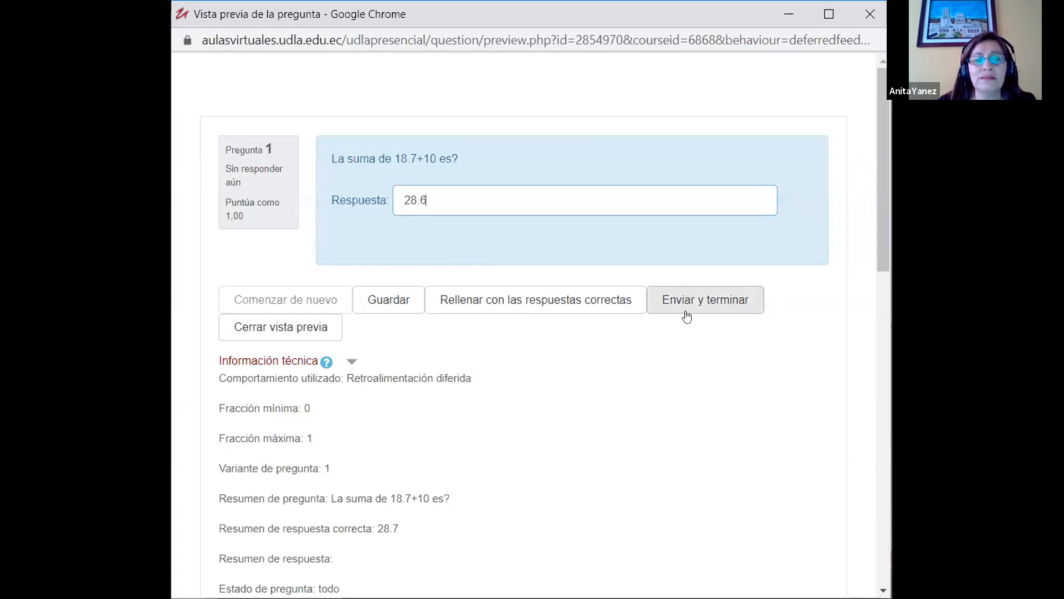
left_click(704, 299)
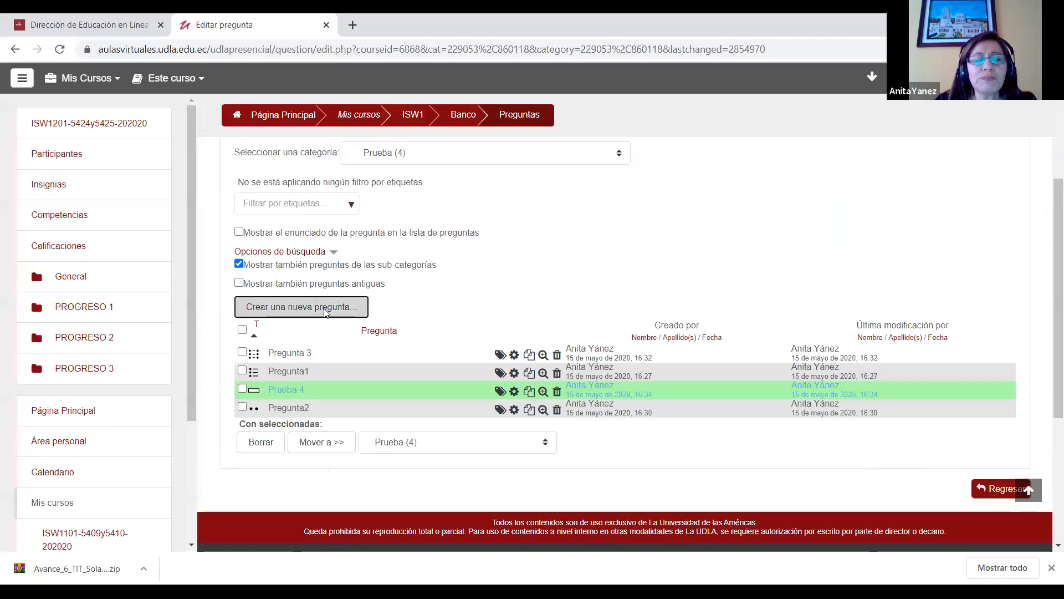
Step: Add a new question of the type "Arrastrar y soltar marcadores" to the question bank
left_click(323, 309)
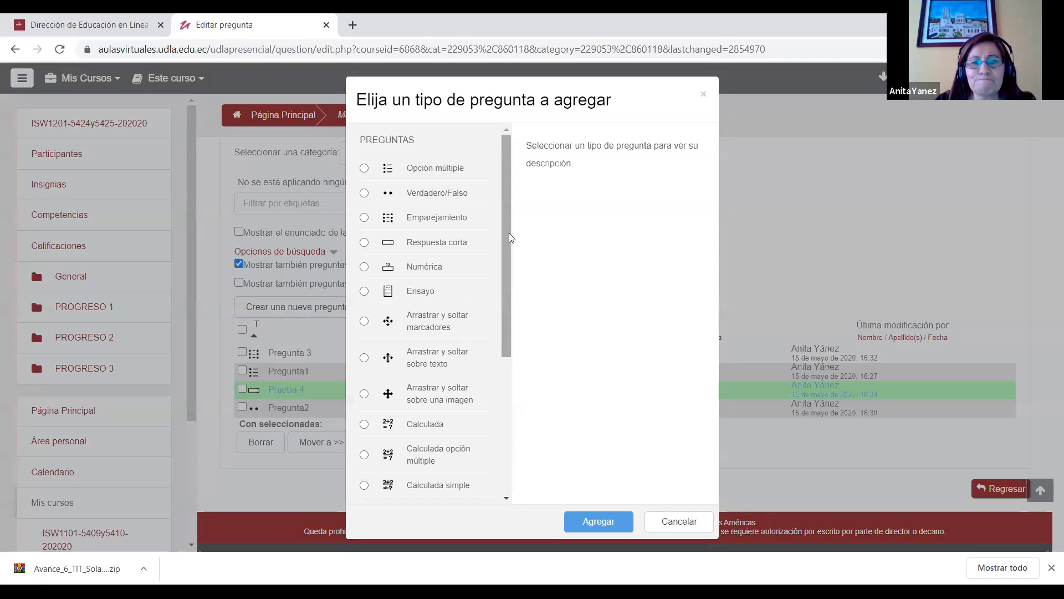
left_click_drag(509, 233, 508, 265)
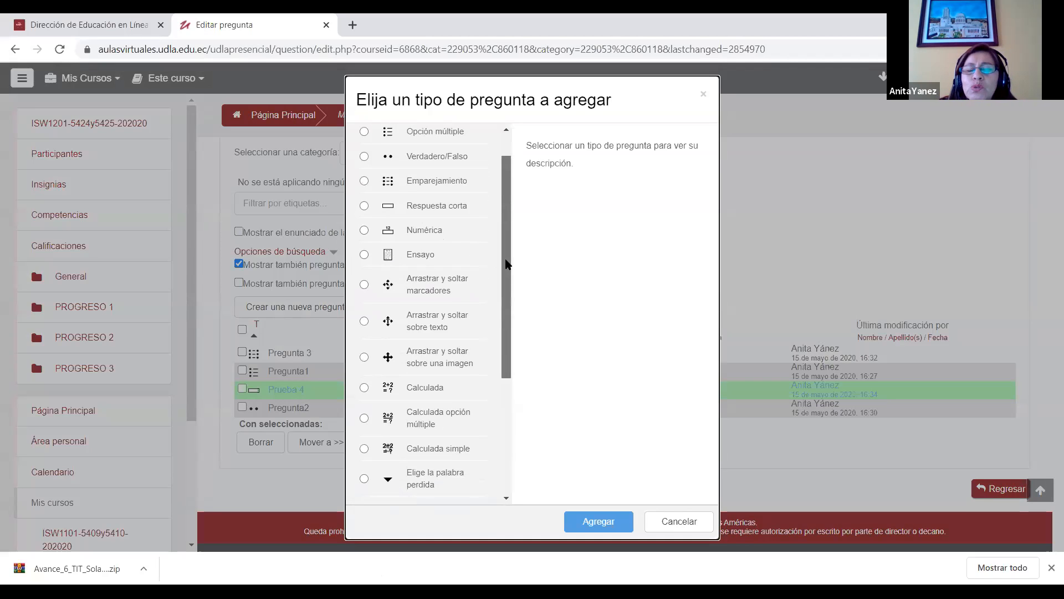
left_click_drag(504, 260, 508, 283)
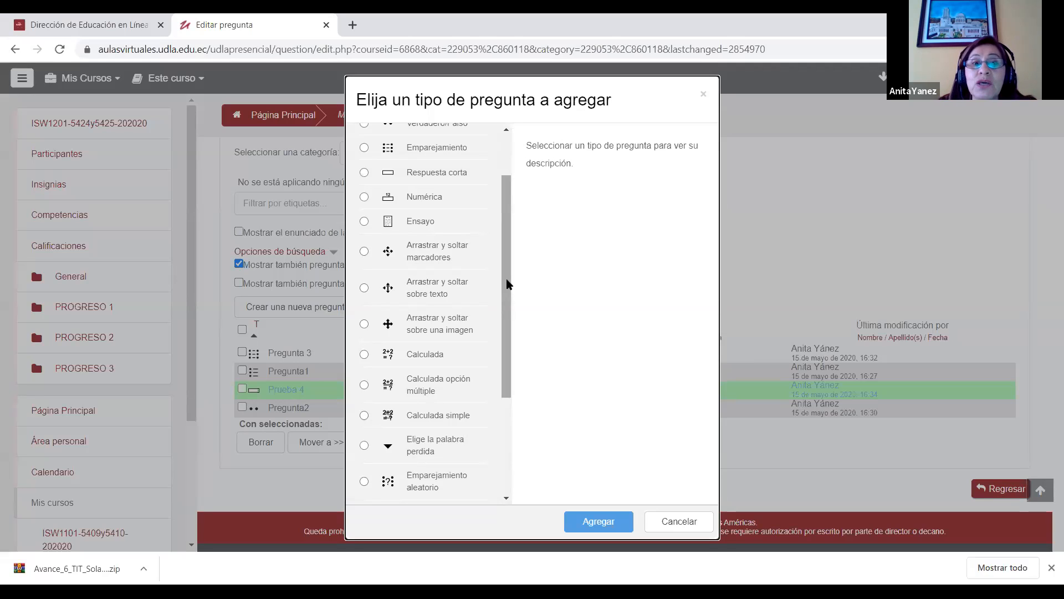
left_click(402, 225)
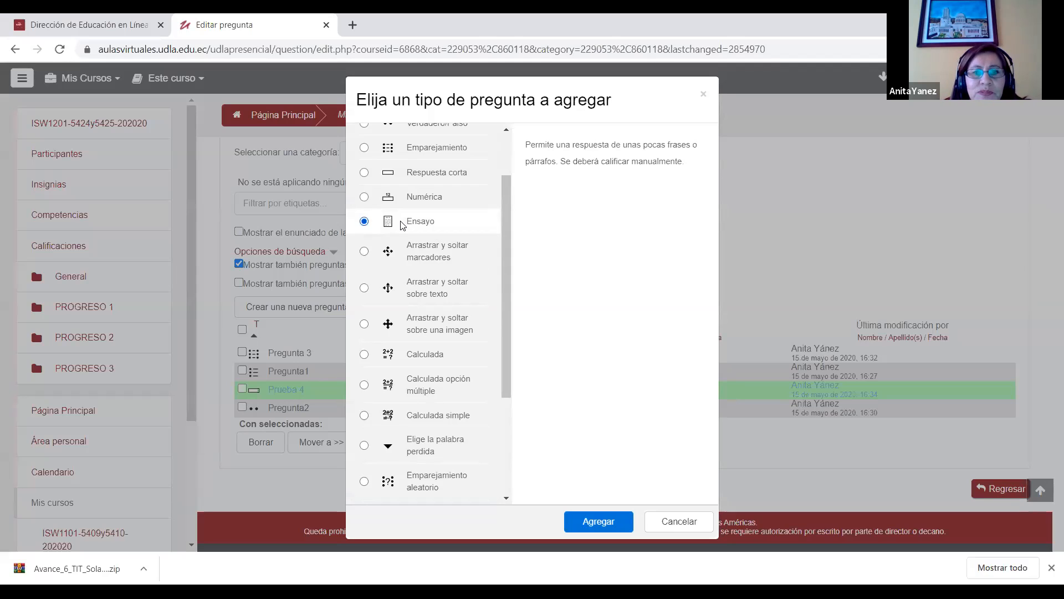
left_click(420, 254)
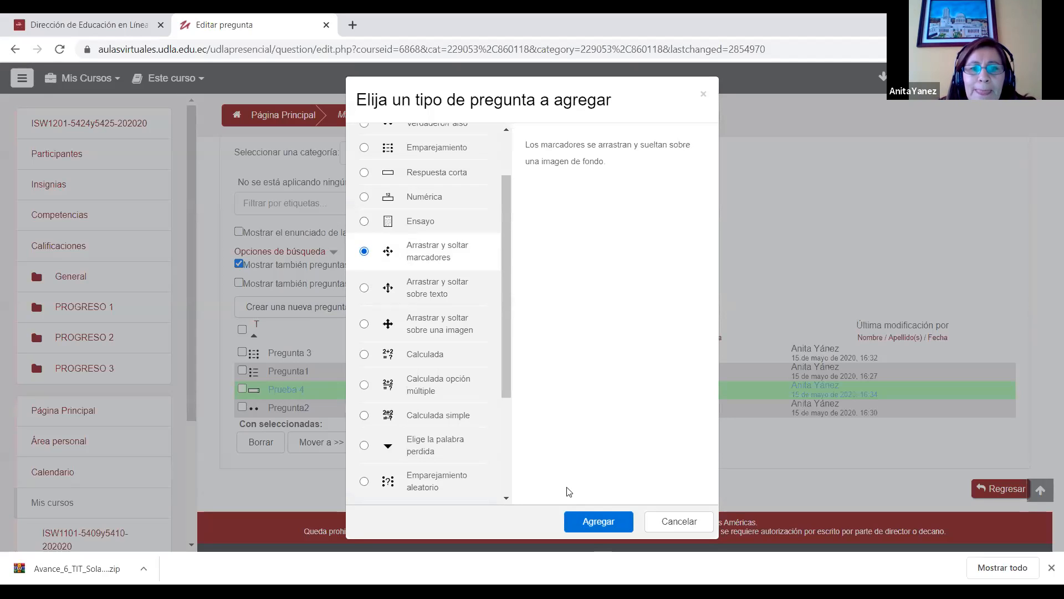
left_click(596, 521)
Step: Name the drag-and-drop markers question "Pregunta 5" and begin editing its statement
left_click(532, 397)
type("Pregunta")
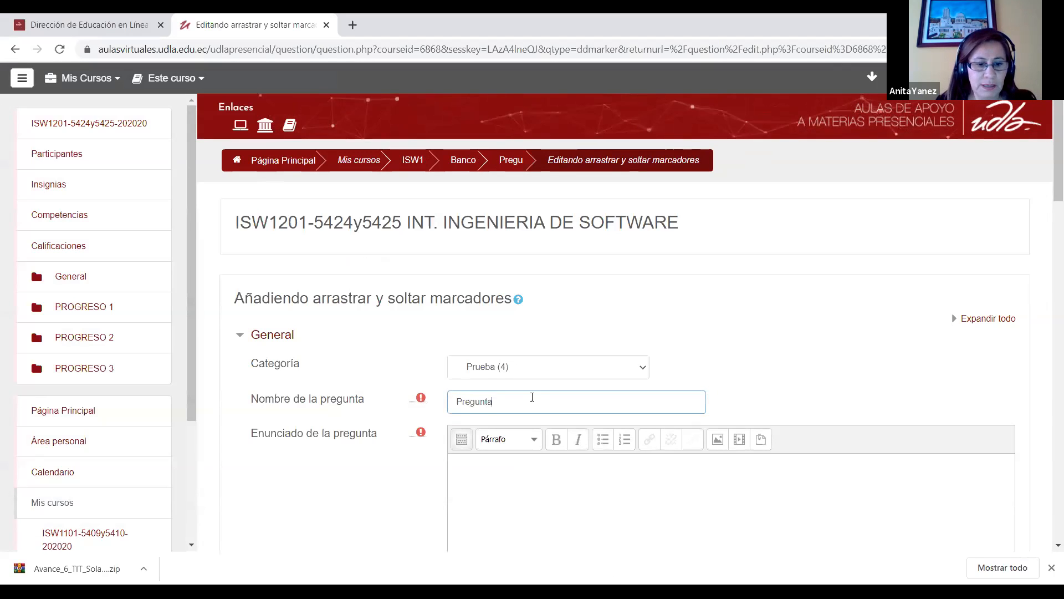
type("5")
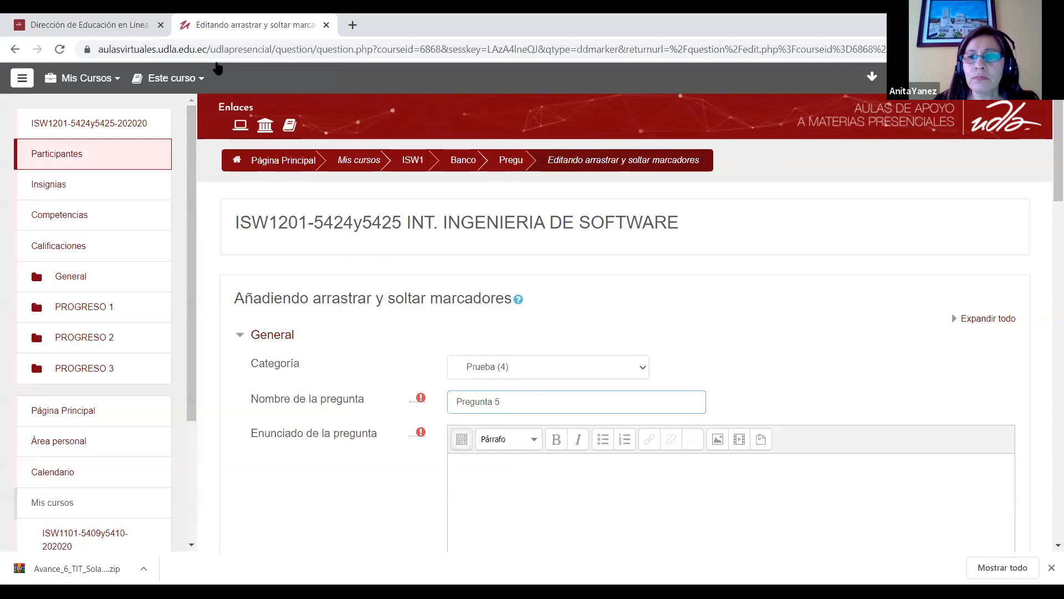
scroll(455, 307, "down", 3)
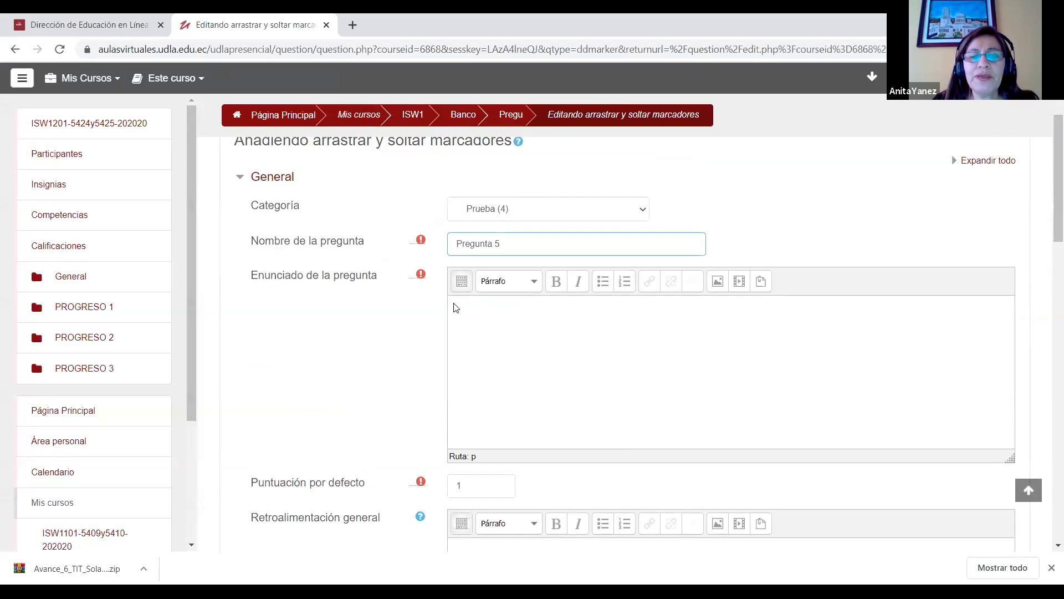
mouse_move(1048, 231)
left_mouse_down()
mouse_move(1047, 357)
mouse_move(1047, 231)
left_mouse_up()
left_click(482, 293)
type("E")
key("BackSpace")
type("S")
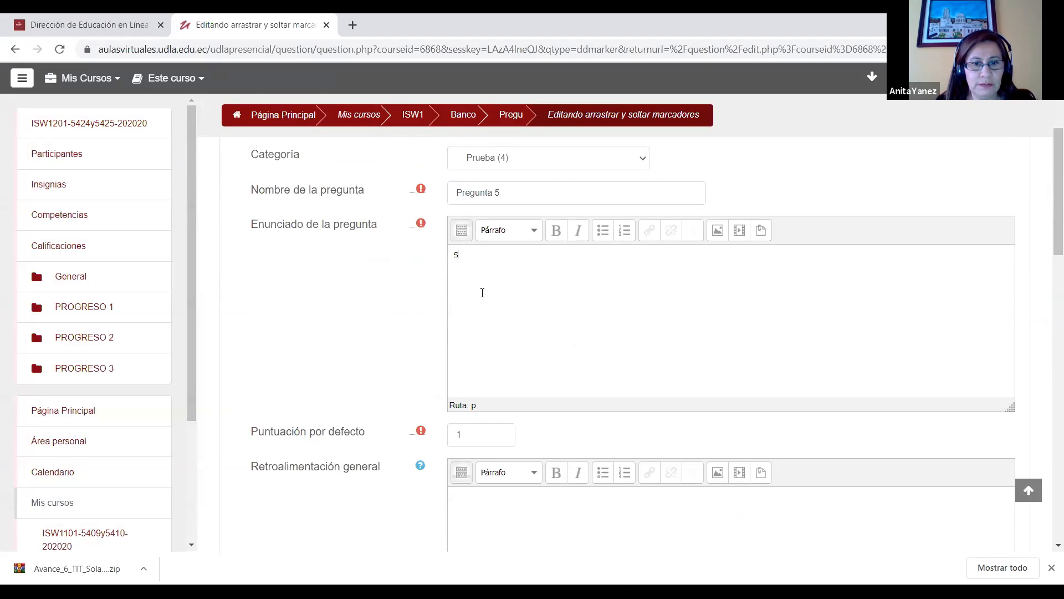
type("elecciona")
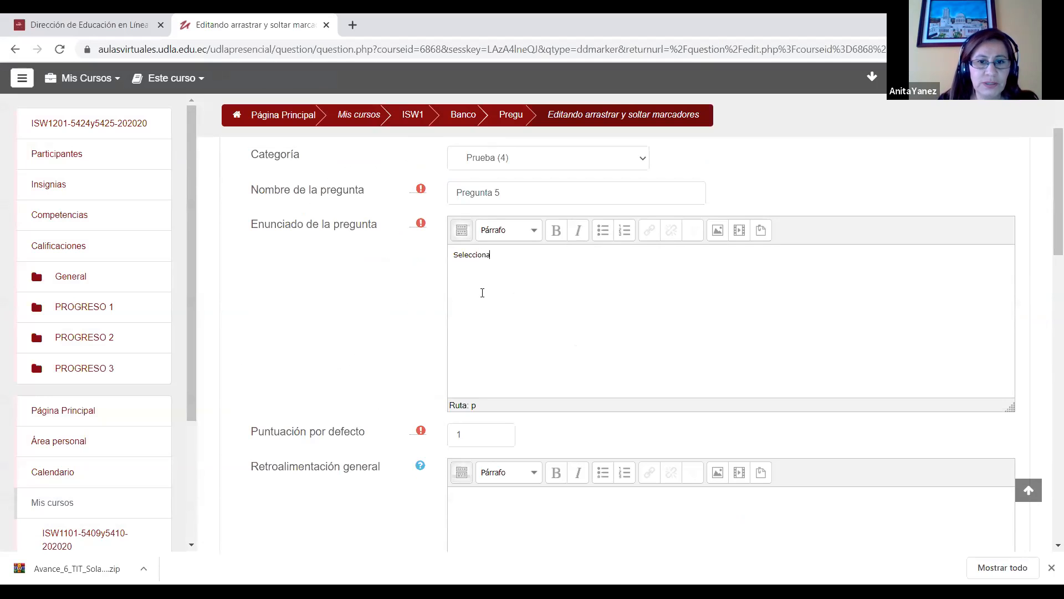
key("BackSpace")
key("BackSpace")
key("BackSpace")
key("BackSpace")
key("BackSpace")
key("BackSpace")
key("BackSpace")
key("BackSpace")
key("BackSpace")
key("BackSpace")
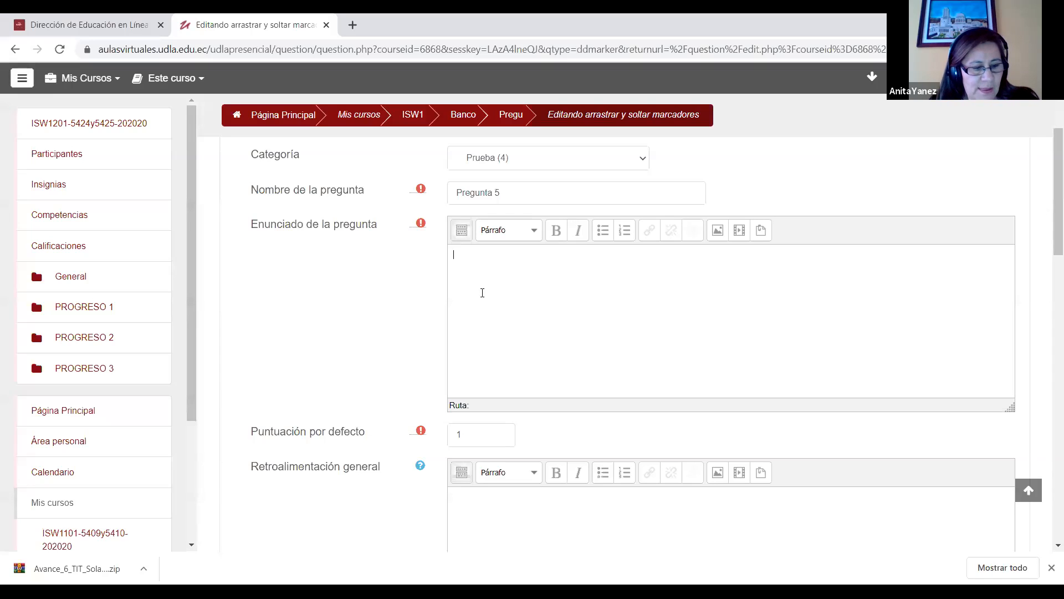
Step: Enter "Ubica las partes de la computadora" as the statement of Pregunta 5
type("Ubica las par")
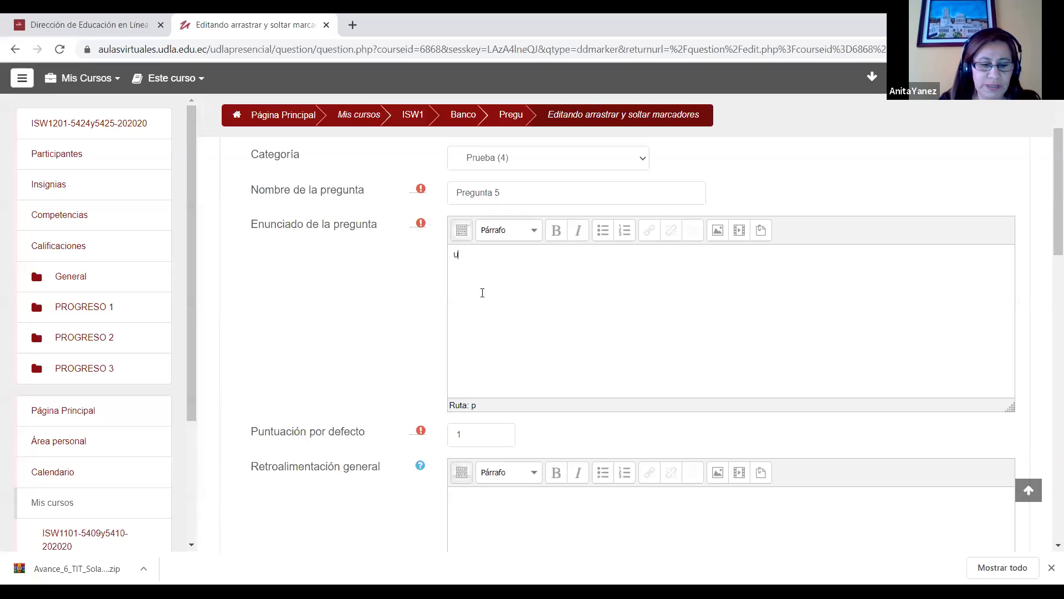
type("tes de la comp")
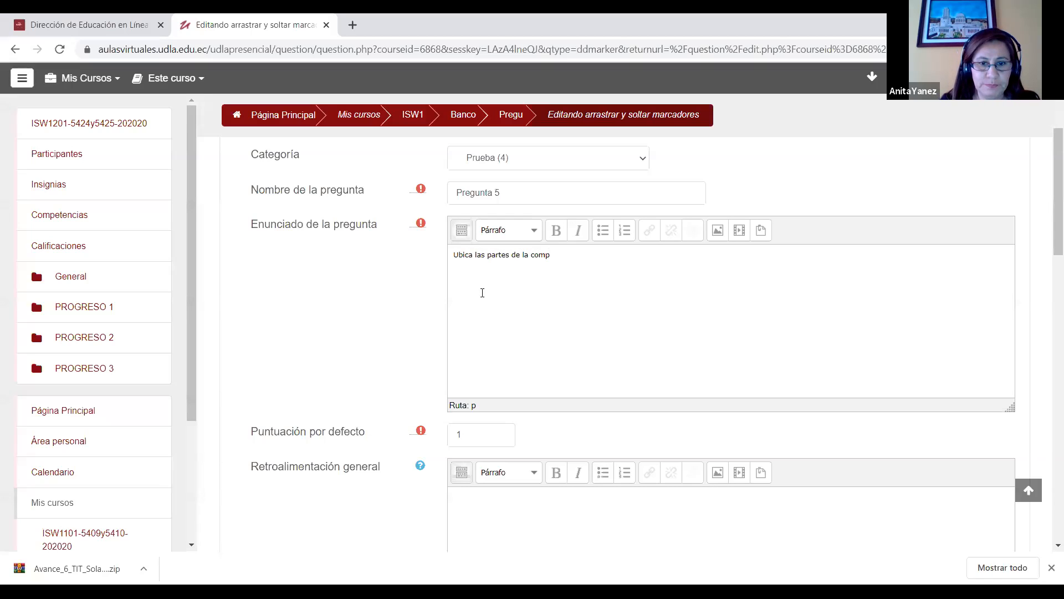
type("utadora")
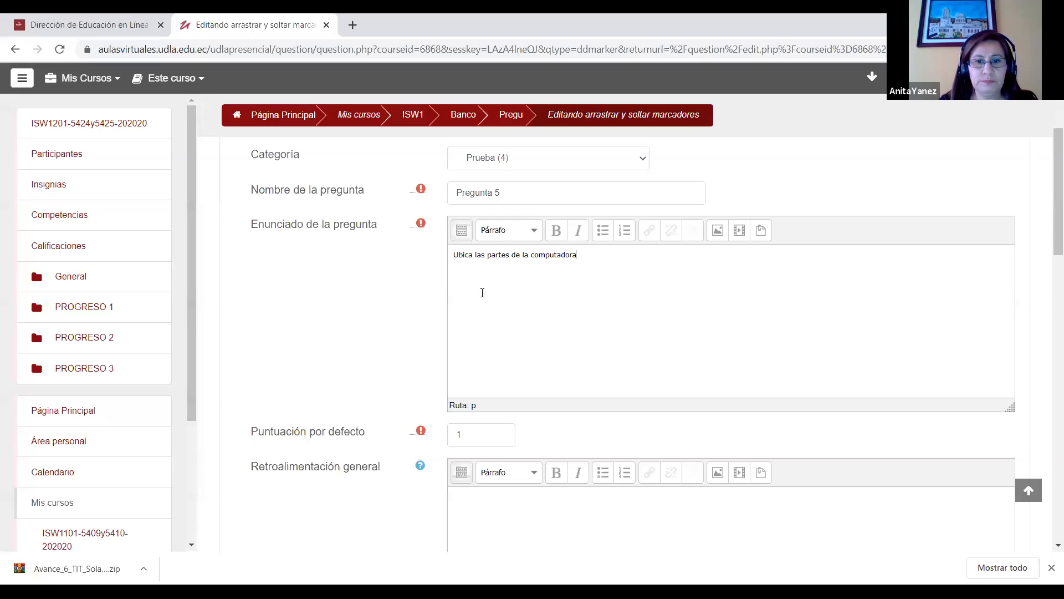
Step: Expand the question's markers section and label the first three markers "Monitor", "CPU" and "Teclado"
left_click_drag(1047, 214, 1046, 345)
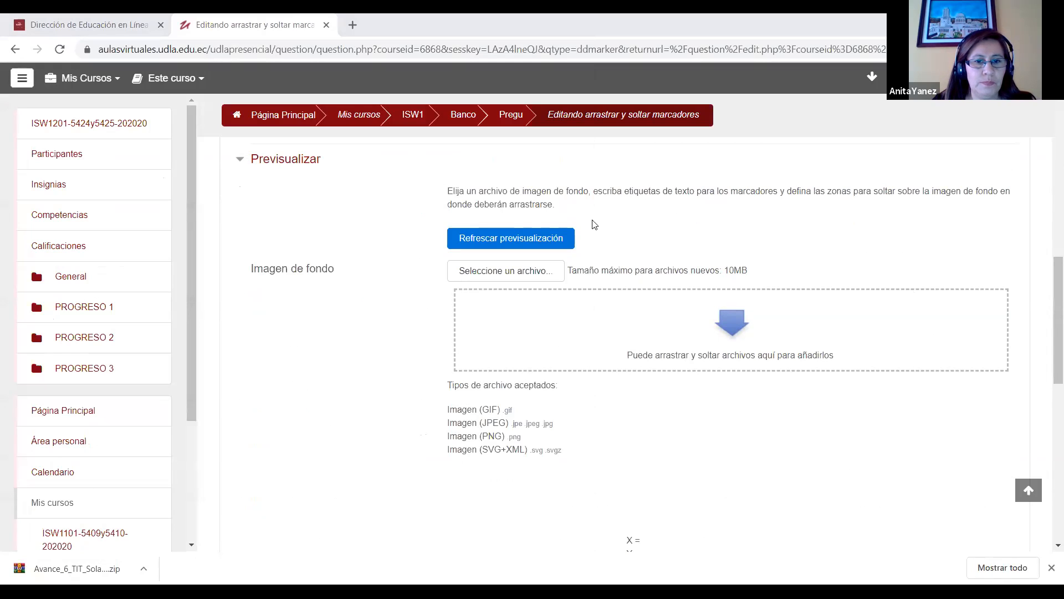
left_click_drag(1053, 266, 1047, 331)
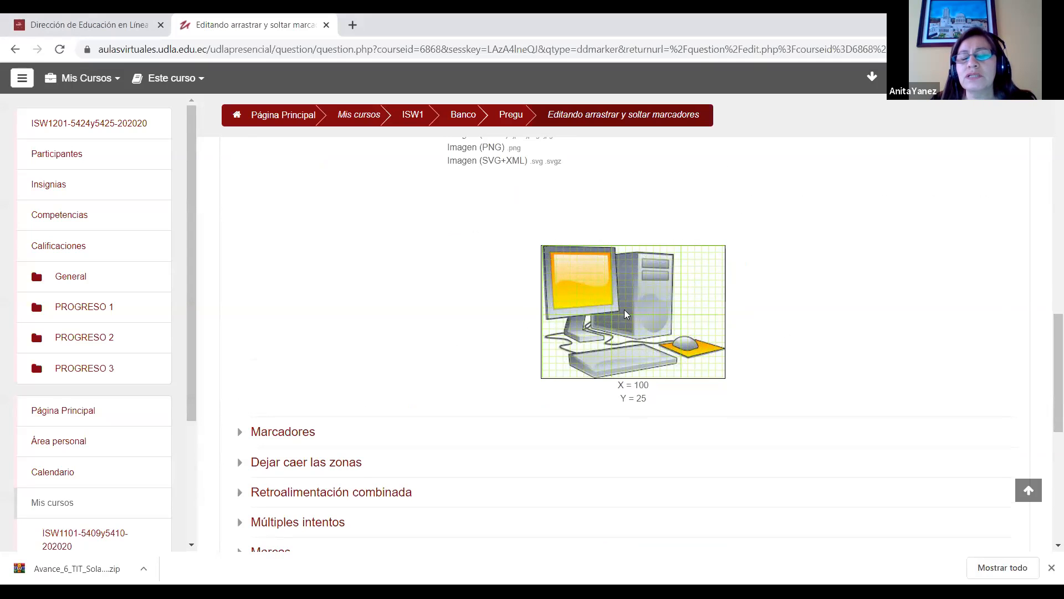
scroll(1046, 358, "down", 1)
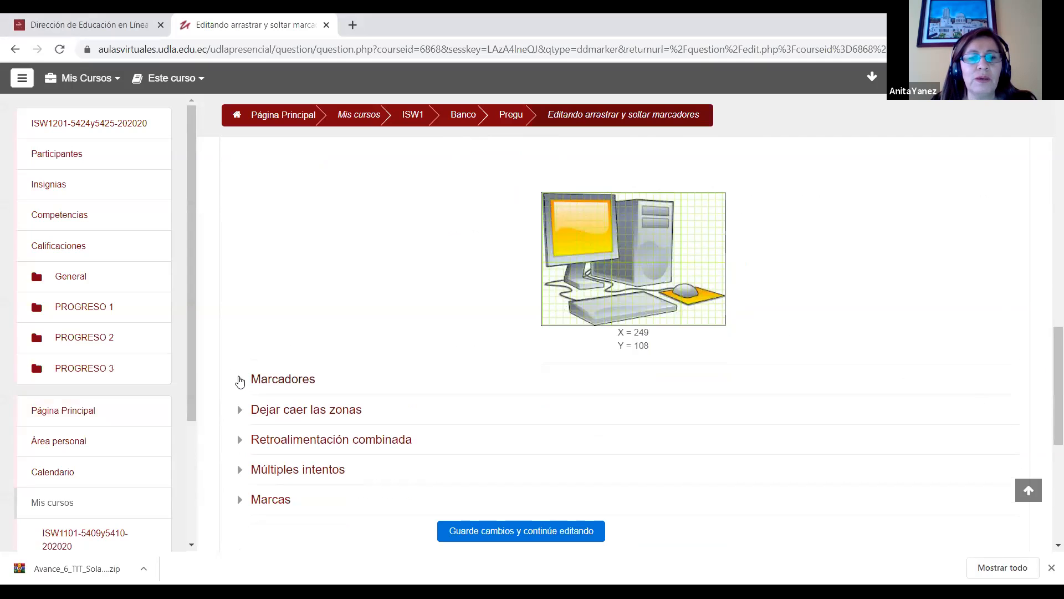
left_click(240, 381)
scroll(1046, 370, "down", 1)
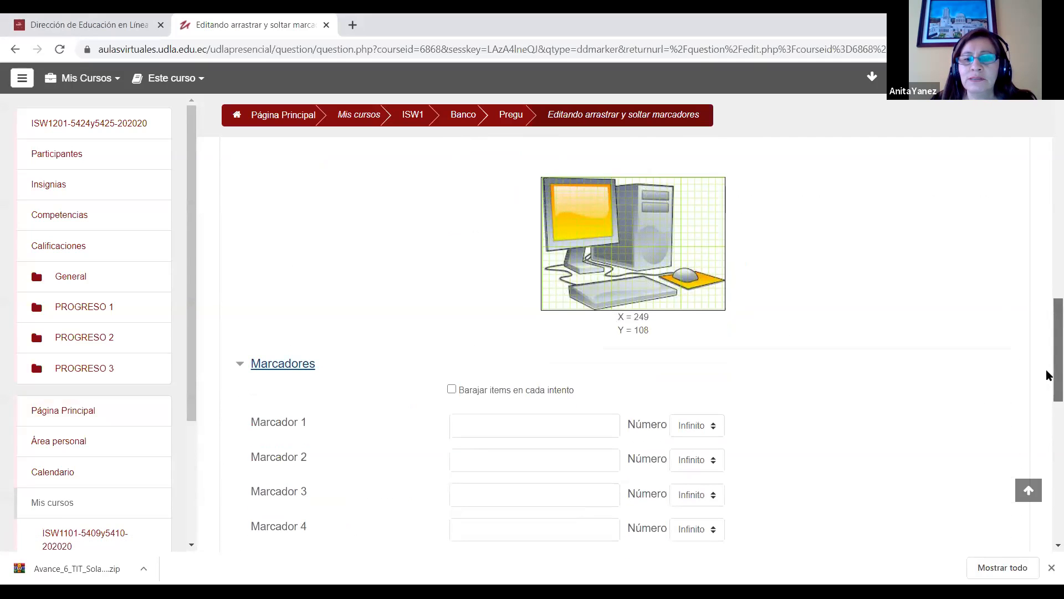
left_click(511, 428)
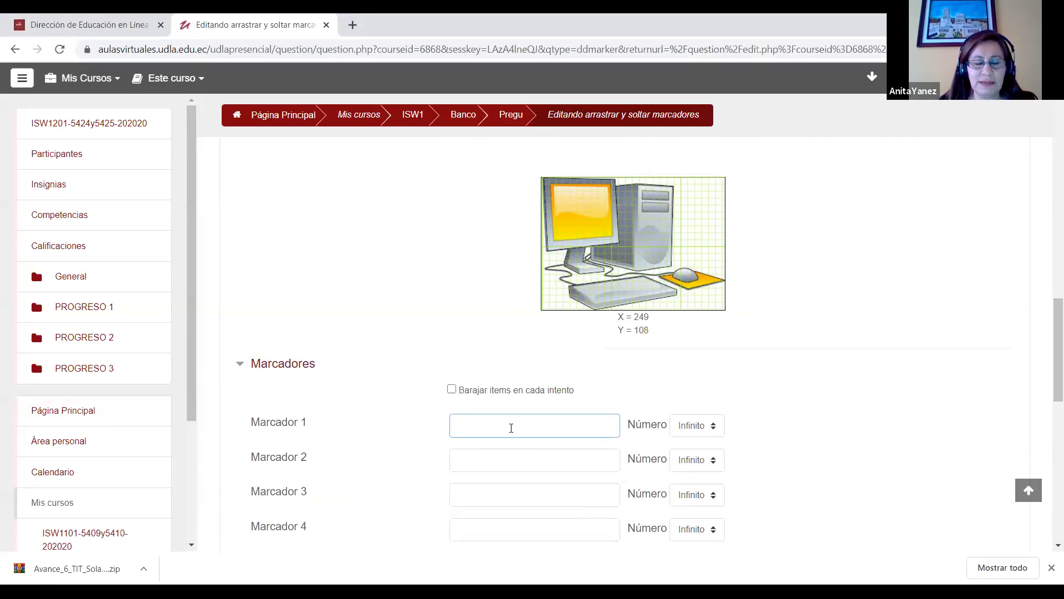
type("Monitos")
left_click(497, 456)
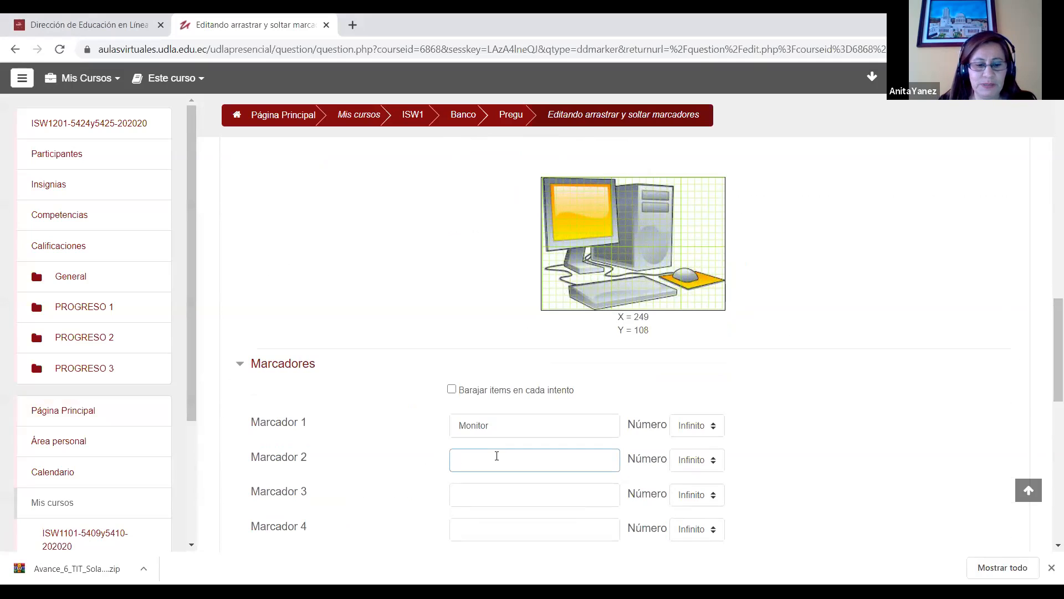
type("CPU")
left_click(492, 495)
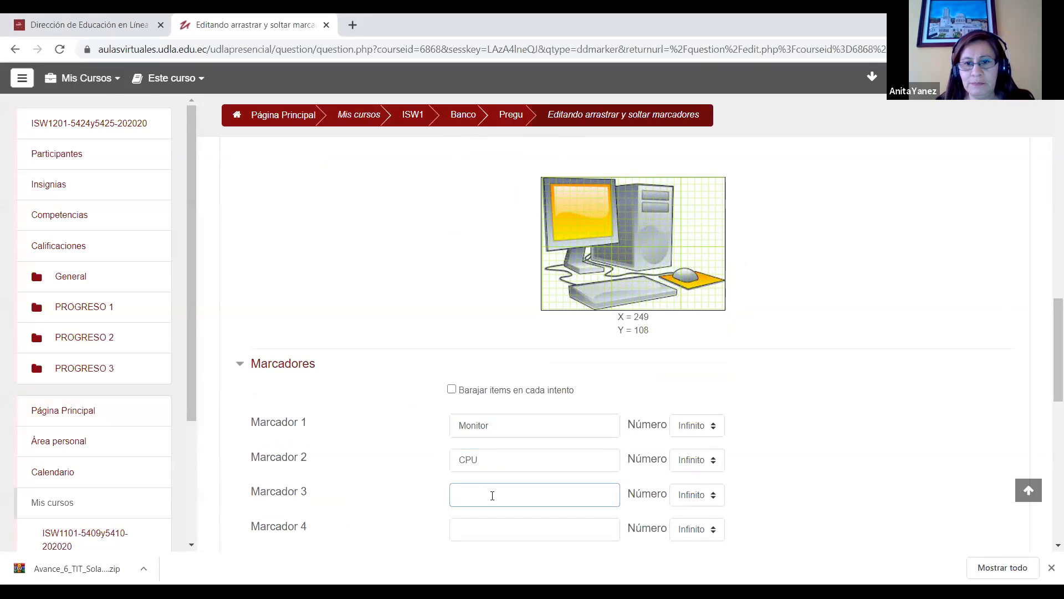
type("Teclado")
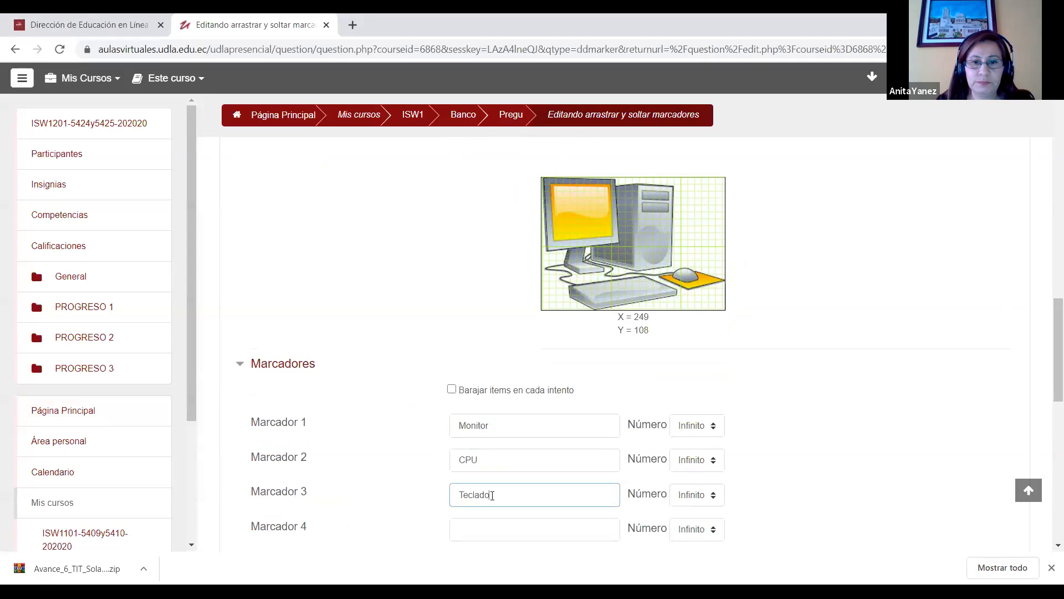
Step: Limit each of the Monitor, CPU and Teclado markers to 1 use
scroll(1047, 355, "down", 2)
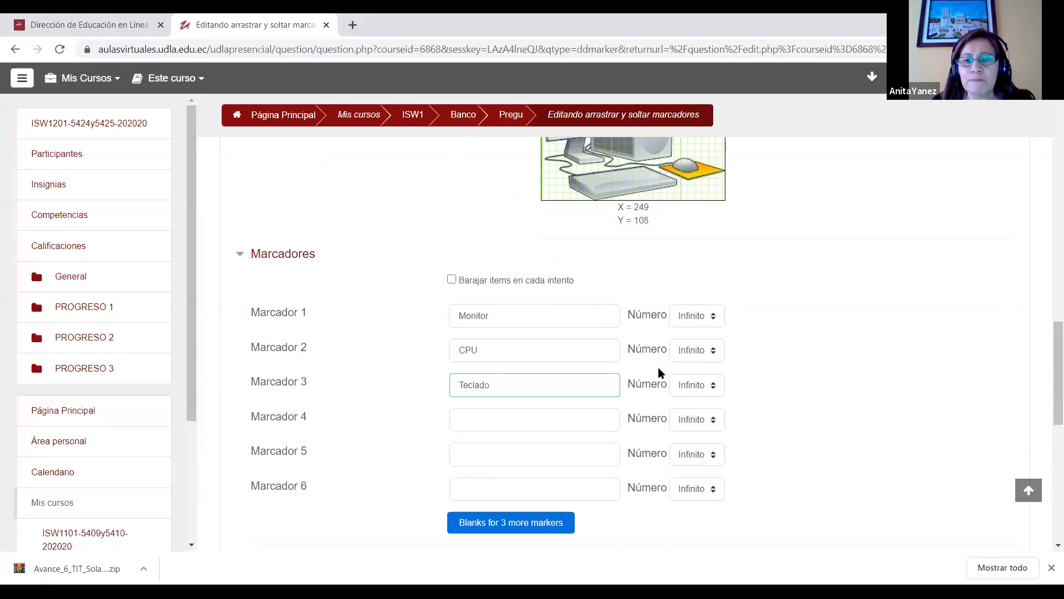
left_click(689, 316)
left_click(688, 343)
left_click(689, 350)
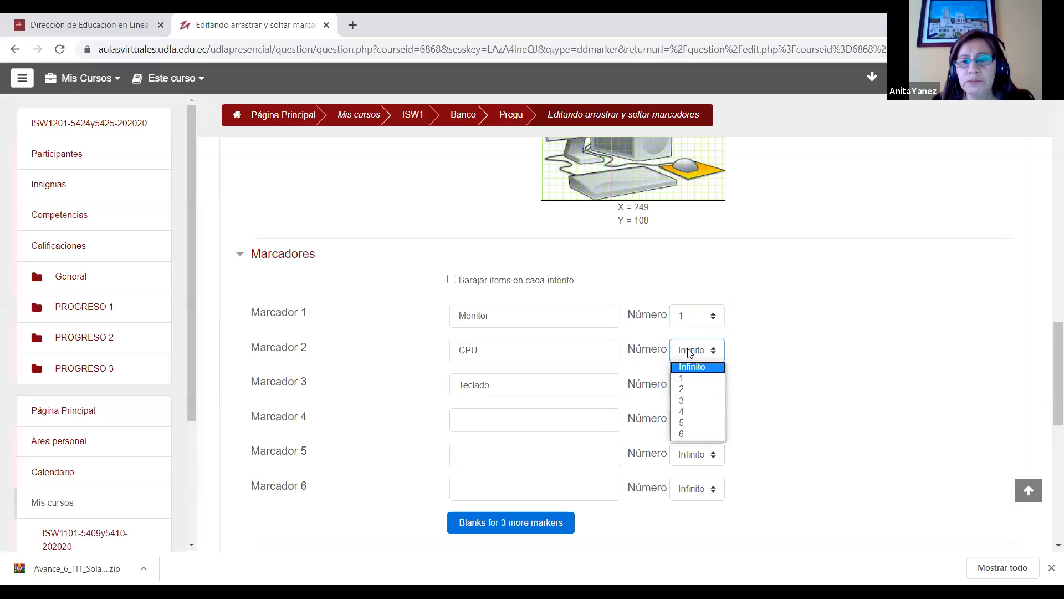
left_click(689, 379)
left_click(689, 385)
left_click(689, 412)
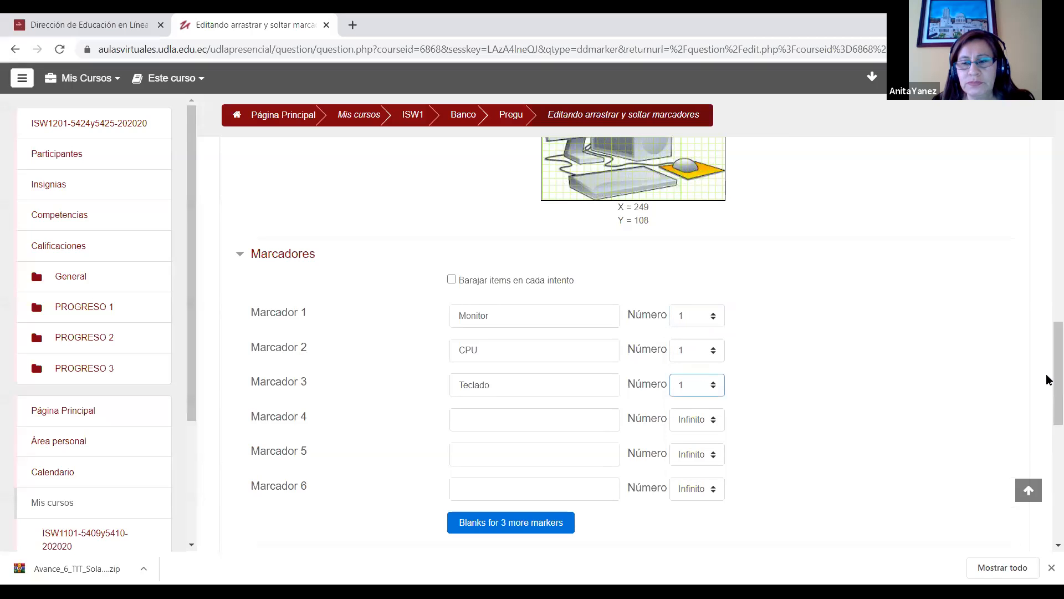
Step: Expand the drop zones, locate the monitor on the background image and start drop zone 1's coordinates with "6,8;"
mouse_move(1048, 385)
left_mouse_down()
mouse_move(1048, 344)
mouse_move(1047, 397)
left_mouse_up()
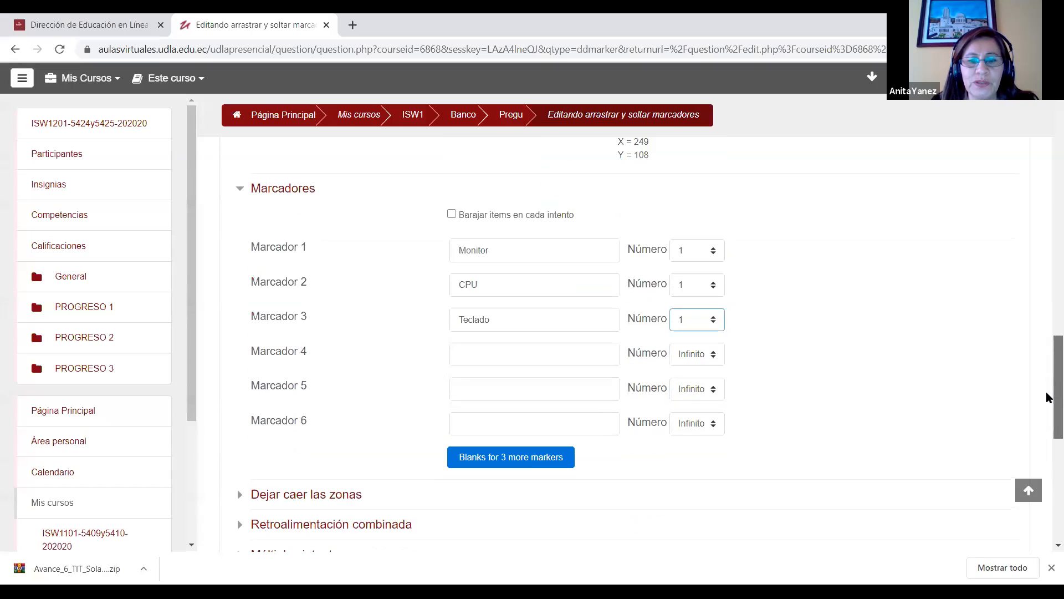
left_click(306, 495)
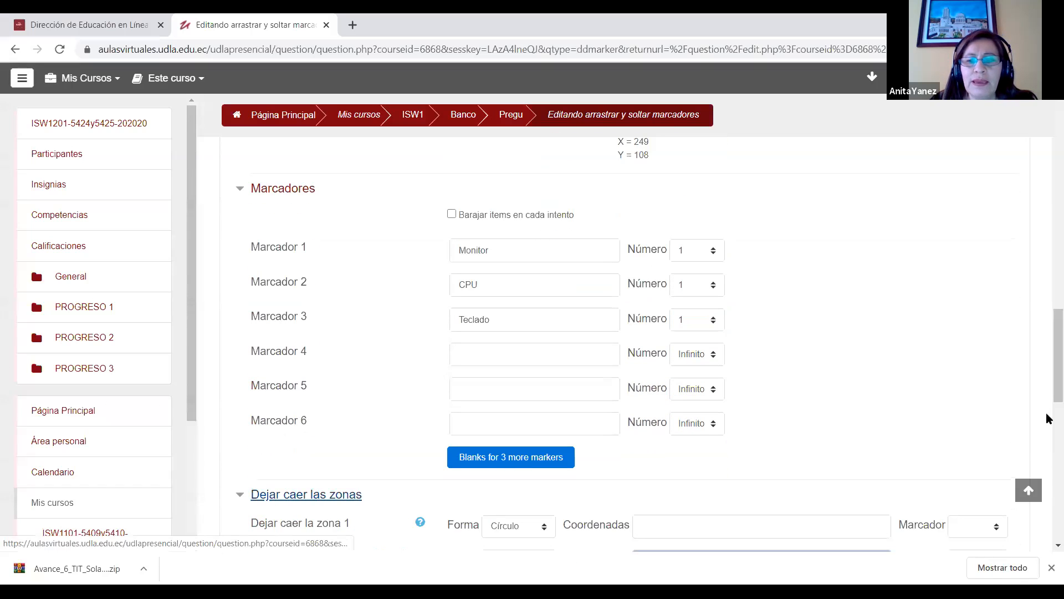
left_click_drag(1048, 380, 1046, 325)
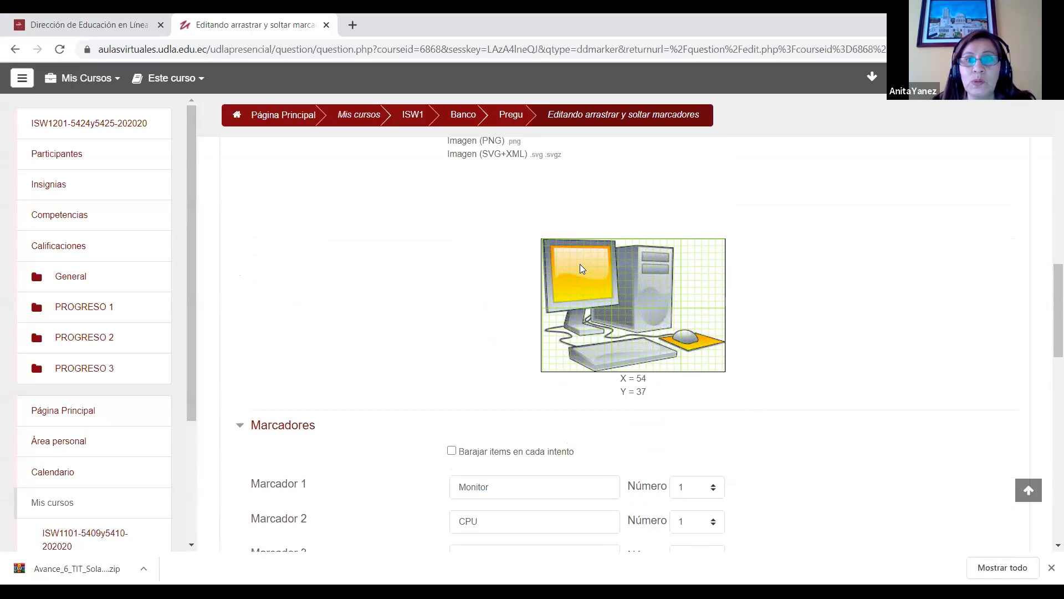
mouse_move(1050, 297)
left_mouse_down()
mouse_move(1050, 359)
mouse_move(1046, 290)
left_mouse_up()
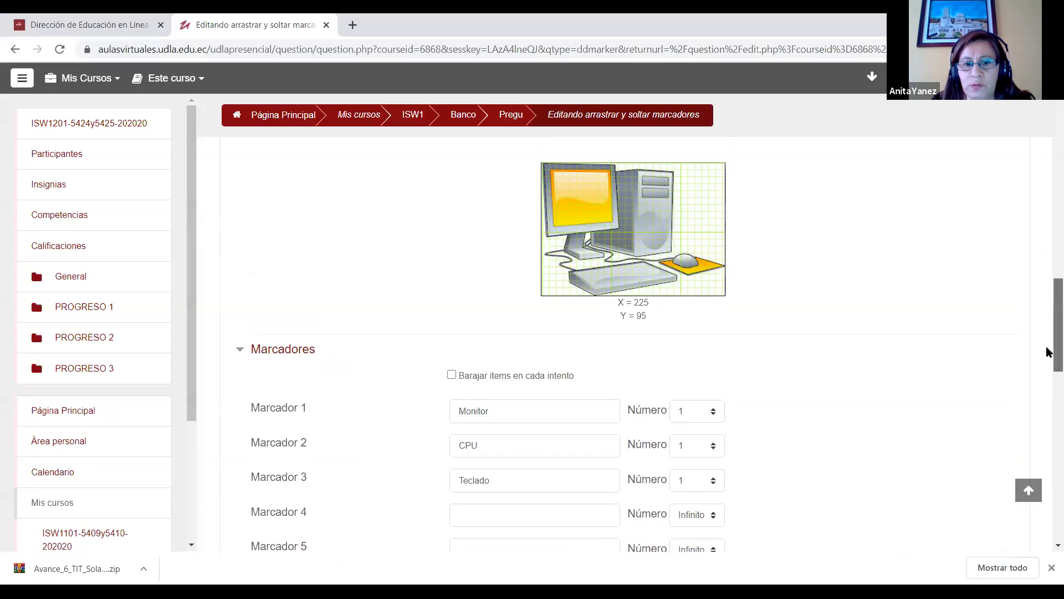
scroll(866, 472, "down", 5)
left_click(674, 416)
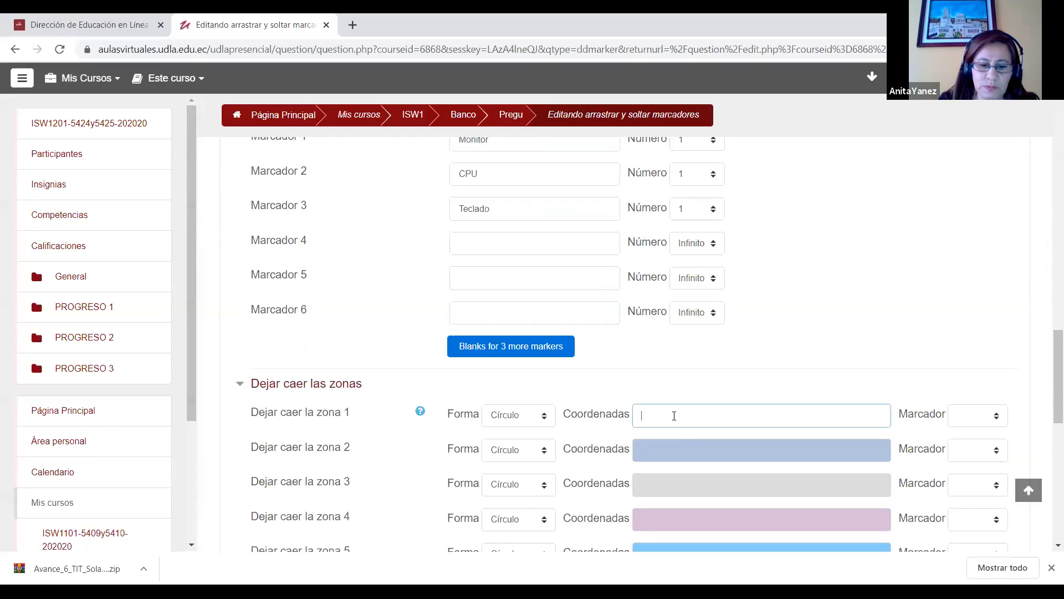
type("6,8")
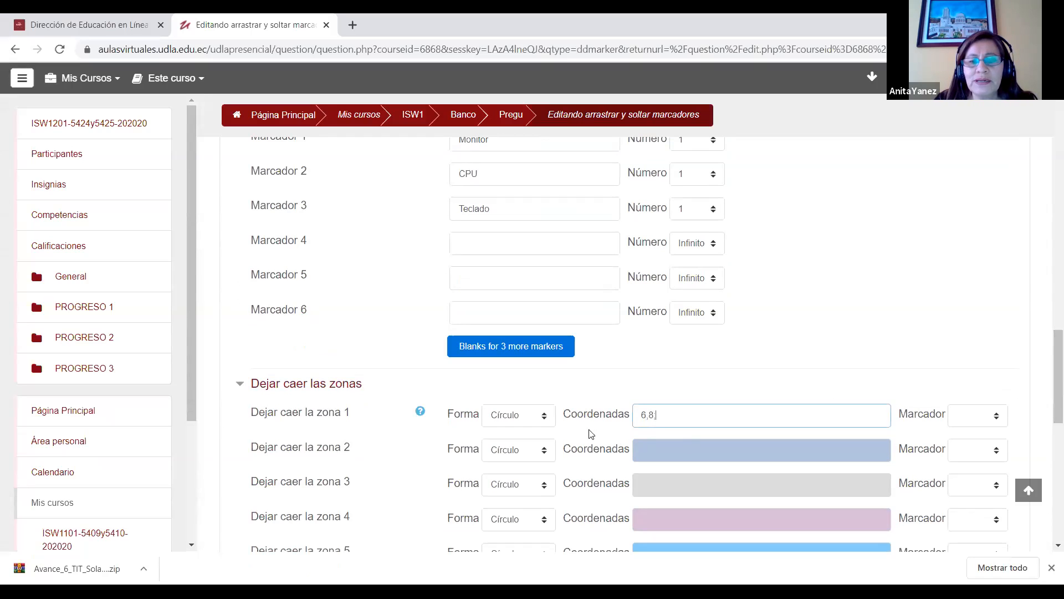
Step: Set drop zone 1's shape to Rectángulo and complete its coordinates as "6,8;97,94"
left_click(531, 422)
left_click(521, 453)
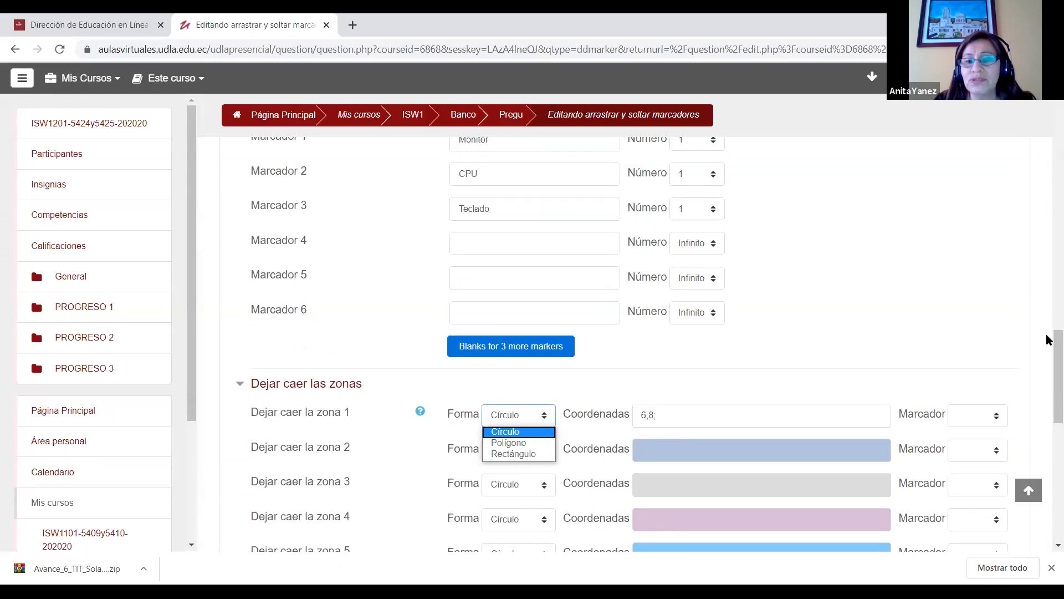
left_click_drag(1056, 367, 1055, 287)
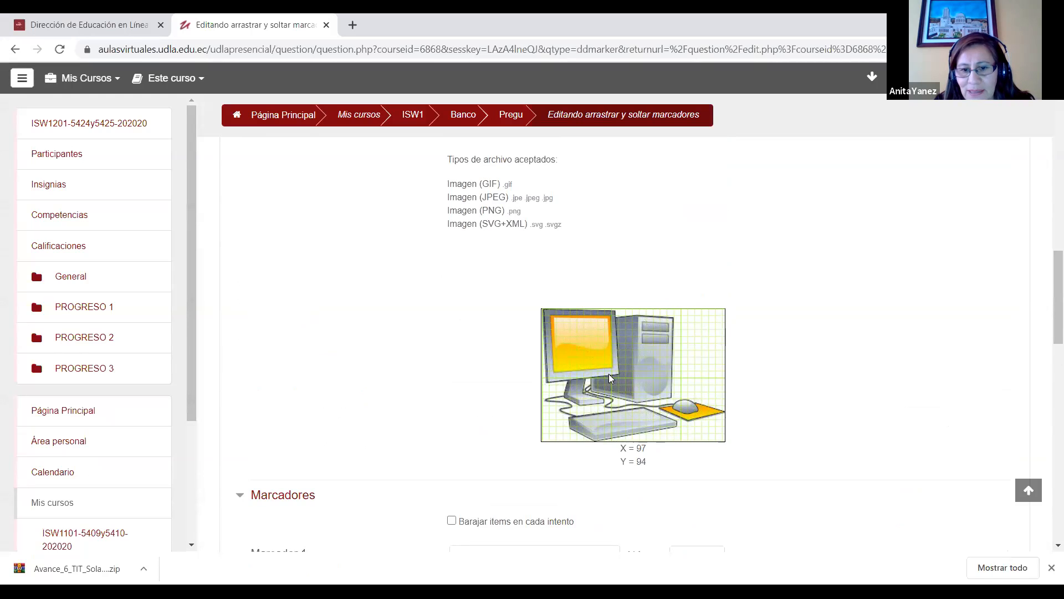
left_click_drag(1053, 285, 1053, 375)
left_click(740, 355)
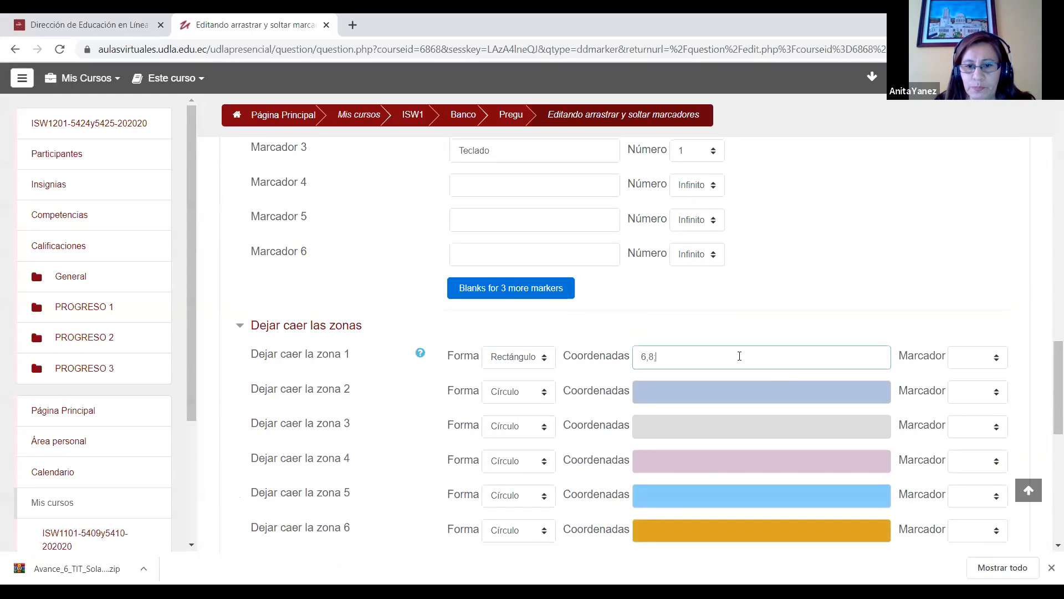
type("97,94")
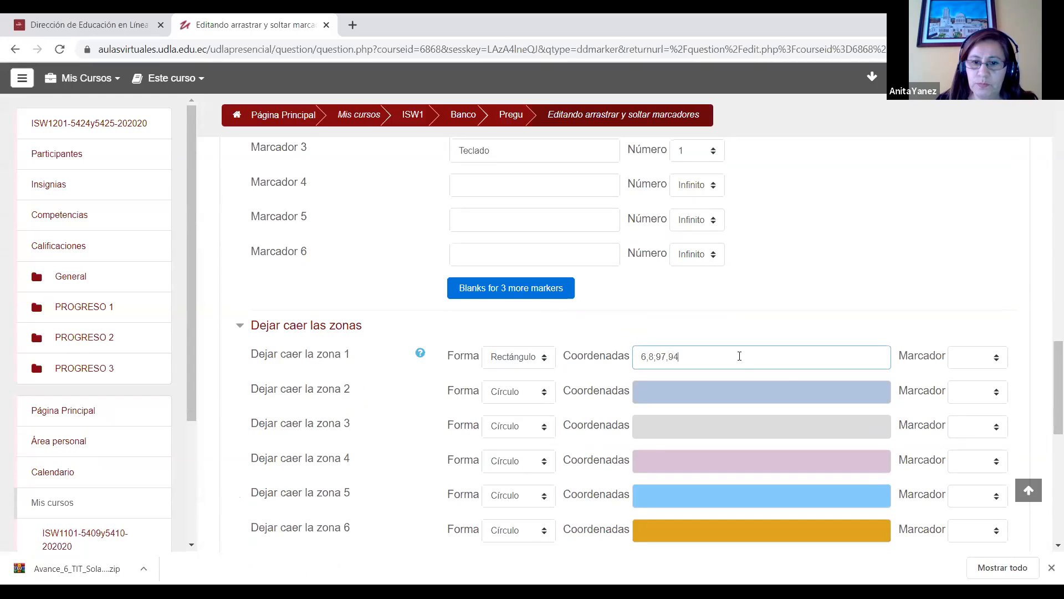
Step: Assign the marker Monitor to drop zone 1 and the marker CPU to drop zone 2
left_click(545, 396)
left_click(990, 359)
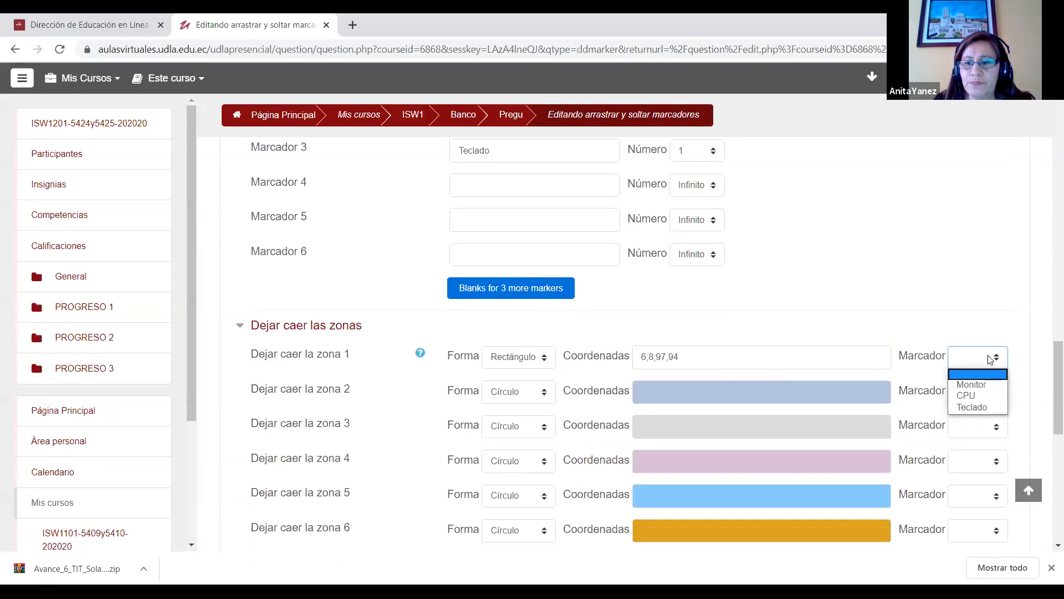
left_click(973, 384)
left_click(999, 392)
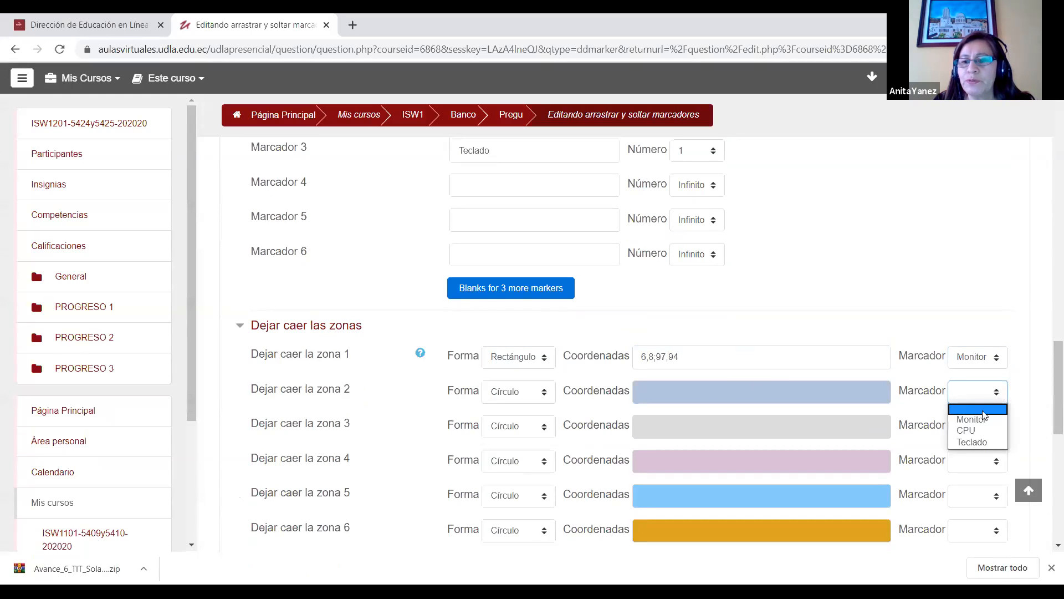
left_click(967, 430)
Step: Set drop zone 2's shape to Rectángulo, locate the CPU tower's upper corner on the background image and start the zone's coordinates with "106,7;"
left_click(519, 391)
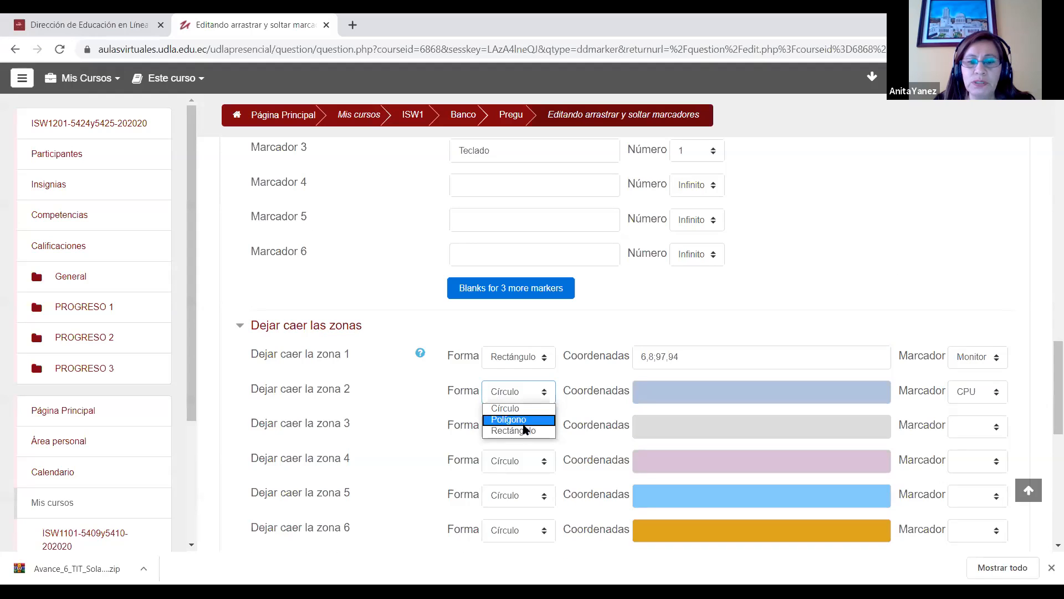
left_click(510, 431)
left_click_drag(1052, 357, 1049, 316)
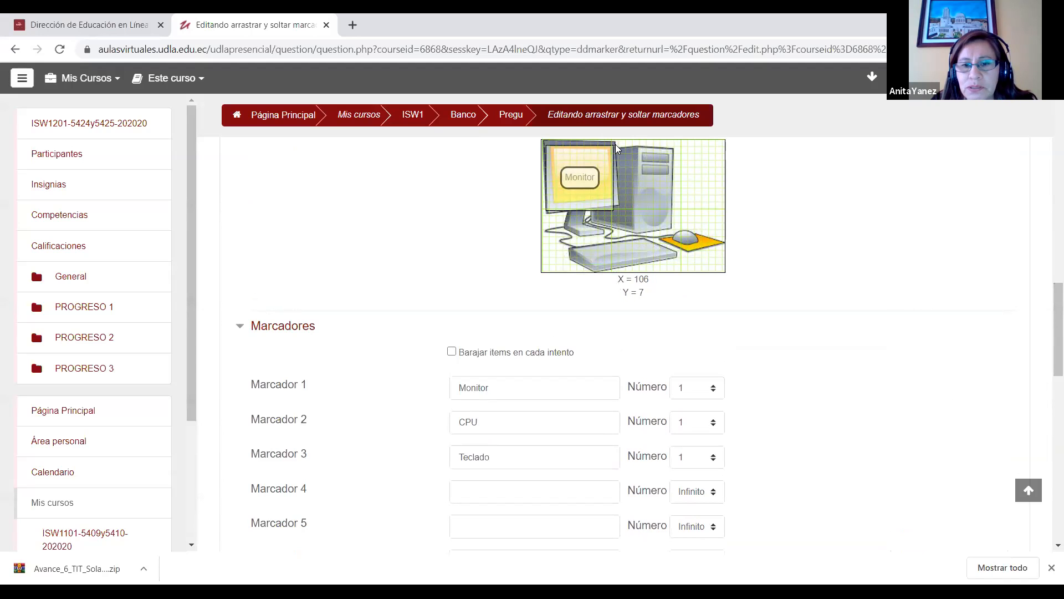
left_click_drag(1049, 356, 1053, 410)
left_click(648, 389)
type("106")
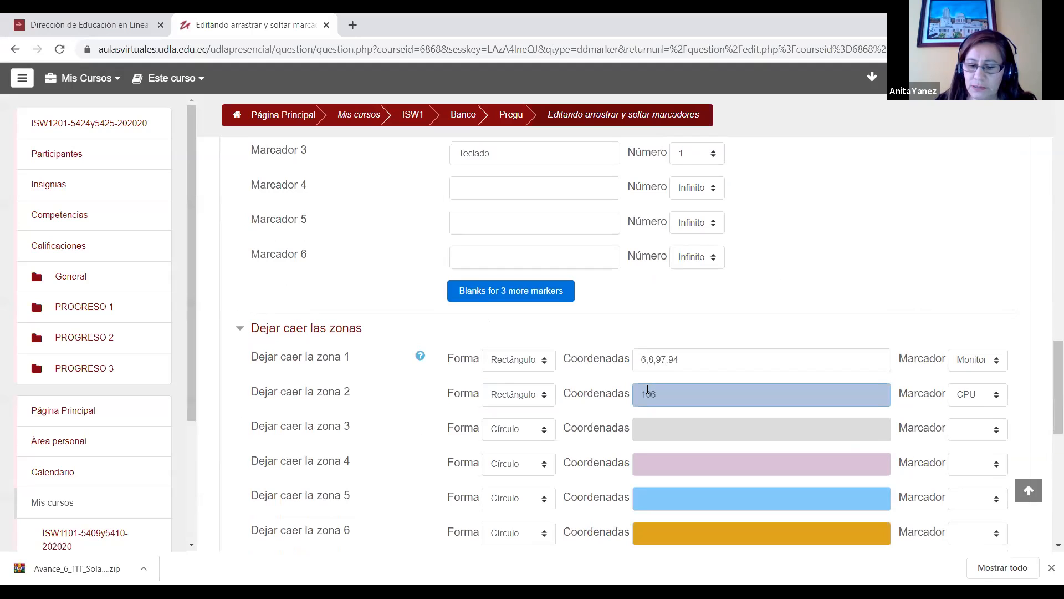
type(",7")
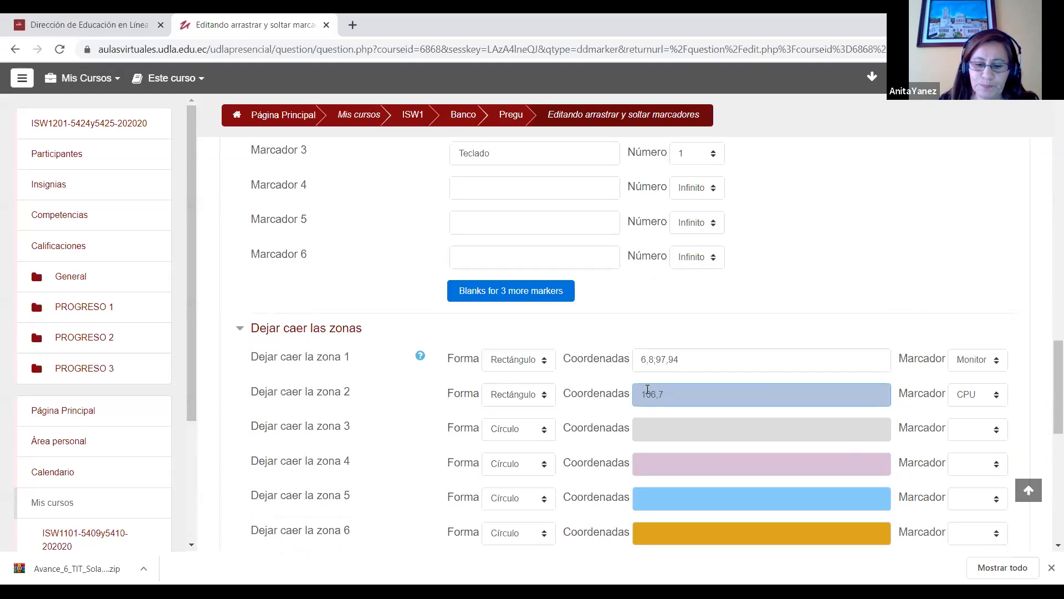
type(";")
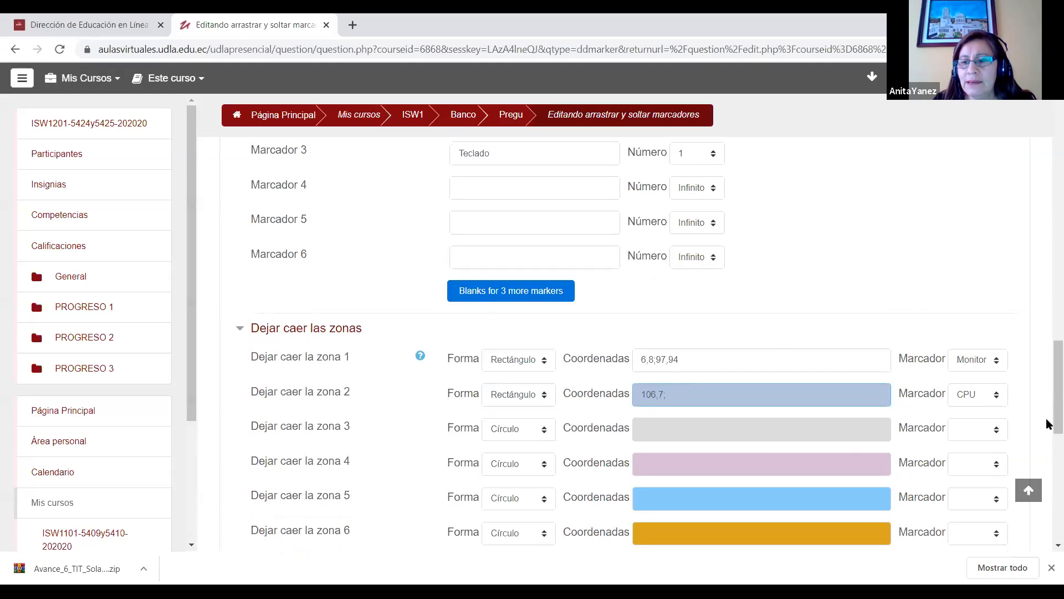
Step: Check the CPU tower's extent on the background image and complete drop zone 2's coordinates as "106,7;194,98"
scroll(1046, 419, "up", 4)
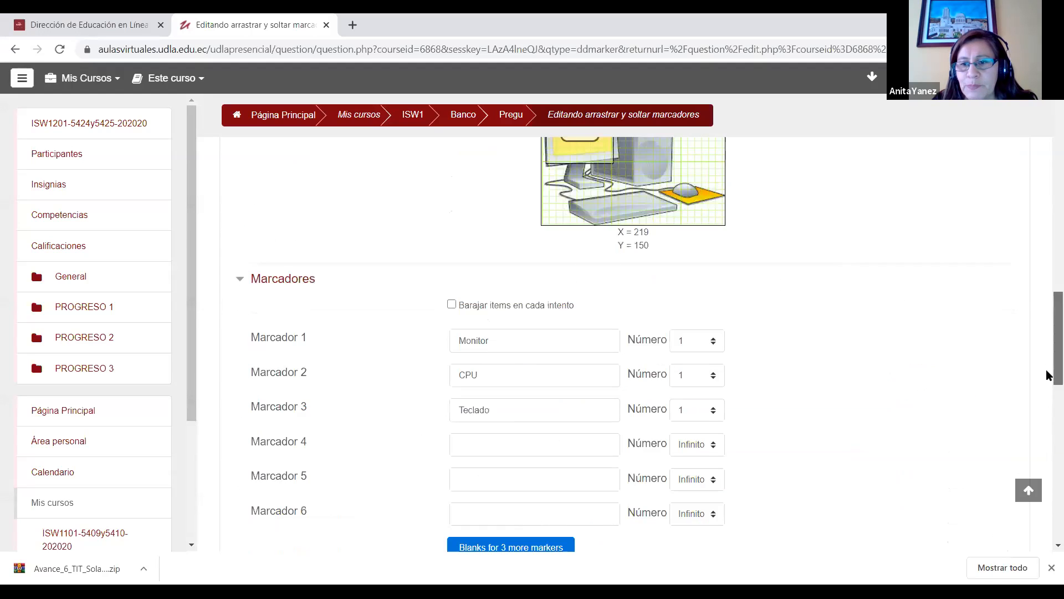
scroll(1046, 369, "up", 1)
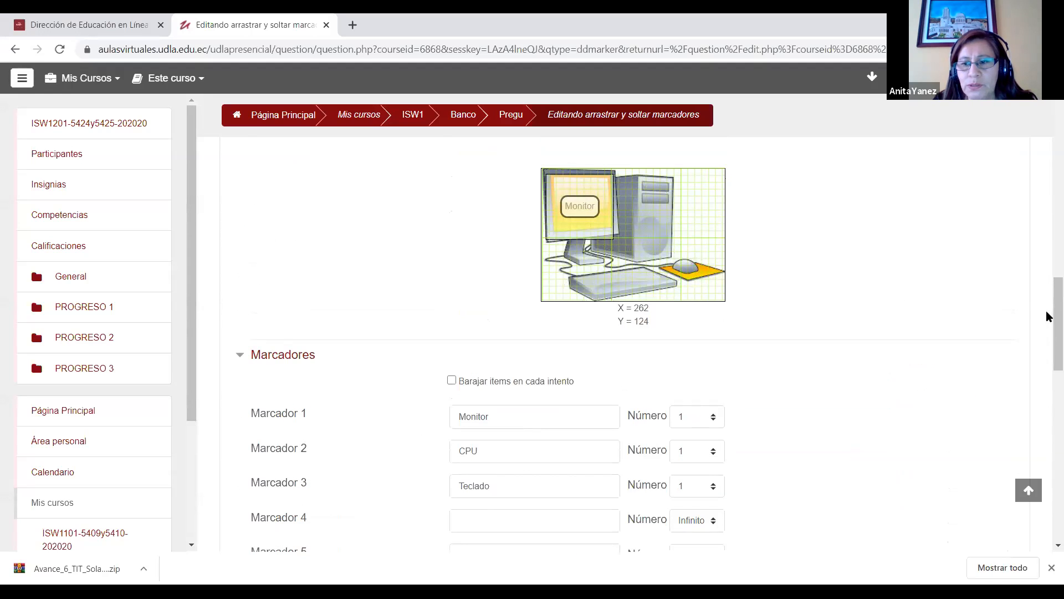
scroll(1046, 340, "down", 6)
type("94,98")
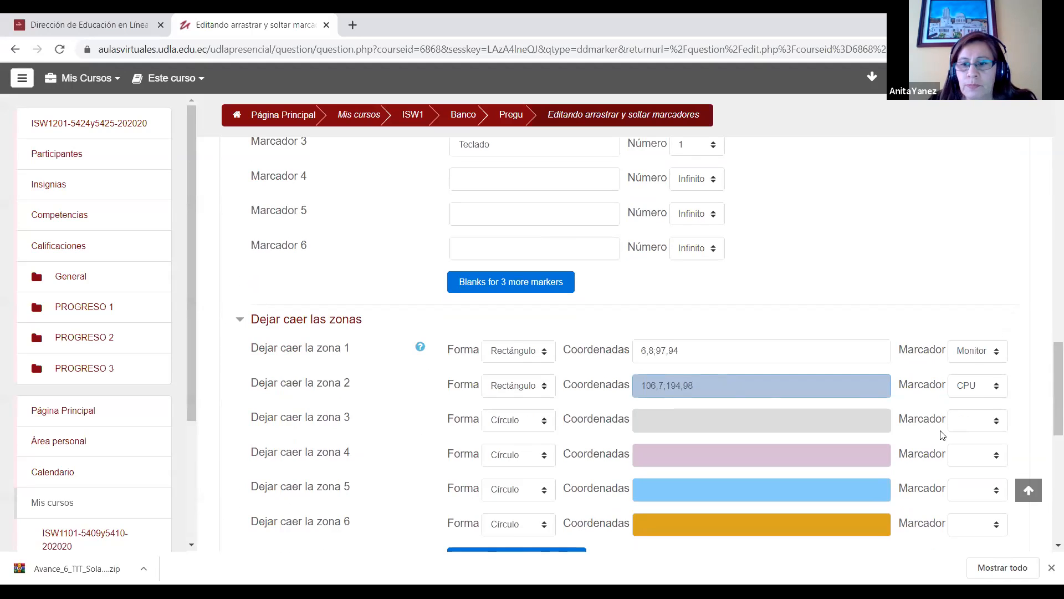
Step: Assign the marker Teclado to drop zone 3 and set its shape to Rectángulo
left_click(995, 425)
left_click(974, 471)
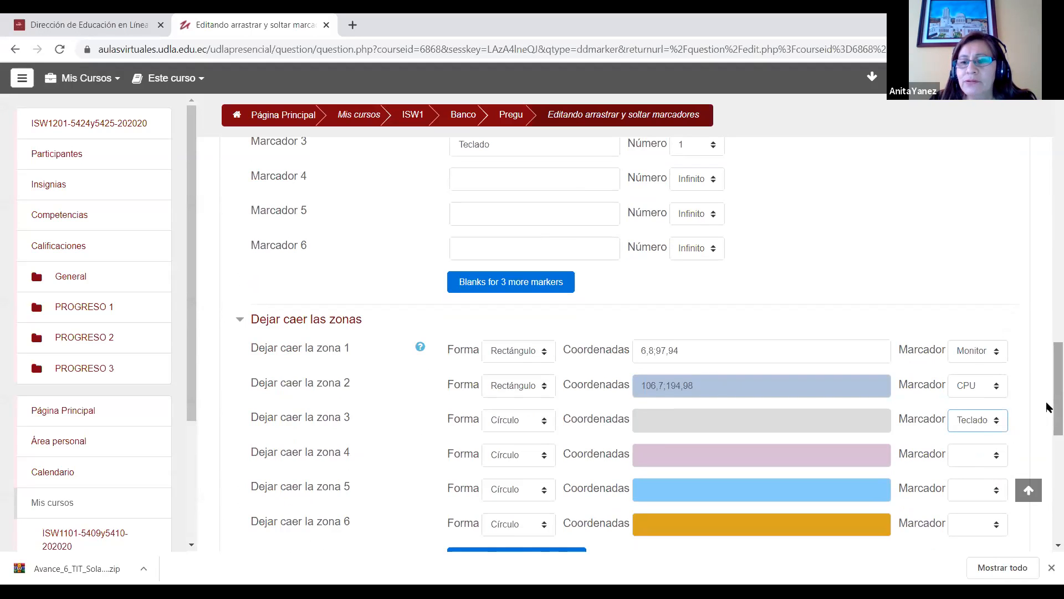
left_click(531, 424)
left_click(512, 460)
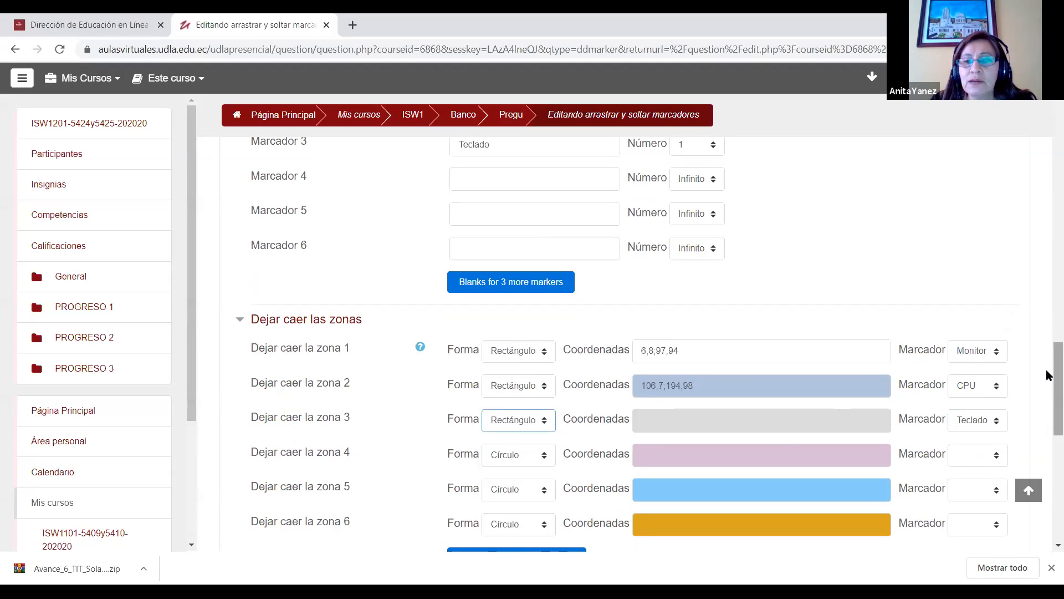
Step: Locate the keyboard on the background image and start drop zone 3's coordinates with "35,155"
left_click_drag(1046, 378, 1047, 324)
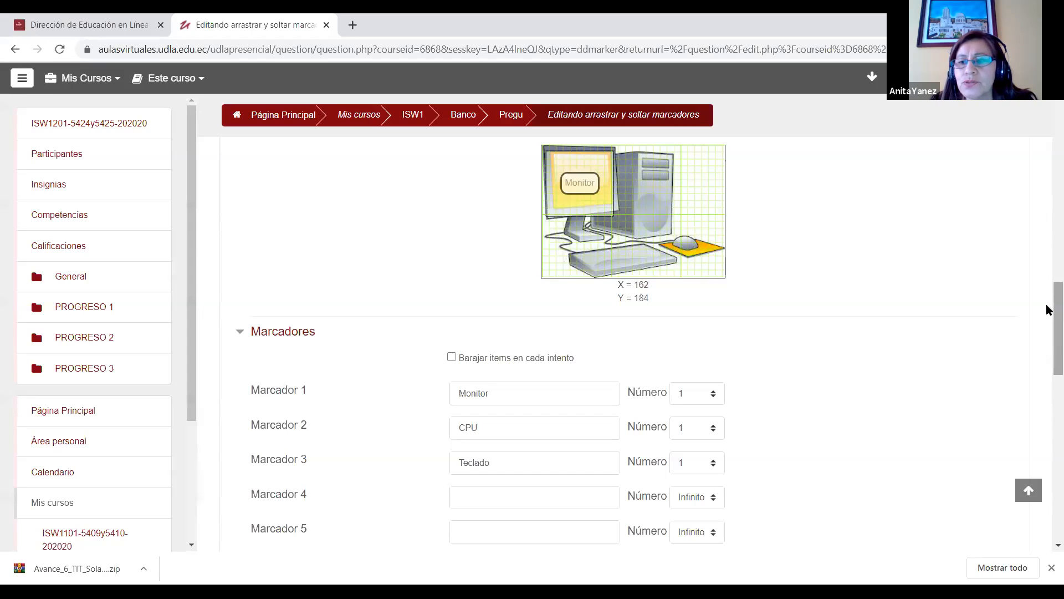
left_click_drag(1048, 344, 1047, 396)
left_click(673, 470)
type("35,155")
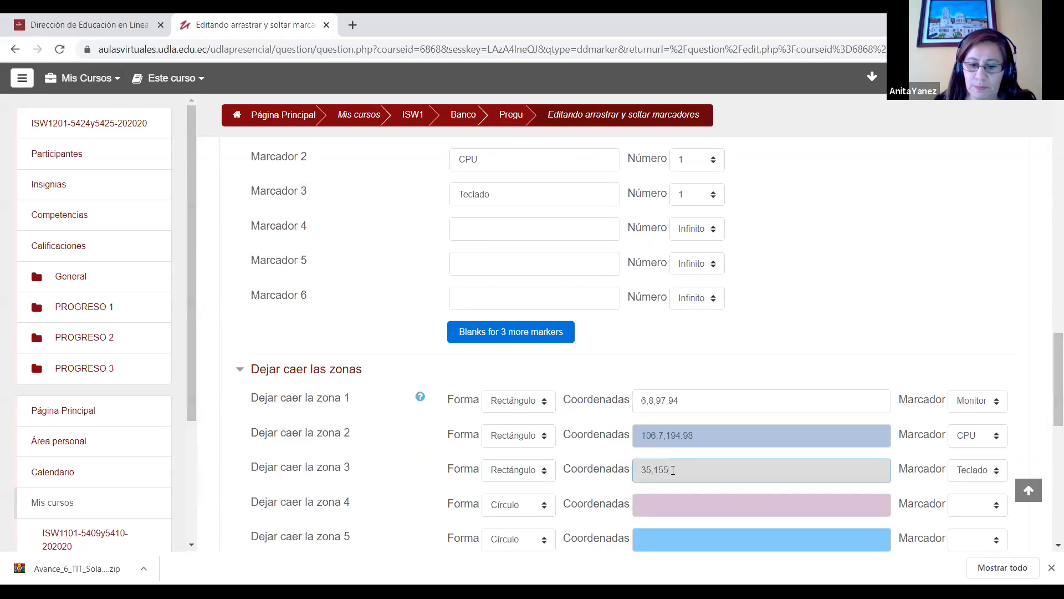
Step: Check the keyboard's extent on the image, complete drop zone 3's coordinates as "35,155;194,19" and review the zone in the preview
left_click_drag(1054, 398, 1047, 345)
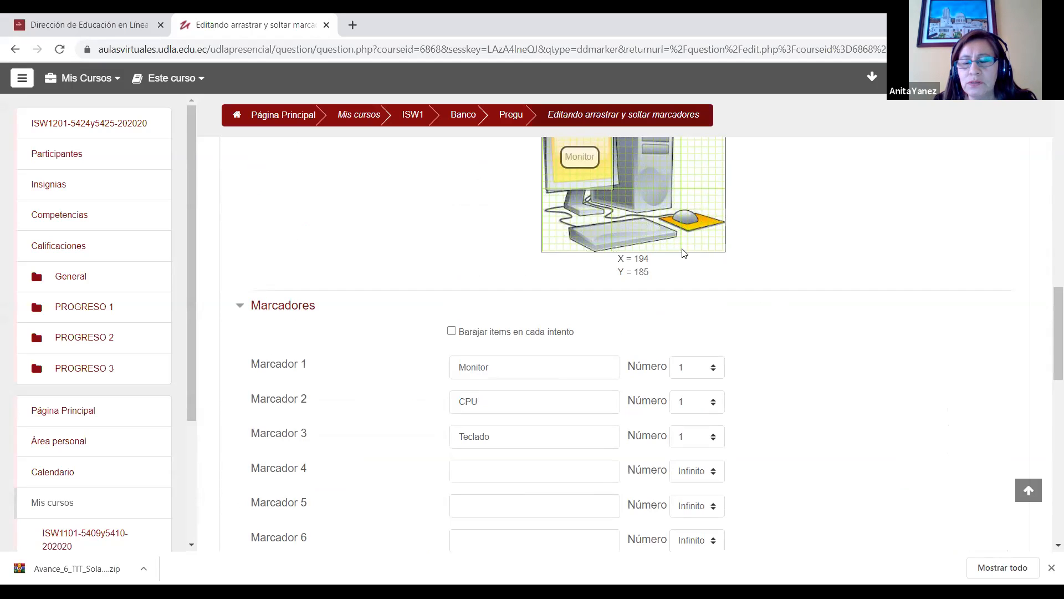
left_click_drag(1055, 335, 1055, 374)
type(",155;194")
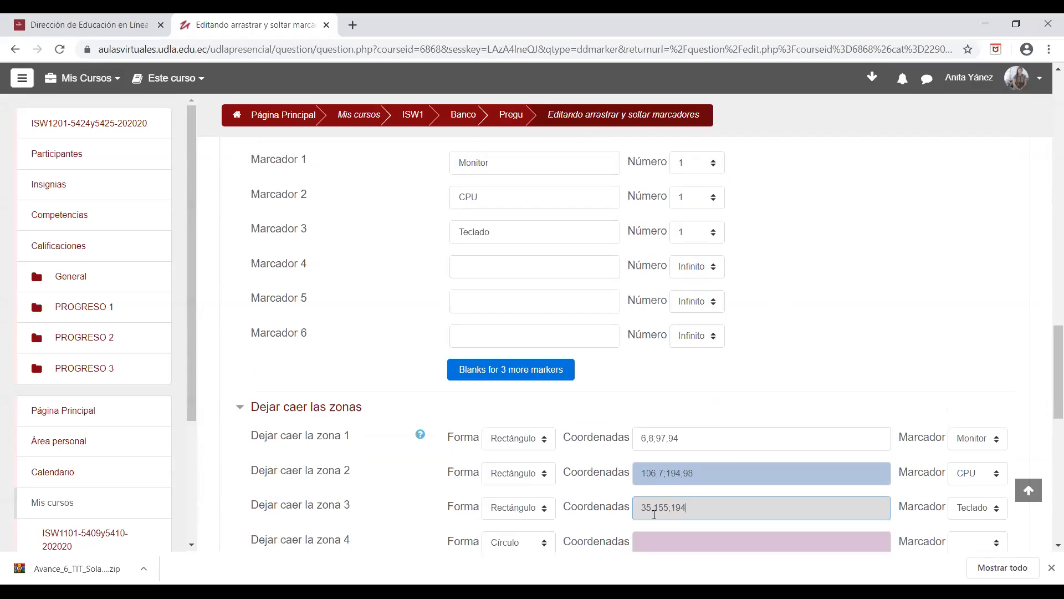
type(",19")
scroll(1047, 353, "up", 3)
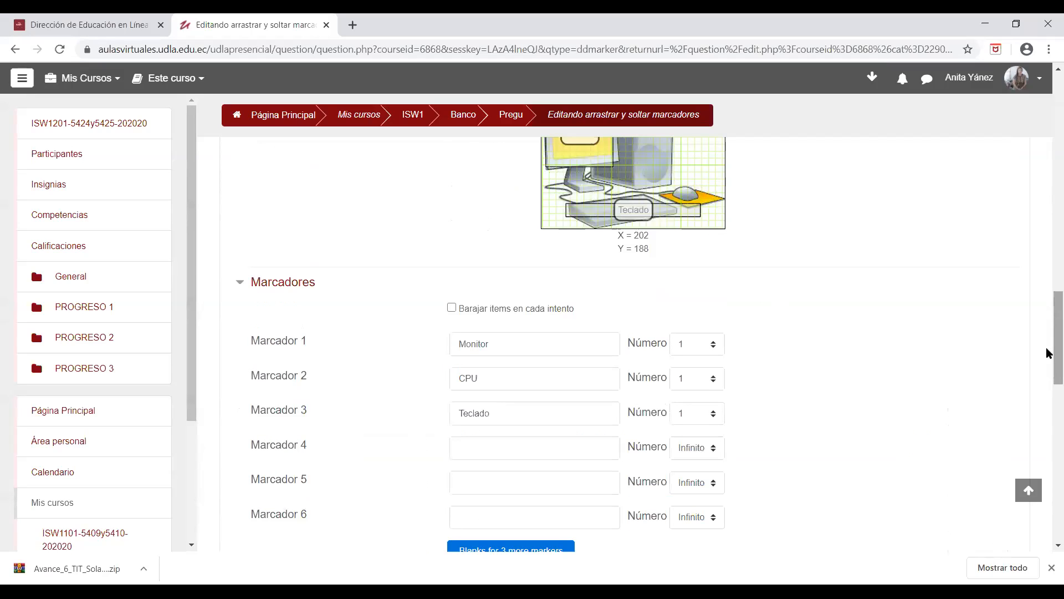
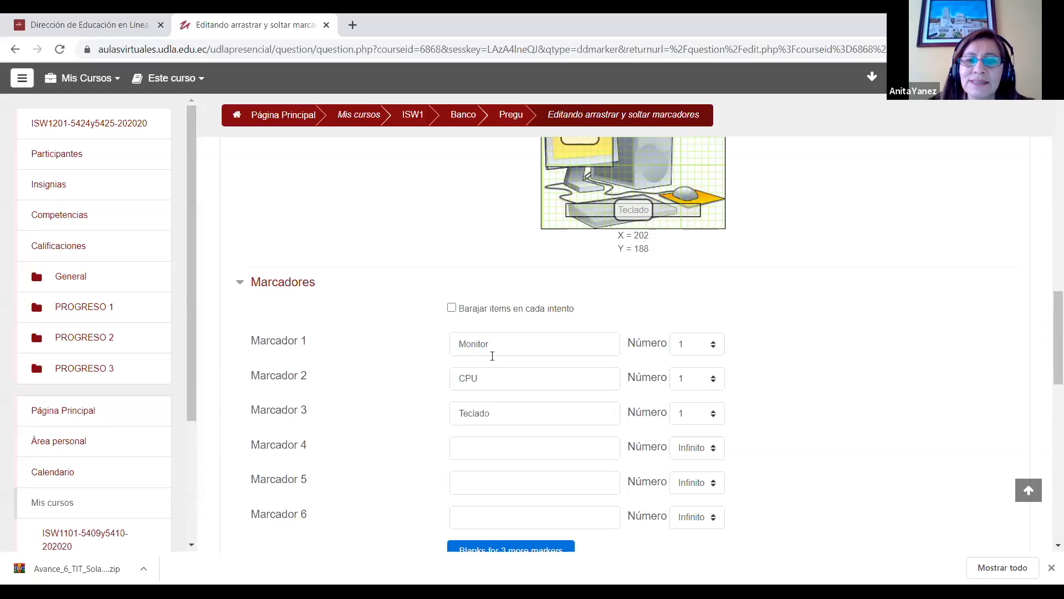
Step: Review Pregunta 5's general settings, drop zones and the placement of its markers on the background image preview
left_click_drag(1046, 329, 1046, 132)
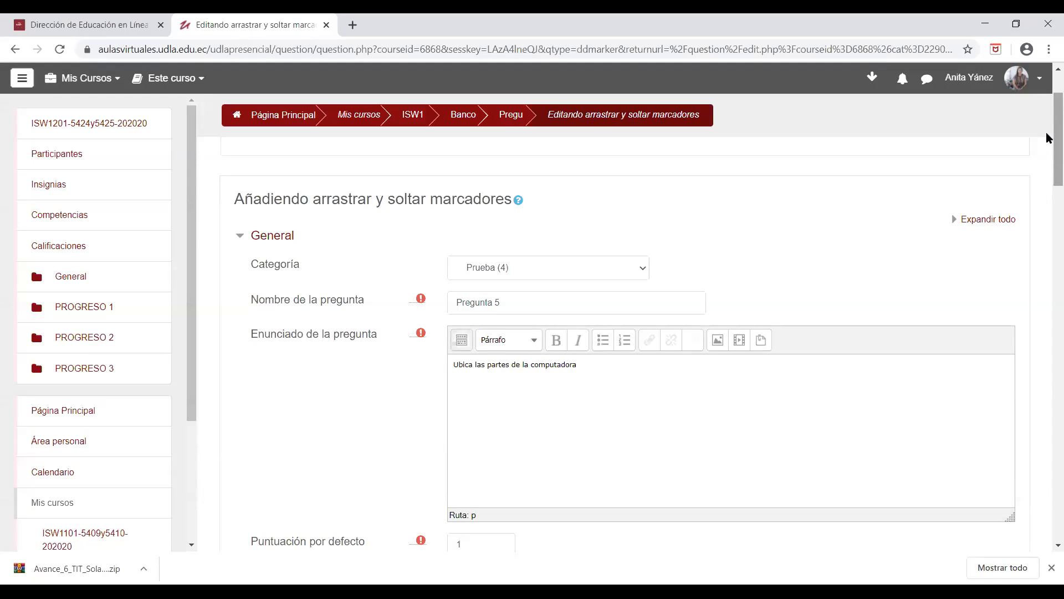
left_click_drag(1048, 137, 1046, 399)
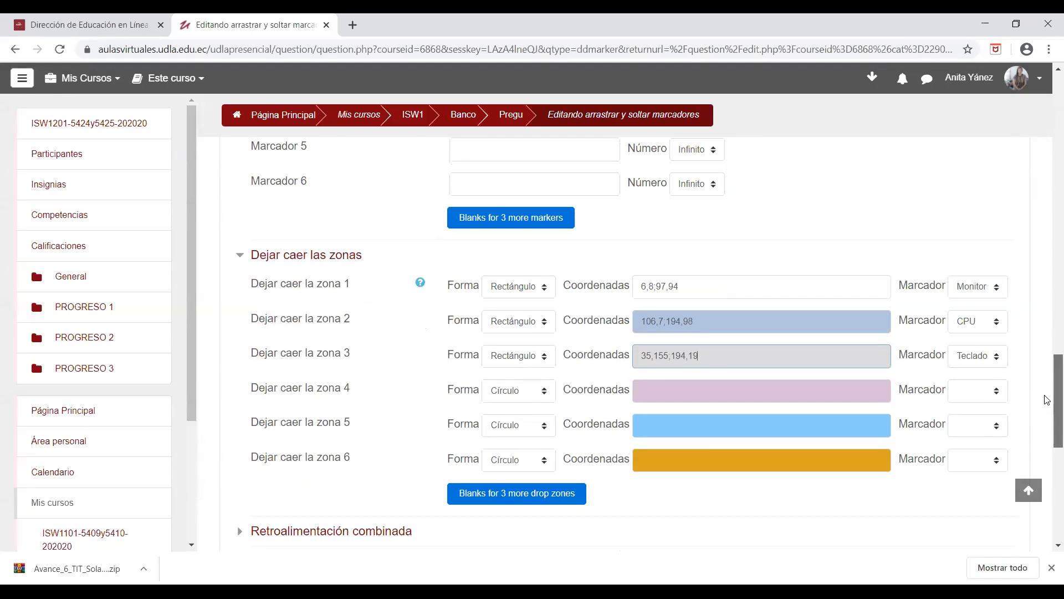
left_click_drag(1045, 396, 1047, 247)
scroll(1048, 250, "up", 3)
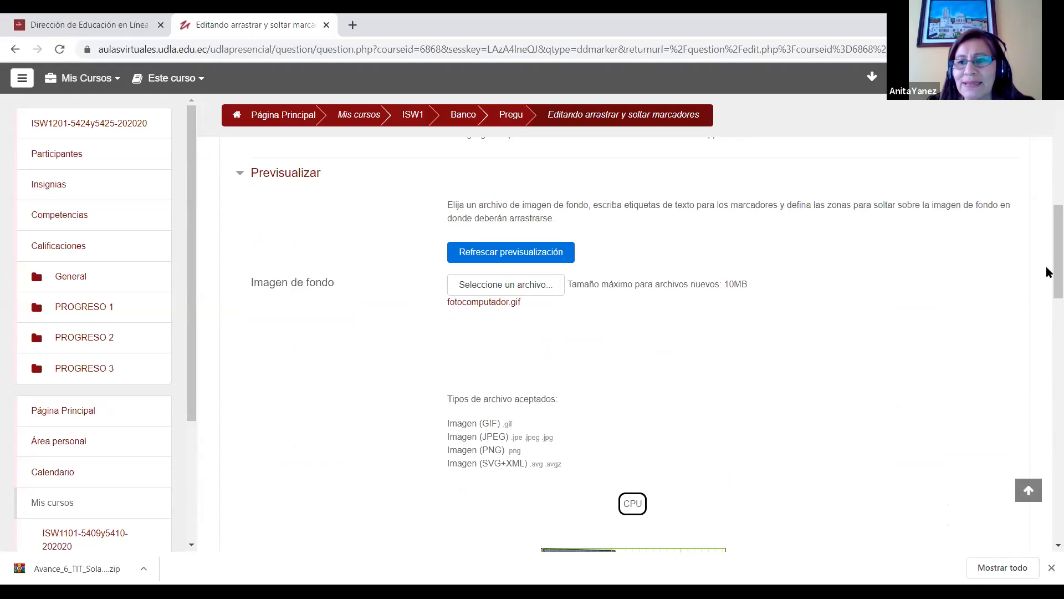
scroll(1048, 265, "down", 1)
scroll(1047, 270, "down", 2)
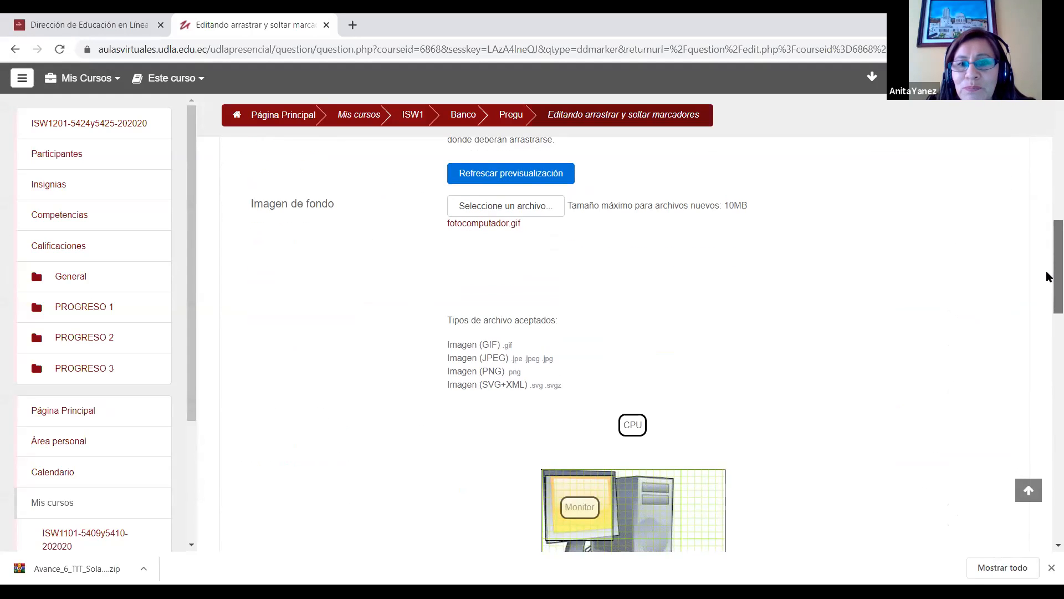
scroll(1047, 277, "down", 3)
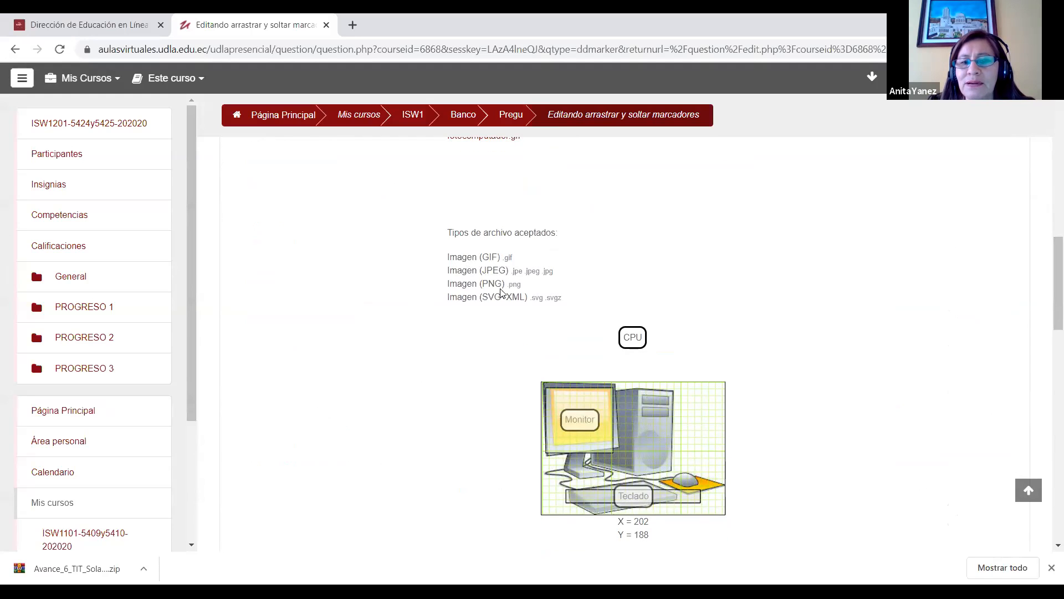
left_click_drag(1048, 294, 1048, 324)
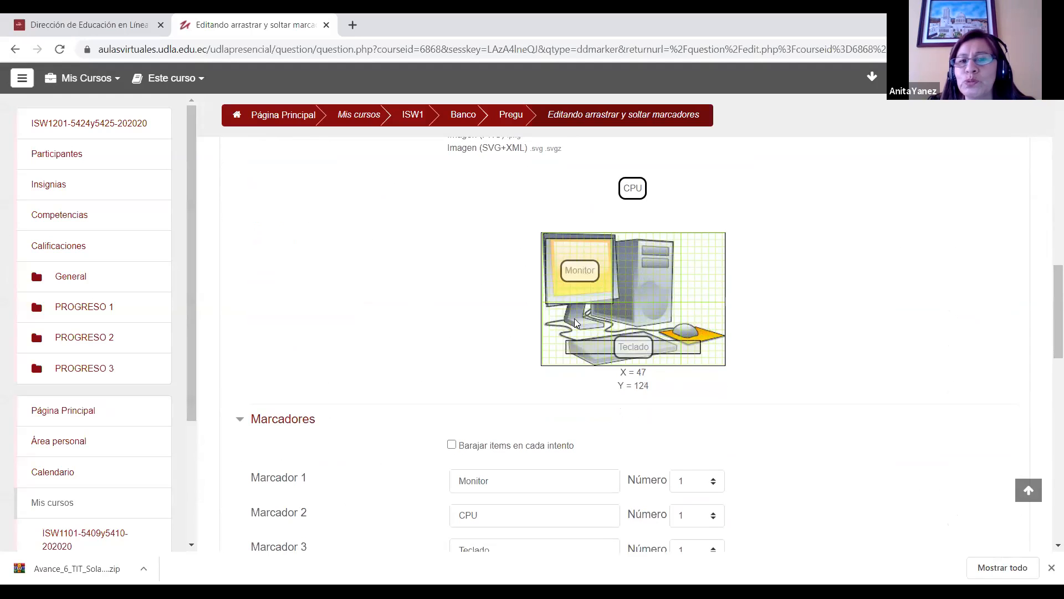
left_click_drag(1047, 335, 1046, 325)
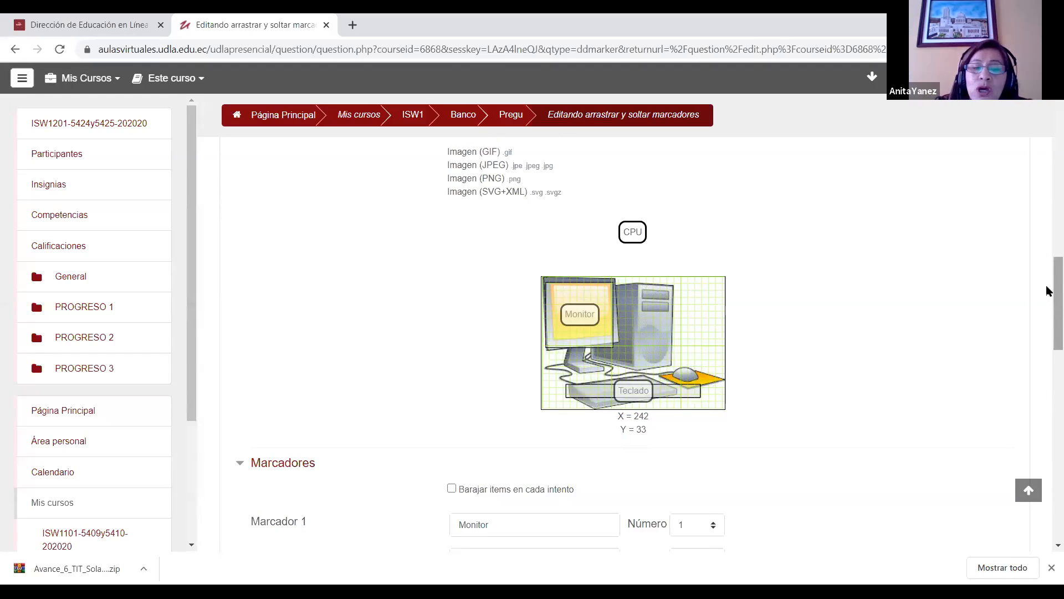
Step: Compare the coordinates of the Monitor, CPU and Teclado drop zones with the parts shown on the background image
scroll(524, 455, "down", 6)
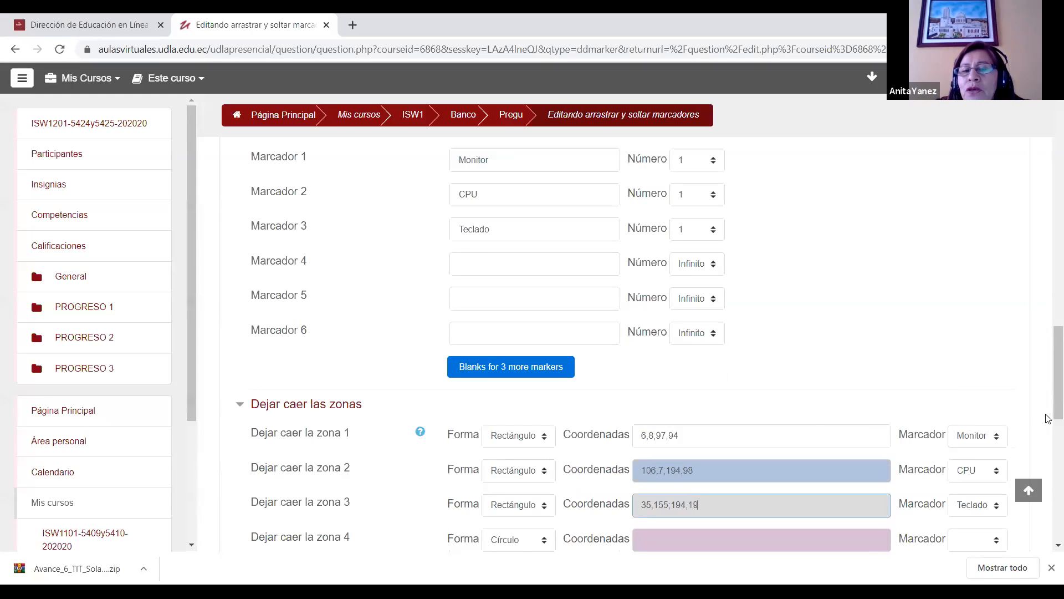
scroll(1045, 357, "up", 5)
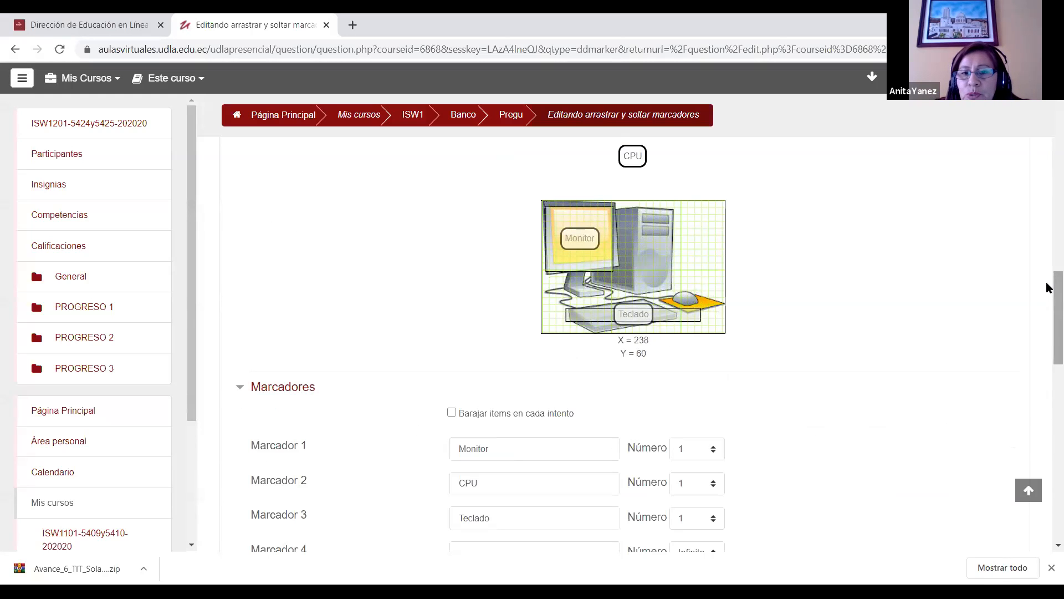
scroll(1046, 285, "down", 7)
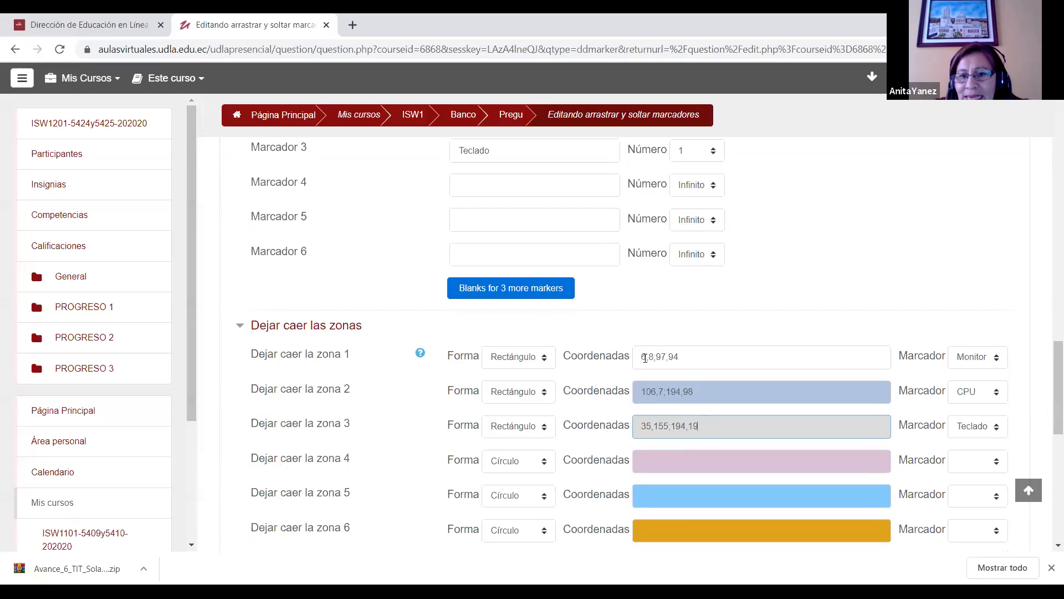
left_click_drag(1050, 368, 1048, 310)
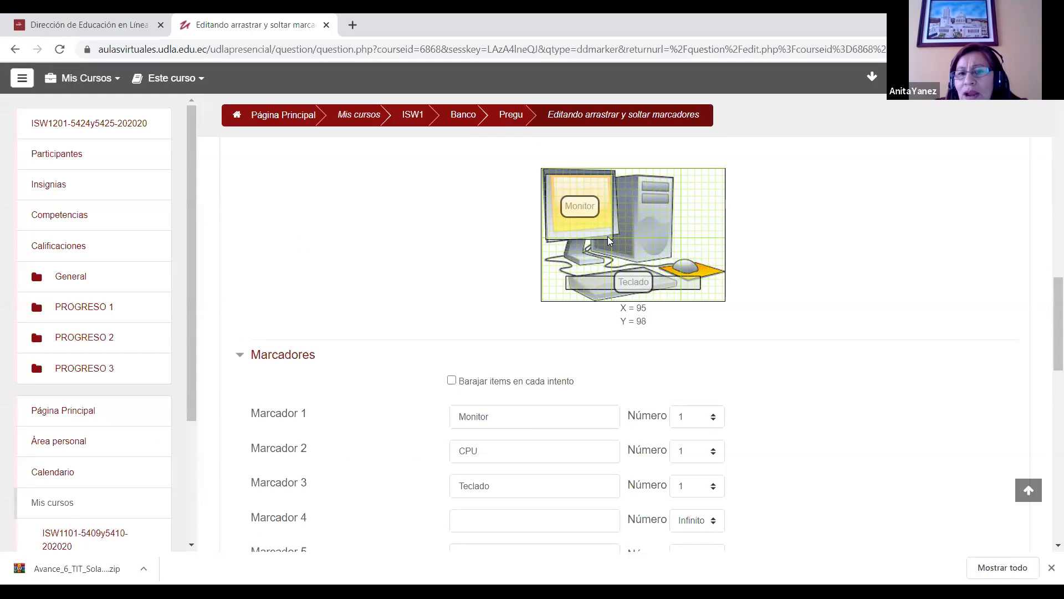
left_click_drag(1047, 304, 1041, 373)
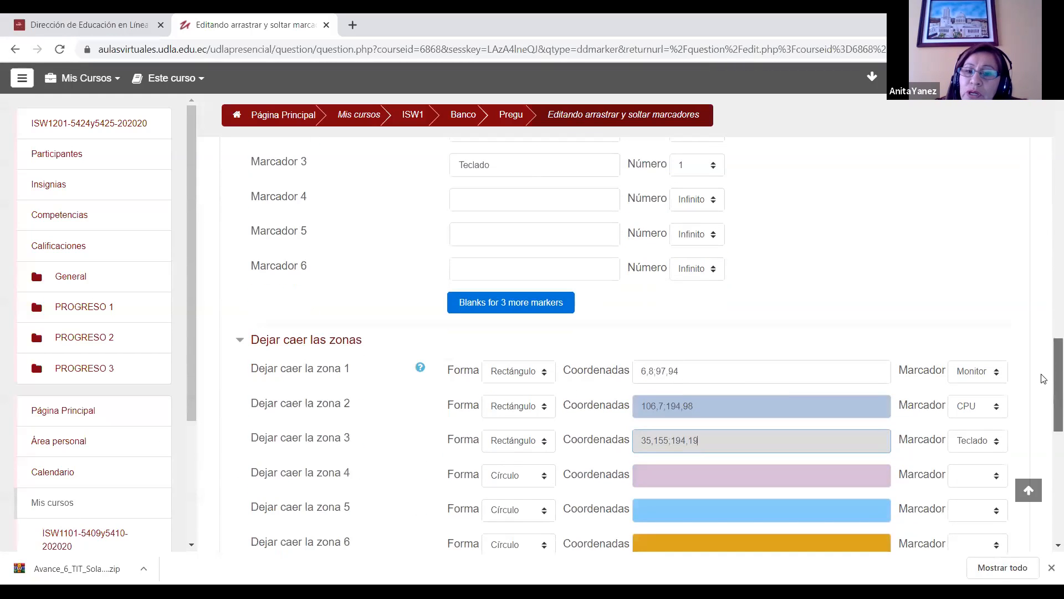
left_click_drag(657, 371, 698, 370)
left_click(698, 370)
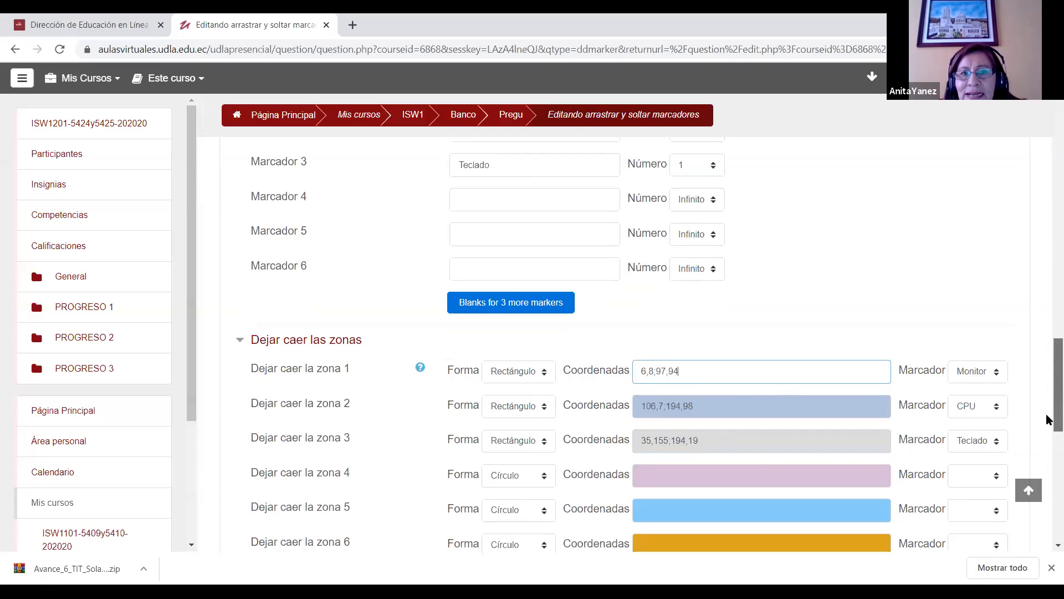
scroll(1048, 419, "up", 5)
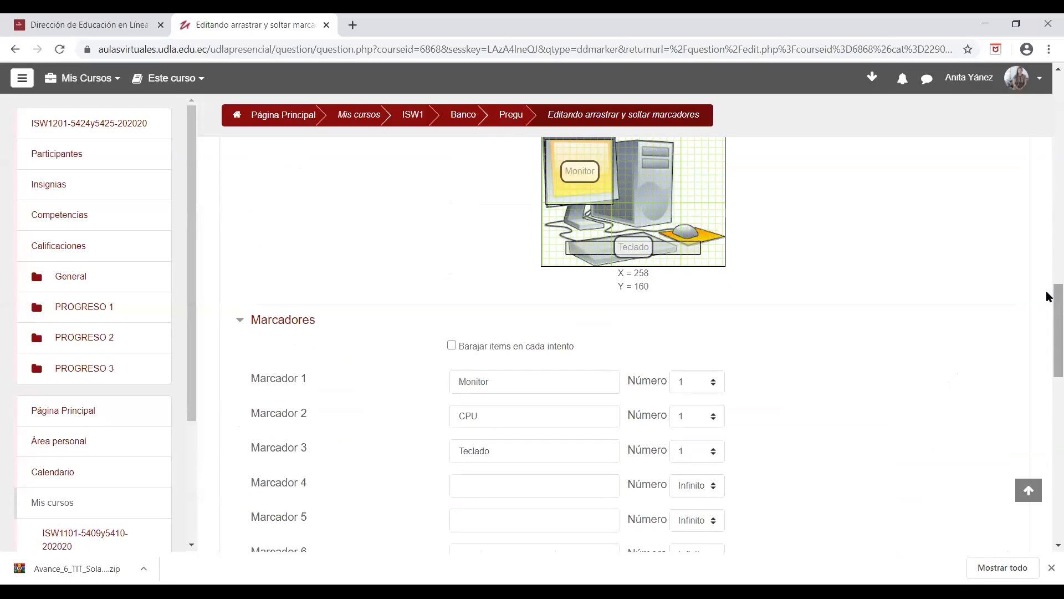
scroll(1047, 280, "up", 5)
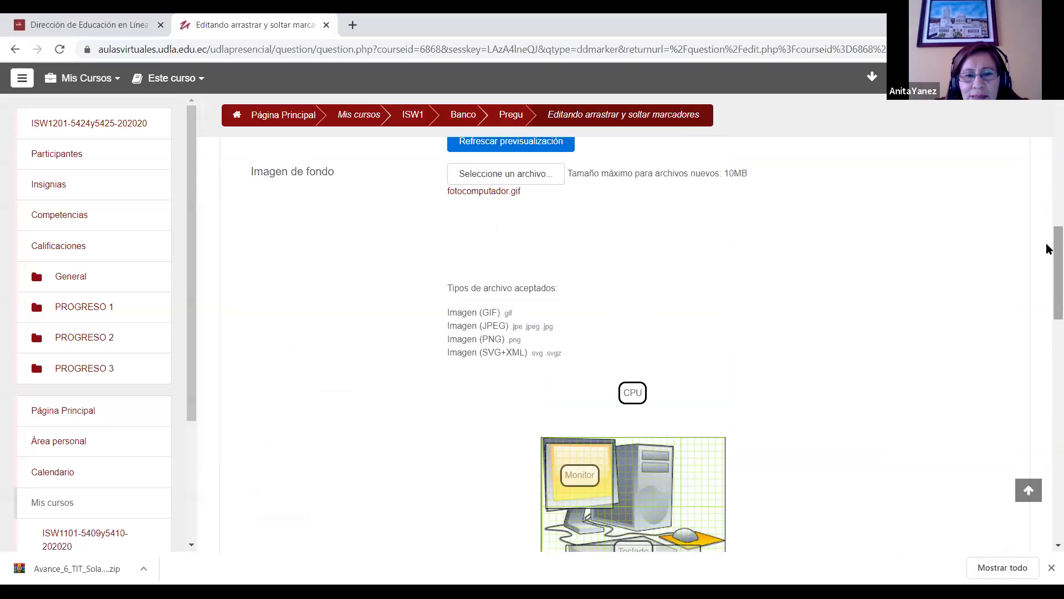
left_click_drag(1046, 248, 1046, 390)
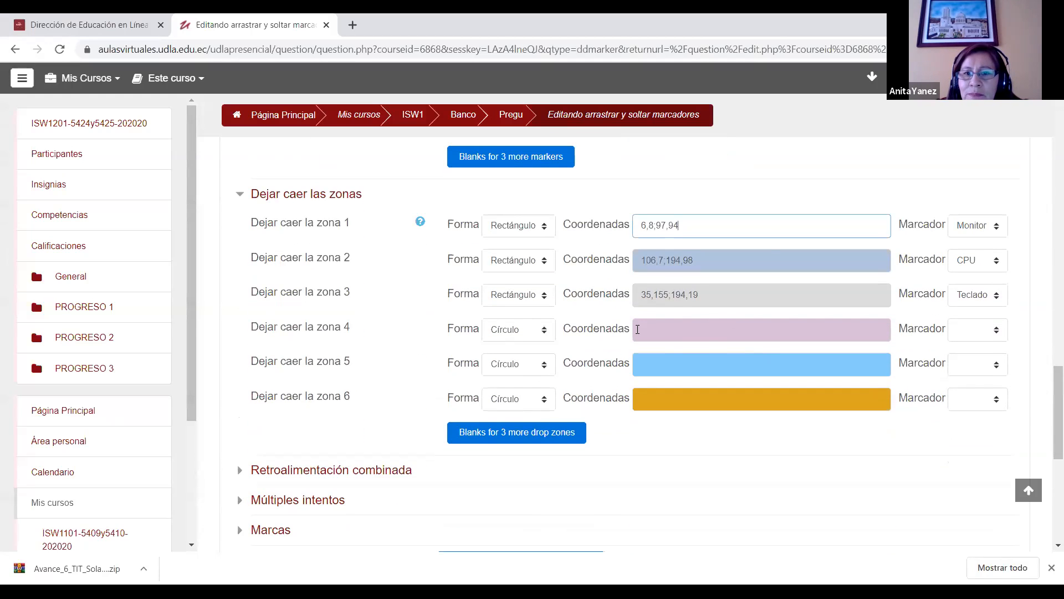
scroll(637, 329, "up", 9)
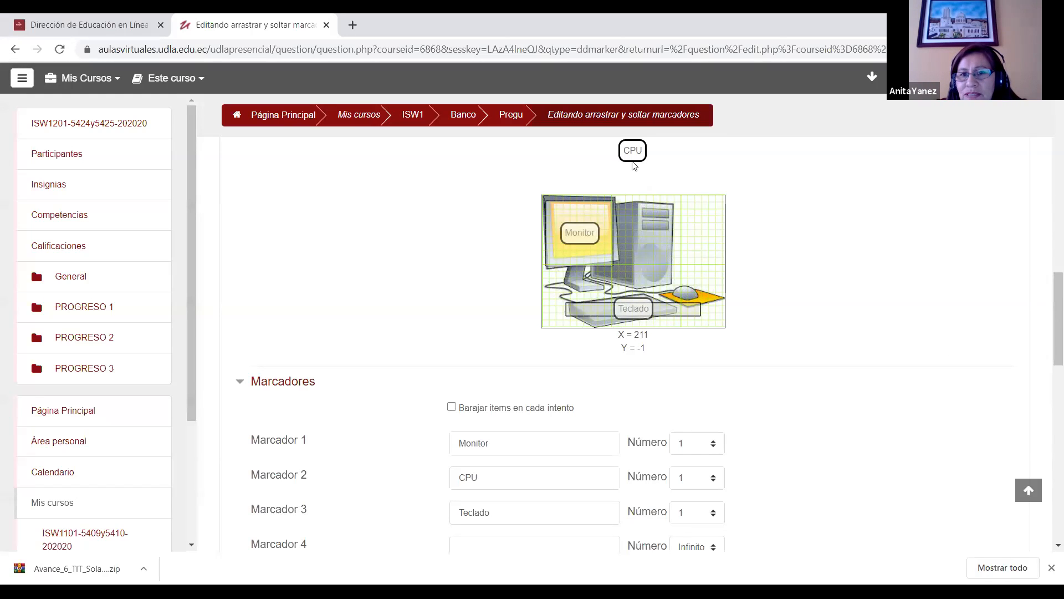
left_click_drag(1046, 352, 1047, 423)
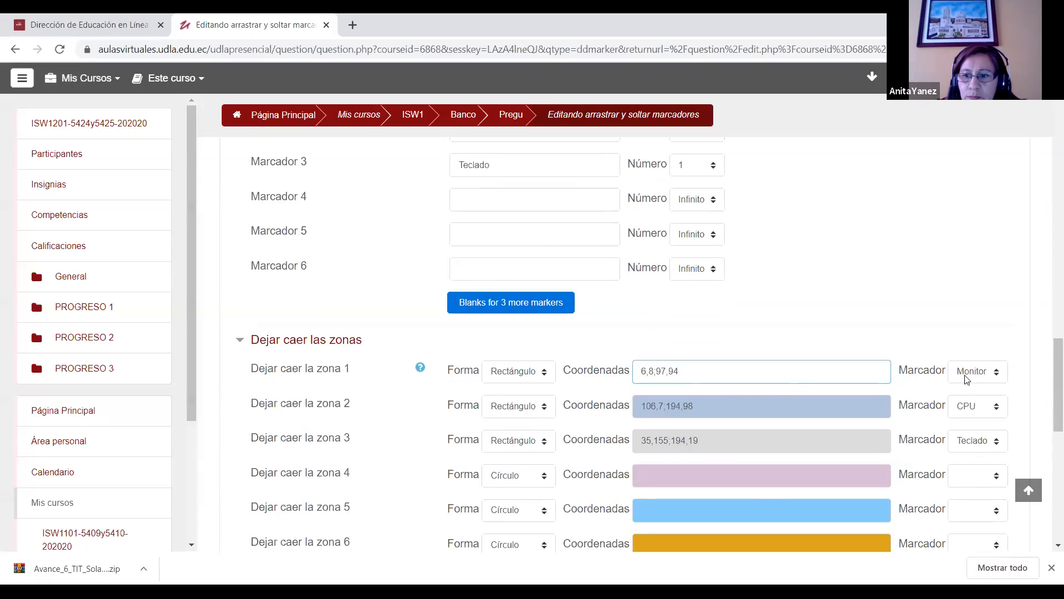
Step: Locate the CPU tower's upper corner on the image and change the start of drop zone 2's coordinates to "111,5"
left_click(707, 404)
left_click_drag(1047, 406, 1047, 348)
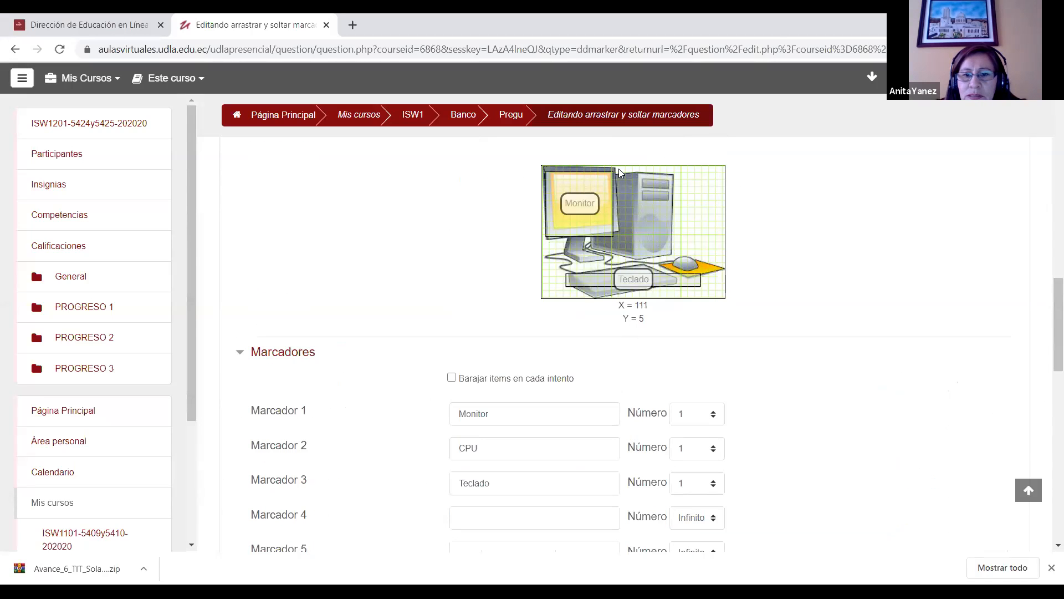
left_click_drag(1048, 318, 1048, 382)
key("BackSpace")
key("BackSpace")
type("111,7;194,98")
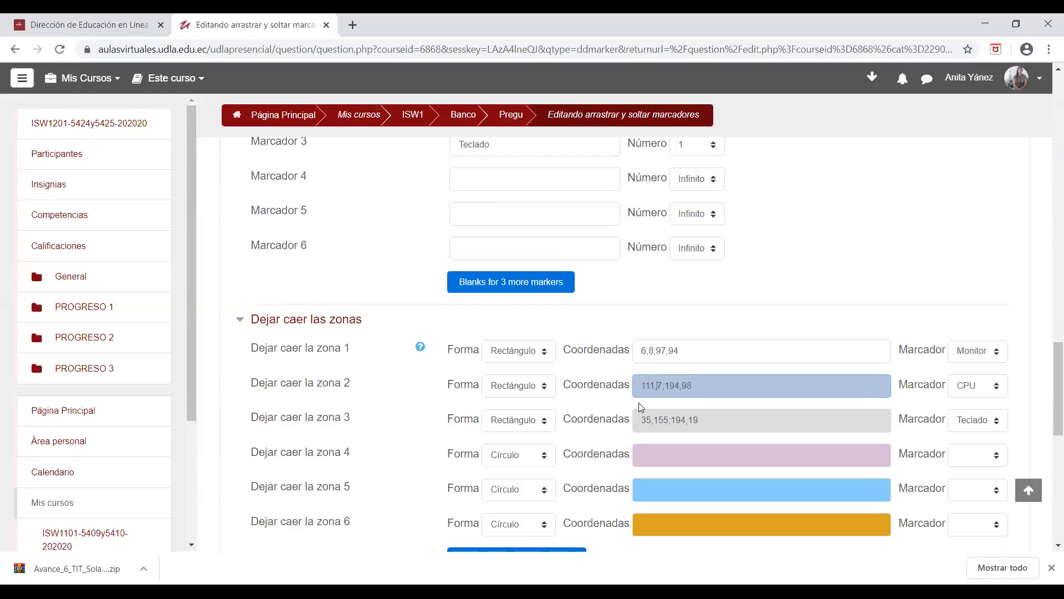
key("BackSpace")
type("5")
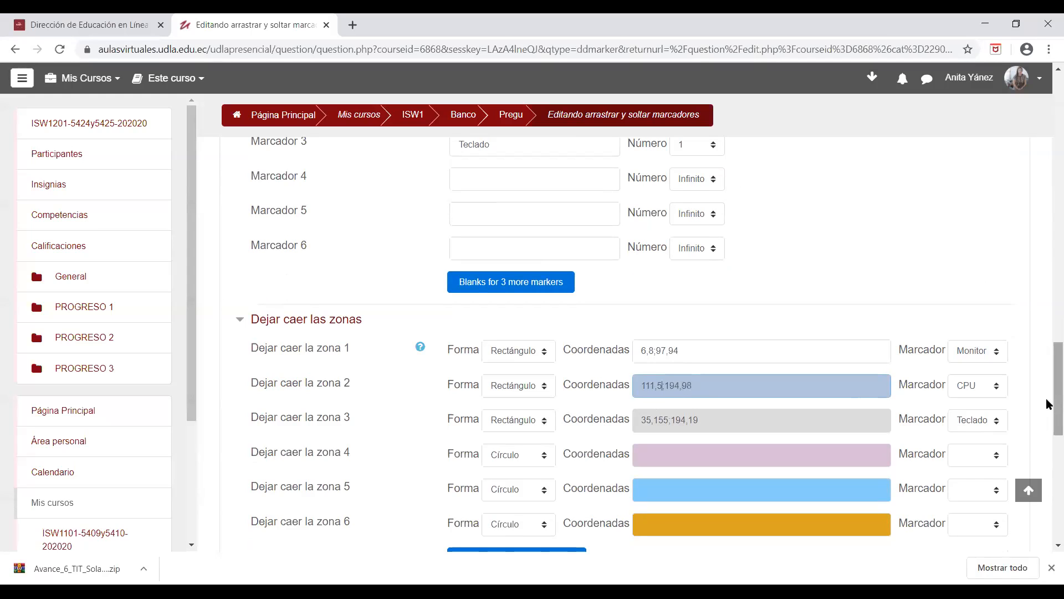
Step: Check the CPU tower's lower corner, correct drop zone 2's coordinates to "111,5;192,99" and save the question
scroll(1049, 404, "up", 7)
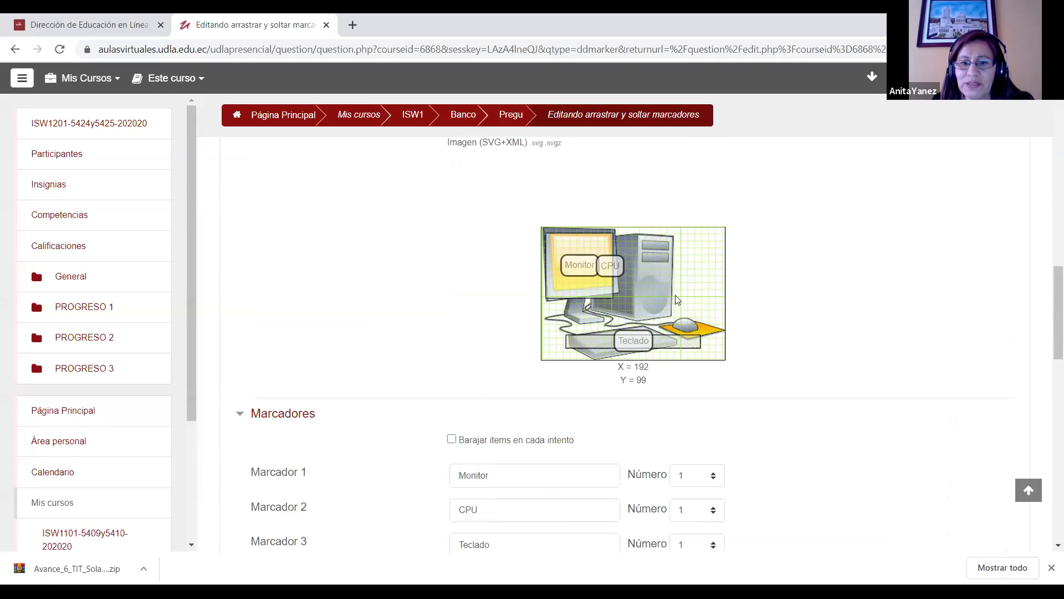
scroll(1048, 359, "down", 7)
left_click(677, 366)
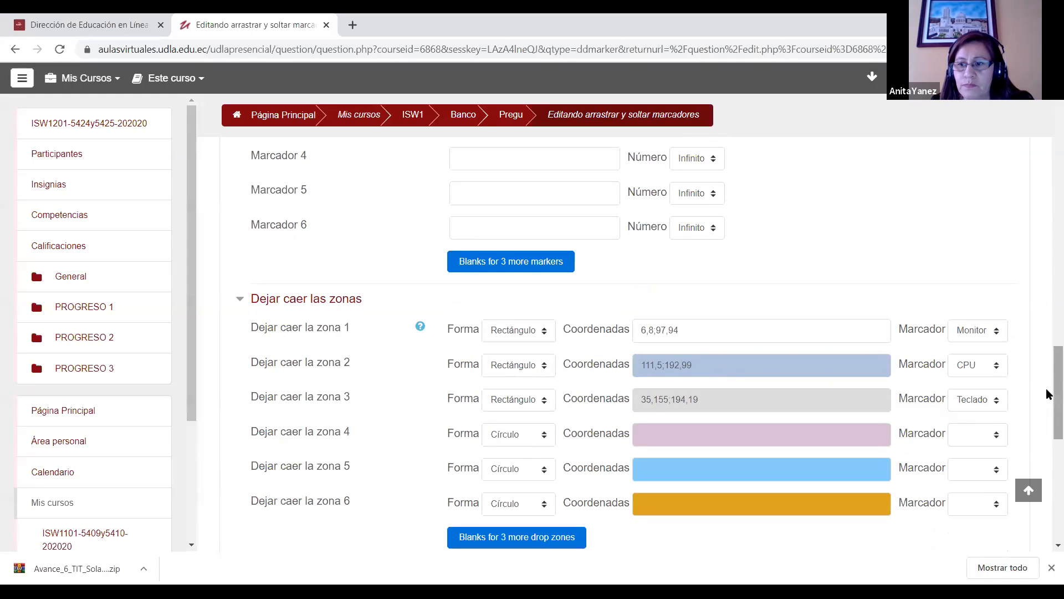
scroll(1048, 332, "up", 6)
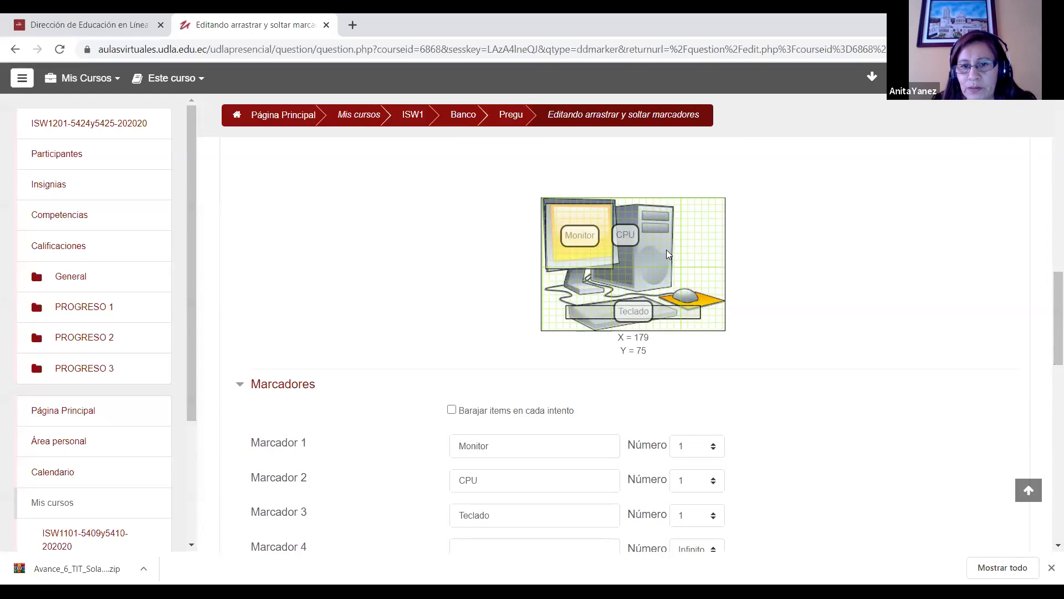
left_click_drag(1047, 297, 1049, 432)
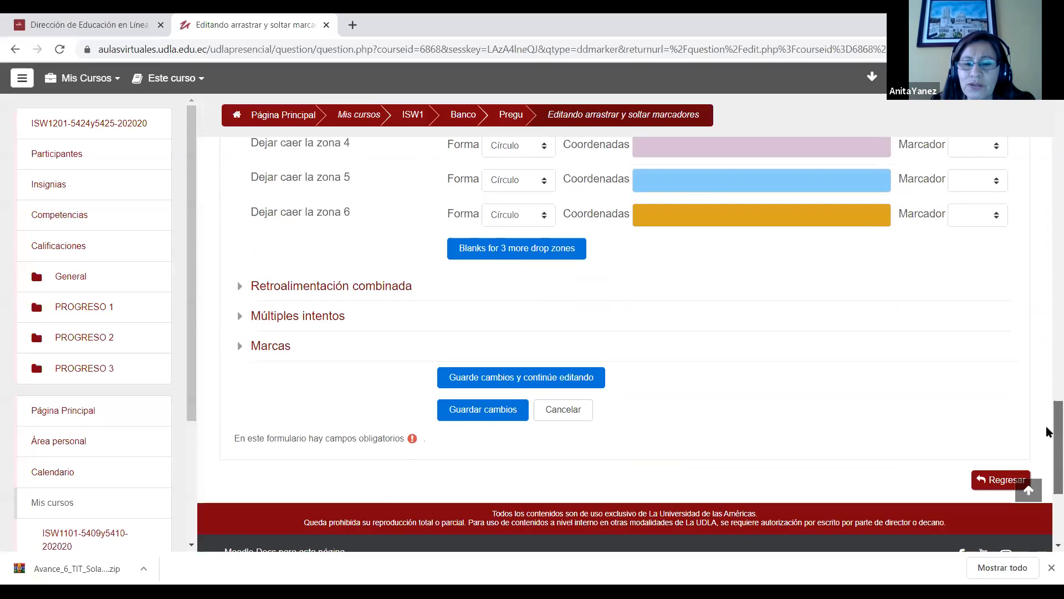
left_click(482, 417)
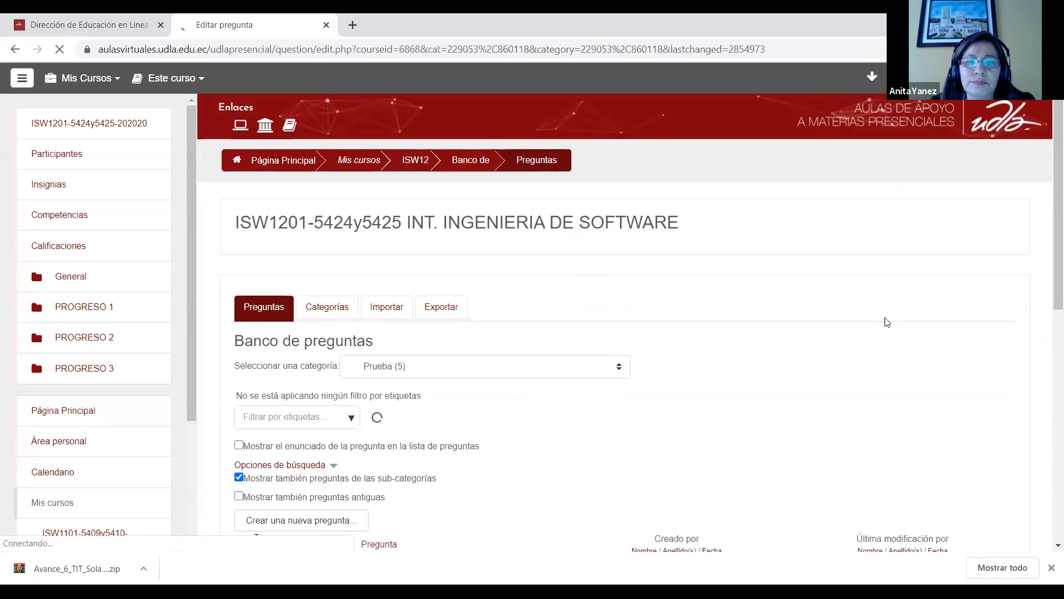
Step: Preview Pregunta 5, place the Monitor, CPU and Teclado markers on their computer parts, submit the attempt and return to the question bank
left_click_drag(1046, 238, 1048, 360)
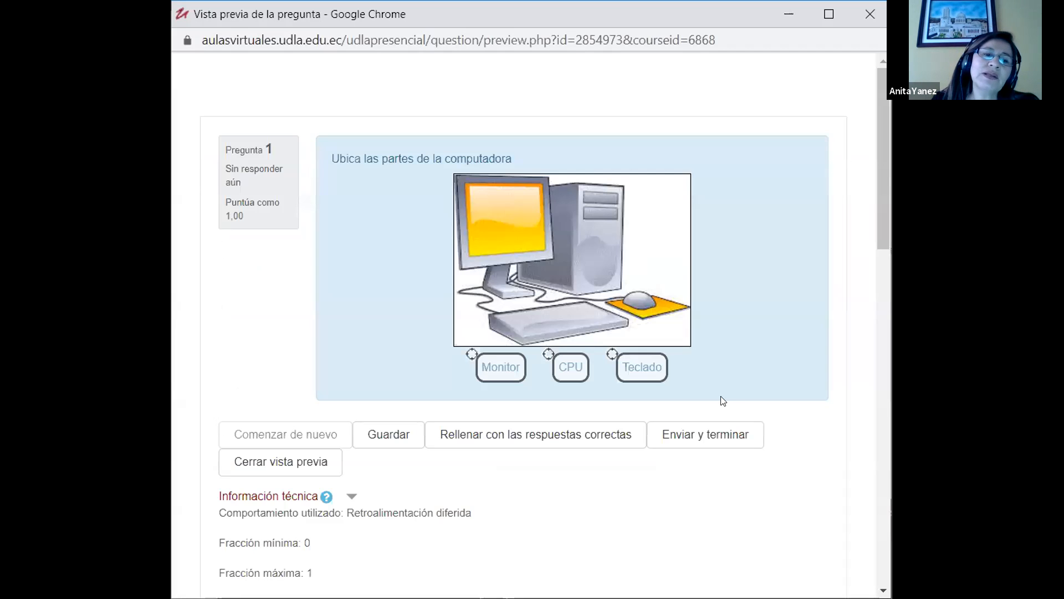
left_click_drag(491, 364, 501, 216)
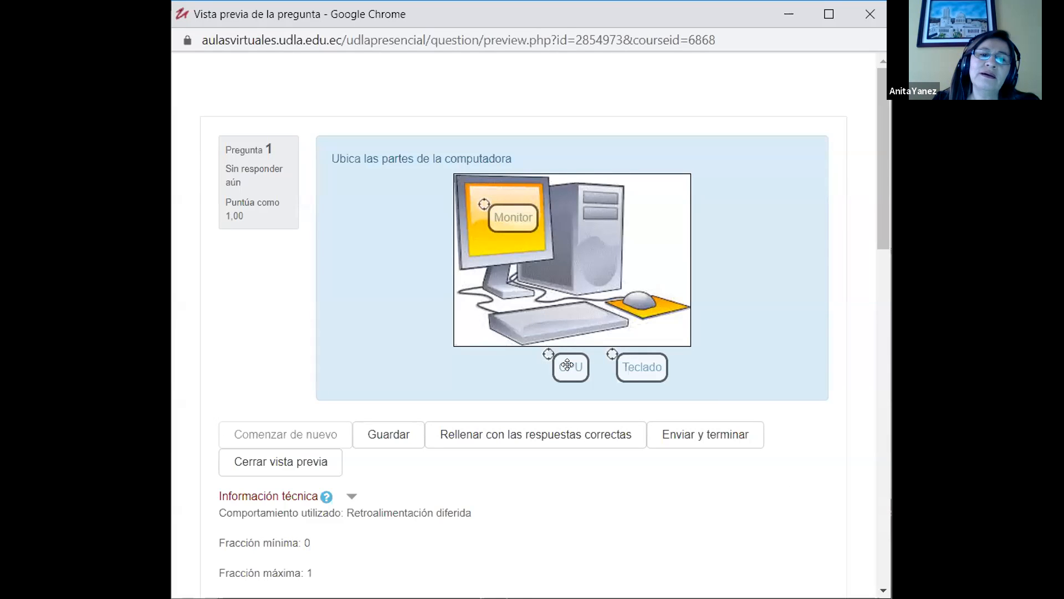
left_click_drag(566, 364, 571, 223)
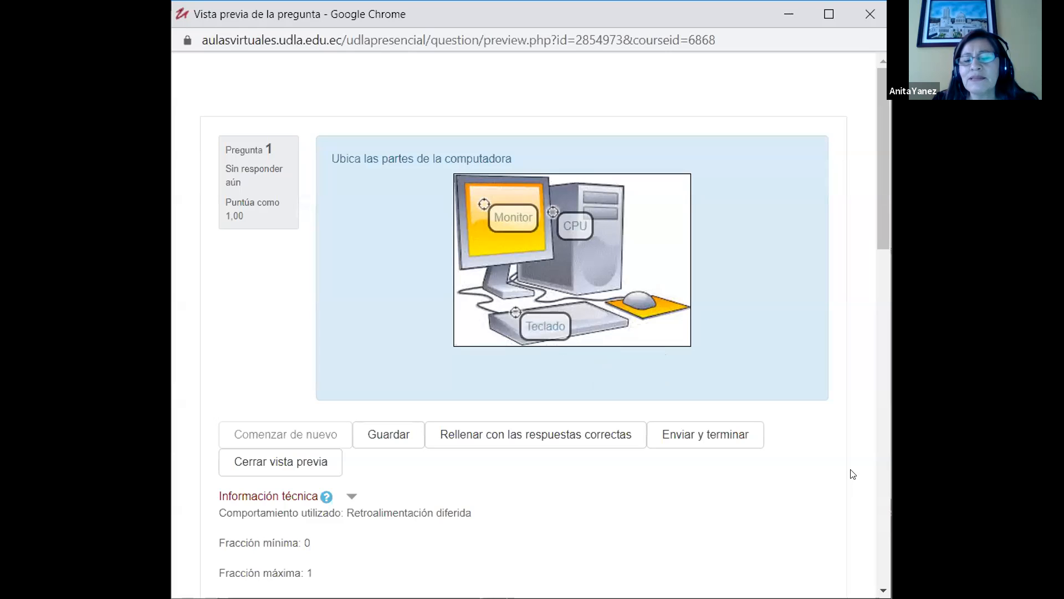
left_click(687, 439)
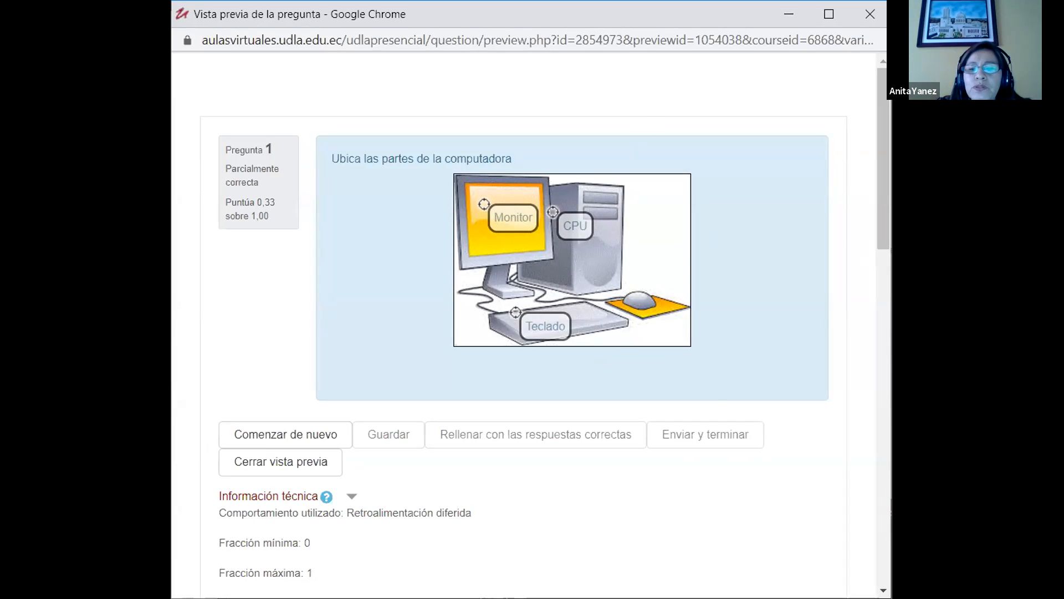
key("alt+Tab")
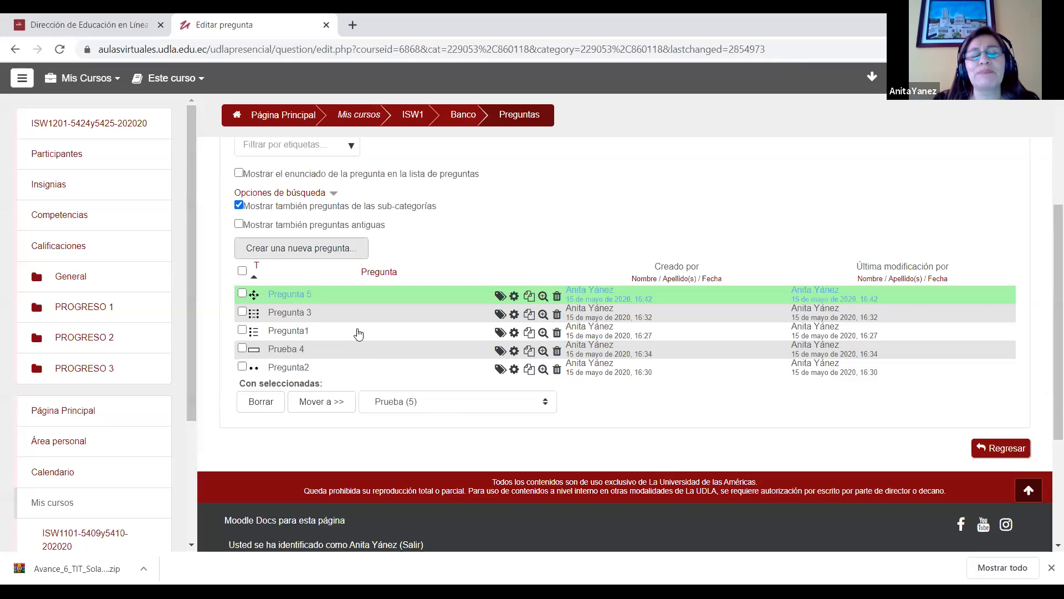
left_click(309, 247)
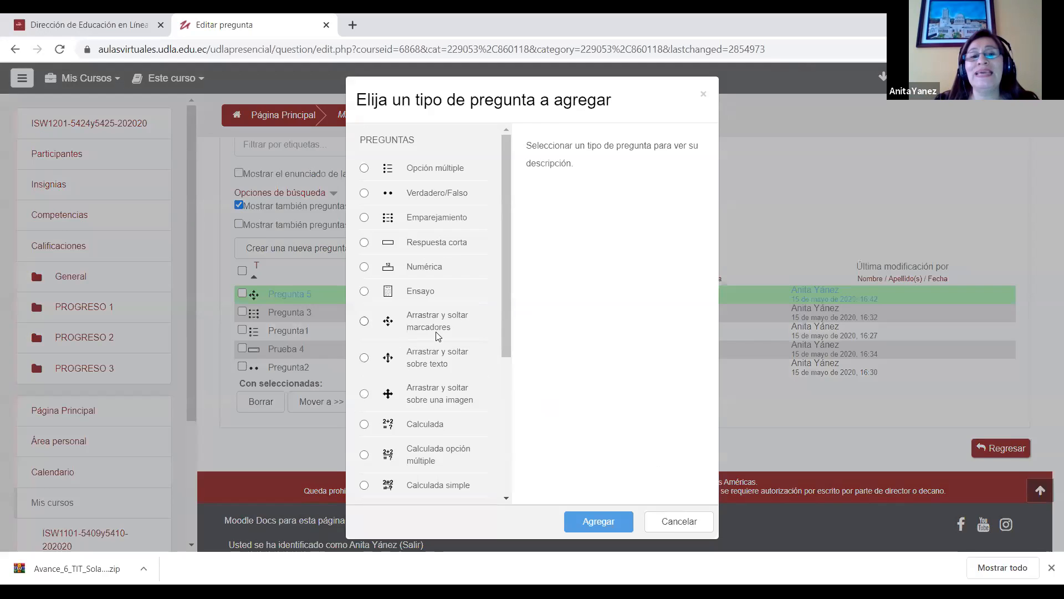
left_click(397, 321)
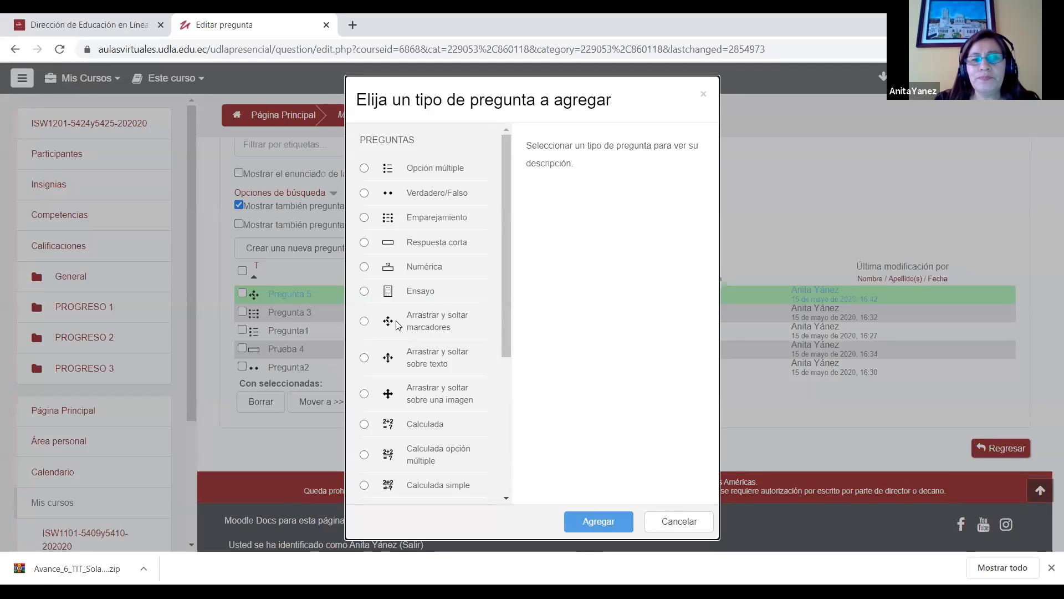
key("Escape")
Step: Open Pregunta 5 for editing and review its statement, background image and the drop zones laid over the computer parts
left_click(514, 297)
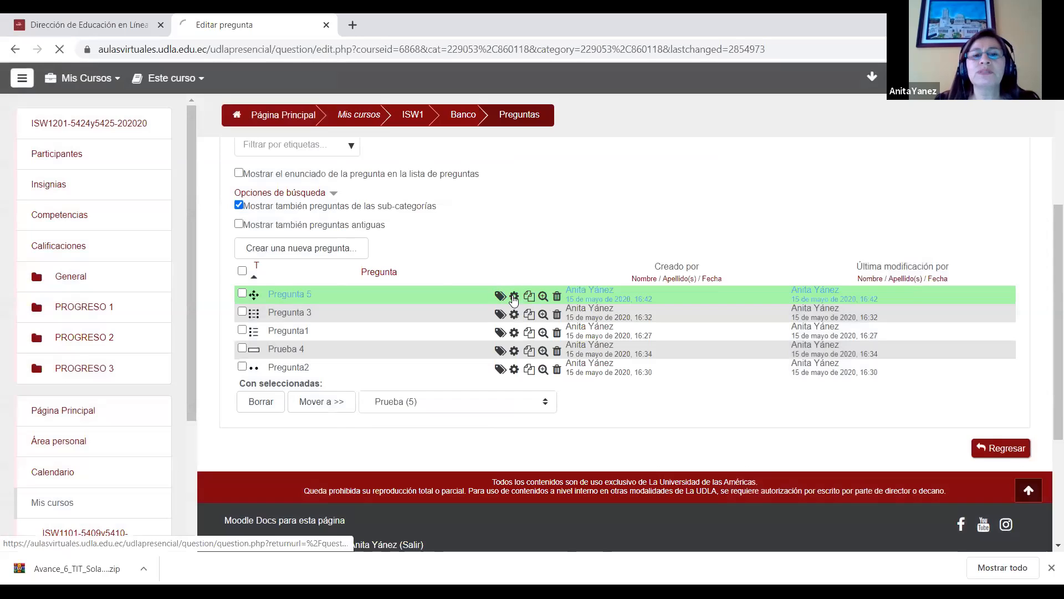
scroll(1047, 165, "down", 4)
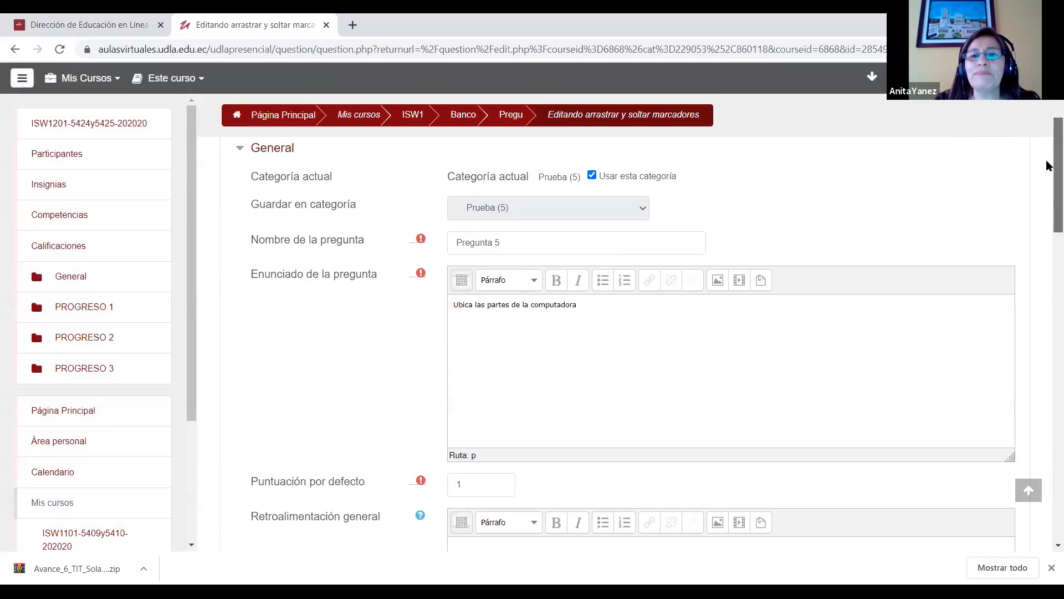
scroll(1047, 185, "down", 6)
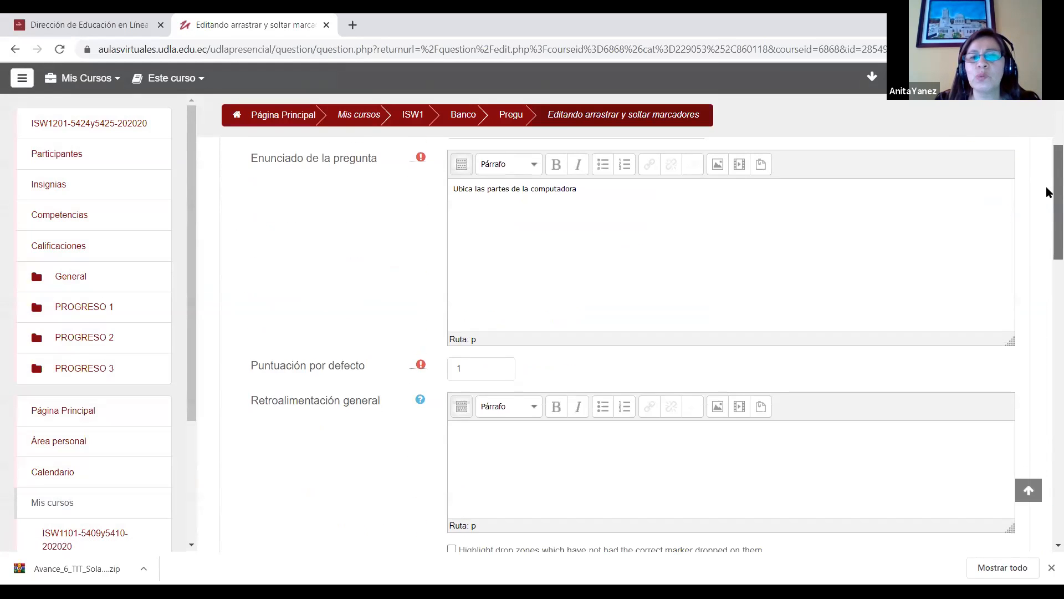
scroll(1048, 250, "down", 8)
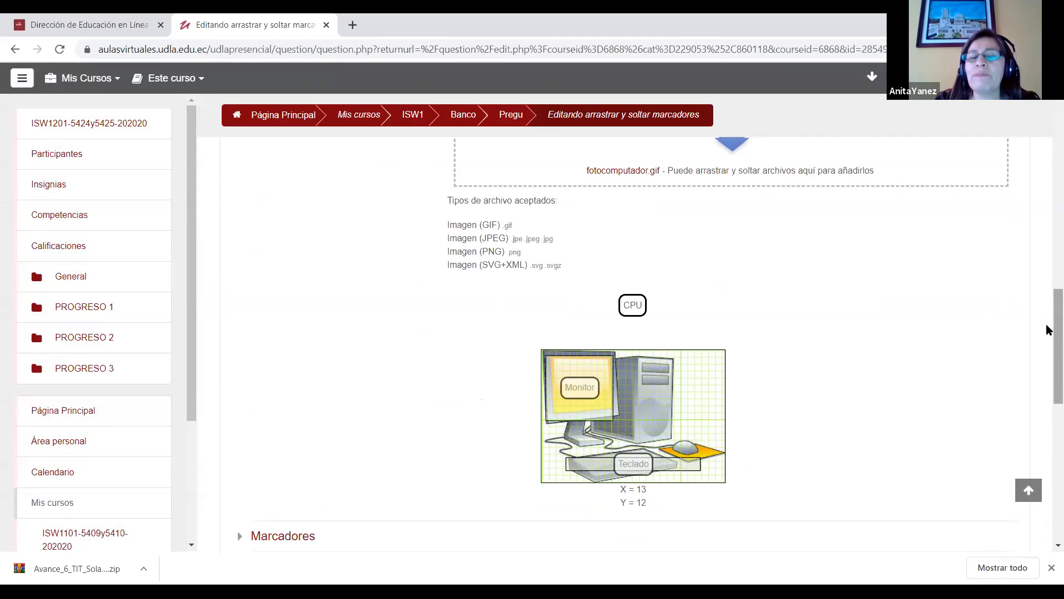
mouse_move(1048, 330)
left_mouse_down()
mouse_move(1048, 315)
mouse_move(1048, 334)
left_mouse_up()
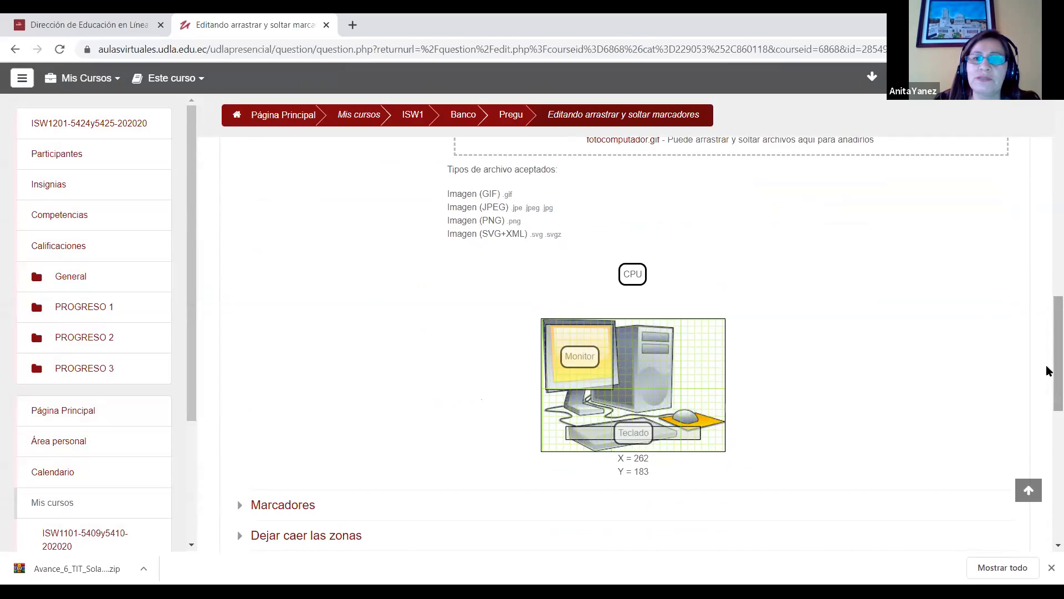
scroll(1046, 365, "down", 1)
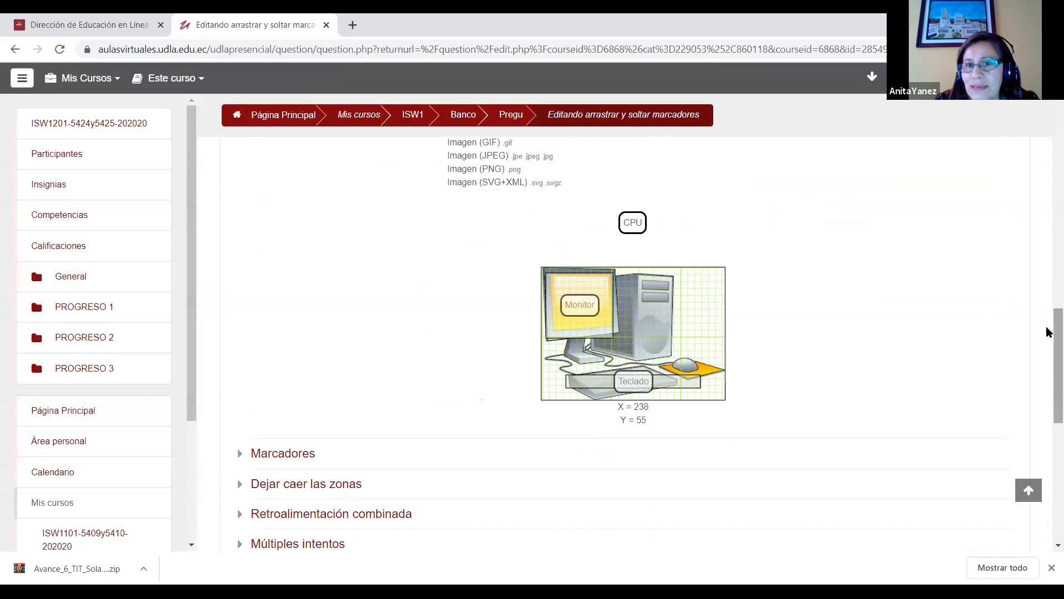
scroll(1047, 334, "down", 1)
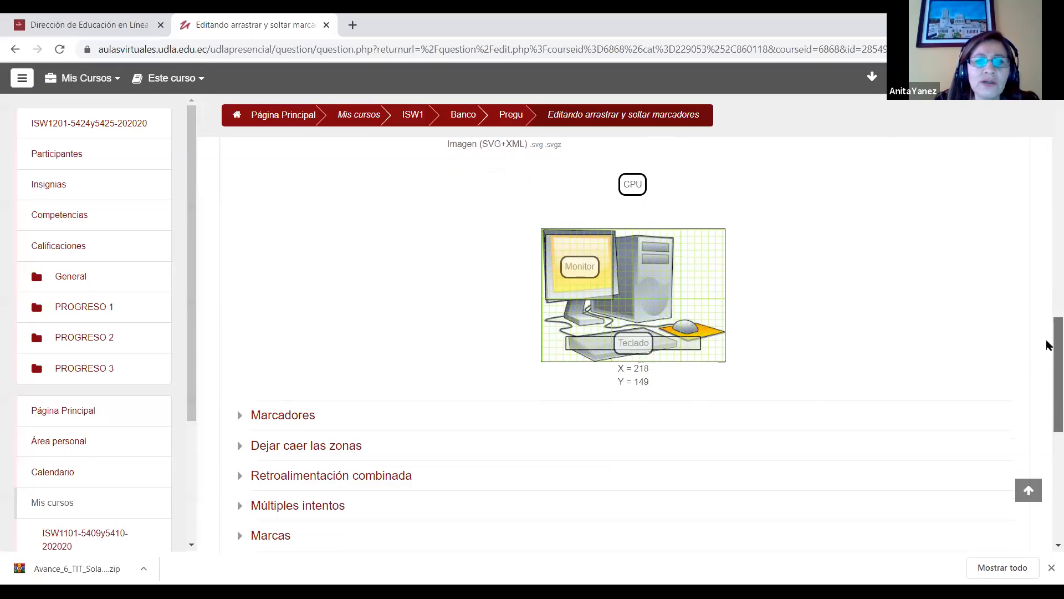
Step: Review the markers and drop zones of Pregunta 5 and check the shape choices of drop zone 1, keeping Rectángulo
scroll(1047, 345, "down", 3)
left_click(252, 305)
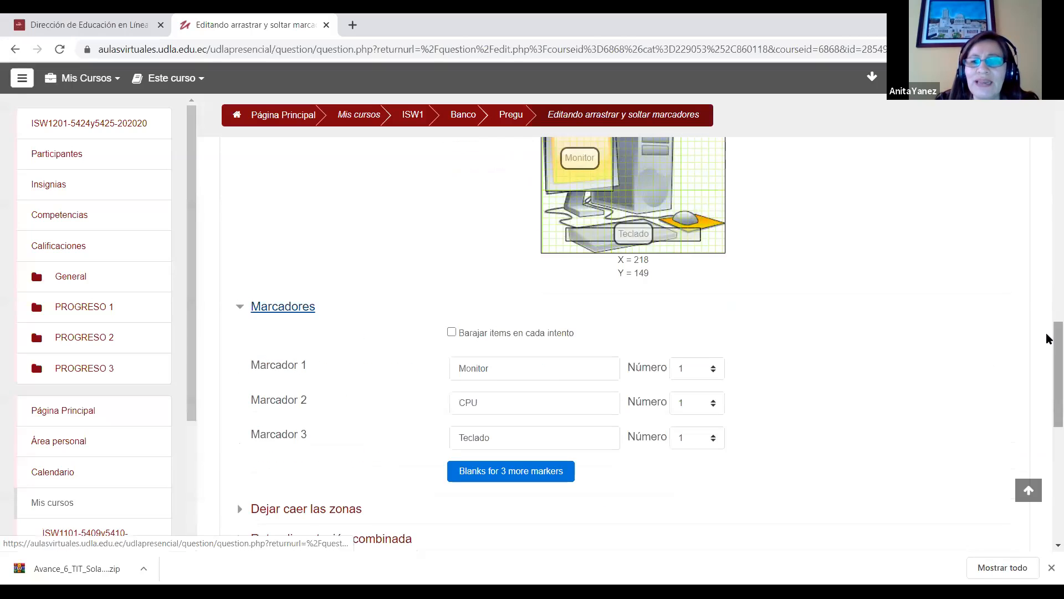
scroll(1048, 335, "down", 5)
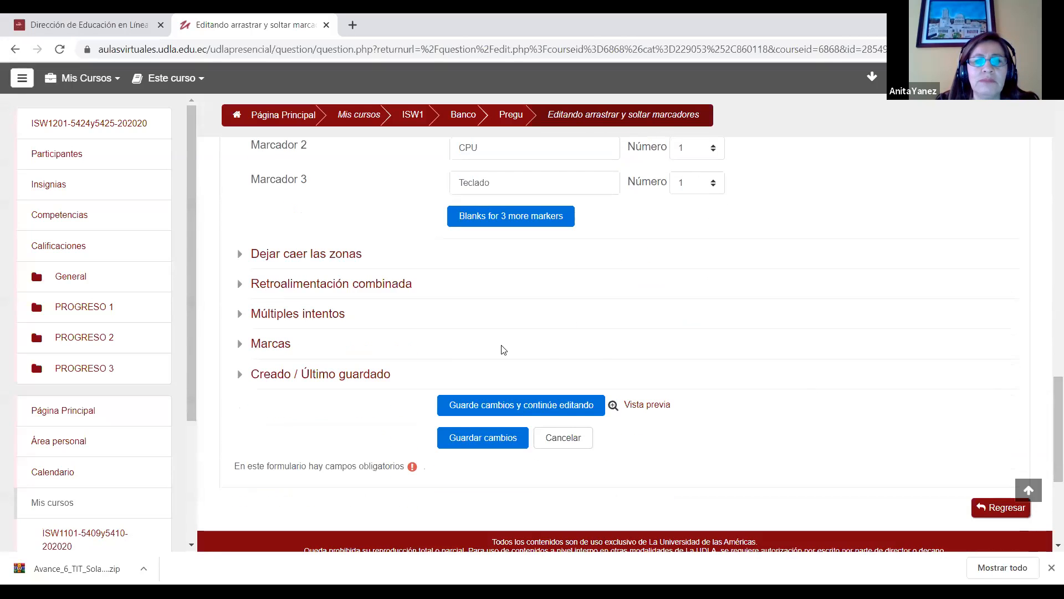
left_click(241, 255)
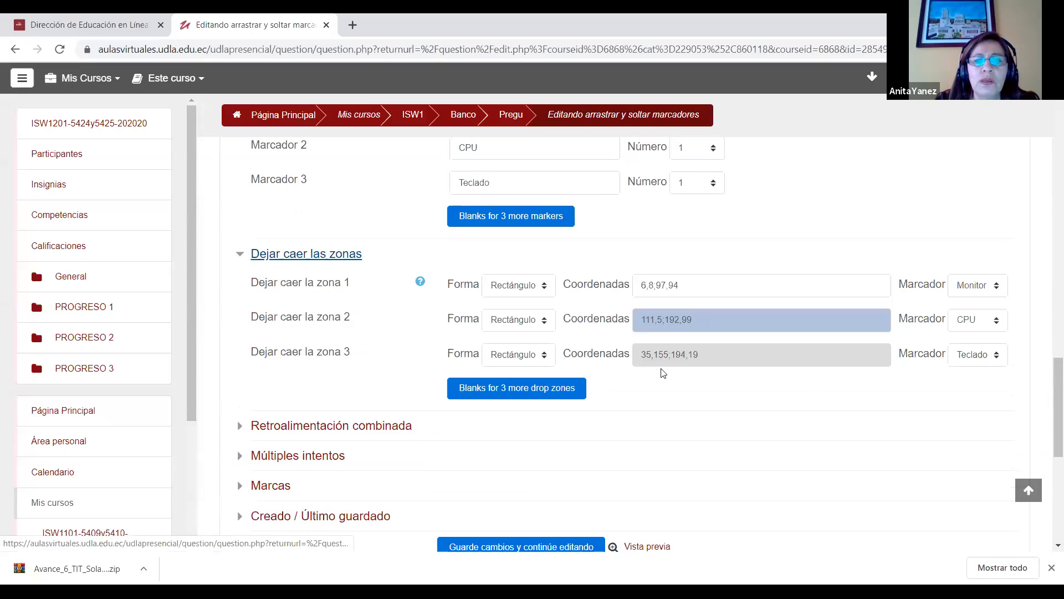
left_click(514, 287)
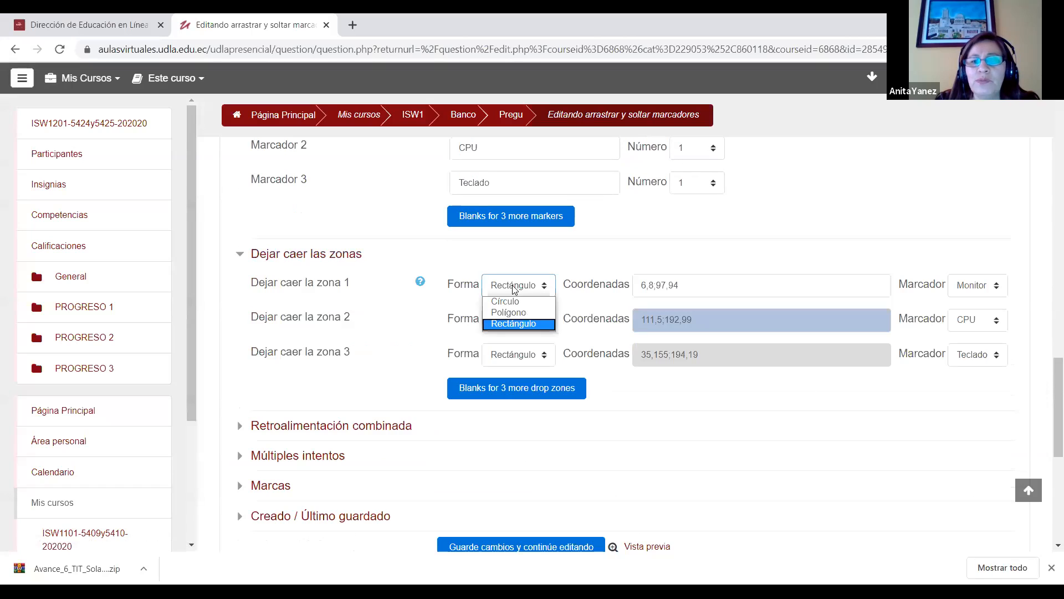
left_click(524, 325)
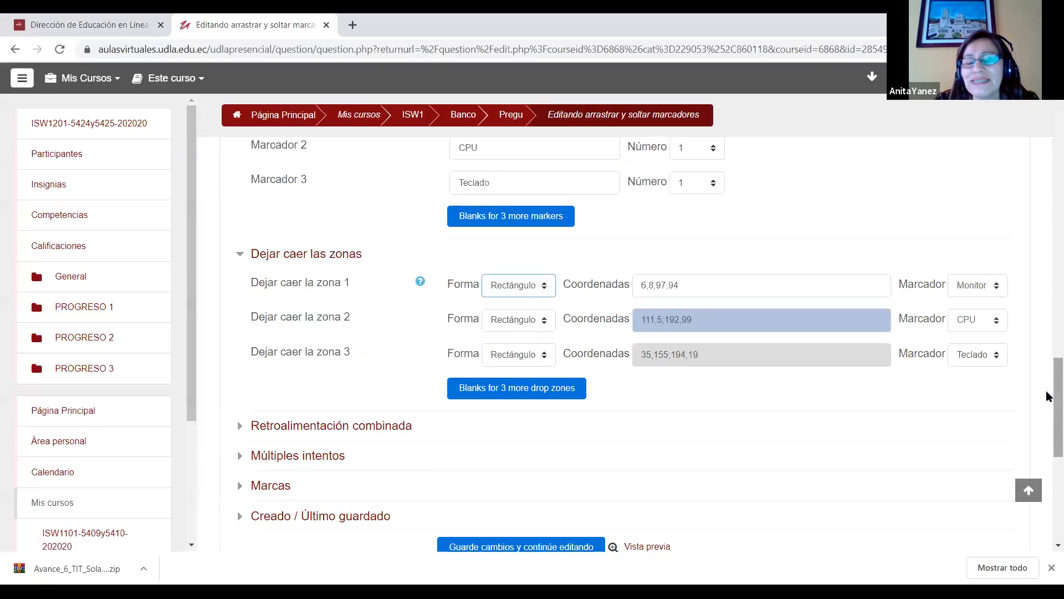
Step: Compare drop zone 1's starting coordinates with the monitor on the background image and leave Pregunta 5 without saving
scroll(1046, 350, "up", 4)
scroll(1046, 340, "up", 1)
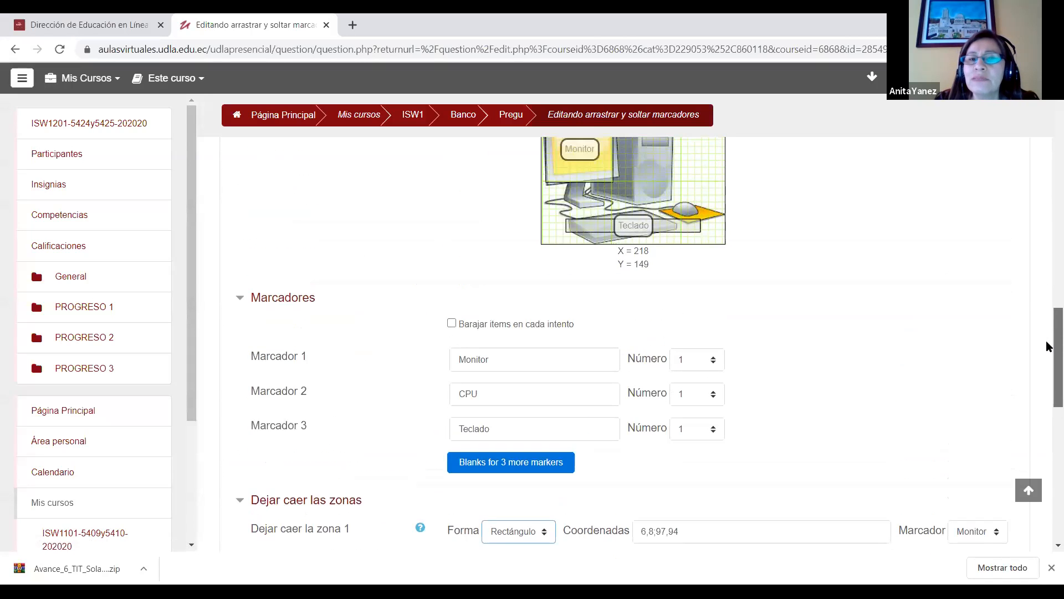
scroll(1046, 341, "up", 1)
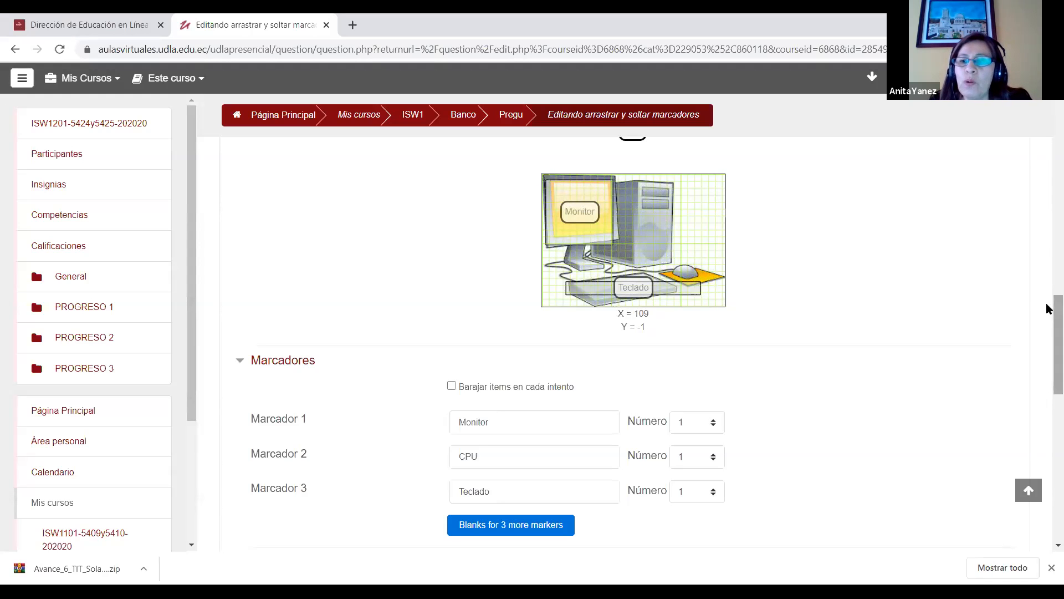
scroll(1049, 311, "down", 4)
left_click_drag(654, 364, 640, 364)
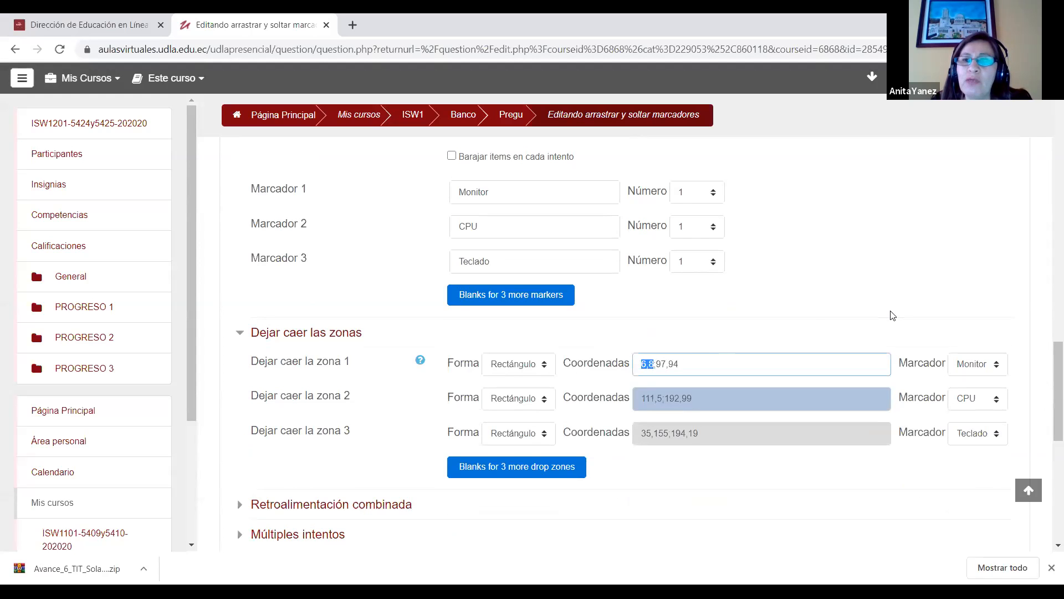
left_click_drag(1049, 368, 1048, 310)
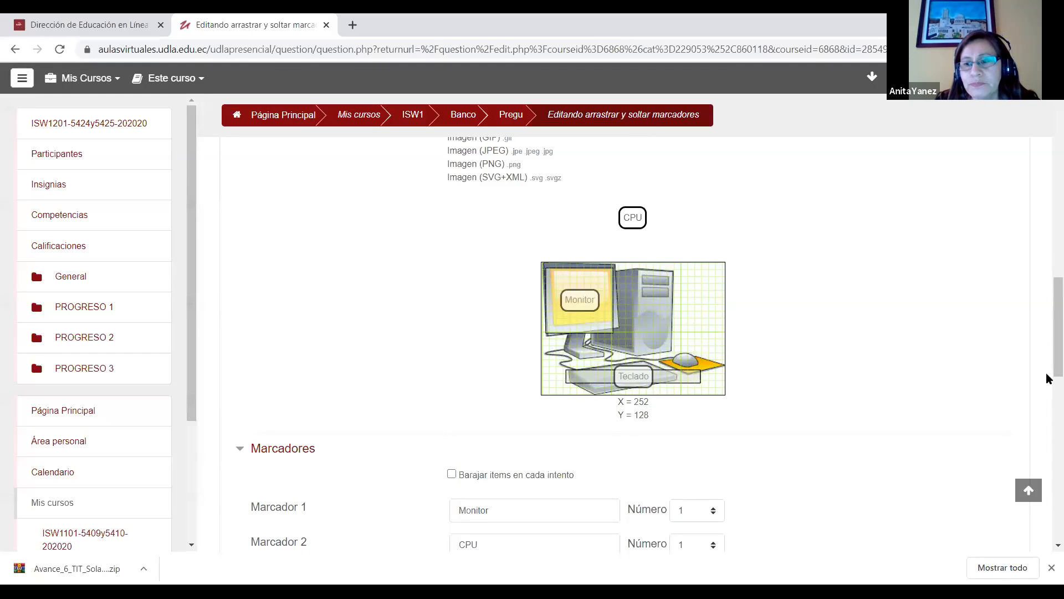
scroll(1048, 379, "down", 6)
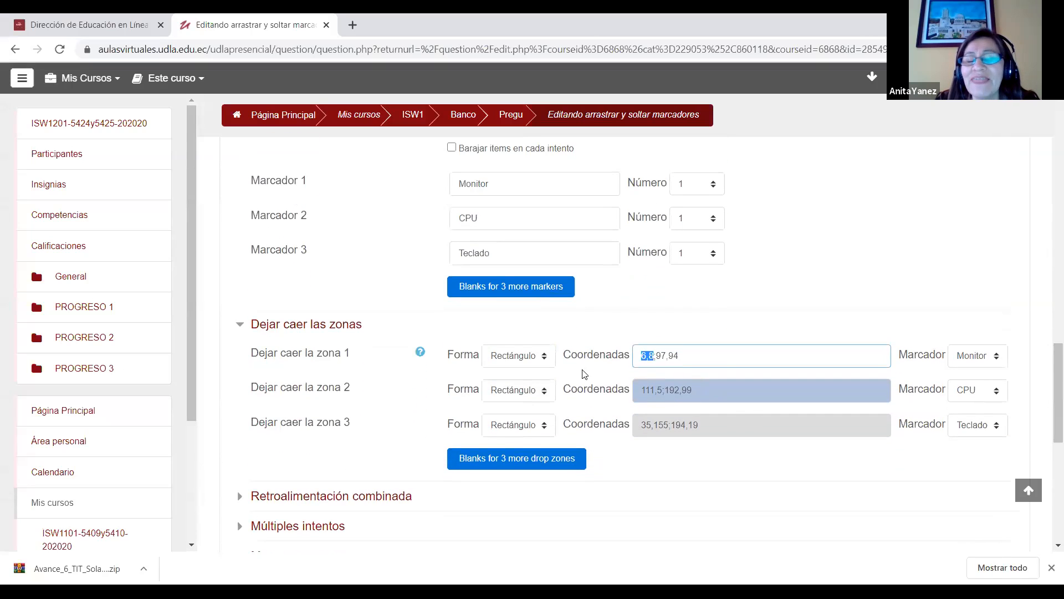
left_click_drag(1048, 377, 1047, 389)
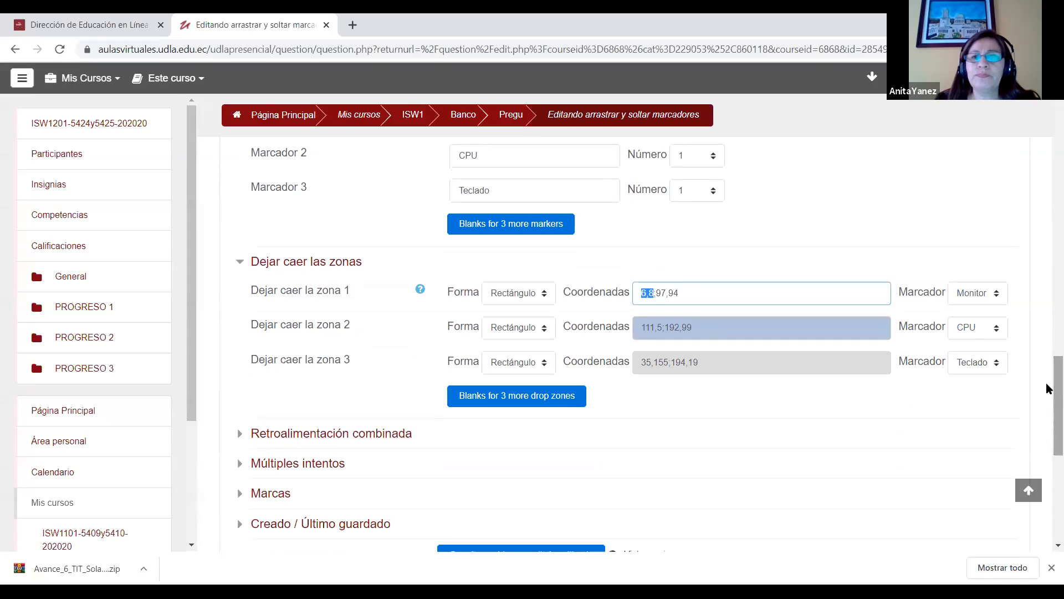
scroll(1048, 407, "down", 3)
scroll(1048, 458, "down", 1)
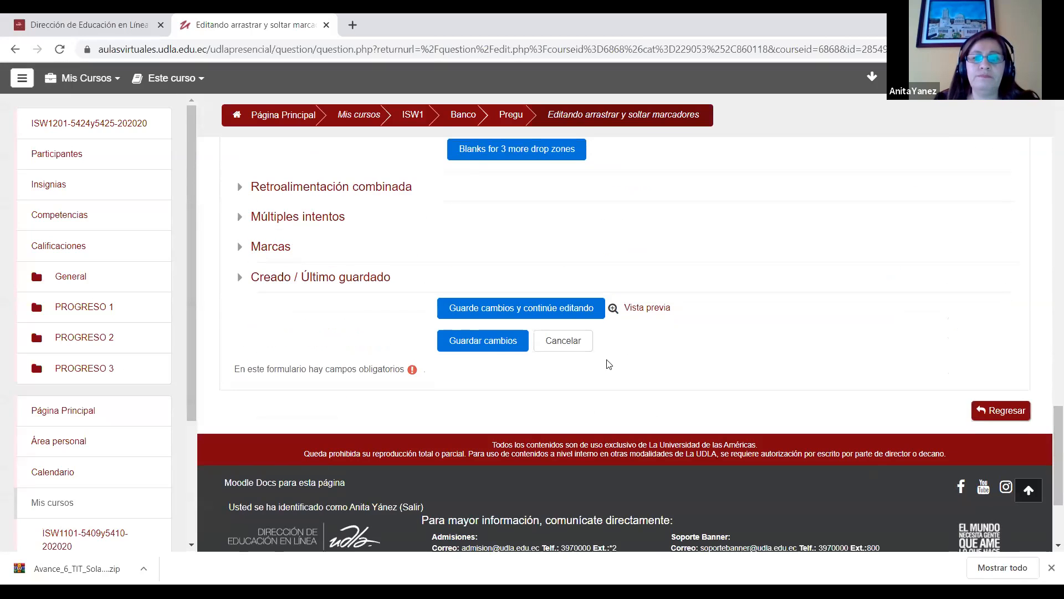
left_click(568, 343)
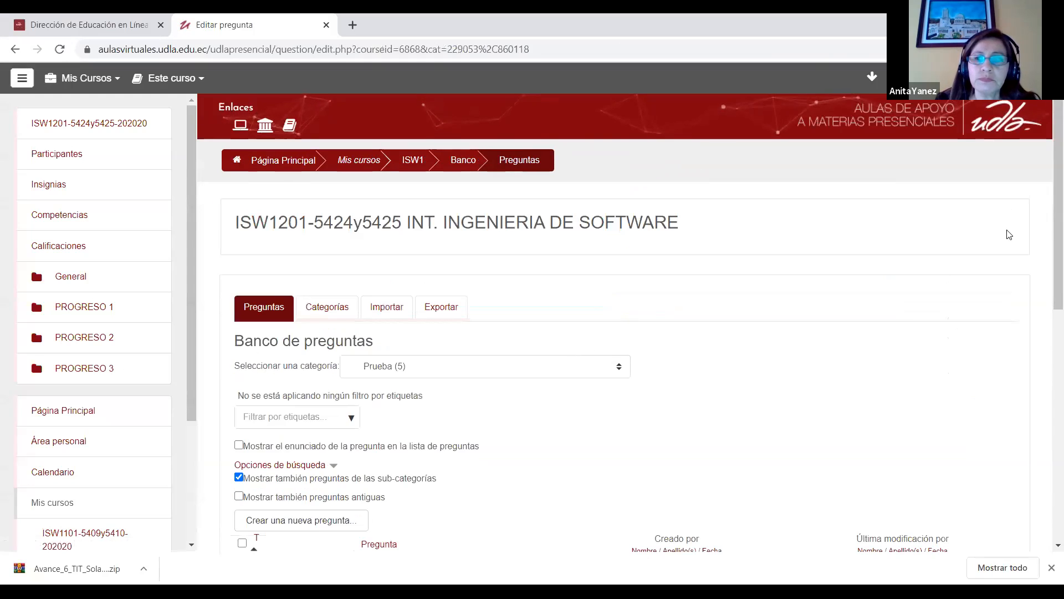
Step: Add a new question of type "Arrastrar y soltar sobre texto" to the Prueba category
scroll(316, 280, "down", 4)
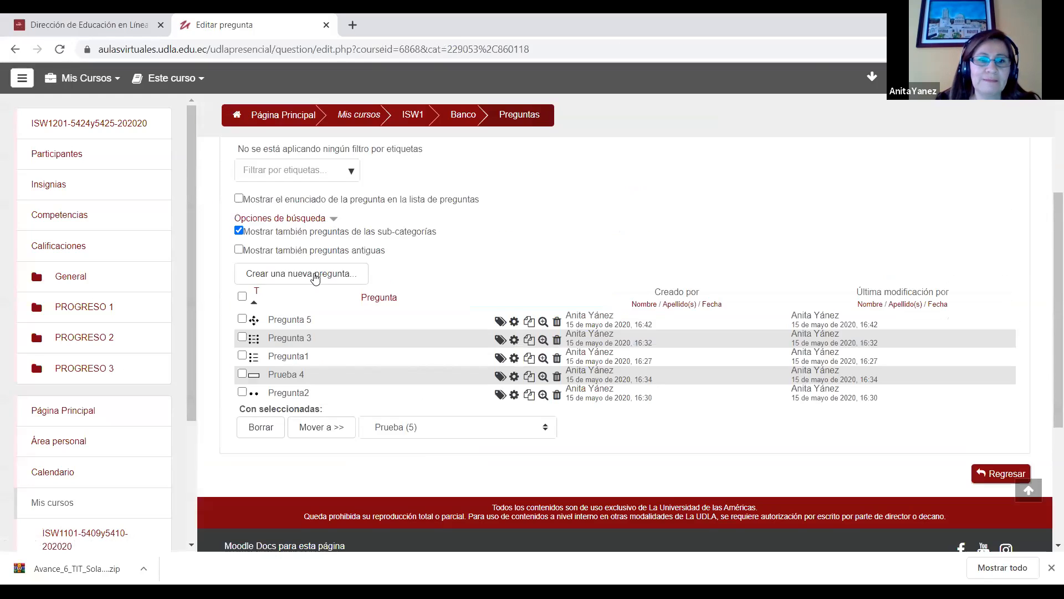
left_click(311, 273)
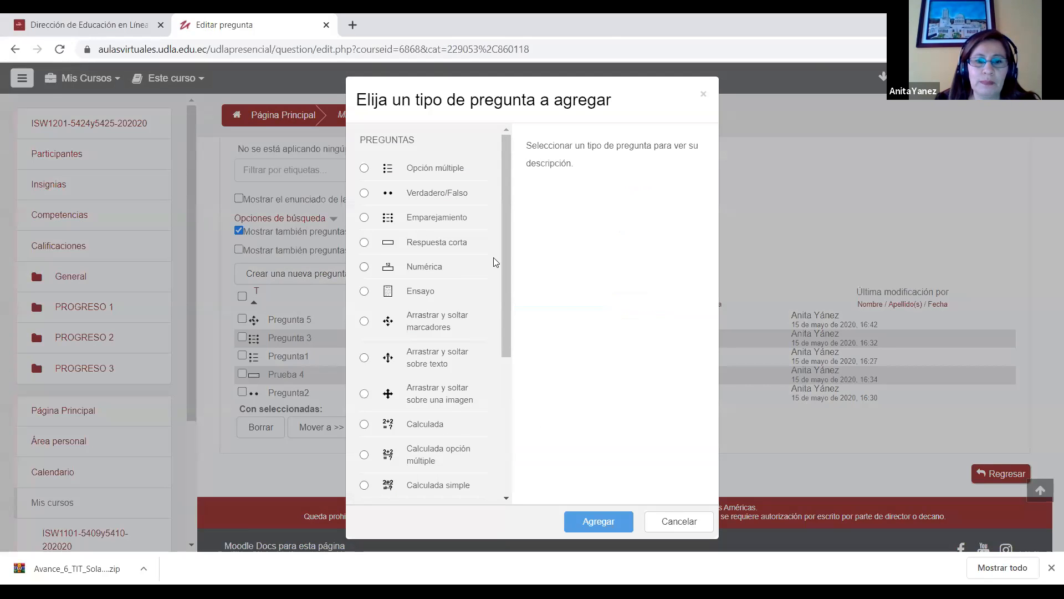
scroll(506, 294, "down", 2)
scroll(507, 317, "down", 1)
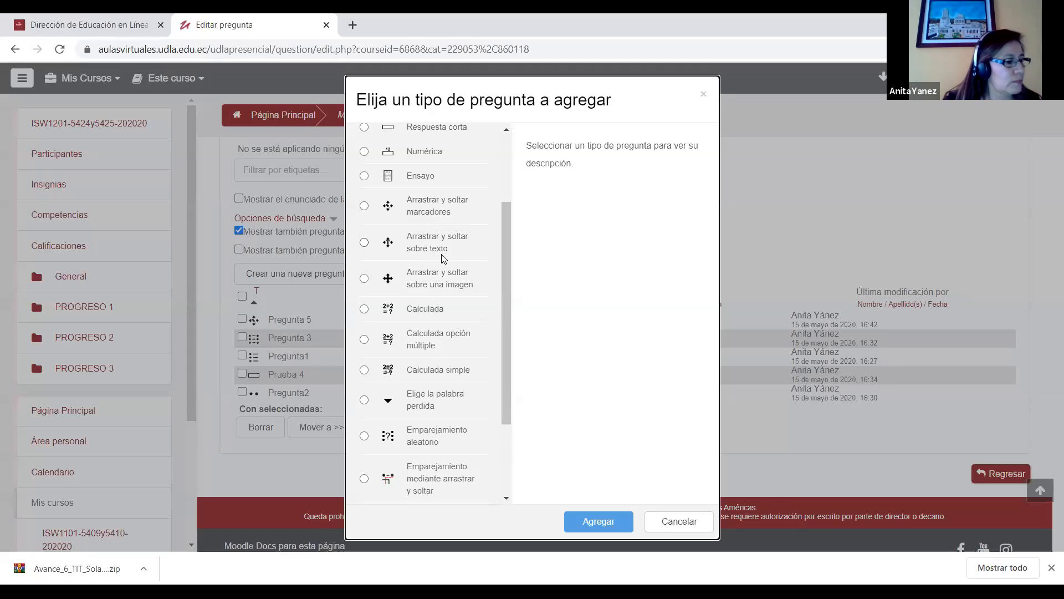
left_click(364, 243)
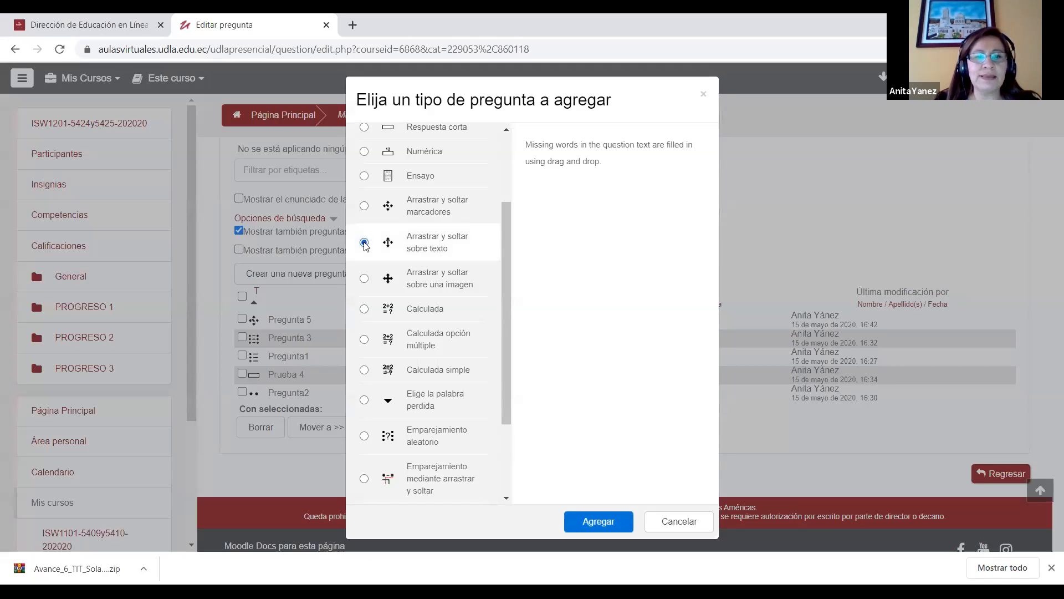
left_click(599, 521)
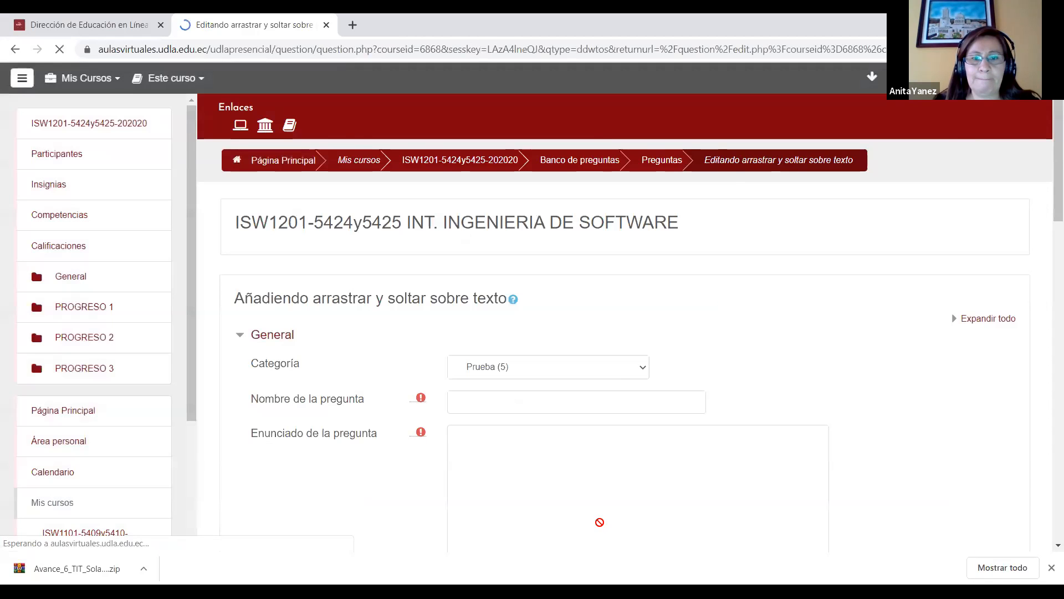
Step: Name the new question "Preguta6" and place the cursor in its statement field
scroll(1048, 169, "down", 1)
left_click(464, 328)
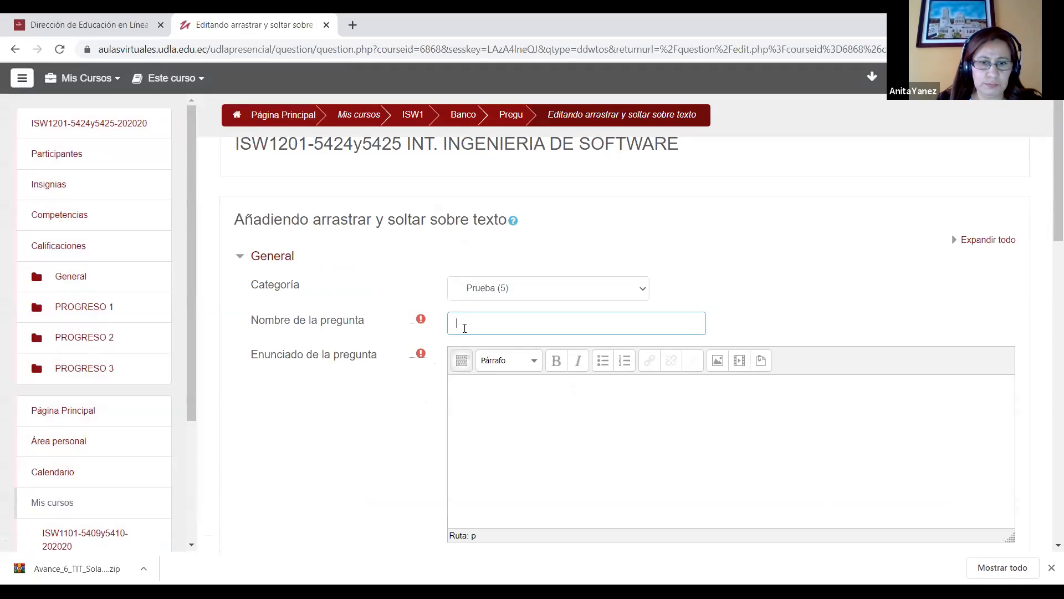
type("Preguta6")
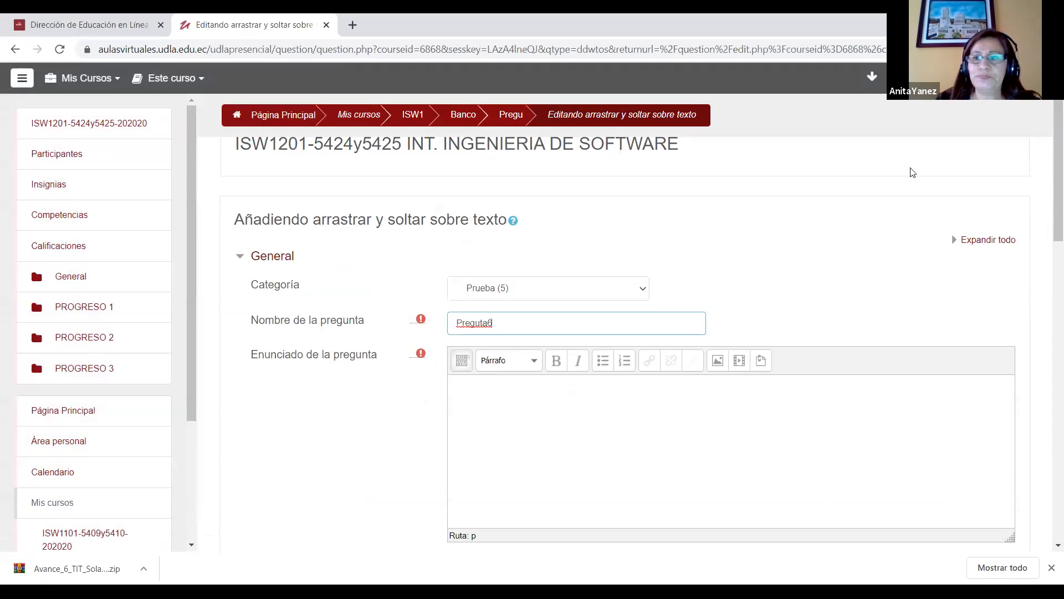
scroll(1050, 185, "down", 1)
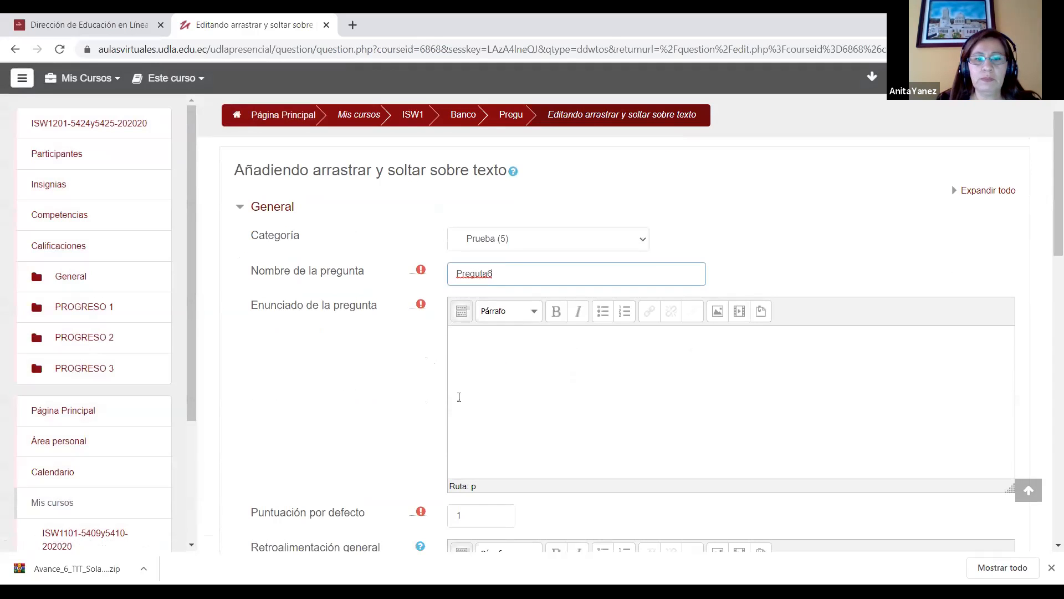
left_click(479, 343)
type("Arrat")
key("BackSpace")
key("BackSpace")
key("BackSpace")
key("BackSpace")
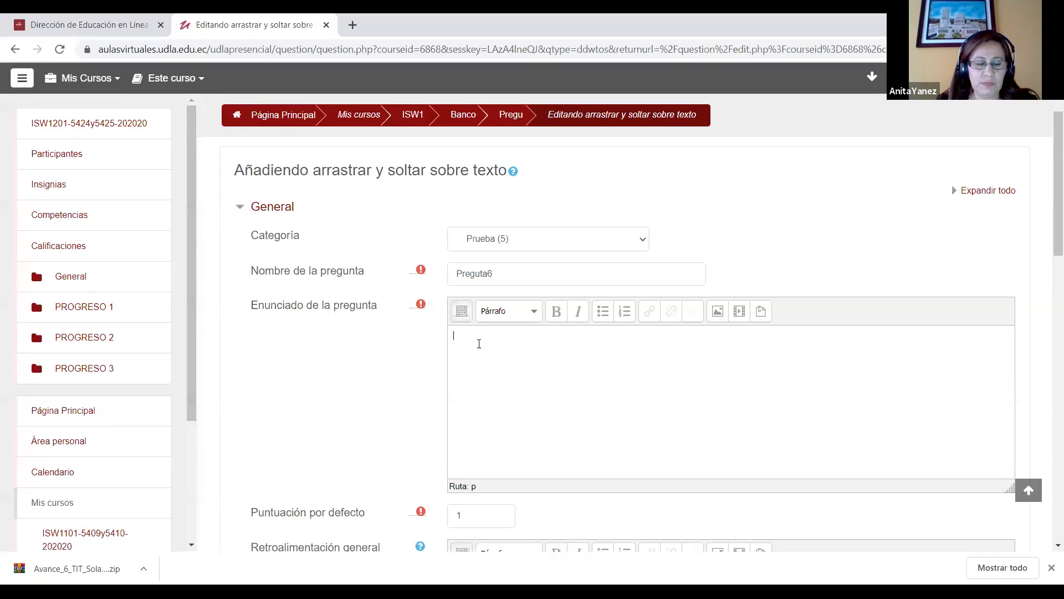
Step: Write the question statement "Rojo en in ingles se dice [[1]]", with the bracketed number as the gap for the first choice
type("R")
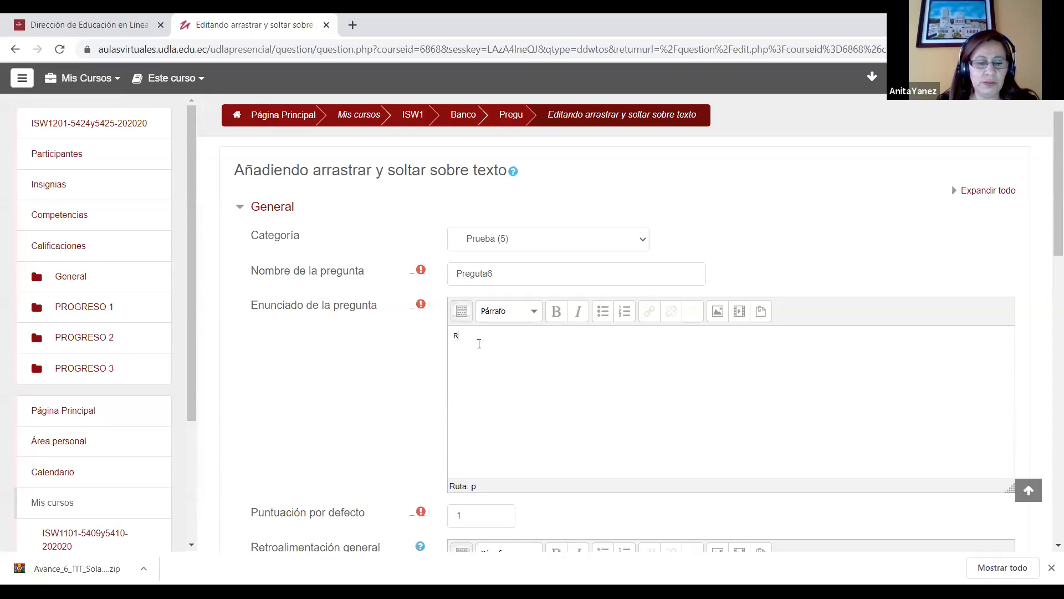
type("ojo en in igles se")
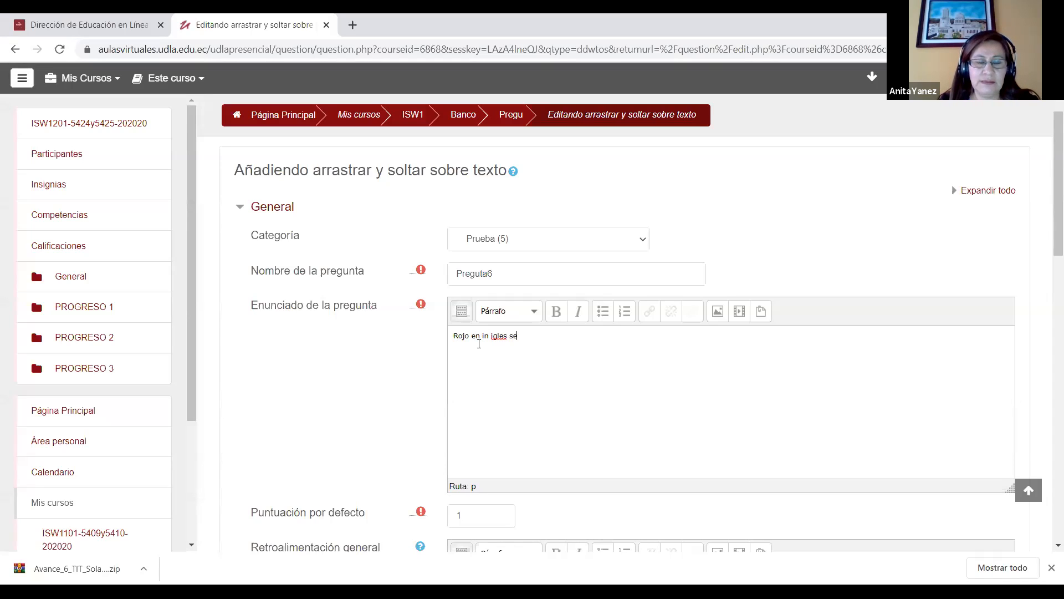
key("BackSpace")
key("BackSpace")
key("BackSpace")
key("BackSpace")
key("BackSpace")
key("BackSpace")
key("BackSpace")
key("BackSpace")
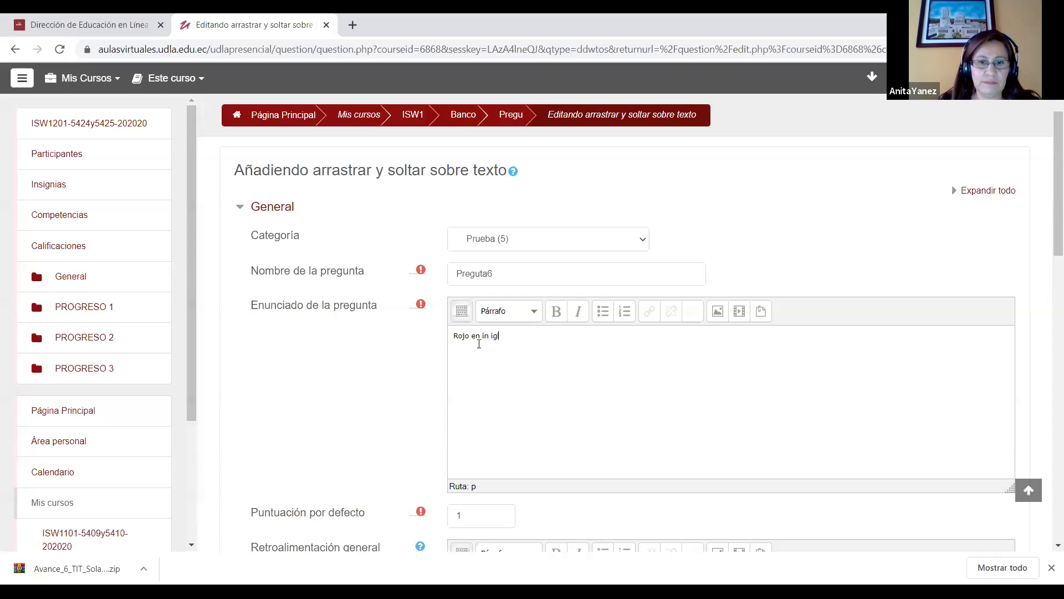
type("ingles se dice []")
key("BackSpace")
type("[]]")
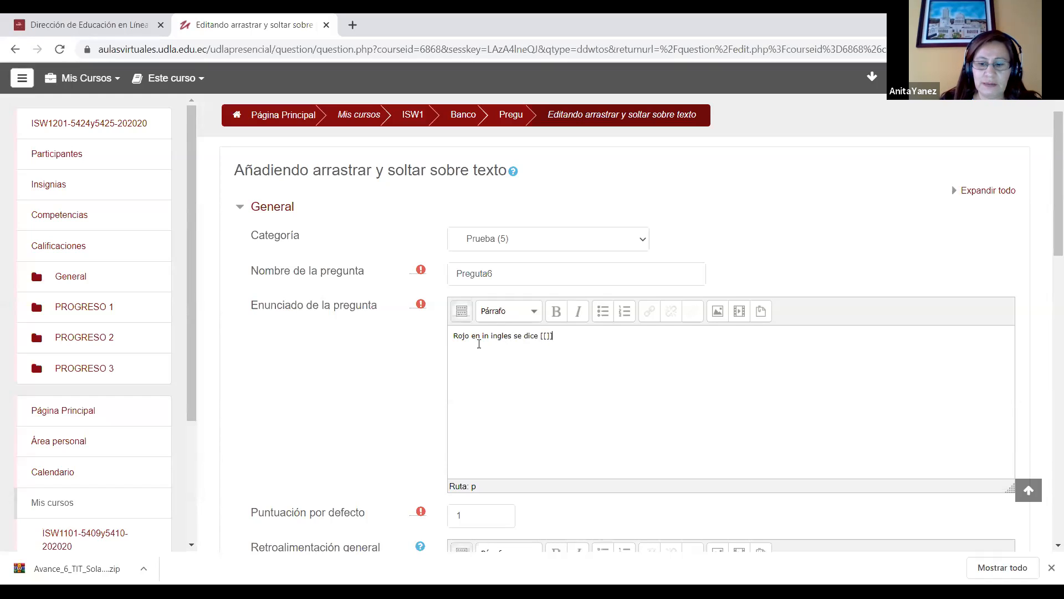
type("1")
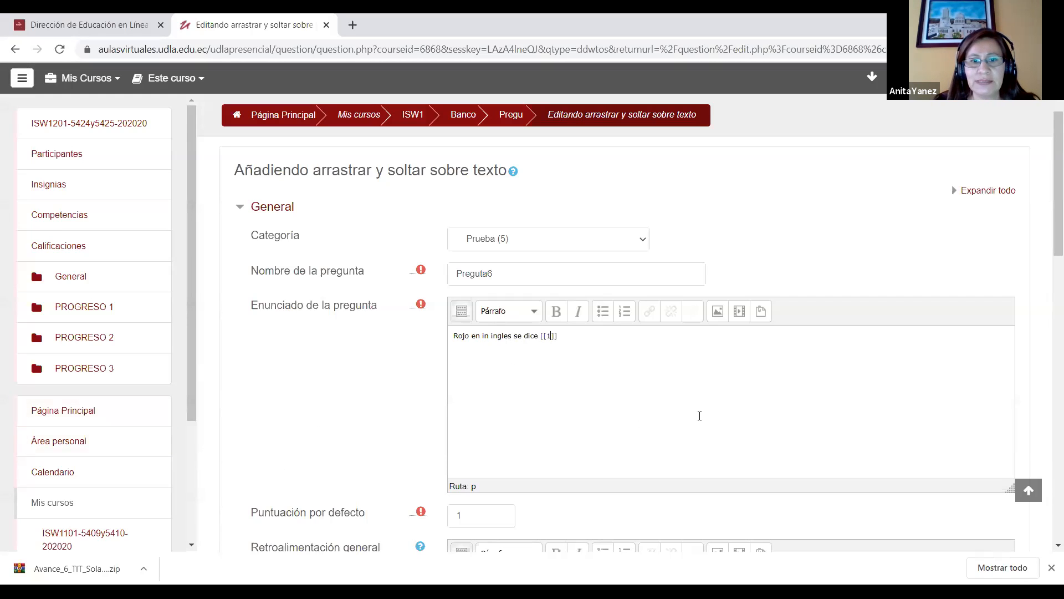
left_click_drag(1055, 224, 1055, 228)
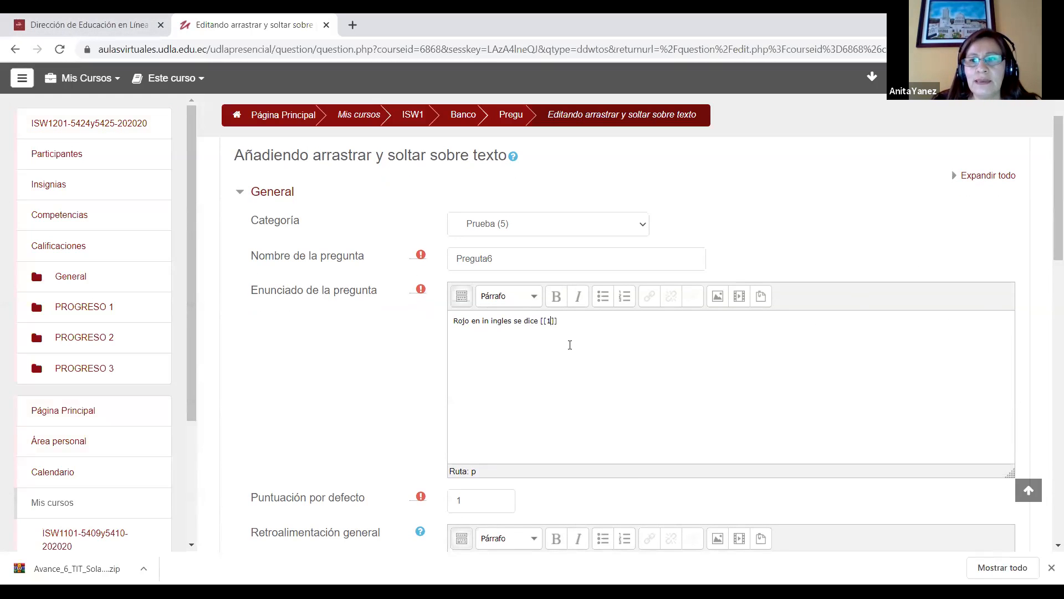
Step: Extend the Preguta6 statement after the first gap with ", amarillo [[2]]" as a second numbered gap
scroll(570, 344, "down", 1)
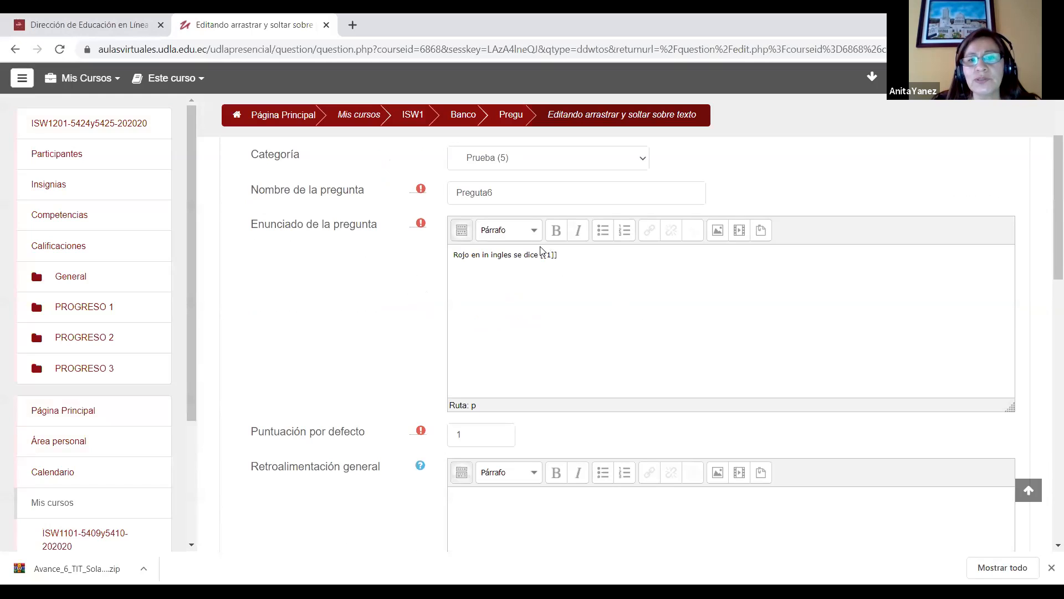
left_click_drag(541, 255, 558, 252)
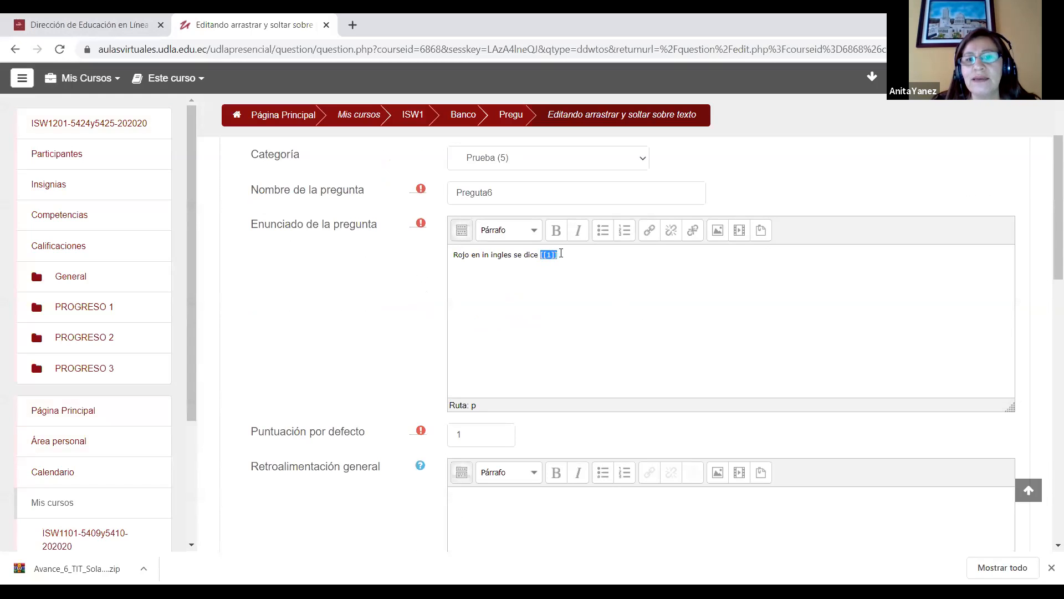
left_click(565, 256)
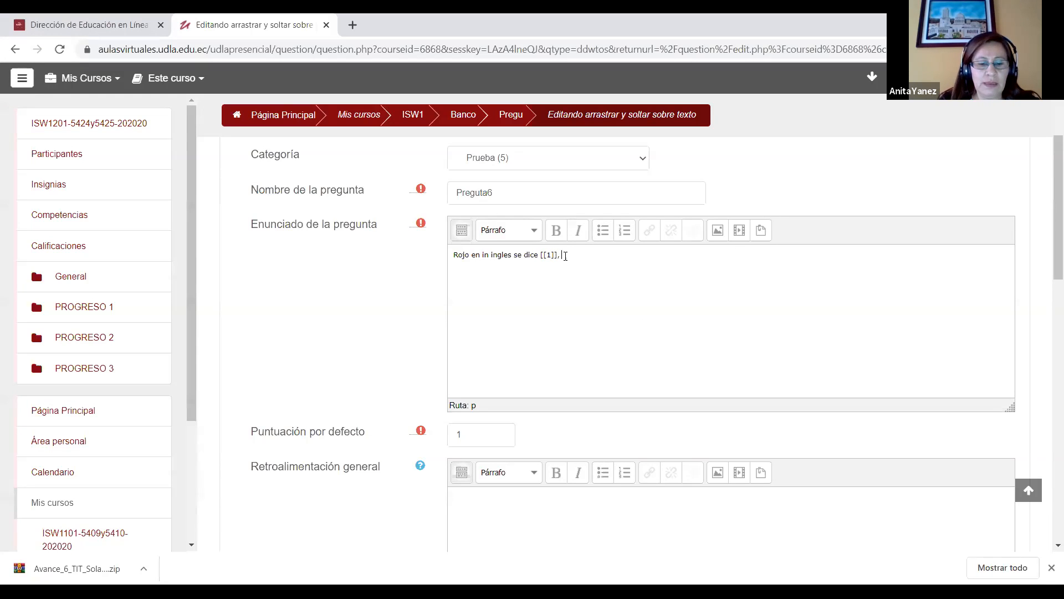
type("amari")
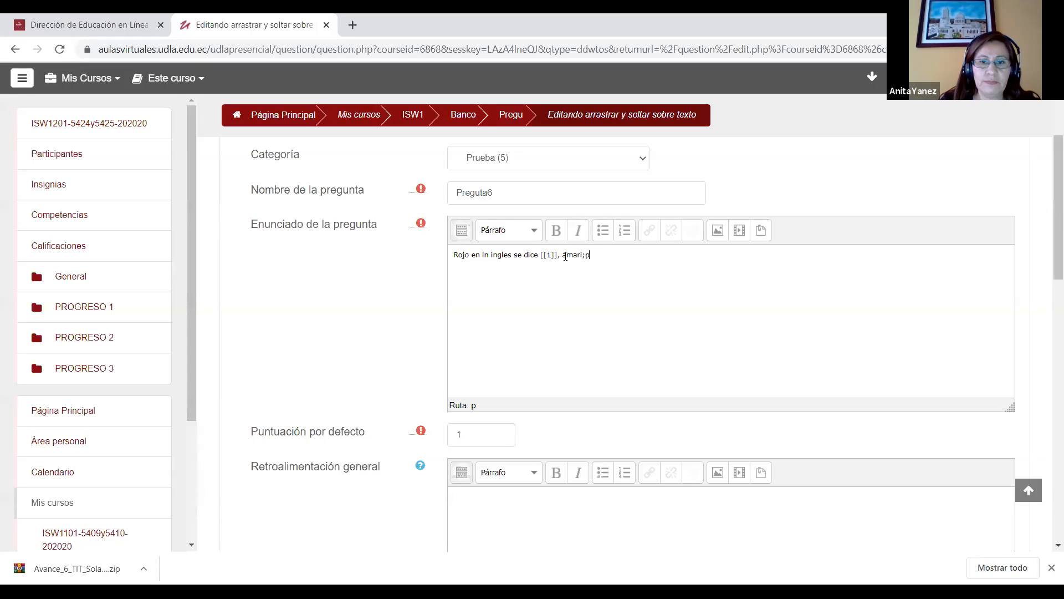
key("BackSpace")
type("ill")
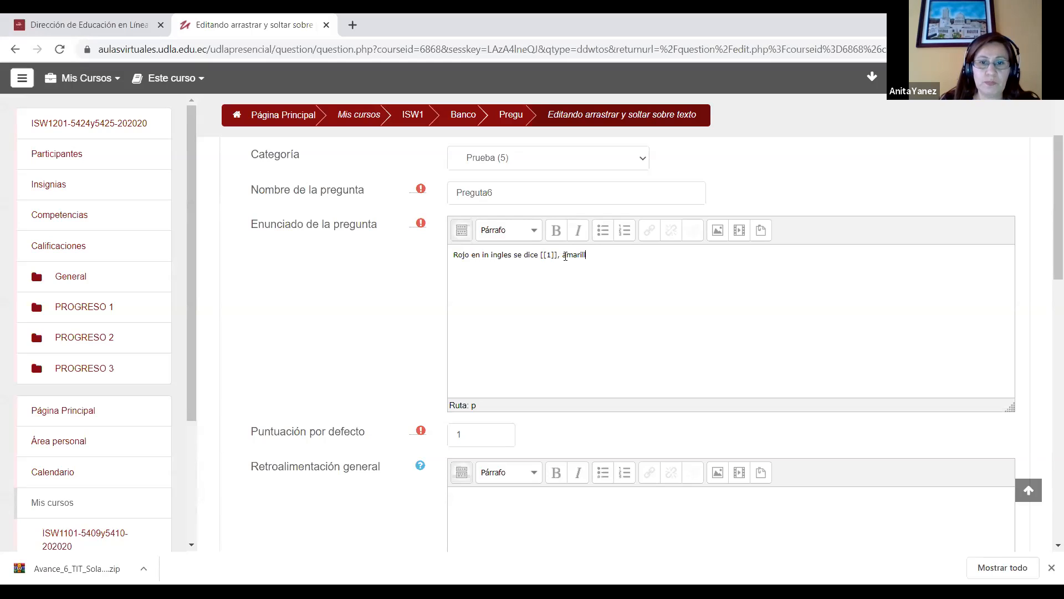
type("o [[]]")
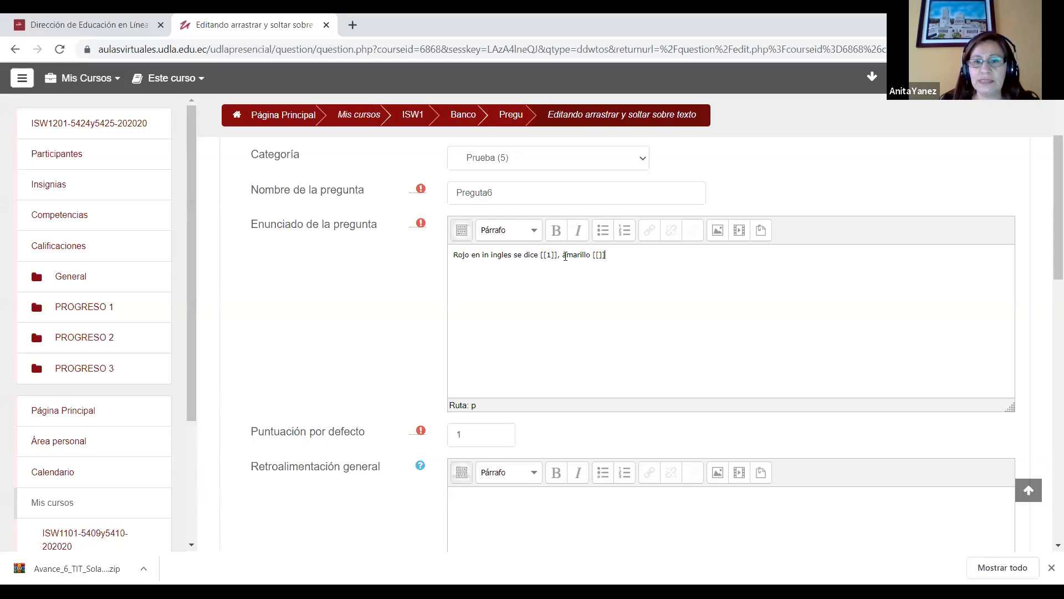
type("2")
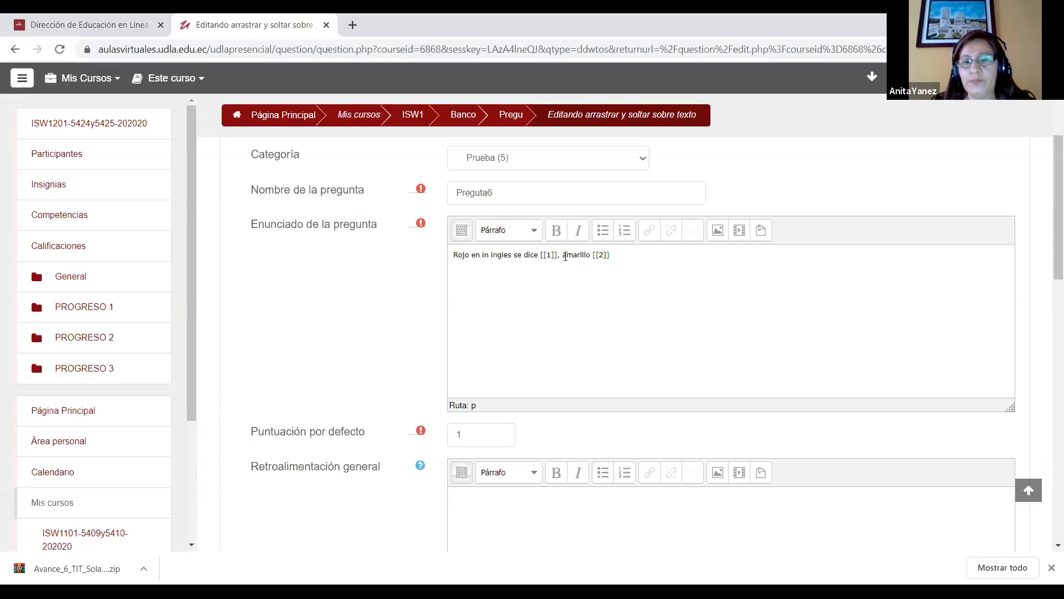
Step: Enter "Red" as the answer of option 1, matching the [[1]] gap in the statement
left_click_drag(1048, 217, 1046, 316)
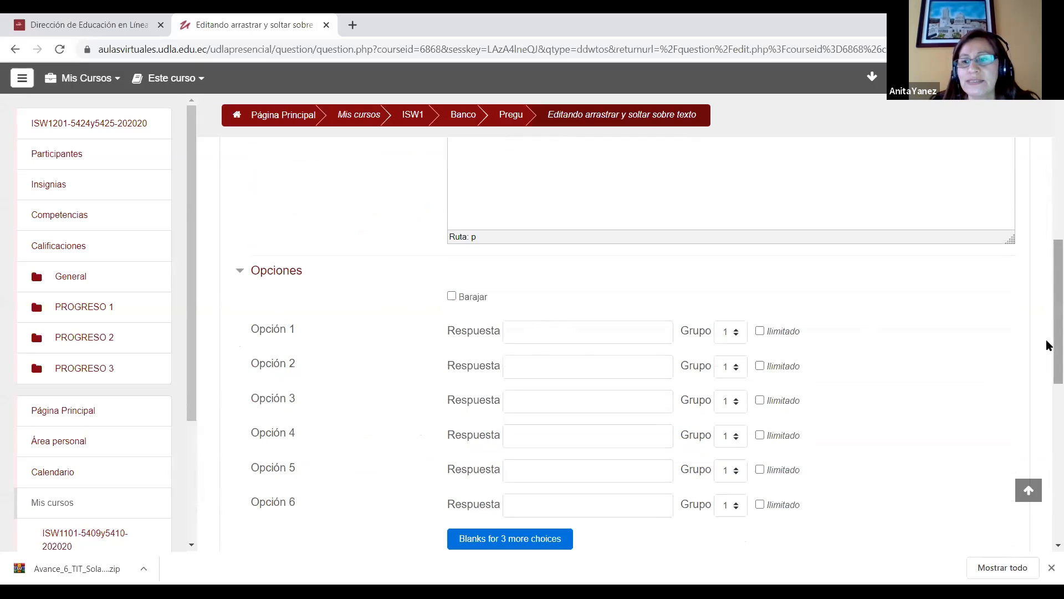
left_click(543, 331)
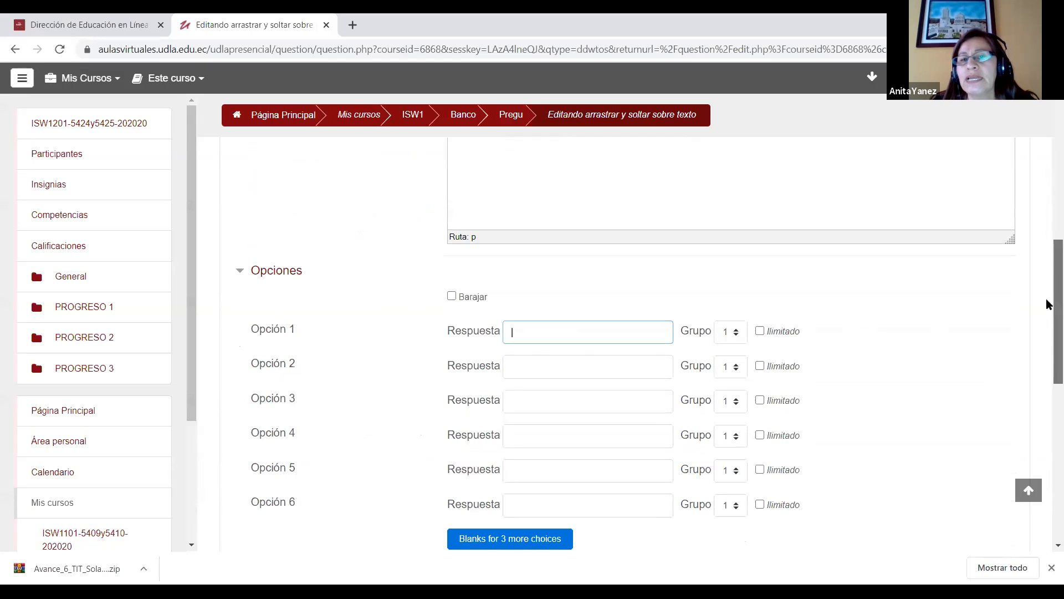
left_click_drag(1048, 304, 1048, 206)
left_click_drag(558, 232, 540, 233)
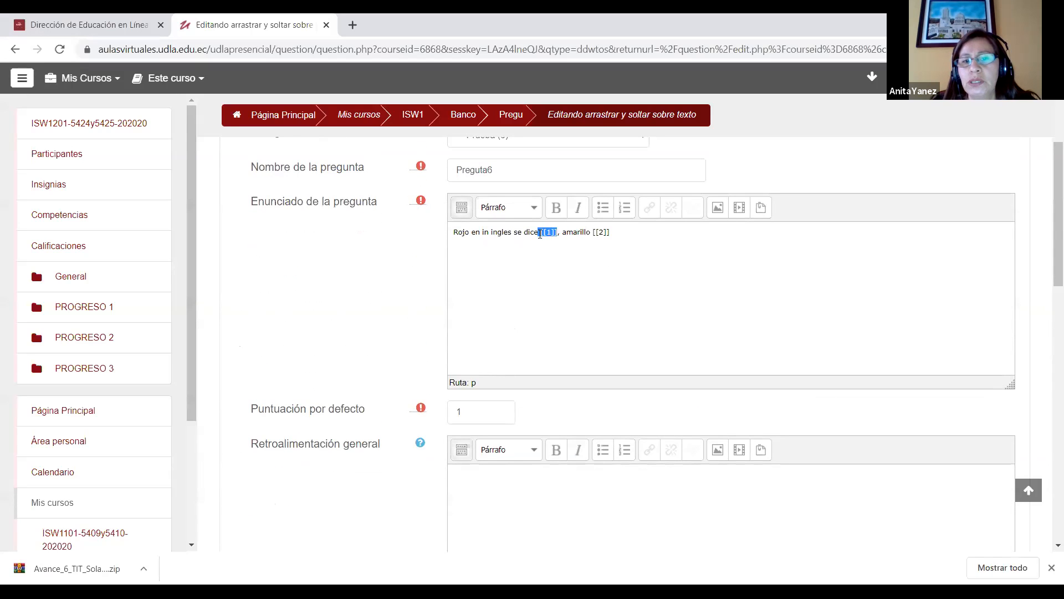
left_click_drag(1048, 237, 1048, 360)
left_click(534, 301)
type("Red")
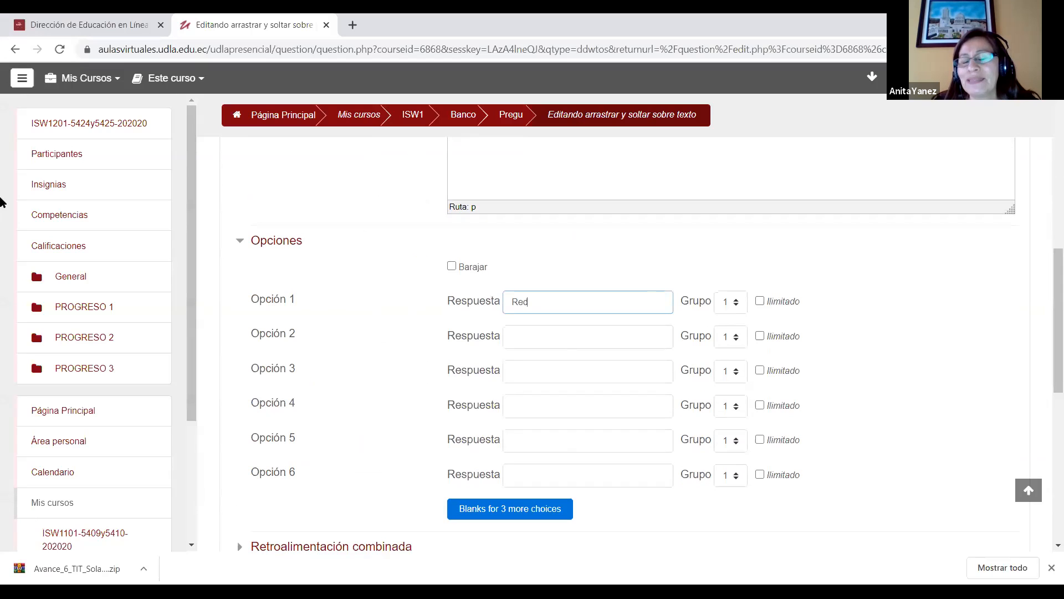
Step: Enter "Yellow" as the answer of option 2
mouse_move(1048, 352)
left_mouse_down()
mouse_move(1048, 252)
mouse_move(1047, 371)
left_mouse_up()
left_click(528, 301)
type("Ye")
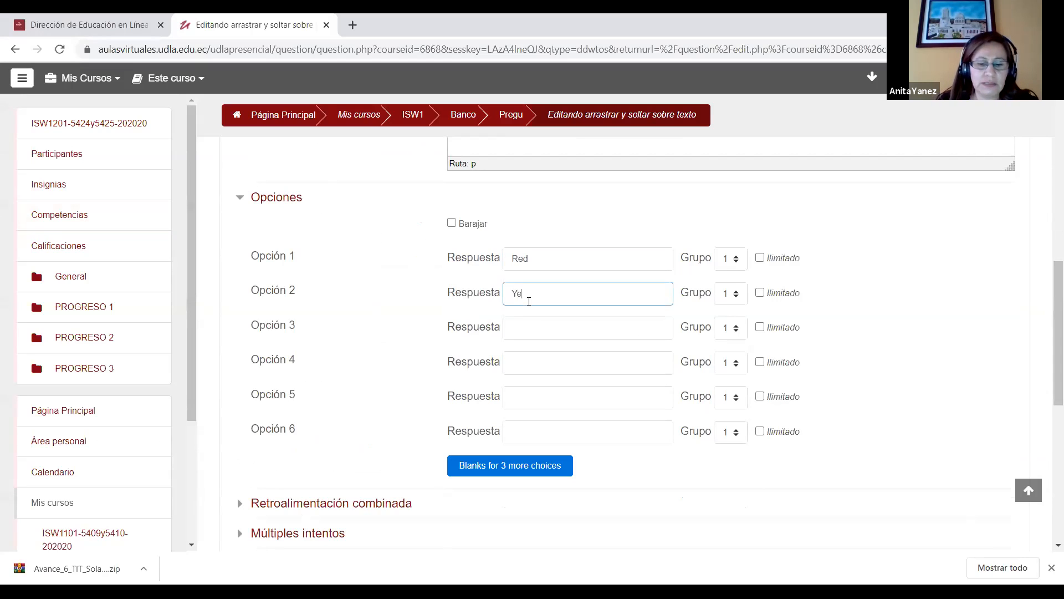
type("llow")
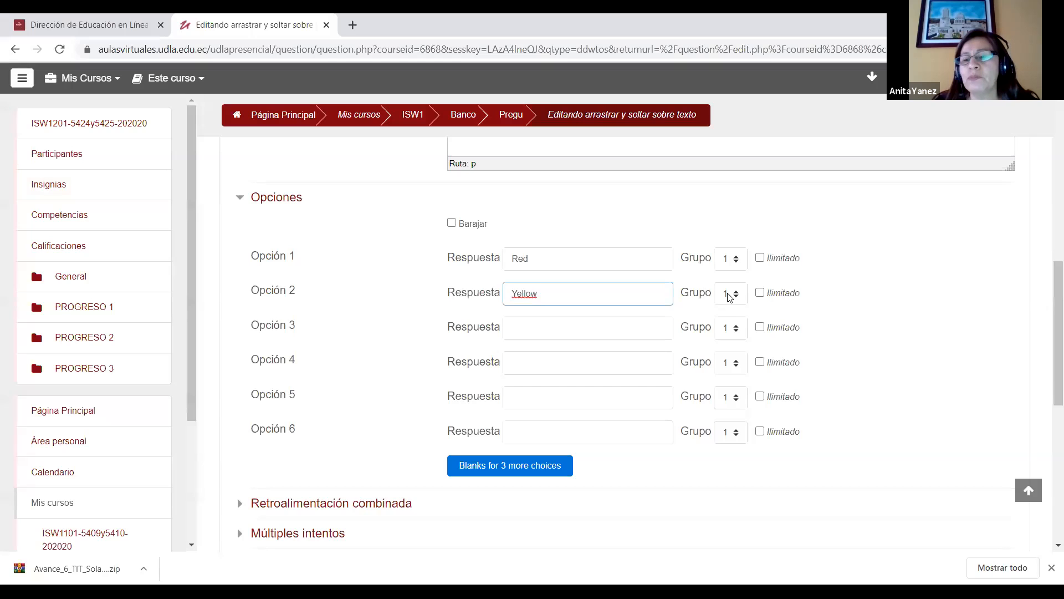
Step: Save the drag-and-drop text question and open the preview of Preguta6 from the question bank
left_click_drag(1048, 304, 1048, 361)
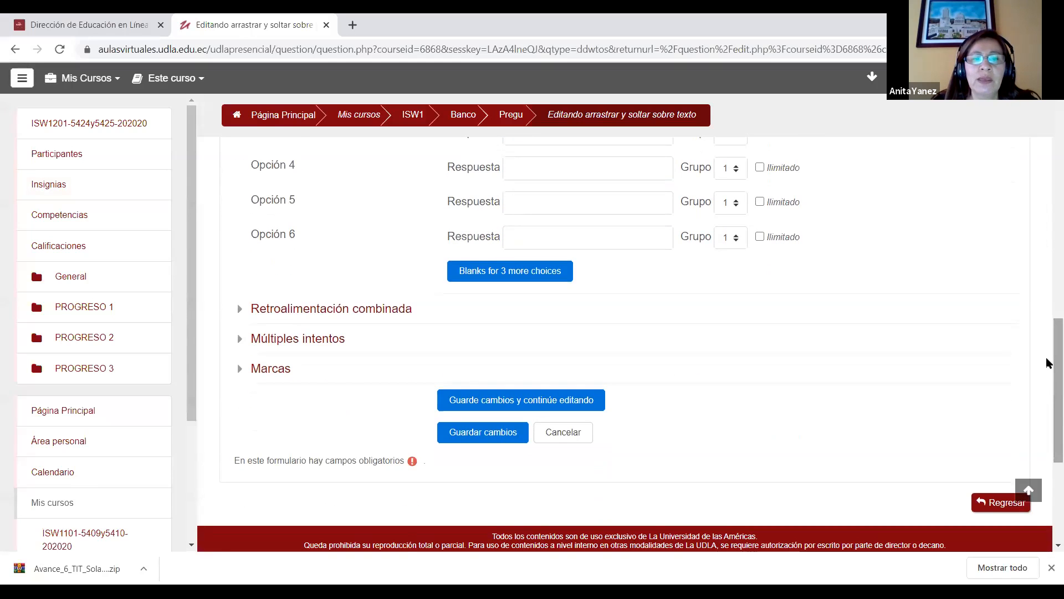
left_click(487, 432)
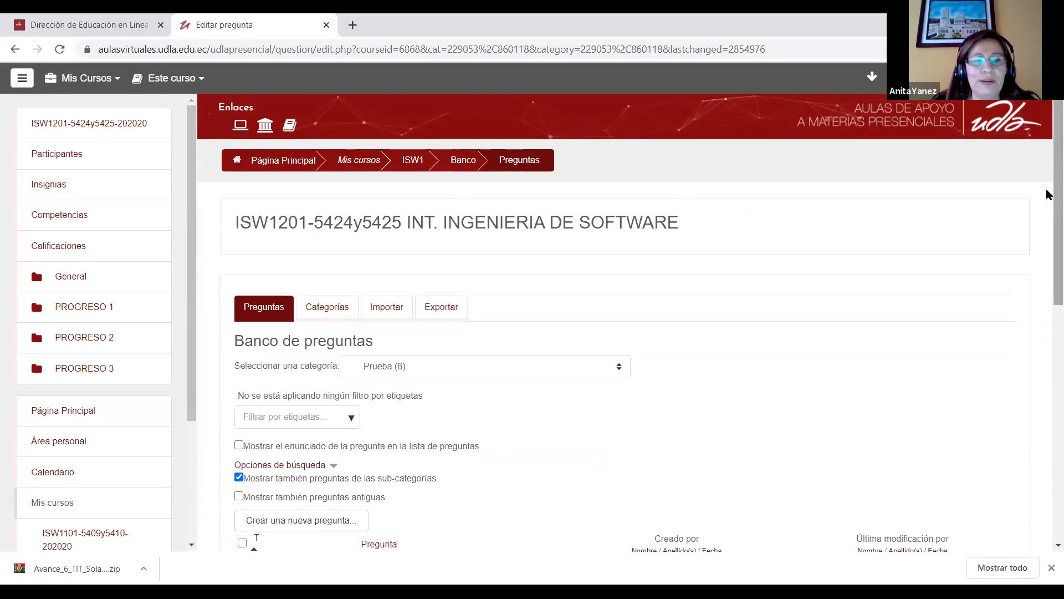
scroll(1050, 297, "down", 5)
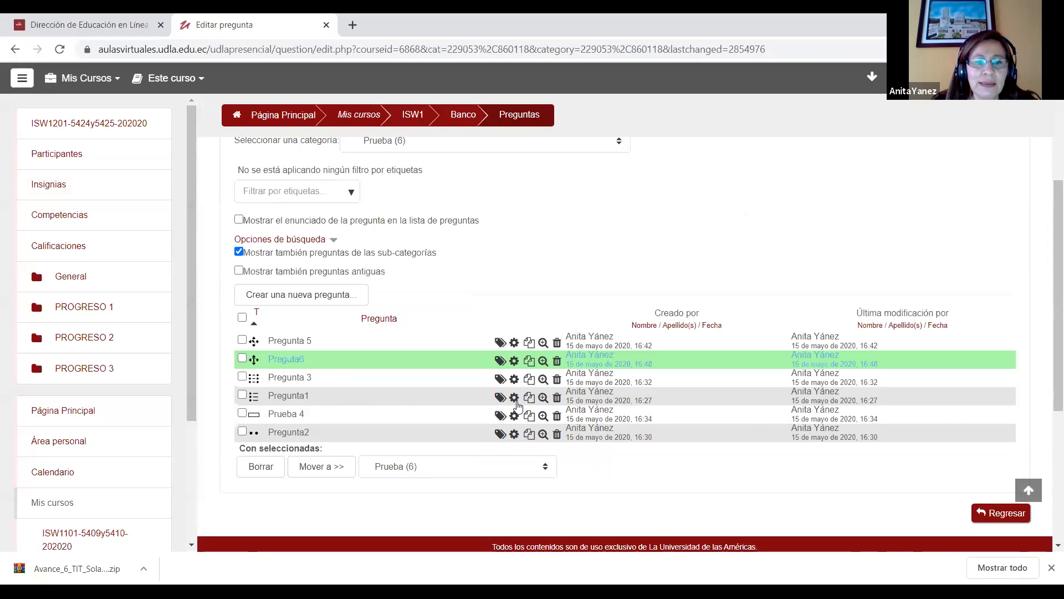
left_click(546, 362)
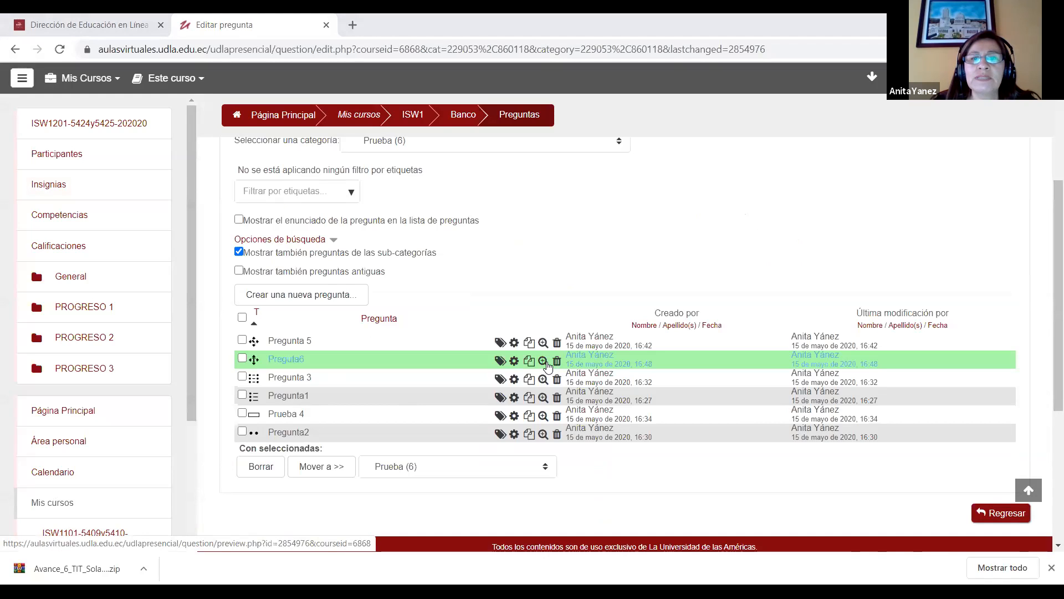
left_click(546, 363)
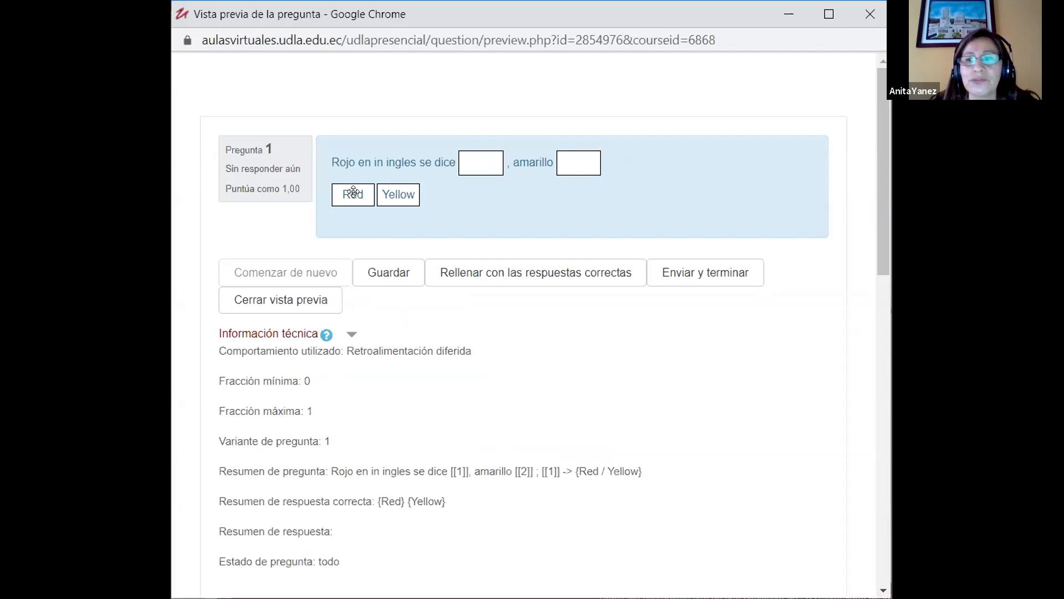
Step: Test the preview by placing "Red" in the first gap and "Yellow" in the second, and return to the question bank
left_click_drag(353, 191, 480, 162)
left_click_drag(415, 195, 578, 163)
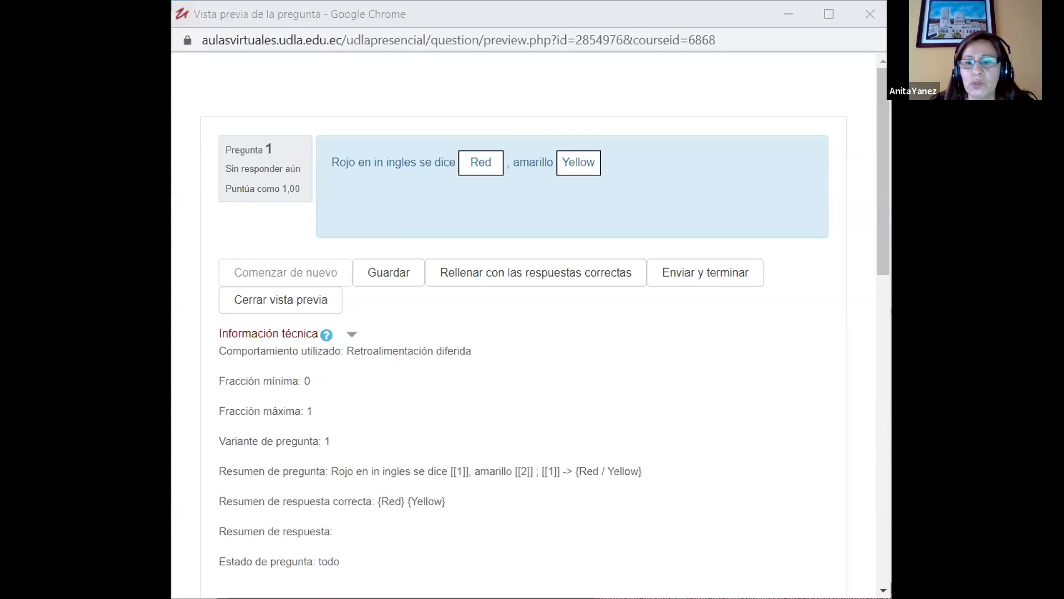
left_click(851, 500)
Step: Add a new question of type "Calculada" to the Prueba category
left_click(336, 299)
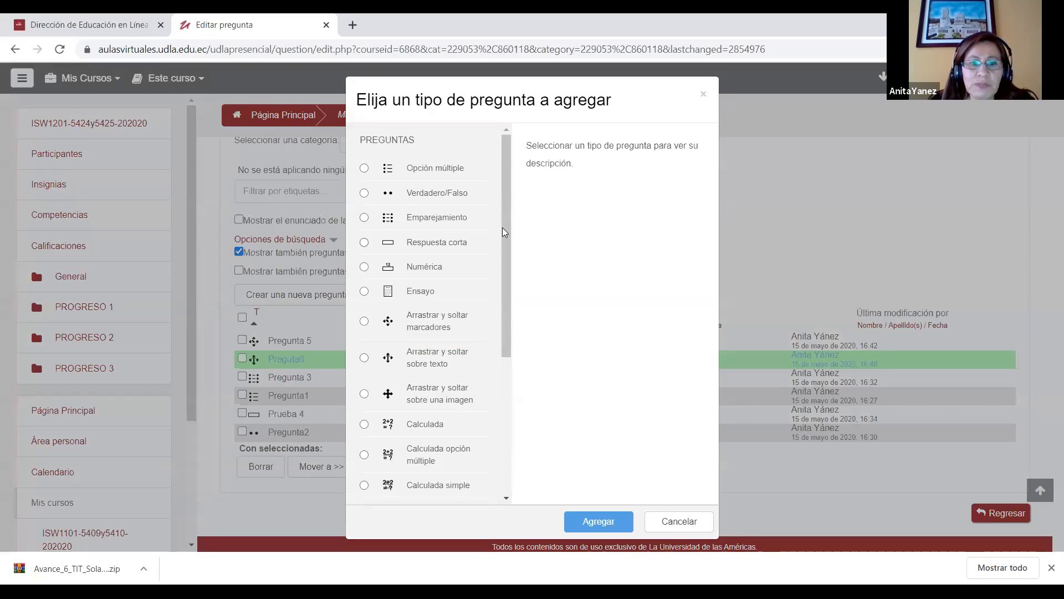
left_click_drag(502, 227, 509, 335)
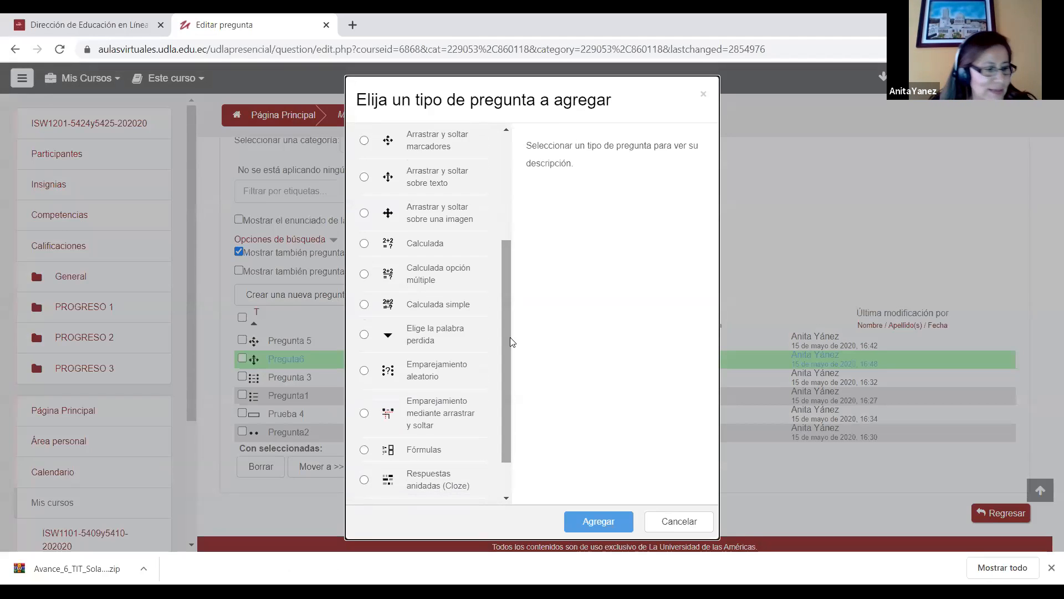
left_click(366, 245)
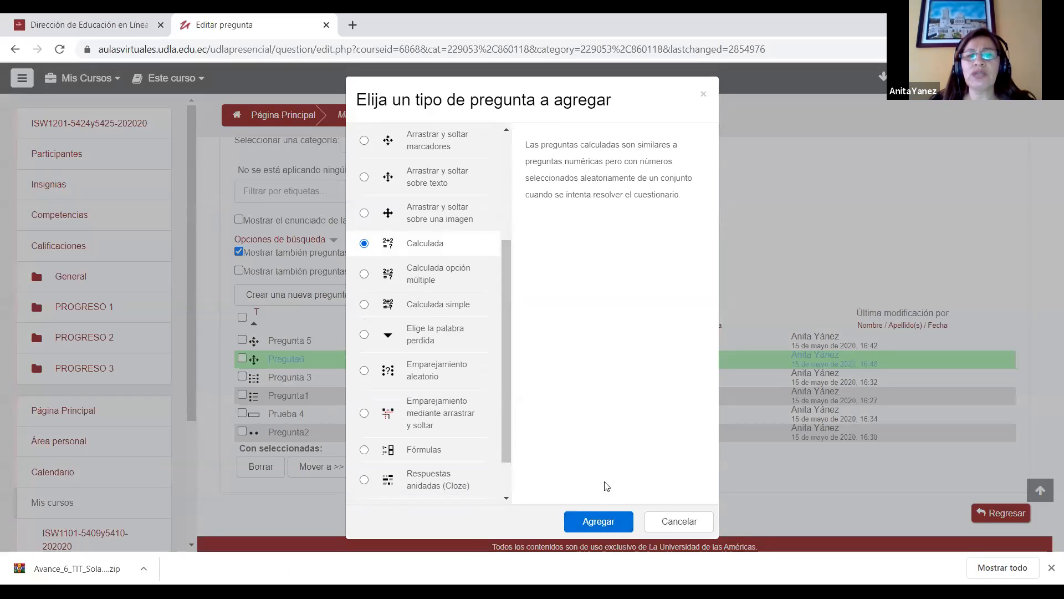
left_click(597, 521)
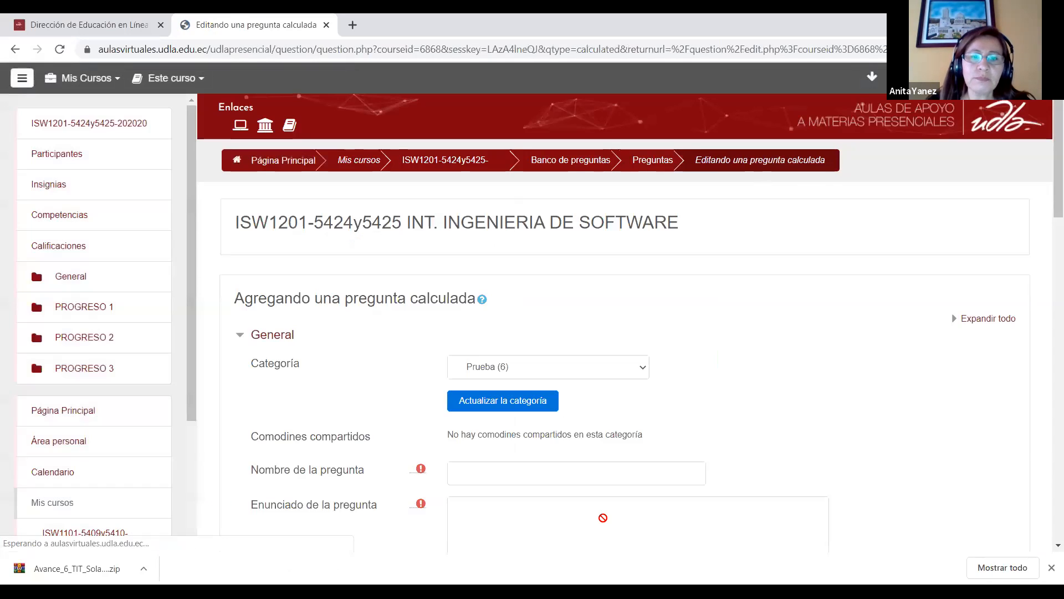
Step: Name the new calculated question "Pregunta7"
left_click_drag(1058, 188, 1057, 209)
left_click(535, 406)
type("Pregunta7")
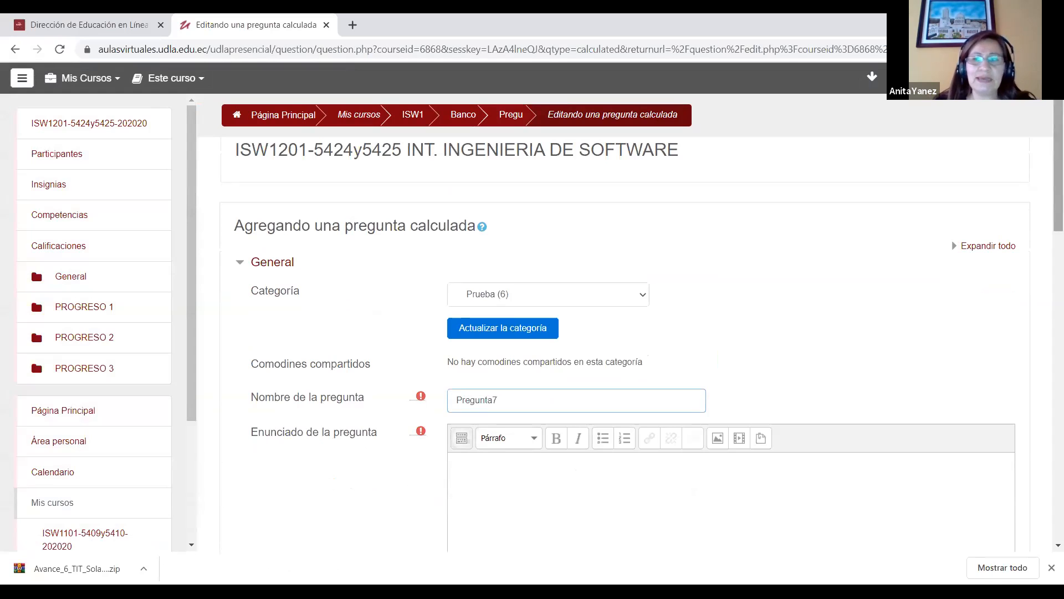
Step: Begin the statement of Pregunta7 with "Cual es el area de un rectangulo"
left_click_drag(1046, 119, 1046, 167)
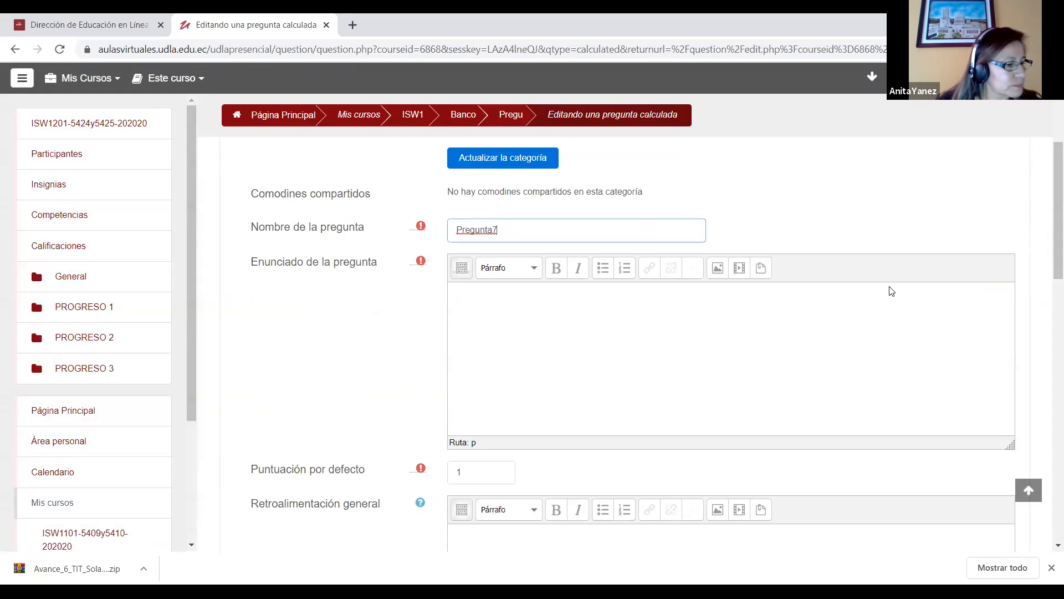
left_click(497, 308)
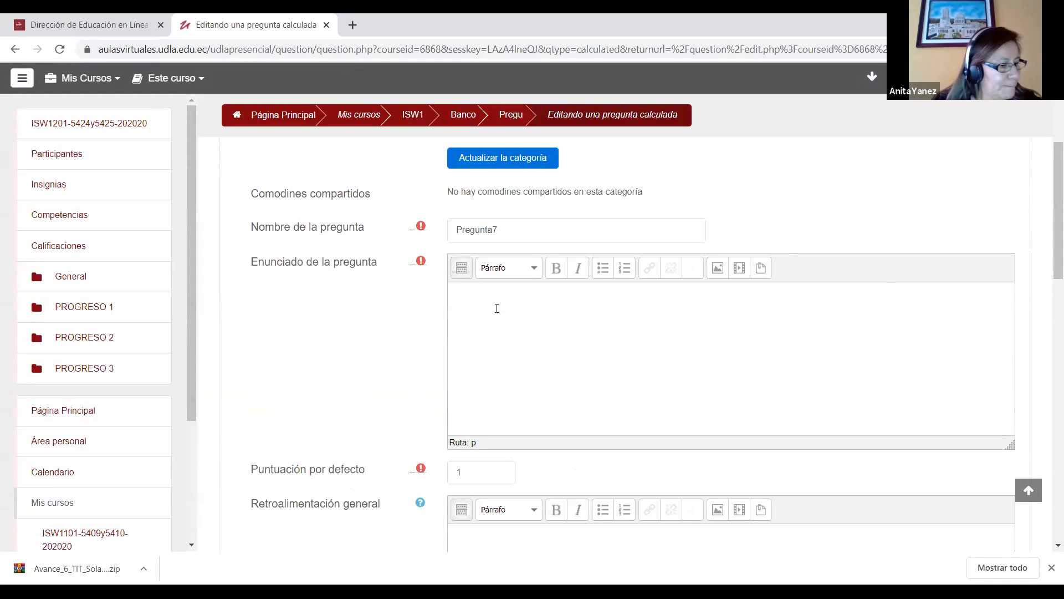
type("Cual es el area de")
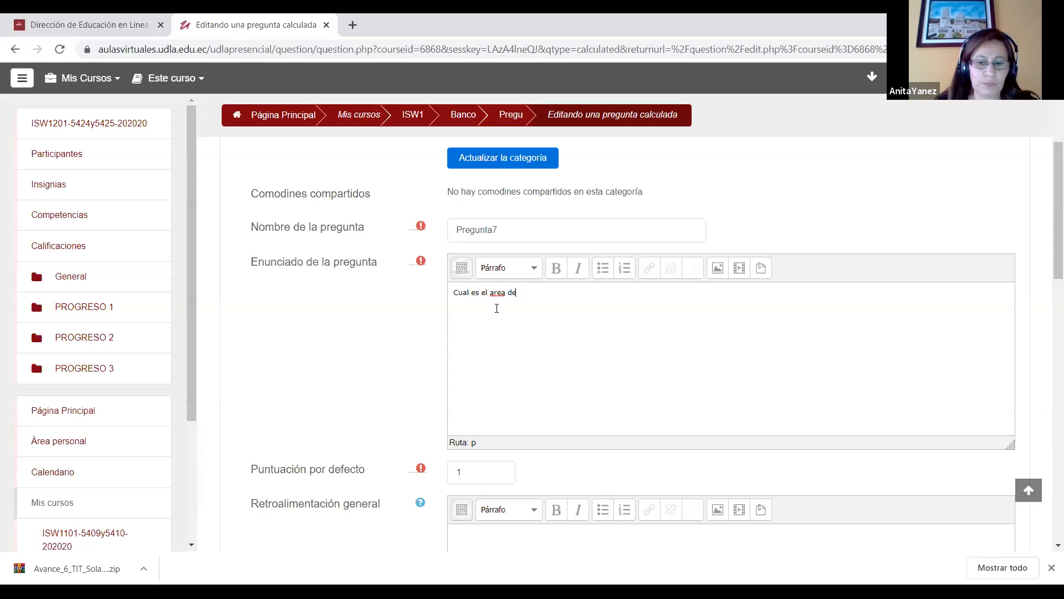
type("re")
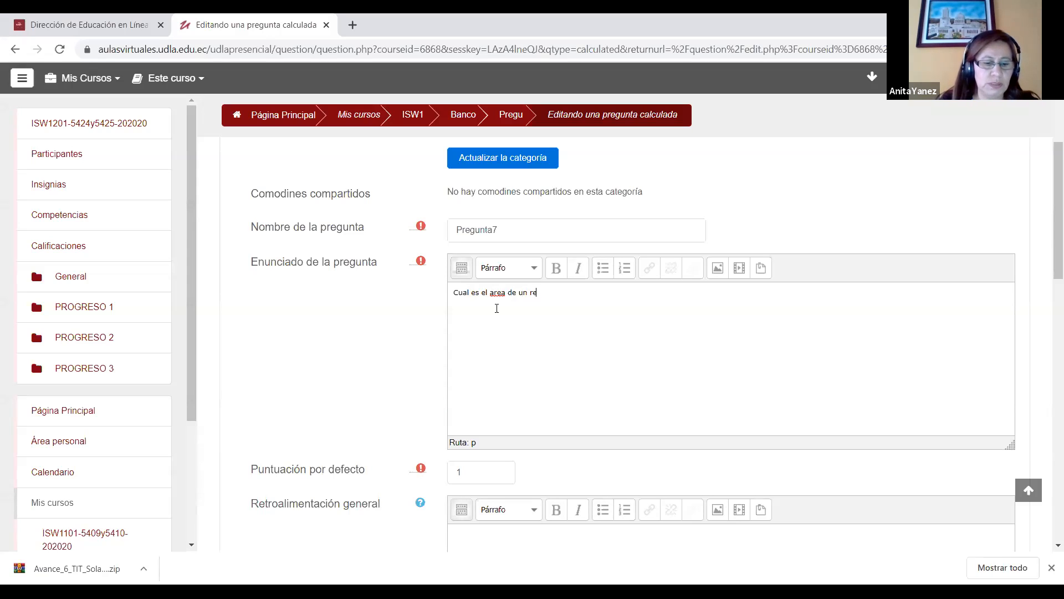
type("ctangulo")
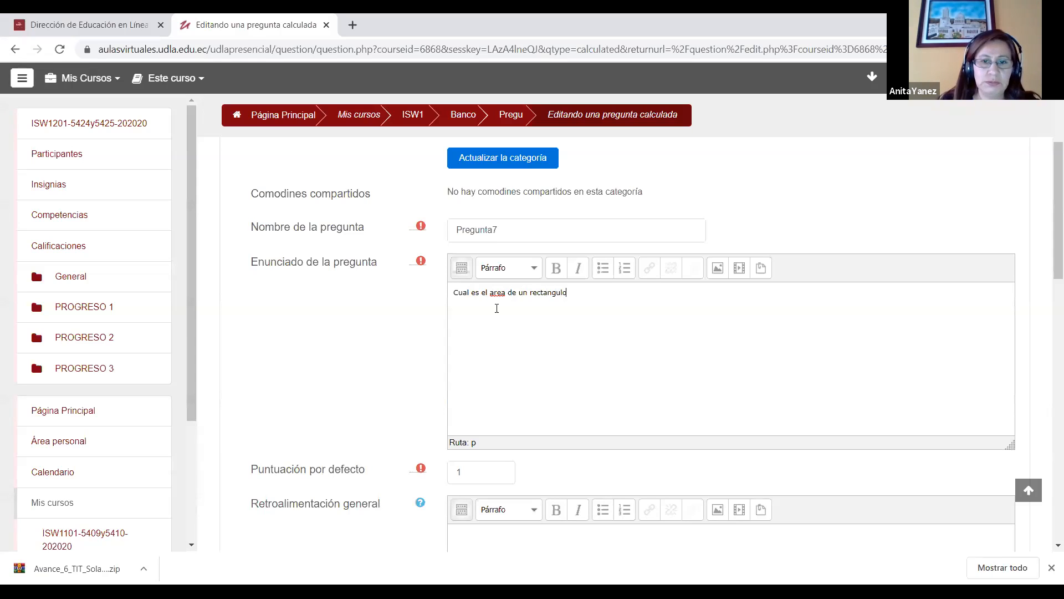
Step: Correct the spelling of the two unaccented words in the statement to "área" and "rectángulo"
right_click(496, 292)
left_click(510, 302)
right_click(539, 293)
left_click(582, 302)
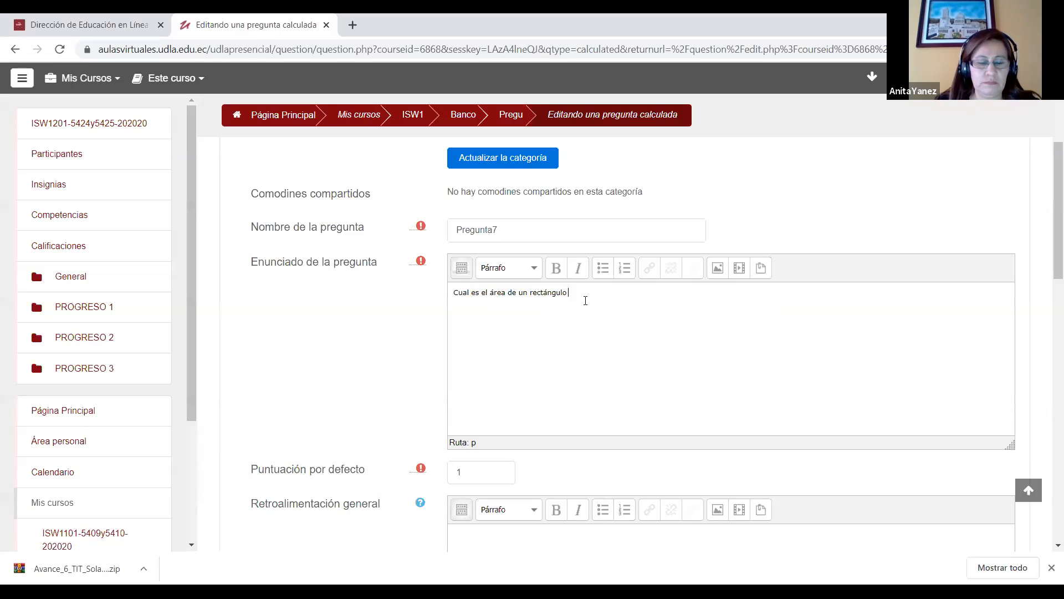
Step: Continue the statement with "de base {b}", using the bracketed letter as the wildcard for the base
type("de")
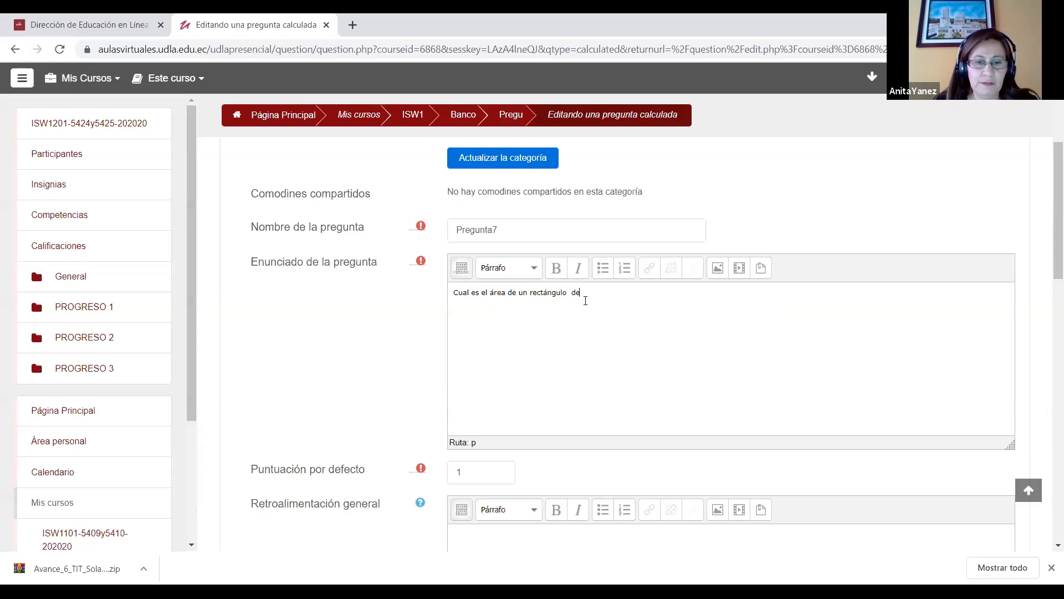
type(" base")
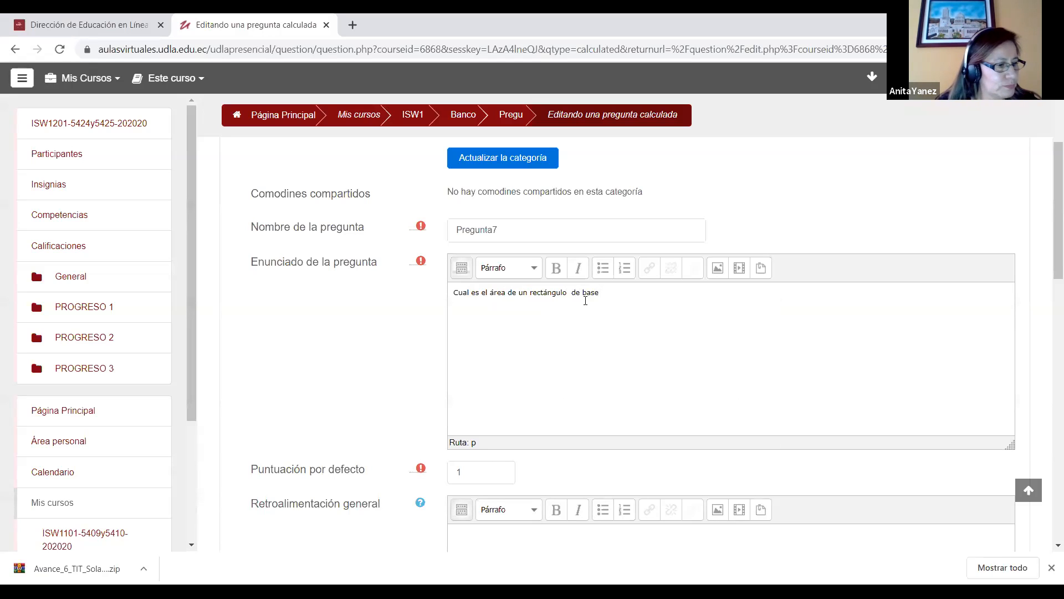
type("{}")
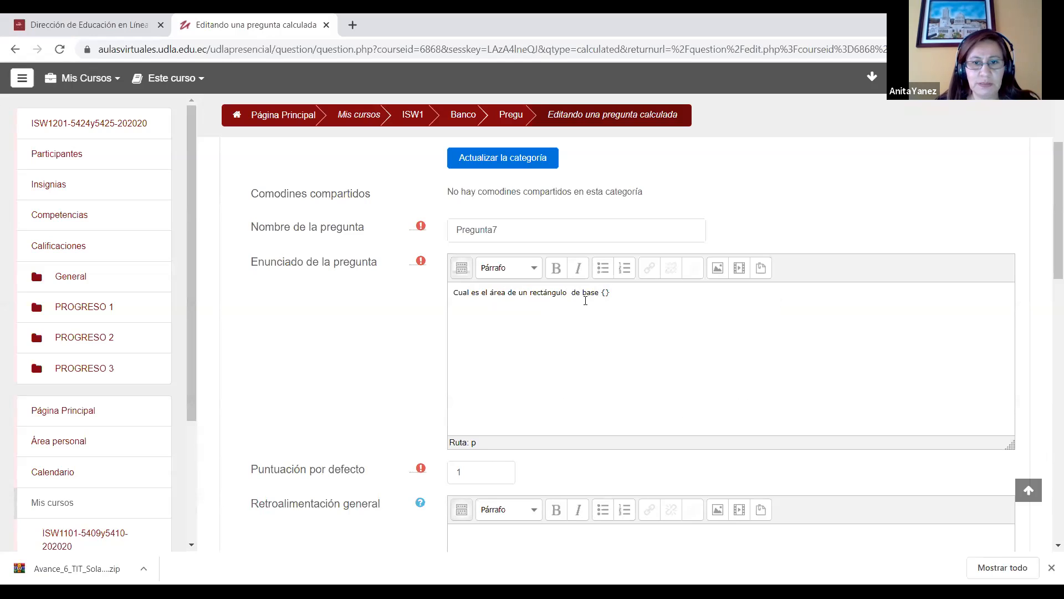
type("2")
key("BackSpace")
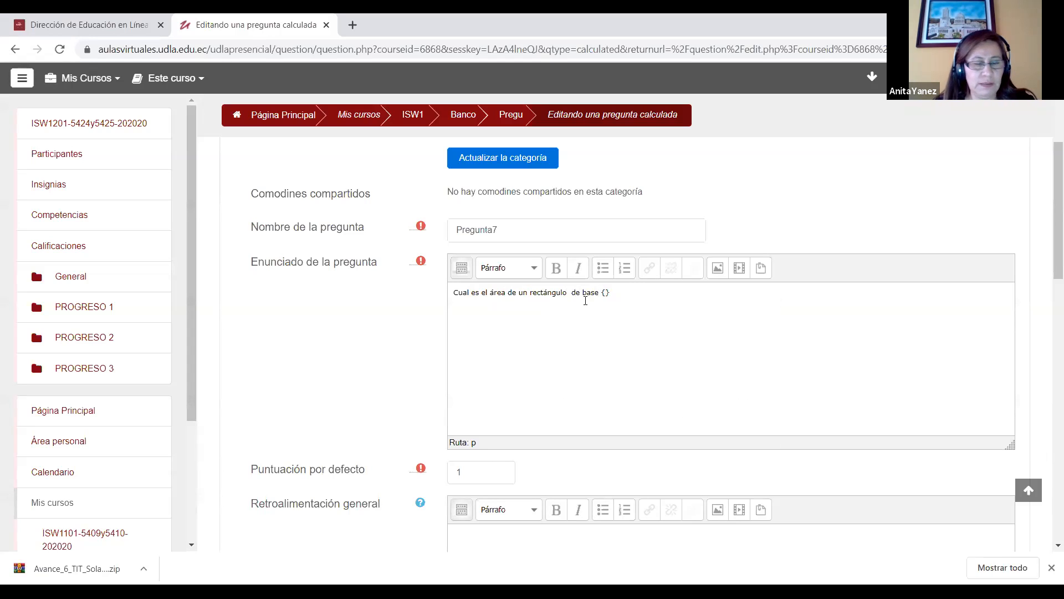
type("b}")
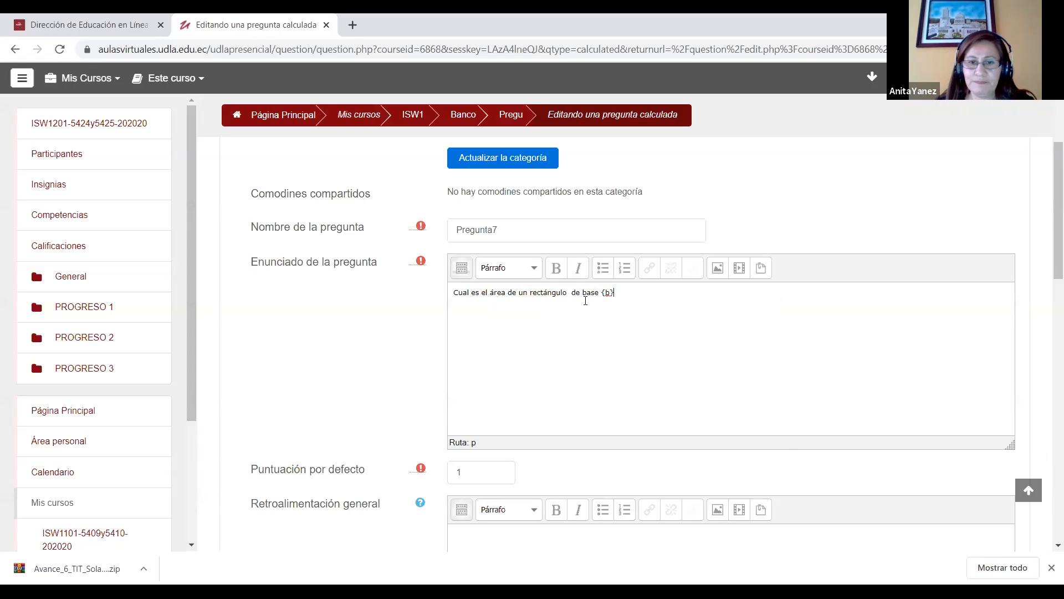
type(", altura")
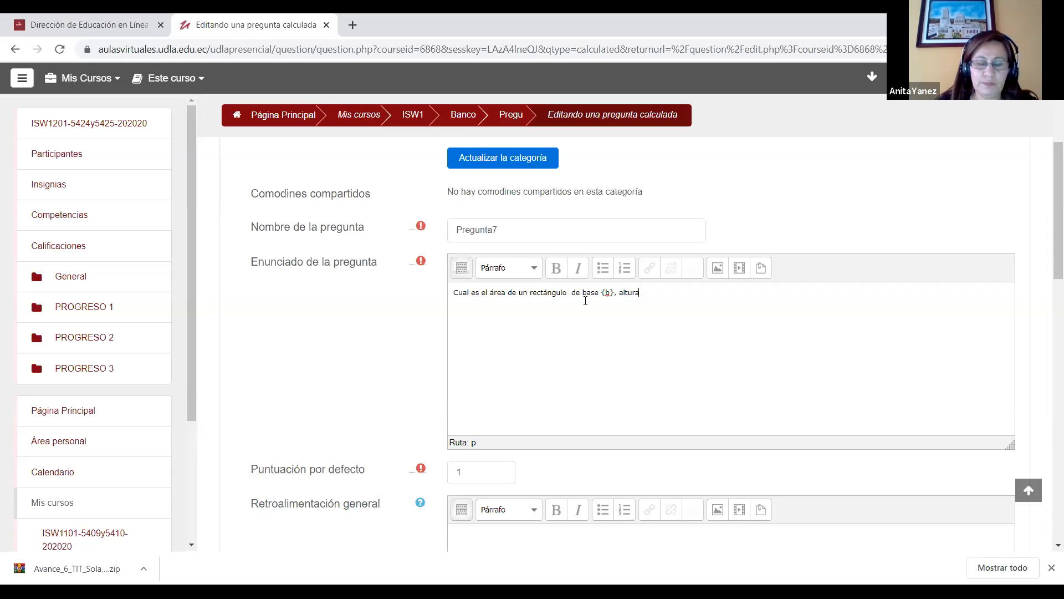
type(" {}")
Step: Continue the statement of Pregunta7 with ", altura {a}", using the bracketed letter as the wildcard for the height
key("Left")
type("t")
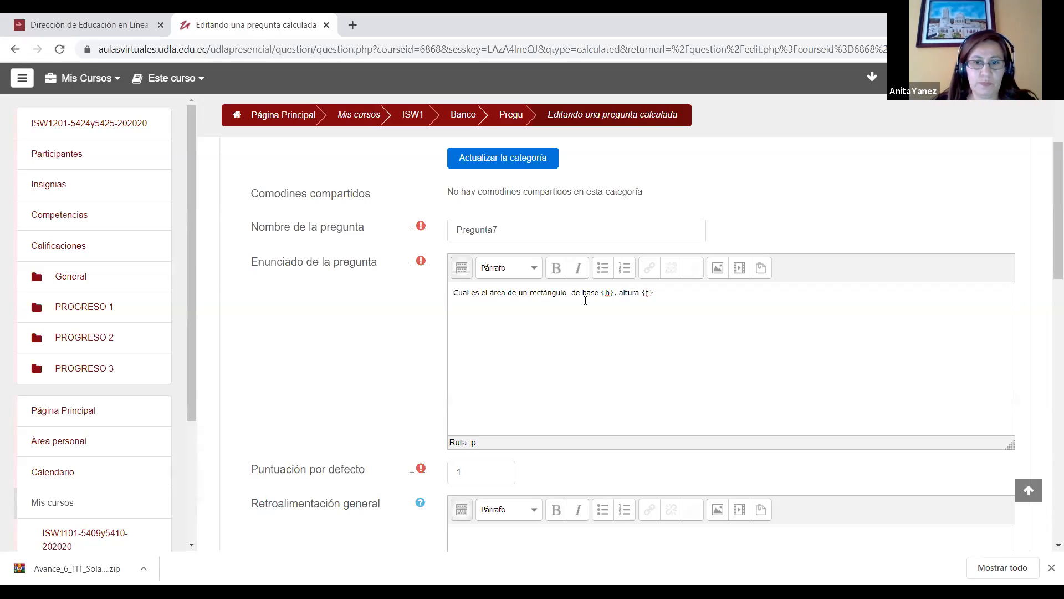
key("BackSpace")
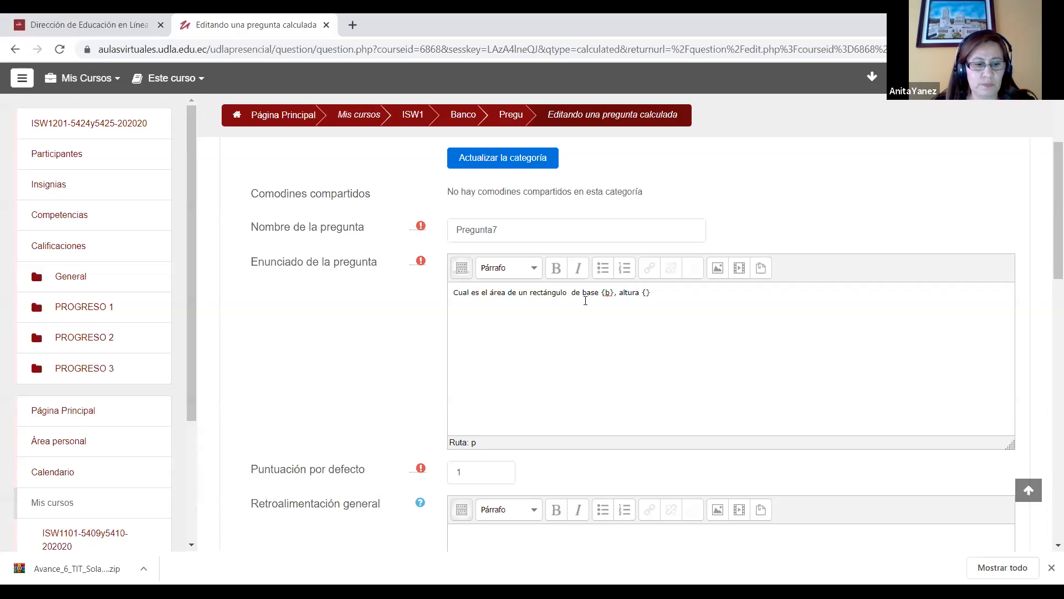
type("a")
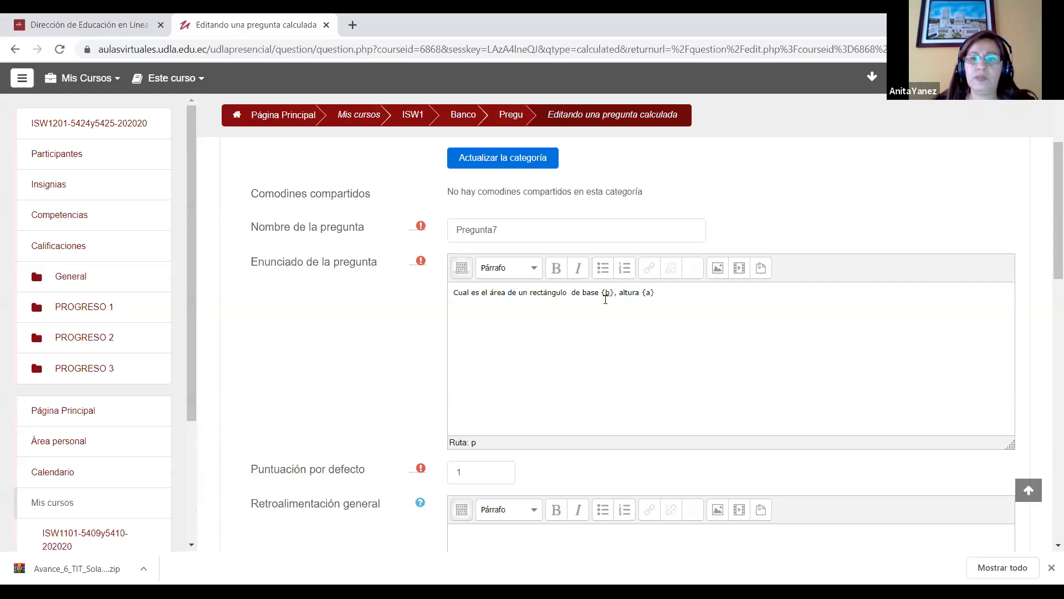
Step: Review the two bracketed wildcards in the statement and the answer formula fields of the calculated question
left_click_drag(1047, 185, 1047, 317)
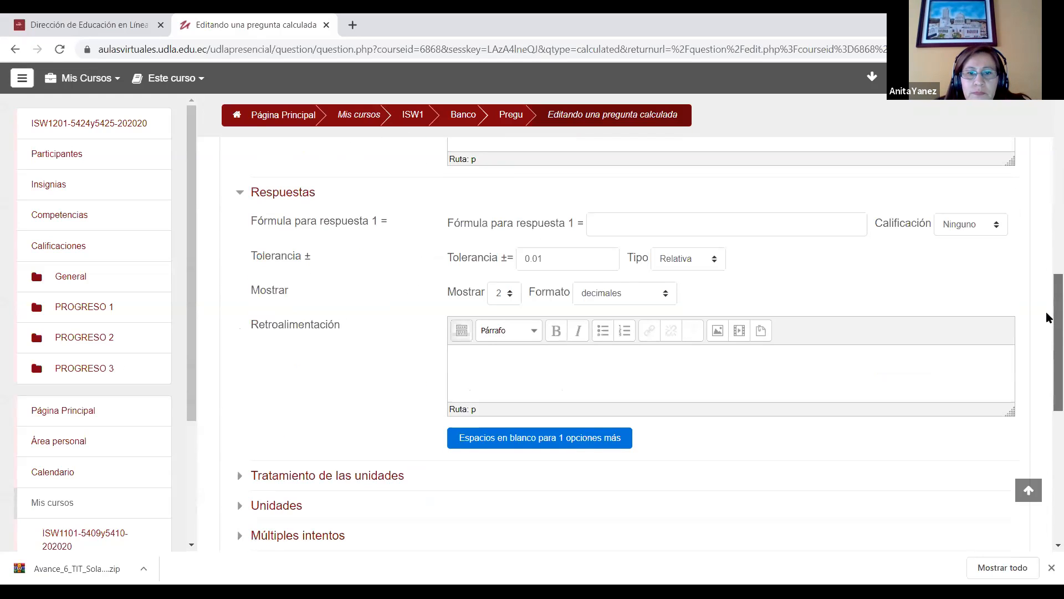
left_click_drag(1046, 318, 1048, 203)
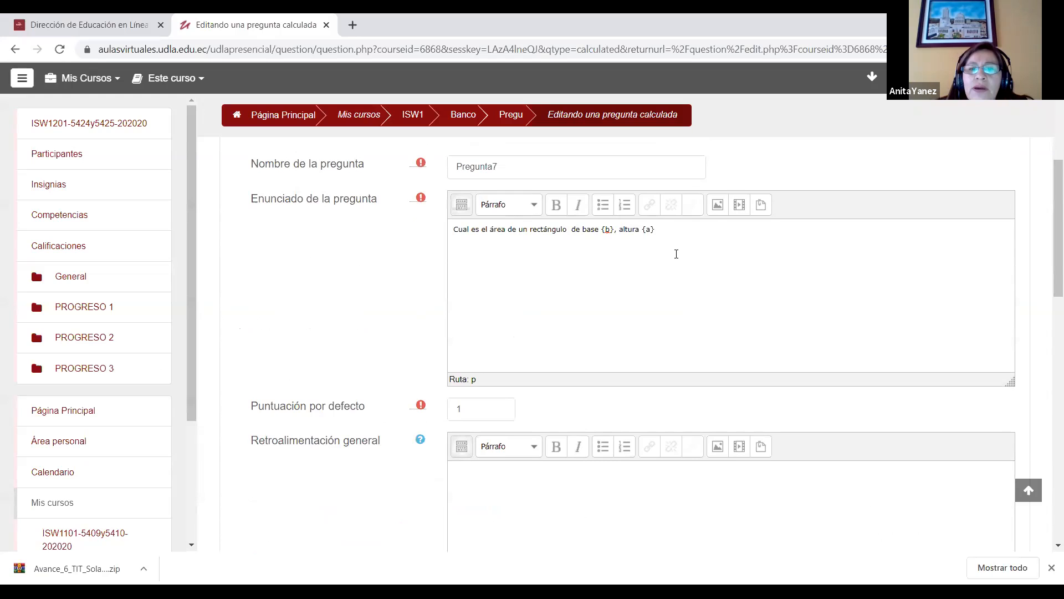
left_click_drag(602, 229, 624, 230)
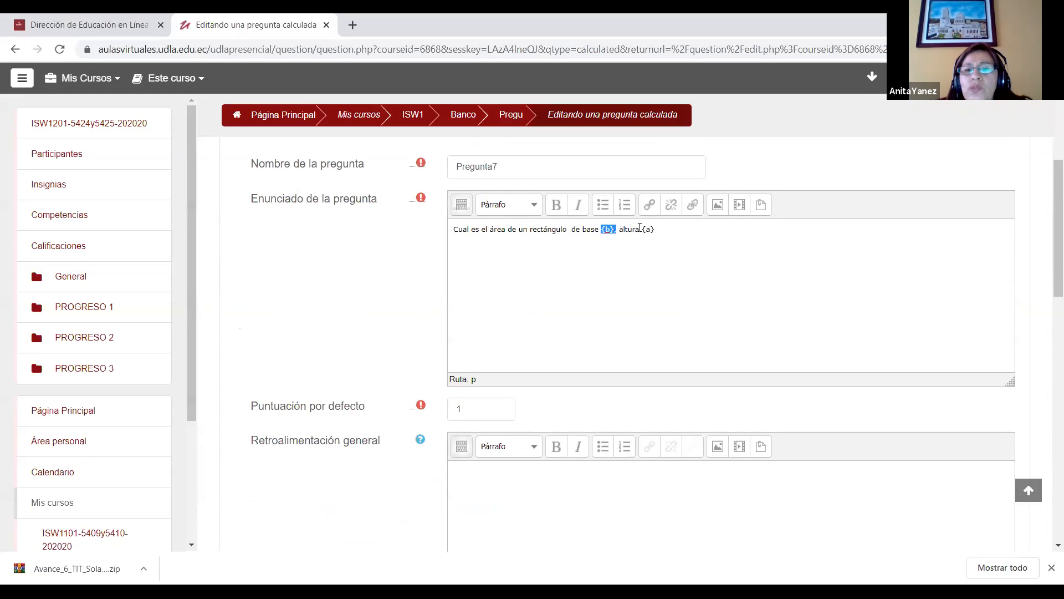
left_click_drag(641, 230, 658, 230)
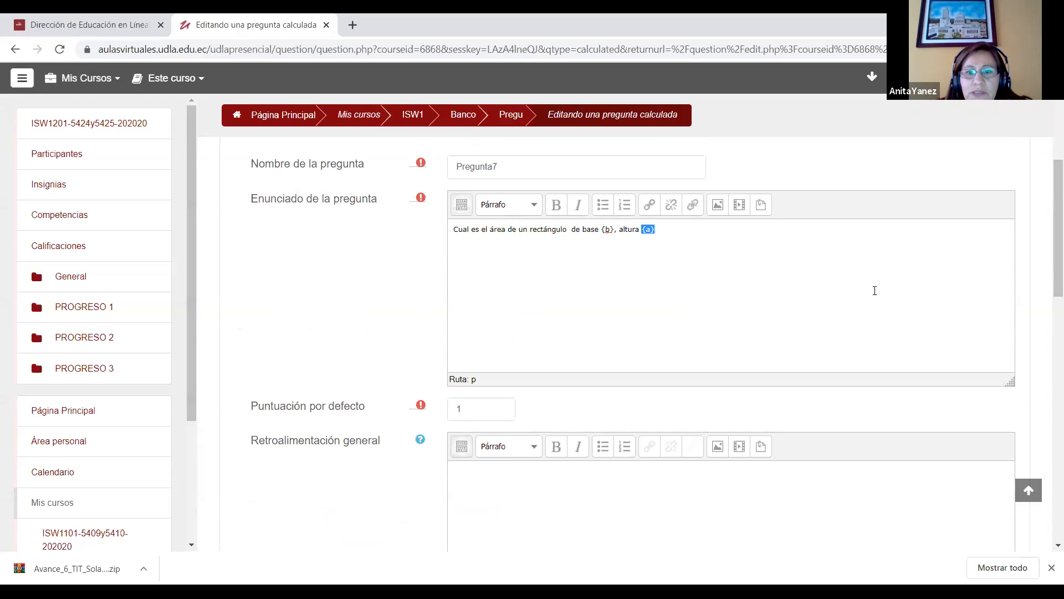
left_click(604, 258)
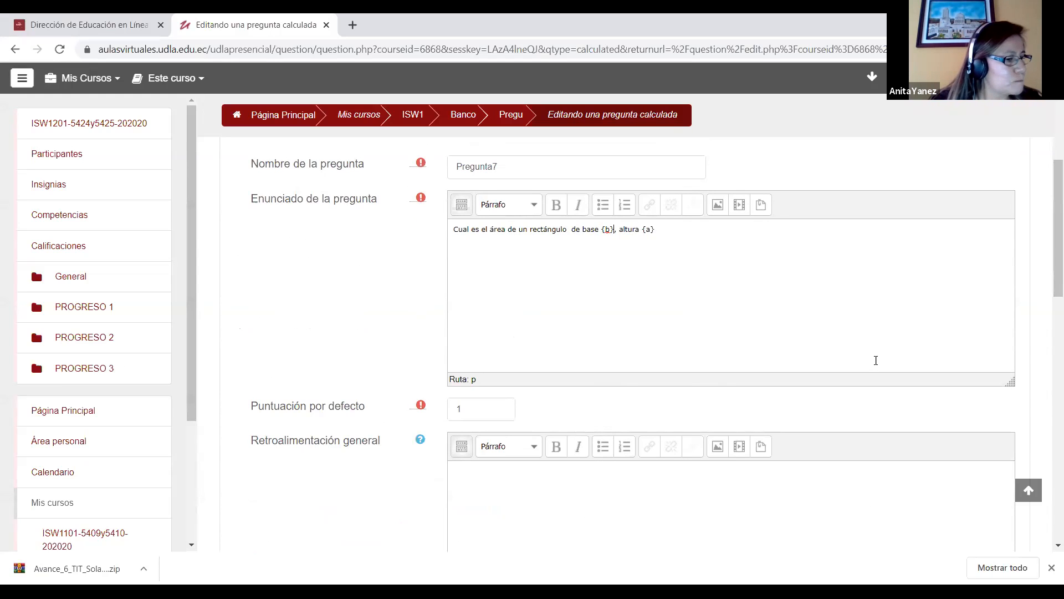
left_click_drag(1047, 213, 1047, 282)
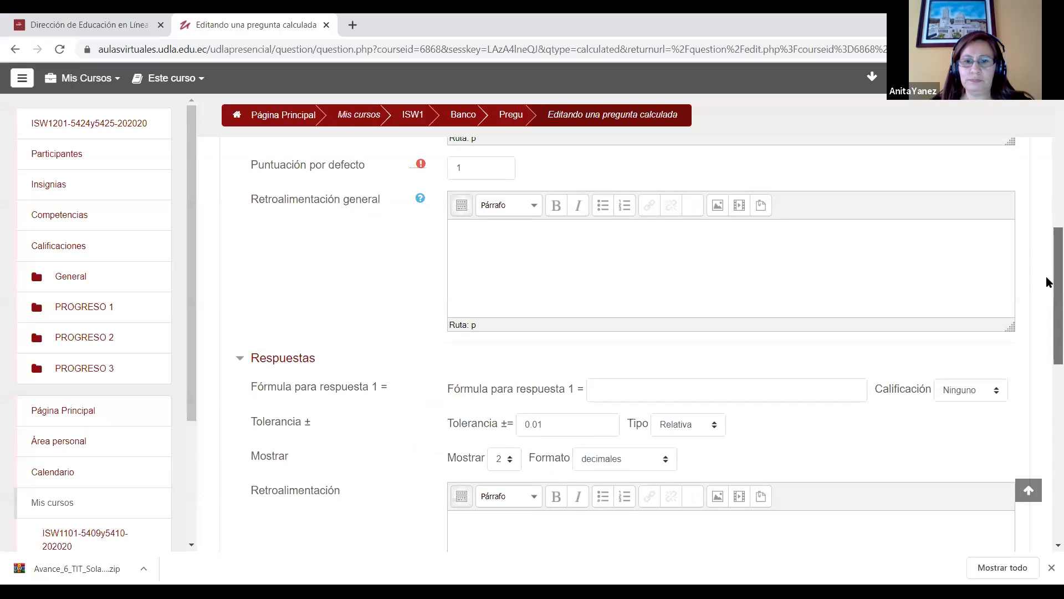
scroll(1046, 282, "up", 6)
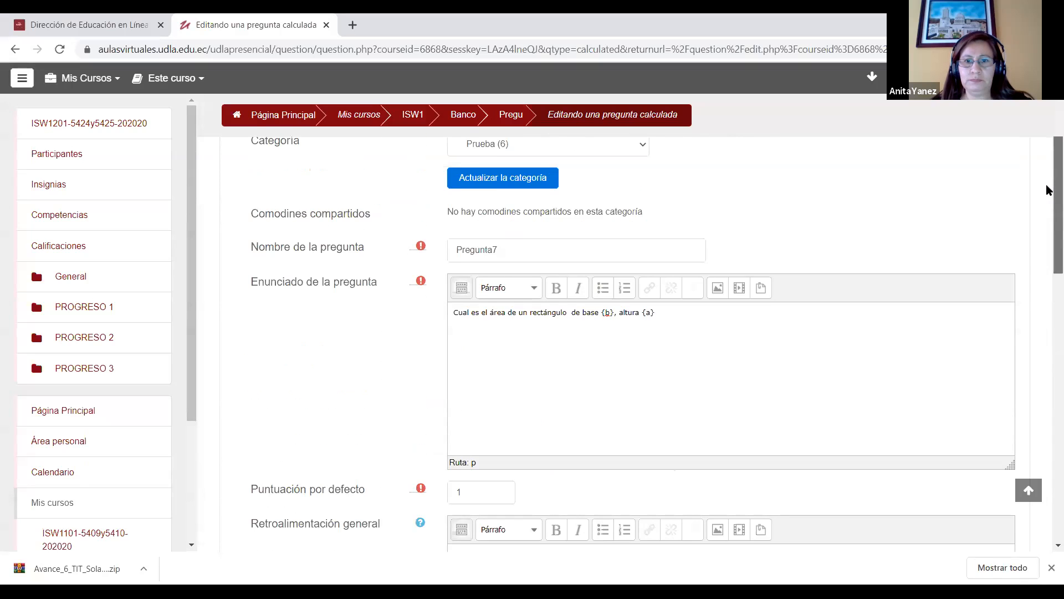
Step: Replace the wildcard ending of the statement with fixed values so it reads "de base 20 y altura 10"
key("BackSpace")
key("BackSpace")
key("BackSpace")
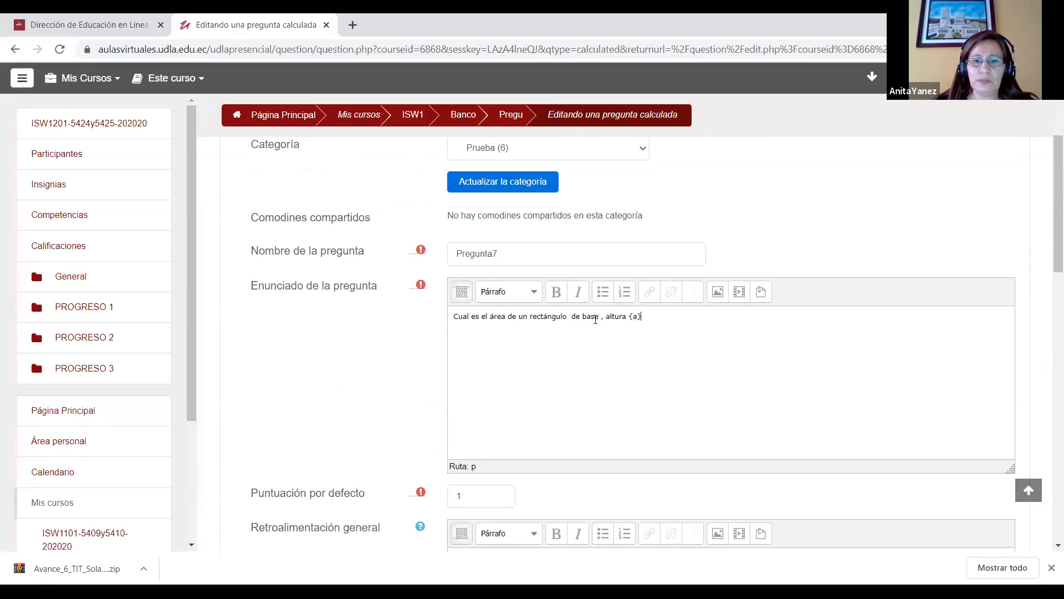
left_click_drag(600, 318, 605, 318)
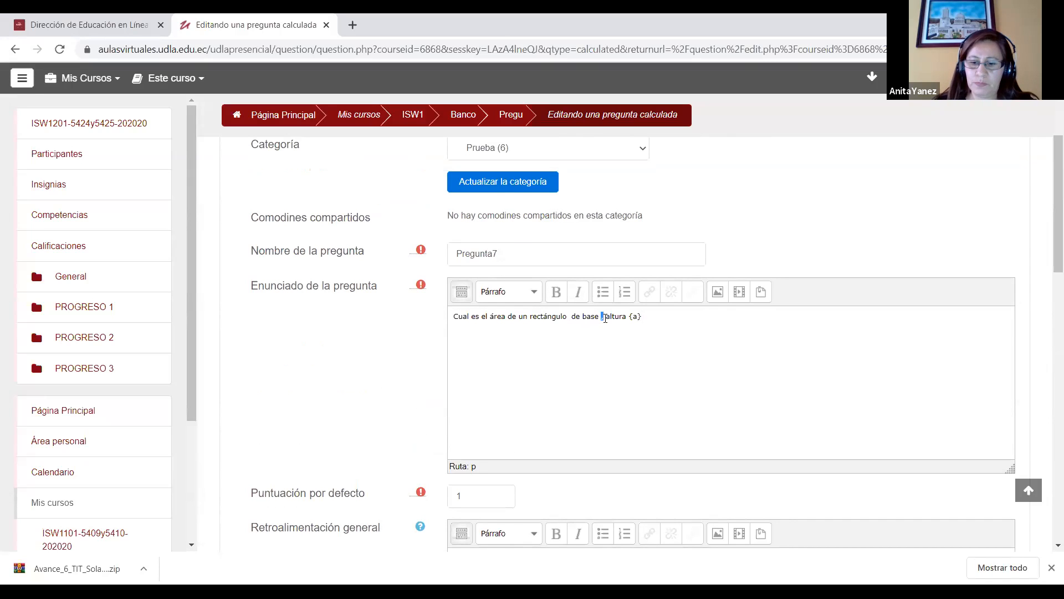
key("BackSpace")
type("20")
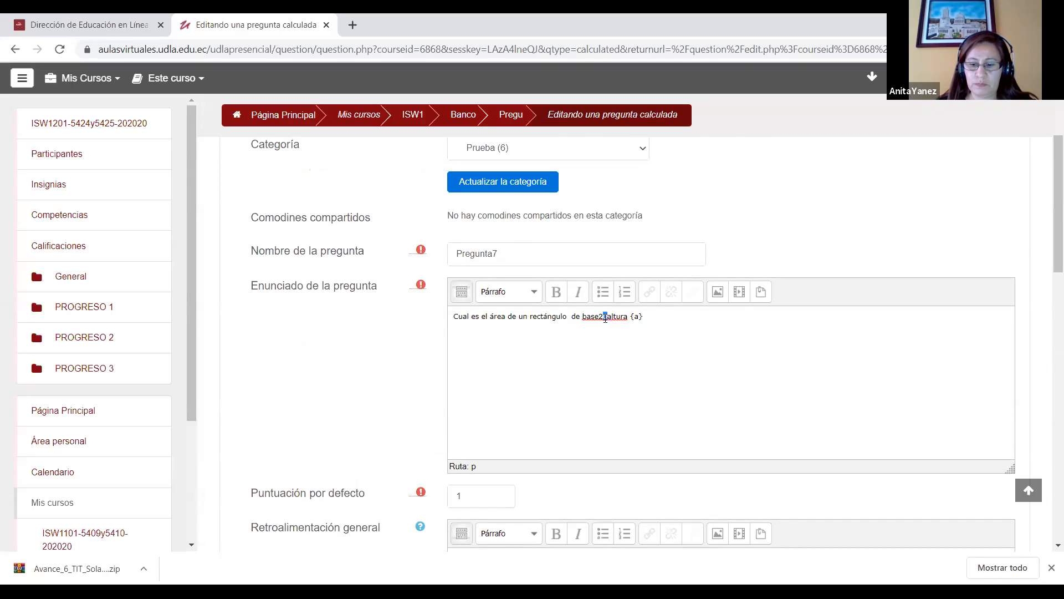
key("Left")
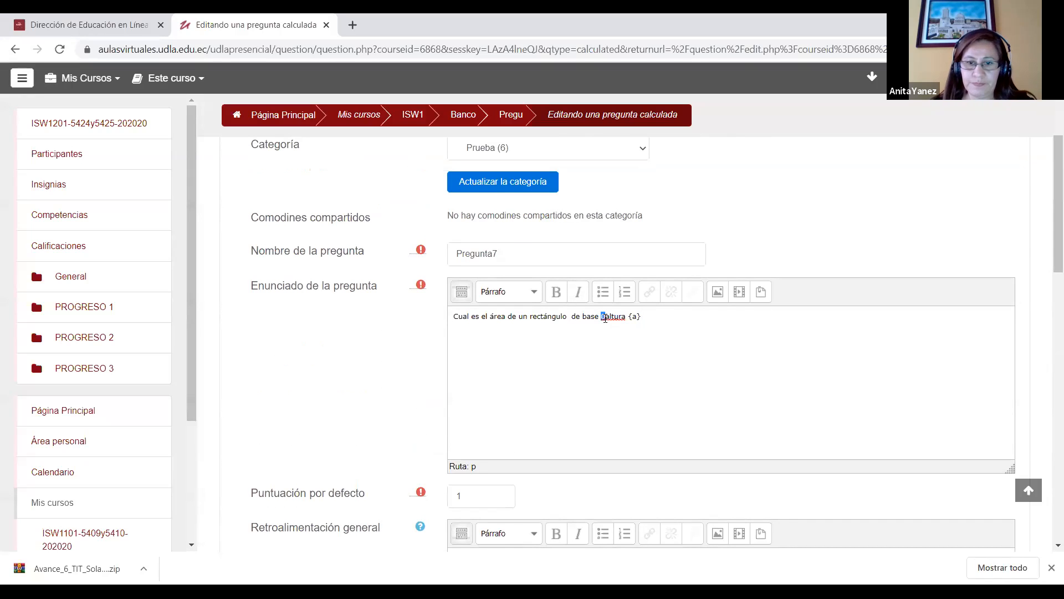
key("Right")
type("0")
key("BackSpace")
key("BackSpace")
type("20 y altura 10")
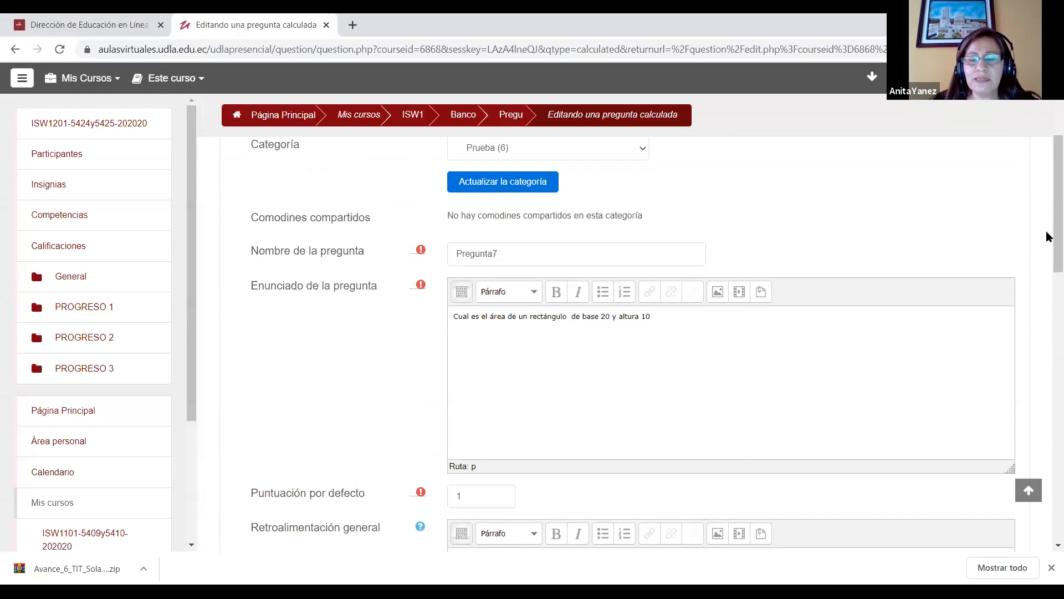
Step: Set the grade of answer 1 to 100% and enter 20*10 as its formula
scroll(1045, 301, "down", 7)
left_click(629, 309)
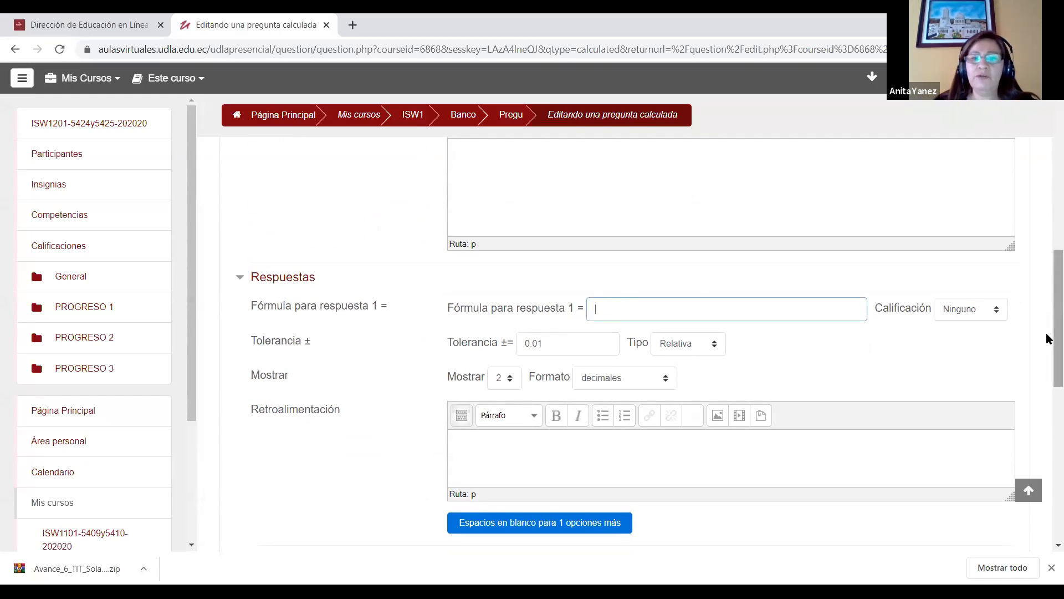
left_click(981, 308)
left_click(976, 339)
left_click(627, 300)
type("20")
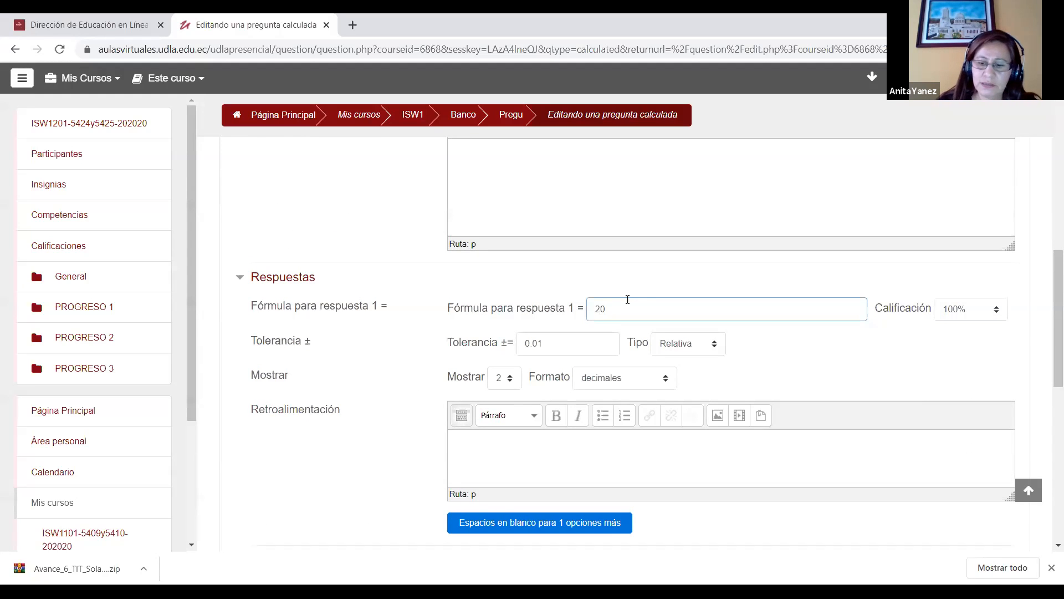
type("*10")
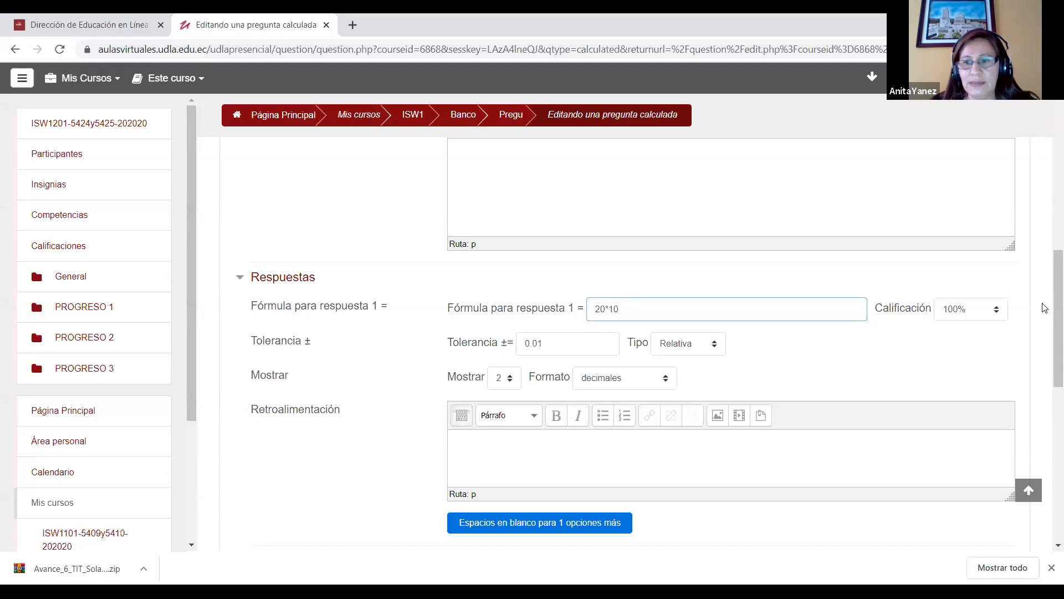
Step: Try to save the calculated question with the fixed-value formula
left_click_drag(1048, 337, 1048, 396)
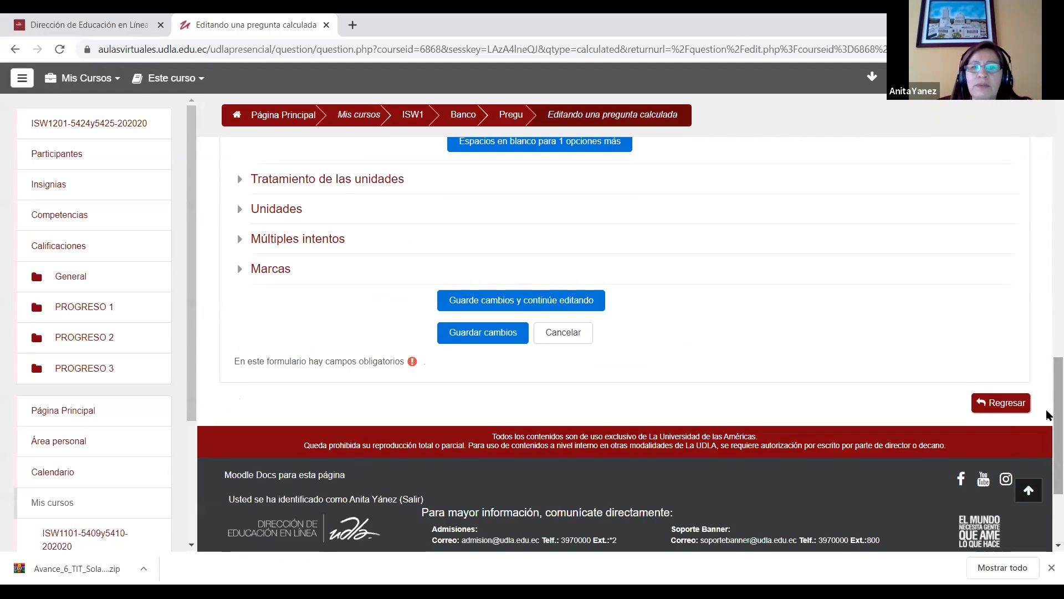
scroll(587, 309, "down", 2)
left_click(488, 256)
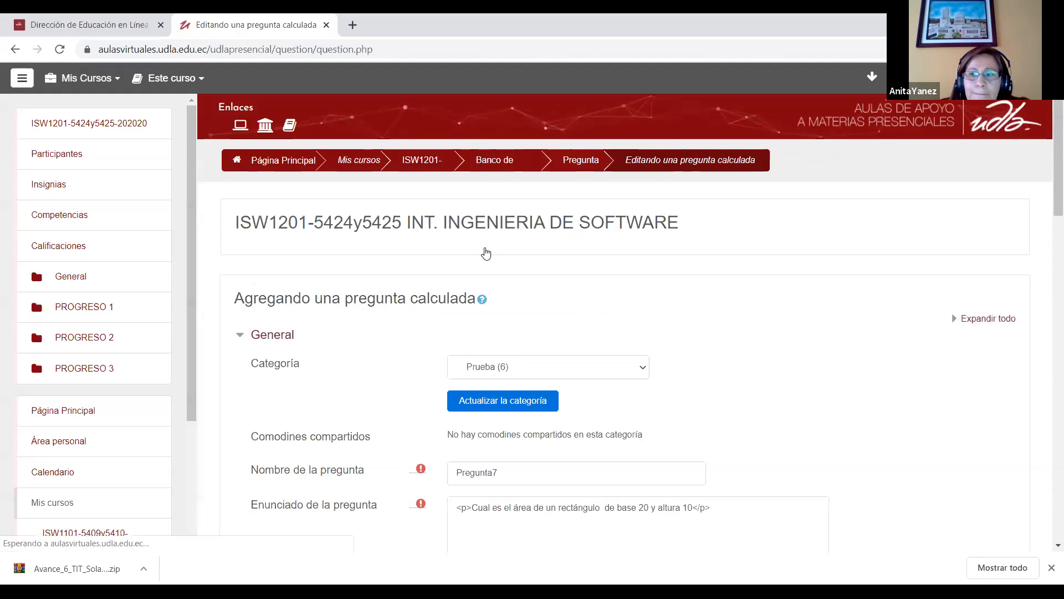
Step: Clear the formula of answer 1
scroll(1048, 238, "down", 10)
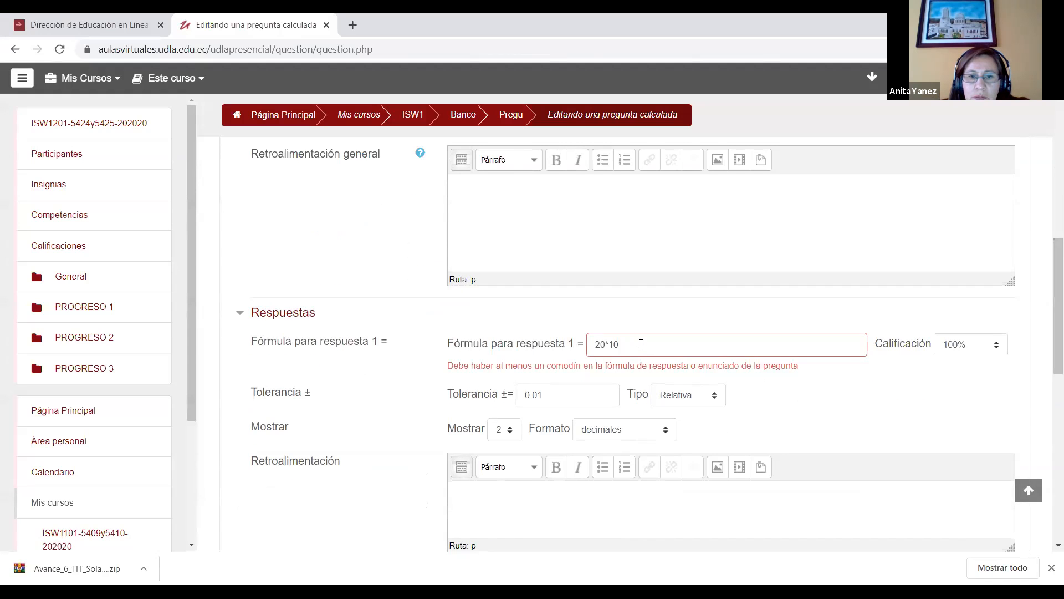
key("BackSpace")
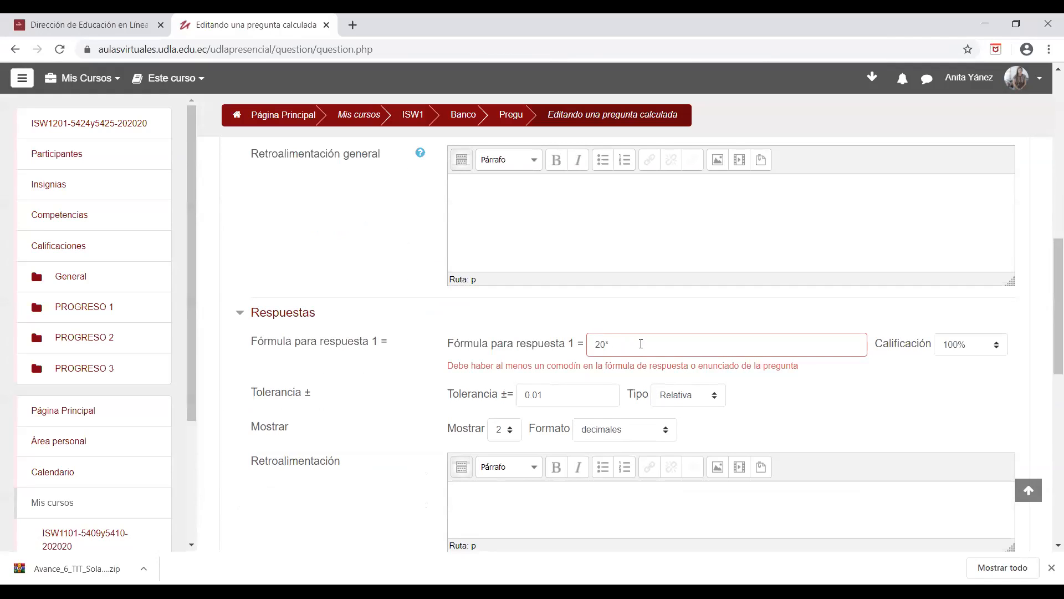
key("BackSpace")
key("BackSpace")
key("BackSpace")
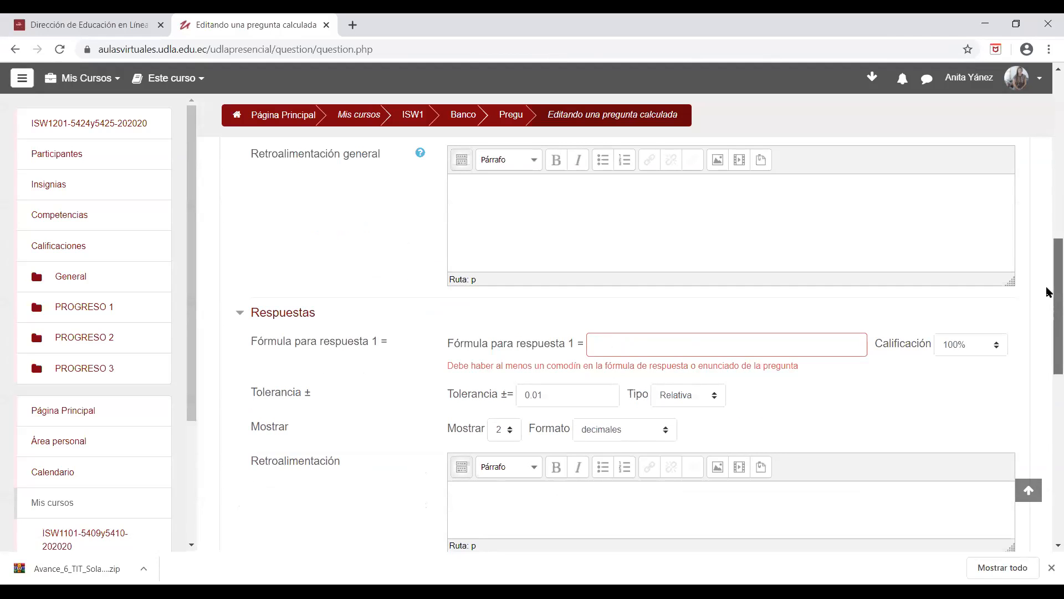
Step: Enlarge the browser's page zoom and hide the course navigation drawer
left_click_drag(1047, 292, 1045, 128)
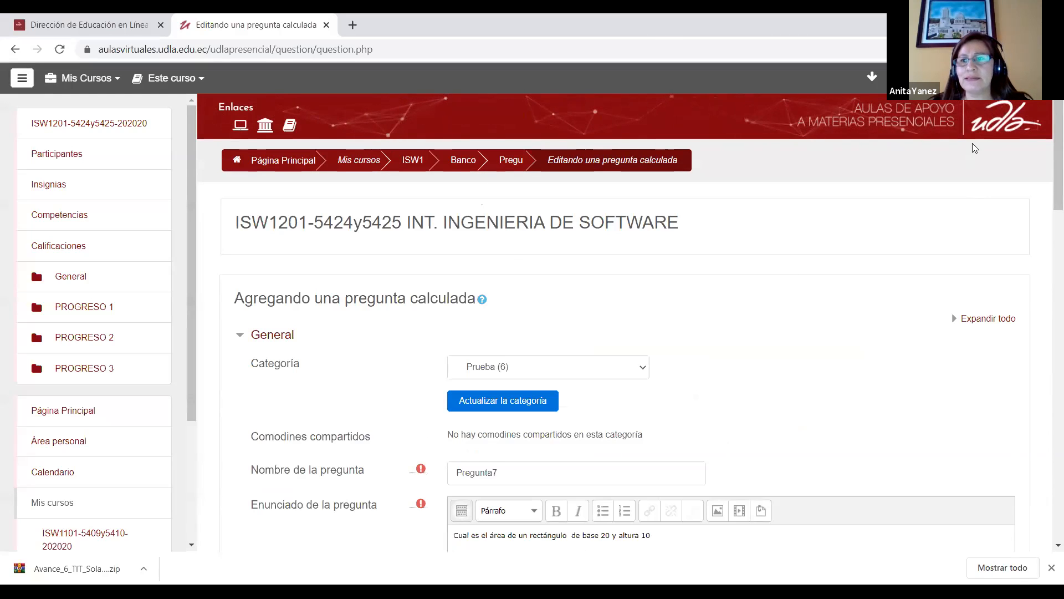
left_click(1052, 49)
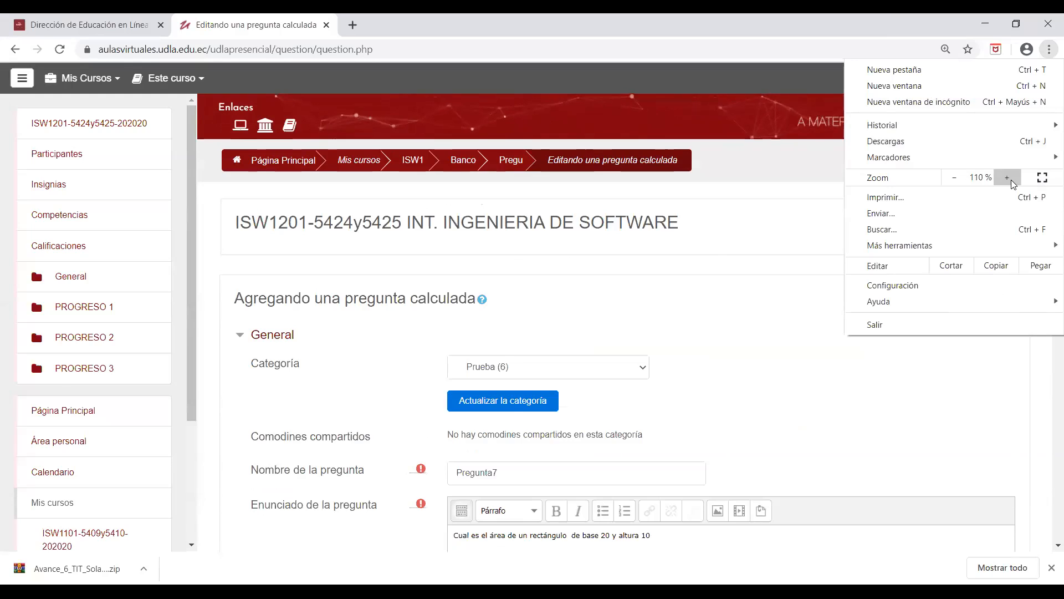
left_click(1007, 177)
left_click(1007, 178)
left_click(767, 413)
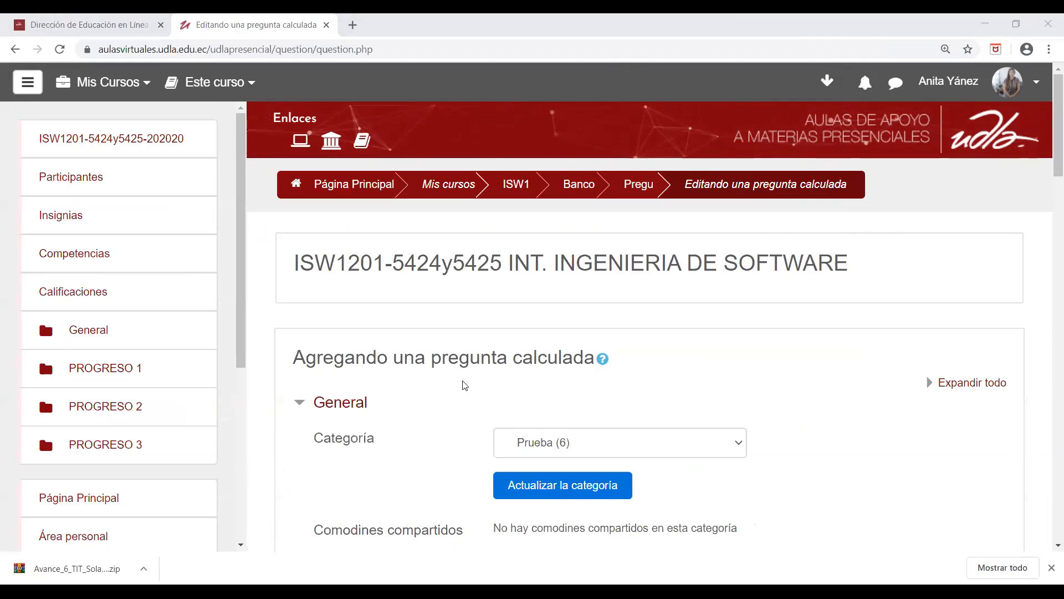
left_click(29, 82)
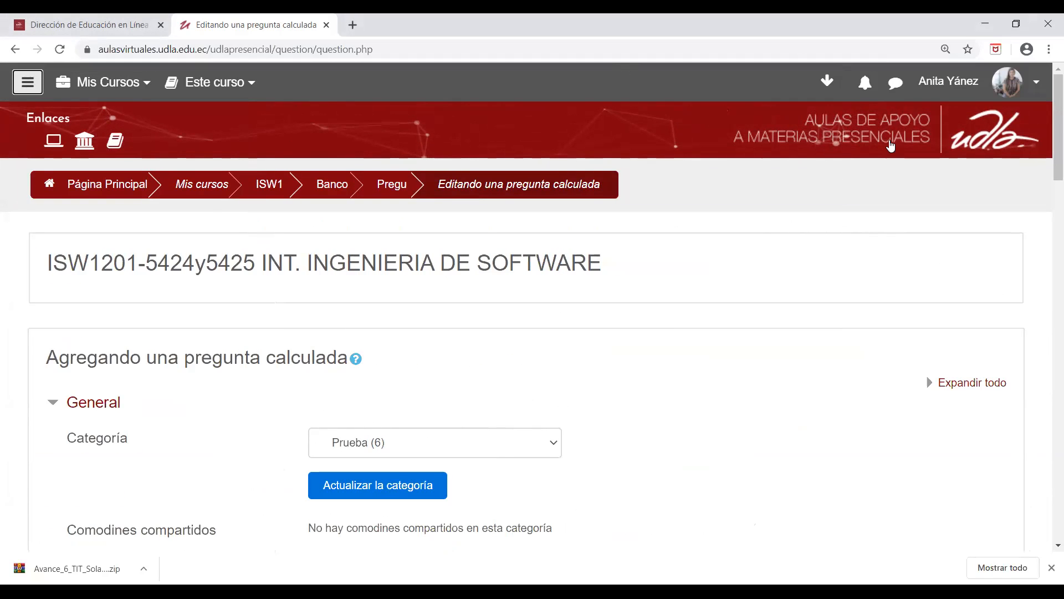
scroll(1049, 132, "down", 2)
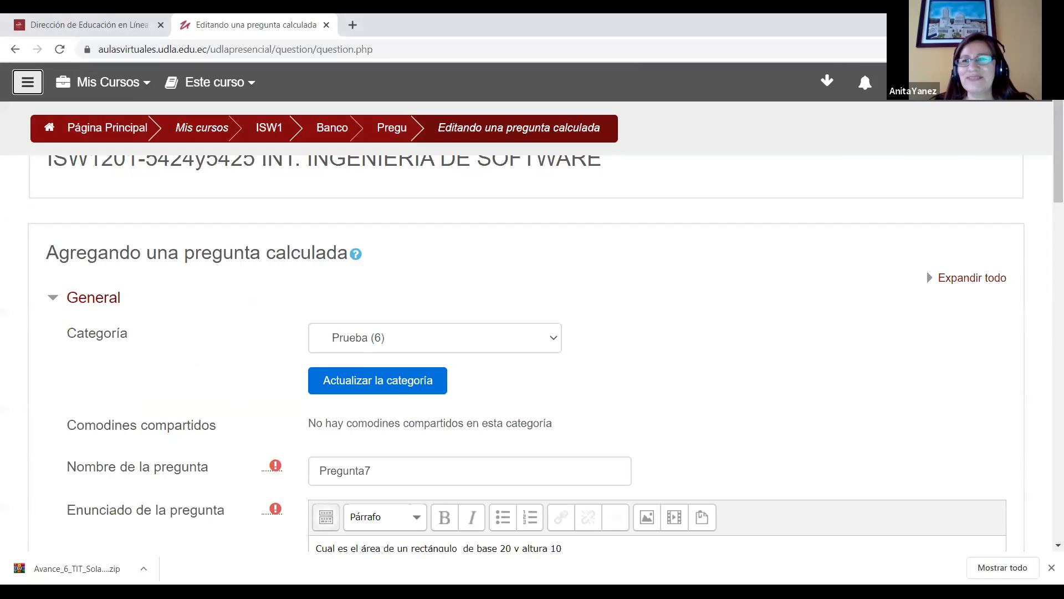
Step: Reduce the browser's page zoom by two levels
left_click(1050, 49)
left_click(954, 178)
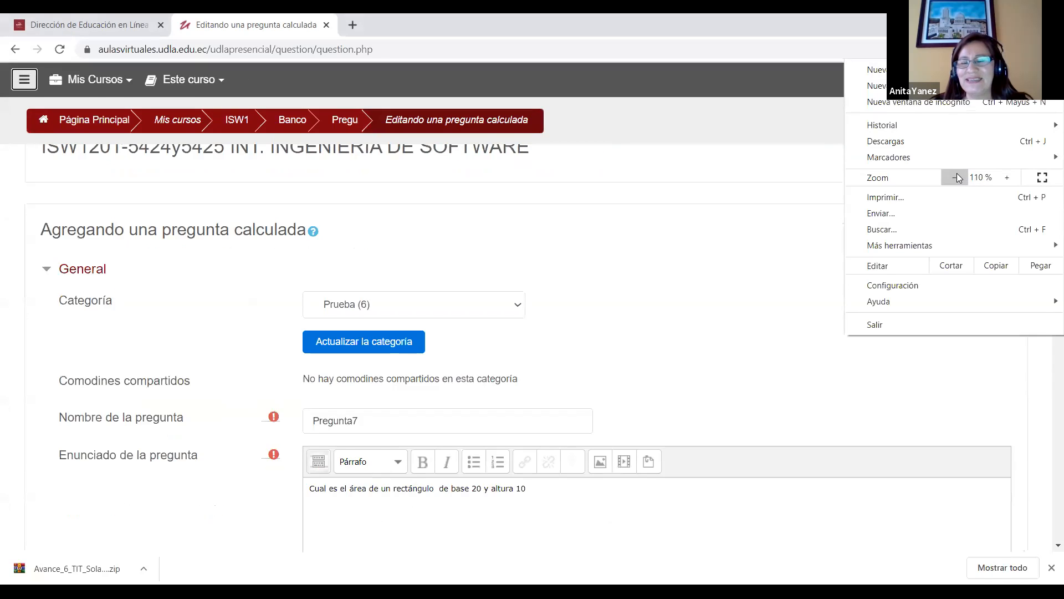
left_click(955, 177)
left_click(862, 230)
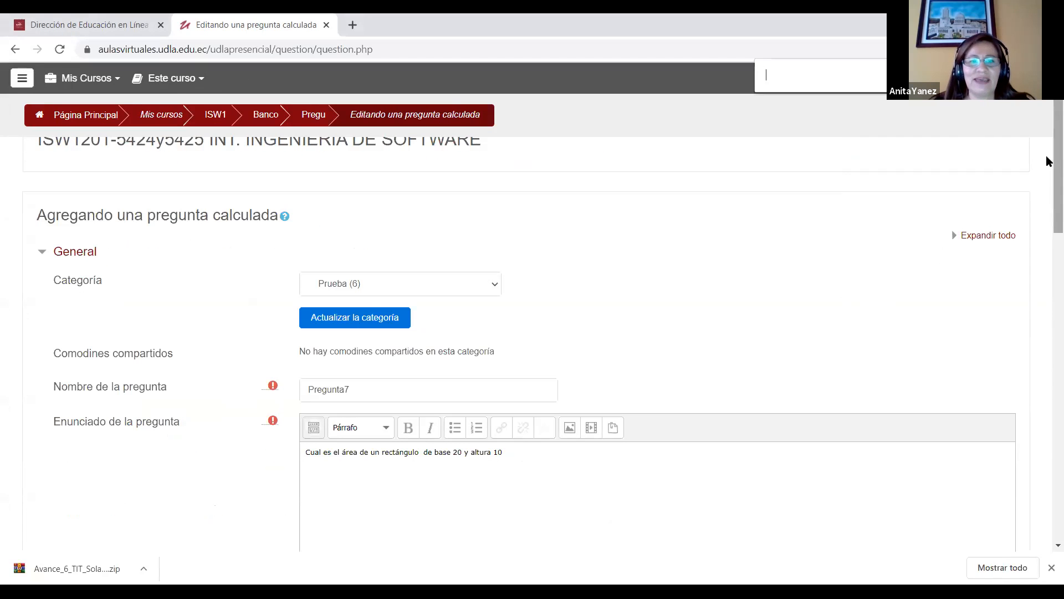
Step: Replace the rectangle's base and height values in the question text with the wildcards {b} and {h}
scroll(1049, 160, "down", 3)
double_click(456, 292)
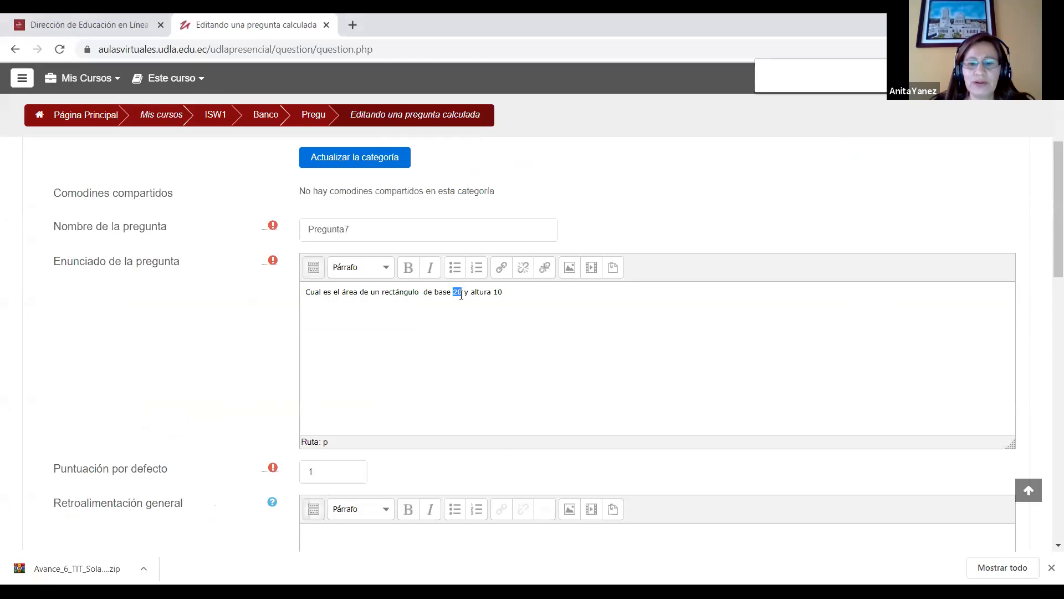
type("10")
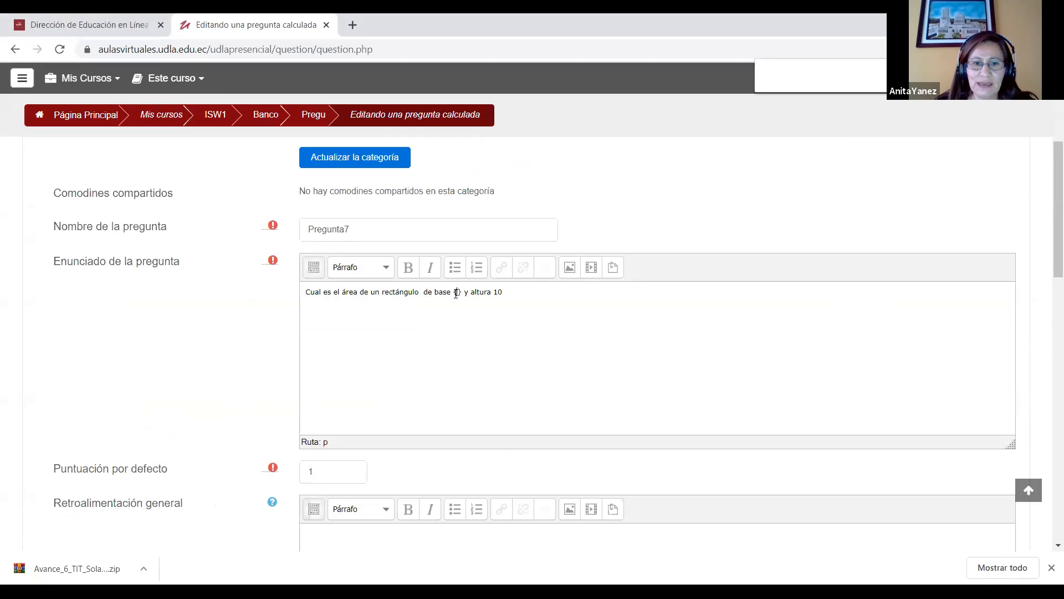
type("b")
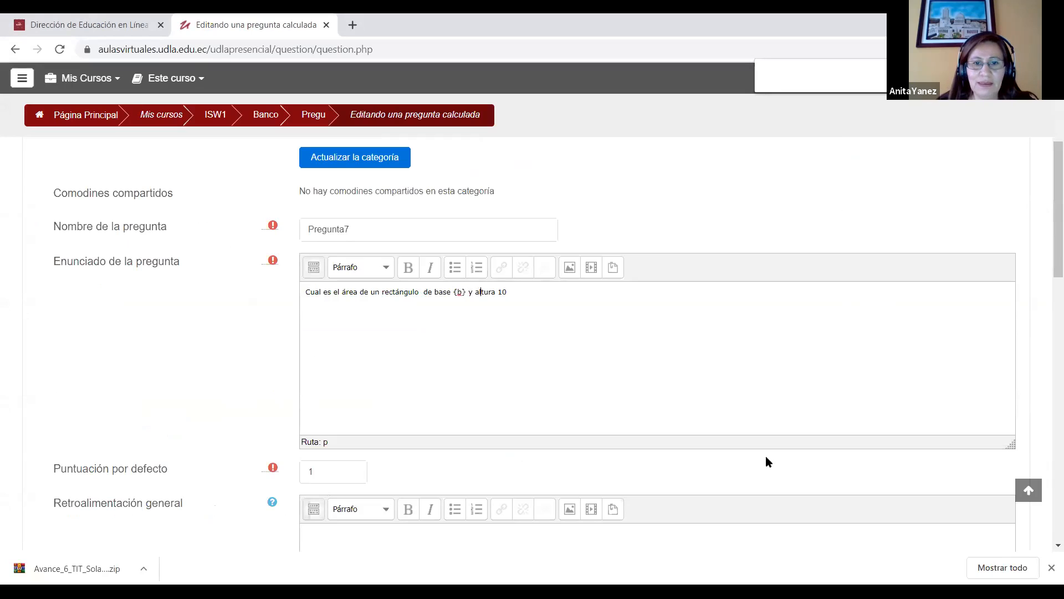
key("shift+End")
type("{h")
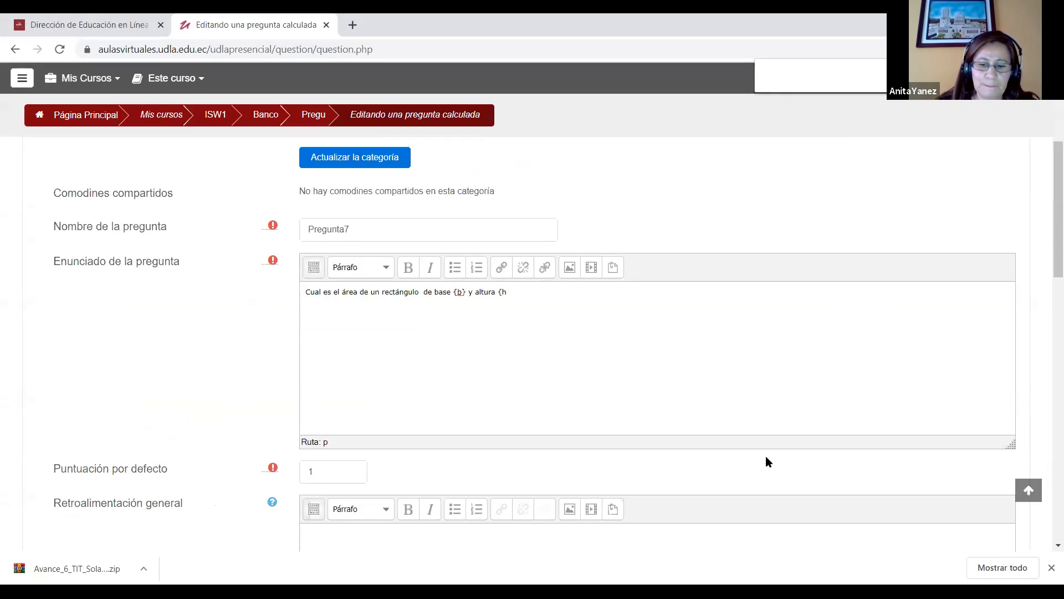
type("}")
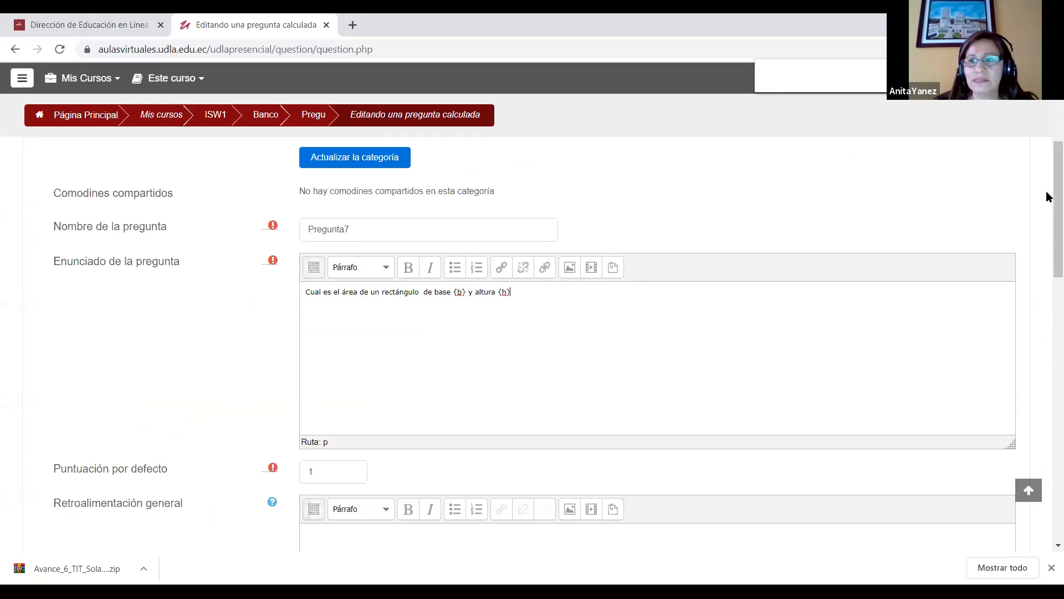
Step: Enter {b}*{a} as the formula for answer 1
scroll(1047, 208, "down", 1)
scroll(1048, 208, "down", 5)
left_click(541, 411)
type("{b}*{a")
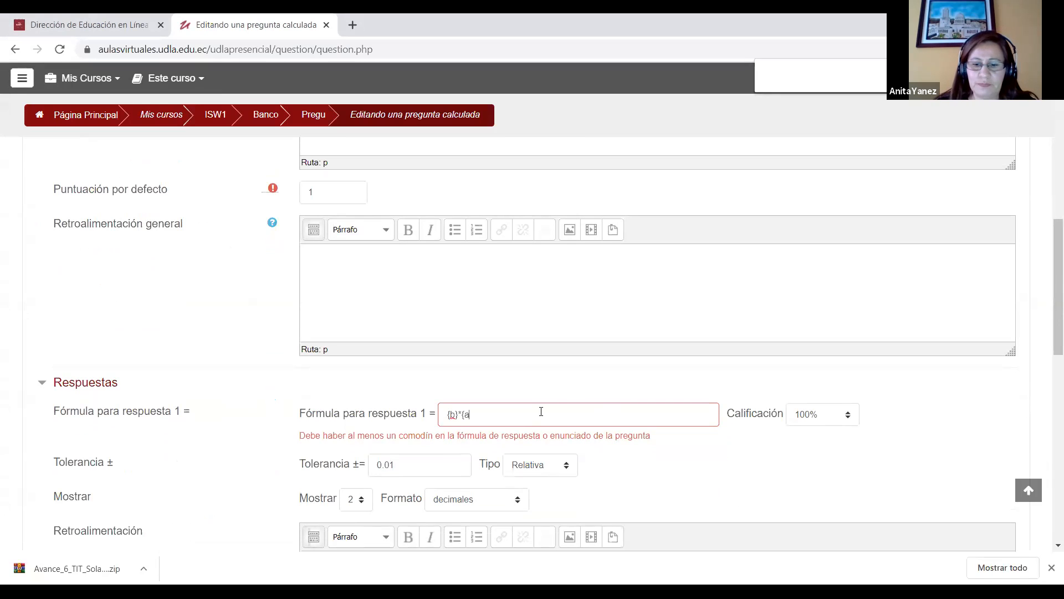
Step: Check the collapsed unit and multiple-attempt settings, and save the calculated question
left_click_drag(1045, 304, 1047, 354)
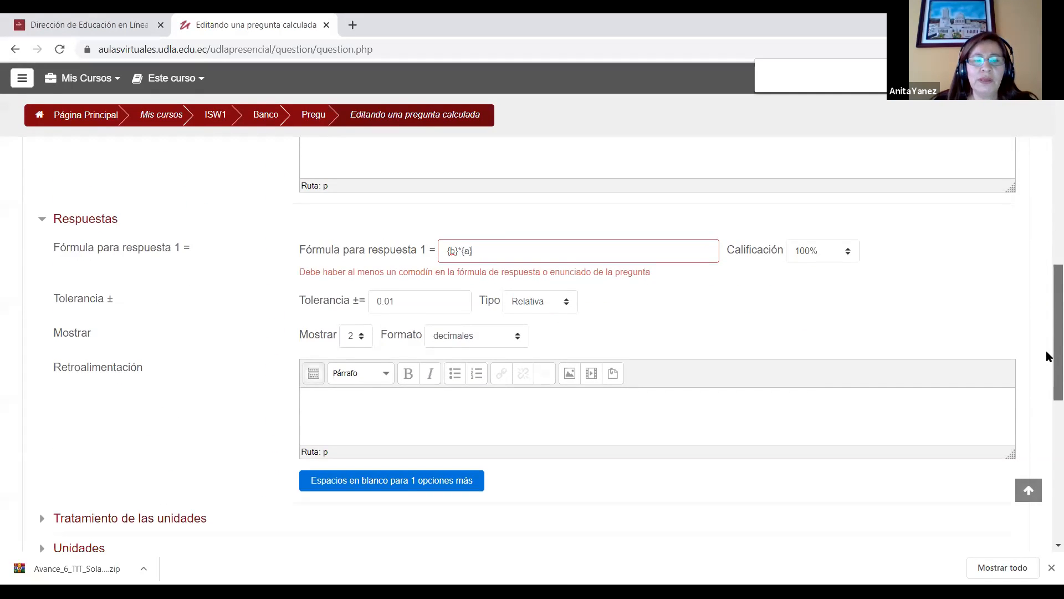
scroll(1046, 359, "down", 2)
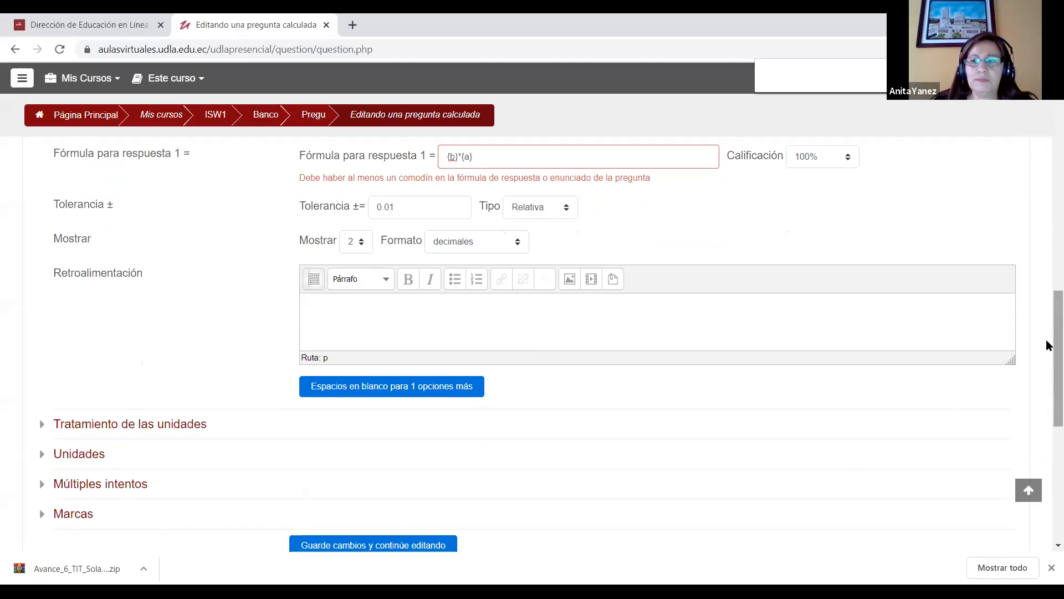
left_click_drag(1047, 345, 1047, 352)
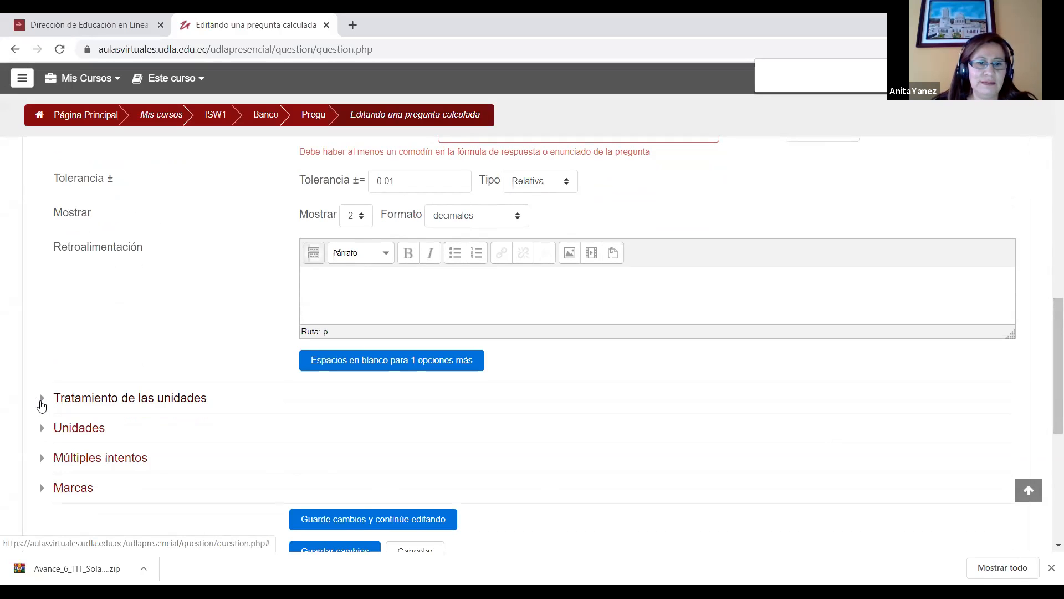
left_click(41, 401)
left_click(42, 402)
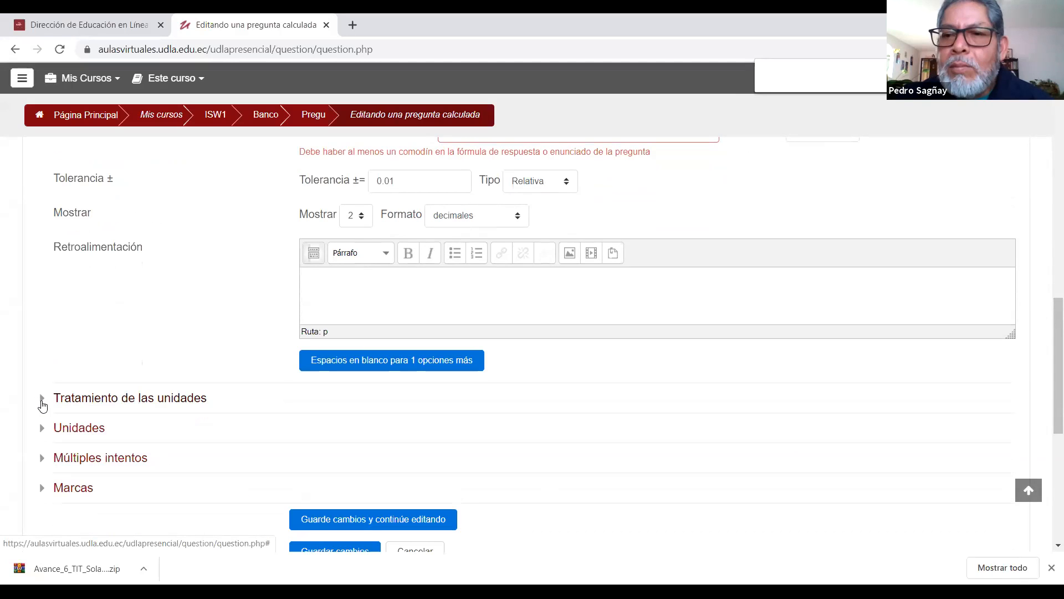
scroll(1047, 352, "down", 2)
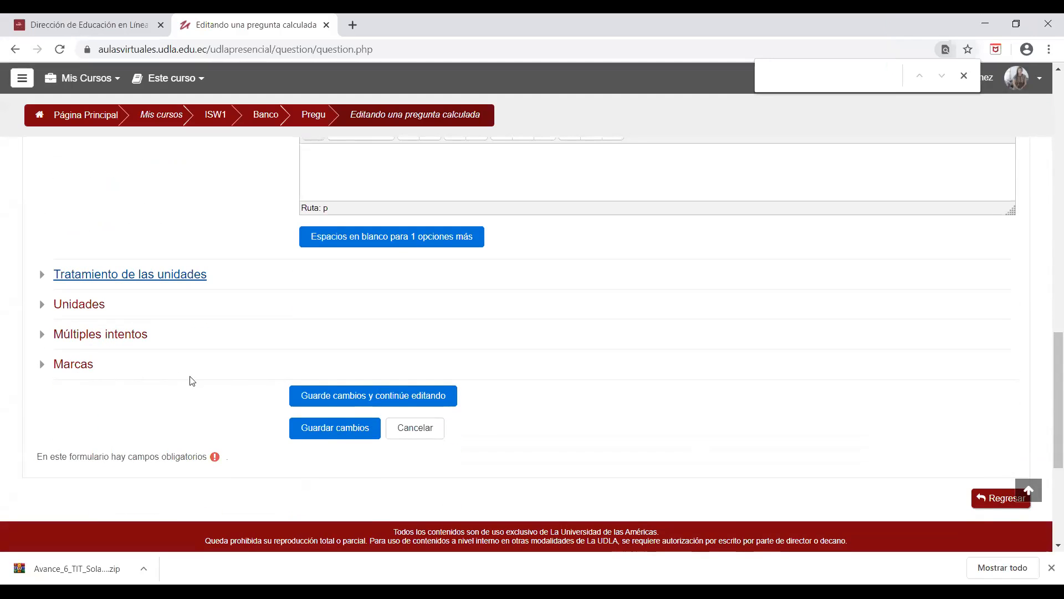
mouse_move(1050, 406)
left_mouse_down()
mouse_move(1048, 286)
mouse_move(1049, 422)
left_mouse_up()
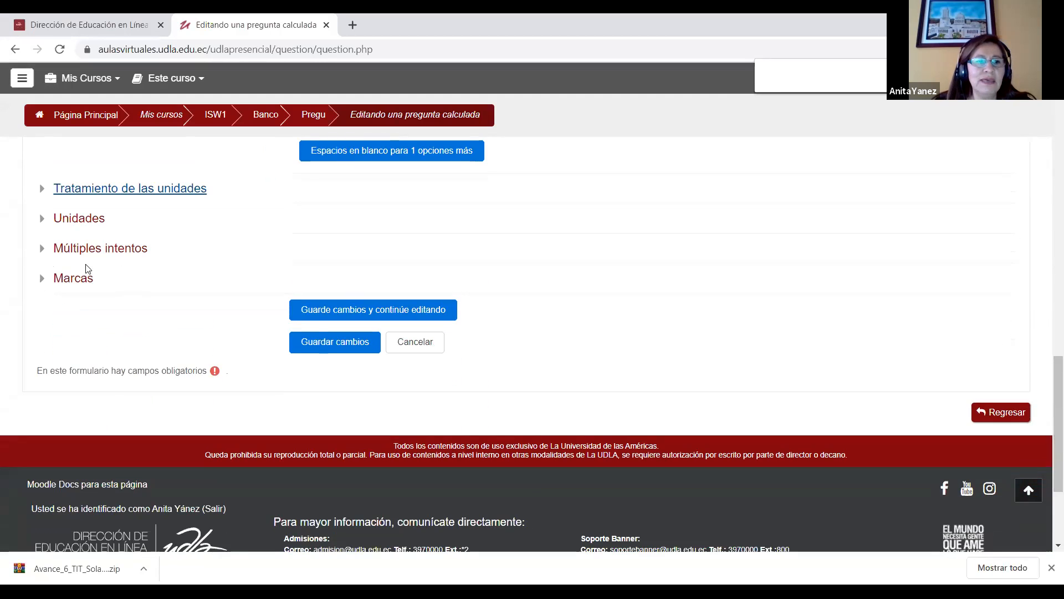
left_click(48, 249)
left_click(47, 249)
left_click(47, 220)
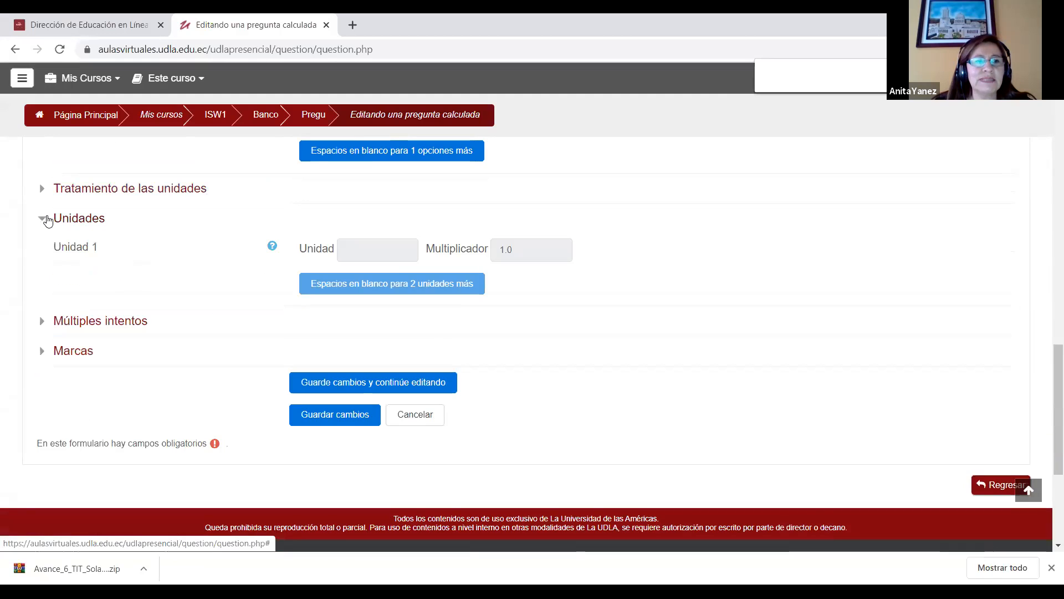
left_click(48, 219)
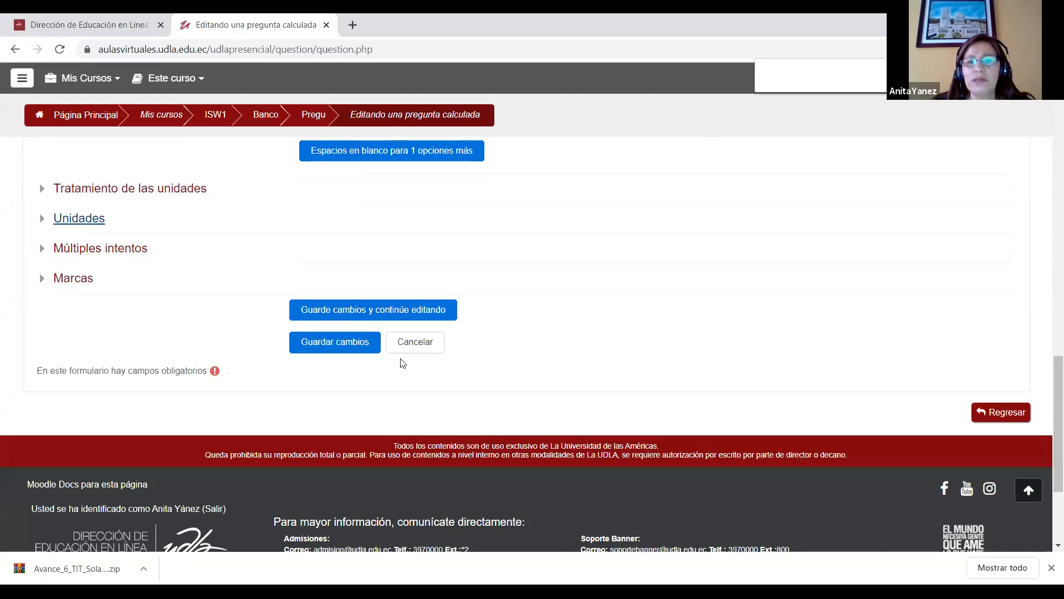
left_click(363, 353)
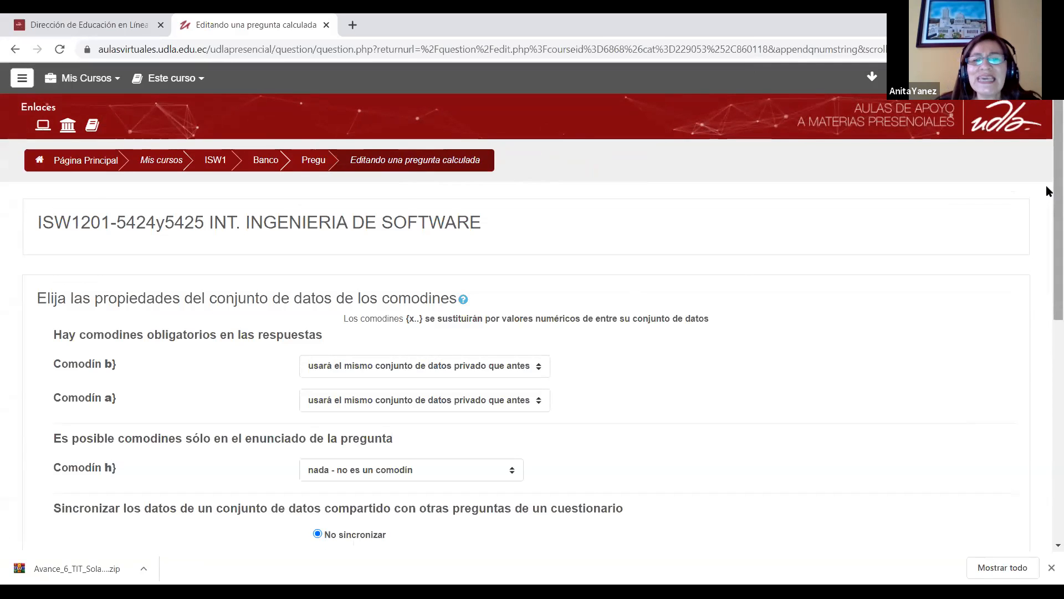
Step: Make wildcards b and a each use a new shared dataset, without synchronisation, and continue to the dataset page
scroll(1048, 233, "down", 2)
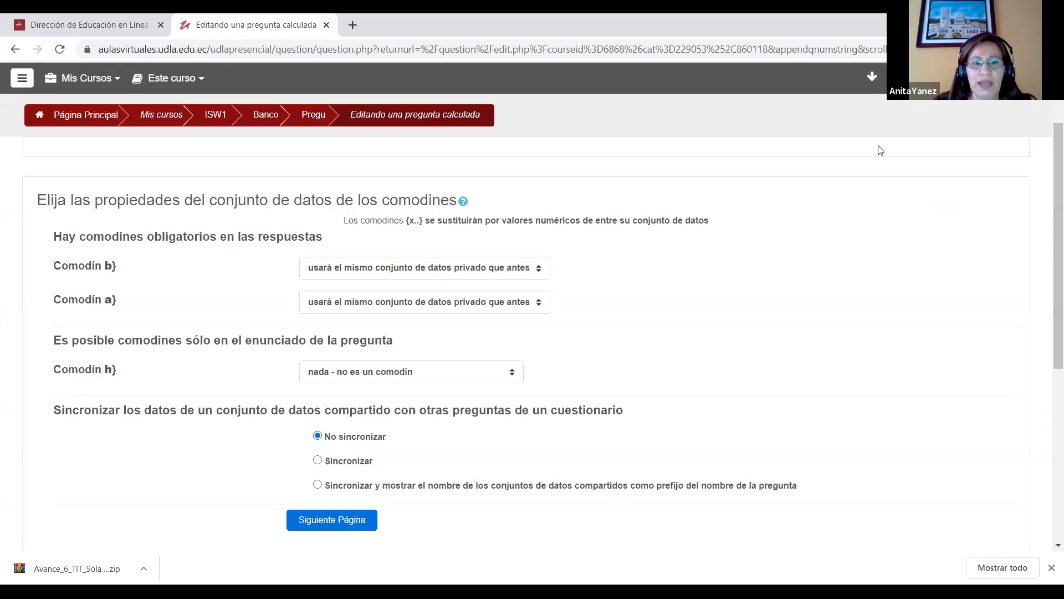
left_click(371, 277)
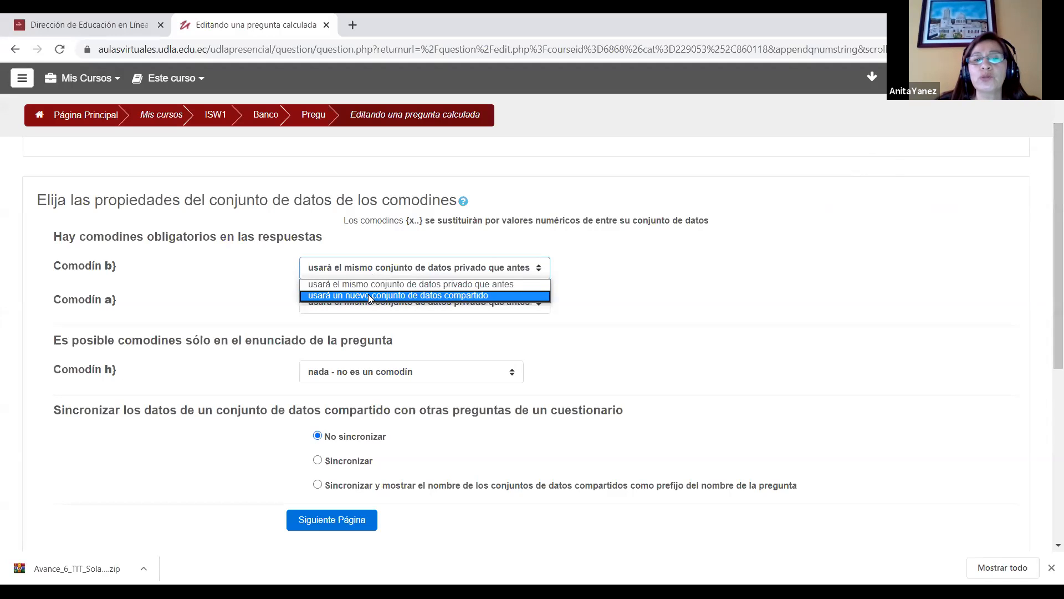
left_click(369, 296)
left_click(405, 305)
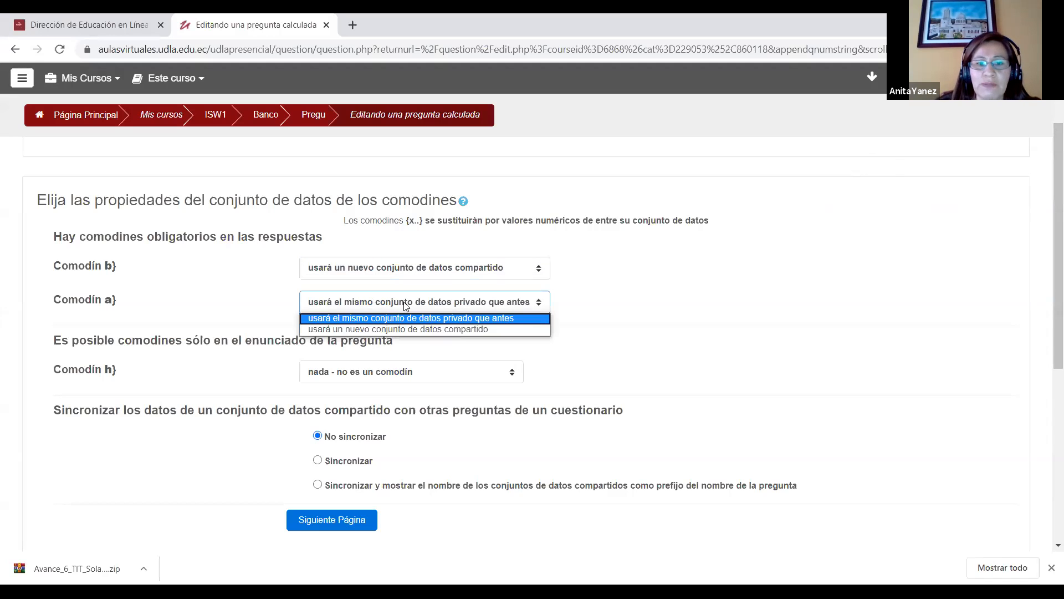
left_click(398, 329)
left_click_drag(1056, 266, 1053, 340)
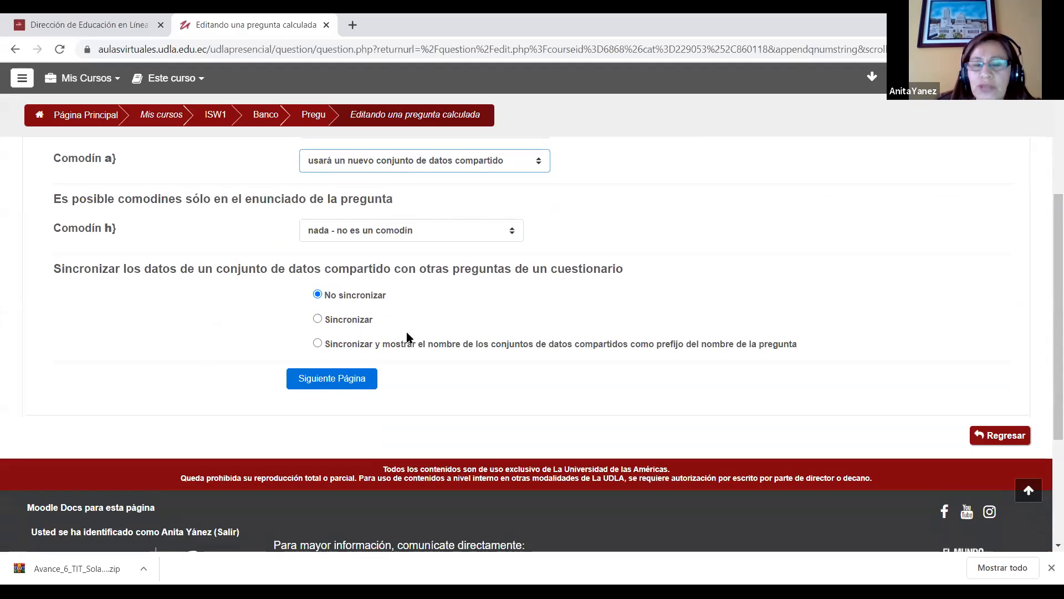
left_click(335, 378)
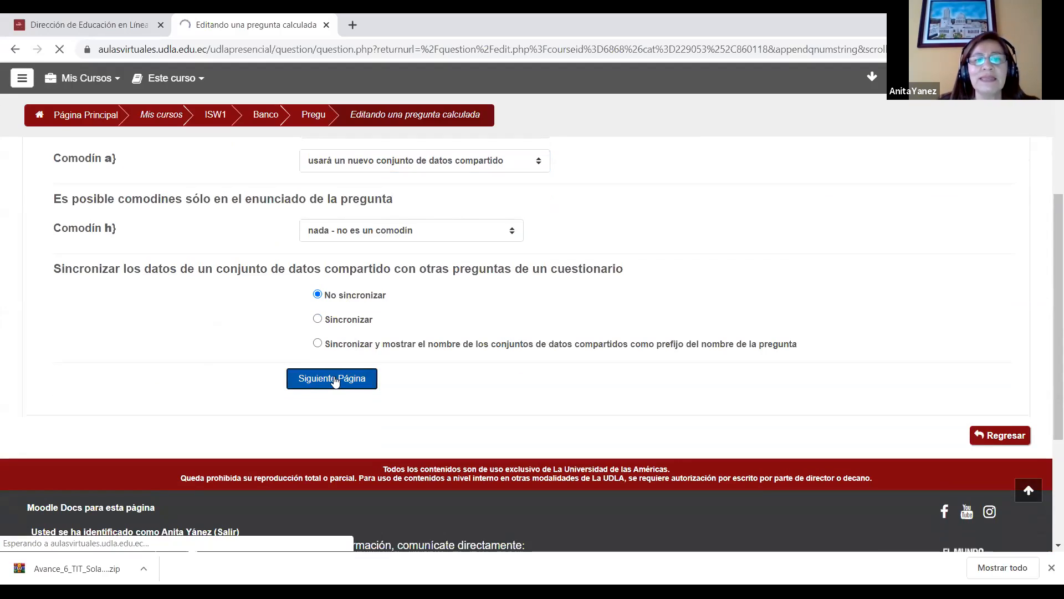
Step: Set the maximum of the value range to 200 for wildcard {b} and 50 for wildcard {a}
scroll(1046, 208, "down", 2)
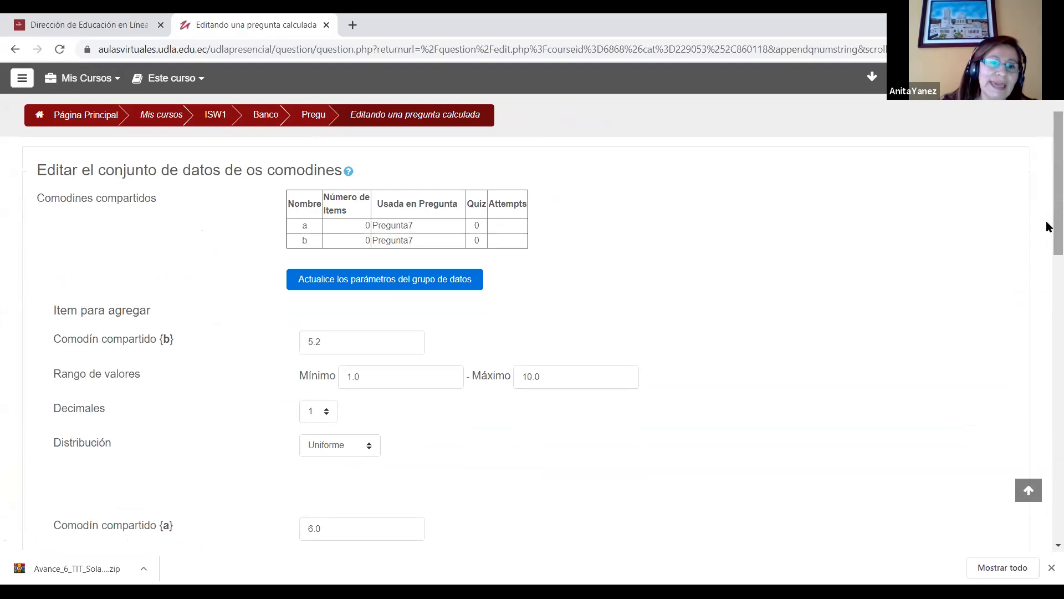
scroll(1047, 170, "down", 2)
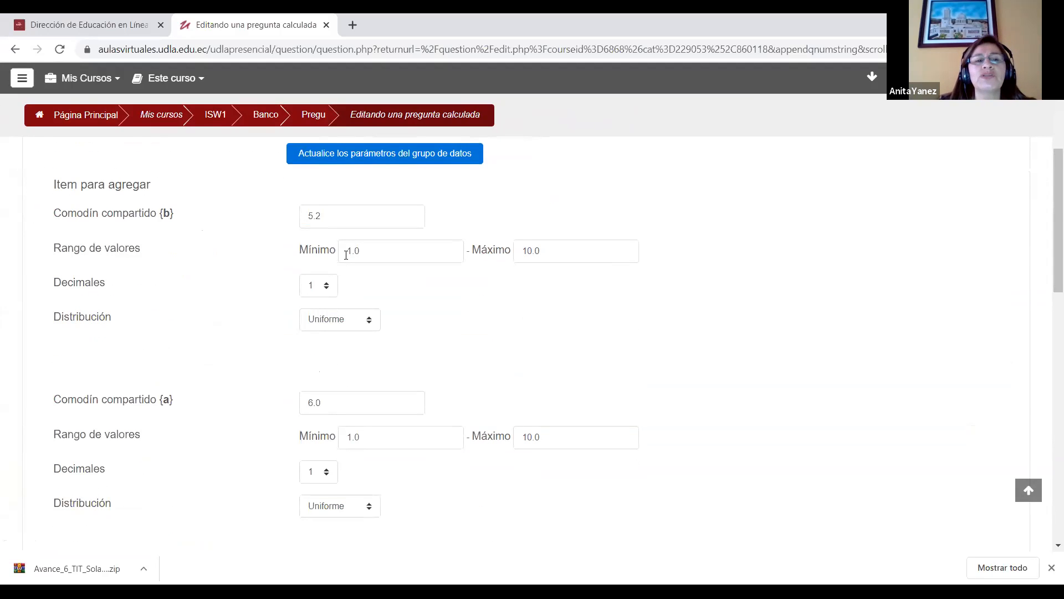
left_click_drag(559, 254, 470, 264)
type("20")
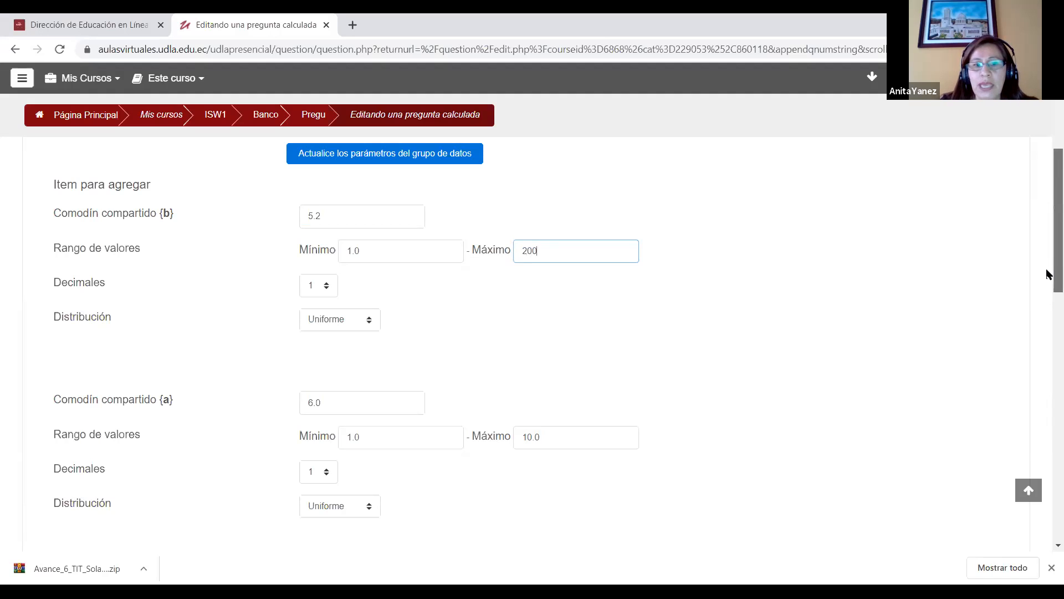
scroll(1049, 302, "down", 3)
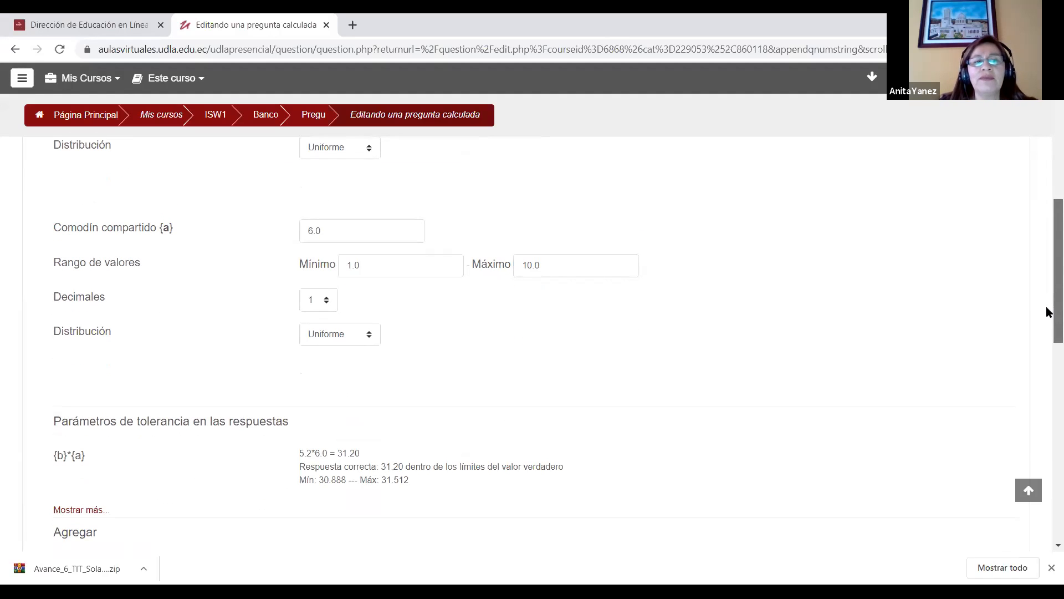
left_click_drag(573, 265, 512, 266)
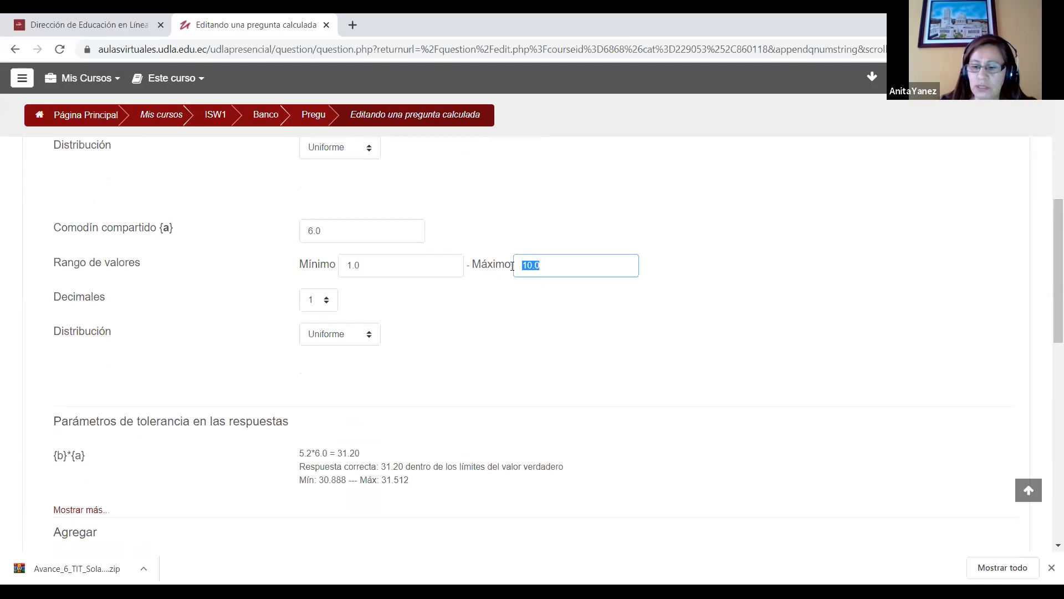
type("50")
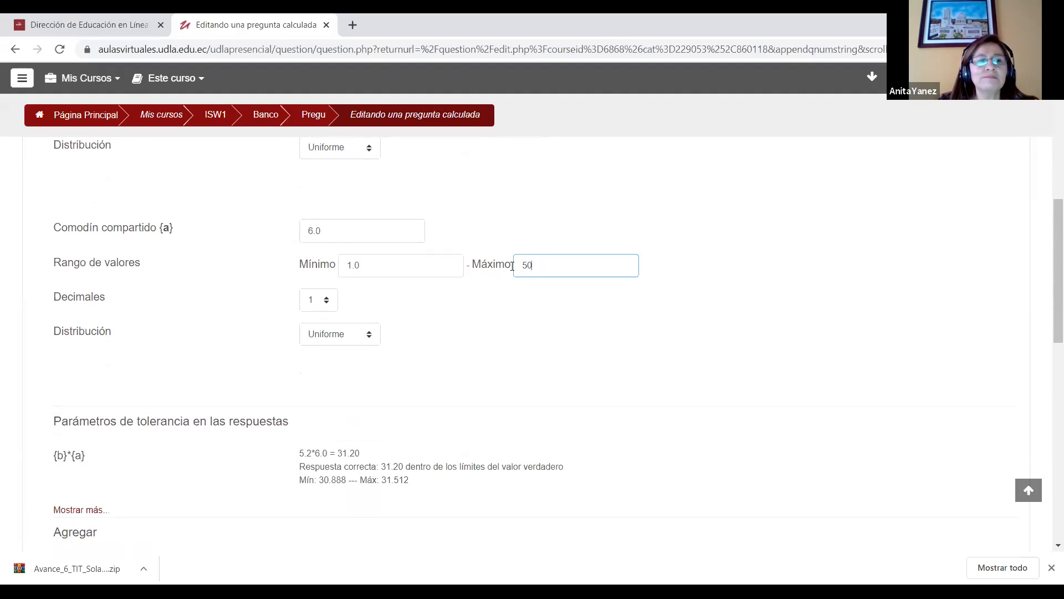
Step: Add 20 new sets of wildcard values to the question's dataset
scroll(1046, 323, "down", 7)
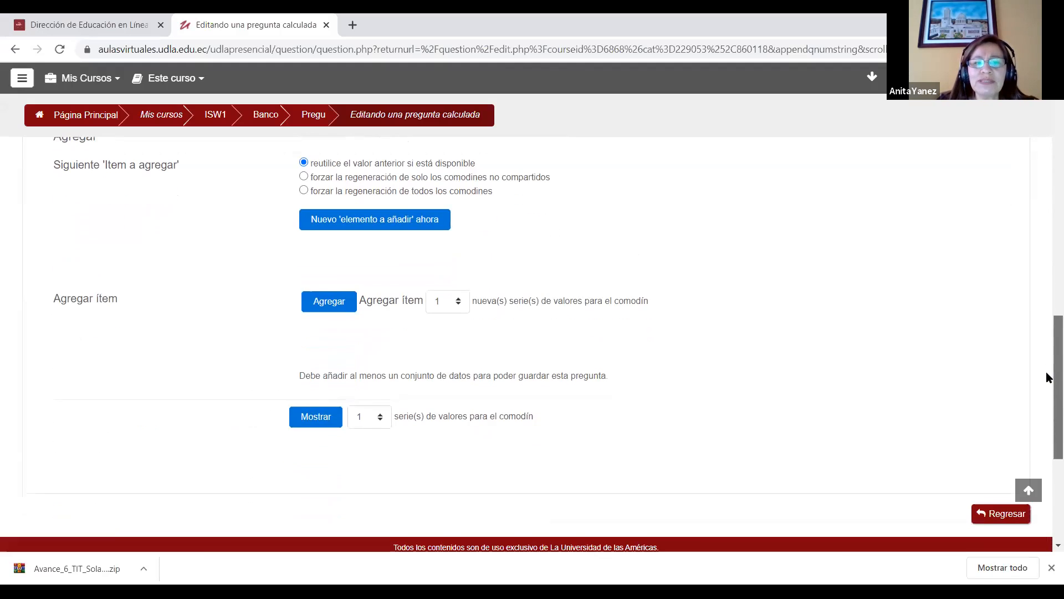
scroll(1046, 354, "up", 4)
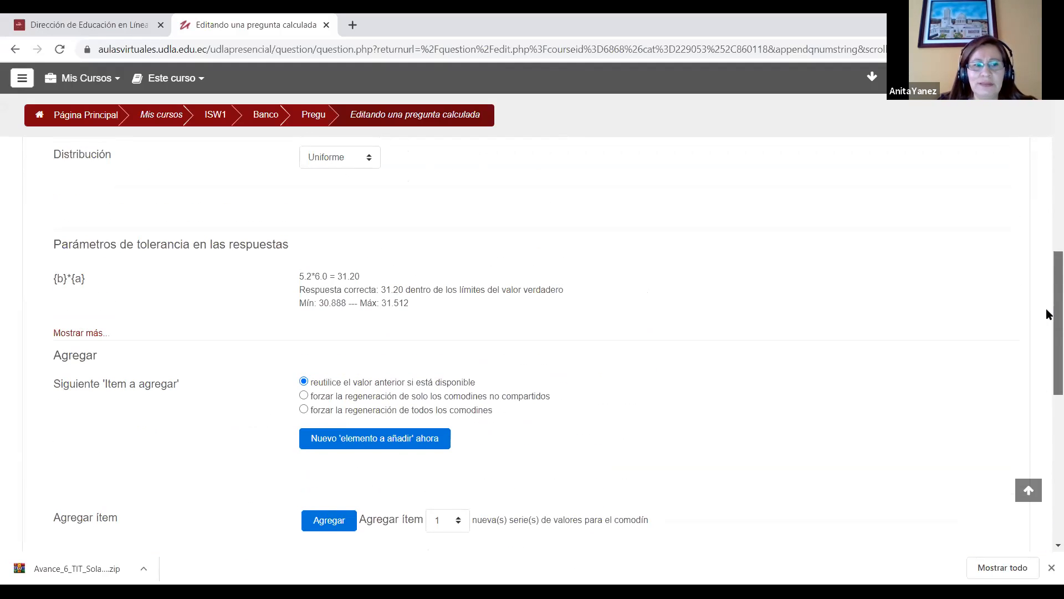
scroll(1050, 314, "down", 3)
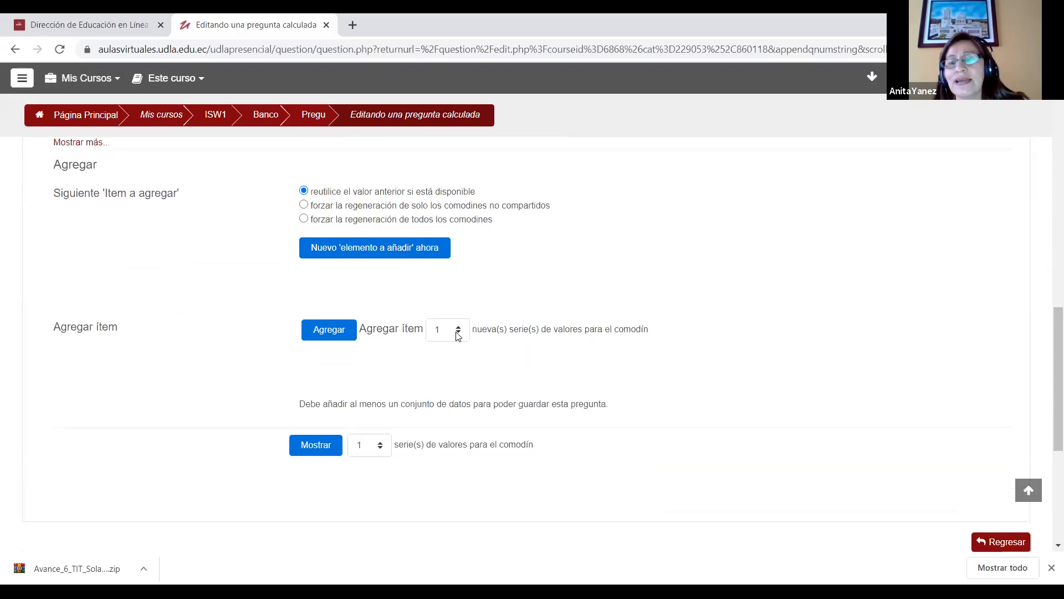
left_click(458, 336)
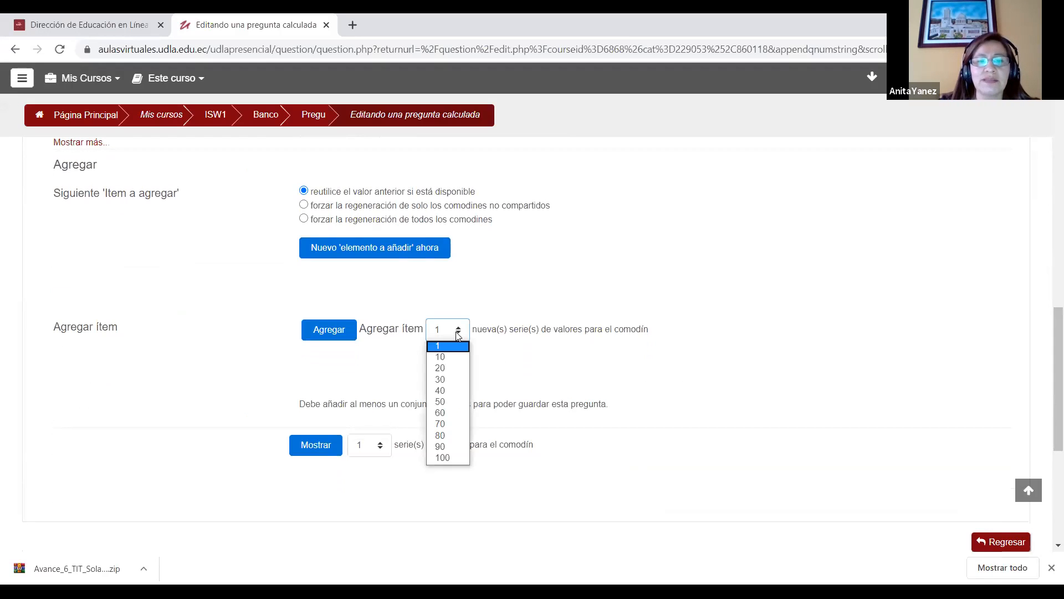
left_click(438, 368)
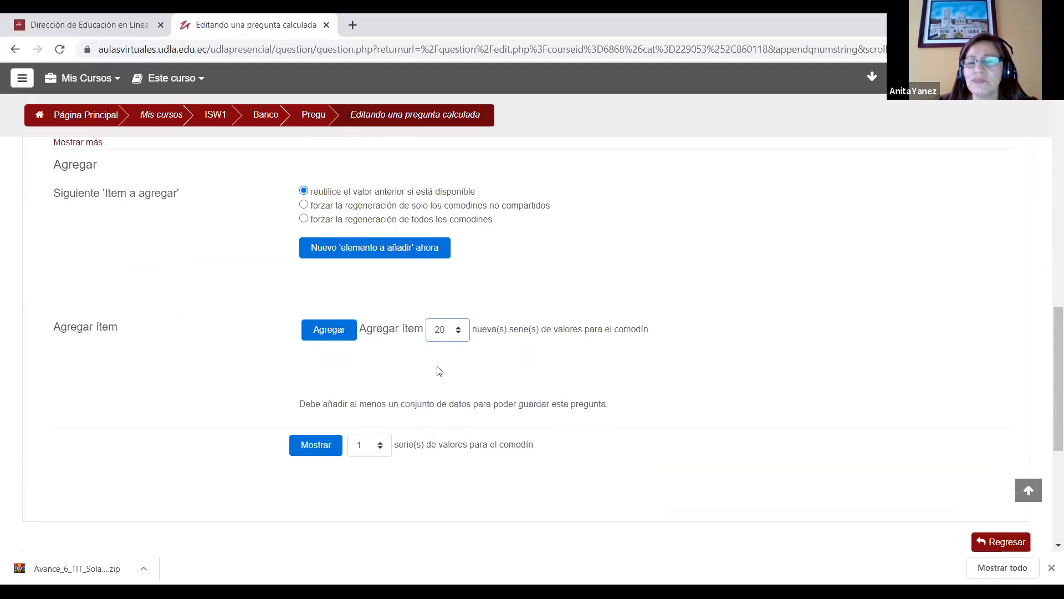
left_click(323, 332)
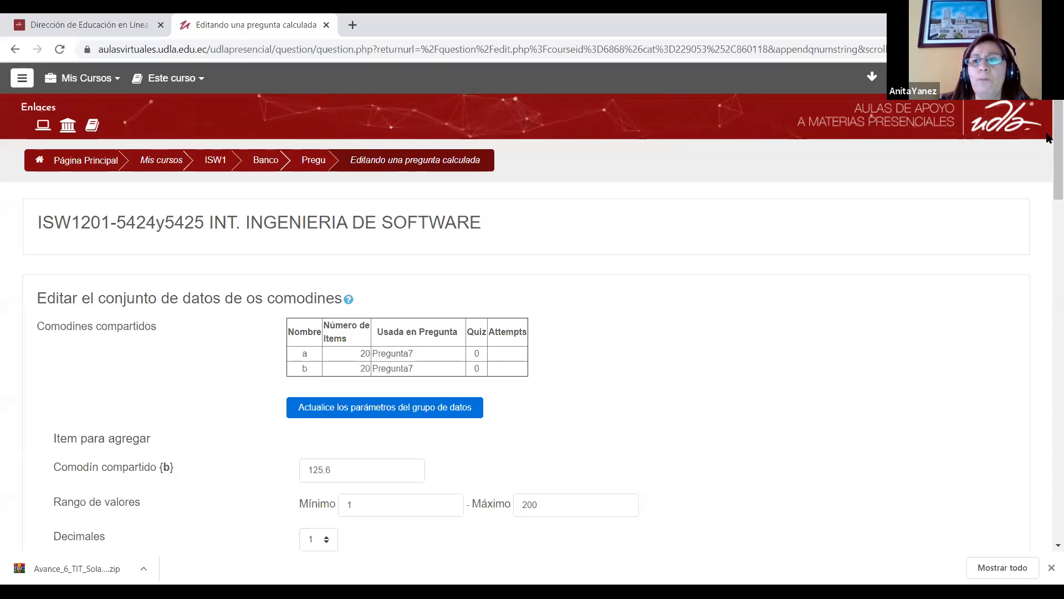
Step: Display 5 sets of wildcard values on the calculated question's dataset page
scroll(1047, 174, "down", 3)
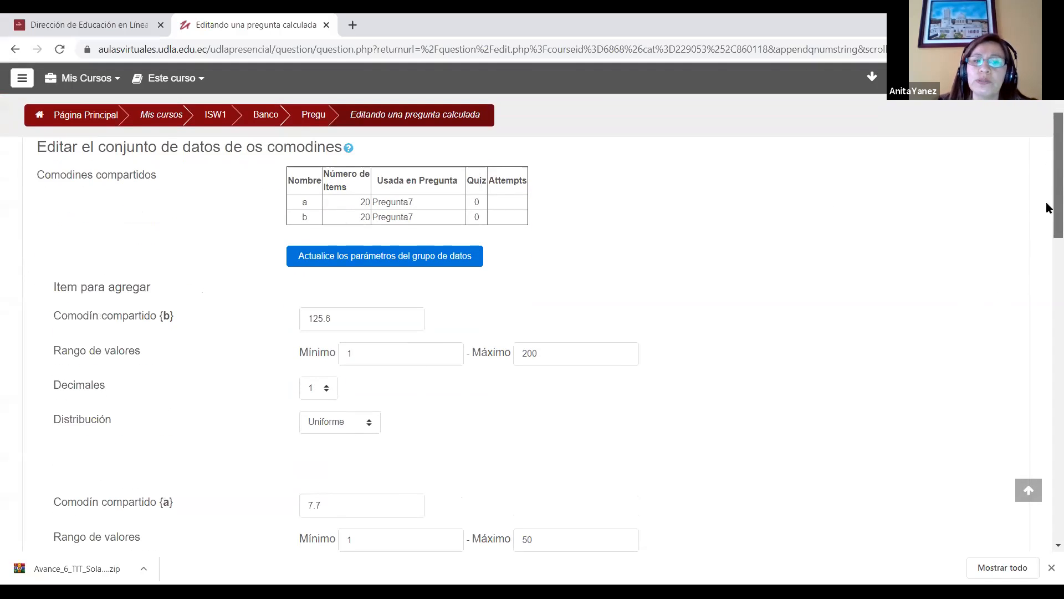
scroll(1047, 206, "down", 15)
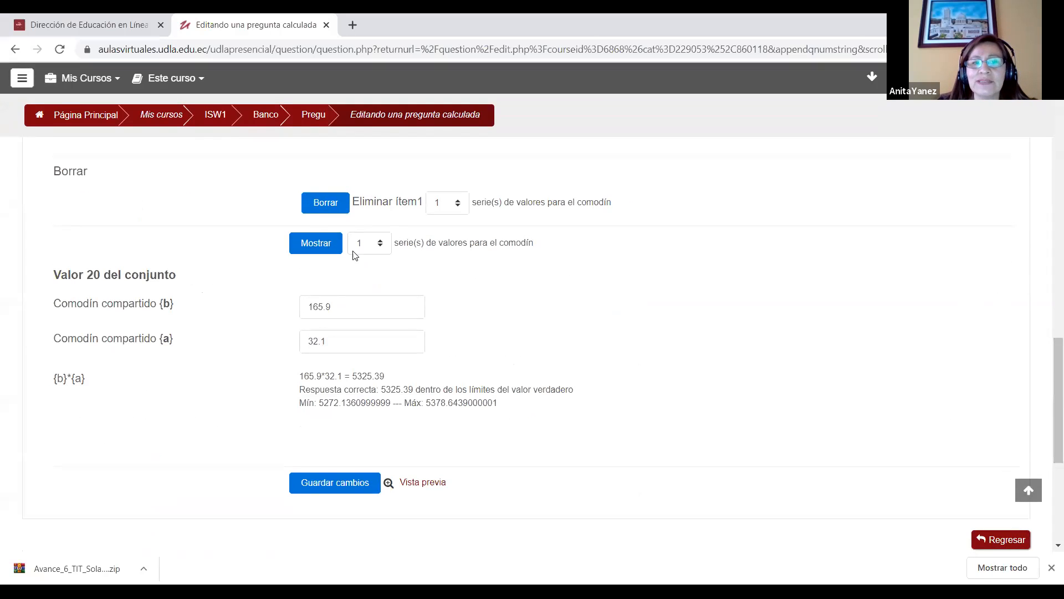
scroll(1046, 363, "down", 1)
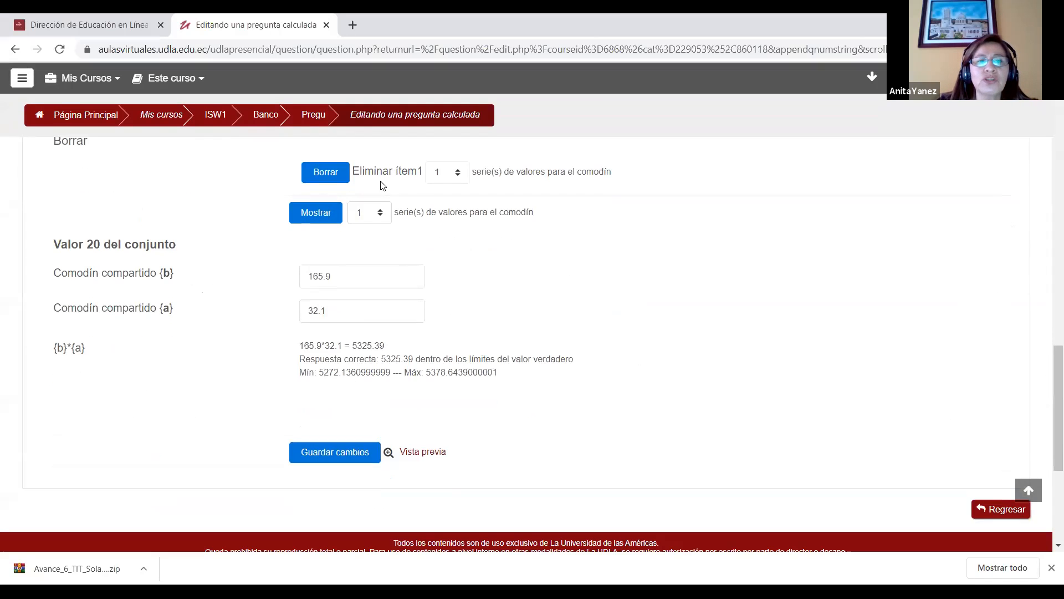
left_click(379, 213)
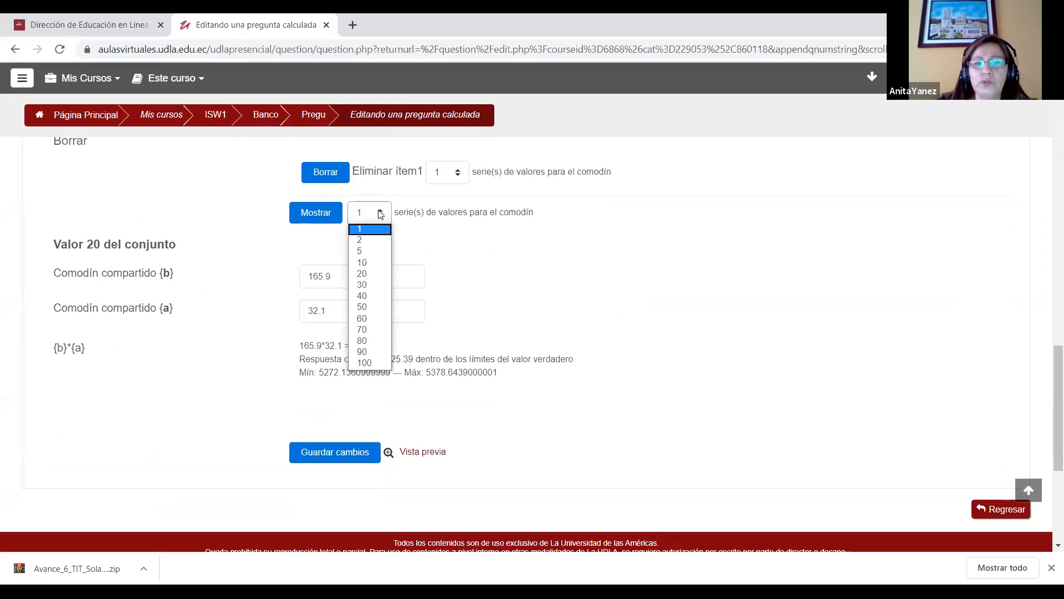
left_click(366, 251)
left_click(315, 212)
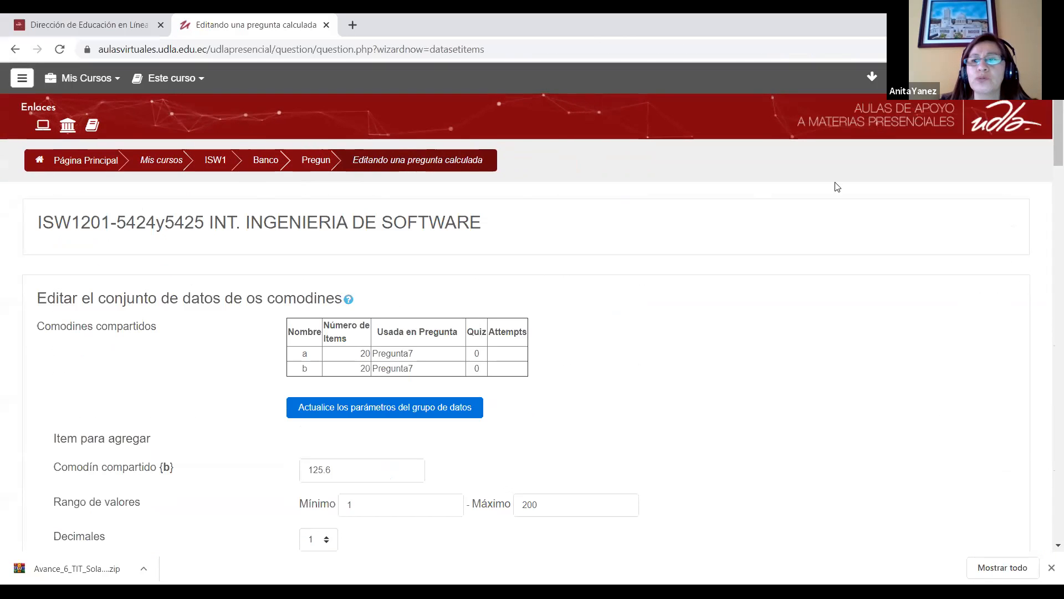
Step: Review the {b} and {a} values and the calculated {b}*{a} answers in the displayed sets
left_click_drag(1058, 105, 1046, 306)
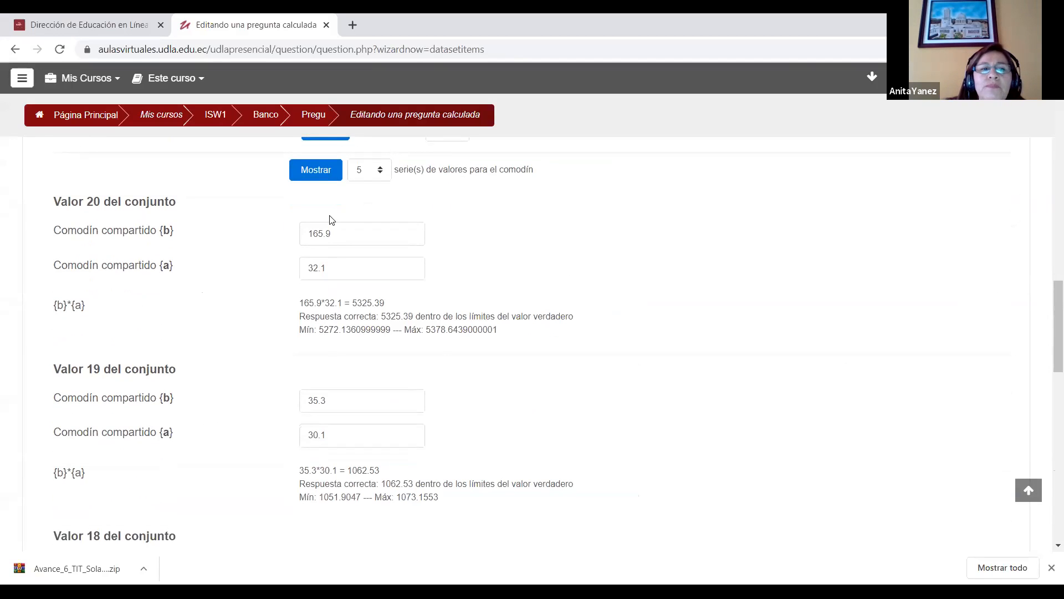
left_click(351, 234)
left_click(343, 270)
left_click_drag(300, 304, 379, 303)
left_click(341, 398)
left_click(340, 436)
left_click_drag(1048, 307, 1048, 439)
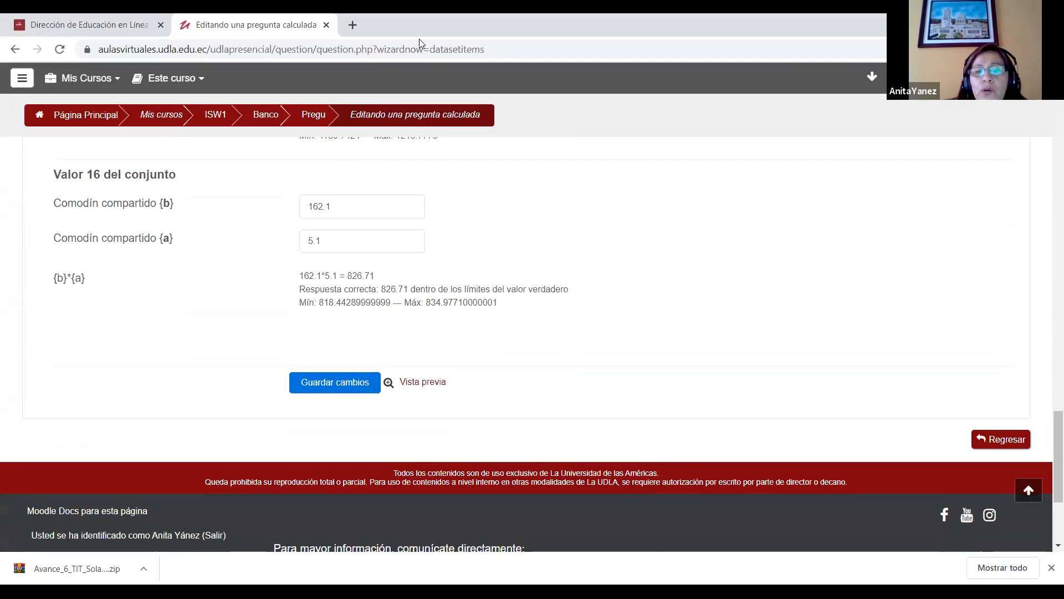
Step: Preview the calculated question to check how the wildcards appear in its statement, and return to the dataset page
left_click(426, 384)
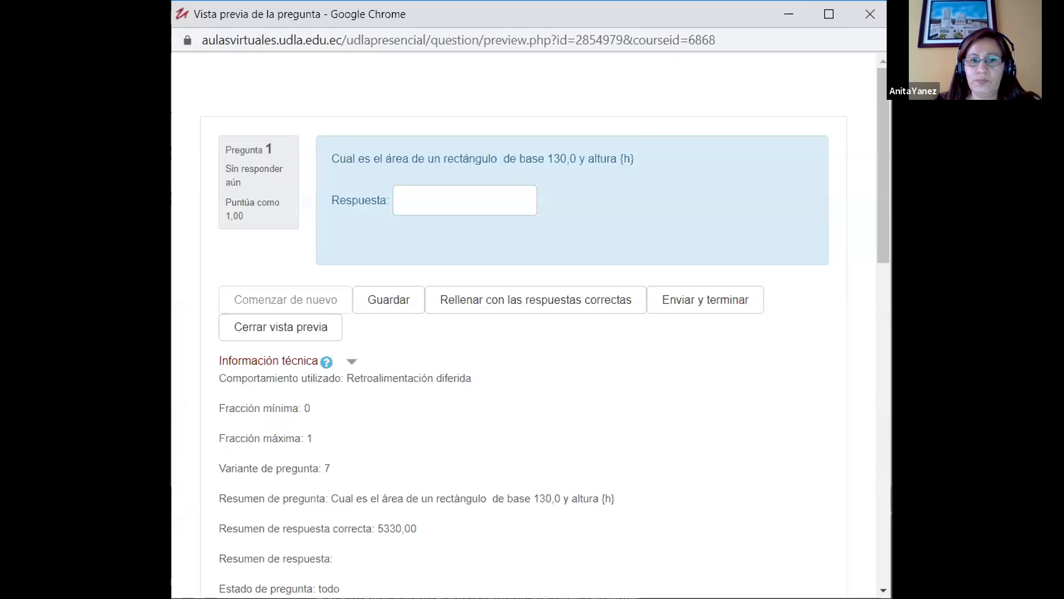
left_click(677, 323)
scroll(678, 323, "up", 2)
scroll(677, 324, "up", 12)
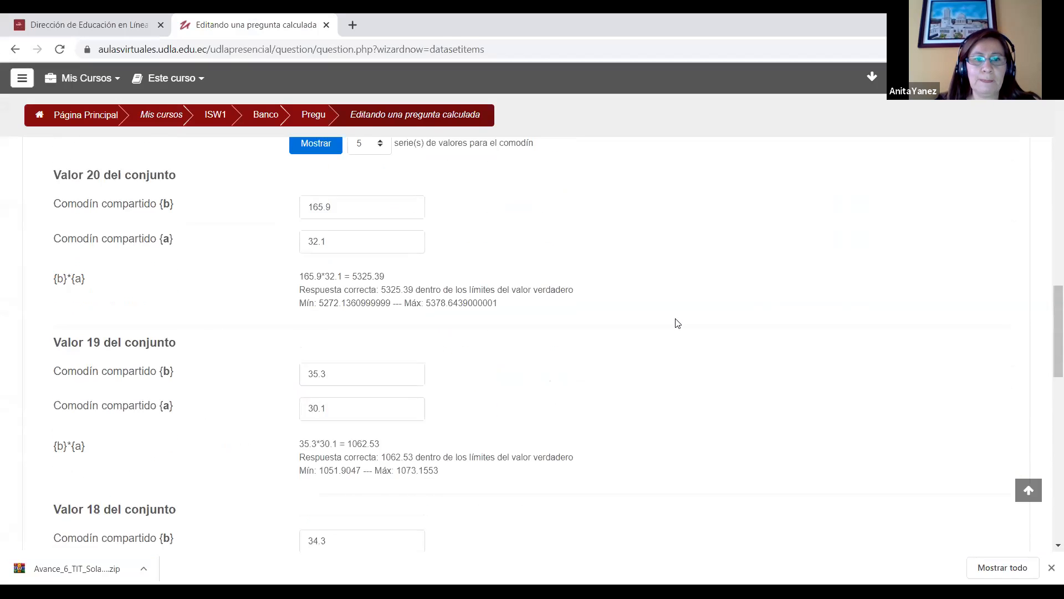
scroll(677, 278, "up", 6)
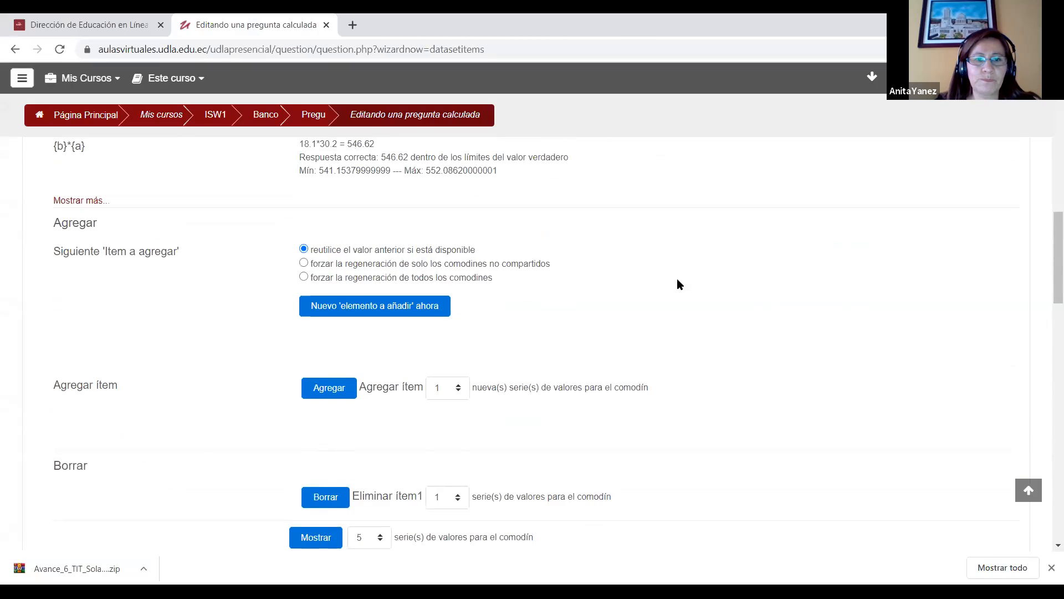
Step: Save the wildcard dataset and return to the question bank
scroll(677, 278, "down", 4)
left_click_drag(1046, 295, 1045, 456)
left_click(361, 463)
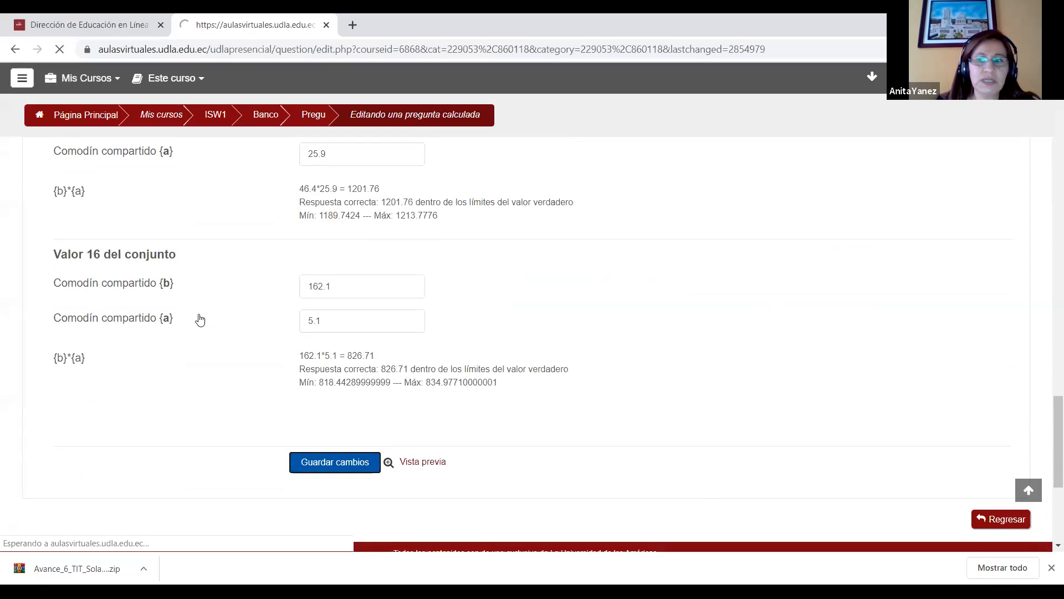
Step: Edit Pregunta7 so the height in its statement uses wildcard {a}, and save the question
left_click_drag(1047, 192, 1047, 236)
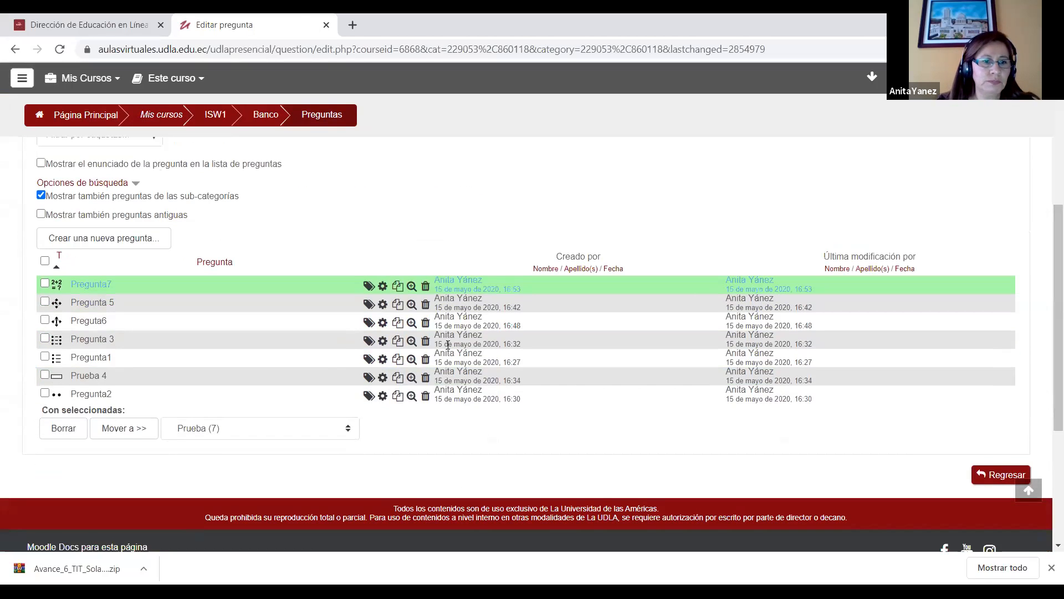
left_click(383, 287)
scroll(1046, 194, "down", 6)
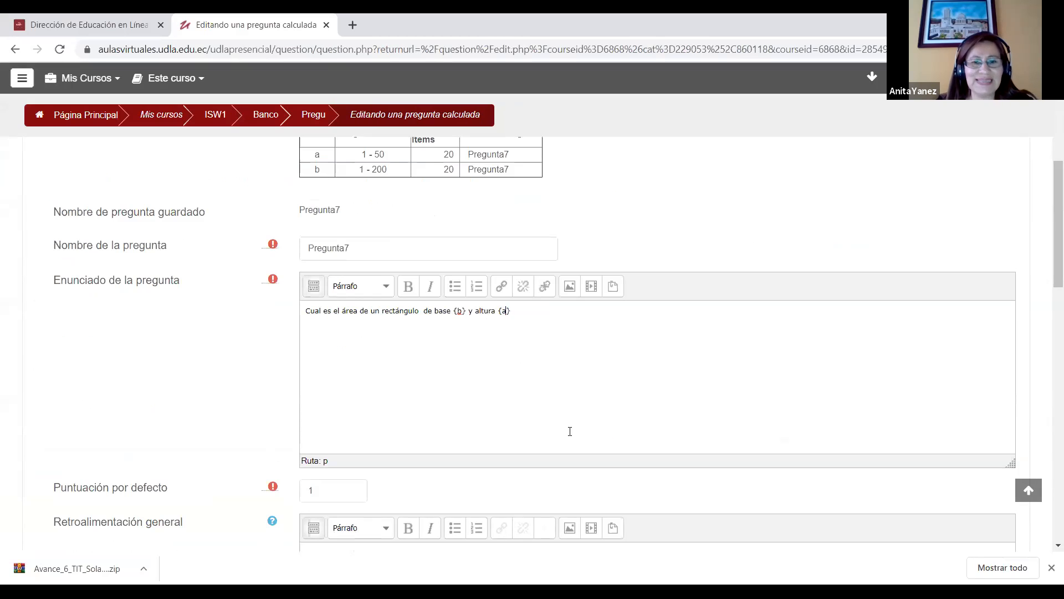
scroll(1046, 377, "down", 15)
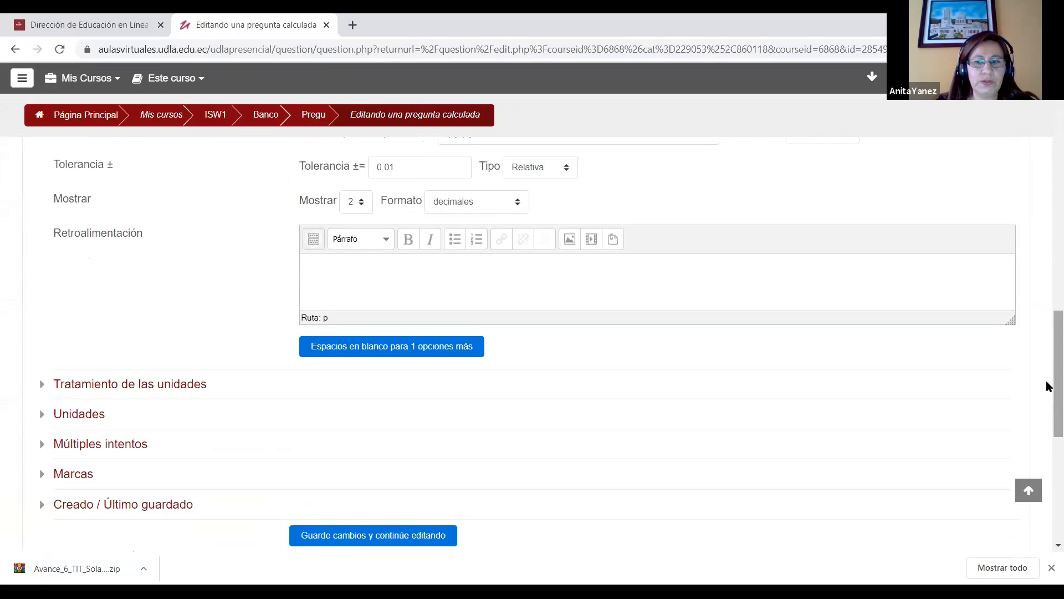
left_click(349, 278)
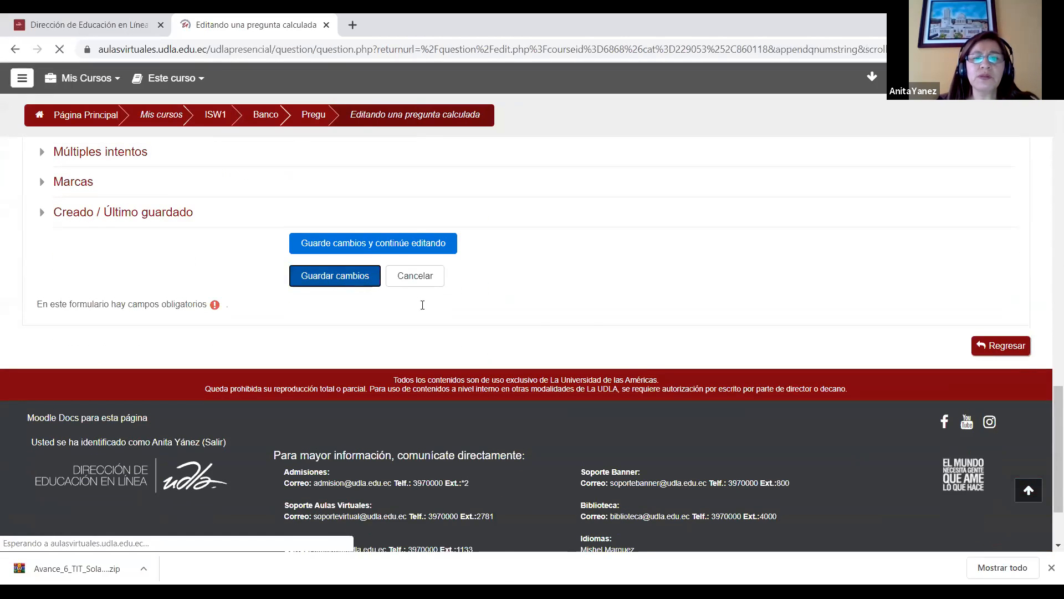
Step: Keep the shared wildcard settings and continue to the dataset page
scroll(1048, 332, "down", 5)
left_click_drag(1047, 309, 1047, 388)
left_click(331, 187)
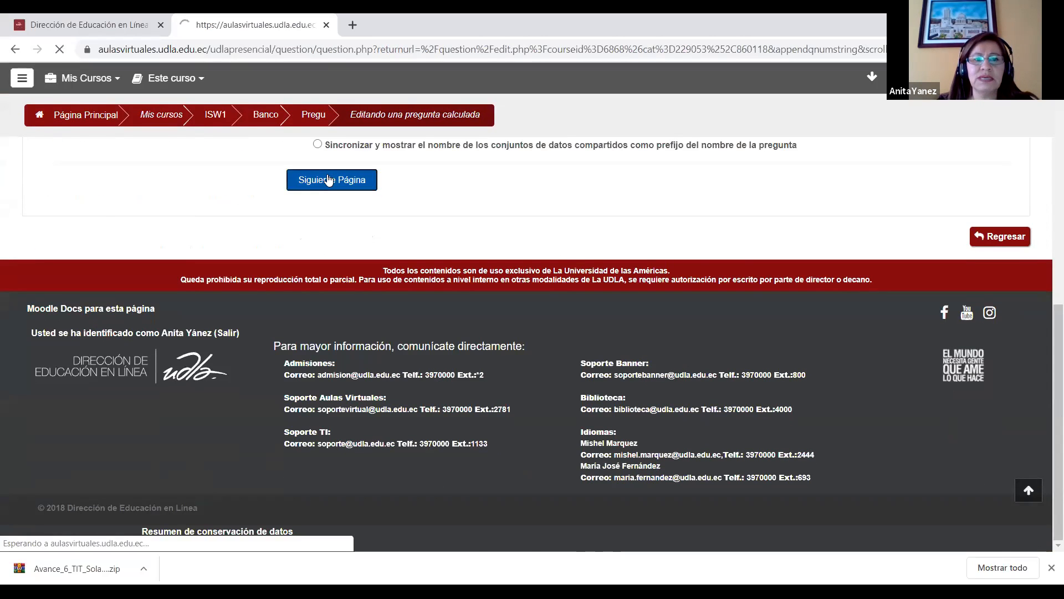
Step: Preview the corrected calculated question, fill in its correct answer, and return to the dataset page
left_click_drag(1046, 176, 1048, 488)
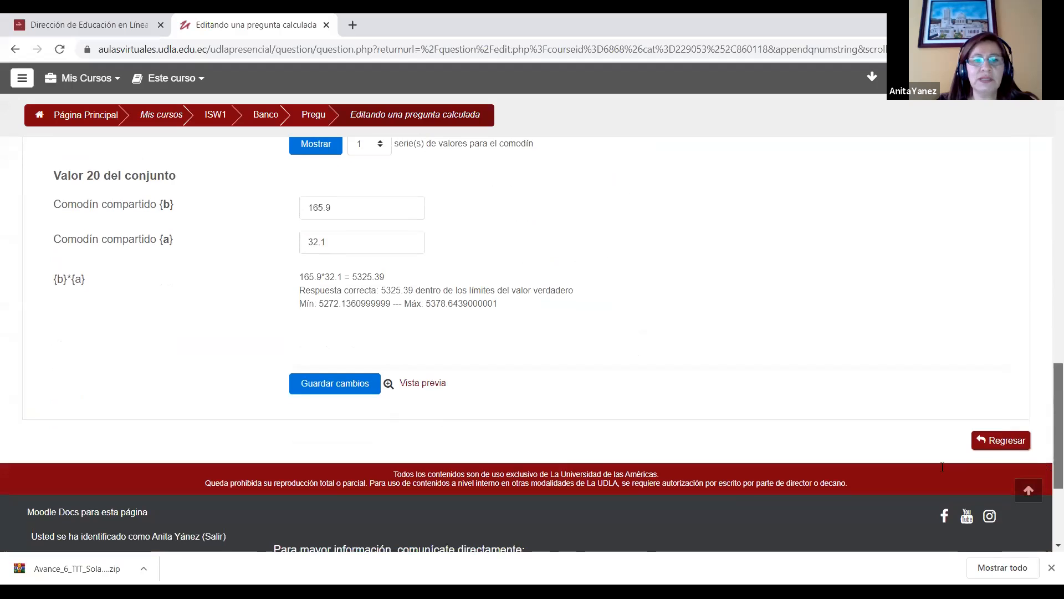
left_click(432, 388)
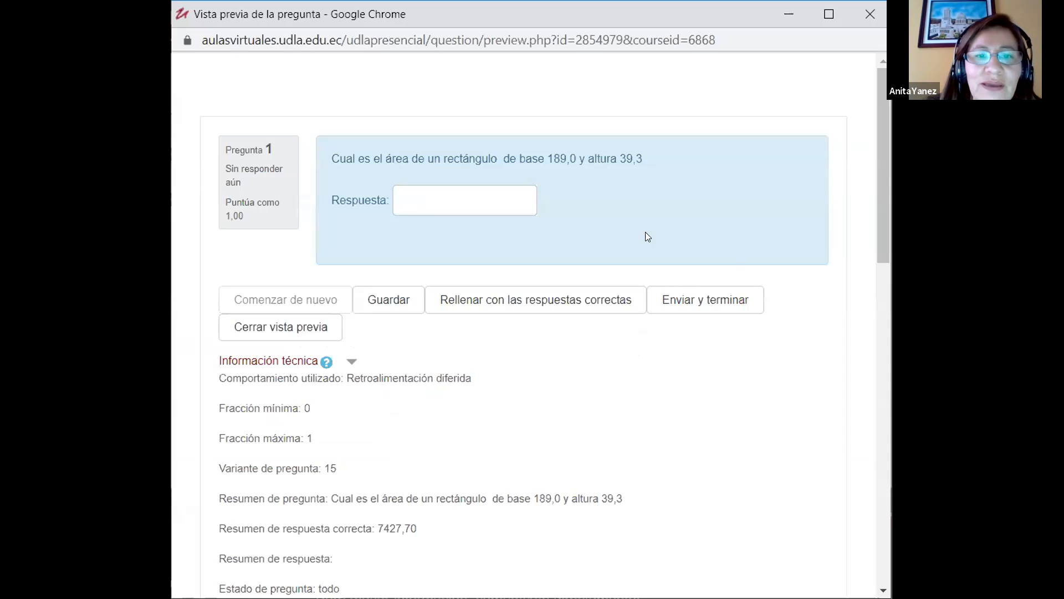
left_click_drag(549, 157, 637, 156)
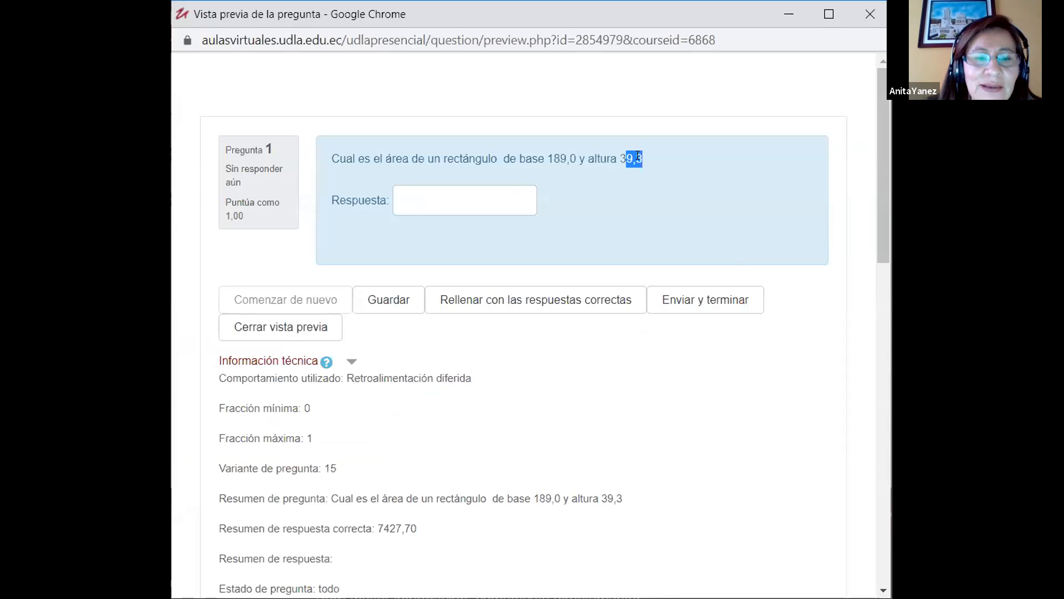
left_click(557, 308)
left_click_drag(476, 201, 388, 201)
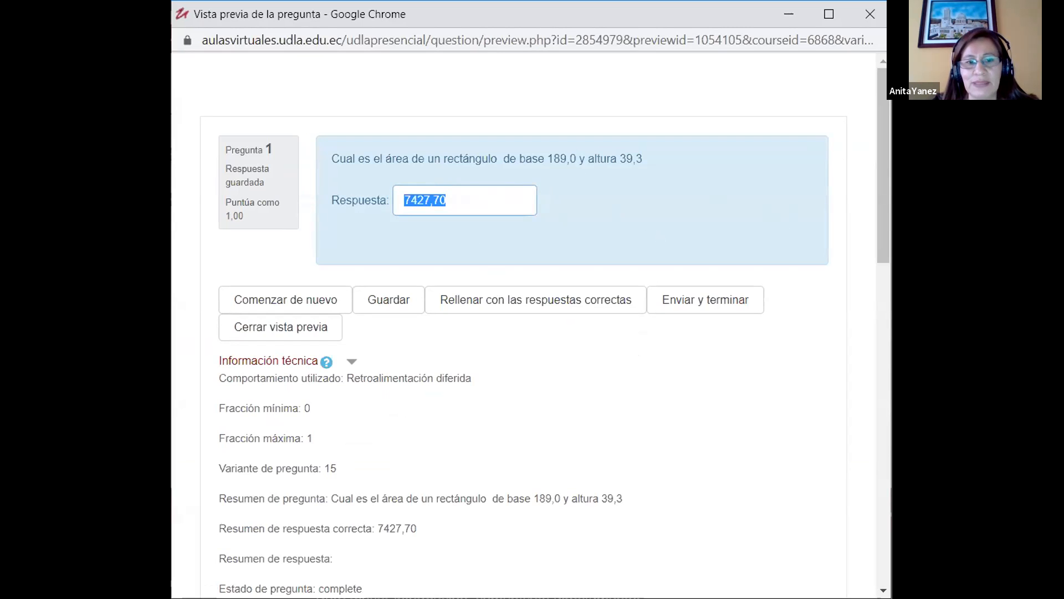
left_click(833, 495)
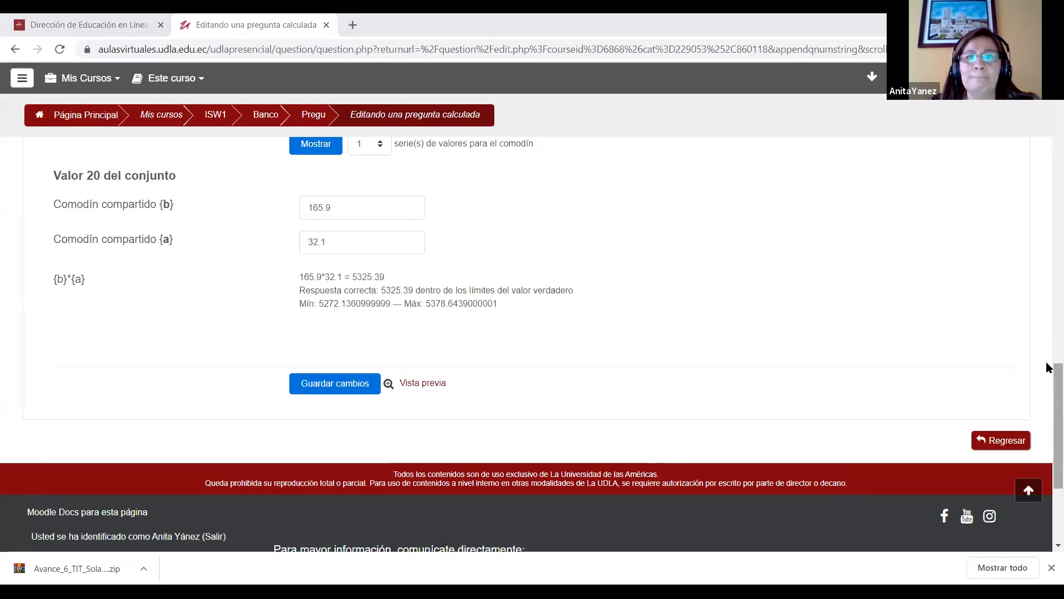
Step: Save the changes to Pregunta7's wildcard dataset
left_click_drag(1047, 382, 1048, 305)
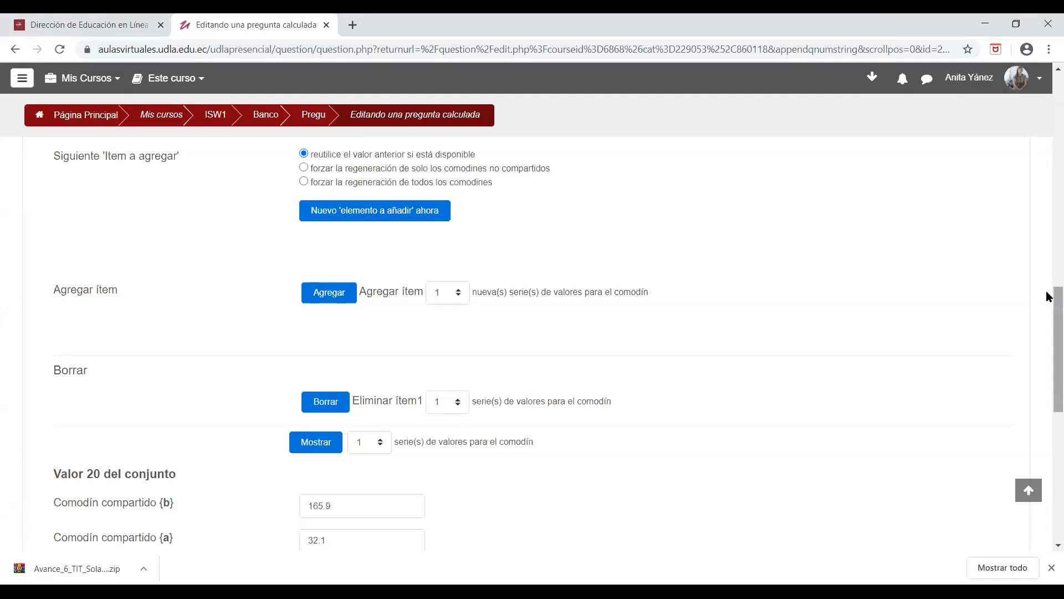
left_click_drag(1050, 297, 1049, 391)
left_click(346, 310)
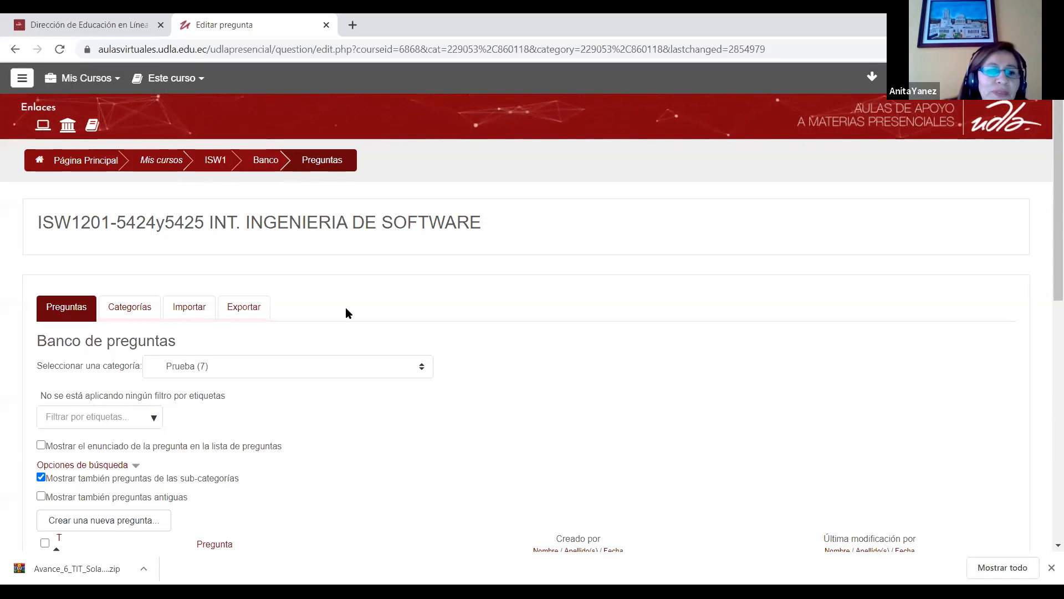
Step: Look through the question types available for a new question, and dismiss the list without adding one
left_click(97, 524)
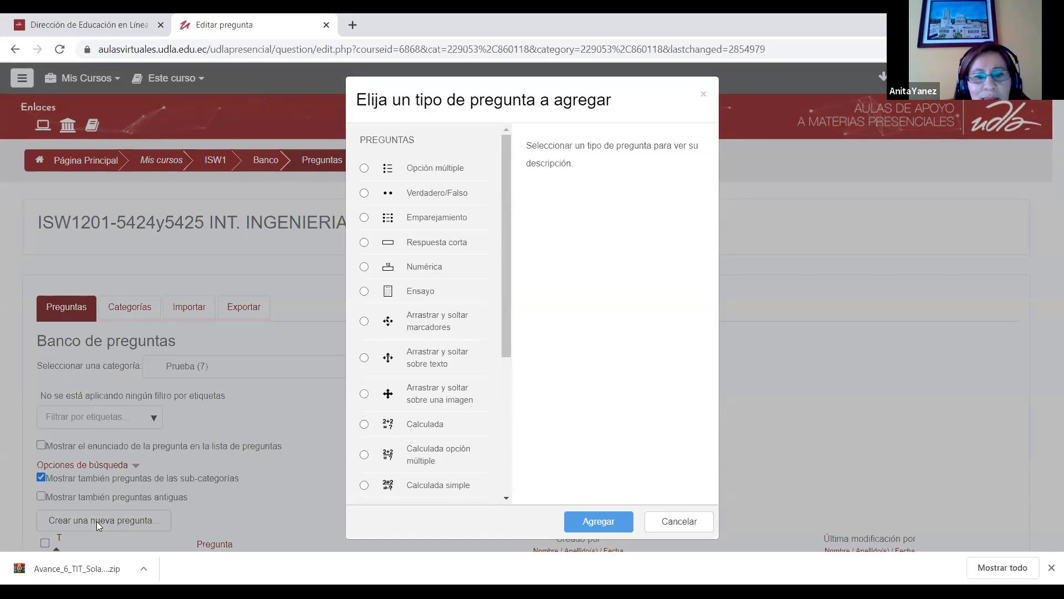
left_click_drag(506, 292, 505, 407)
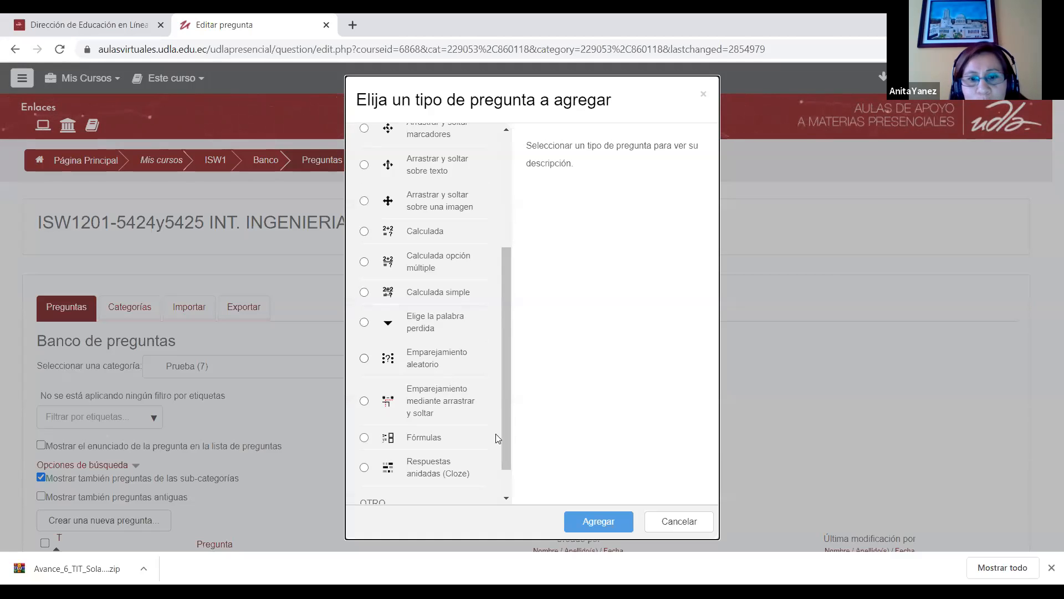
left_click(693, 524)
Step: Switch the question bank to the Ejemplo category and show its questions
scroll(242, 313, "down", 1)
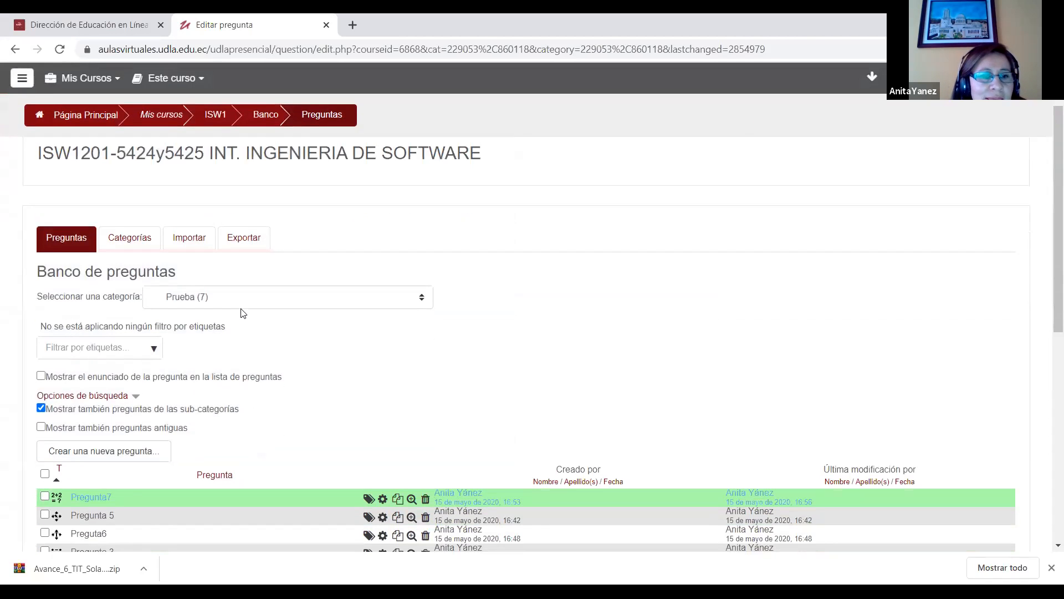
left_click(243, 302)
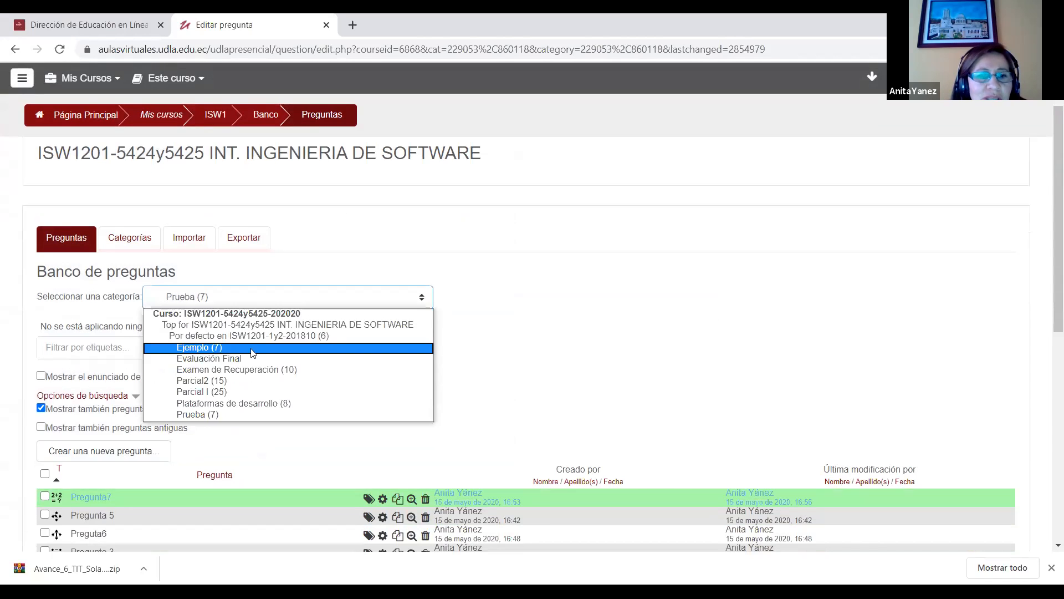
left_click(250, 348)
scroll(500, 344, "down", 2)
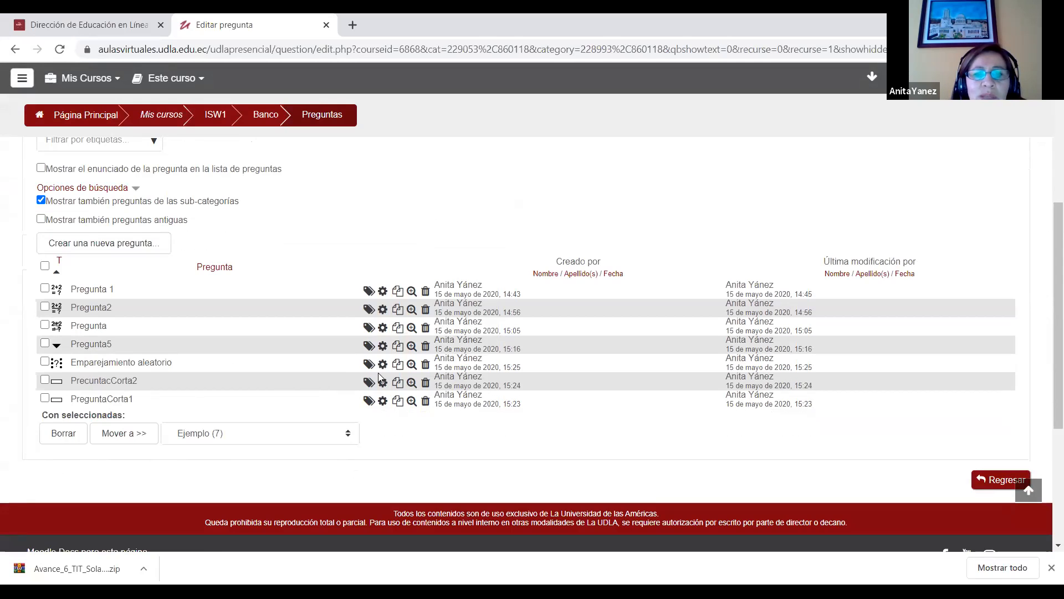
Step: Preview the short-answer question PrecuntacCorta2 with its correct answer filled in, and return to the question bank
left_click(411, 385)
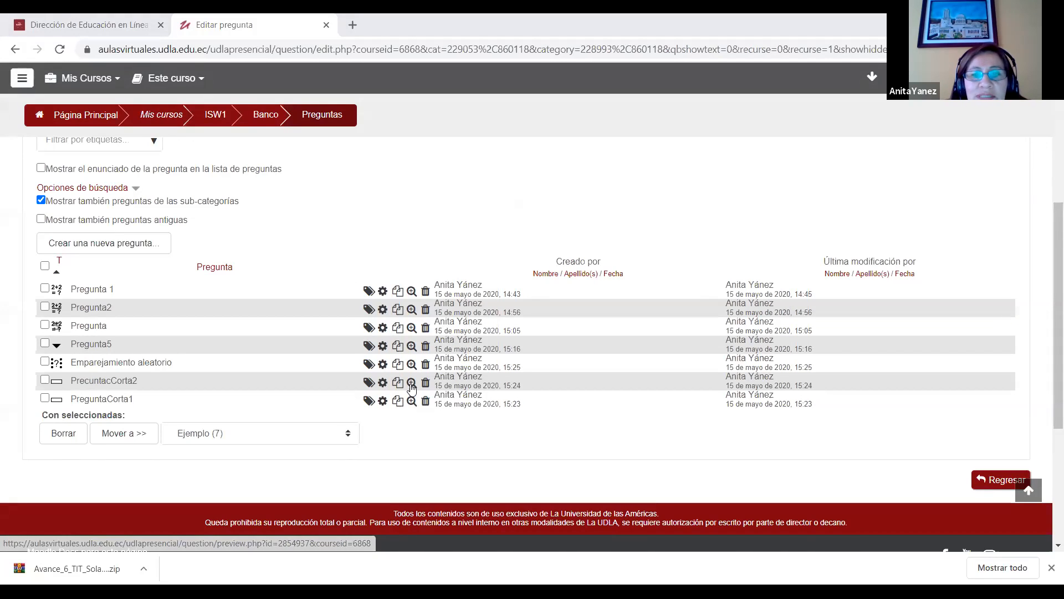
left_click(411, 385)
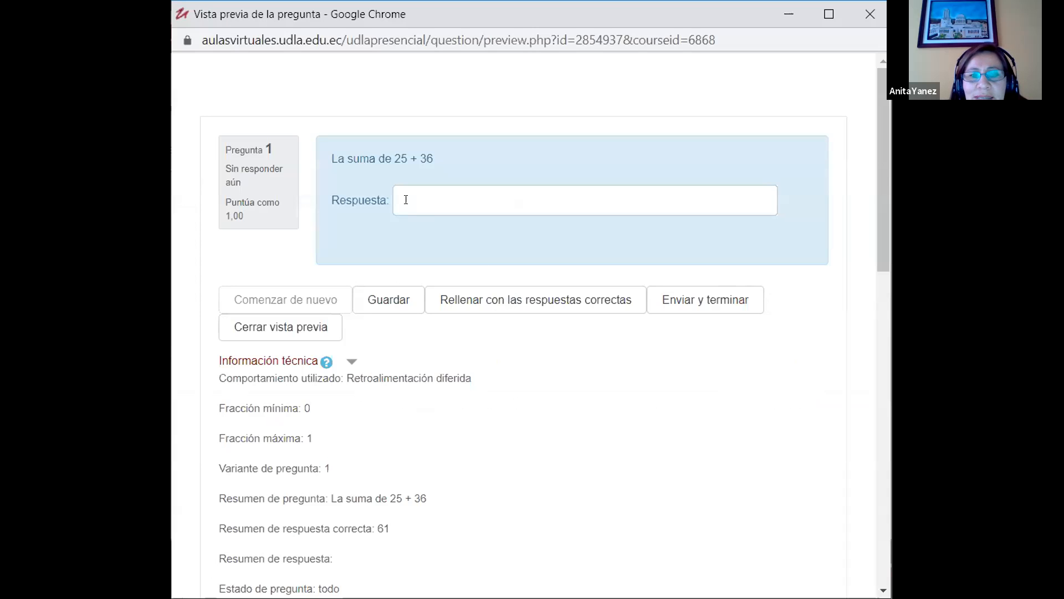
left_click(591, 302)
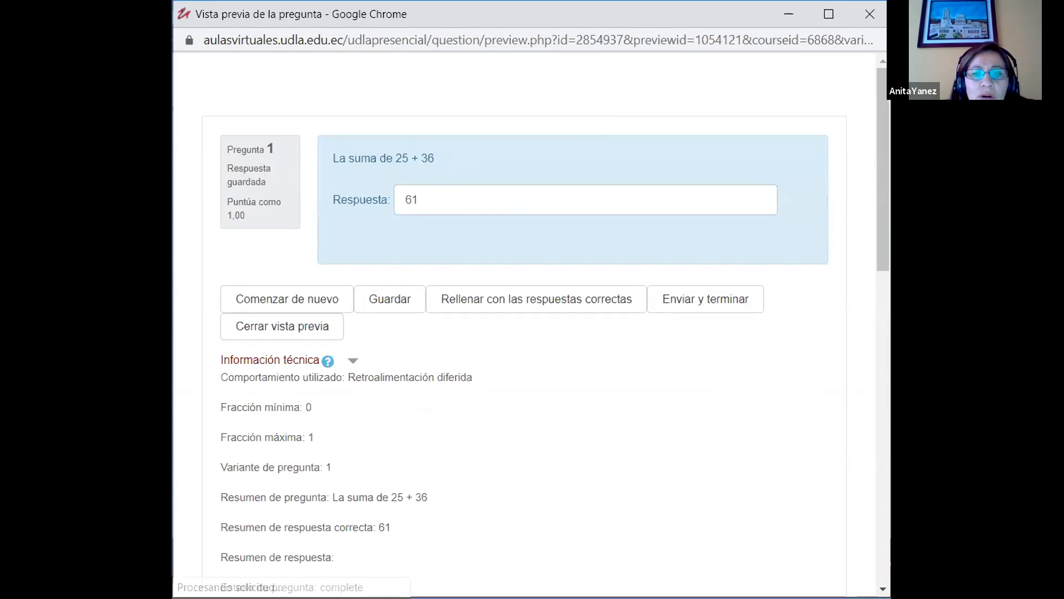
left_click(273, 514)
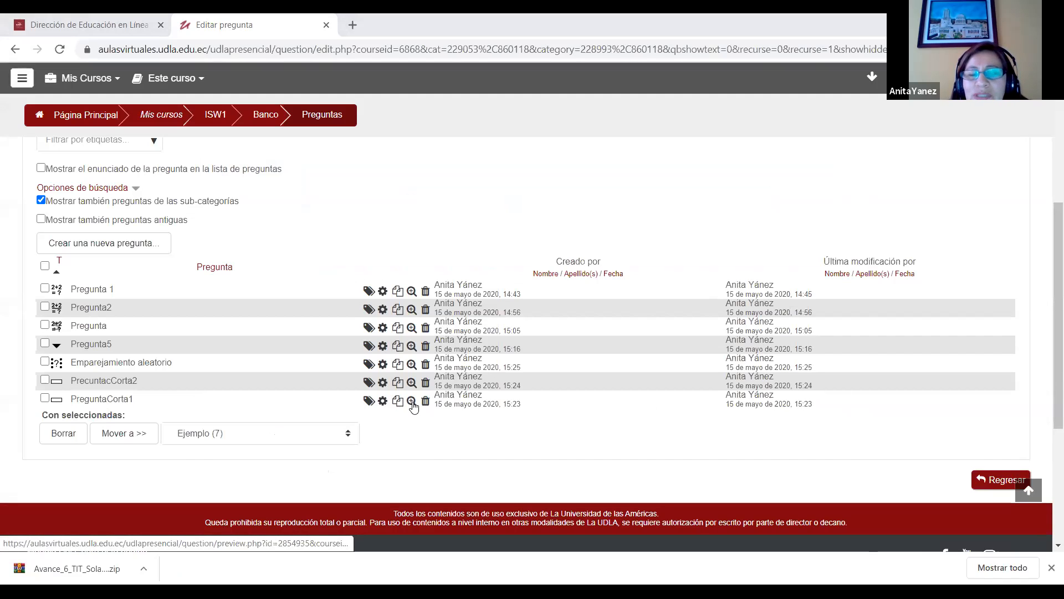
Step: Preview the short-answer question PreguntaCorta1 with its correct answer filled in, and return to the question bank
left_click(412, 402)
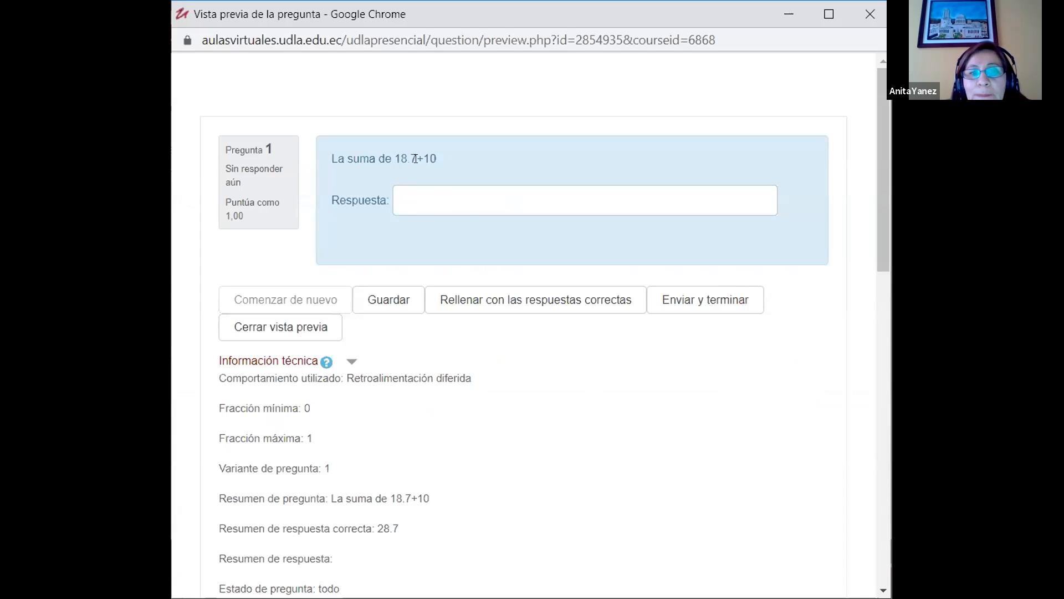
left_click(498, 295)
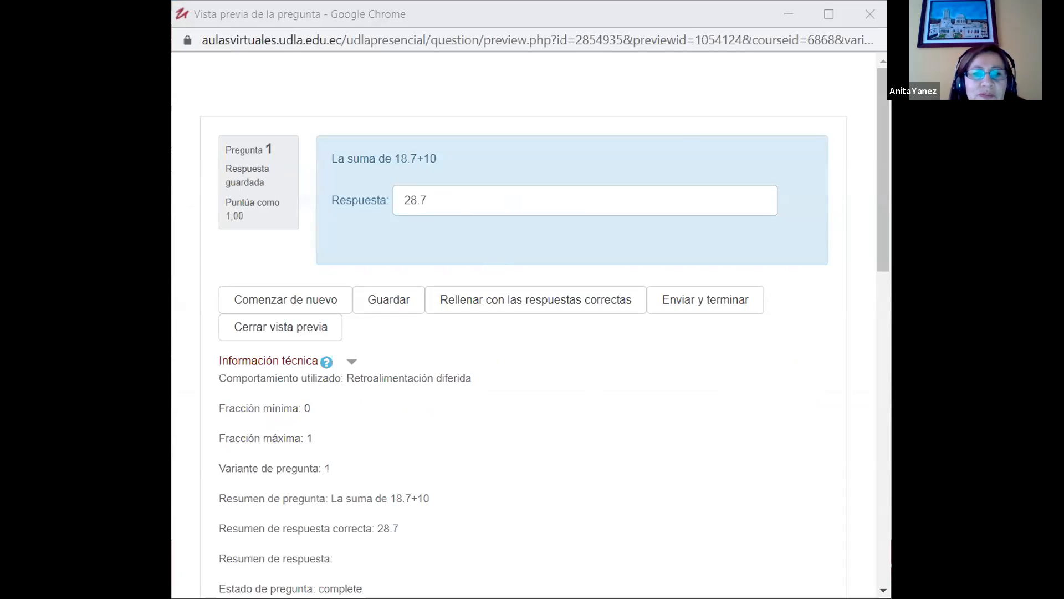
key("alt+Tab")
Step: Add a new Emparejamiento aleatorio question to the question bank, and check the category choices while keeping Ejemplo
left_click(129, 240)
left_click_drag(506, 295, 509, 443)
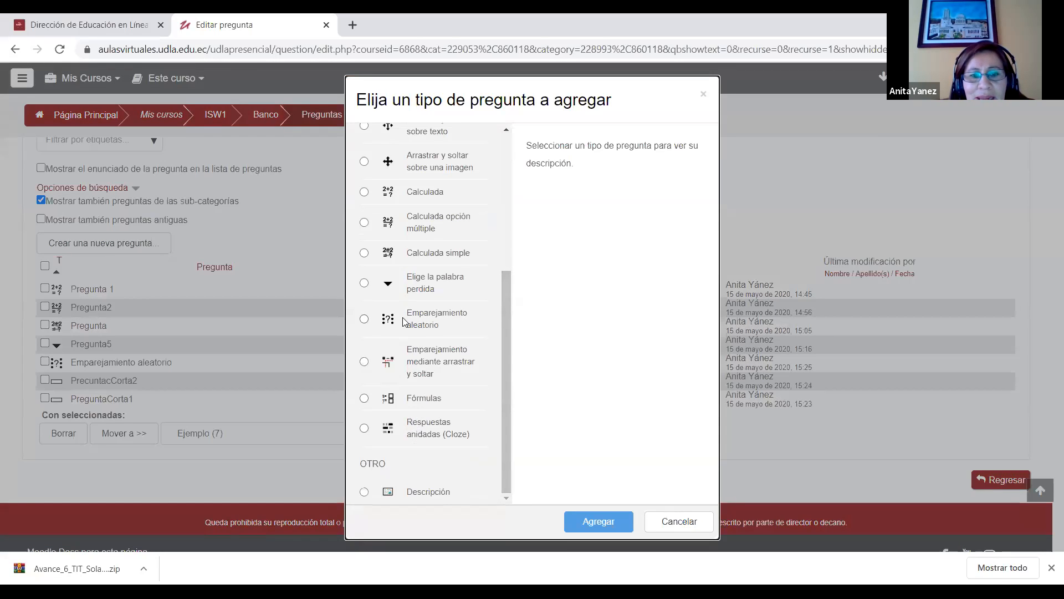
left_click(364, 320)
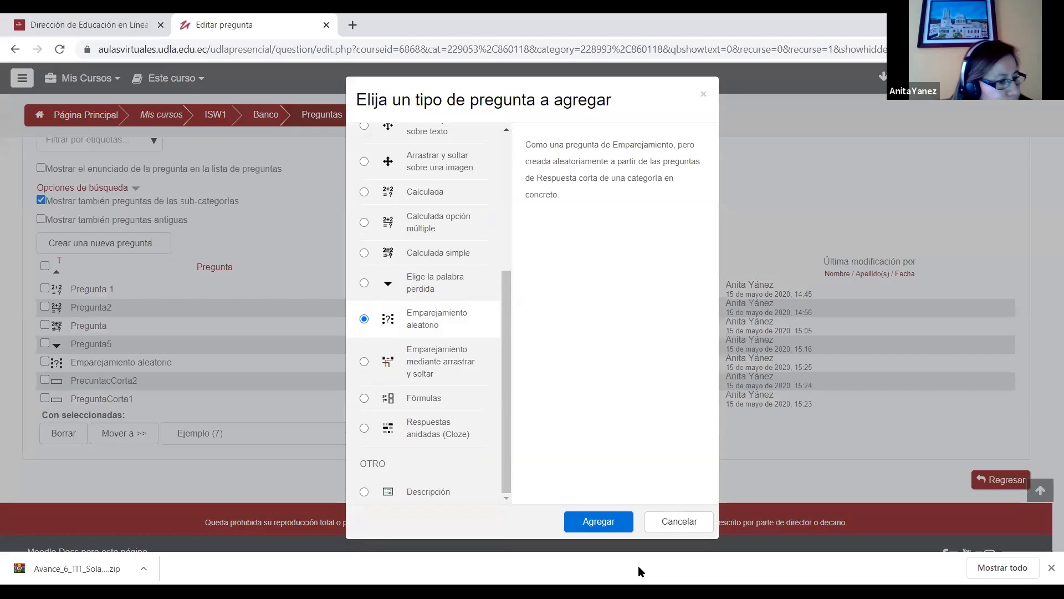
left_click(605, 519)
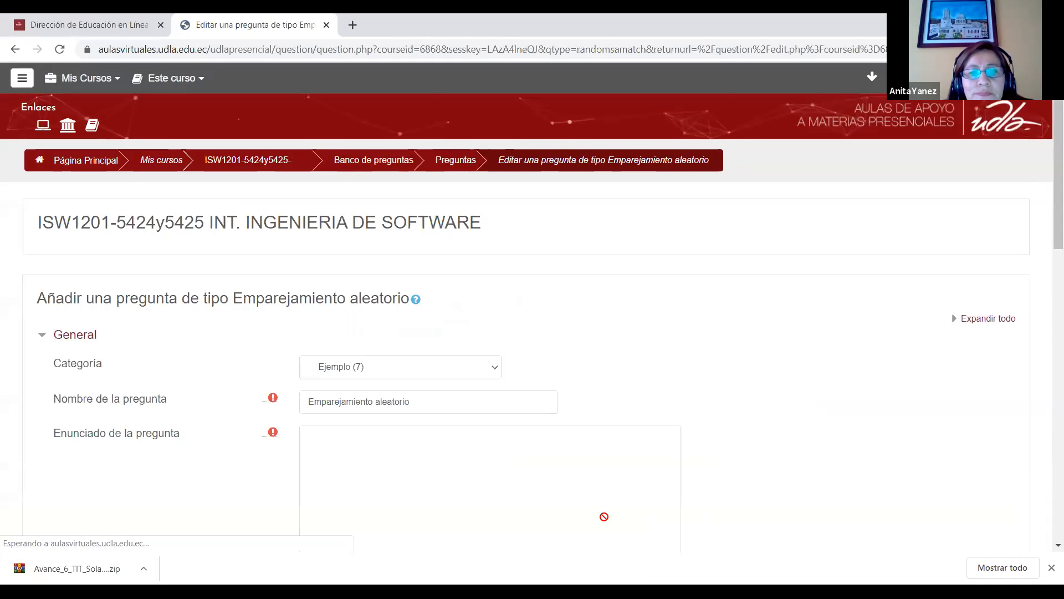
scroll(1047, 248, "down", 3)
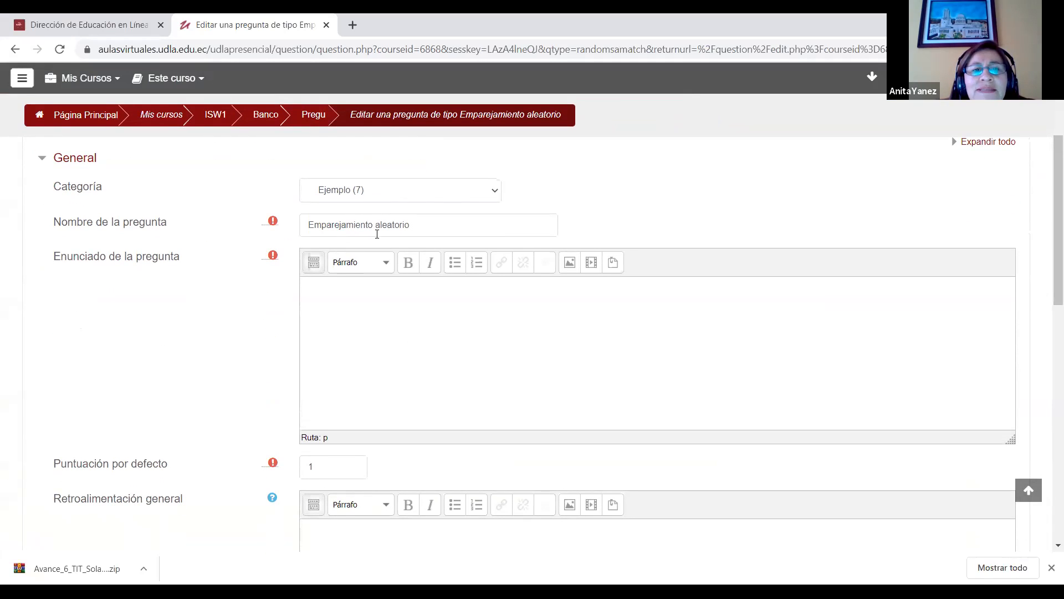
left_click(377, 190)
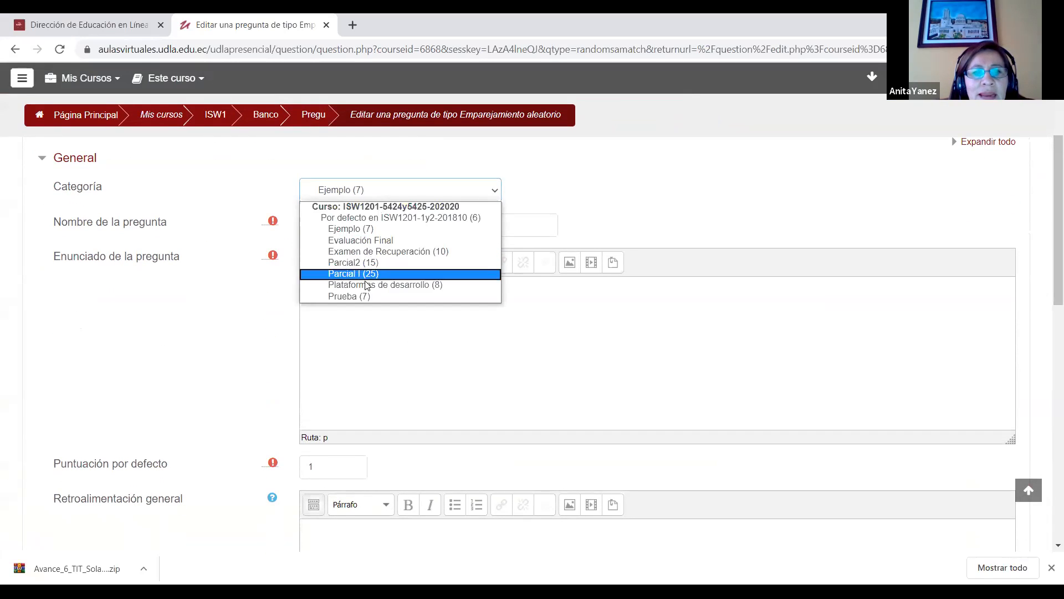
mouse_move(1049, 245)
left_mouse_down()
mouse_move(1049, 331)
mouse_move(1048, 237)
left_mouse_up()
left_click(378, 192)
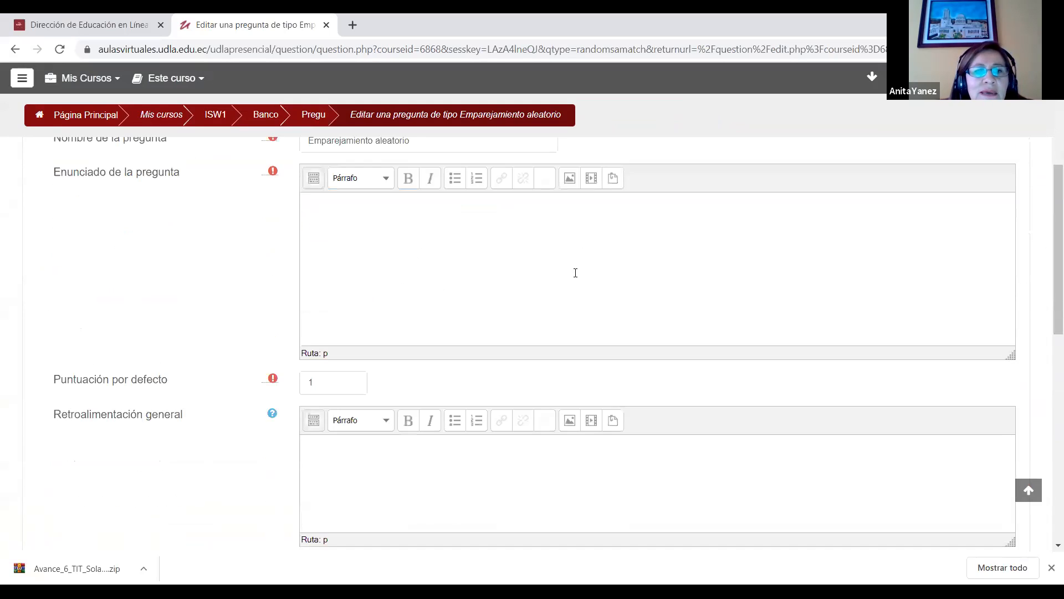
Step: Enter "Elije la respuesta correcta" as the statement of the random matching question
type("Respind")
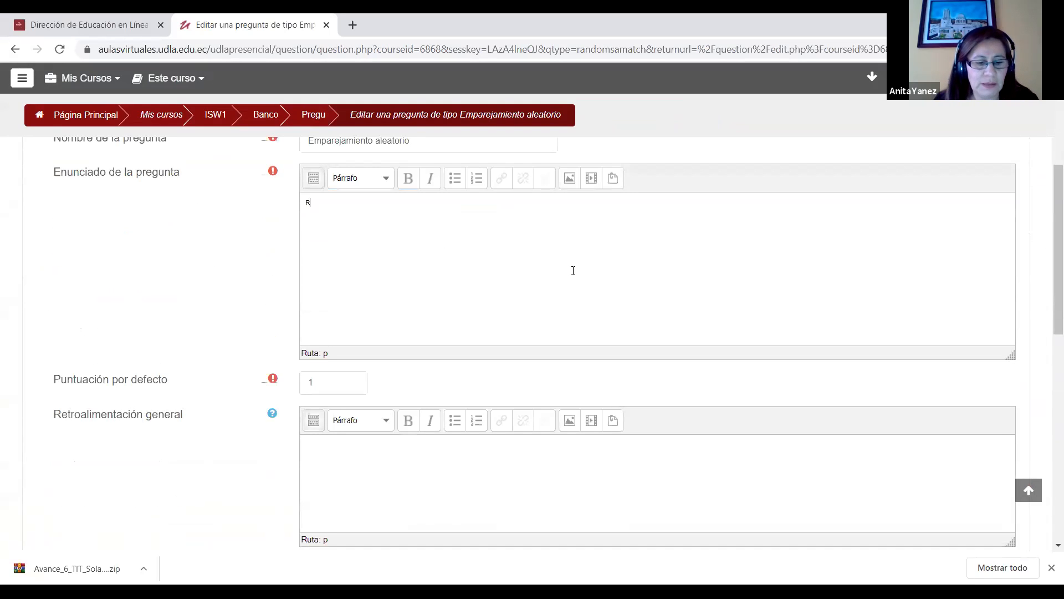
key("BackSpace")
key("BackSpace")
key("BackSpace")
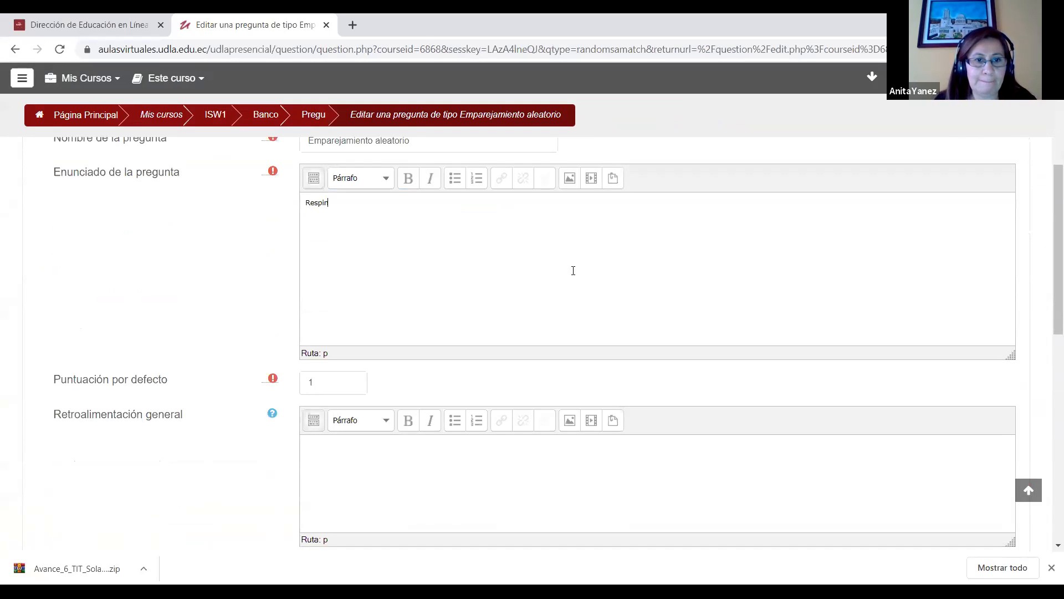
type("onde")
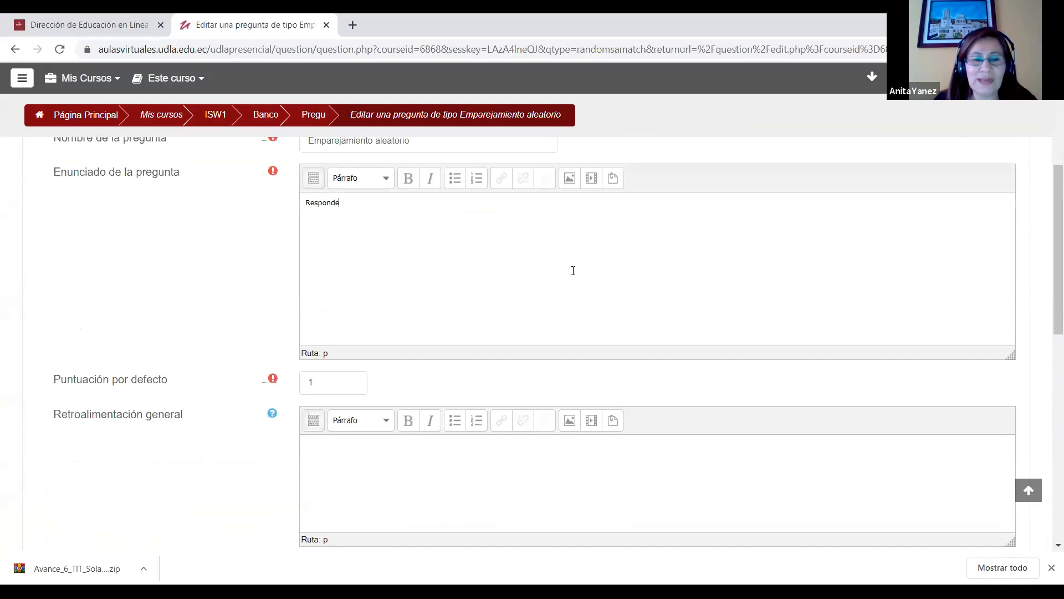
key("ctrl+a")
key("BackSpace")
type("E")
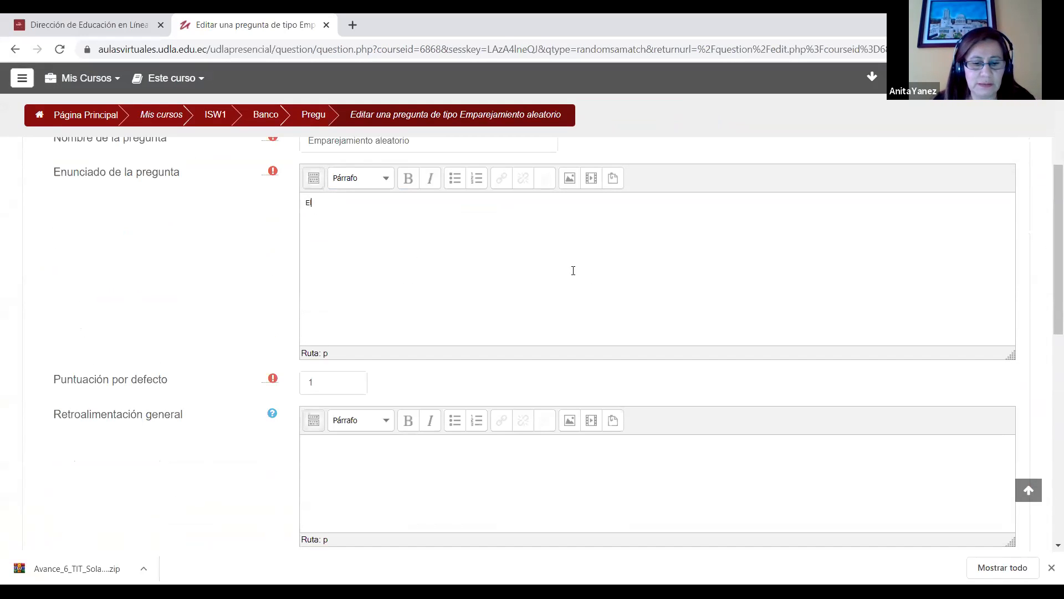
type("lije la respuesta correcc")
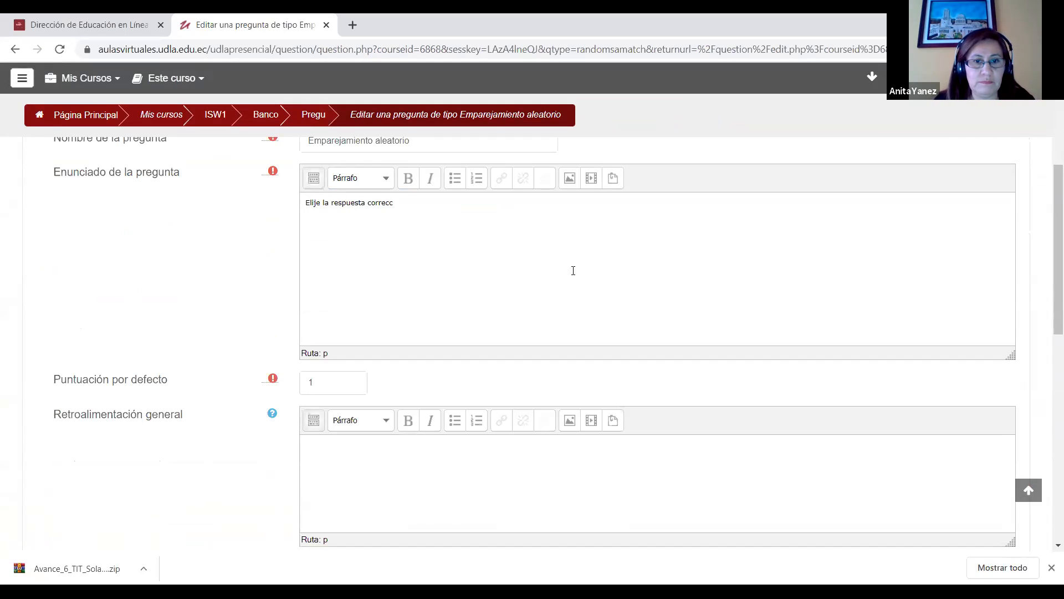
key("BackSpace")
type("ta")
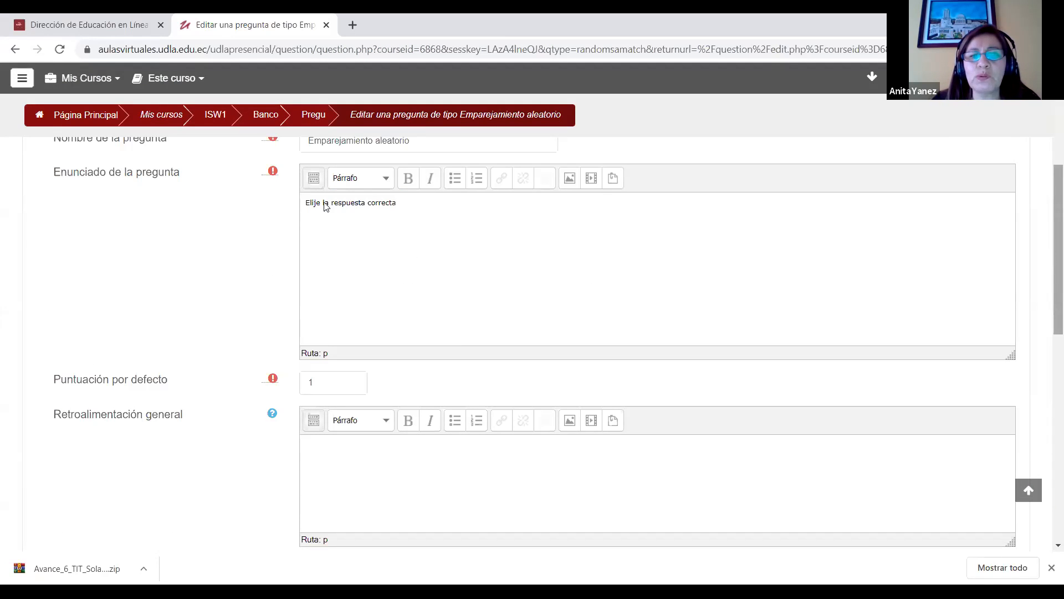
Step: Check the random matching question's category and number of questions to choose, and save the question
scroll(326, 209, "down", 7)
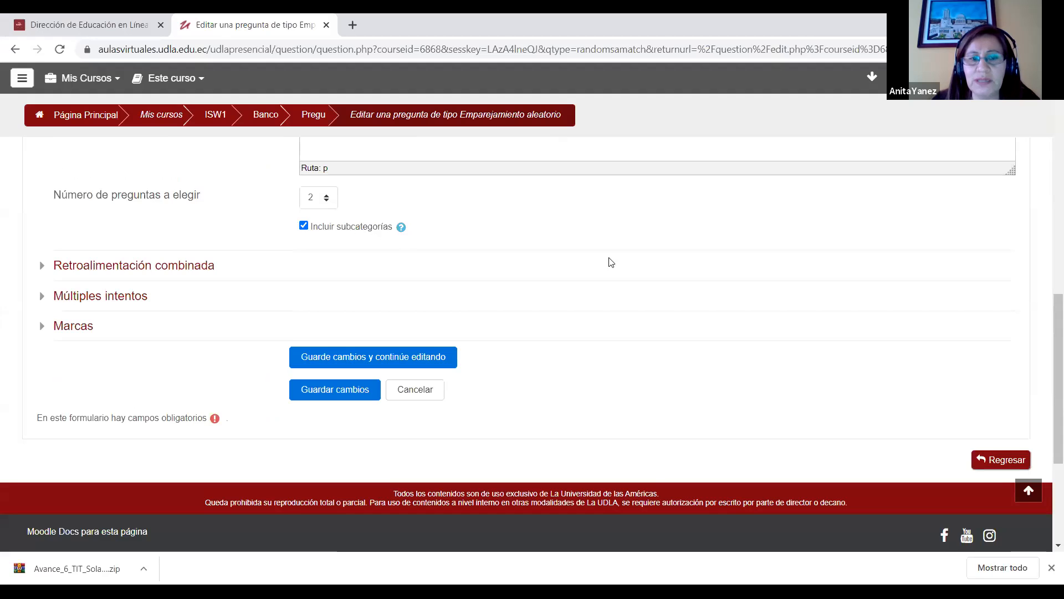
left_click_drag(1048, 333, 1048, 162)
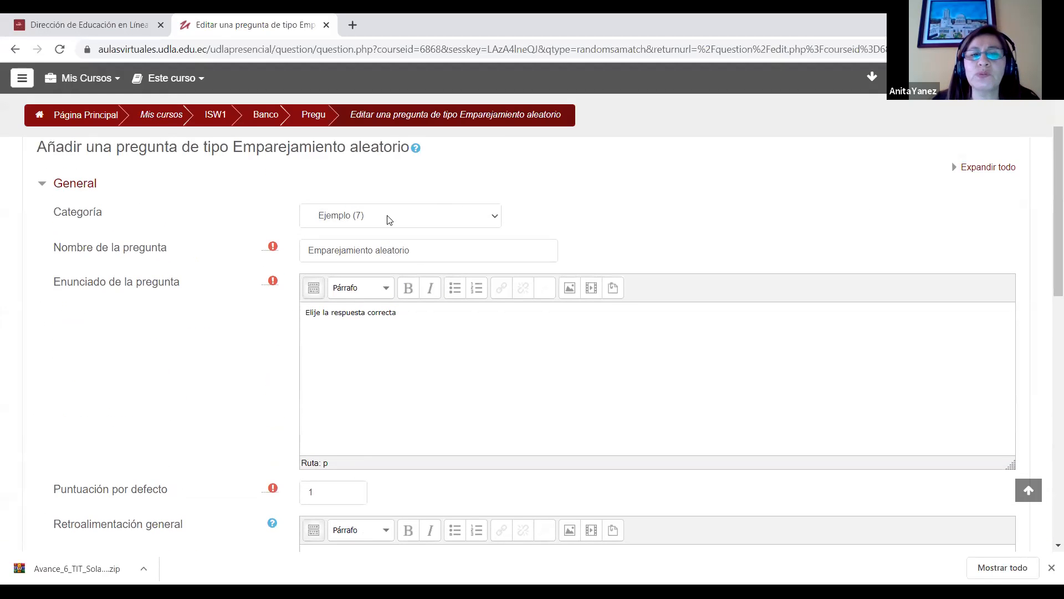
left_click_drag(1046, 210, 1046, 438)
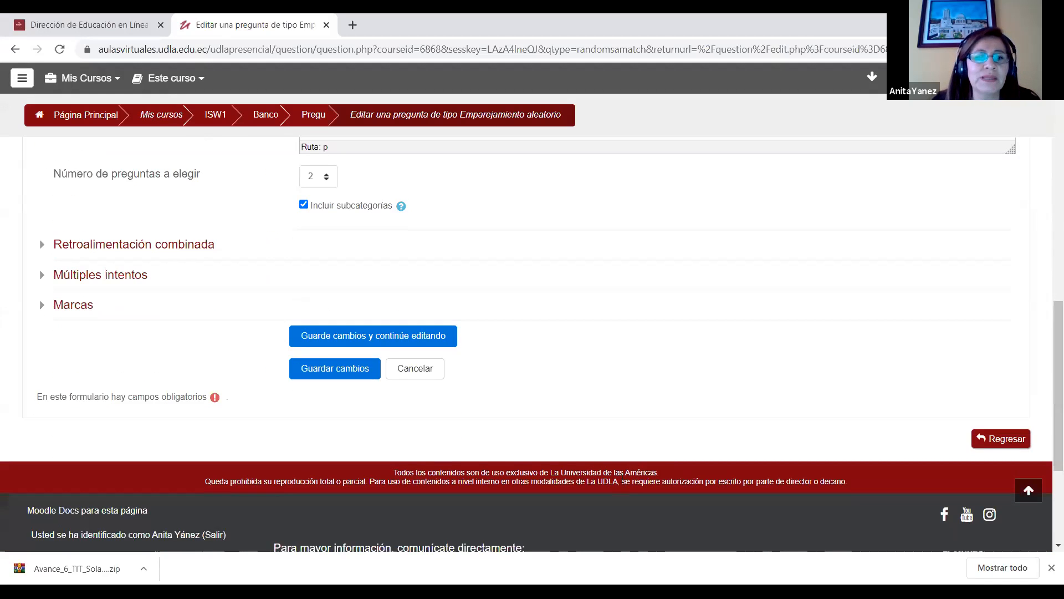
left_click(334, 376)
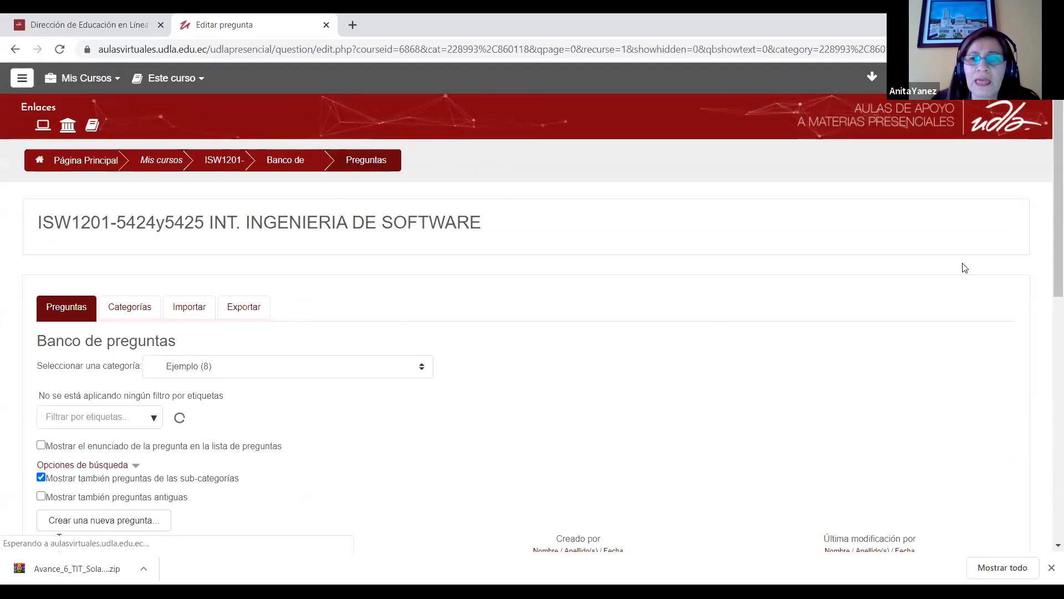
Step: Preview the new random matching question and try the answers 28.7 and 61 for its two sums
left_click_drag(1046, 254, 1048, 270)
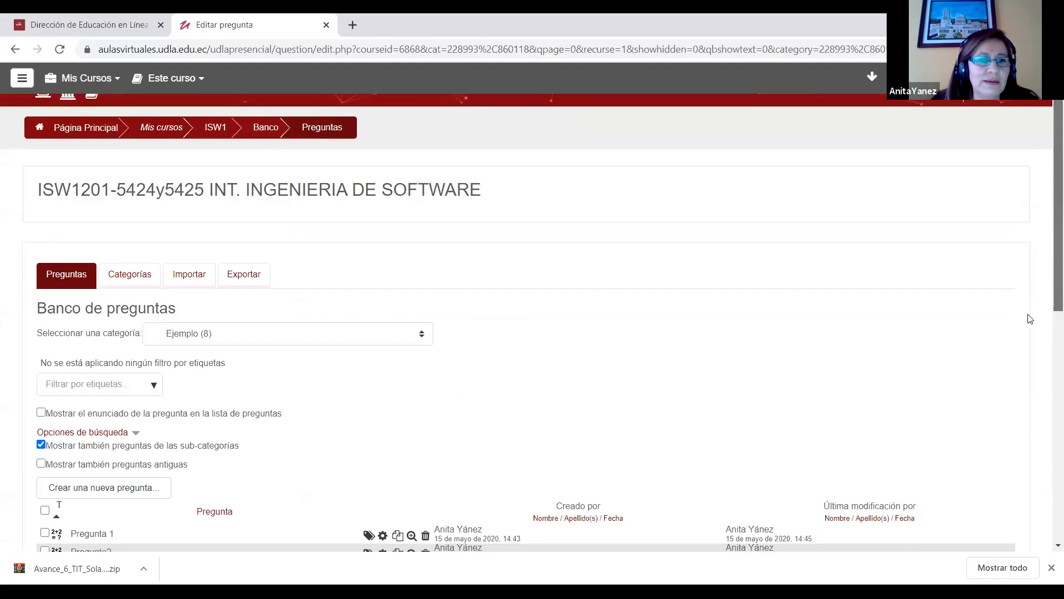
scroll(1030, 314, "down", 2)
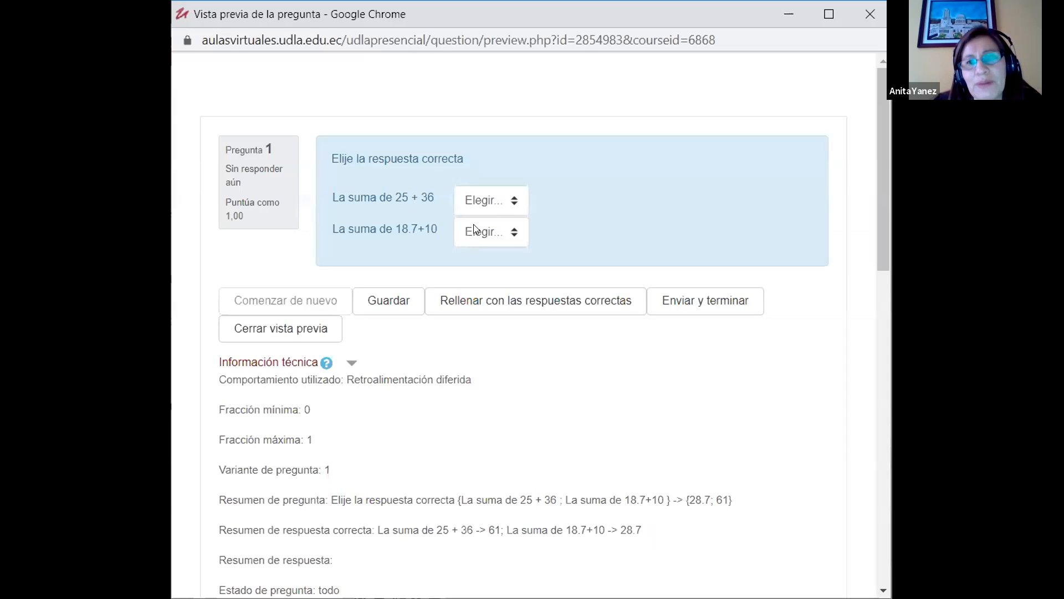
left_click(500, 202)
left_click(488, 236)
left_click(491, 231)
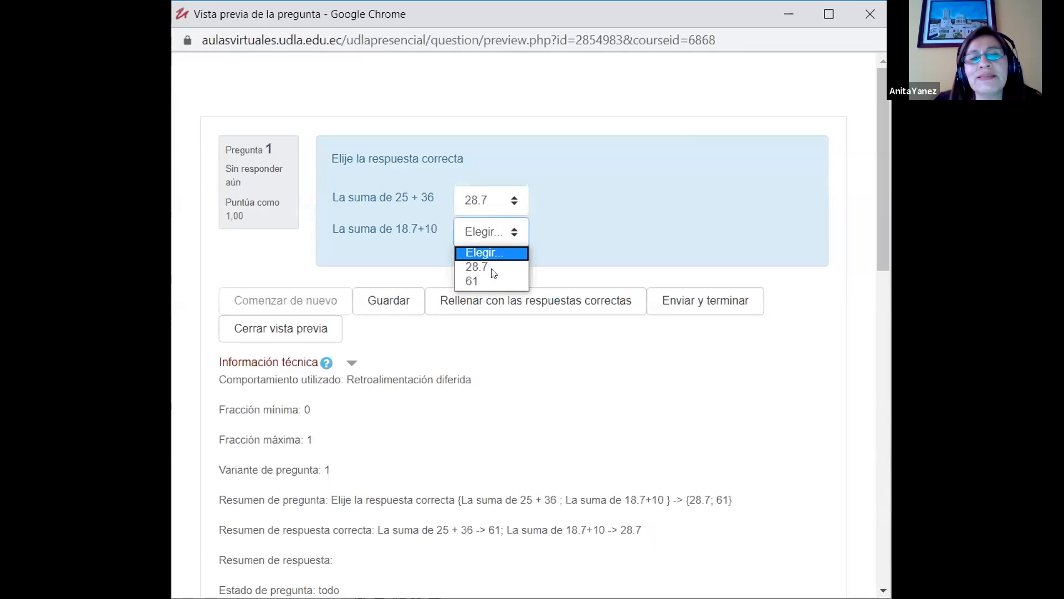
left_click(484, 278)
left_click(488, 206)
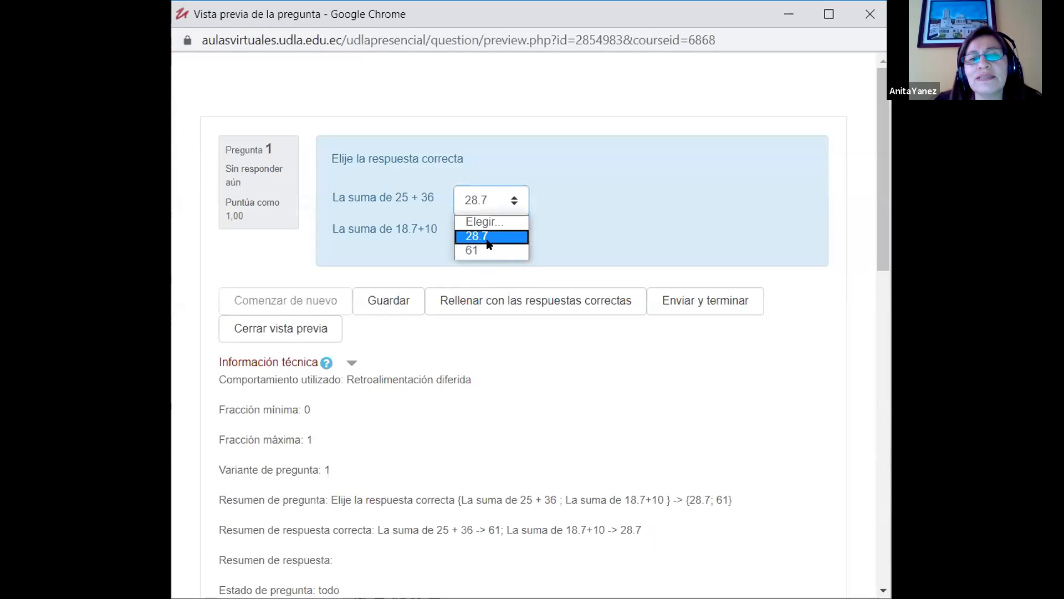
left_click(488, 237)
left_click(488, 237)
left_click(488, 264)
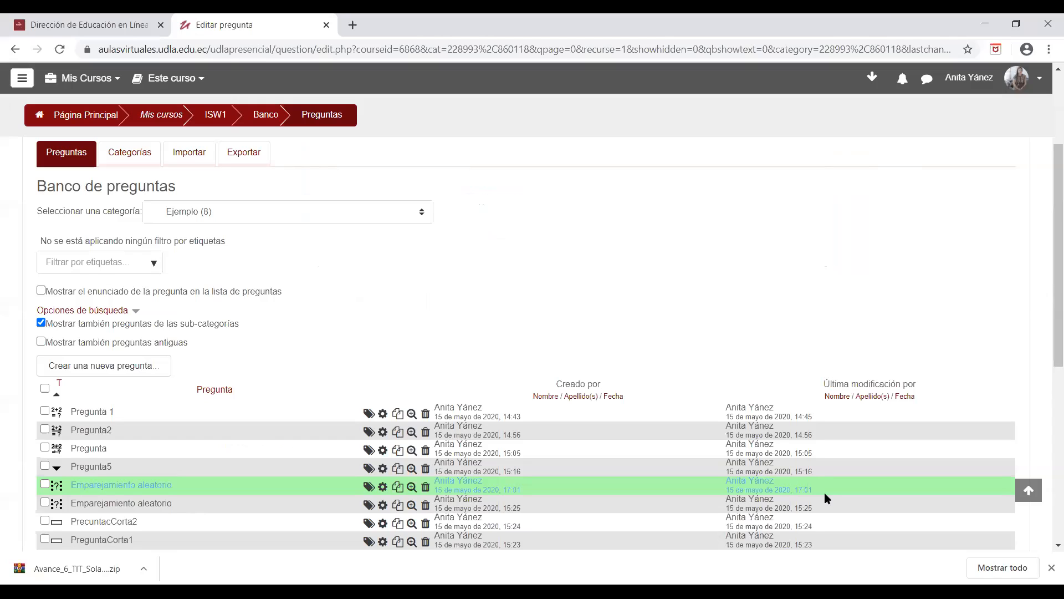
Step: Look through the categories available in the question bank without switching away from Ejemplo
left_click(190, 211)
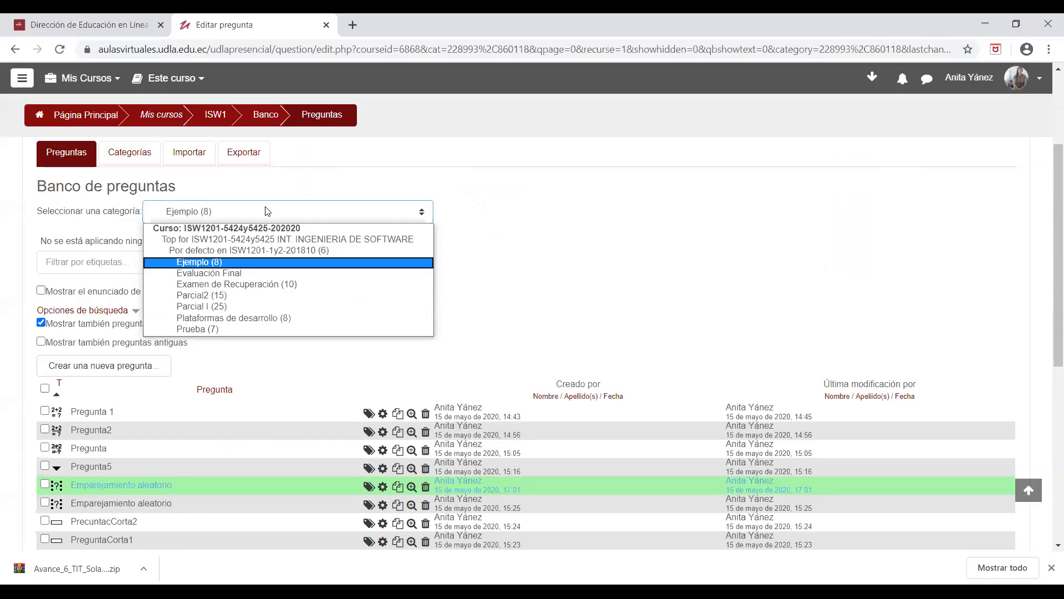
left_click(620, 231)
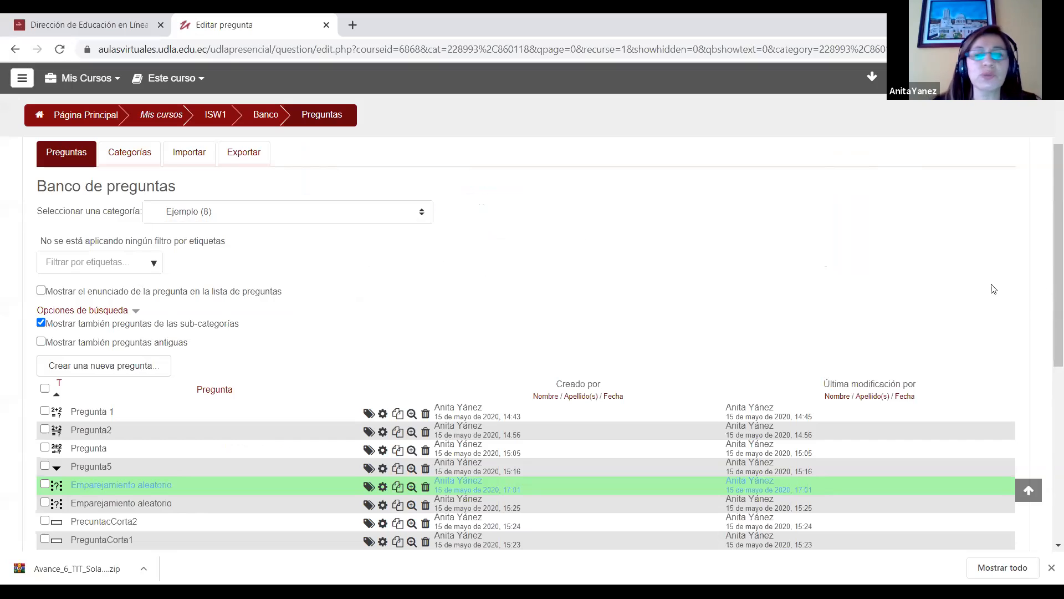
scroll(1046, 255, "up", 1)
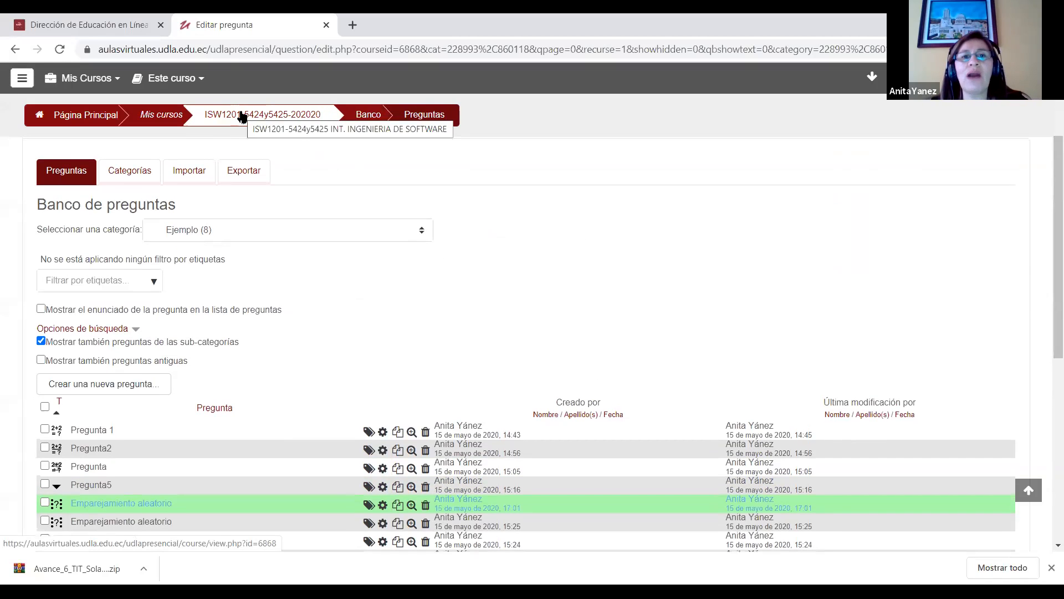
Step: Return to the course, open the Prueba quiz in PROGRESO 2, and start editing its questions
left_click(242, 117)
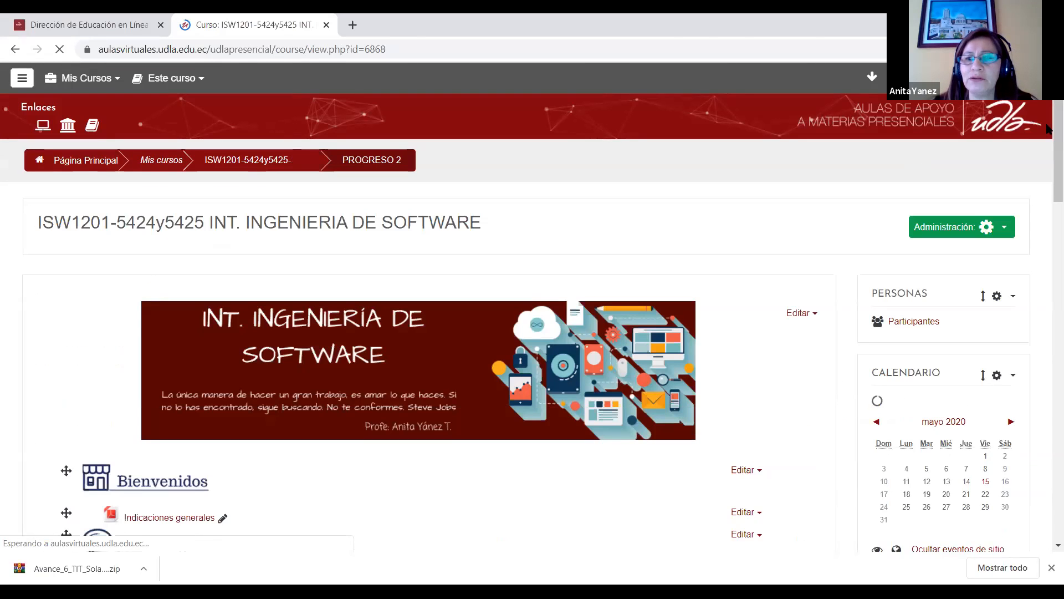
left_click_drag(1057, 142, 1046, 386)
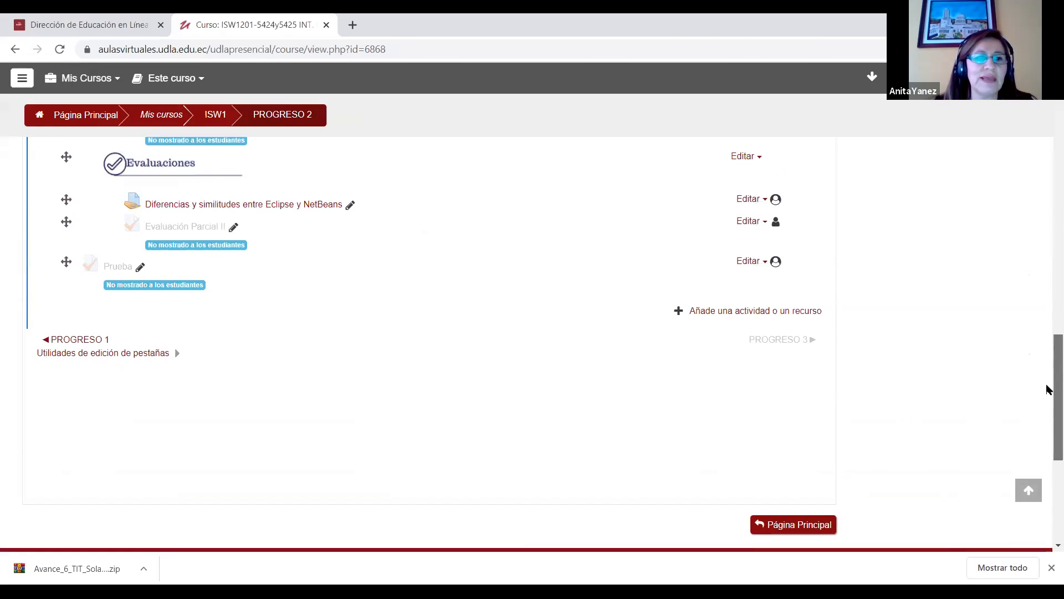
left_click(118, 271)
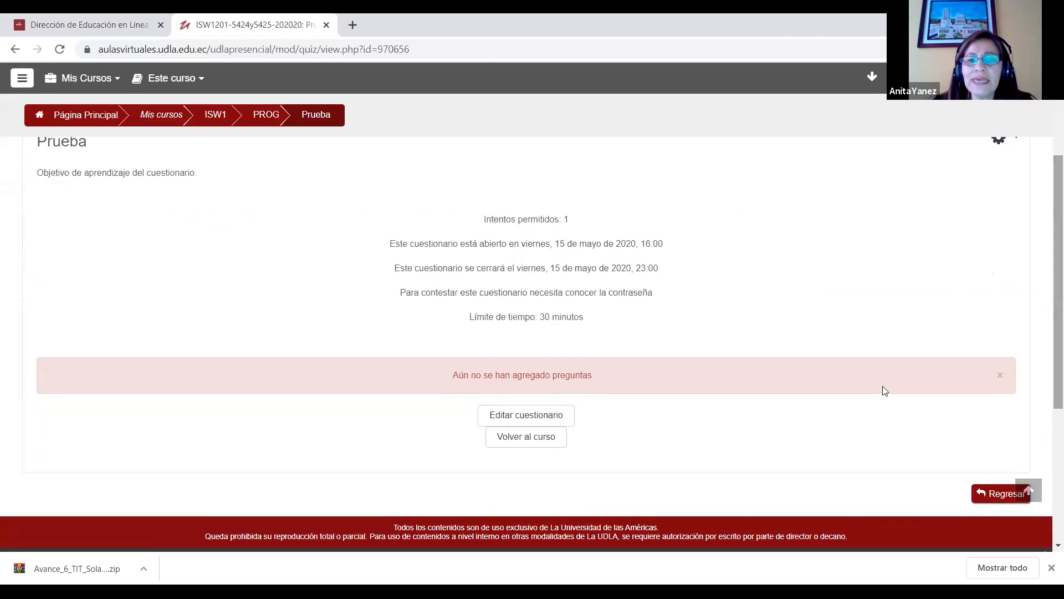
left_click(527, 423)
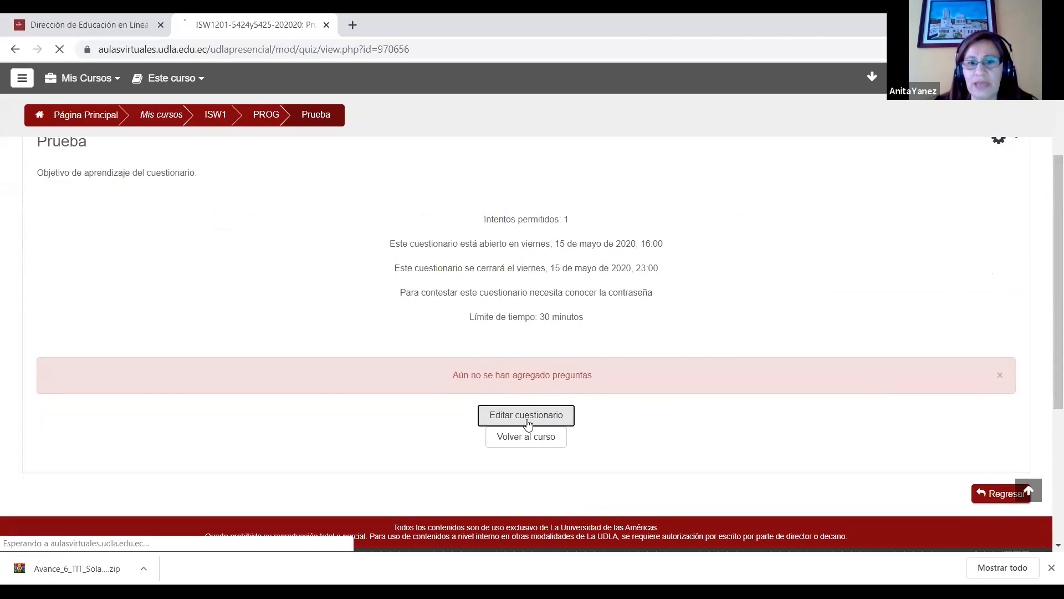
scroll(1046, 309, "down", 2)
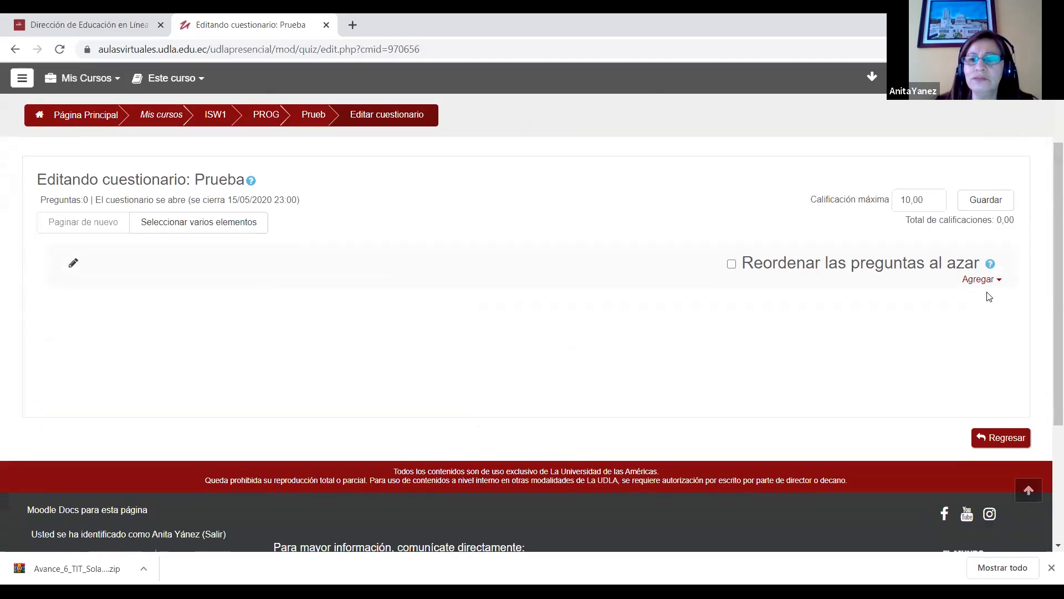
Step: Add 3 random questions from the Prueba category to the end of the Prueba quiz
left_click(999, 282)
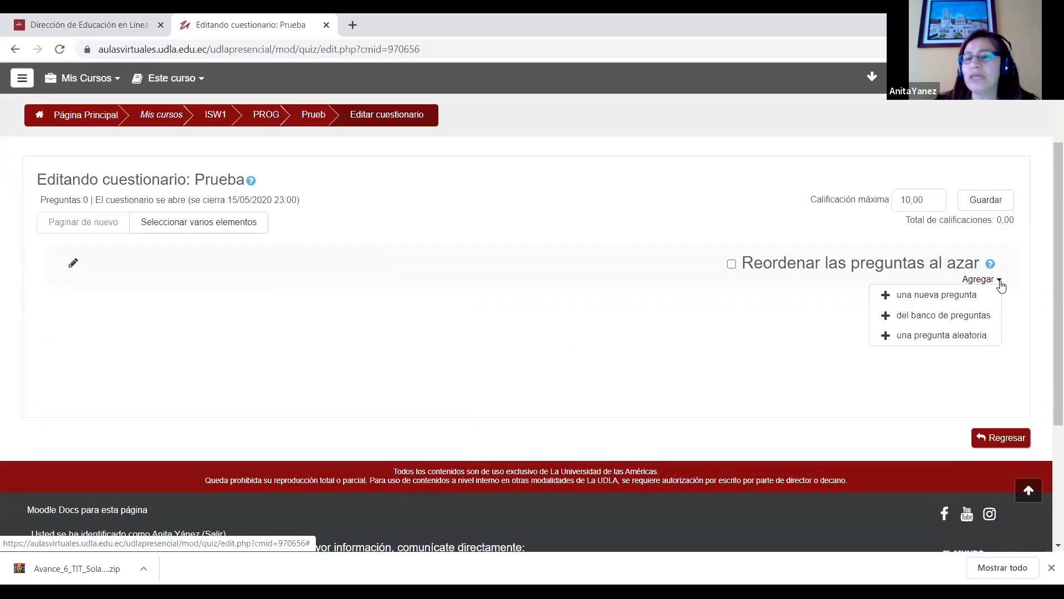
left_click(914, 342)
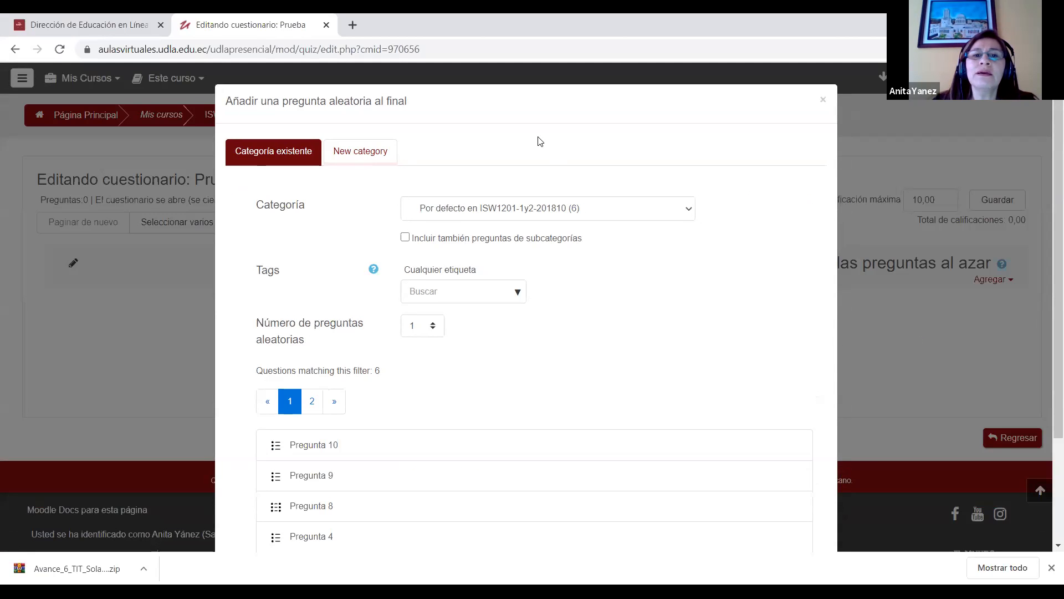
left_click(539, 214)
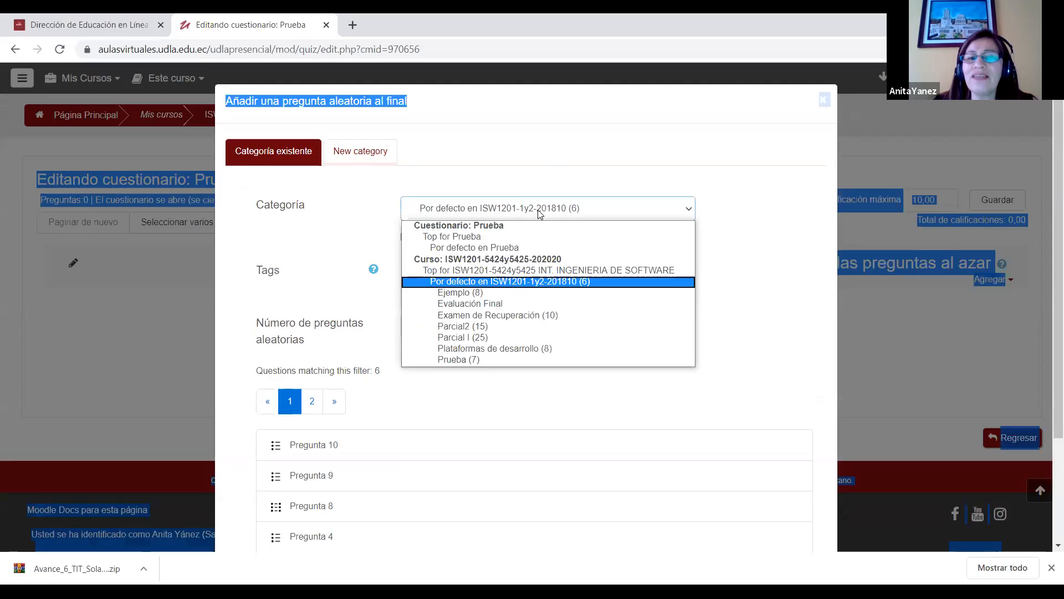
left_click(470, 360)
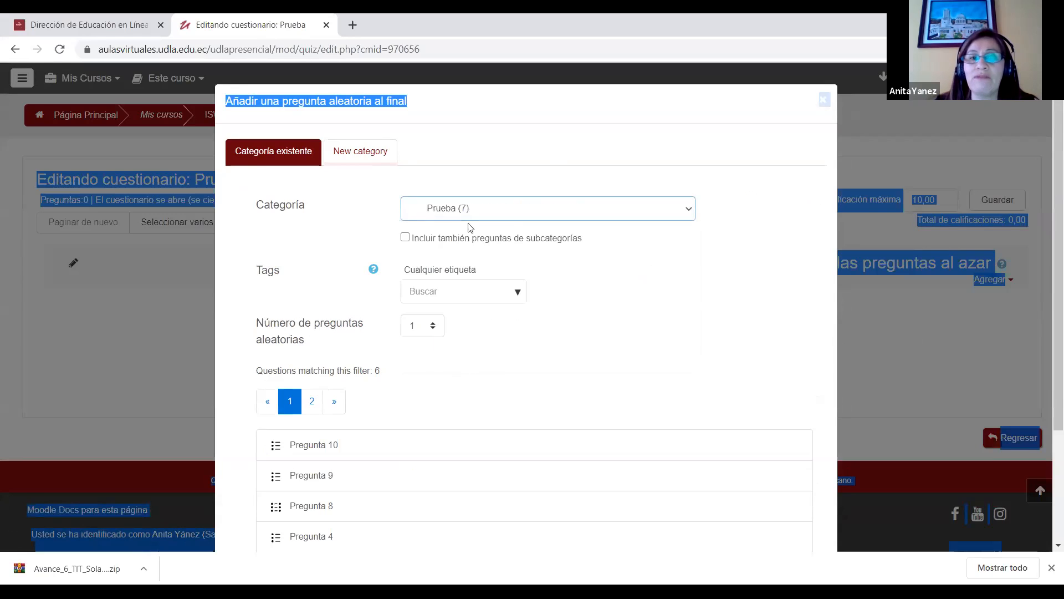
left_click(497, 103)
left_click_drag(499, 70, 499, 51)
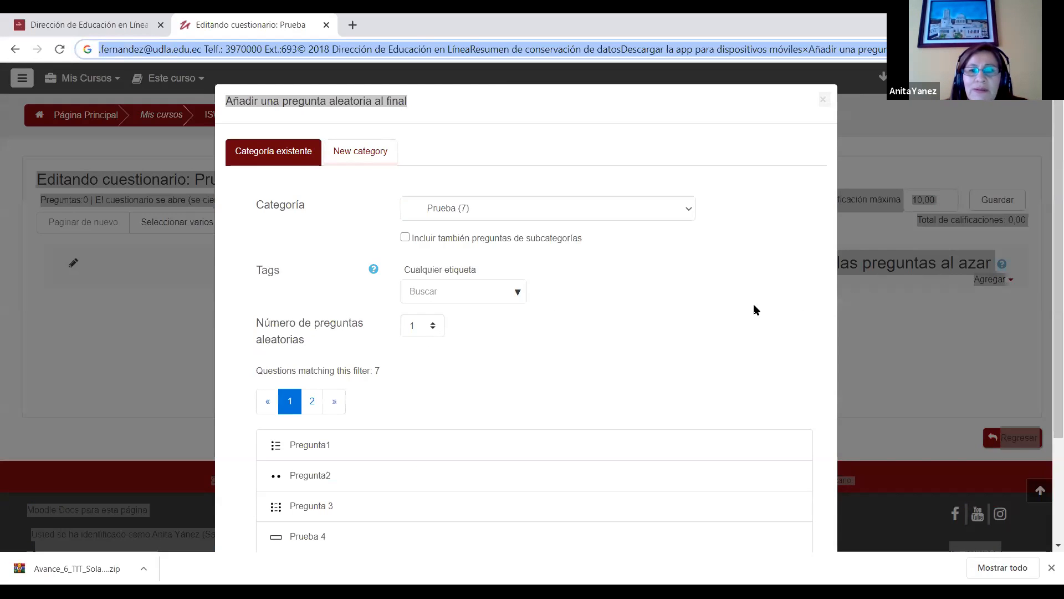
left_click(433, 327)
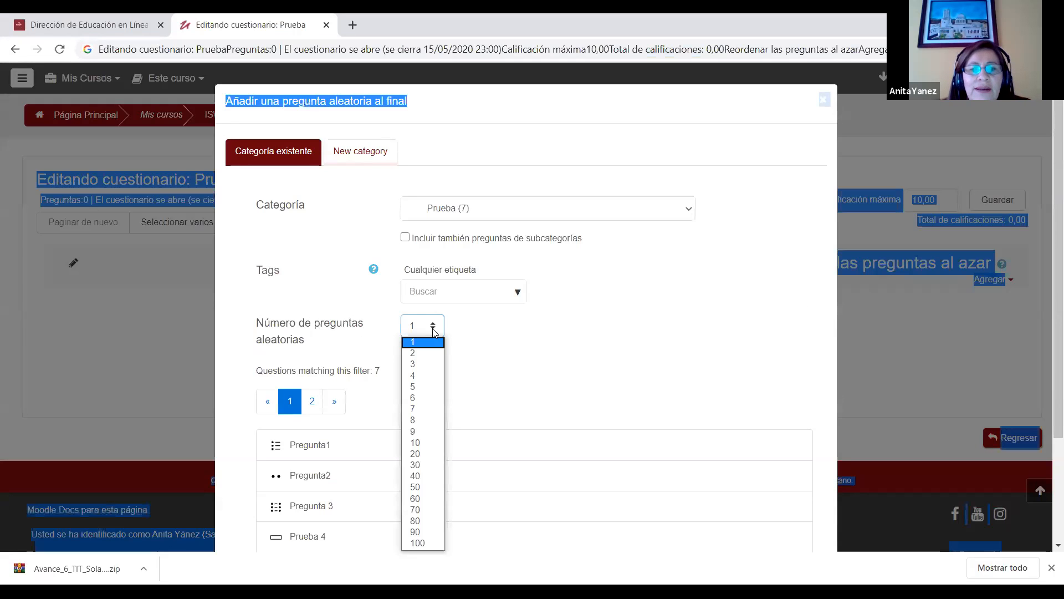
left_click(429, 366)
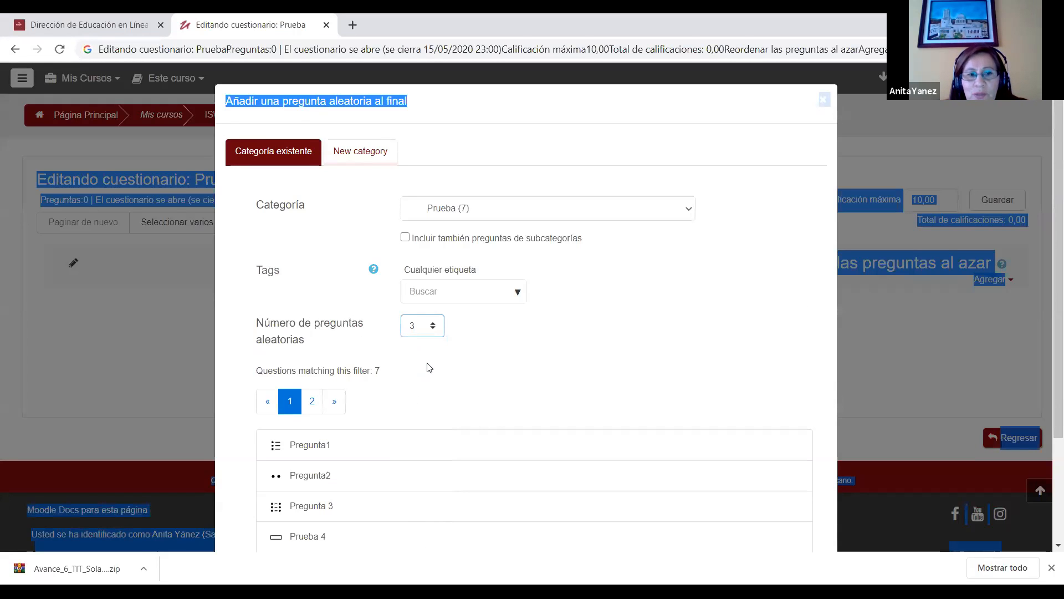
scroll(776, 471, "down", 3)
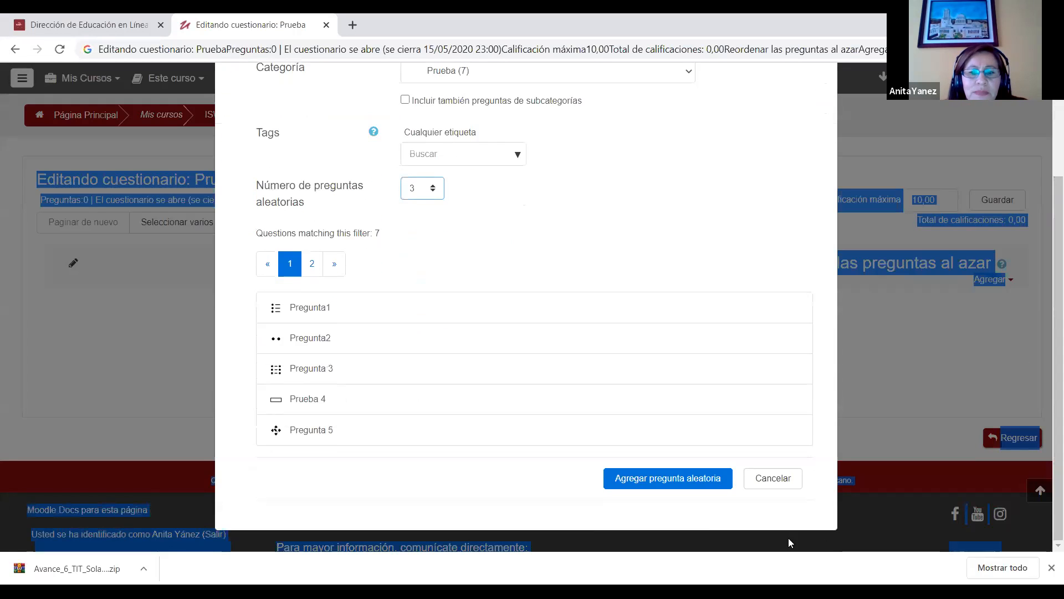
left_click(667, 483)
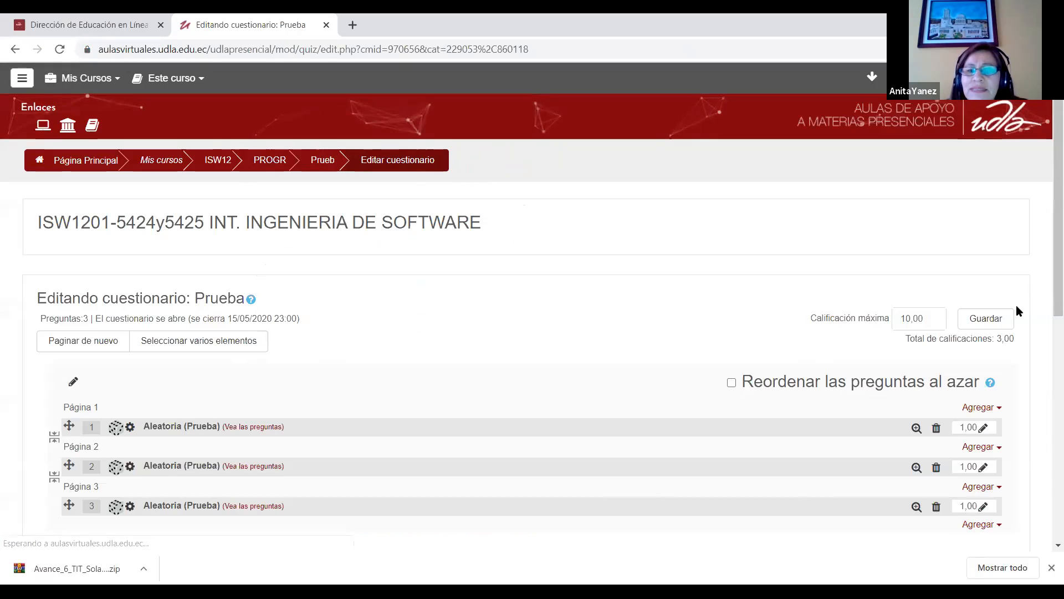
Step: Add Pregunta 5 and Preguta6 from the question bank's Prueba category to the quiz through page 1
scroll(203, 380, "down", 2)
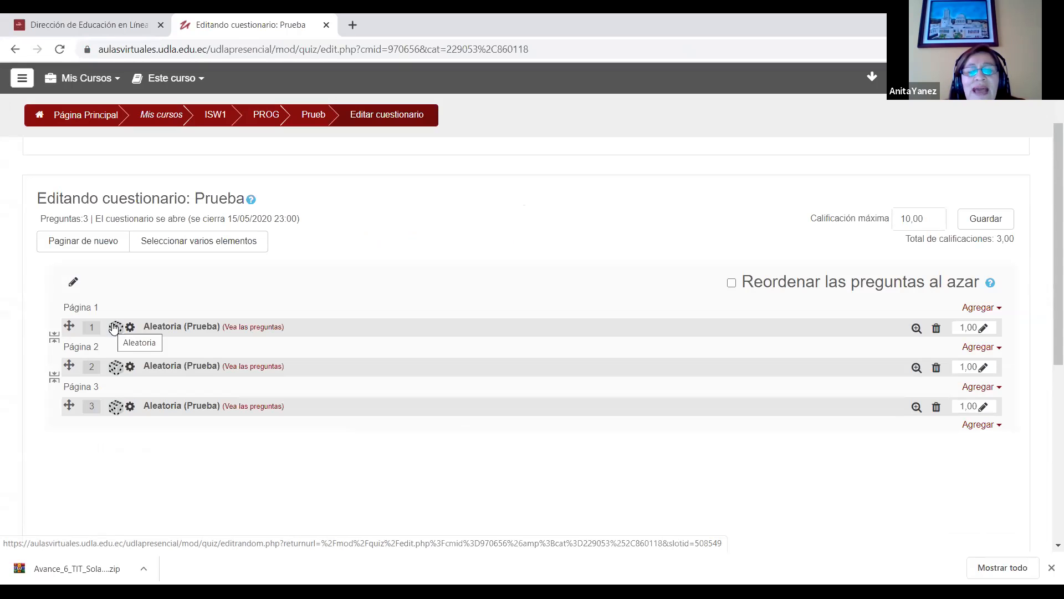
left_click(992, 309)
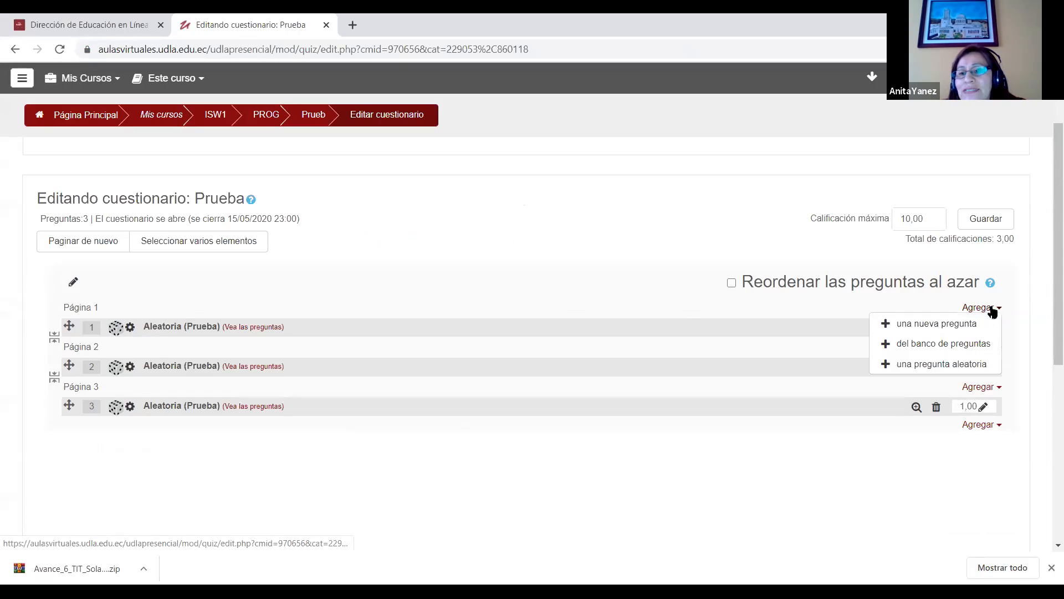
left_click(963, 345)
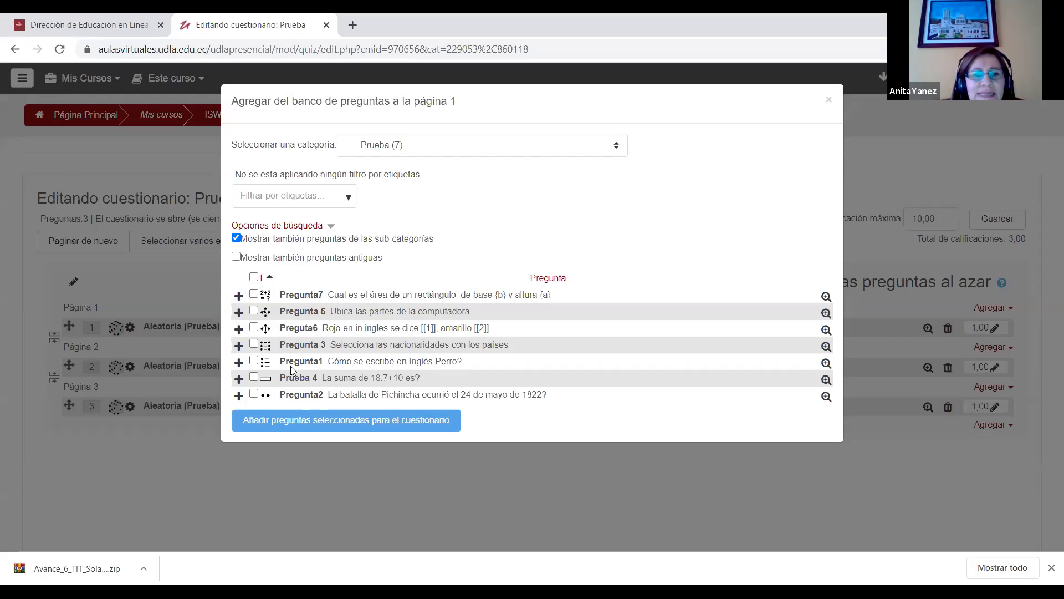
left_click(254, 310)
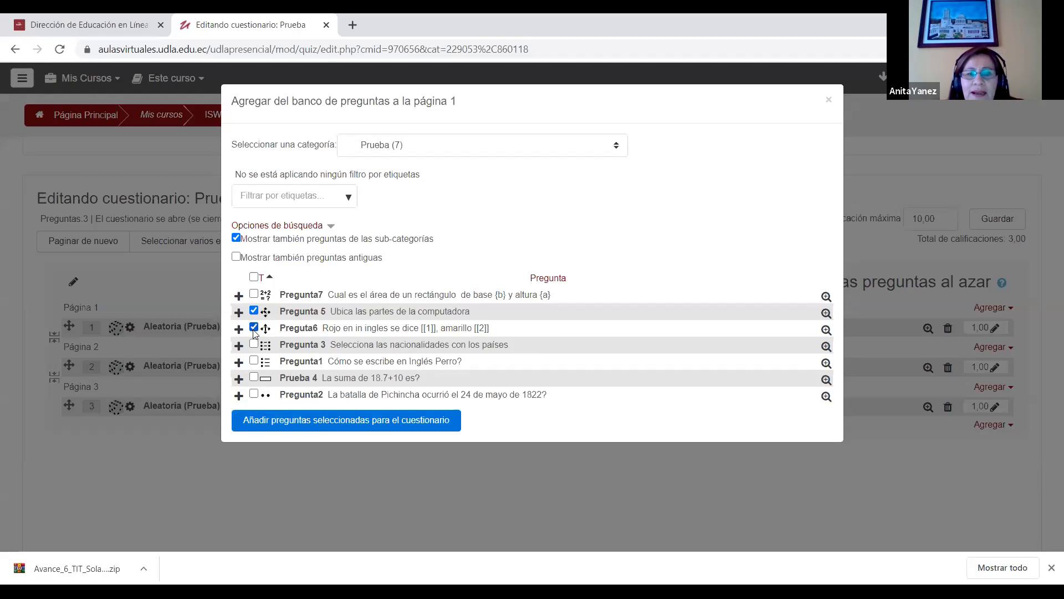
left_click(298, 426)
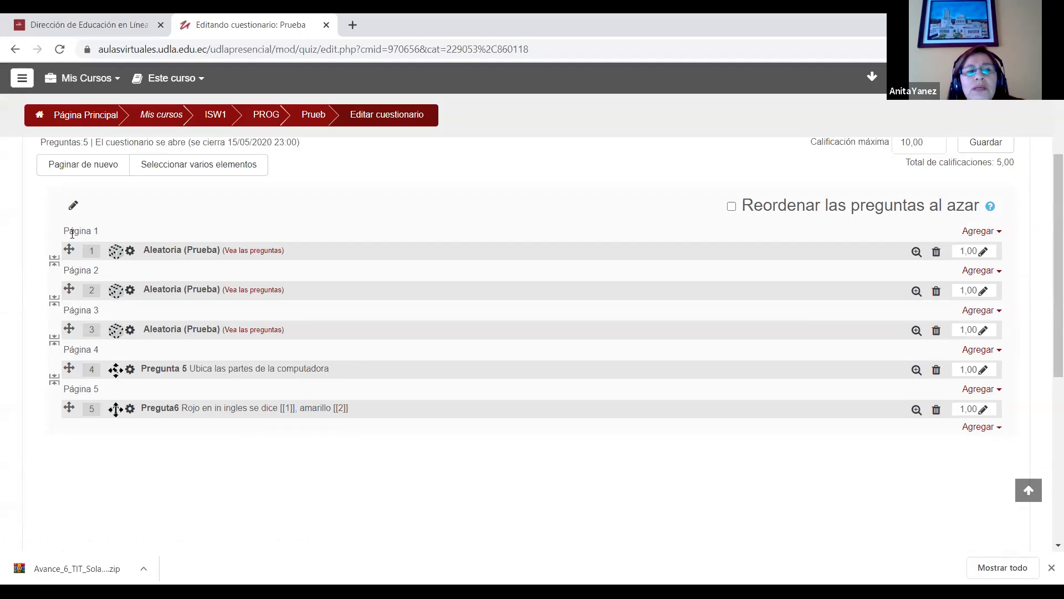
Step: Remove the page break between the first two random questions, and restore it
left_click(54, 260)
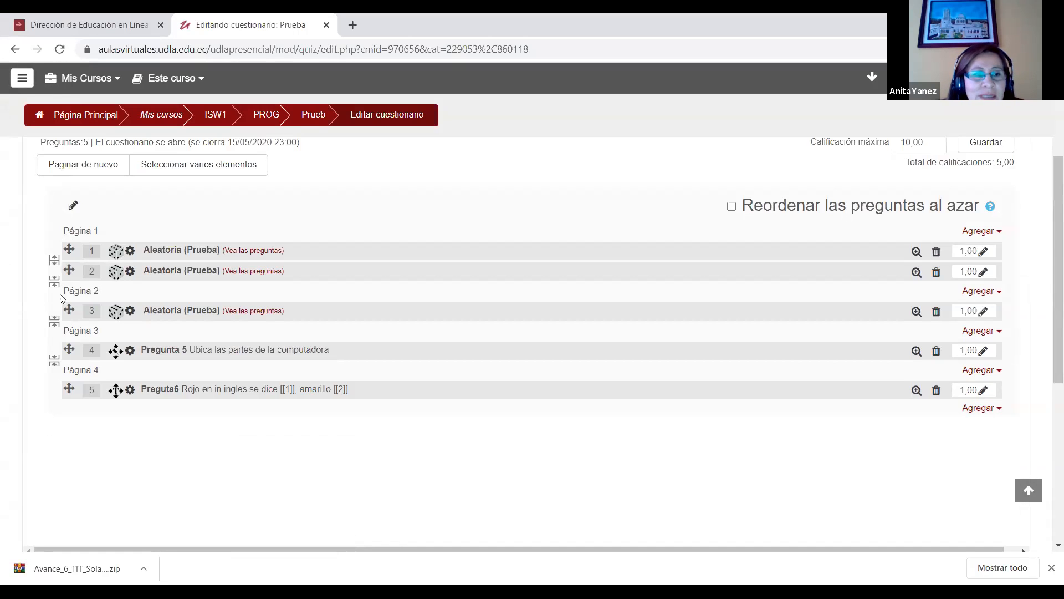
left_click(54, 260)
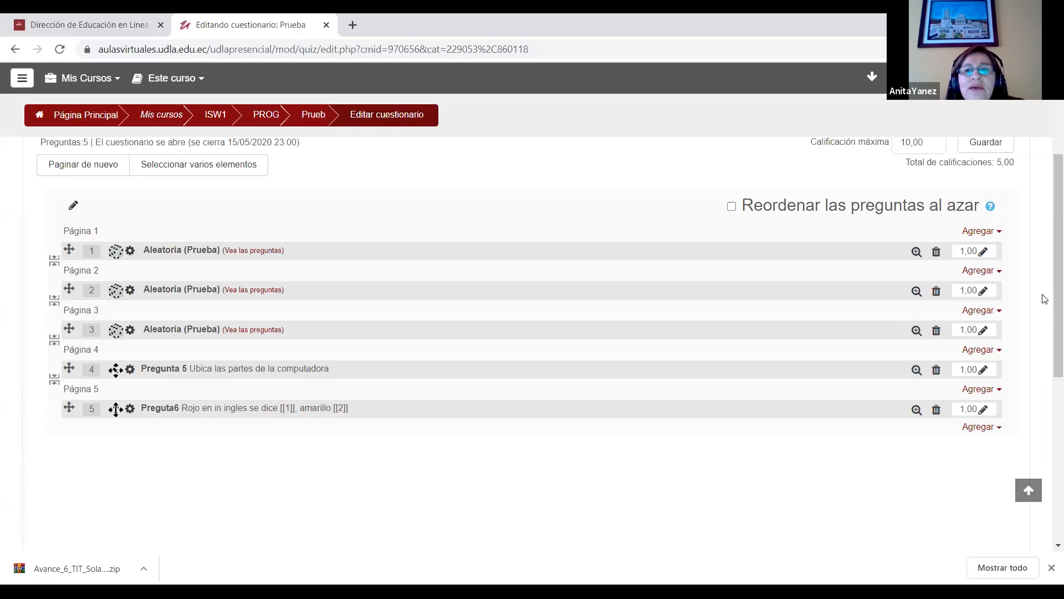
Step: Return to the Prueba quiz page and start a preview attempt, entering the quiz password
scroll(1045, 299, "up", 3)
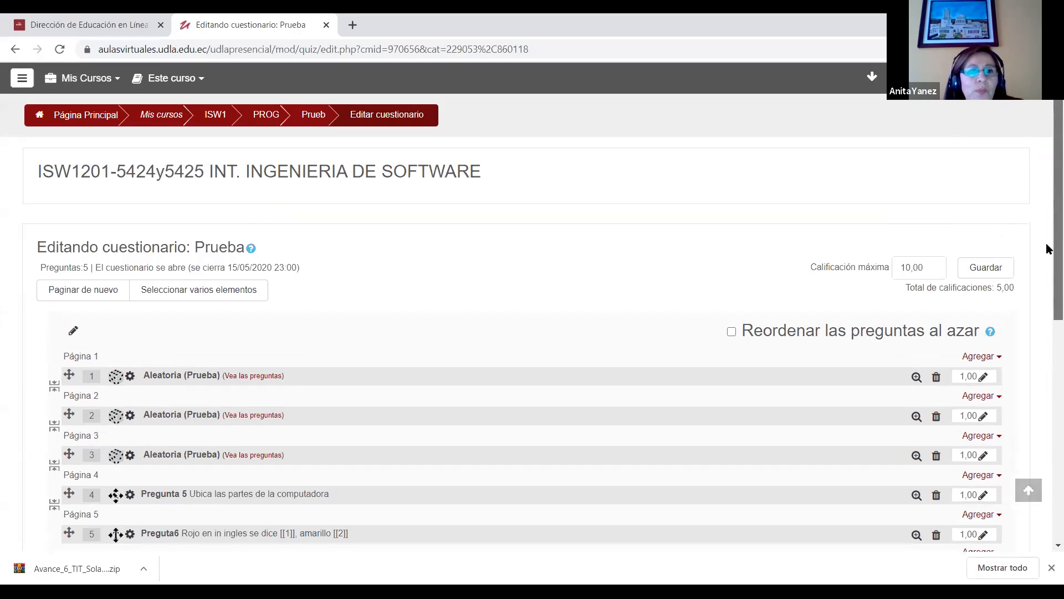
left_click(237, 117)
left_click(117, 162)
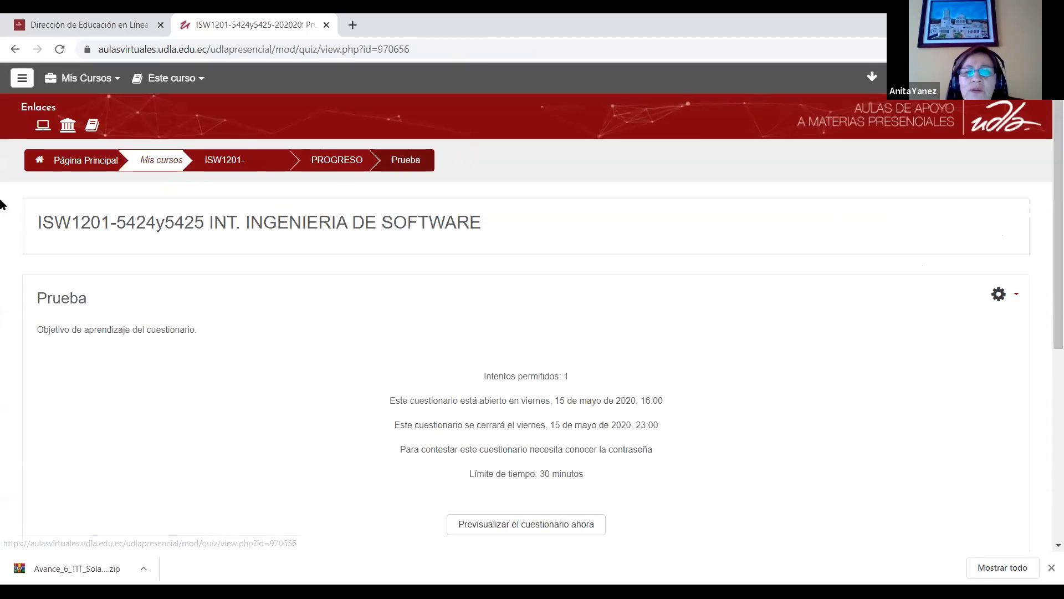
scroll(1047, 204, "down", 3)
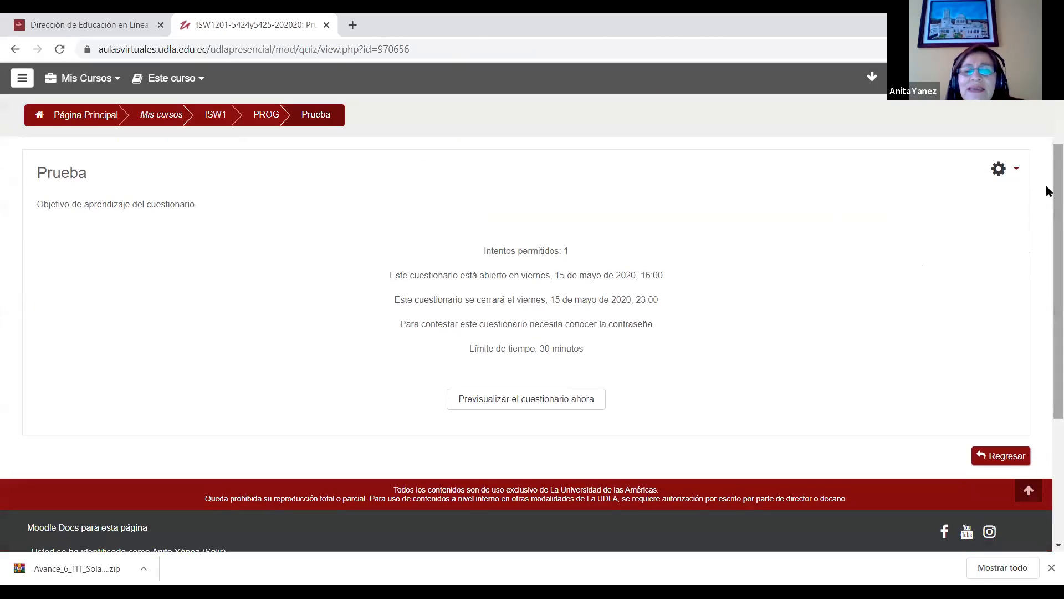
left_click(478, 408)
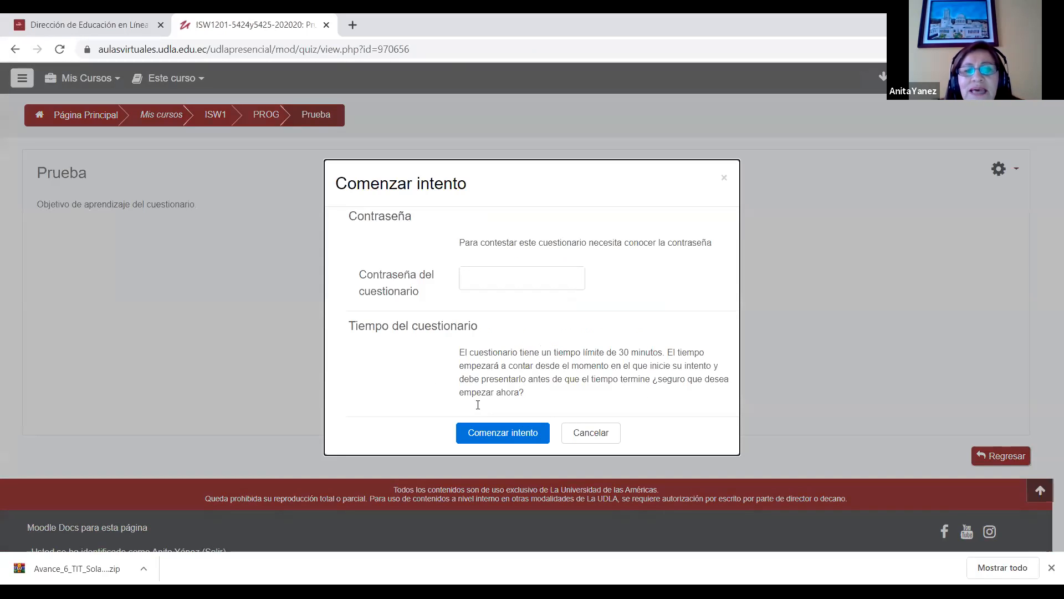
left_click(500, 284)
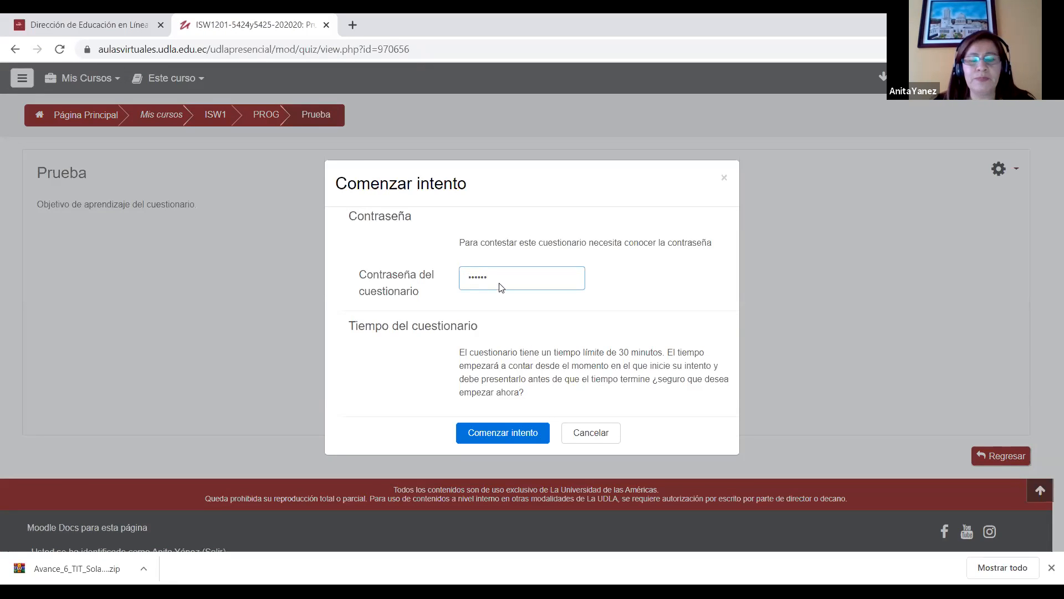
left_click(506, 433)
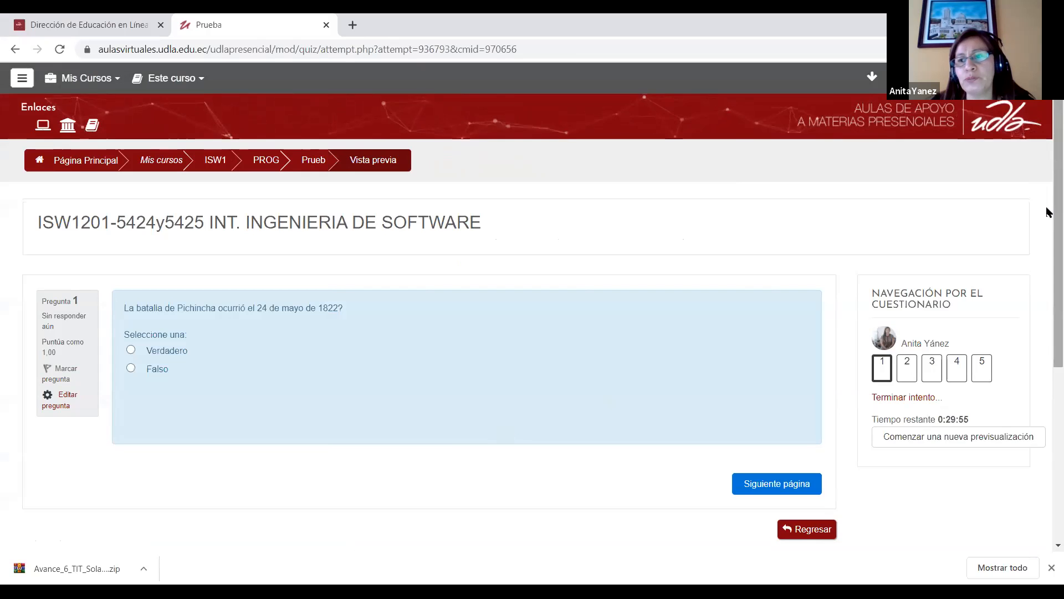
Step: Answer the true/false question about the batalla de Pichincha with Verdadero and go on to question 2
scroll(1047, 213, "down", 1)
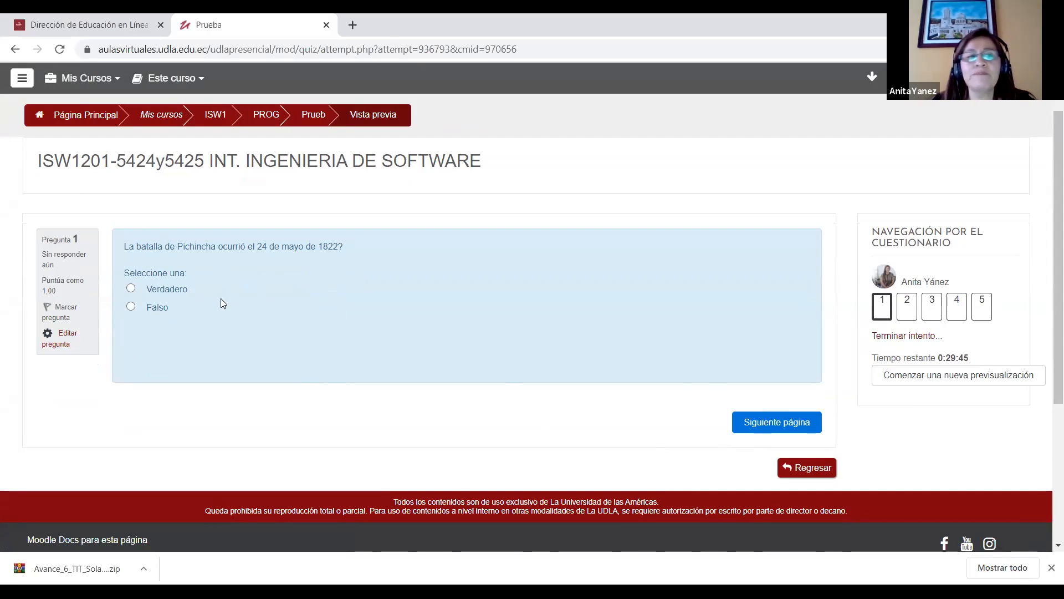
left_click(130, 288)
left_click(784, 422)
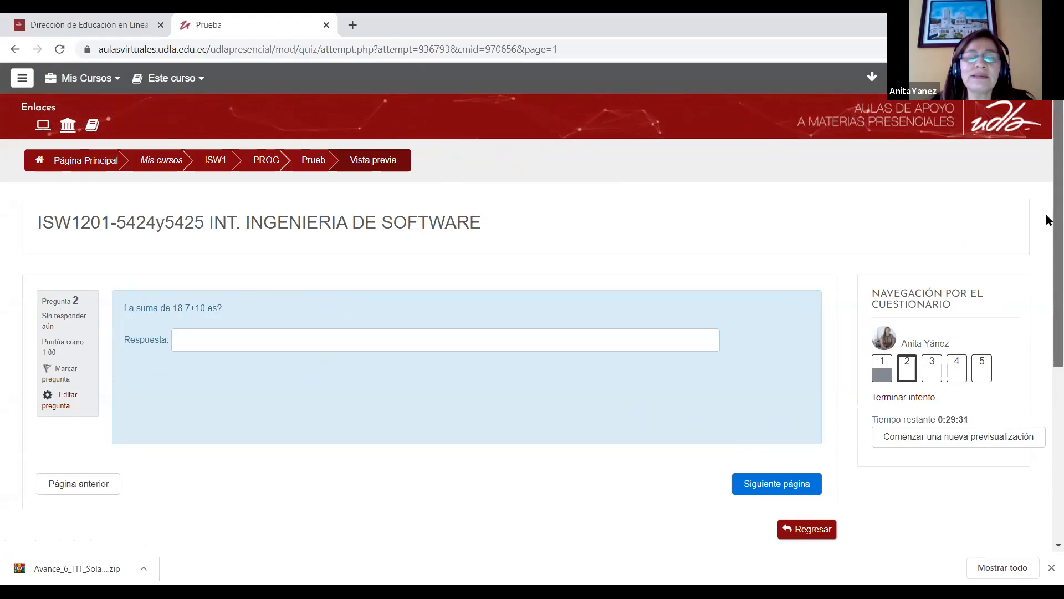
scroll(1047, 233, "down", 1)
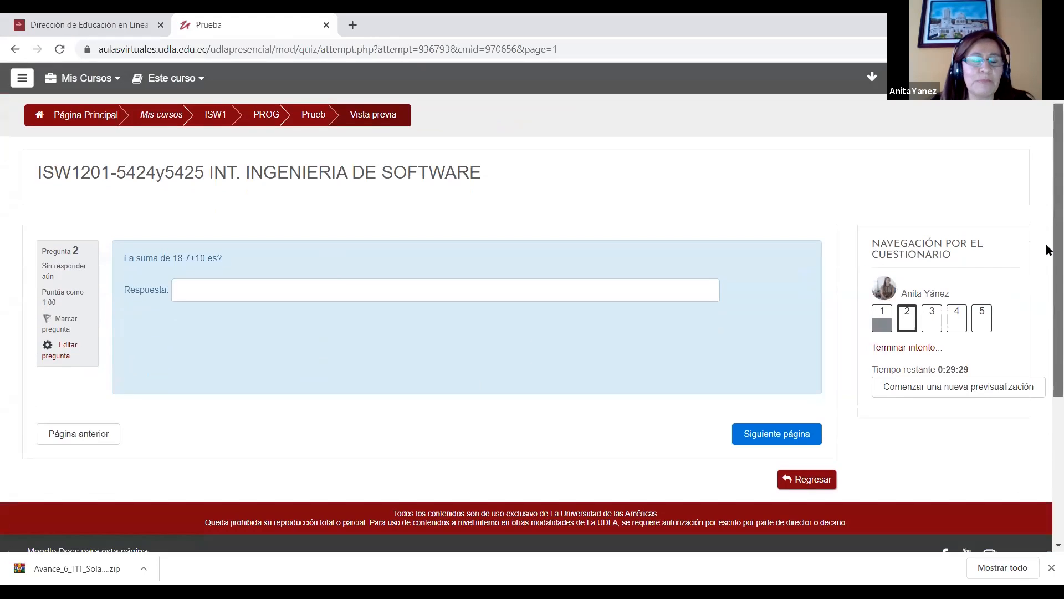
Step: Leave the preview for the course page and open the Evaluación Parcial II quiz under Evaluaciones in PROGRESO 2
left_click(227, 115)
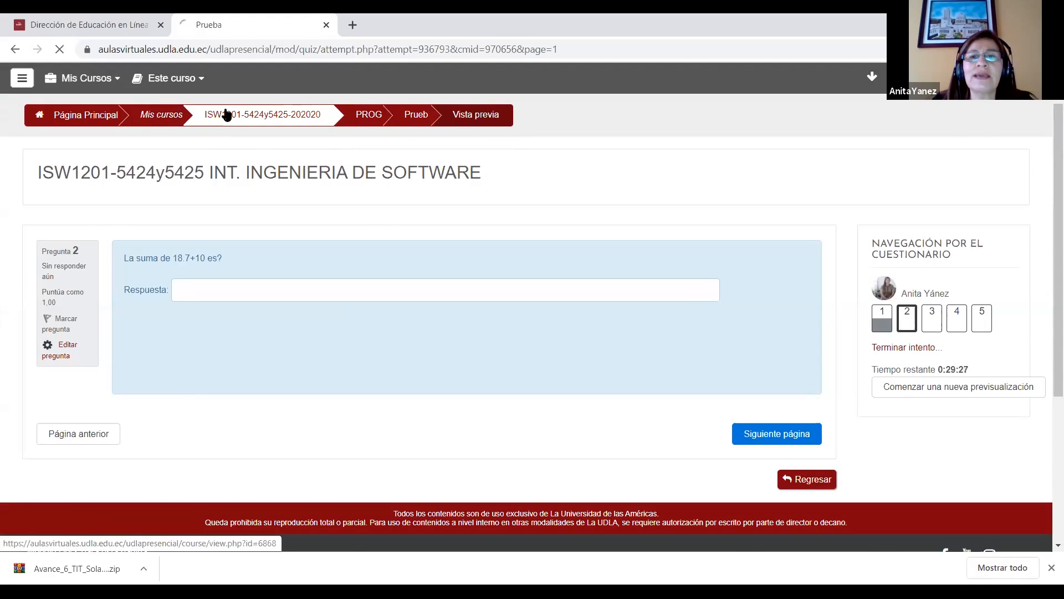
scroll(1047, 208, "down", 1)
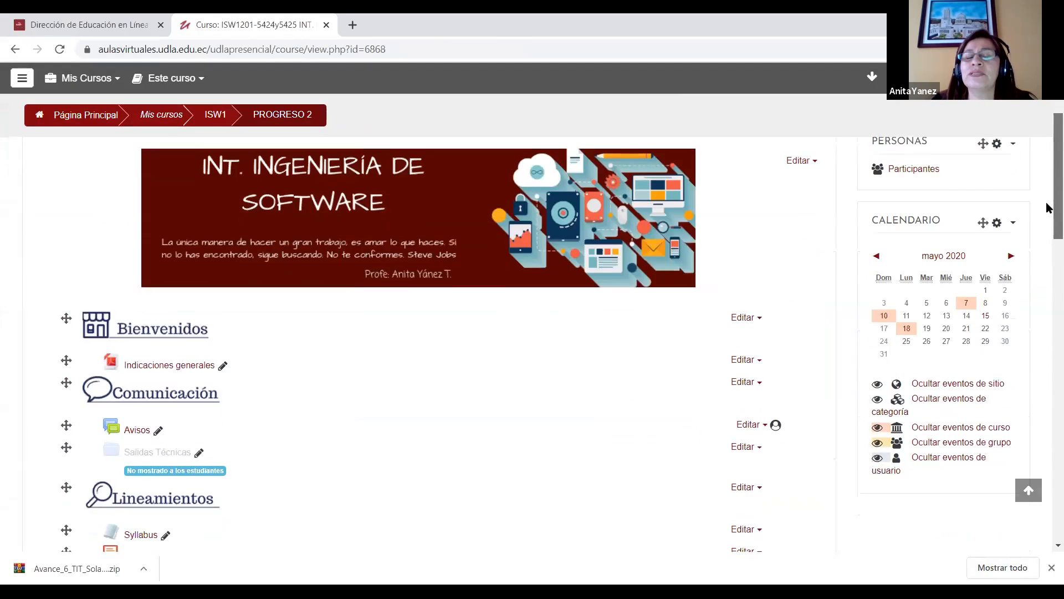
scroll(1047, 208, "down", 4)
scroll(1048, 274, "down", 5)
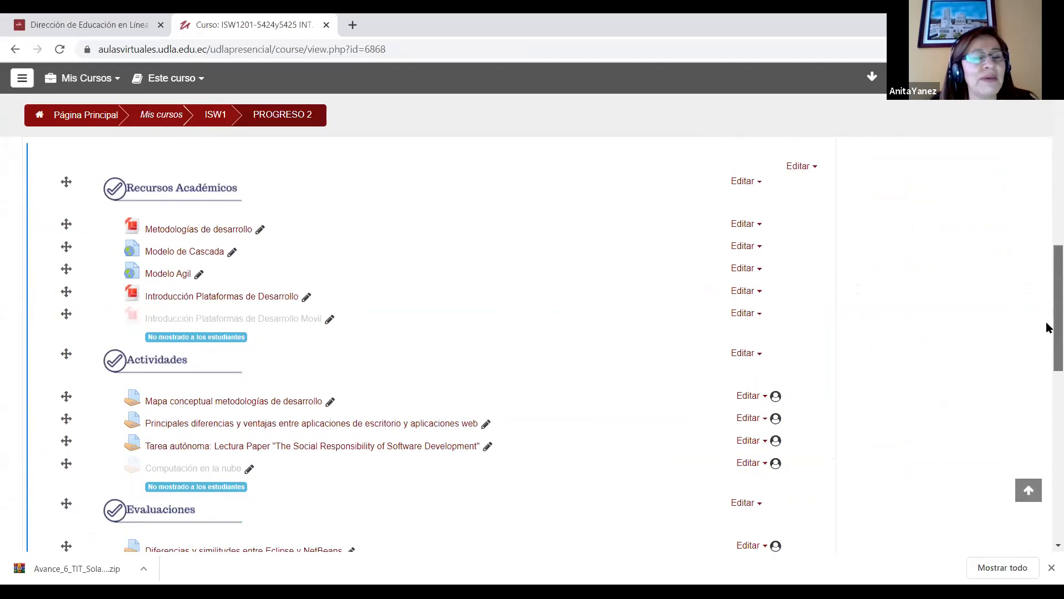
scroll(1047, 338, "down", 5)
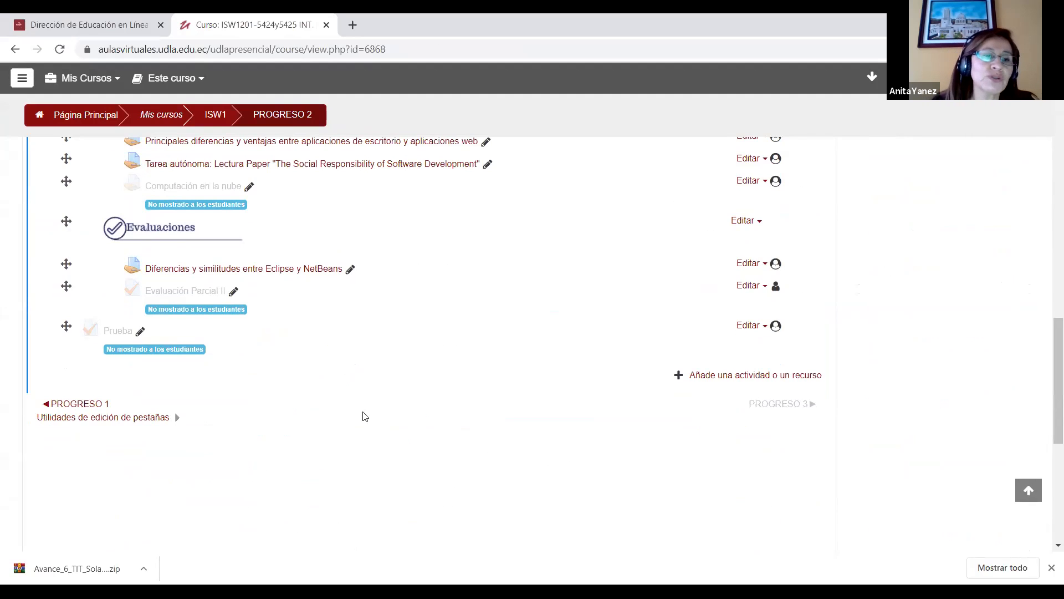
left_click(188, 293)
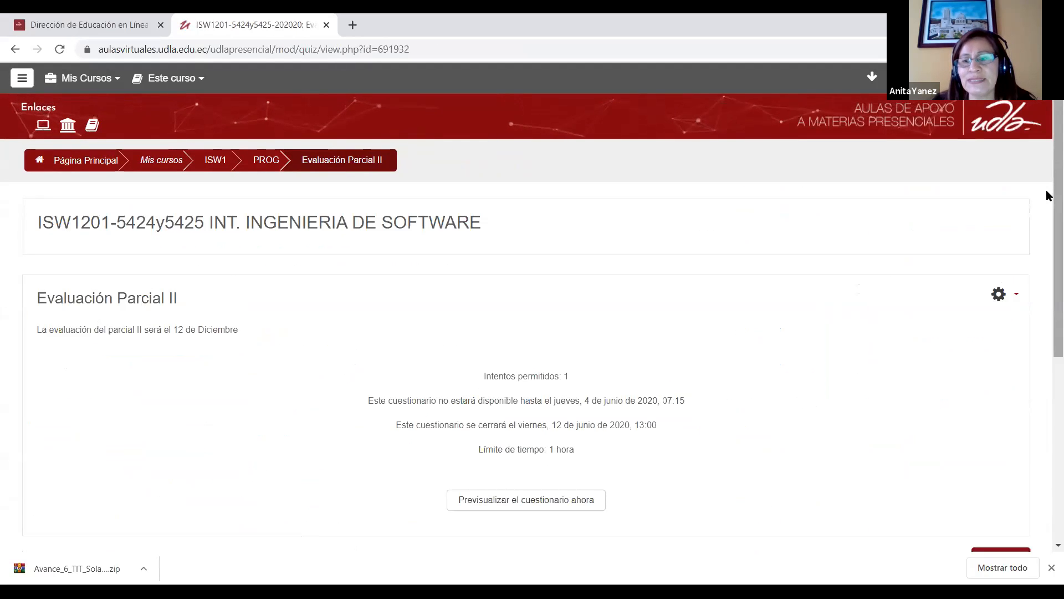
left_click(13, 49)
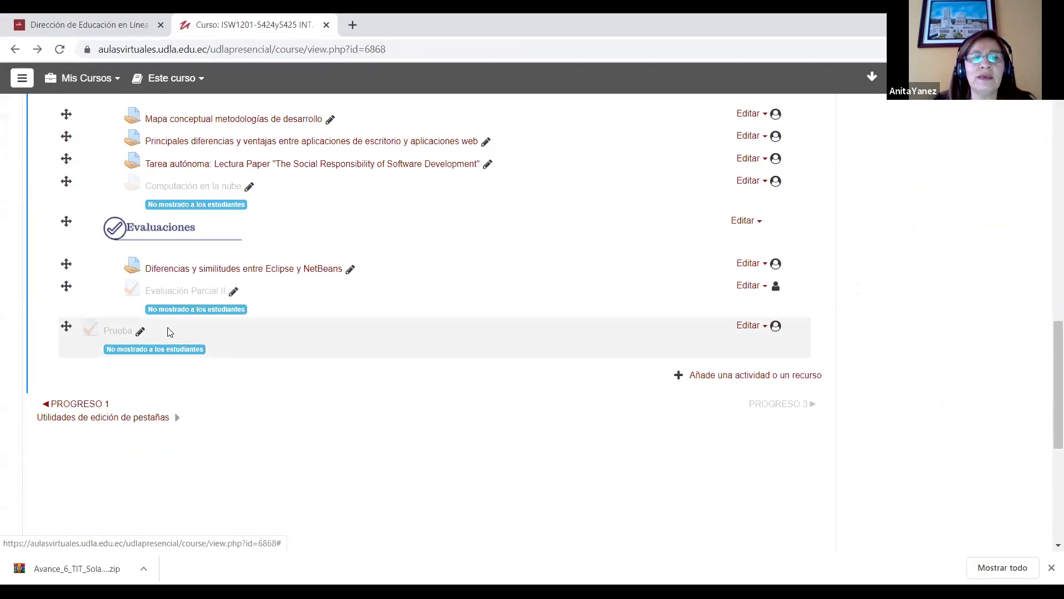
left_click(177, 291)
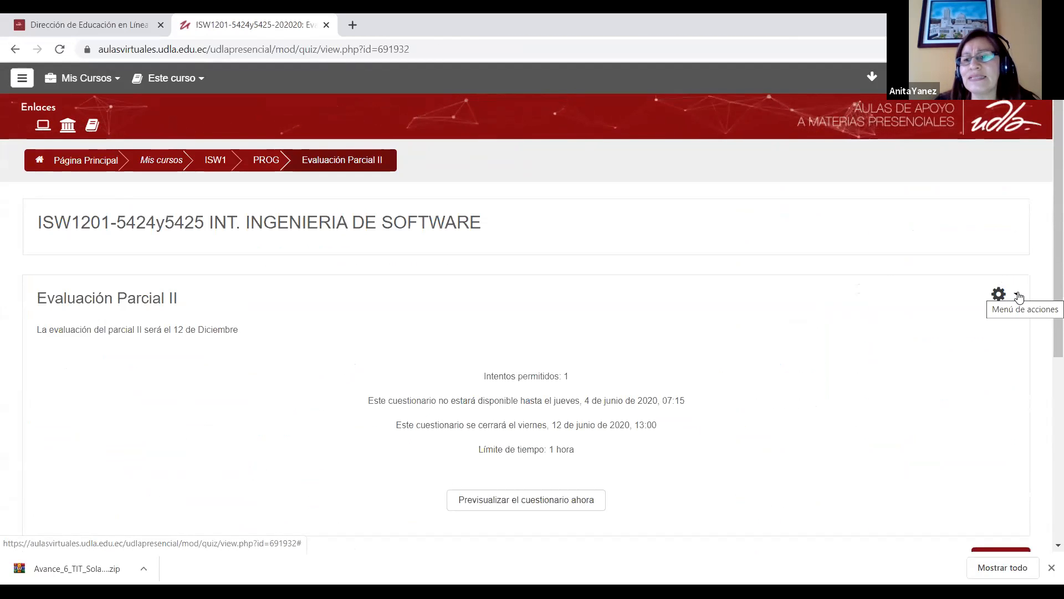
Step: Open the results report of the Evaluación Parcial II quiz
left_click(1018, 295)
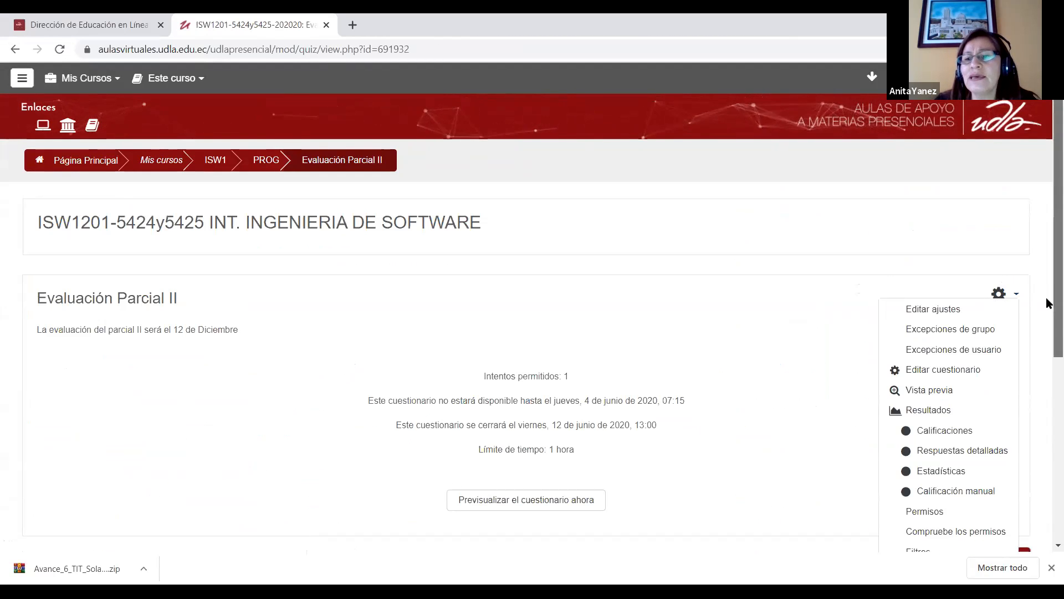
scroll(1048, 310, "down", 1)
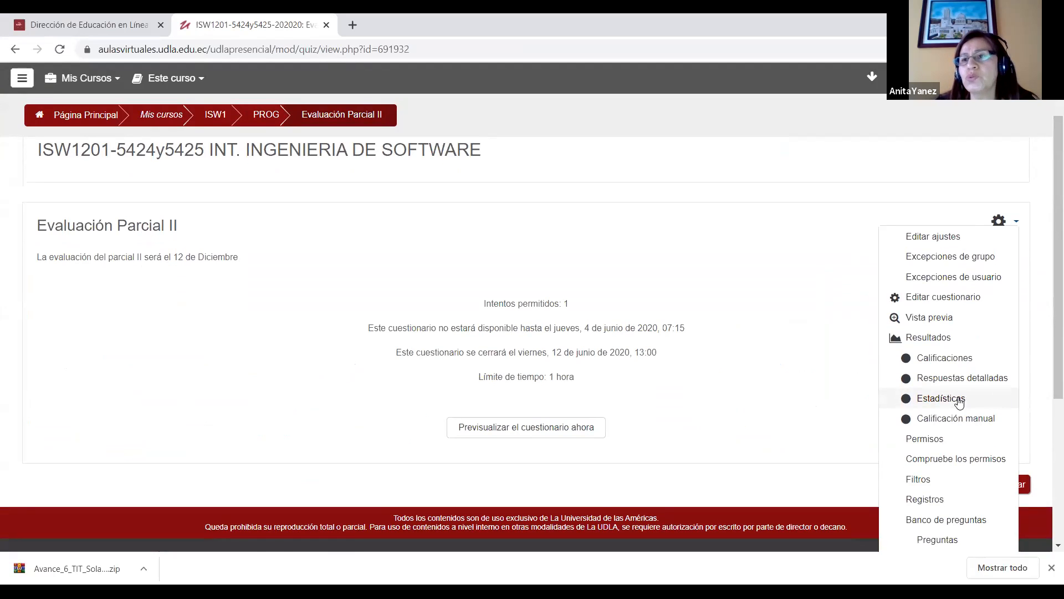
left_click(936, 343)
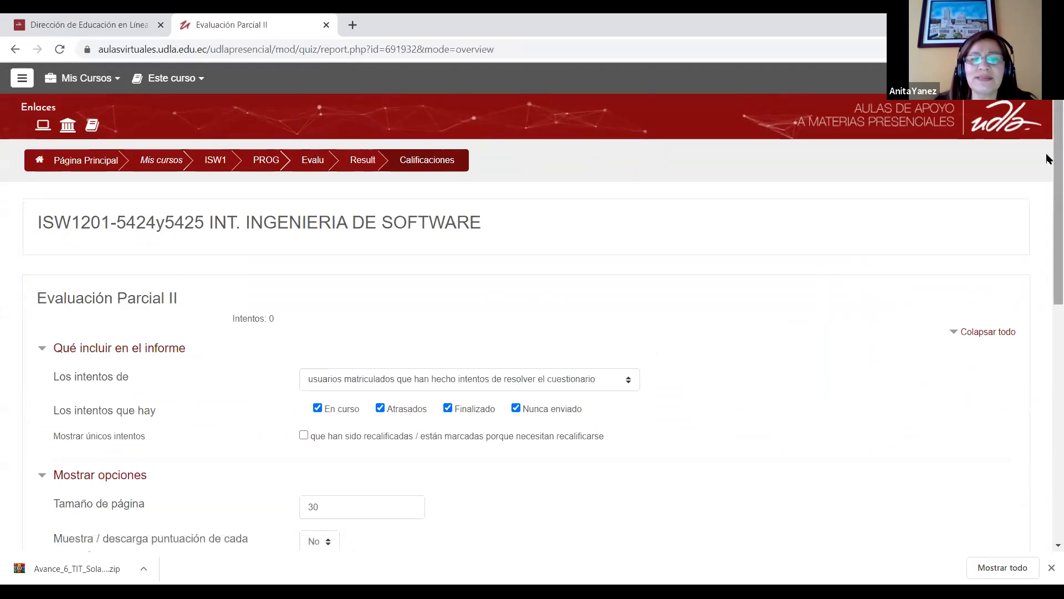
Step: Generate the Evaluación Parcial II report and check the available choices for Los intentos de
scroll(1047, 269, "down", 2)
scroll(1047, 270, "down", 3)
scroll(1046, 325, "up", 3)
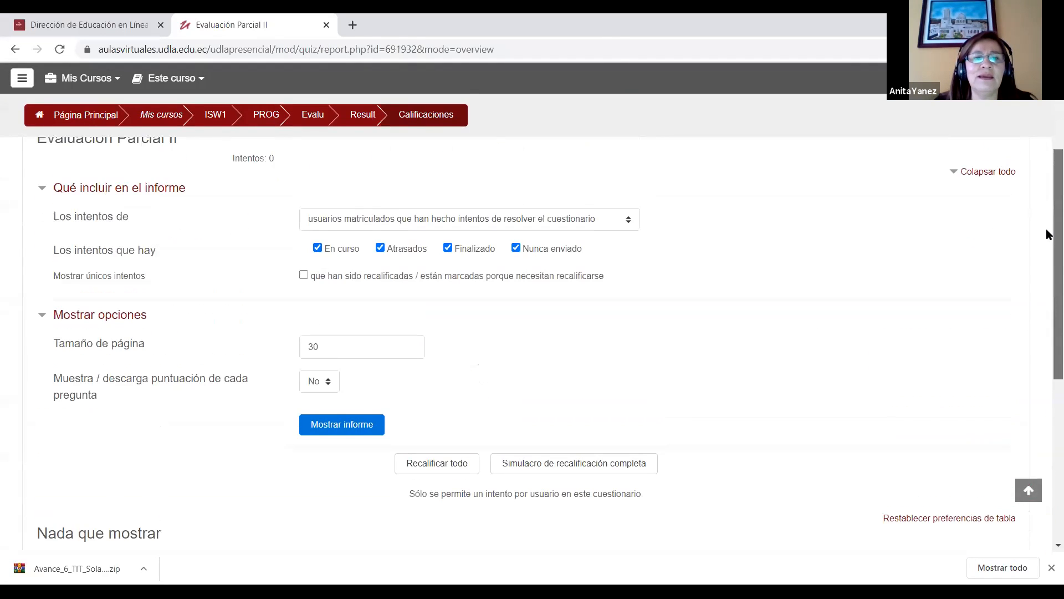
left_click(380, 427)
scroll(1045, 332, "down", 6)
scroll(1045, 340, "up", 4)
left_click(439, 264)
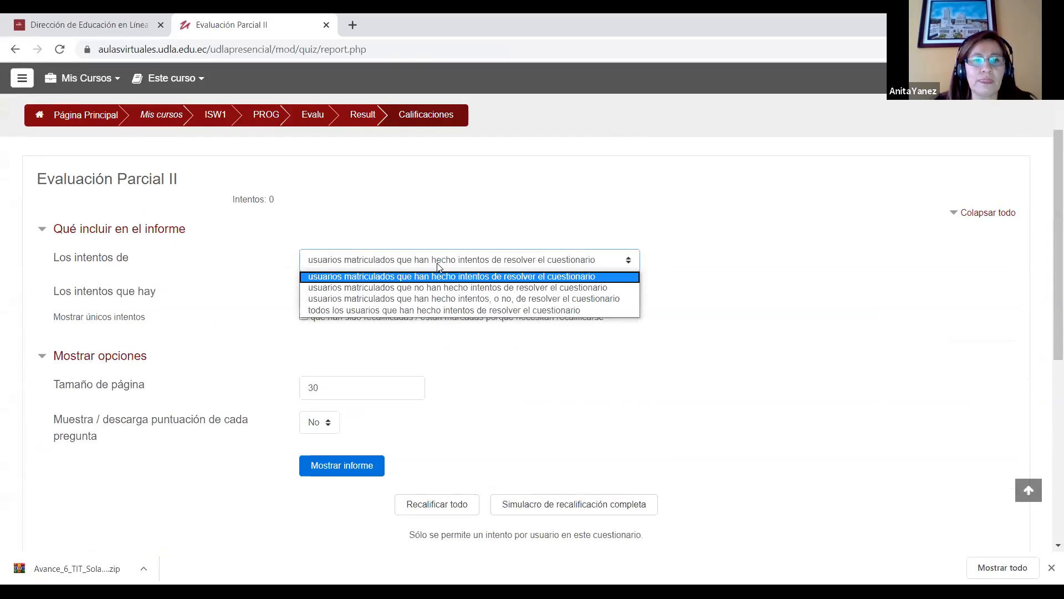
Step: Return to the course page and open the Examen primer progreso - 30 Abril quiz under Evaluaciones in PROGRESO 1
left_click(21, 51)
left_click(15, 49)
left_click(15, 49)
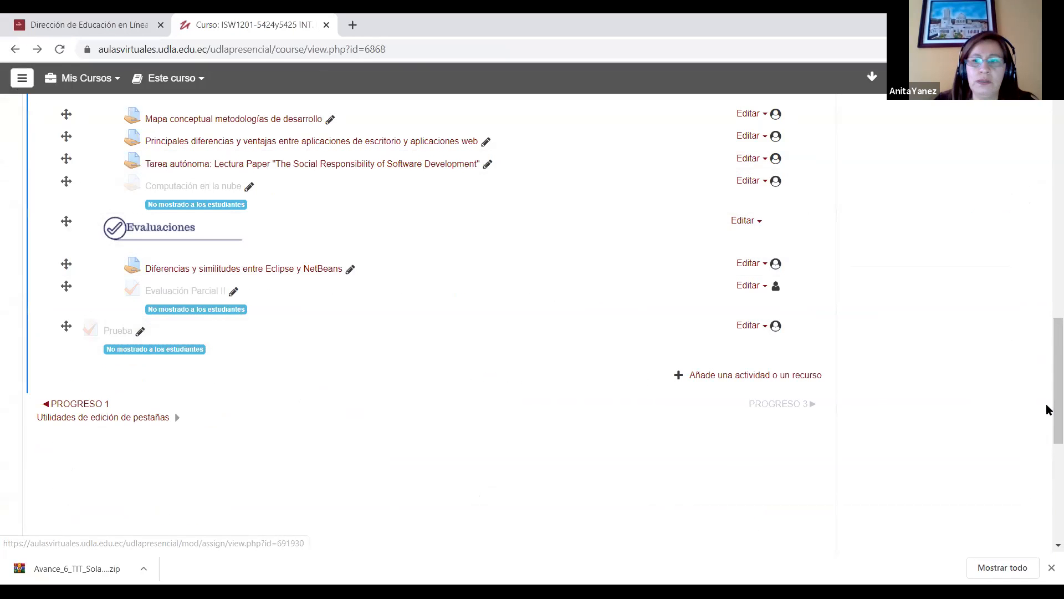
scroll(1050, 310, "up", 8)
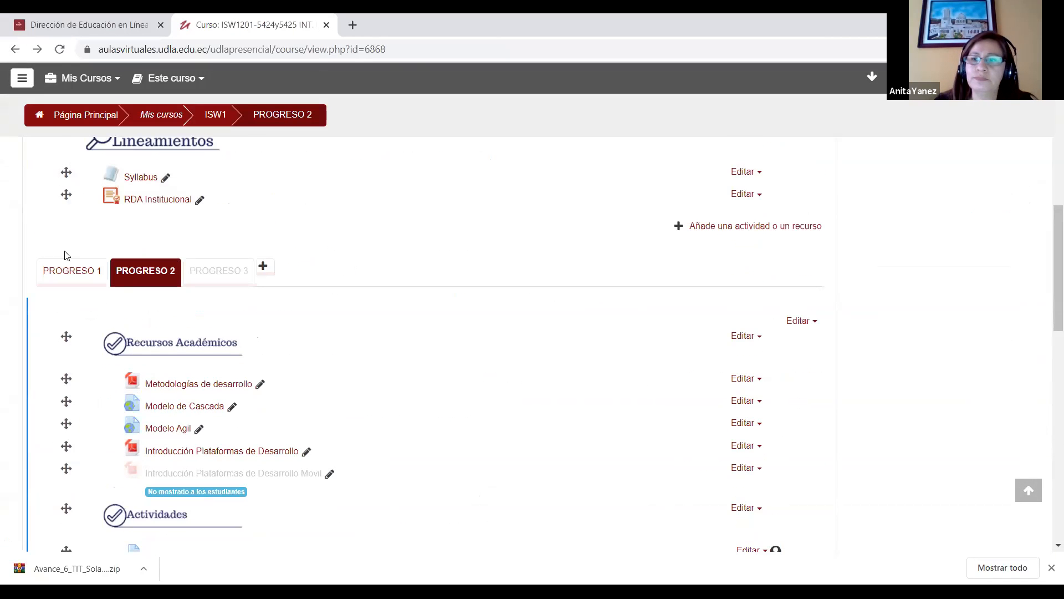
left_click(69, 270)
scroll(1045, 328, "down", 4)
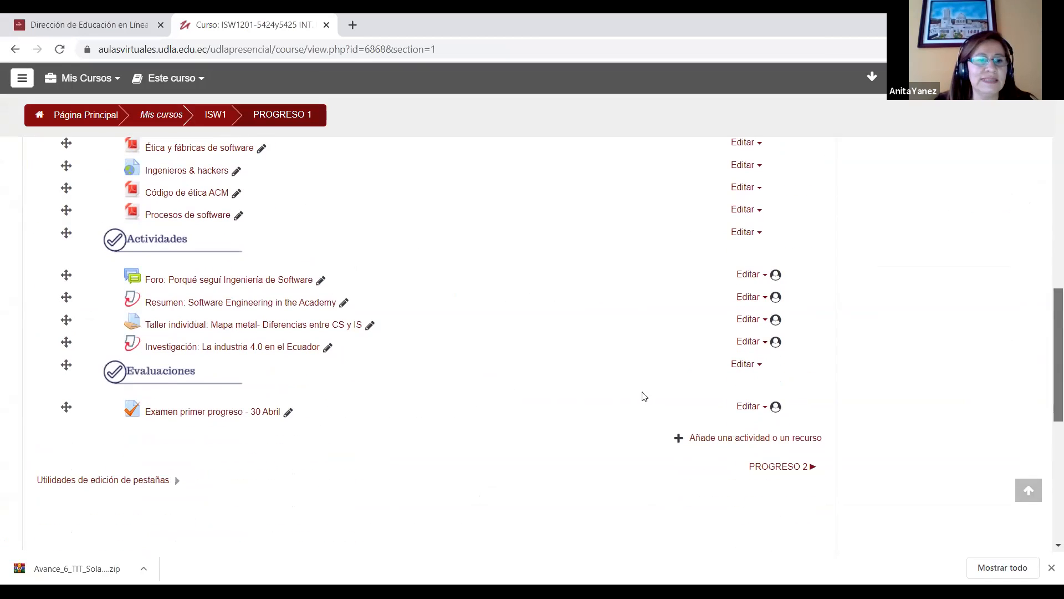
left_click(197, 413)
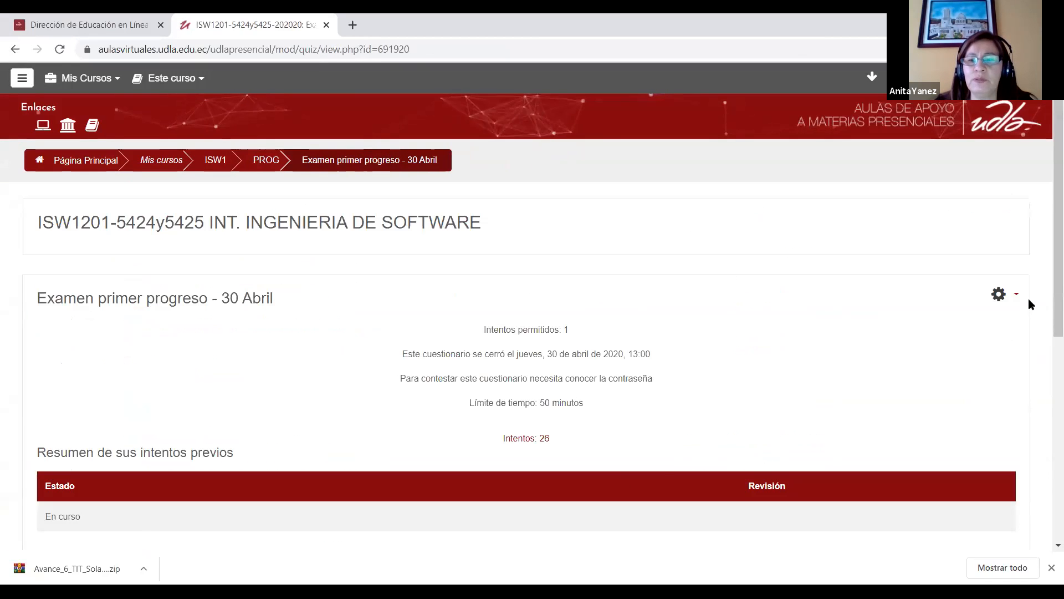
Step: Open the results report of the Examen primer progreso - 30 Abril quiz and look over the table of student attempts
left_click(1016, 299)
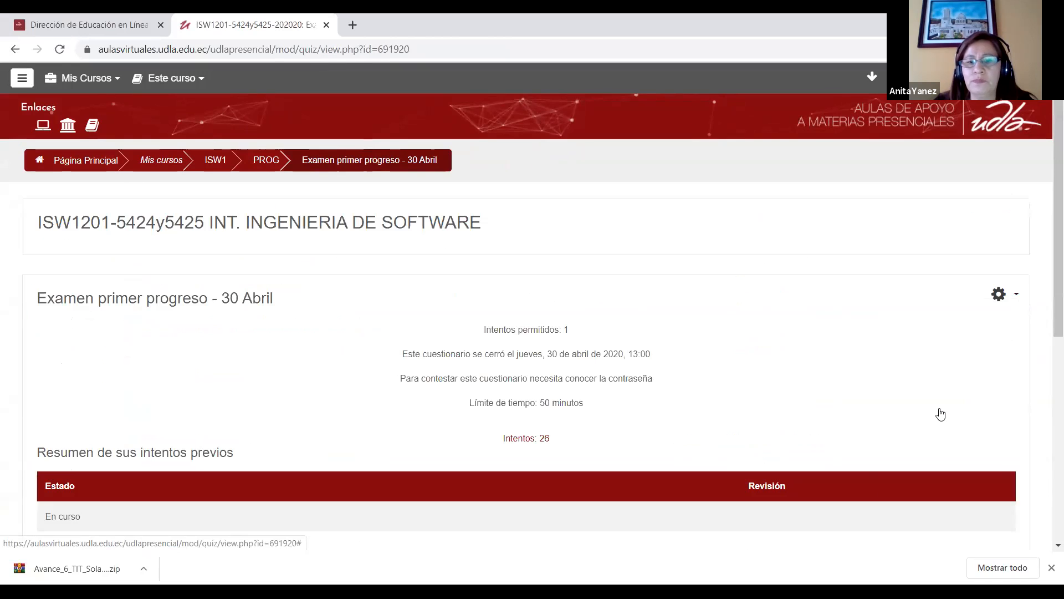
left_click(940, 411)
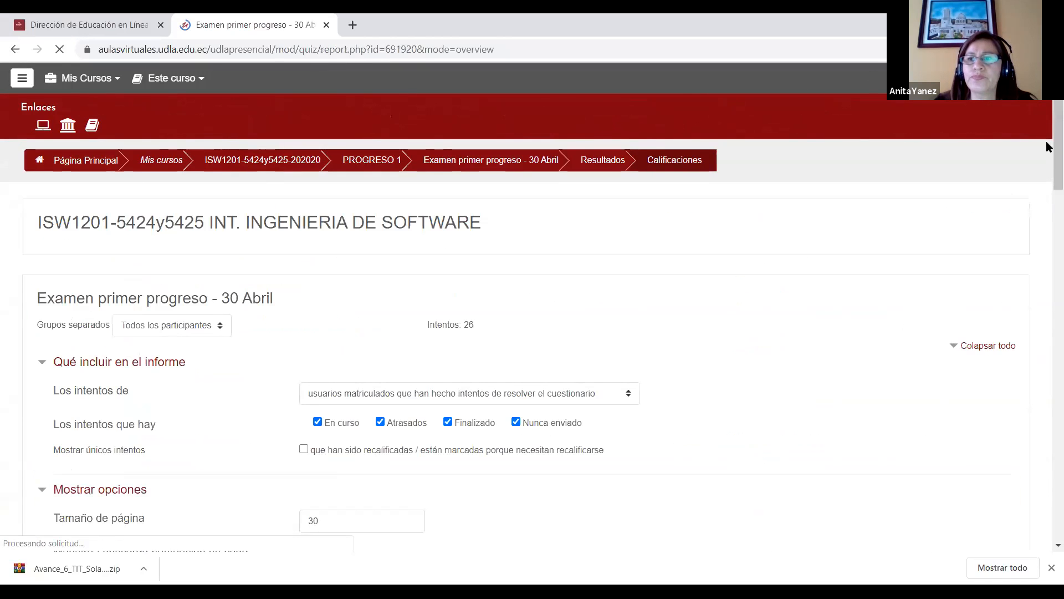
left_click_drag(1047, 147, 1046, 195)
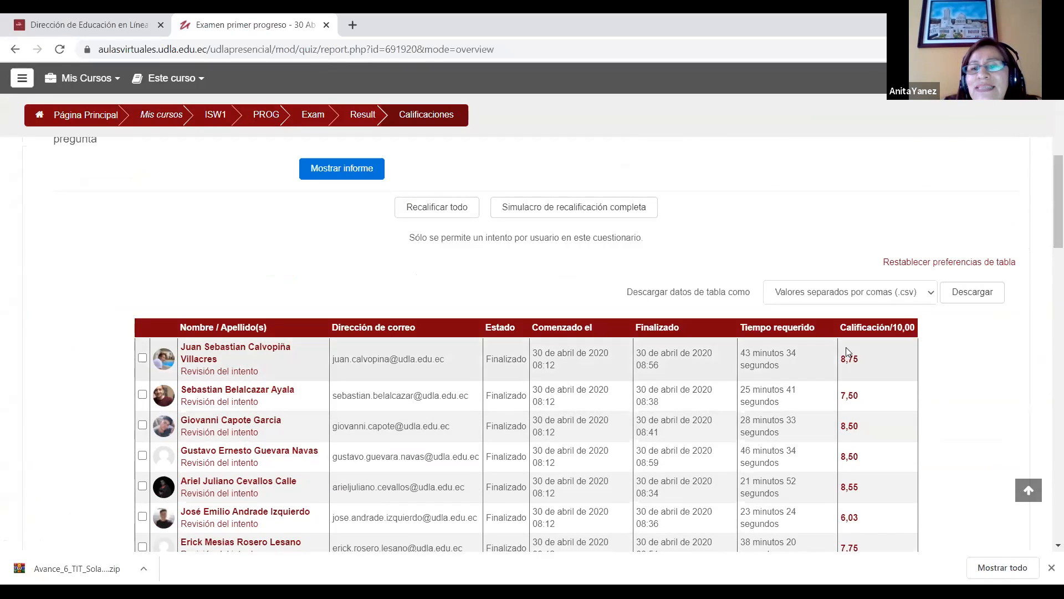
left_click_drag(1048, 196, 1048, 155)
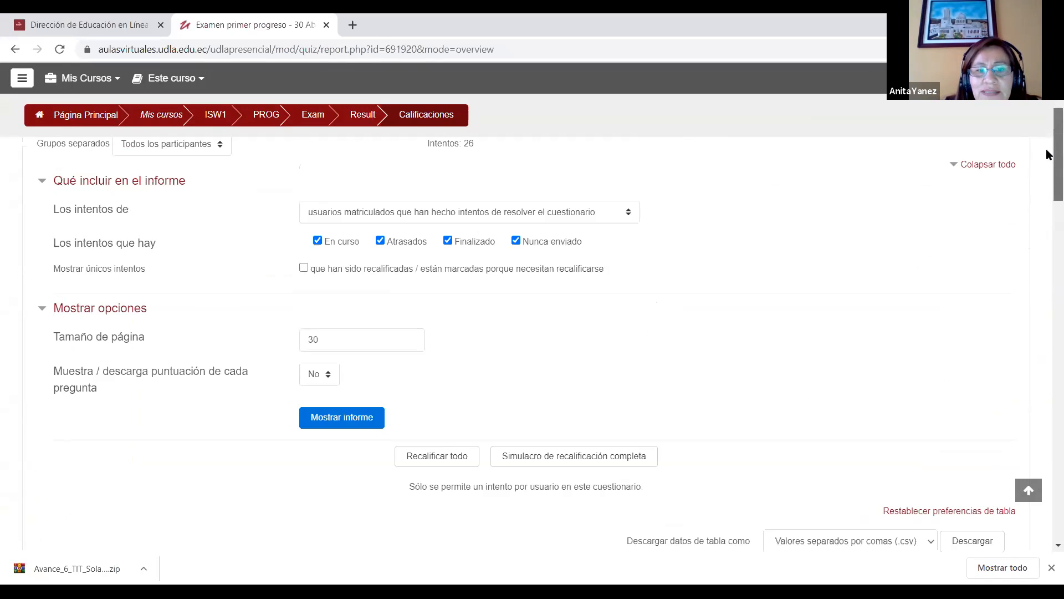
scroll(1047, 160, "up", 1)
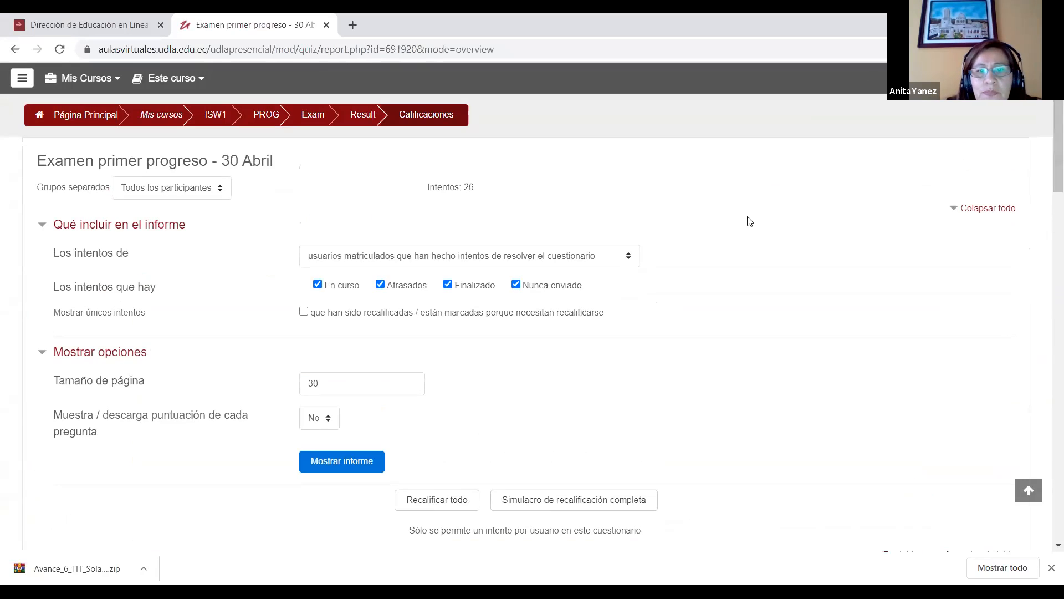
Step: Set the report to show enrolled users who have not attempted the quiz and display it
left_click(562, 257)
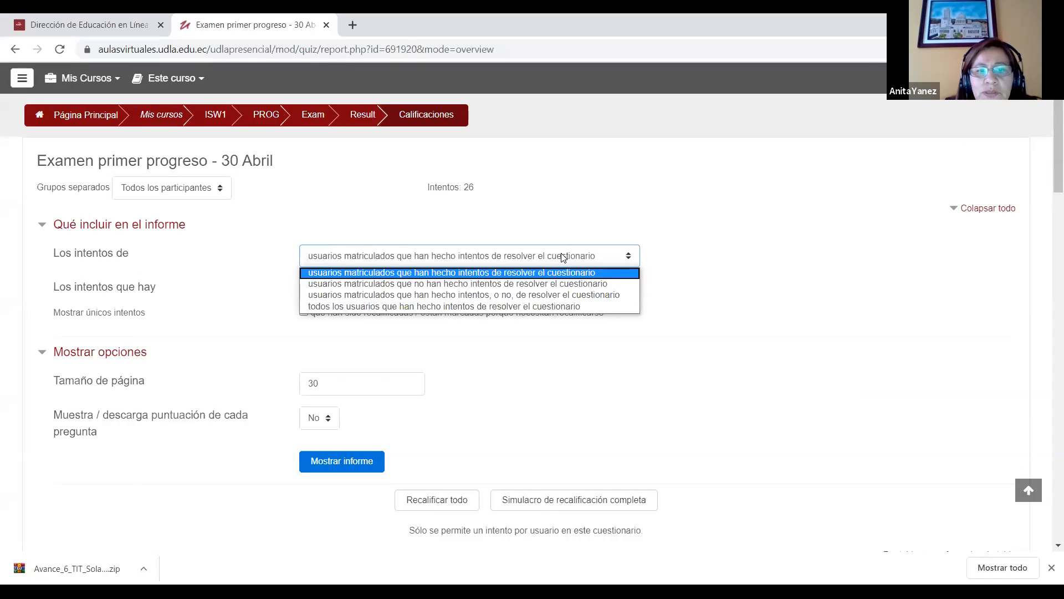
left_click(563, 285)
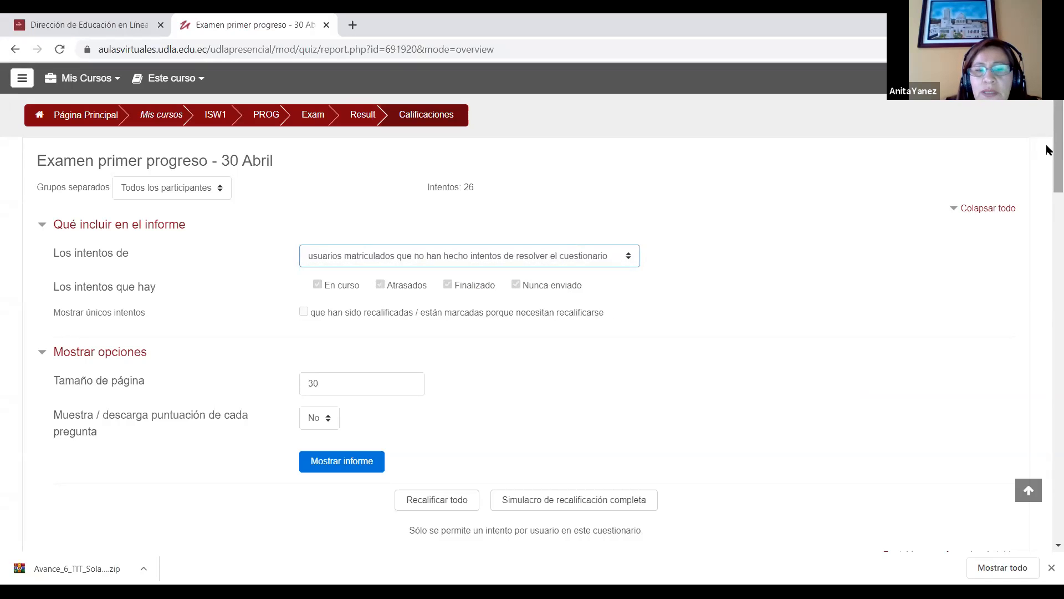
scroll(1047, 206, "down", 5)
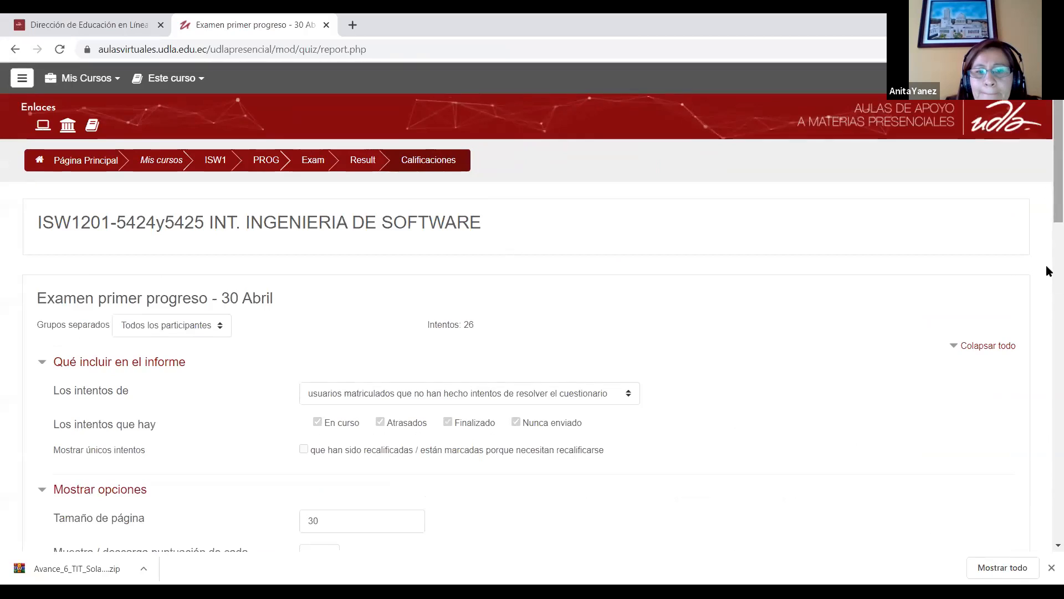
mouse_move(1048, 199)
left_mouse_down()
mouse_move(1048, 404)
mouse_move(1048, 218)
left_mouse_up()
Step: Set Los intentos de to enrolled users who have attempted the quiz and display the report again
left_click(508, 251)
left_click(511, 265)
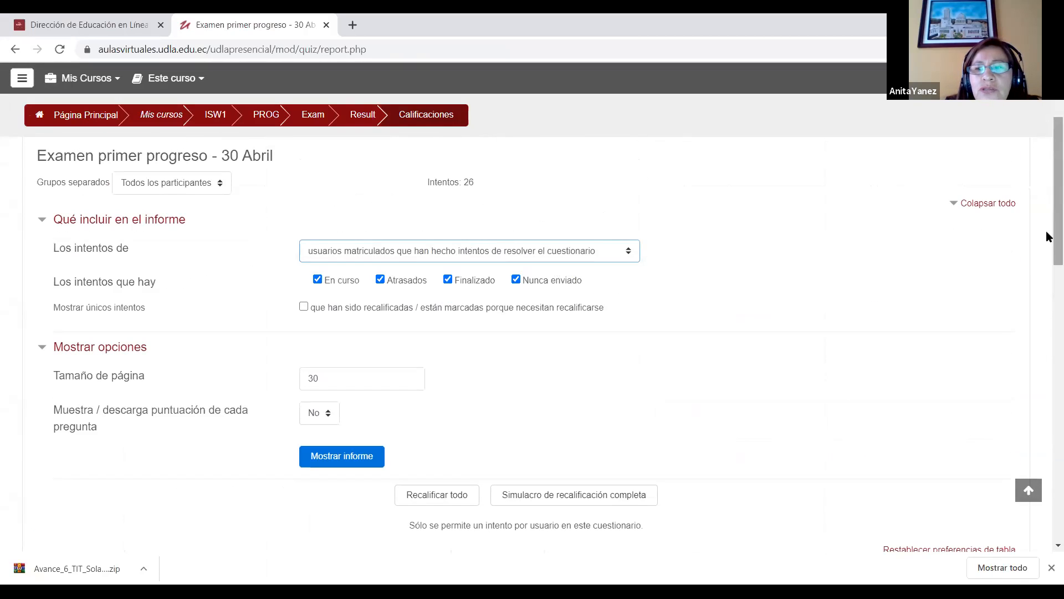
left_click(383, 459)
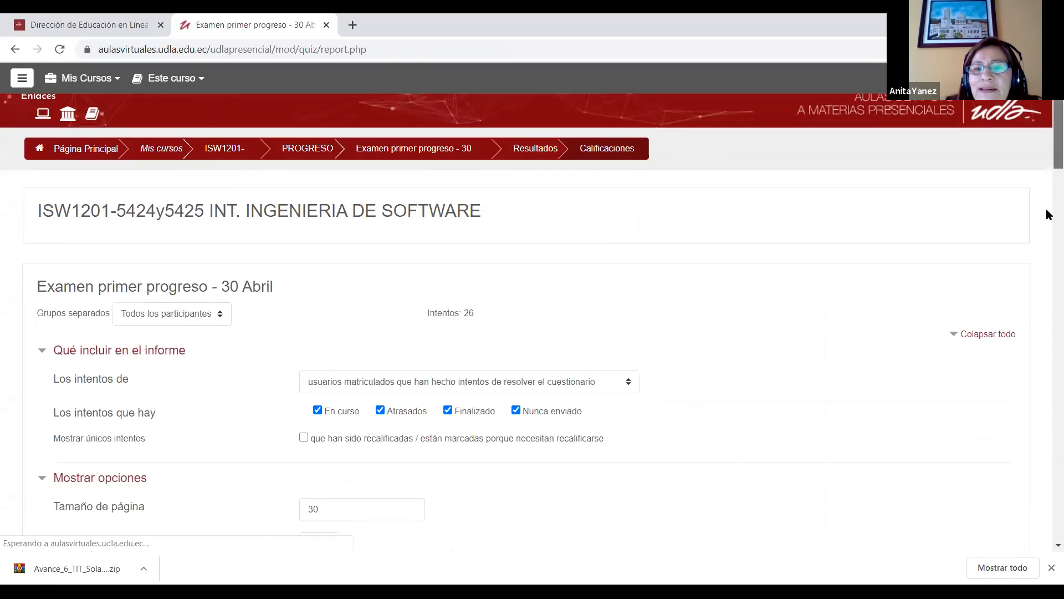
Step: Examine the students' attempt times and grades and the bar chart of grade ranges in the exam report
scroll(1047, 222, "down", 10)
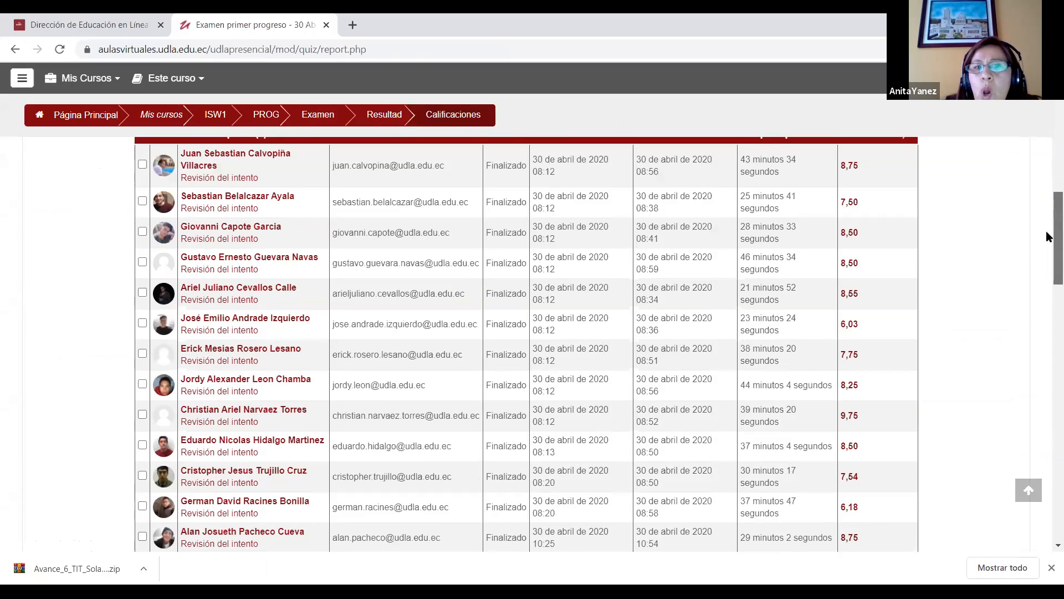
scroll(1047, 237, "down", 3)
scroll(1047, 400, "down", 10)
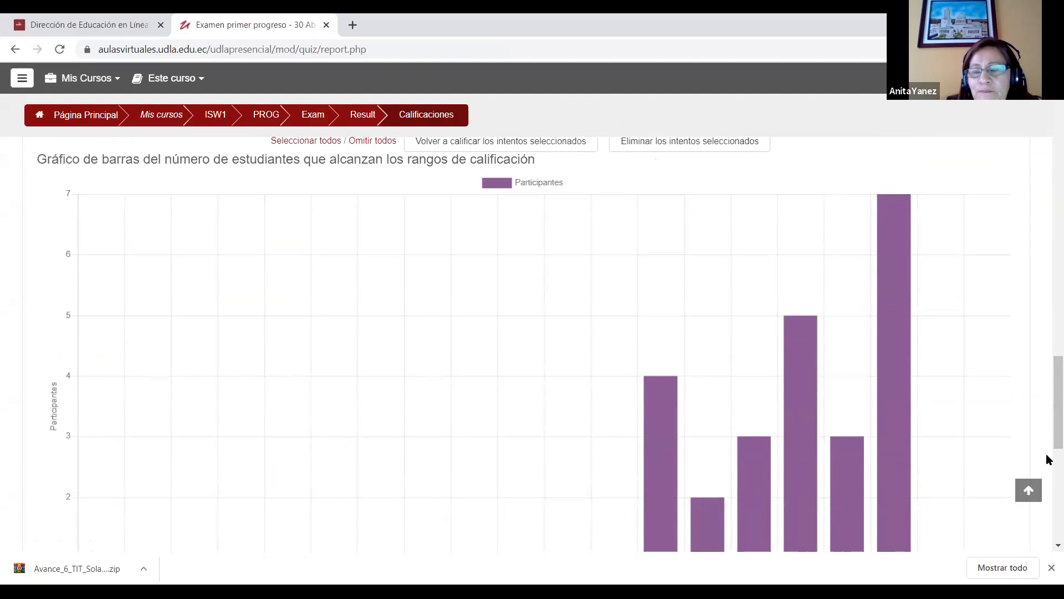
scroll(1048, 449, "down", 6)
scroll(1048, 349, "up", 10)
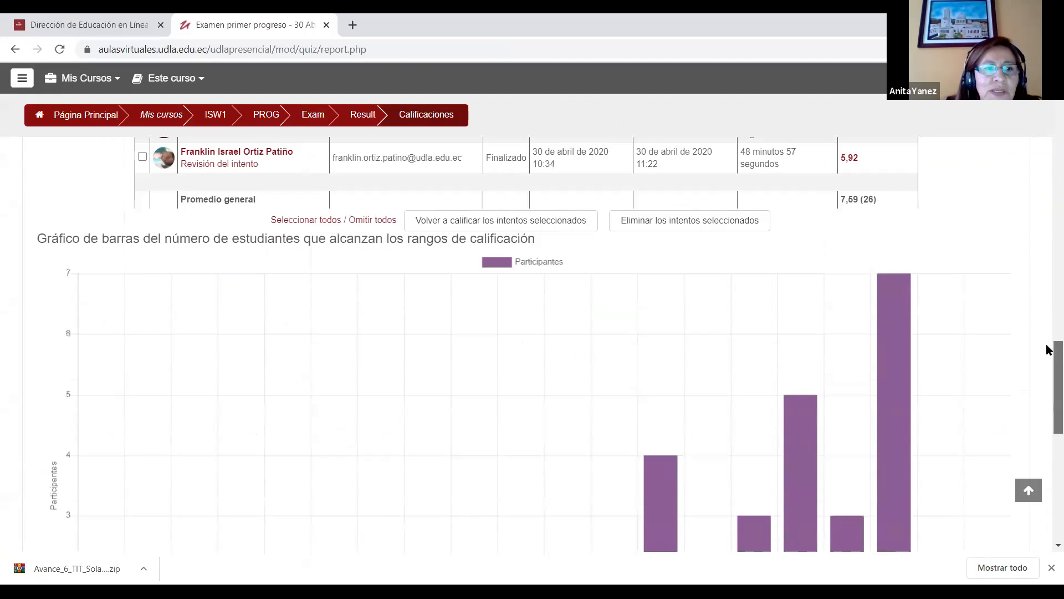
scroll(1049, 282, "up", 7)
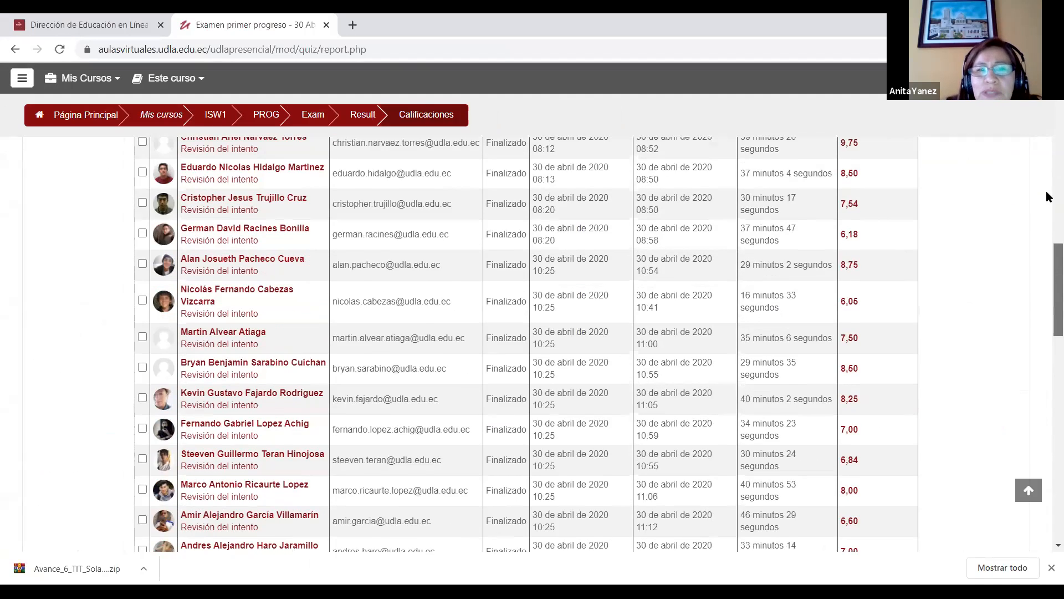
scroll(1049, 160, "up", 4)
scroll(1047, 160, "up", 7)
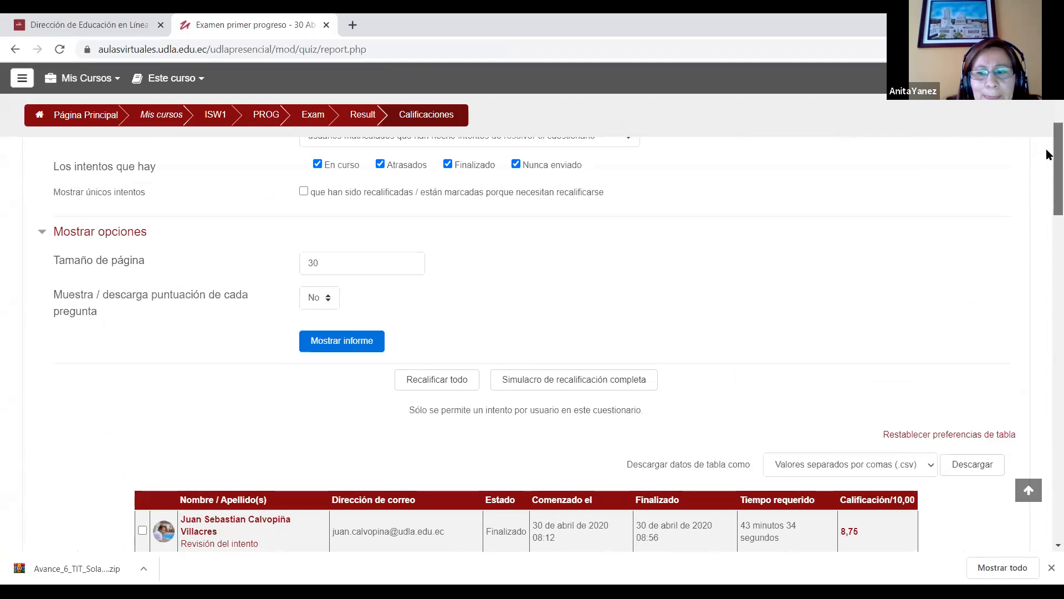
scroll(1046, 139, "up", 2)
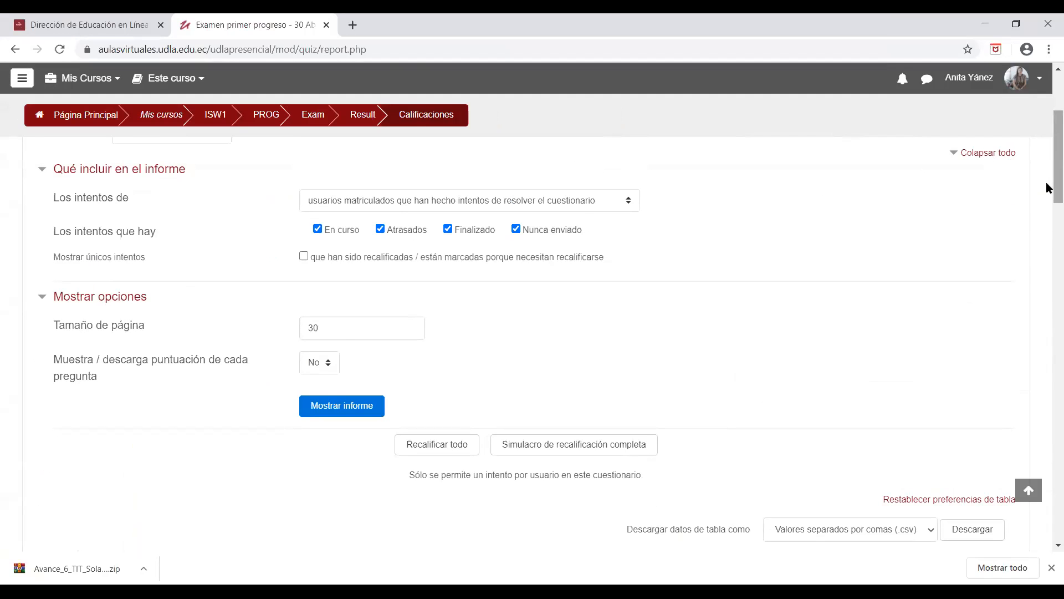
scroll(1048, 166, "up", 4)
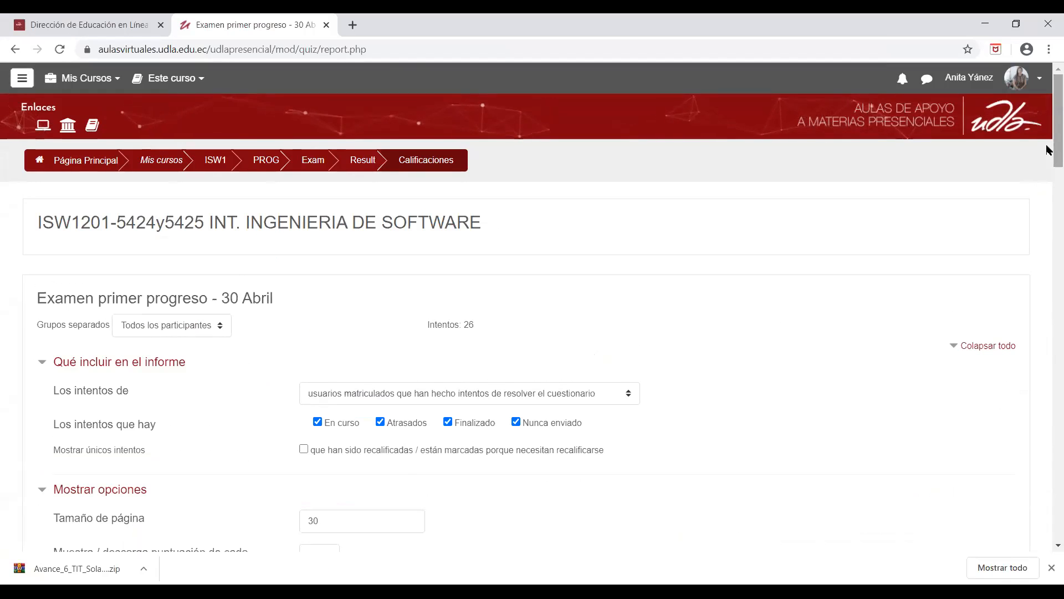
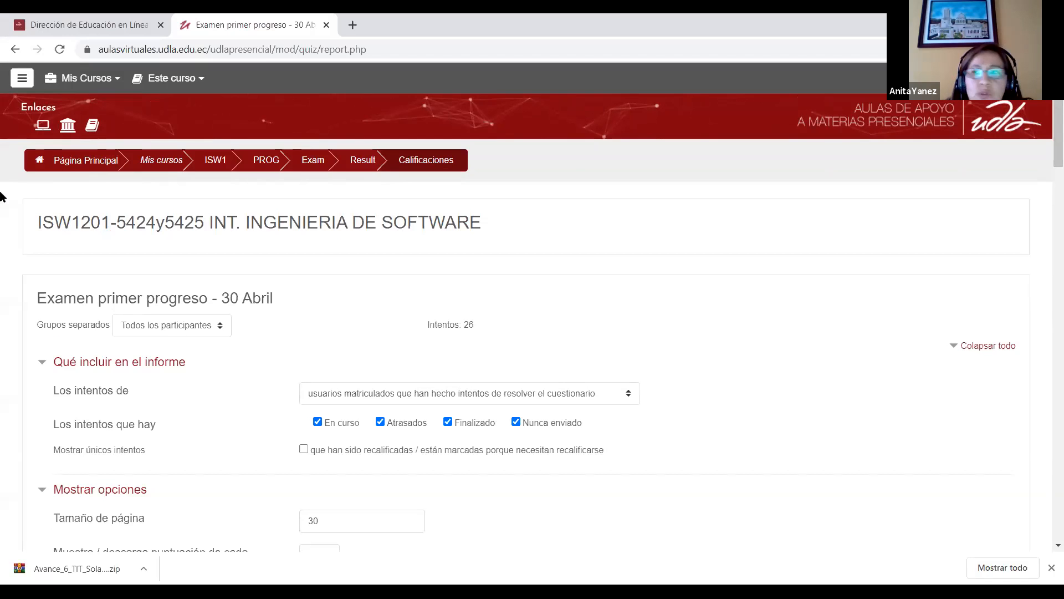
Step: Open the question bank of the ISW1201-5424y5425 course and look over its list of questions
left_click(224, 160)
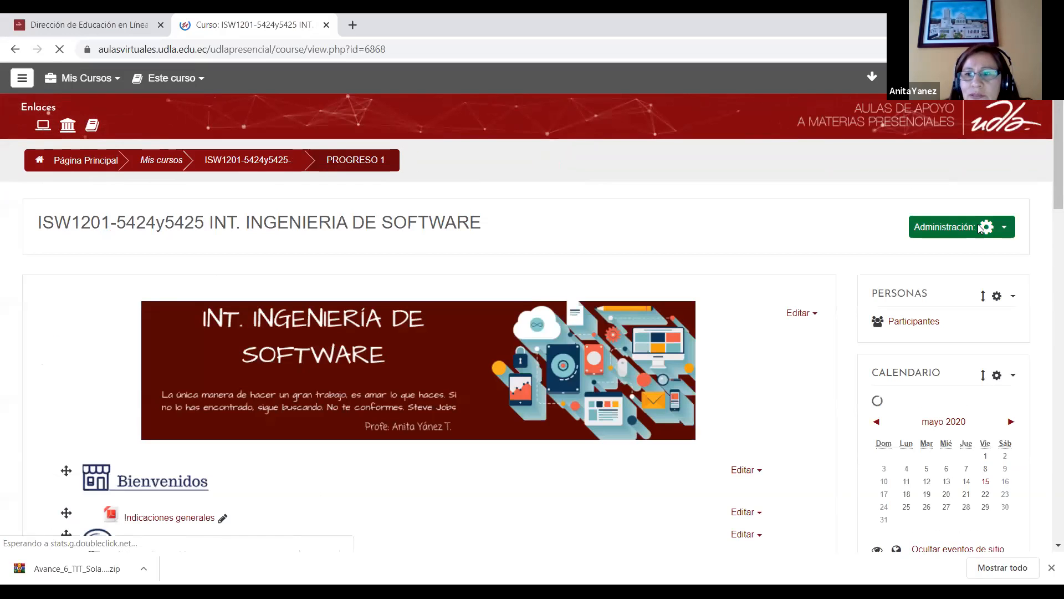
left_click(900, 344)
scroll(1047, 315, "down", 6)
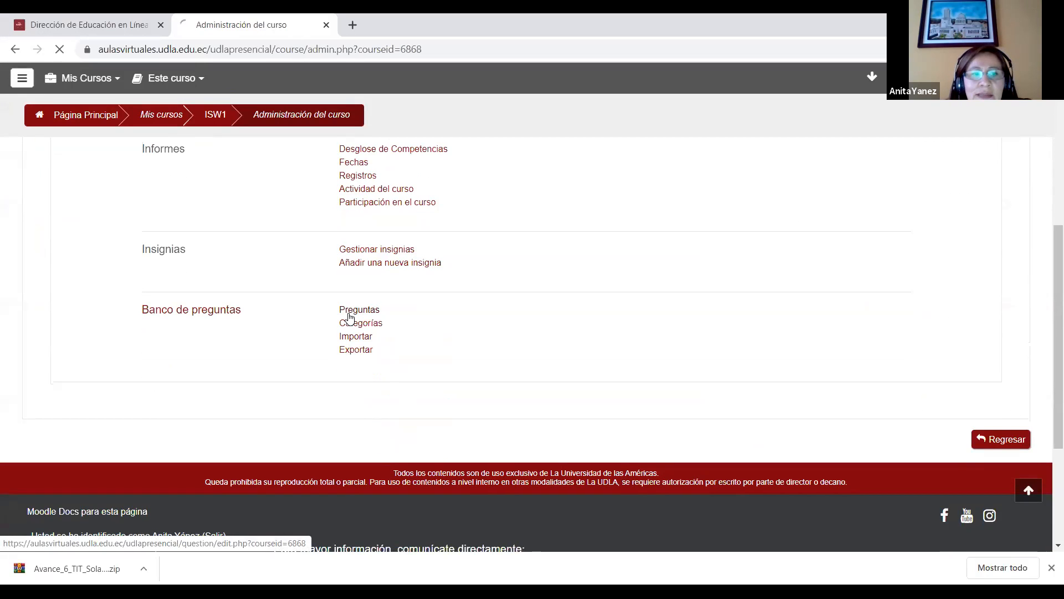
scroll(1047, 297, "down", 5)
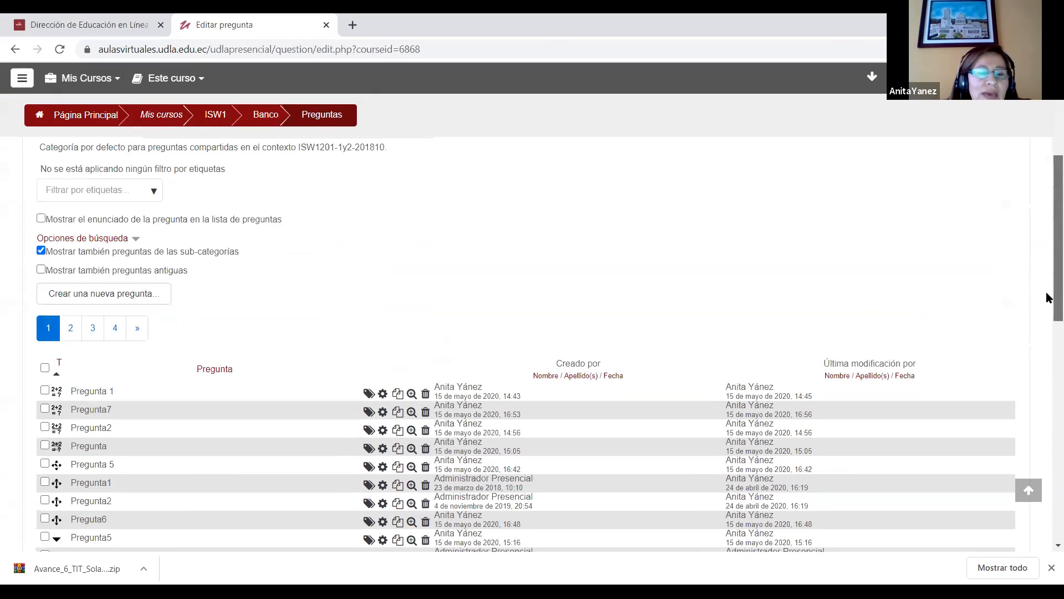
scroll(1047, 314, "down", 3)
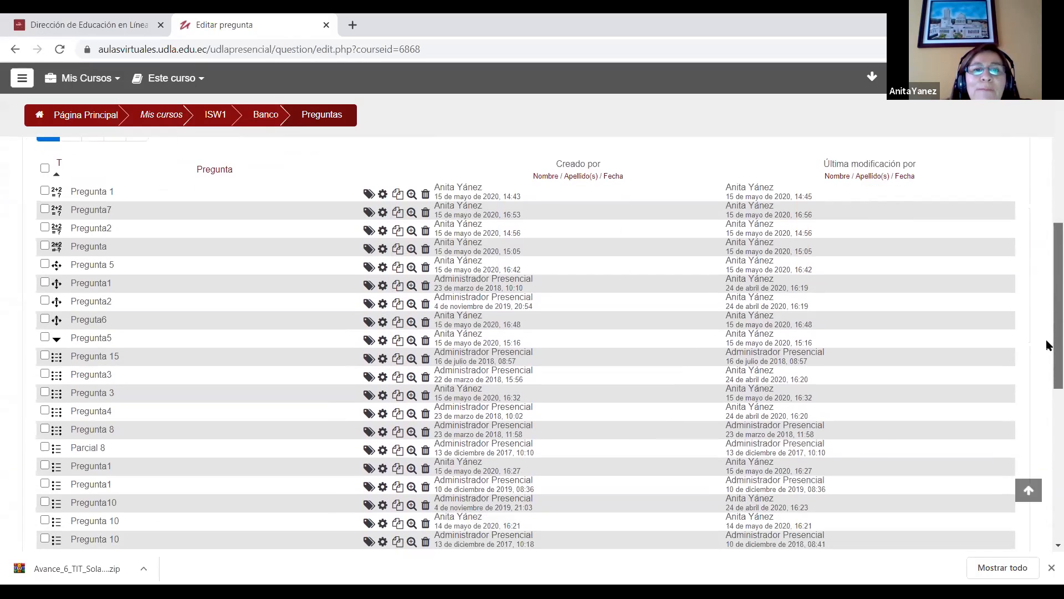
scroll(1047, 288, "up", 4)
scroll(1048, 238, "up", 3)
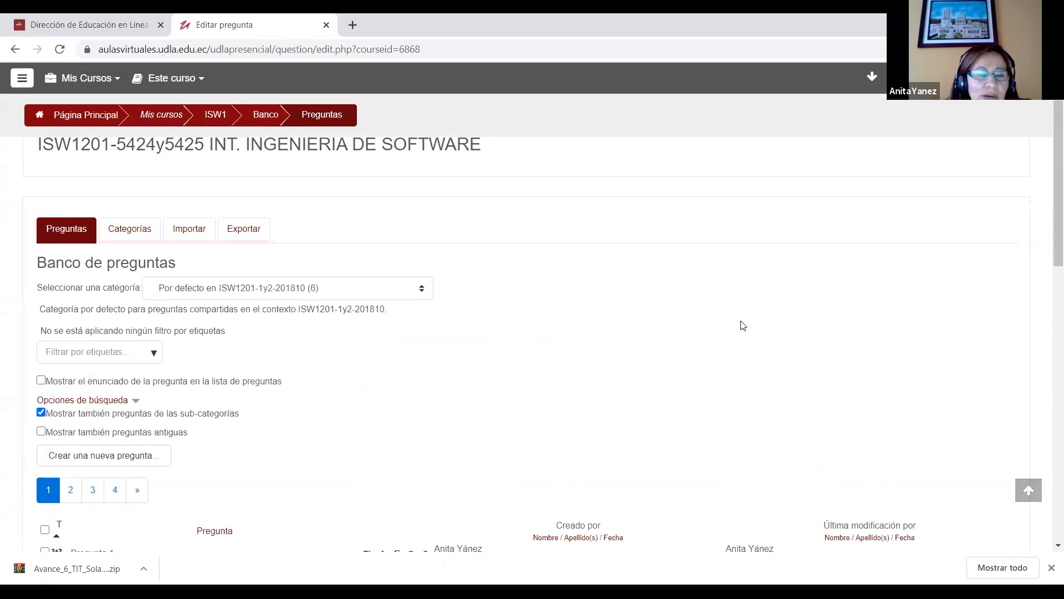
Step: Show the questions of the Ejemplo category in the question bank
left_click(351, 291)
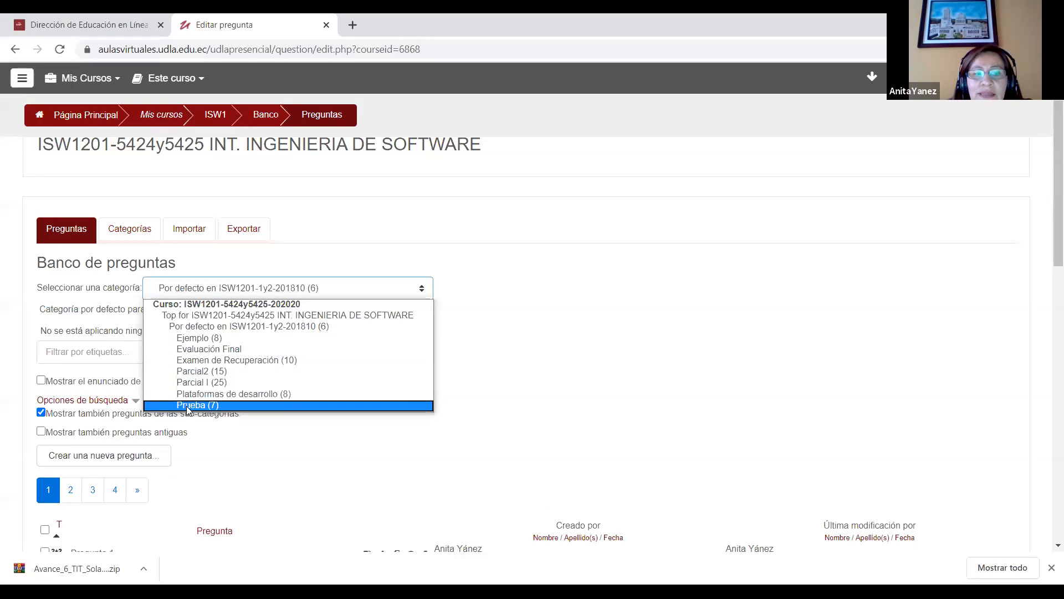
left_click(210, 337)
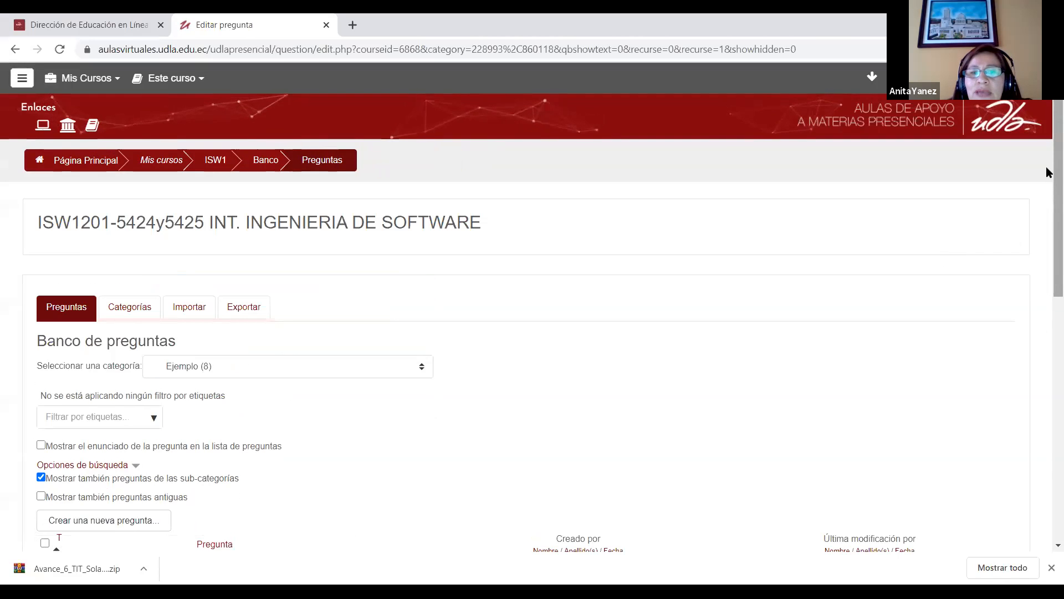
scroll(1046, 183, "down", 5)
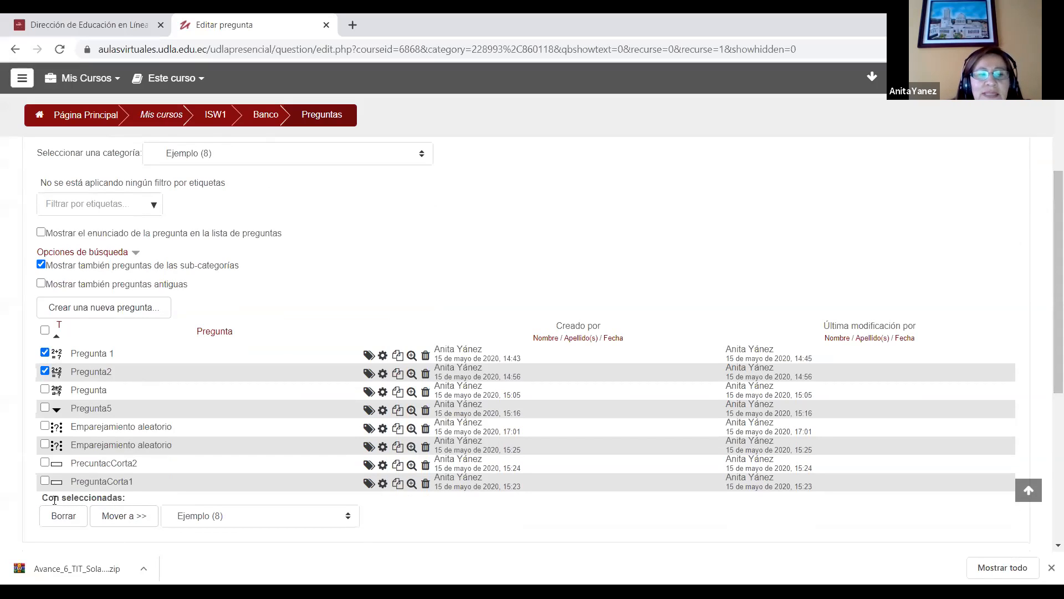
Step: Move Pregunta 1 and Pregunta2 from the Ejemplo category to the Prueba category
left_click(231, 521)
left_click(226, 498)
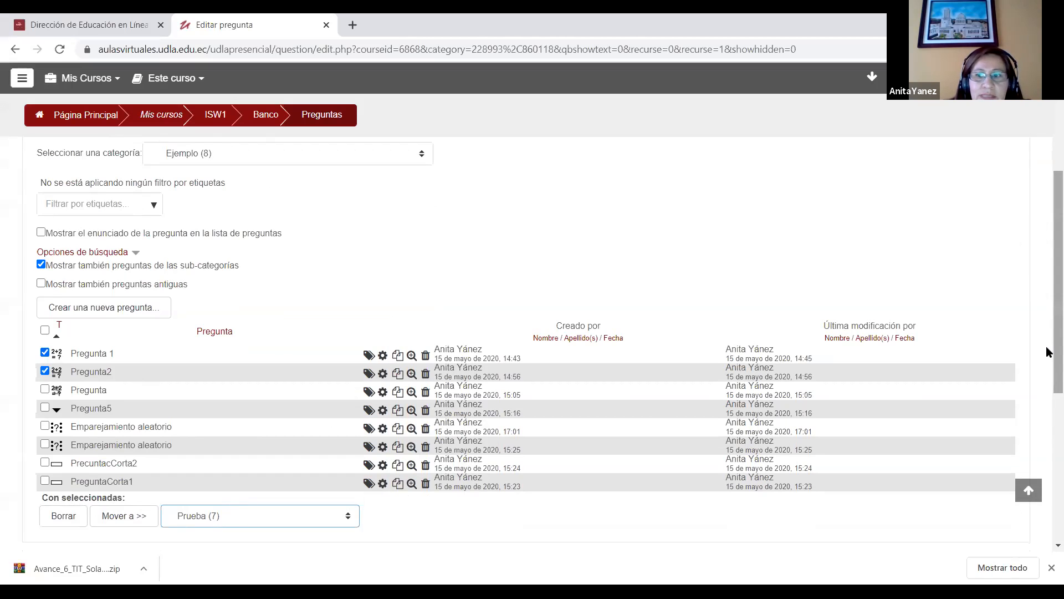
scroll(1047, 351, "down", 2)
scroll(1046, 347, "up", 1)
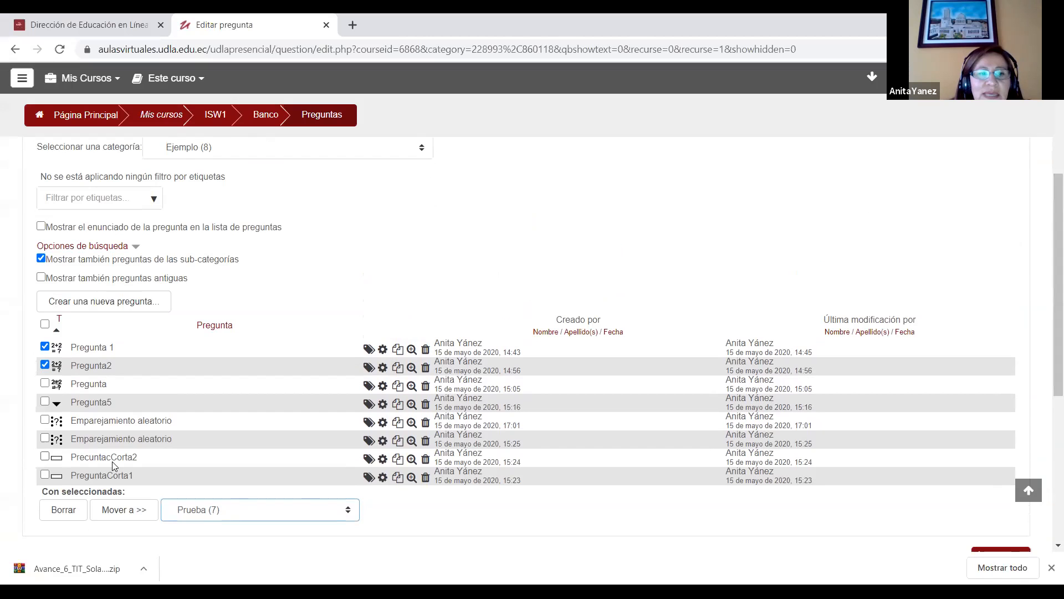
left_click(141, 514)
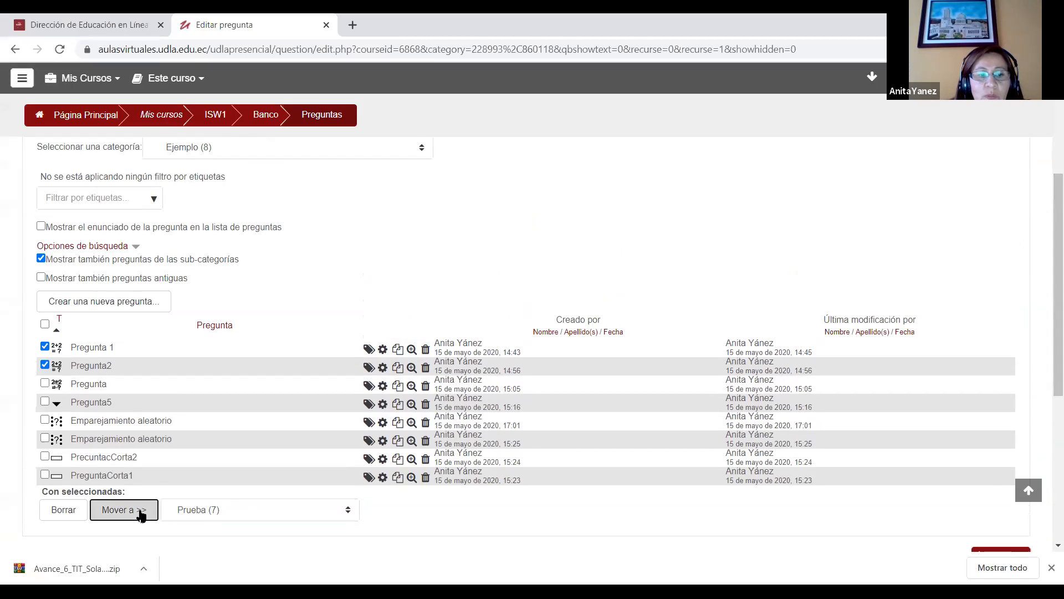
Step: Examine the Prueba category's question list and the categories offered for filtering and for moving questions
scroll(1048, 200, "down", 1)
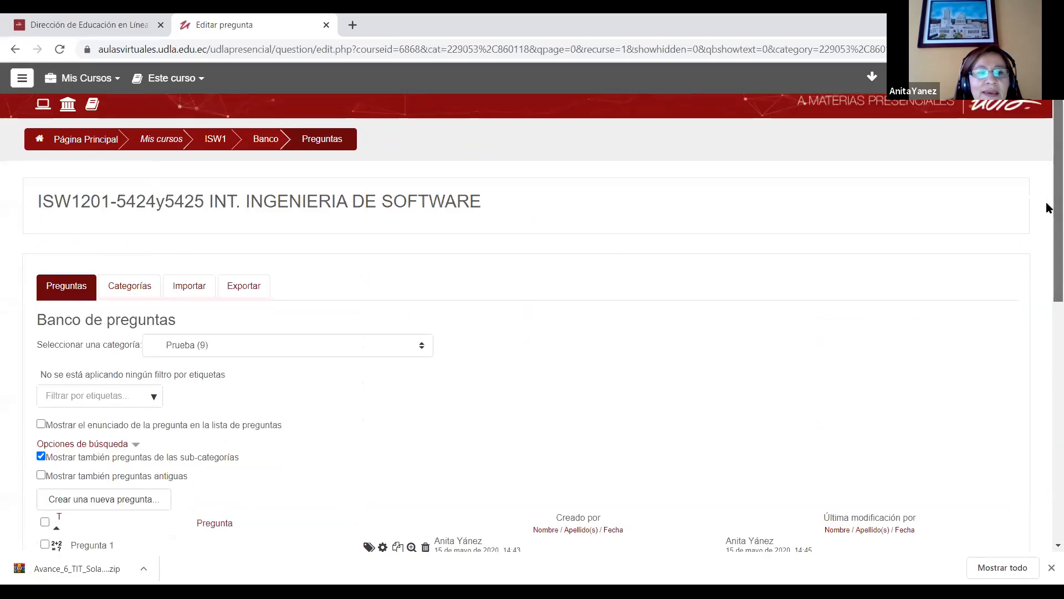
scroll(1046, 273, "down", 4)
scroll(526, 230, "up", 2)
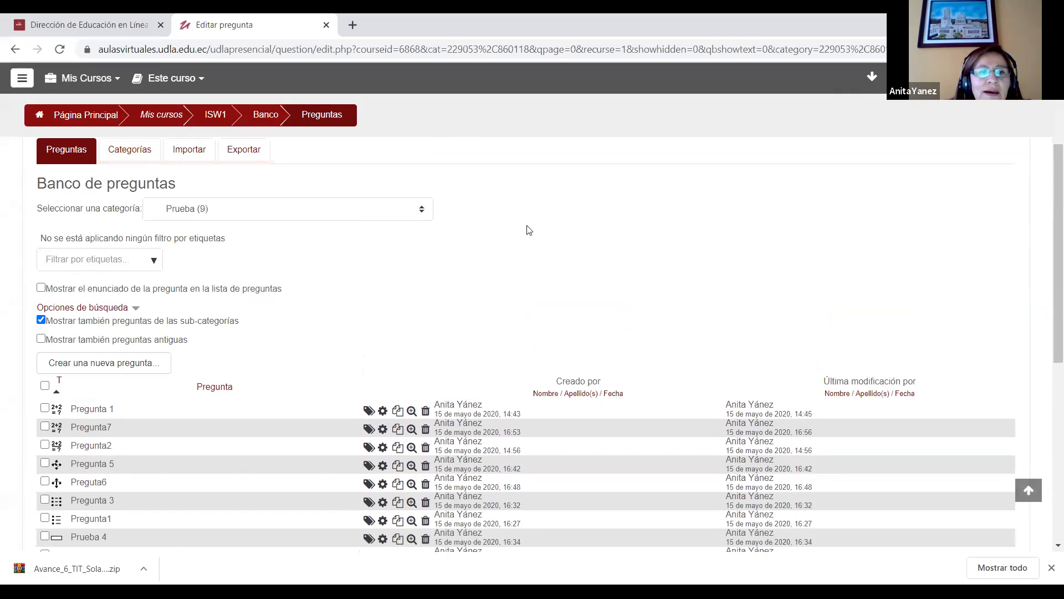
left_click(255, 209)
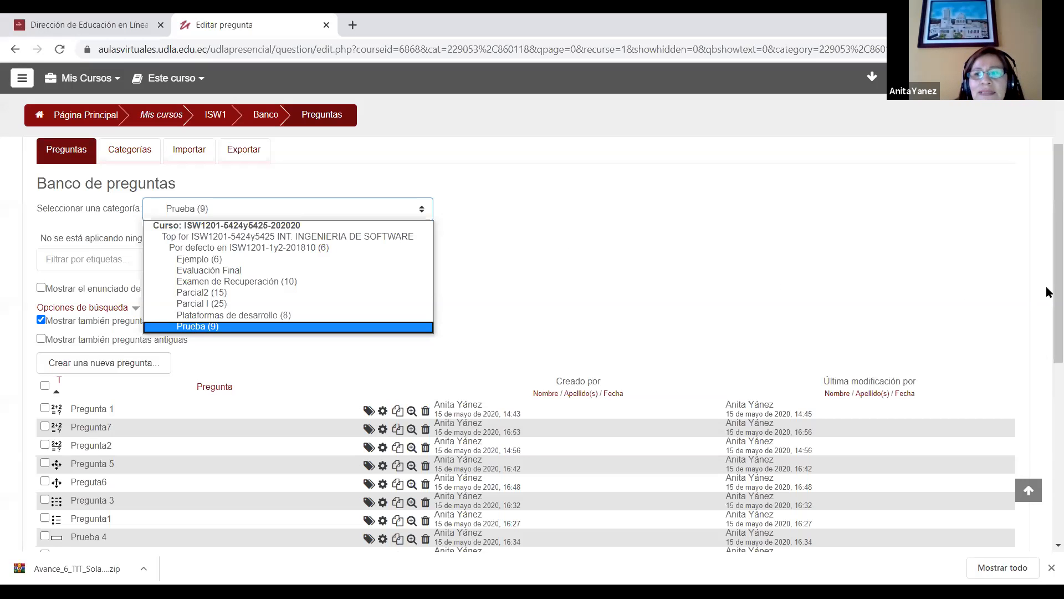
scroll(1046, 347, "down", 5)
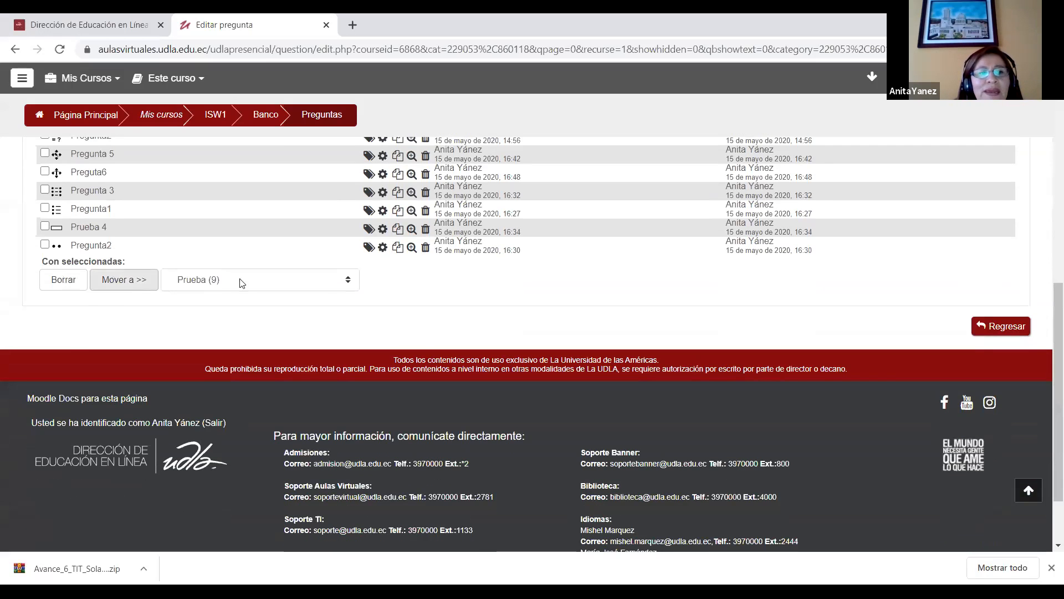
left_click(327, 280)
key("Up")
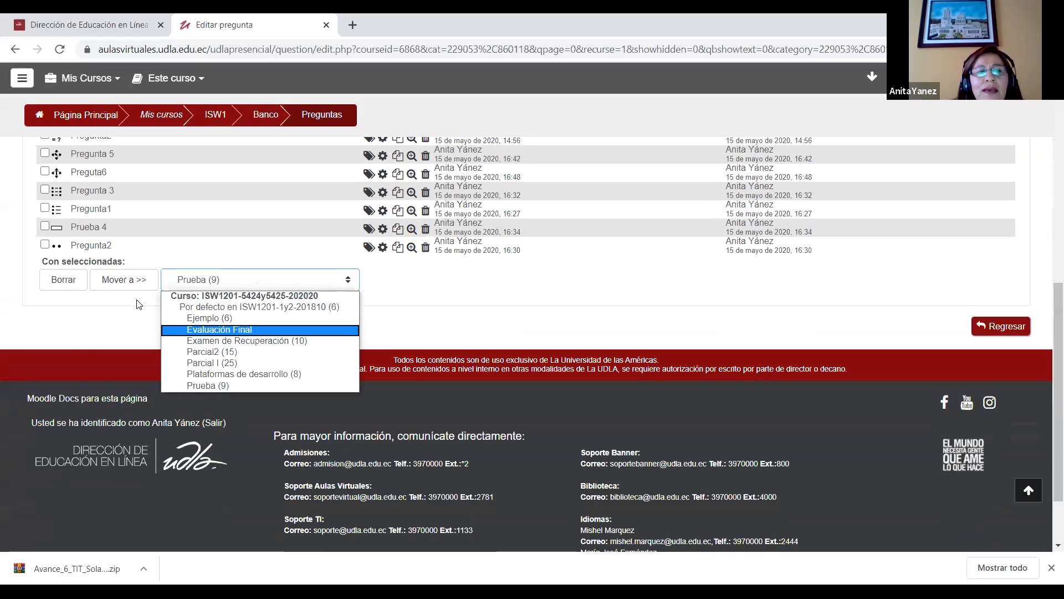
left_click(296, 288)
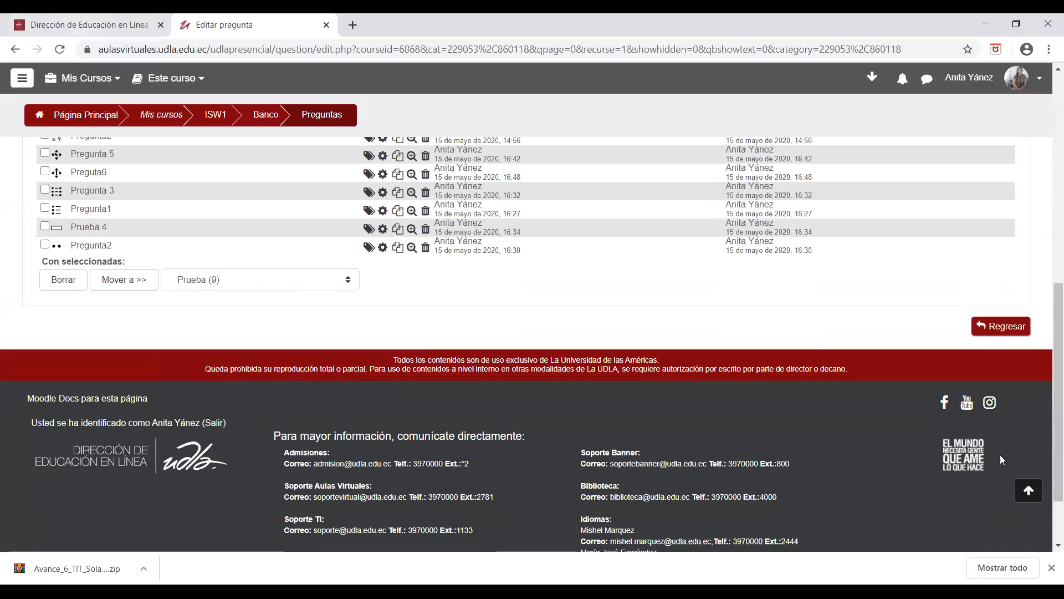
Step: Open the calculated question Pregunta 1 for editing, examine its answer formula and tolerance settings, and return to the question list
left_click_drag(1050, 410, 1047, 349)
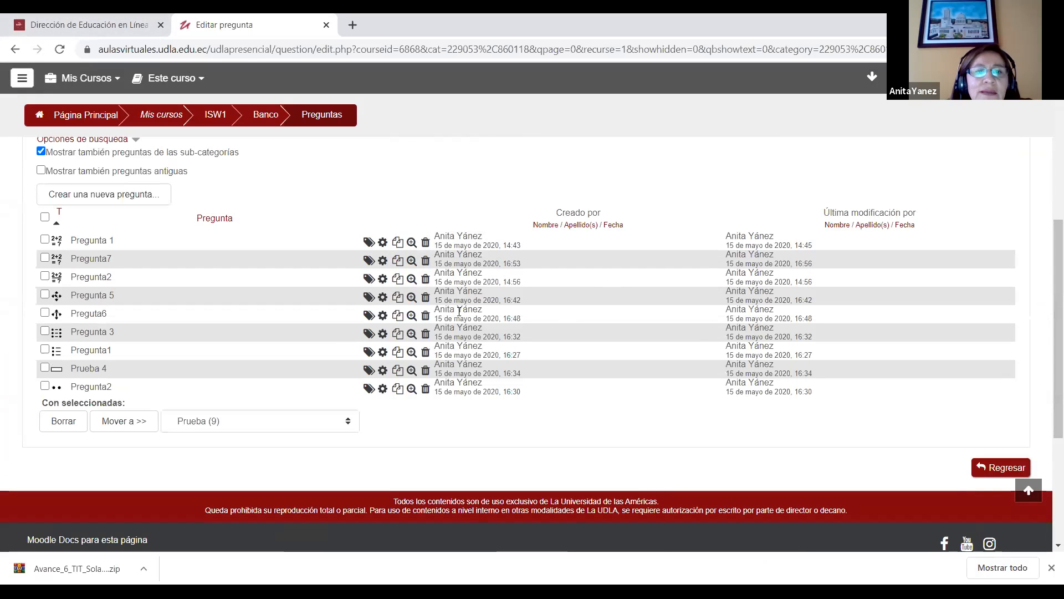
left_click(385, 243)
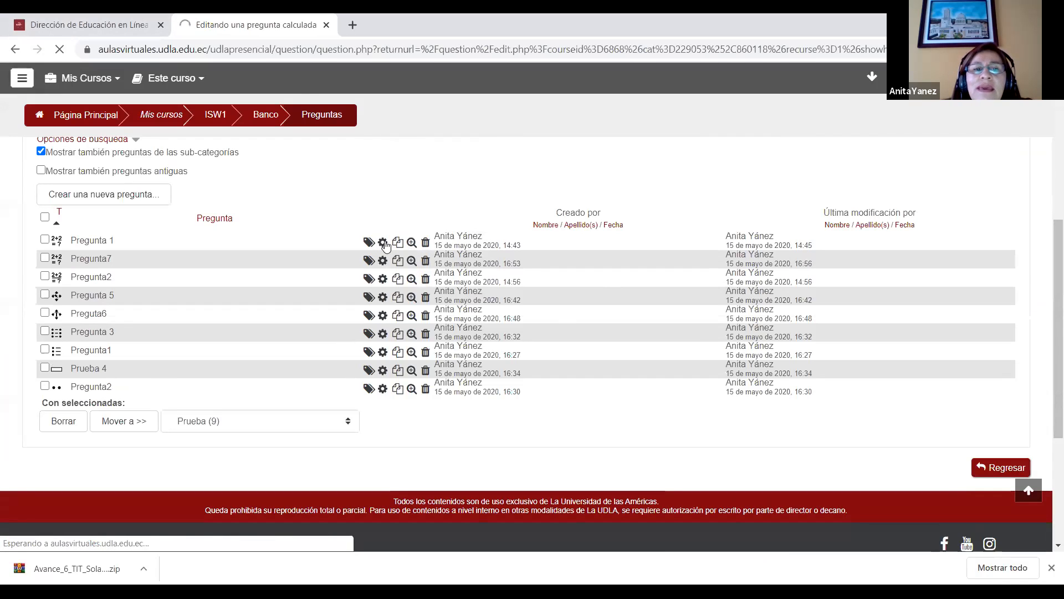
left_click_drag(1047, 142, 1046, 352)
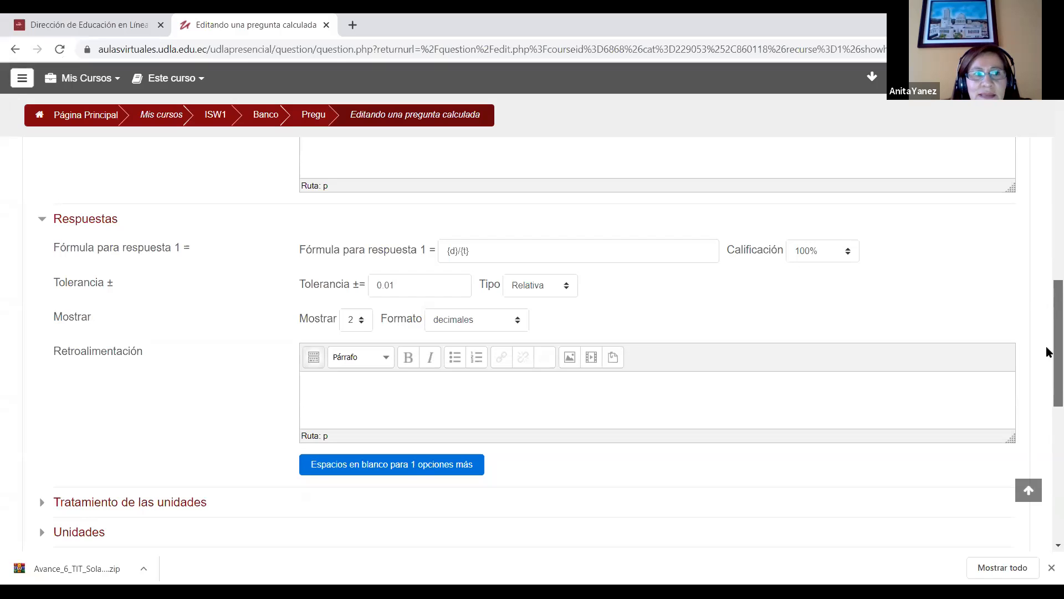
left_click(15, 50)
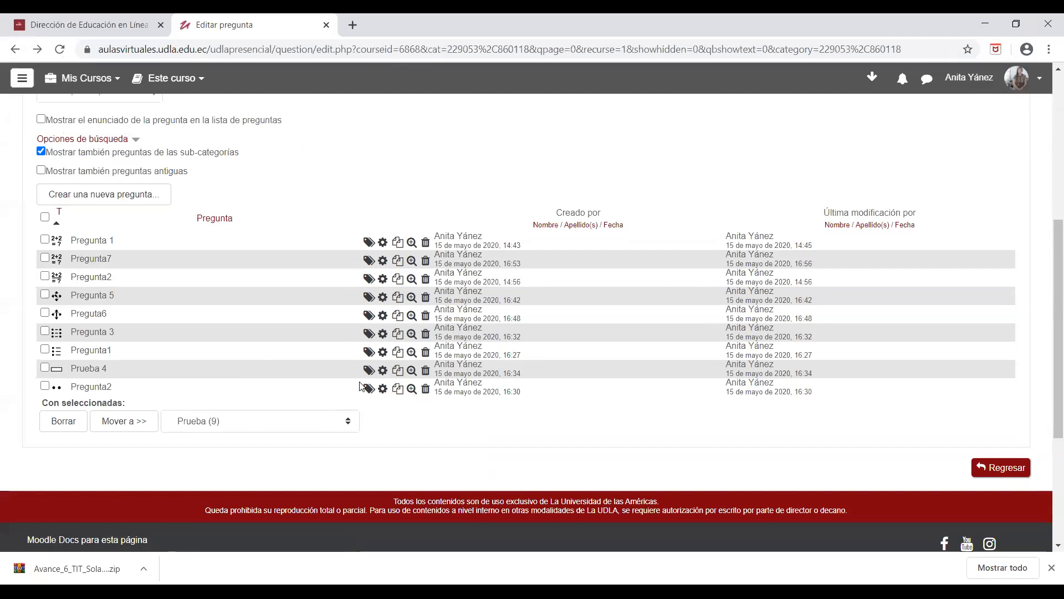
Step: Open the short-answer question Prueba 4 for editing and expand the full set of formatting tools for its statement
left_click(382, 370)
scroll(1047, 233, "down", 4)
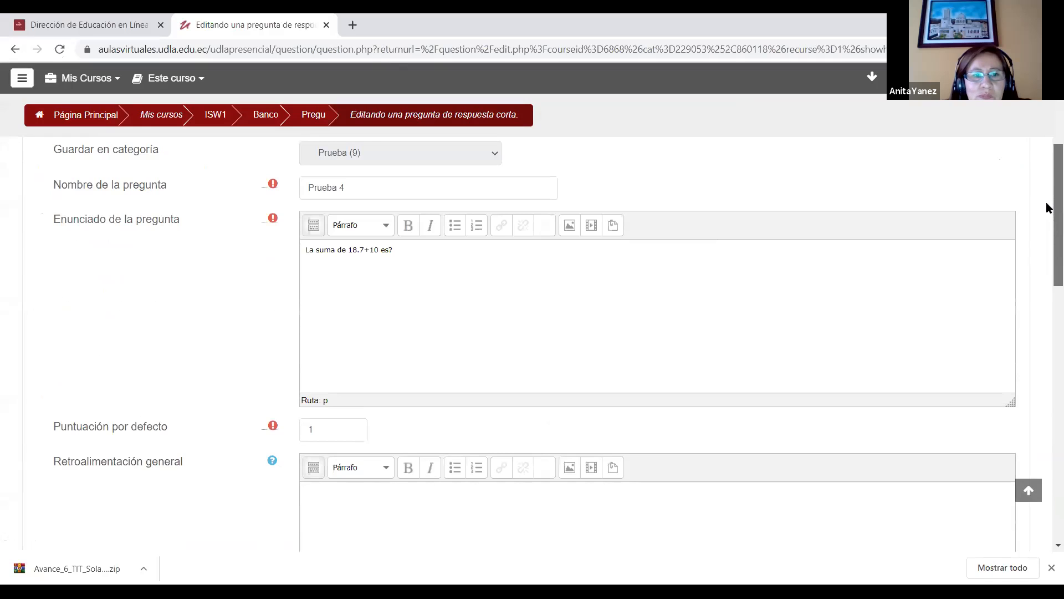
left_click_drag(1047, 204, 1047, 194)
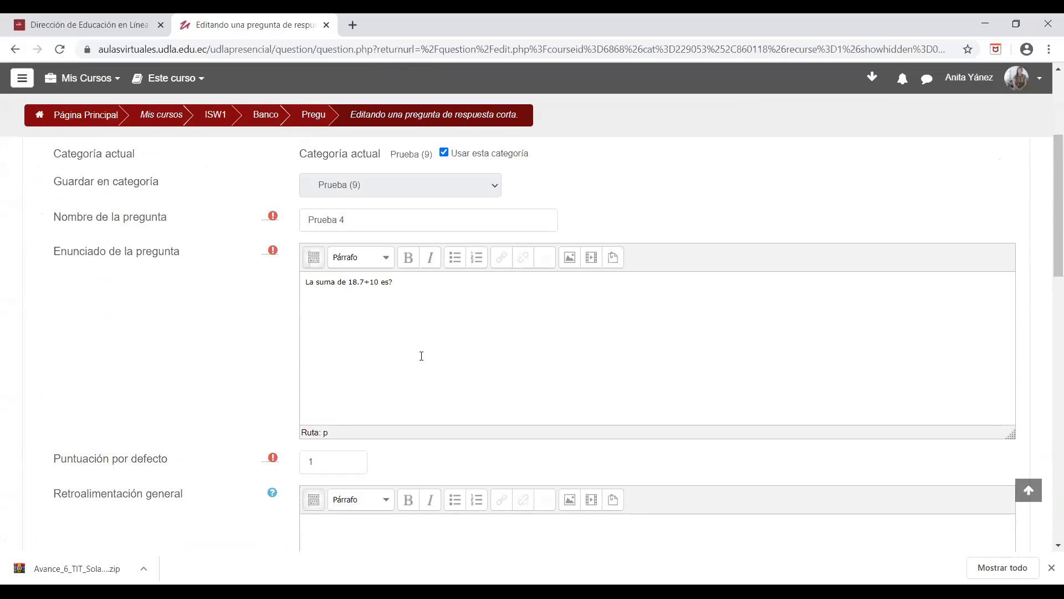
left_click(429, 286)
left_click(314, 259)
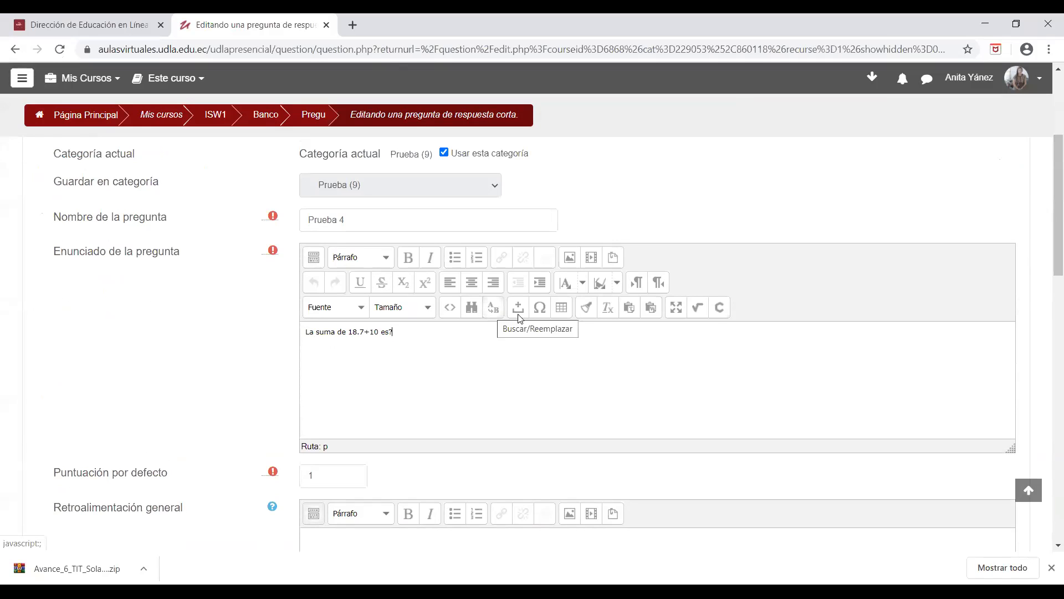
Step: Insert a MathType fraction with {b} over {c} at the end of the Prueba 4 question statement
left_click(699, 313)
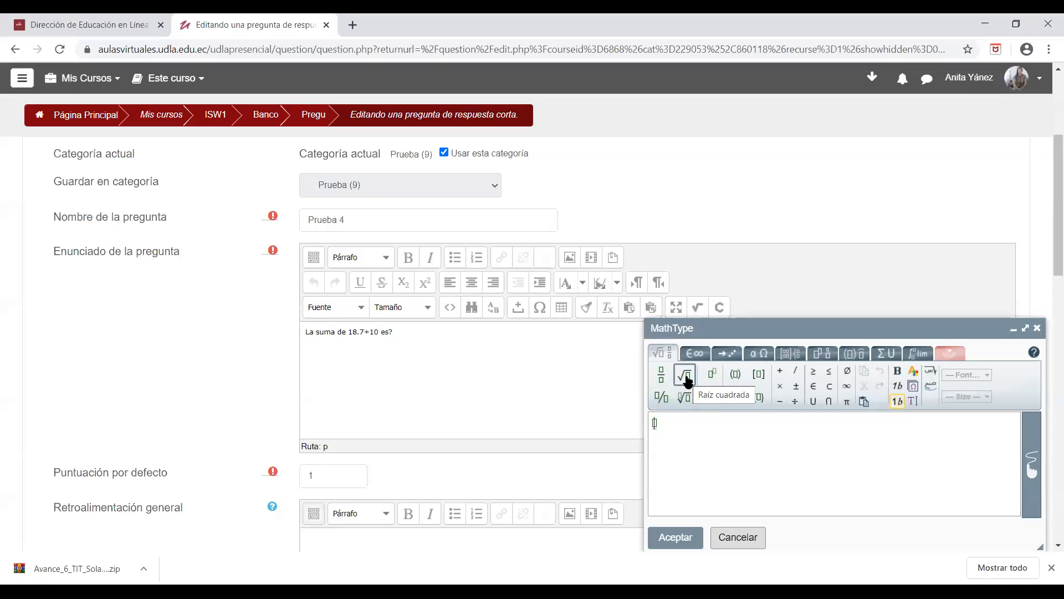
left_click(661, 374)
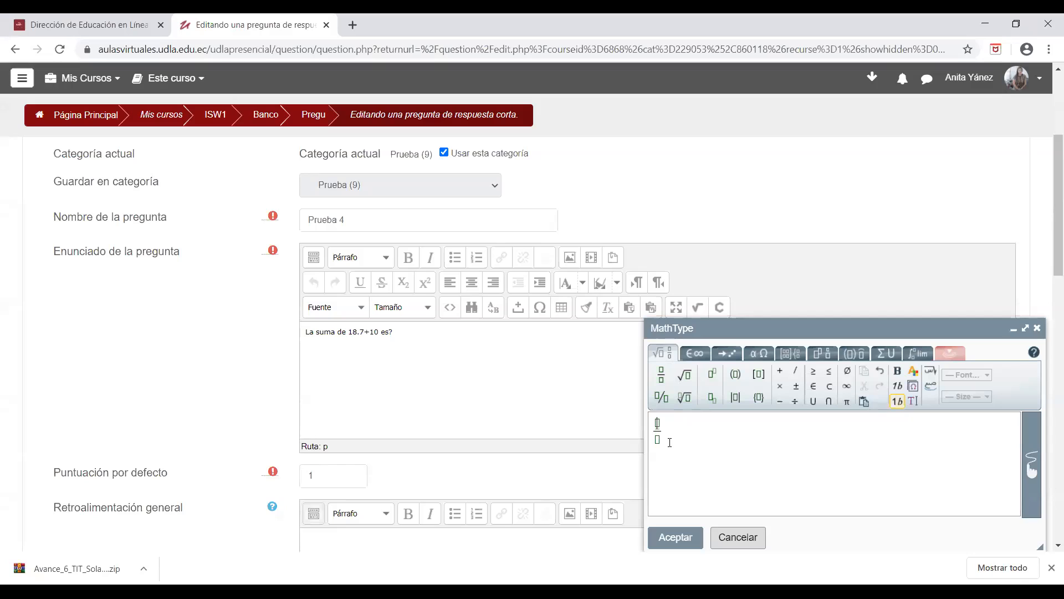
type("1")
type("b}")
left_click(663, 439)
type("{c}")
left_click(676, 538)
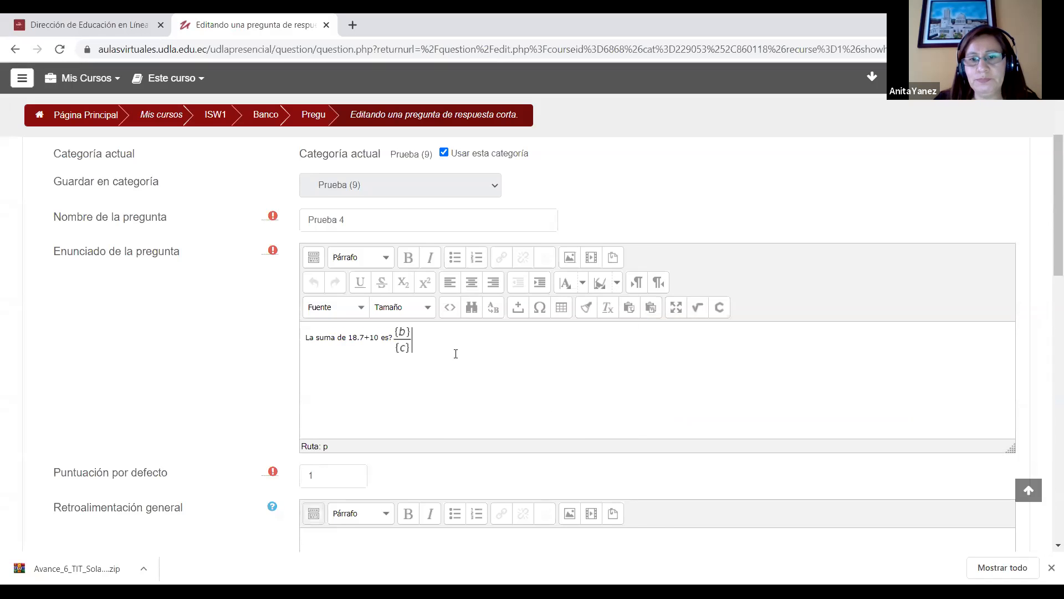
Step: Look over the answer settings of Prueba 4 and leave for the course page, discarding the unsaved changes
left_click_drag(1048, 238, 1046, 360)
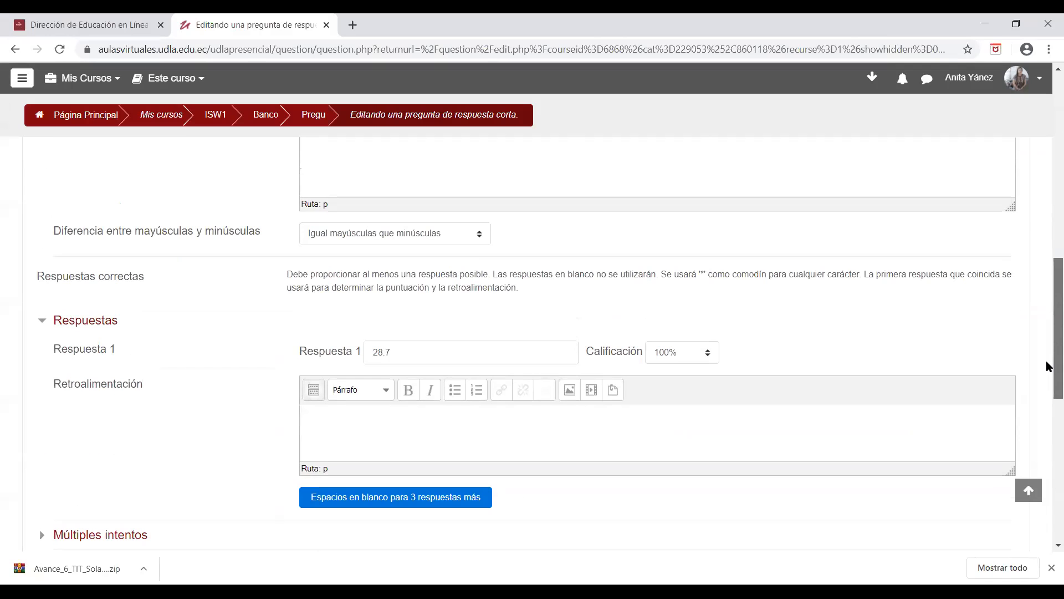
left_click_drag(1046, 360, 1048, 202)
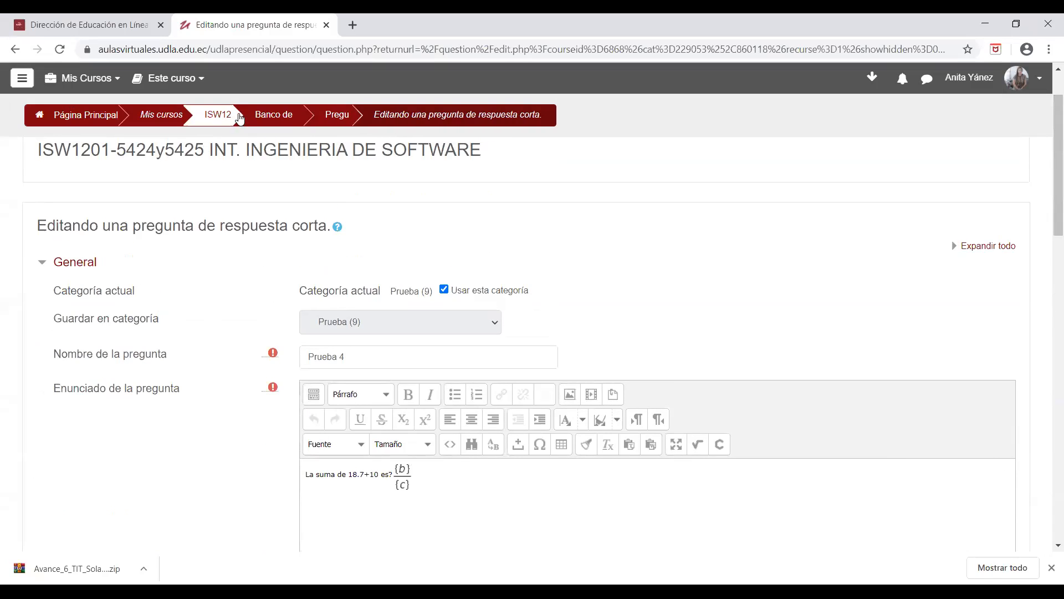
left_click(228, 118)
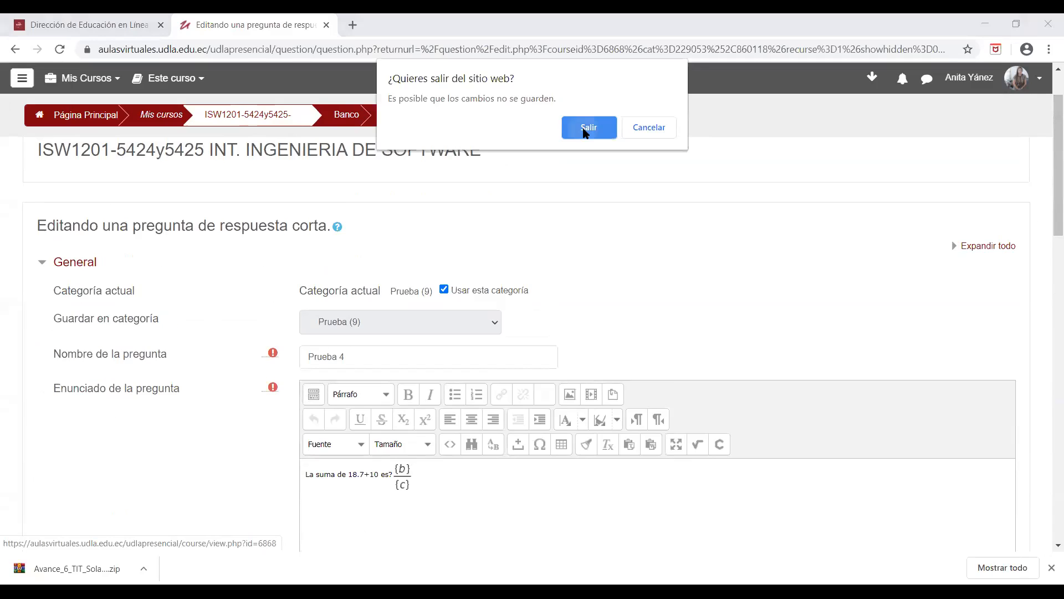
left_click(588, 128)
Step: Open the hidden quiz Prueba from the PROGRESO 2 section of the course page
scroll(1048, 347, "down", 10)
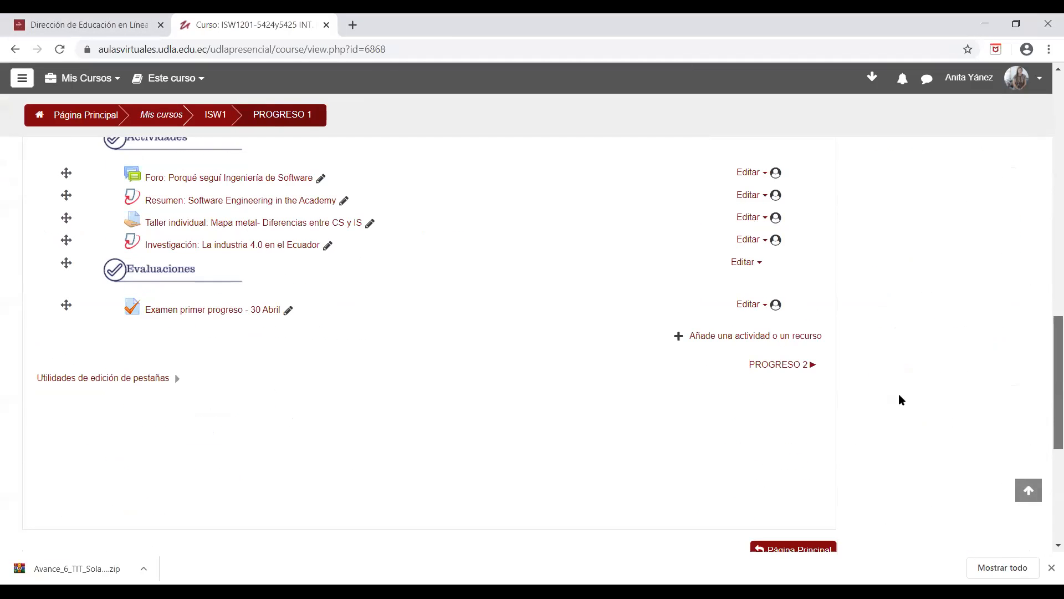
scroll(1047, 352, "up", 9)
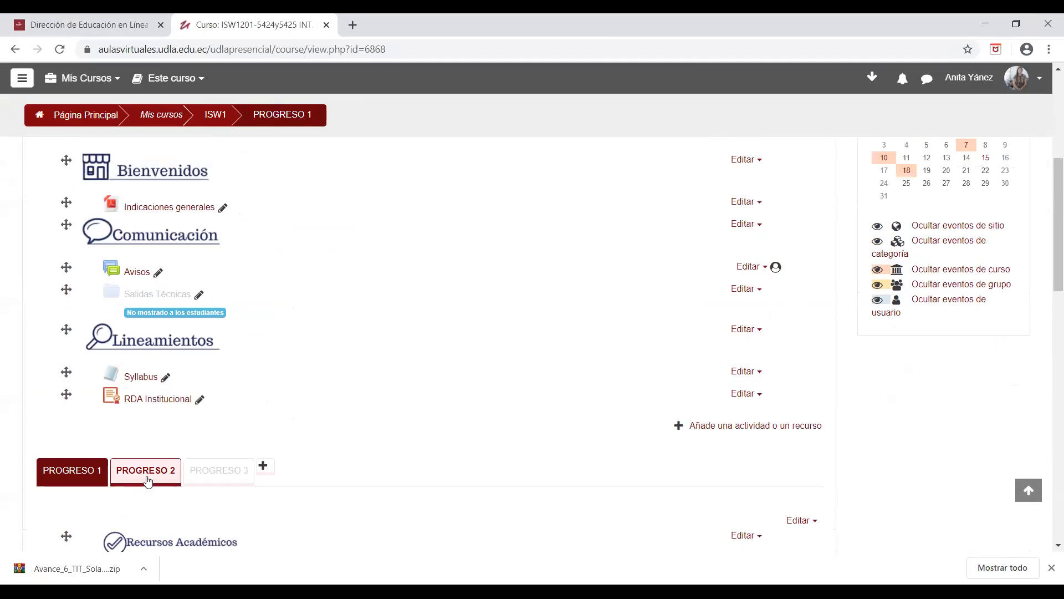
left_click(148, 481)
scroll(1045, 438, "down", 15)
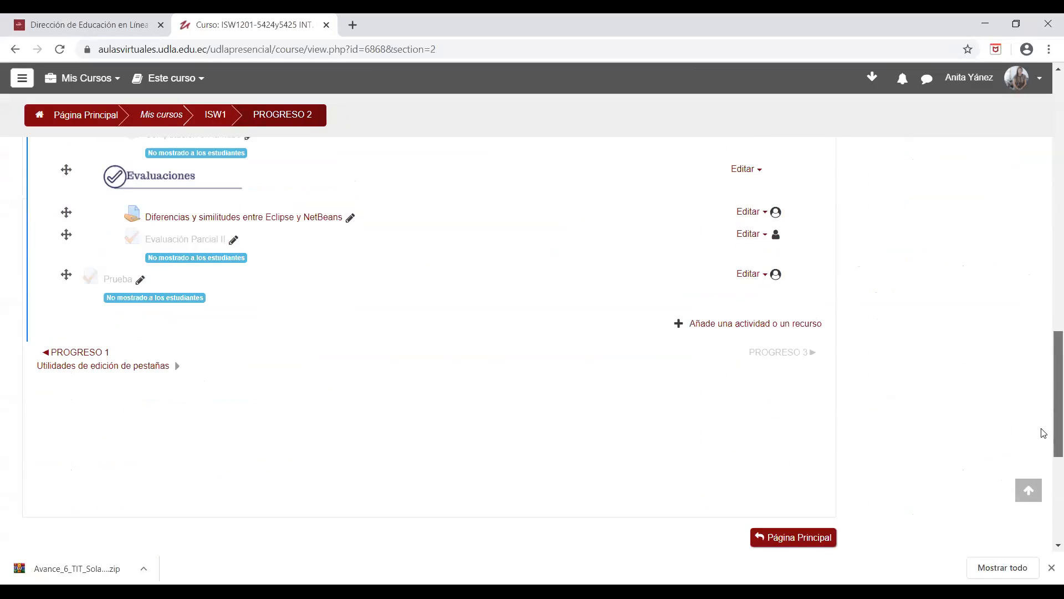
left_click(103, 279)
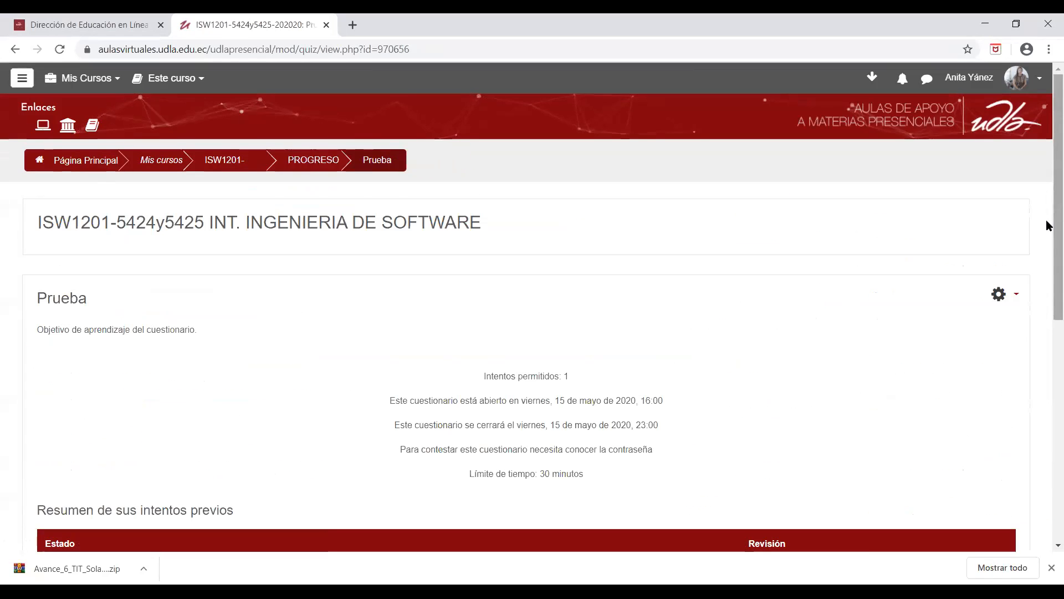
Step: Open the question editing page of the Prueba quiz and look over its list of questions
left_click(1017, 296)
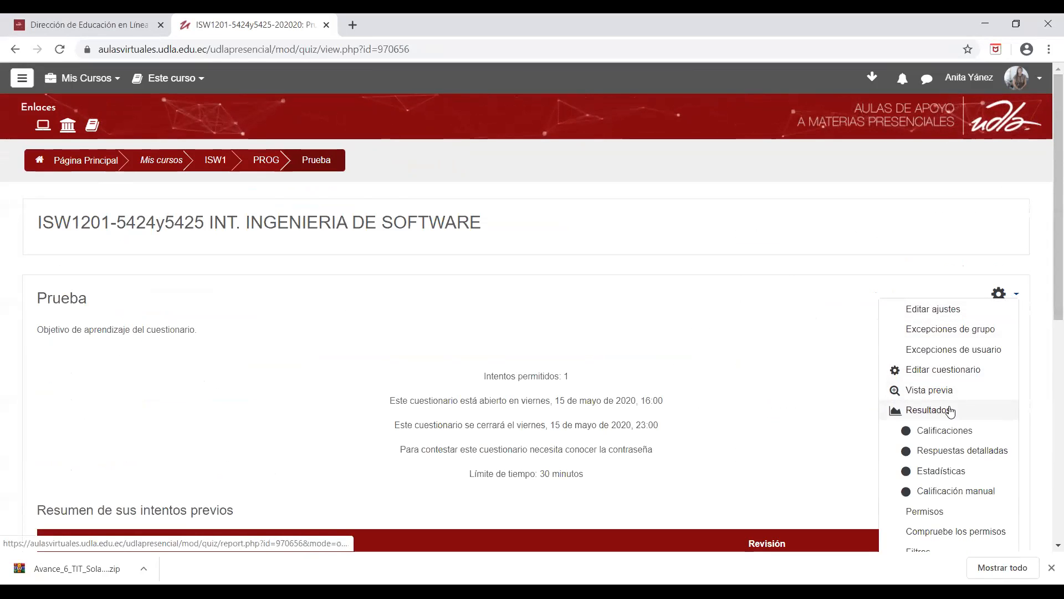
left_click(948, 370)
scroll(1047, 189, "down", 1)
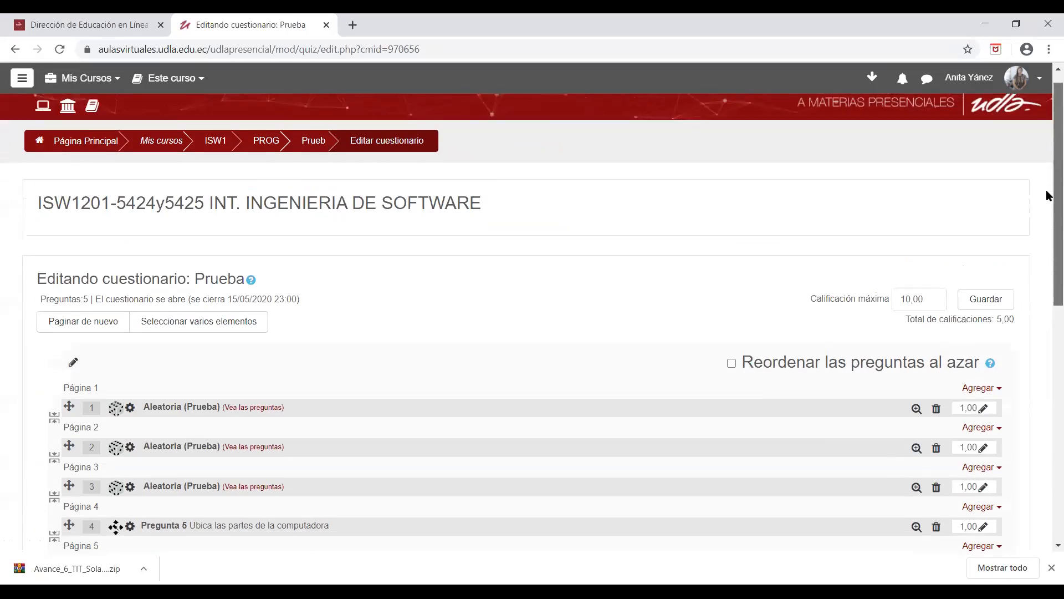
scroll(1047, 211, "down", 3)
scroll(1048, 222, "up", 1)
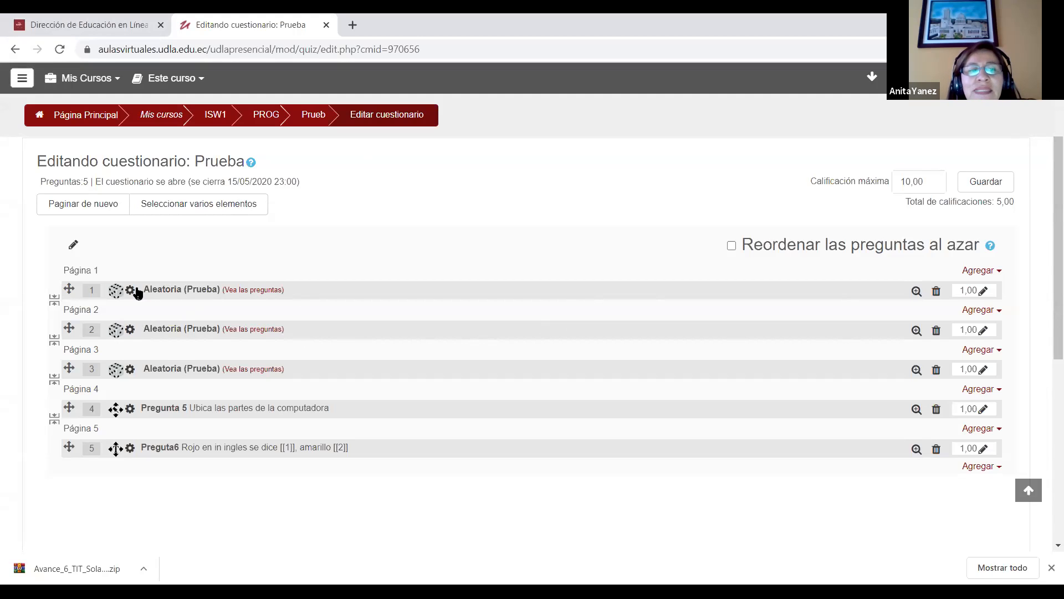
Step: Add 3 random questions from the category Ejemplo to page 1 of the Prueba quiz
left_click(997, 275)
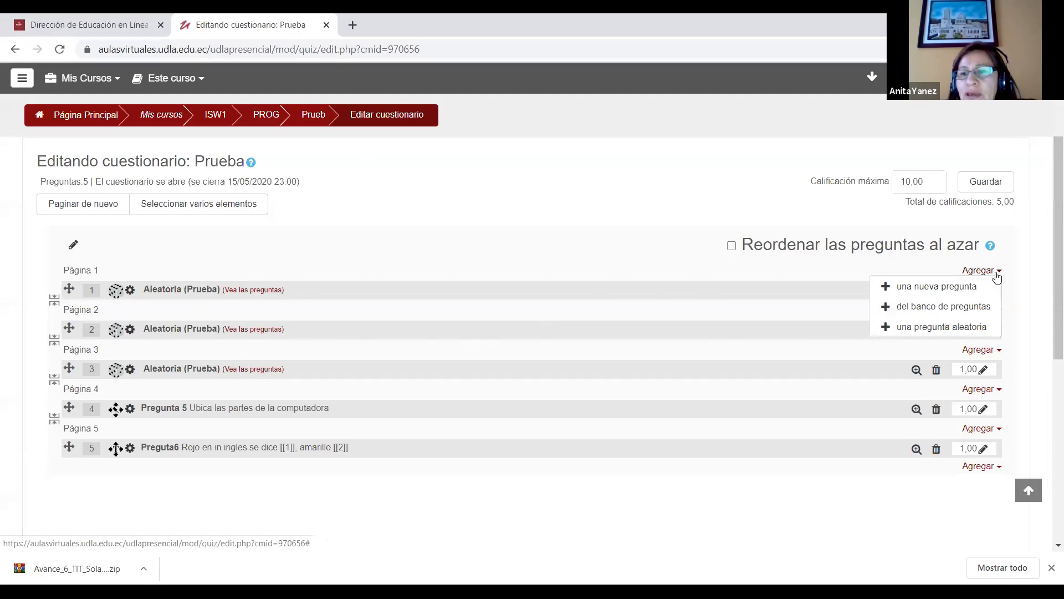
left_click(957, 328)
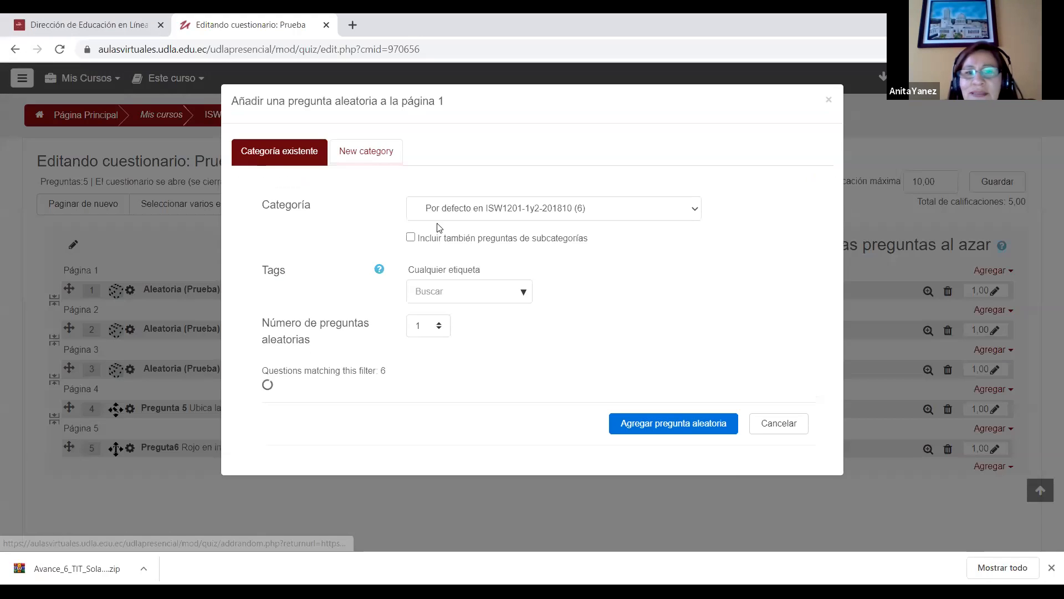
left_click(544, 210)
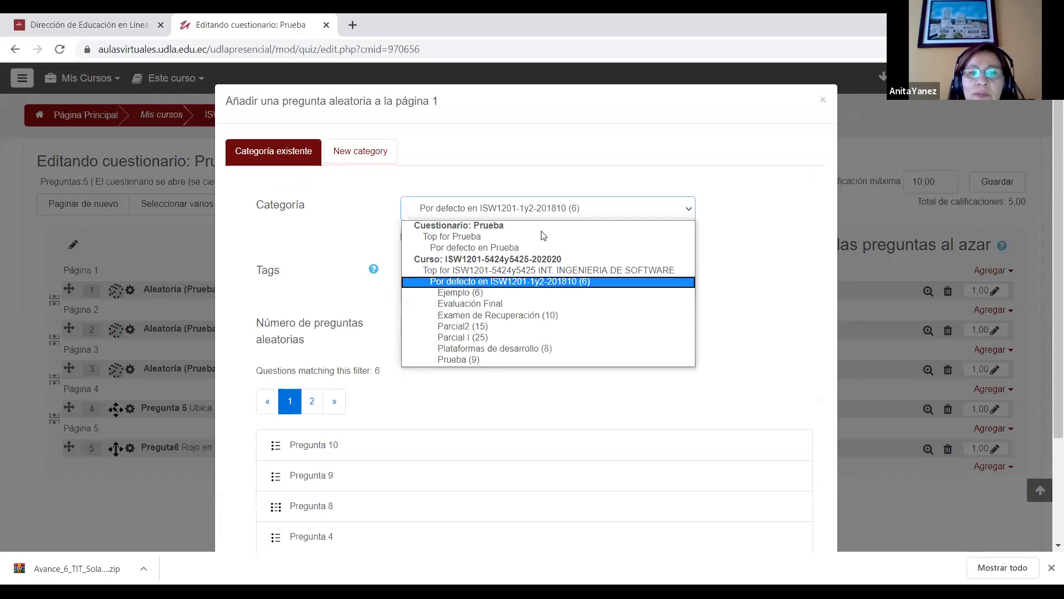
left_click(470, 293)
left_click(426, 325)
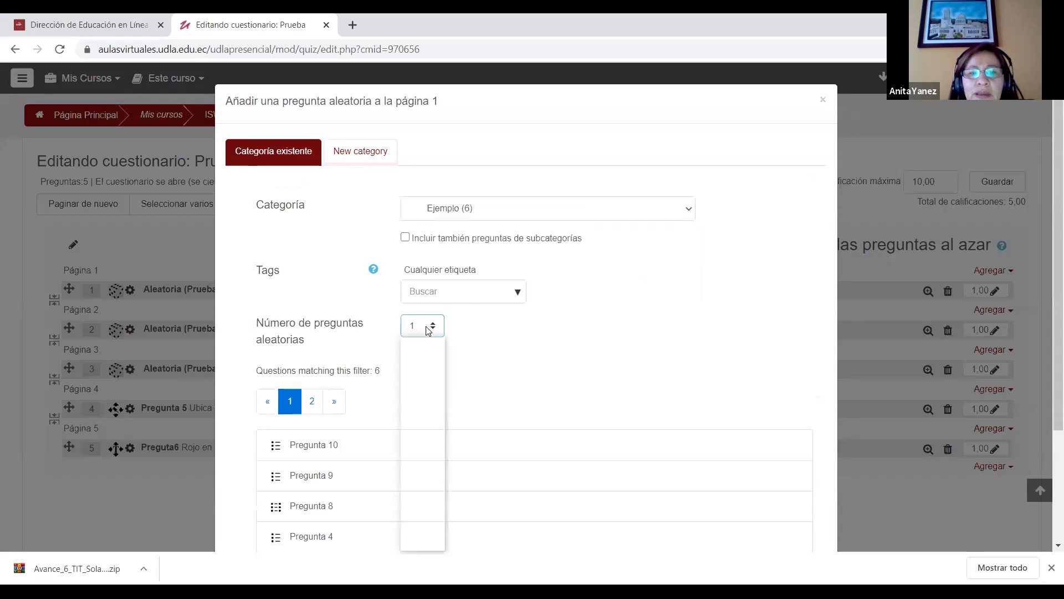
left_click(427, 365)
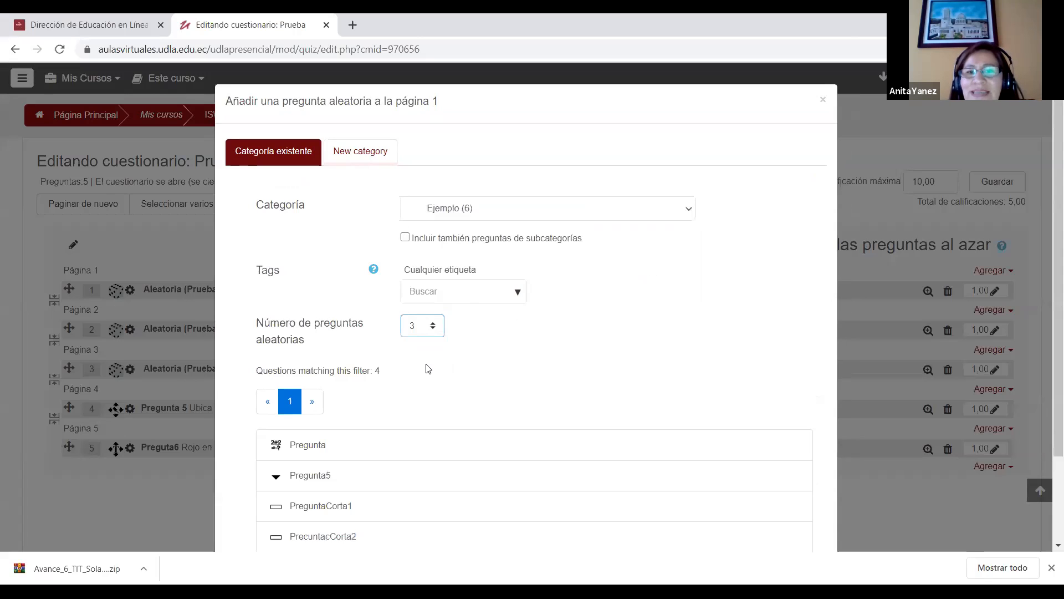
scroll(1049, 272, "down", 2)
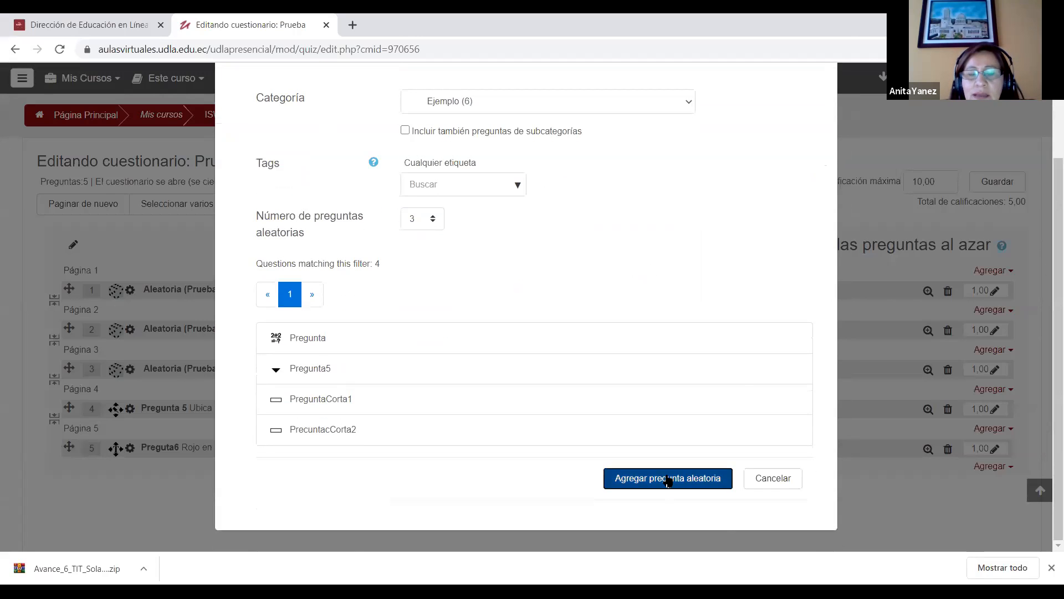
left_click(668, 480)
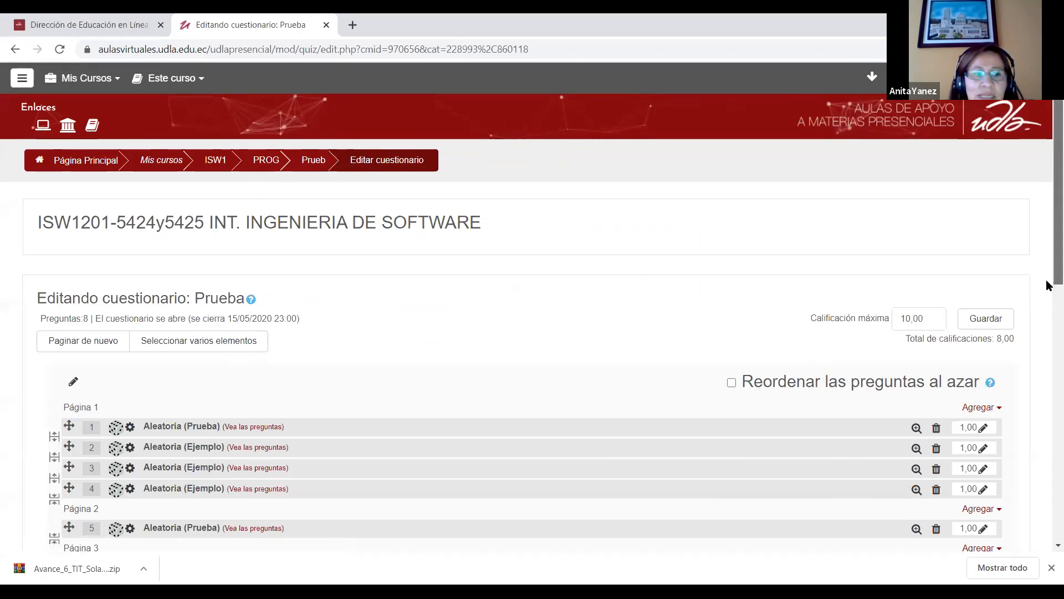
scroll(1047, 284, "down", 4)
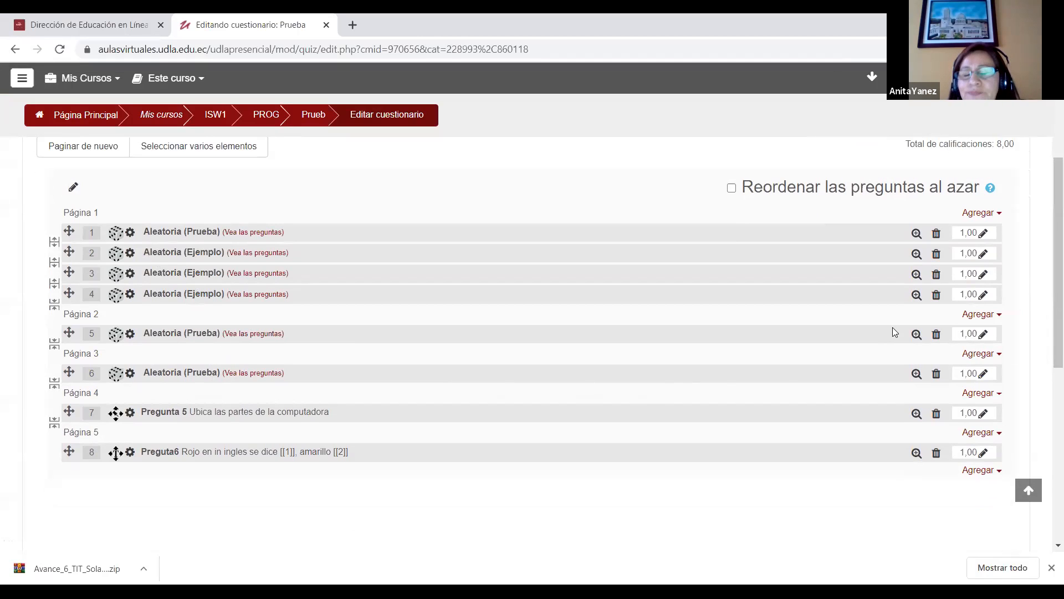
Step: Look over the question types offered for a new question on page 1 and close the selection without adding one
left_click(991, 214)
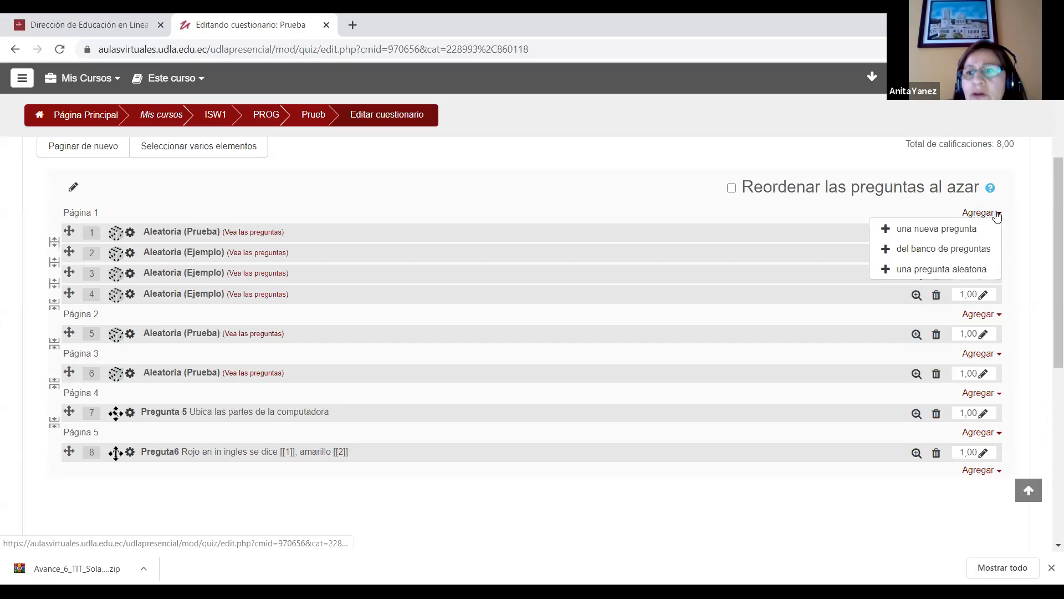
left_click(974, 229)
left_click_drag(513, 199, 507, 136)
left_click(685, 530)
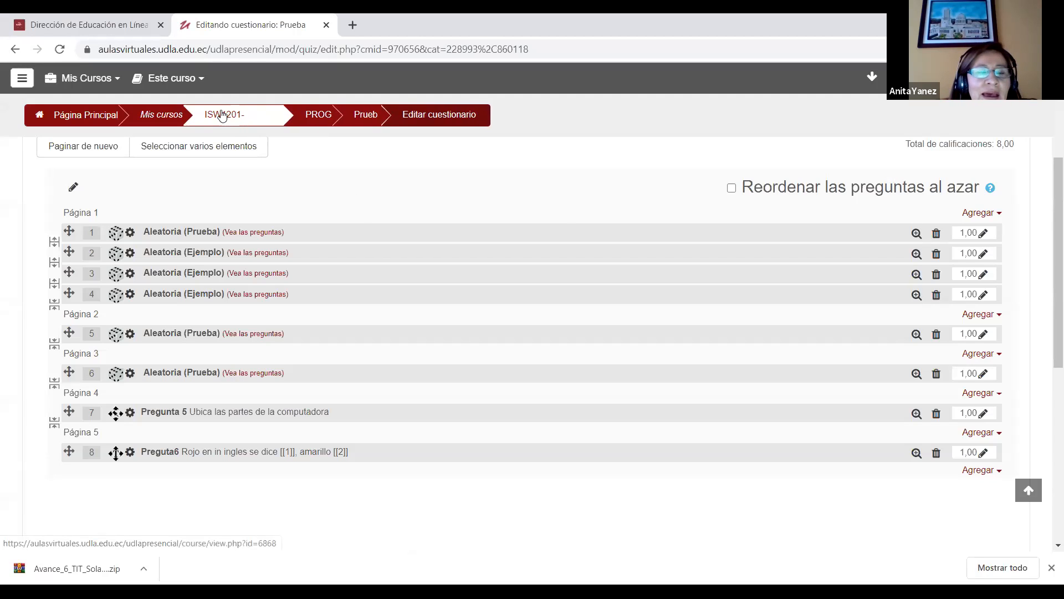
Step: Return to the course page and open the quiz Examen primer progreso - 30 Abril in the PROGRESO 1 section
left_click(261, 118)
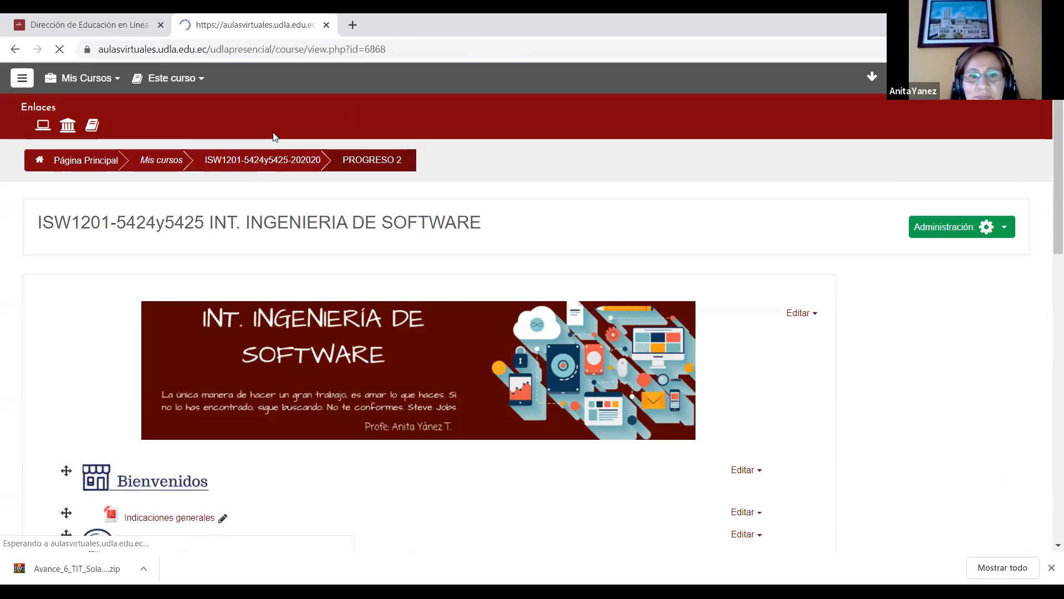
scroll(120, 310, "down", 11)
scroll(119, 311, "up", 4)
left_click(77, 318)
left_click_drag(1055, 161, 1048, 387)
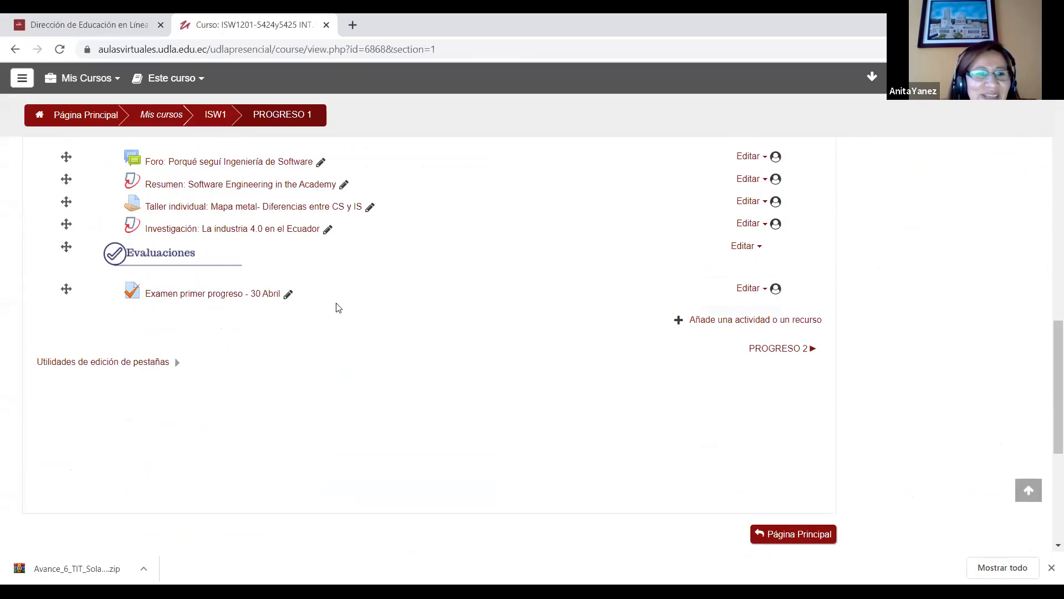
left_click(233, 296)
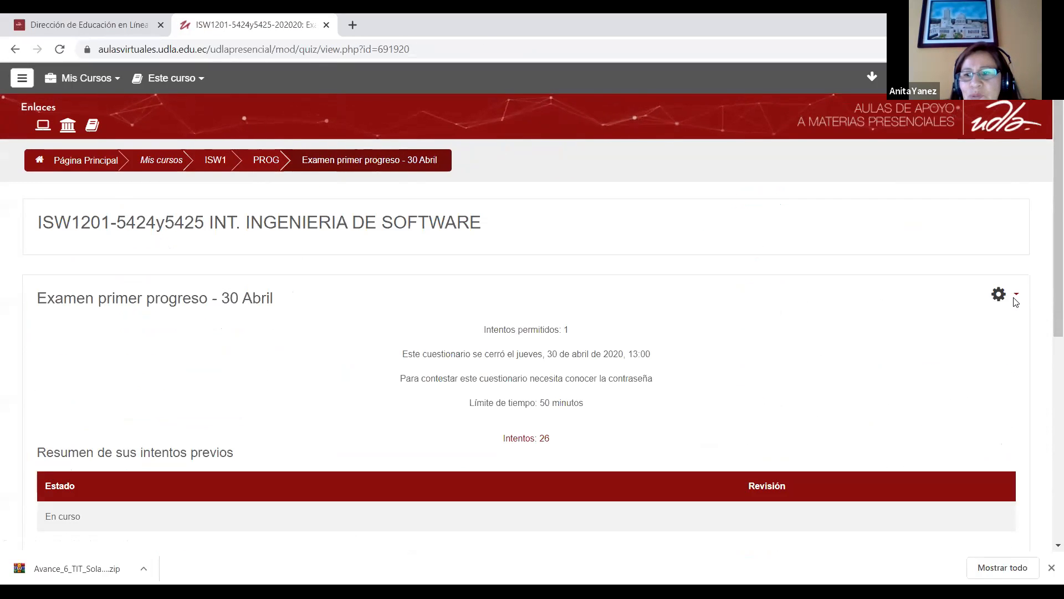
Step: Open the results of Examen primer progreso - 30 Abril and examine the report options and the students' grades table
left_click(1014, 295)
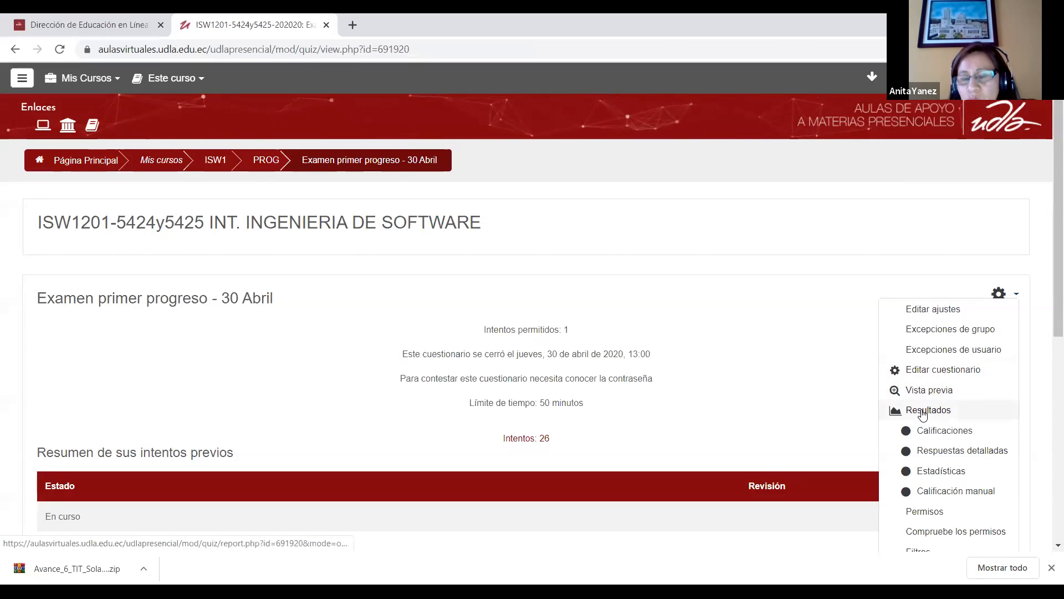
left_click(898, 410)
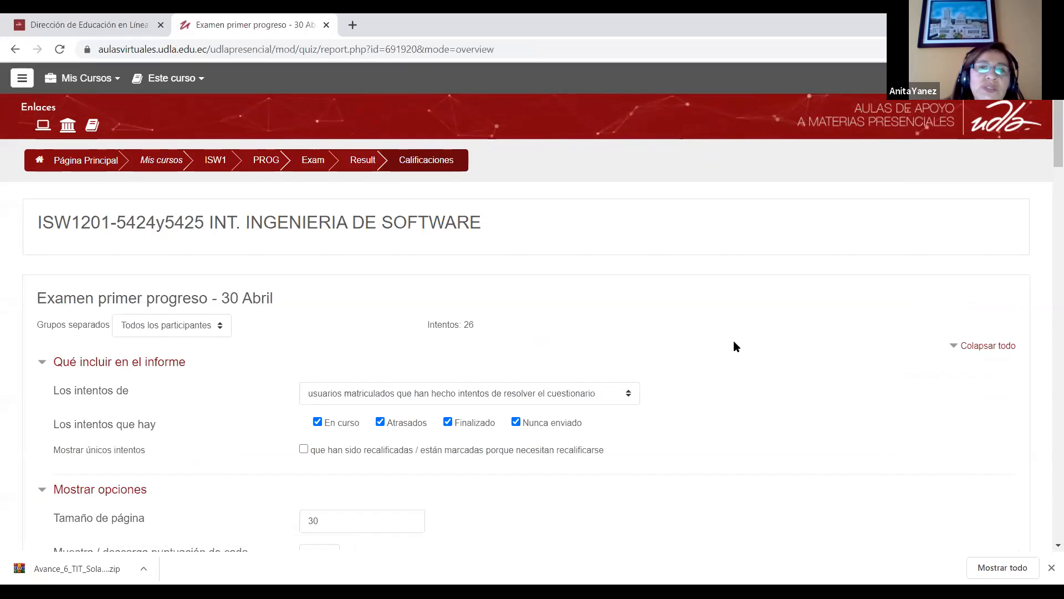
scroll(1047, 143, "down", 1)
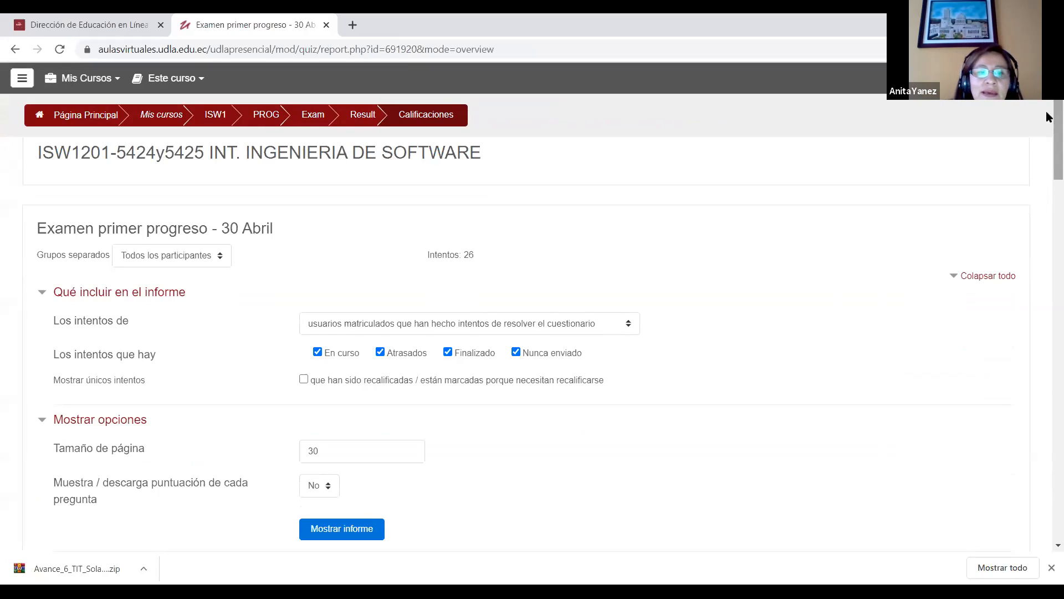
left_click_drag(1048, 130, 1048, 162)
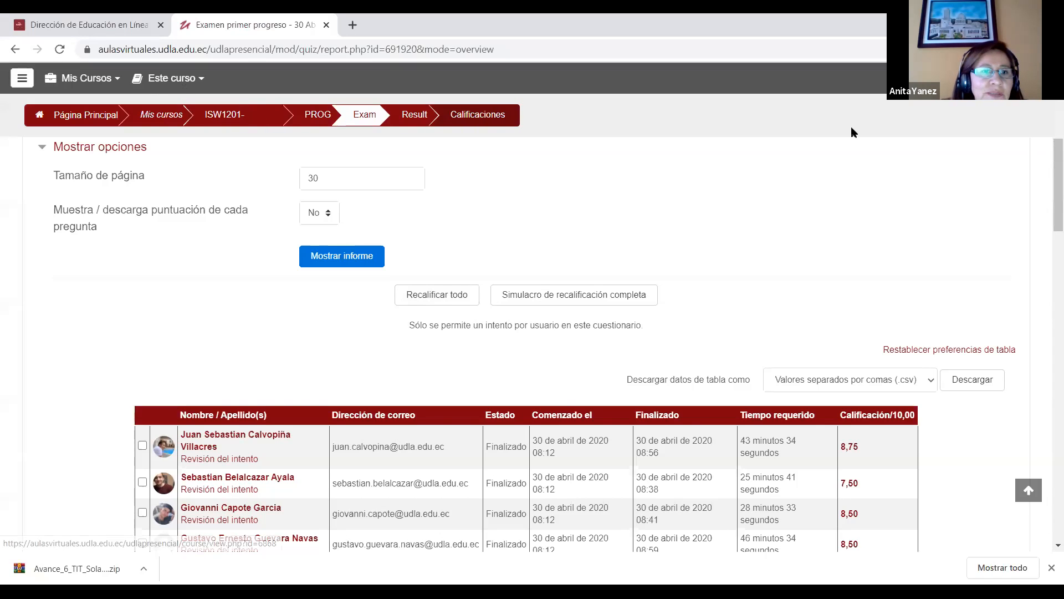
Step: Return to the course page and reopen the Prueba quiz under PROGRESO 2
scroll(853, 133, "up", 6)
left_click(218, 161)
left_click_drag(1055, 202, 1035, 188)
left_click(154, 434)
left_click_drag(1056, 151, 1048, 387)
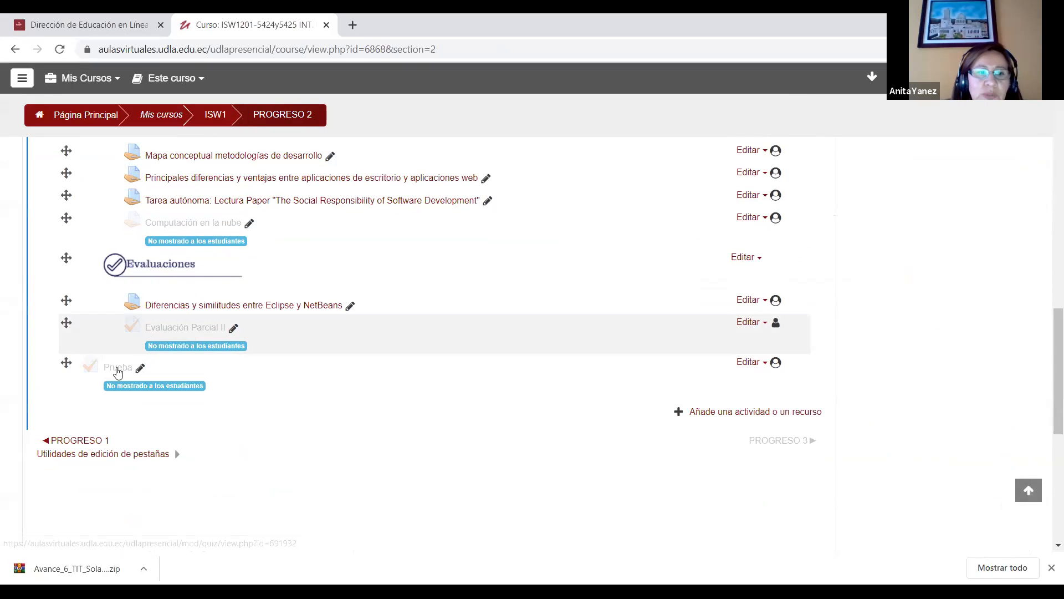
left_click(114, 368)
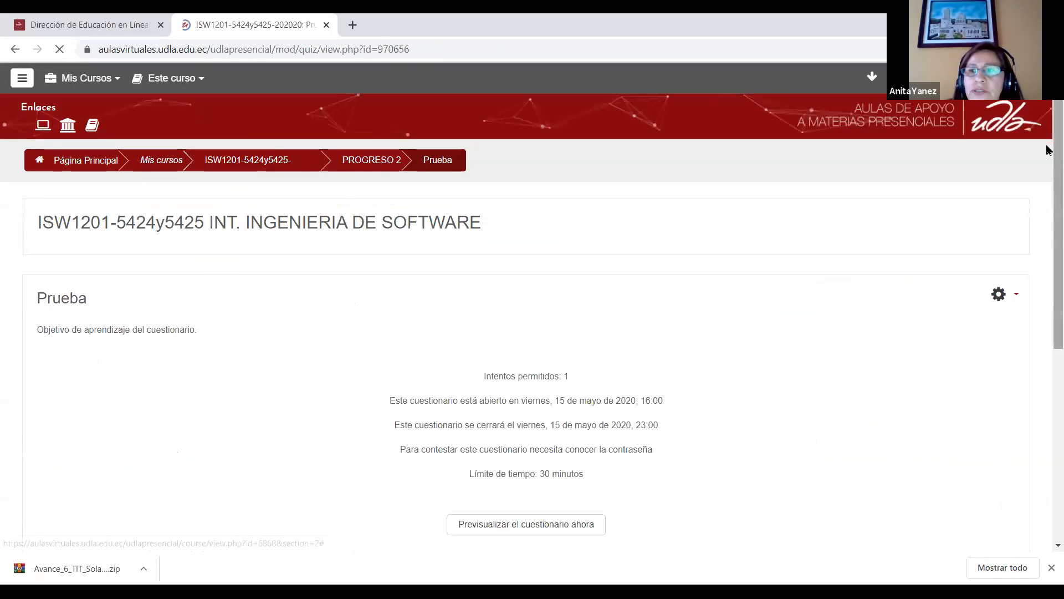
Step: Open the Prueba quiz's question editing page and delete the random question from category Prueba on page 1
left_click(1016, 295)
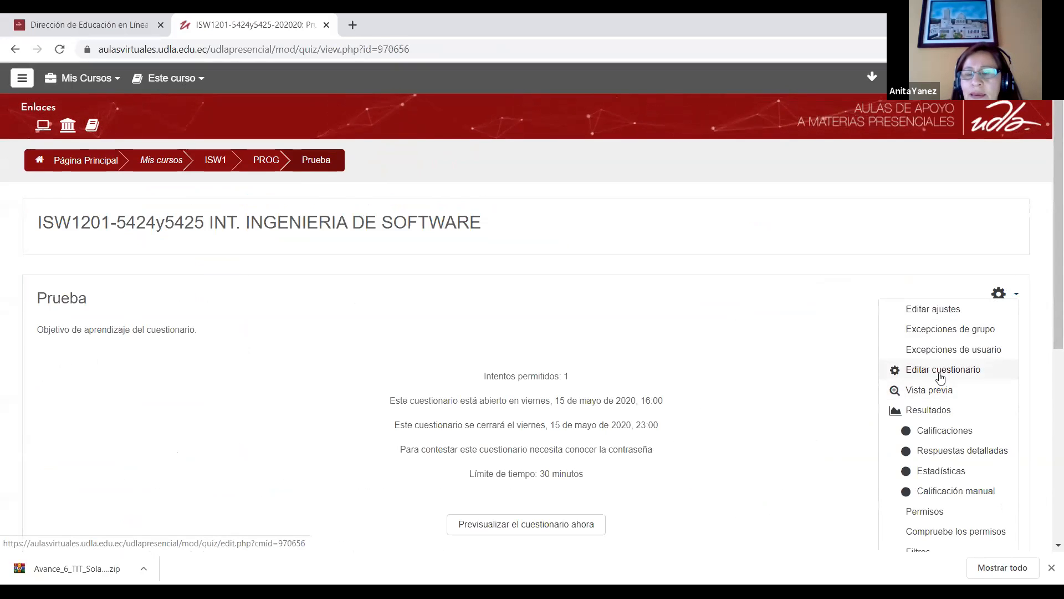
left_click(941, 377)
scroll(675, 349, "down", 3)
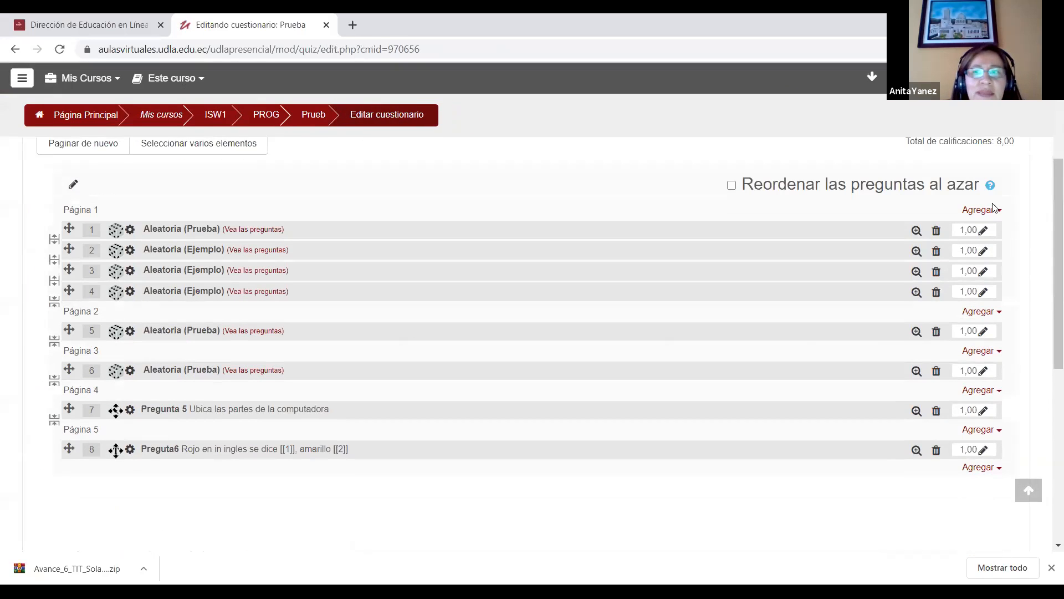
left_click(938, 232)
left_click(586, 369)
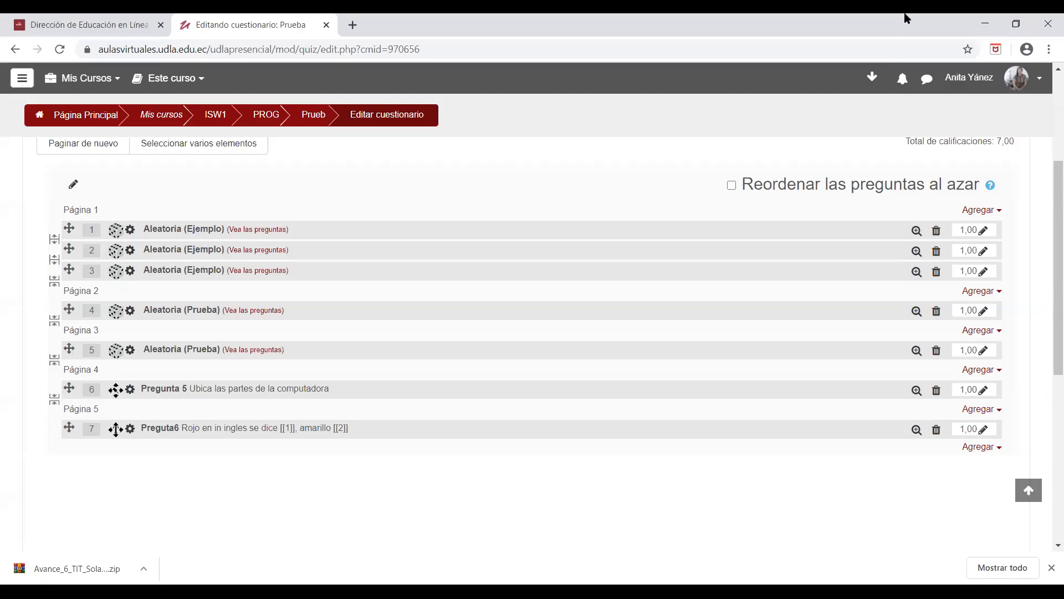
Step: Go back to the course, open the full course administration page and enter the question list of the question bank
scroll(1045, 181, "up", 1)
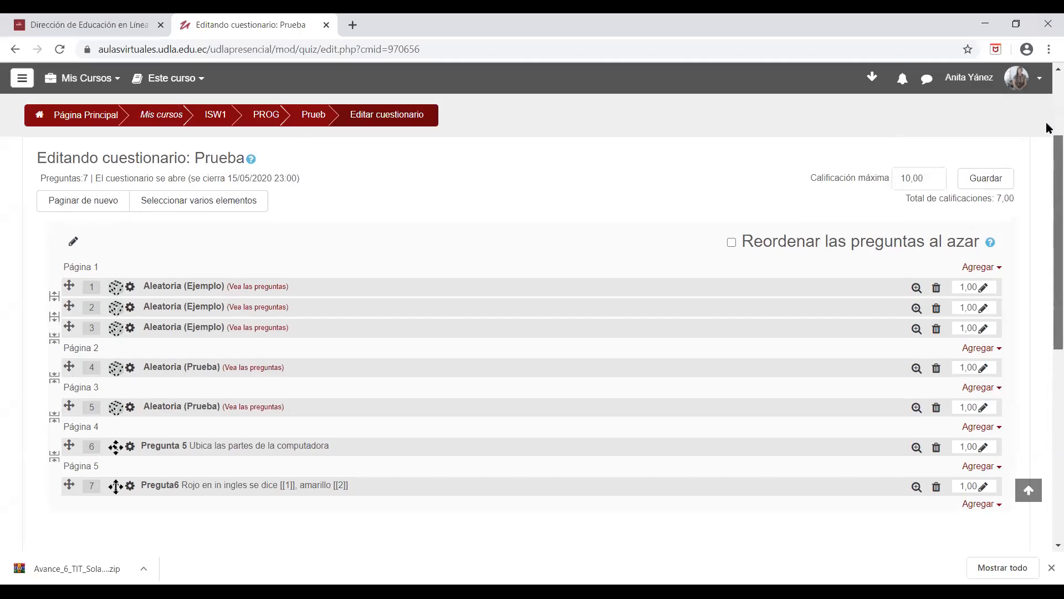
scroll(1047, 154, "up", 2)
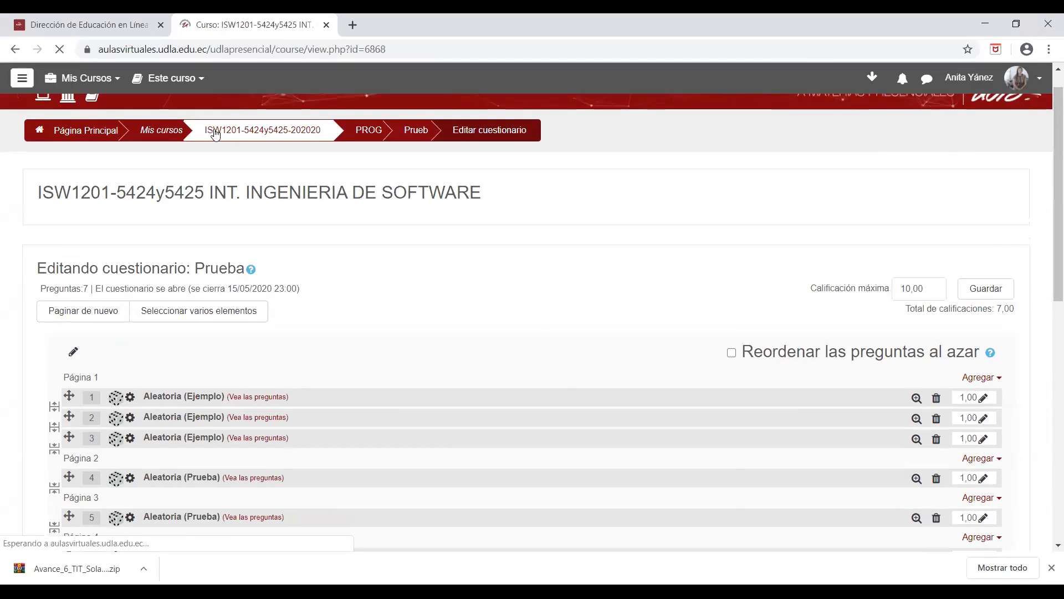
left_click(216, 132)
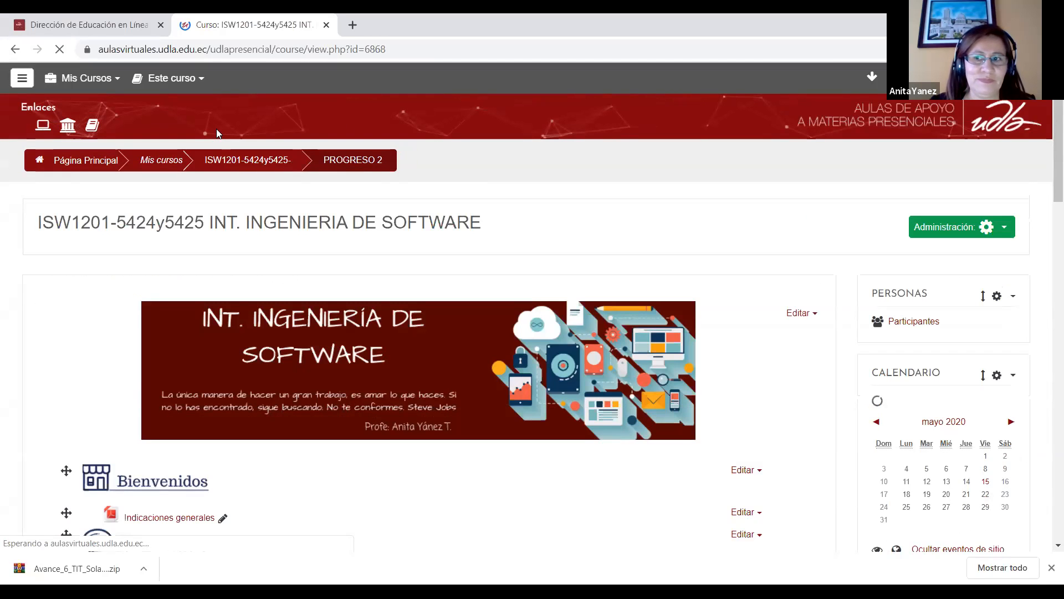
left_click(992, 227)
left_click(901, 343)
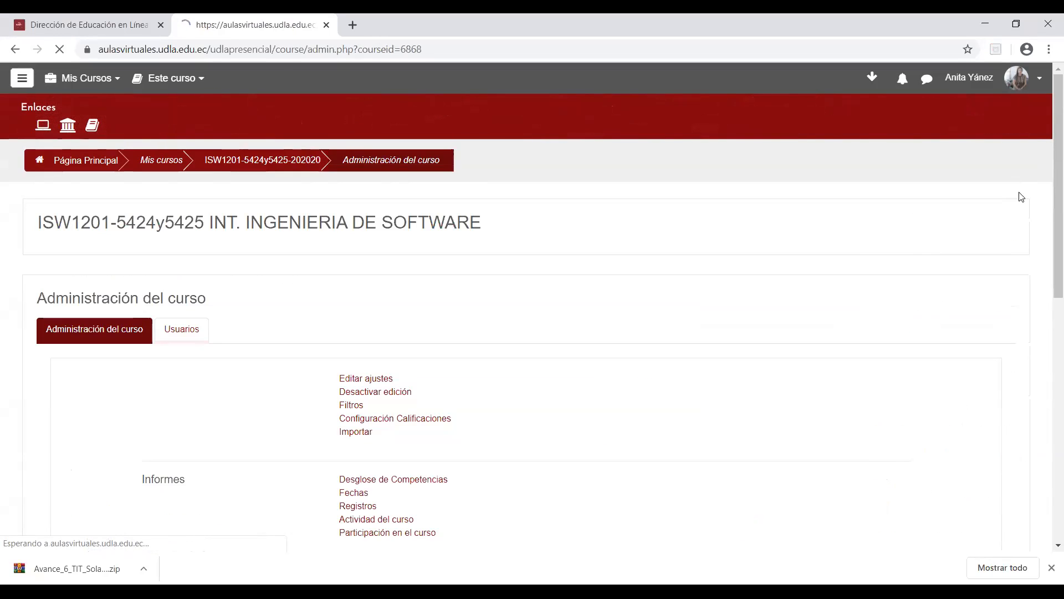
scroll(1047, 183, "down", 4)
scroll(1048, 274, "down", 1)
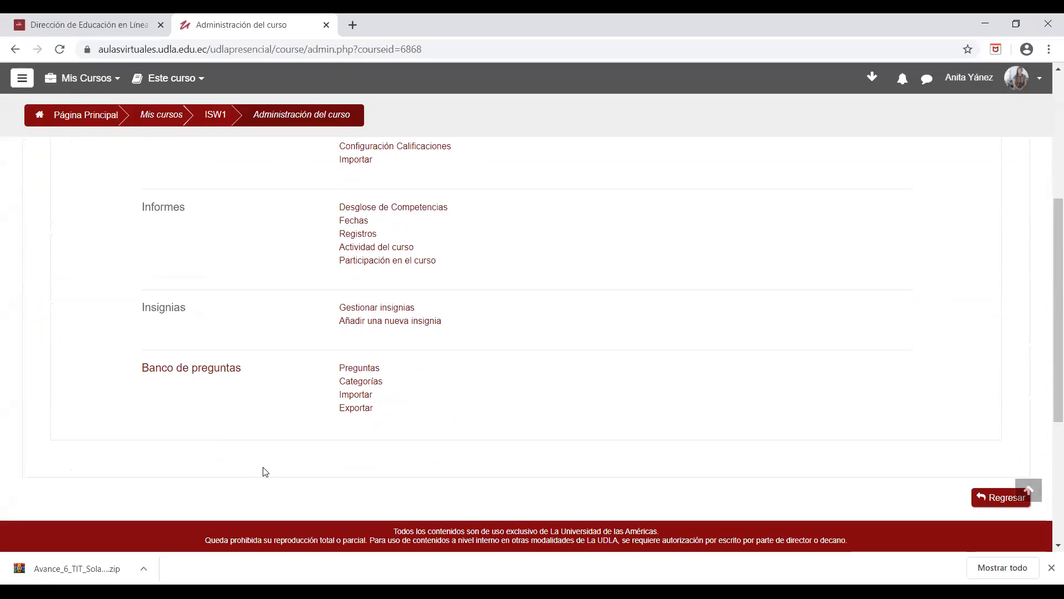
left_click(359, 367)
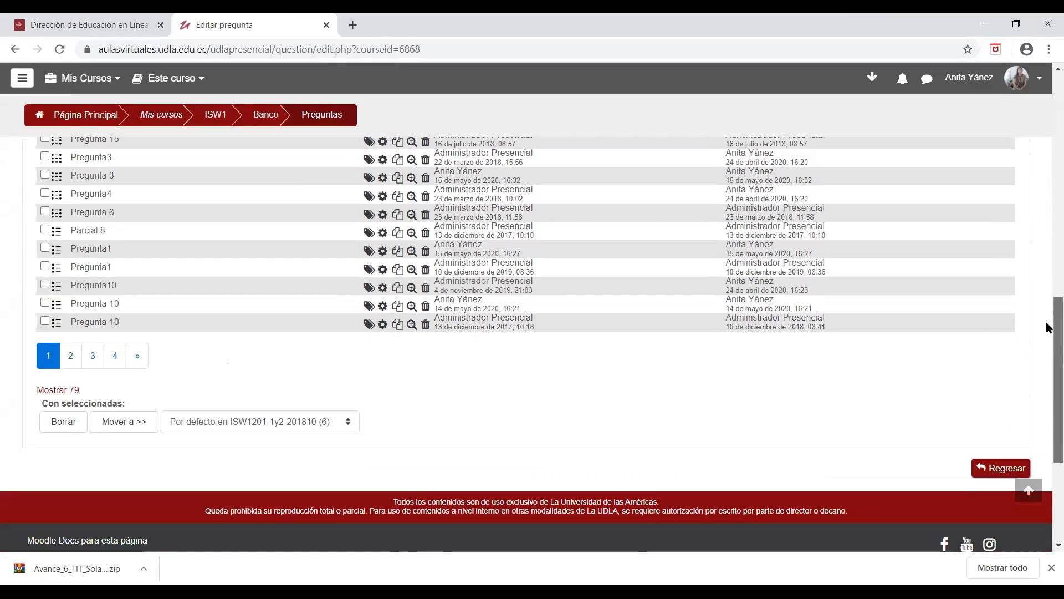
Step: Show the questions of the Prueba category in the question bank and look over the list
scroll(1048, 189, "up", 7)
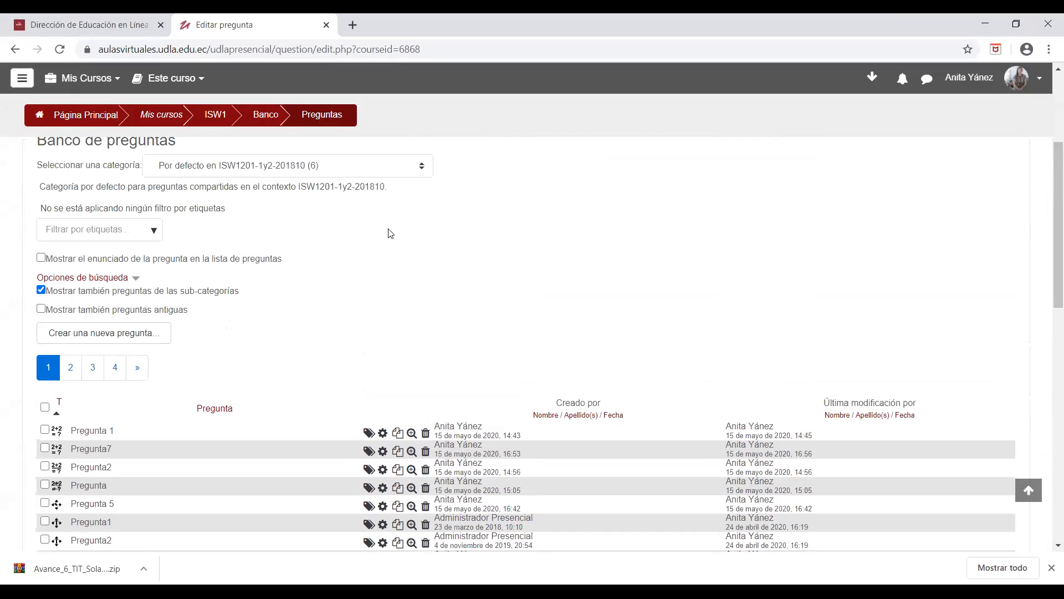
left_click(418, 163)
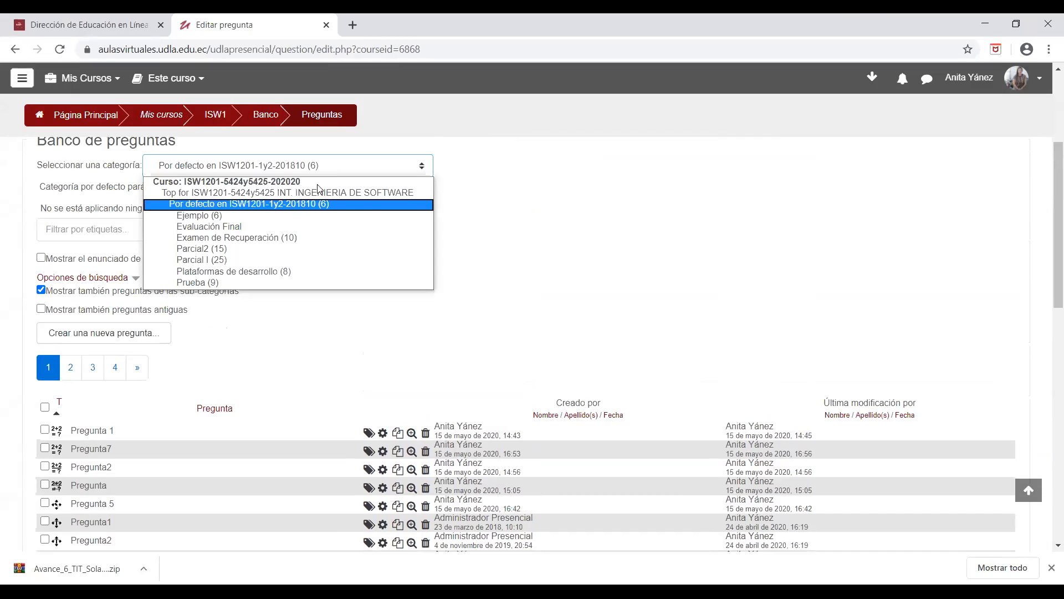
left_click(215, 283)
scroll(1048, 299, "down", 6)
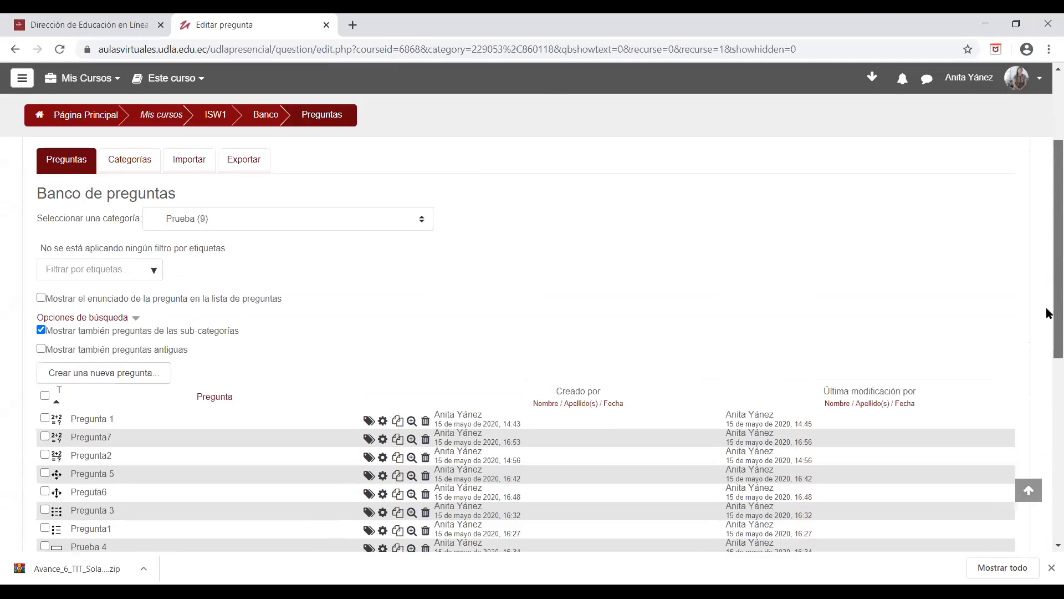
scroll(1048, 287, "up", 2)
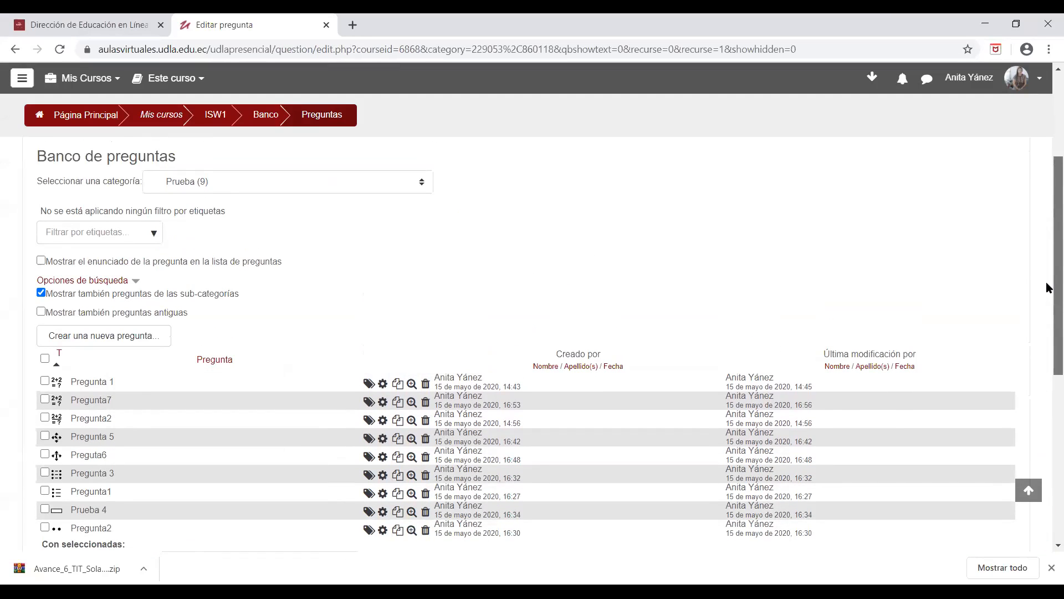
scroll(1047, 287, "down", 1)
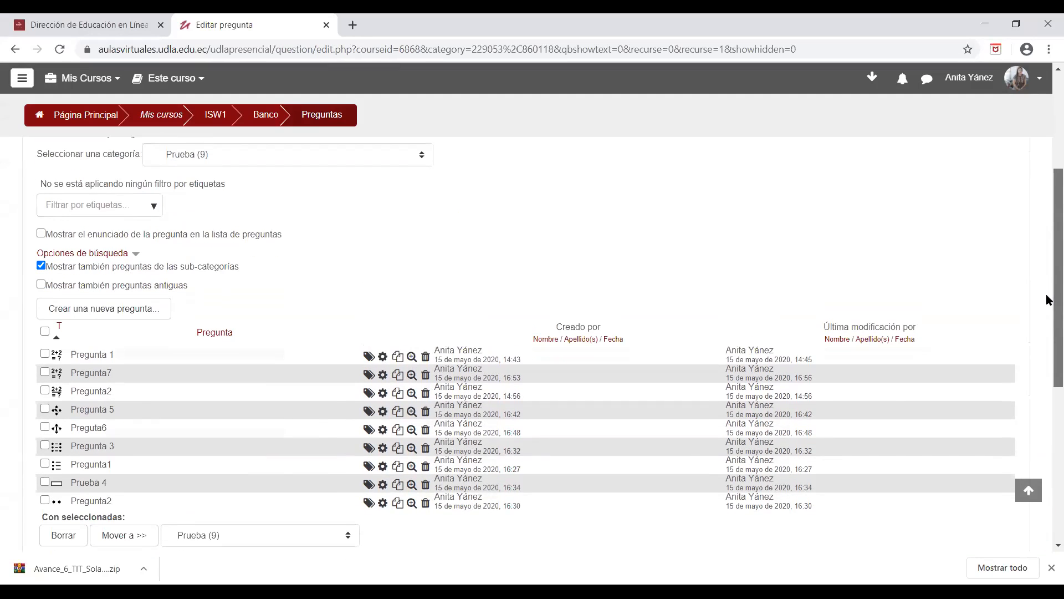
left_click(382, 485)
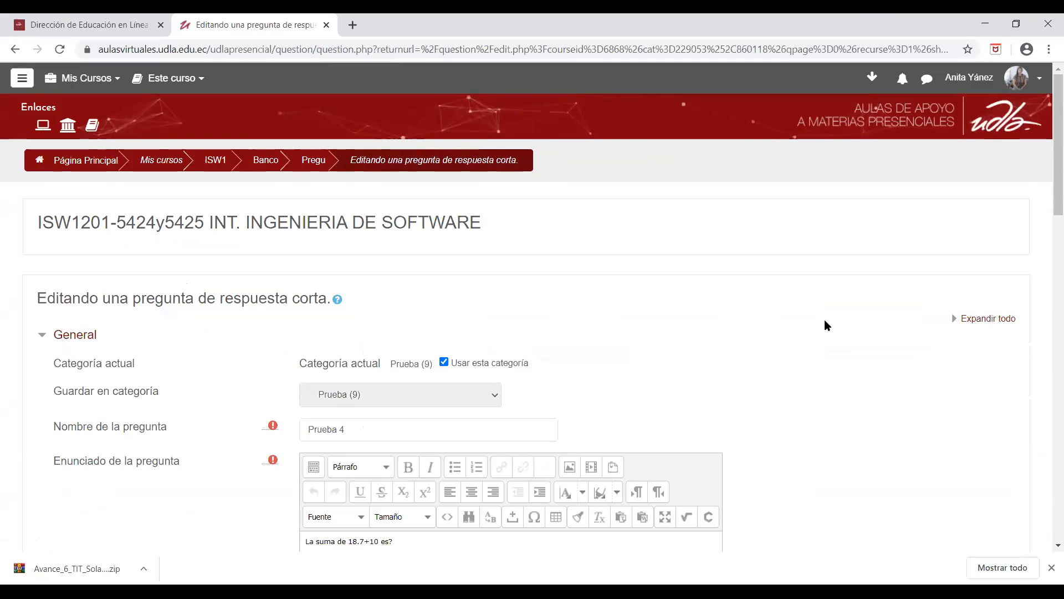
scroll(896, 329, "down", 3)
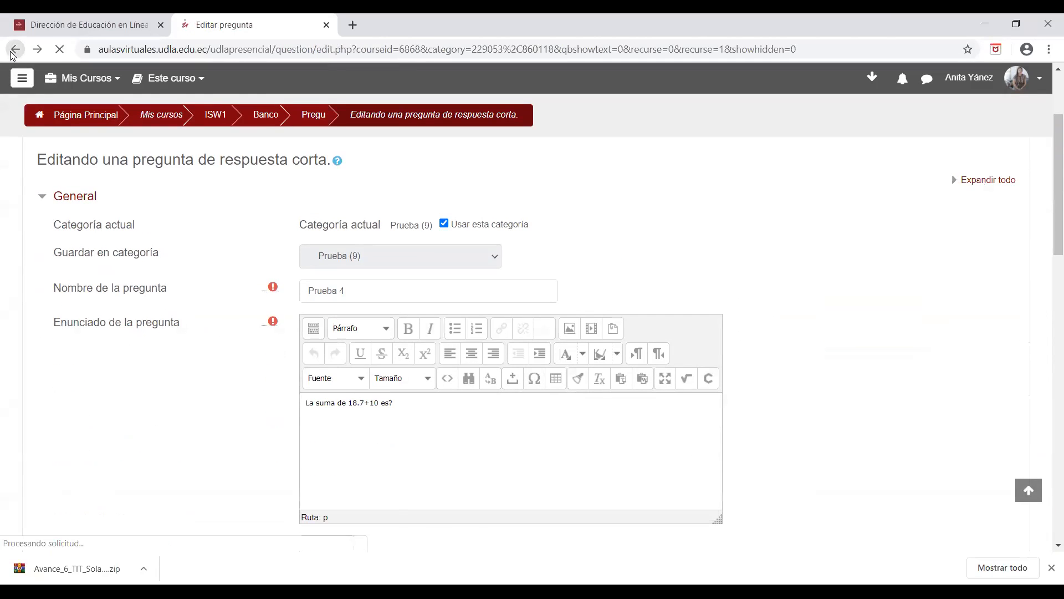
left_click(15, 49)
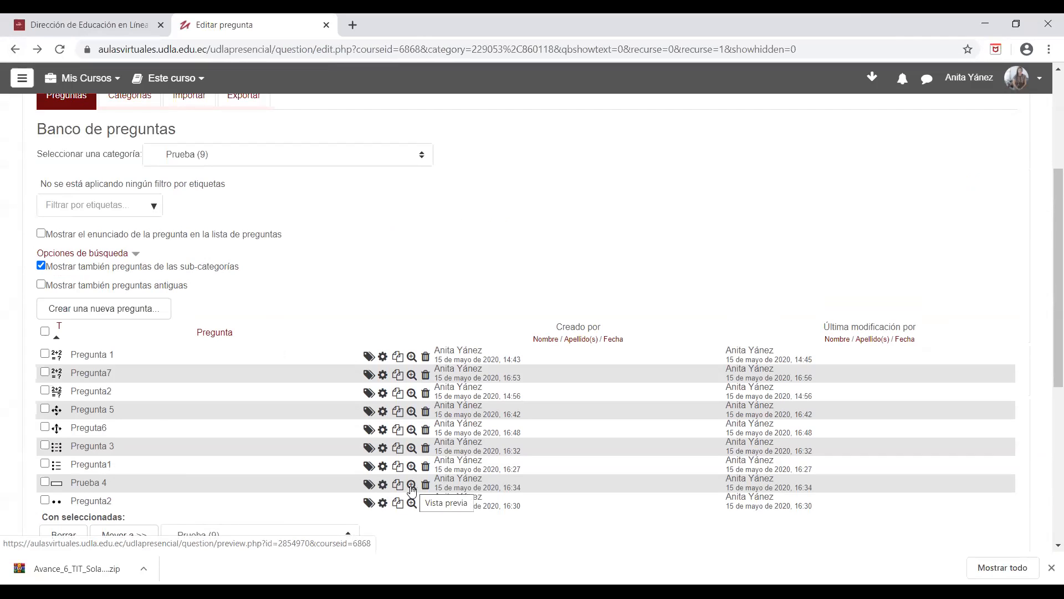
Step: Open the short-answer question Prueba 4 for editing and examine its default mark, general feedback and case-sensitivity options
left_click(383, 485)
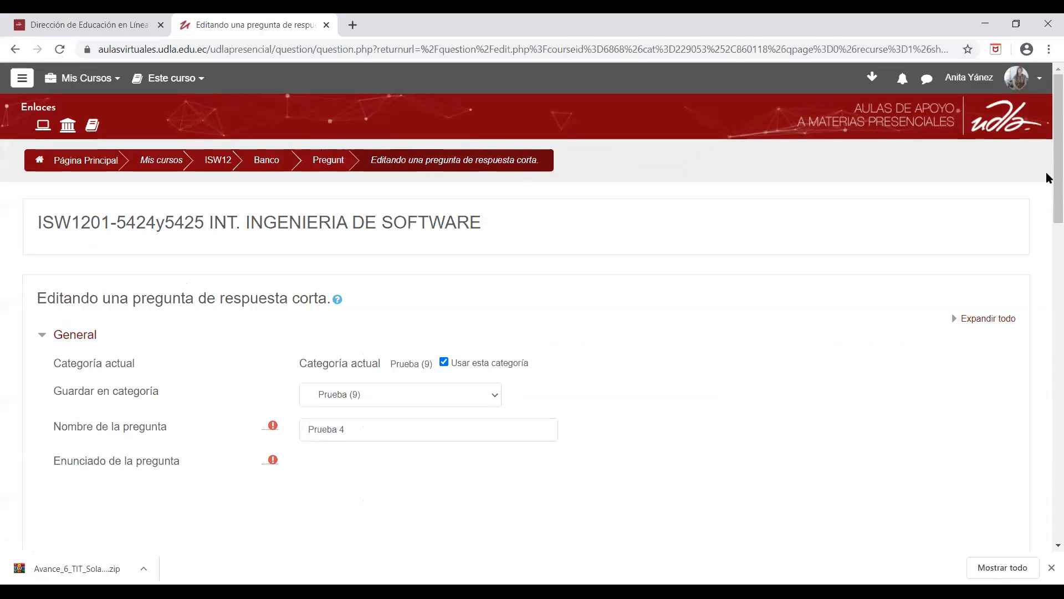
scroll(1046, 178, "down", 6)
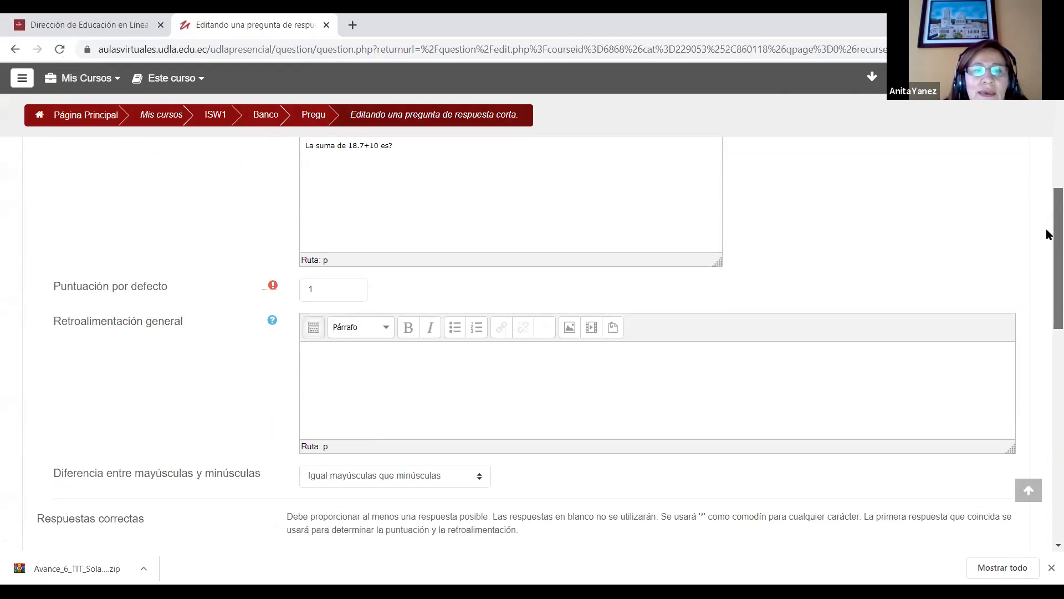
scroll(1047, 234, "down", 1)
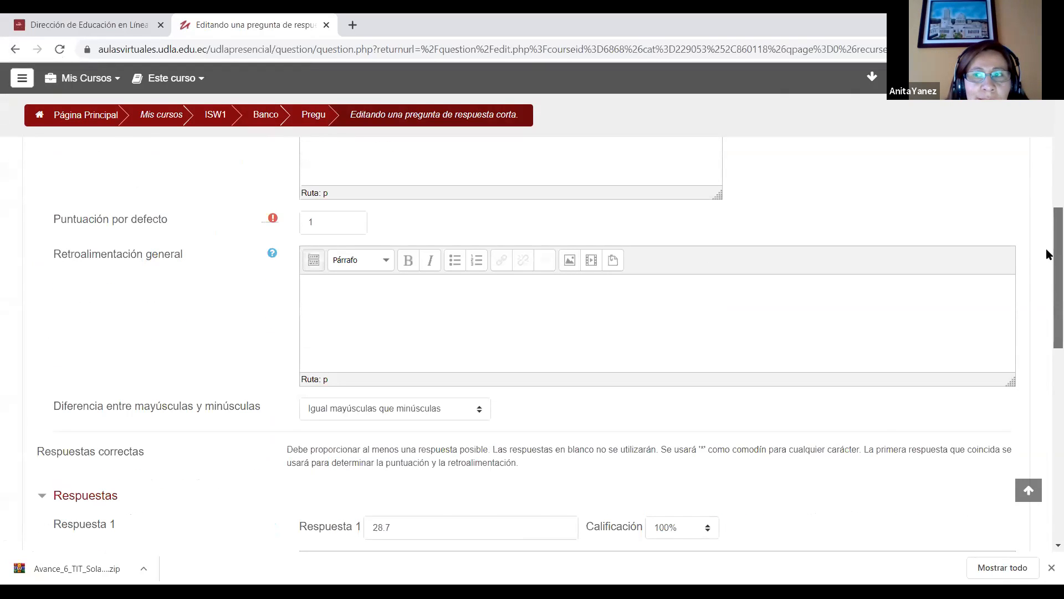
scroll(1047, 254, "down", 2)
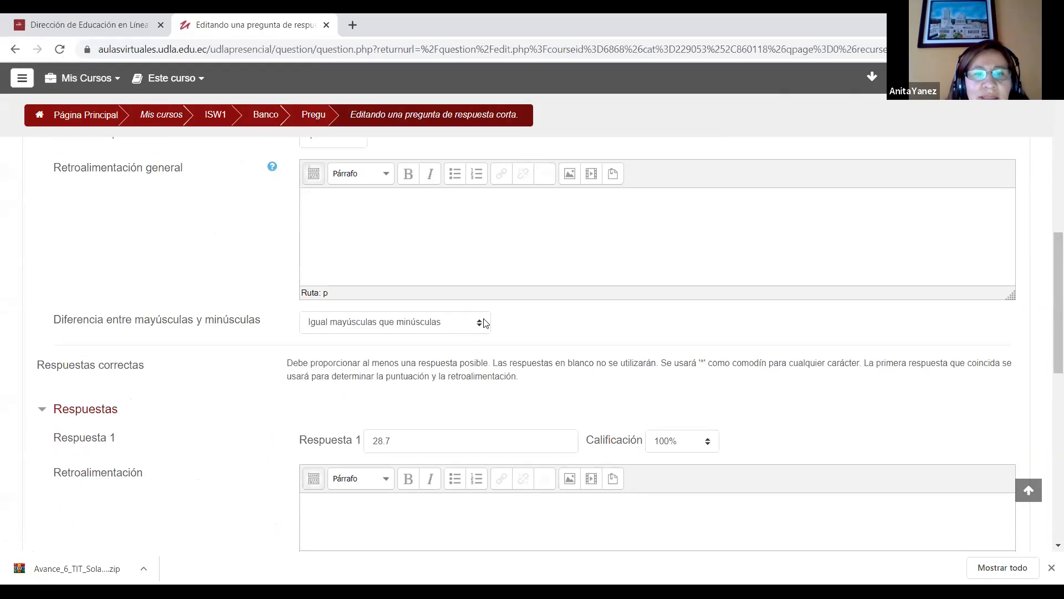
left_click(483, 322)
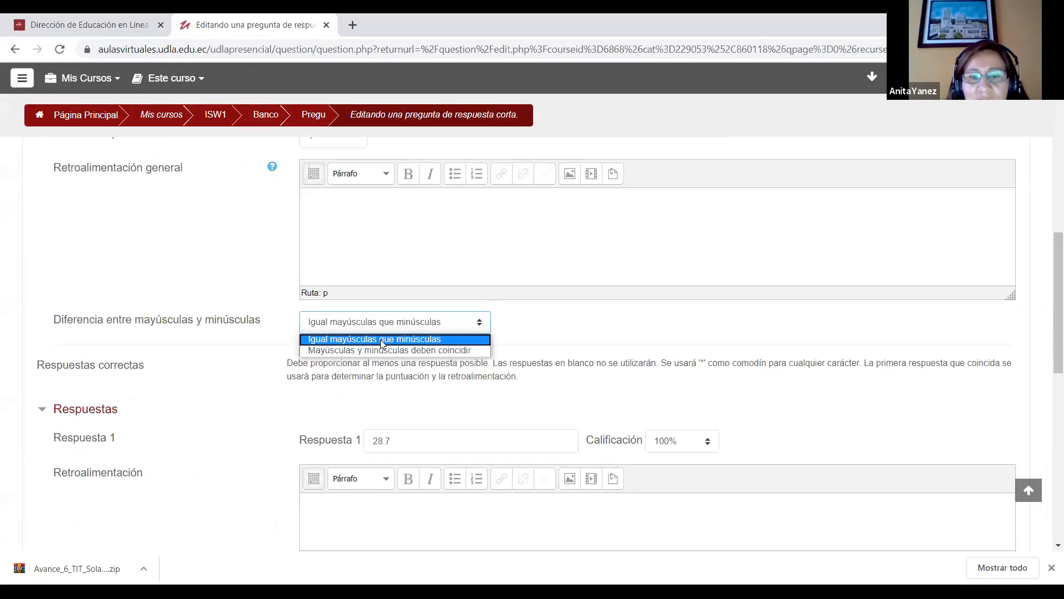
left_click(535, 336)
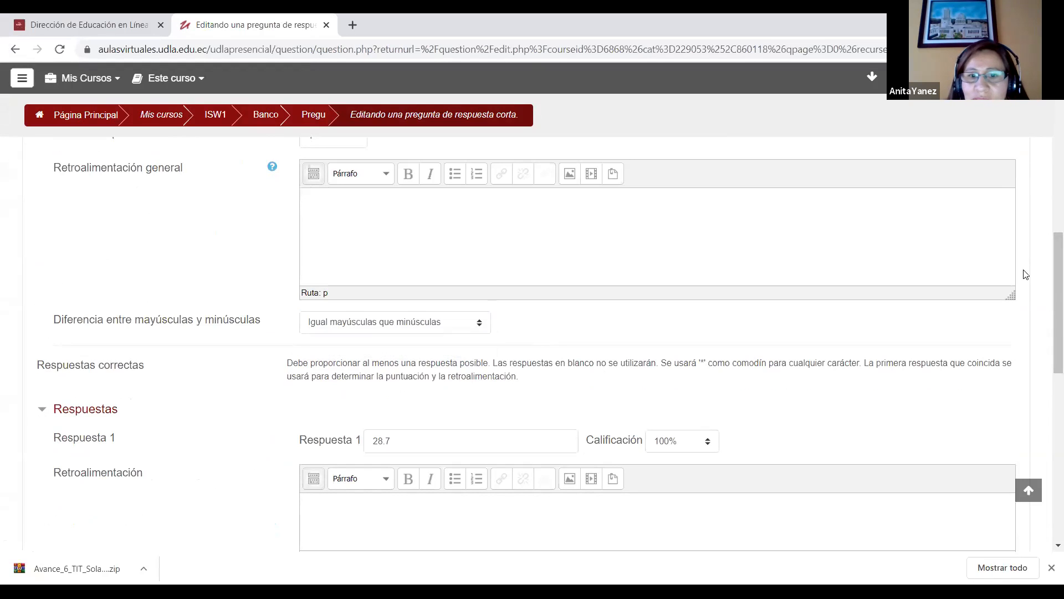
Step: Add blanks for three more answers to Prueba 4 and enter Red as answer 2 and RED as answer 3
left_click_drag(1046, 307, 1047, 364)
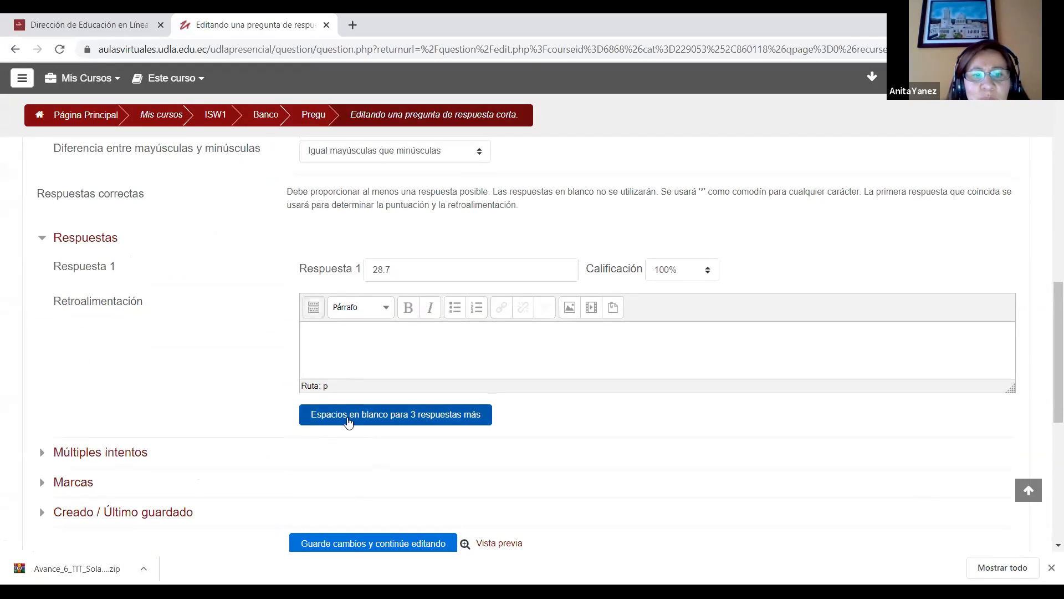
left_click(398, 269)
left_click_drag(398, 269, 368, 270)
left_click(367, 421)
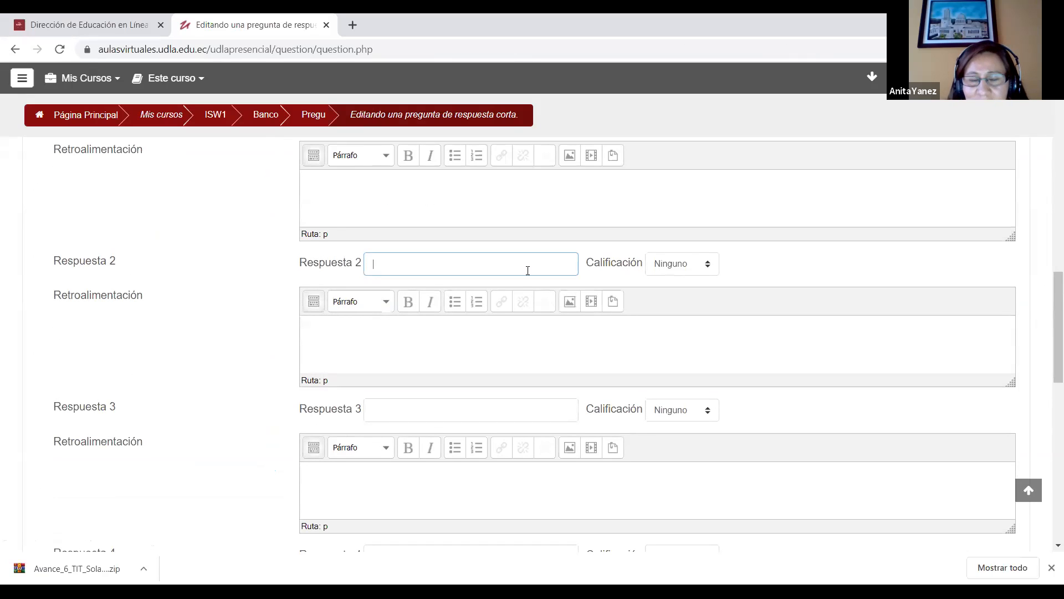
type("Red")
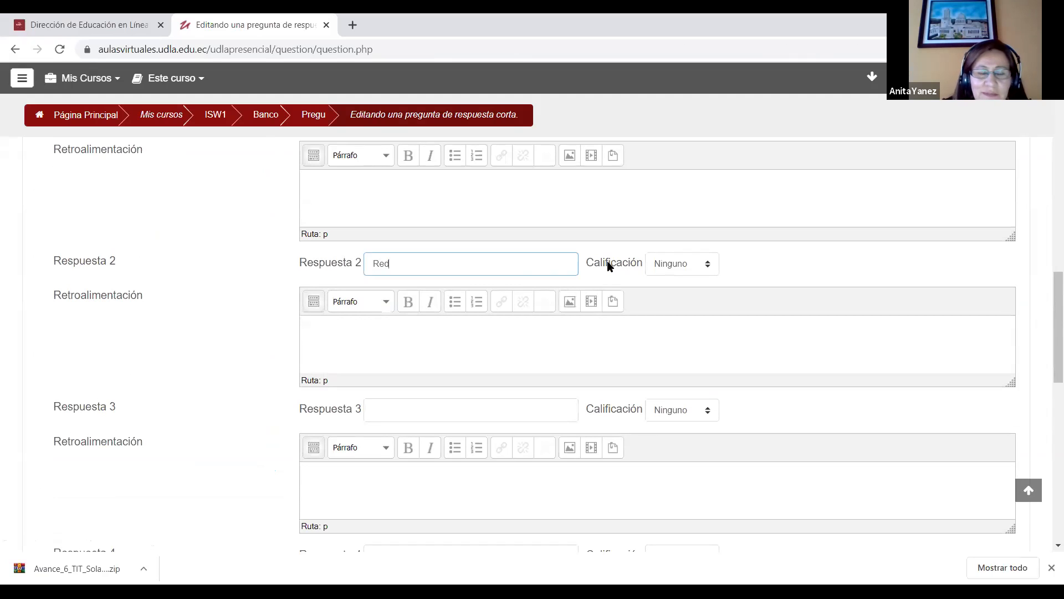
left_click(423, 411)
type("RED")
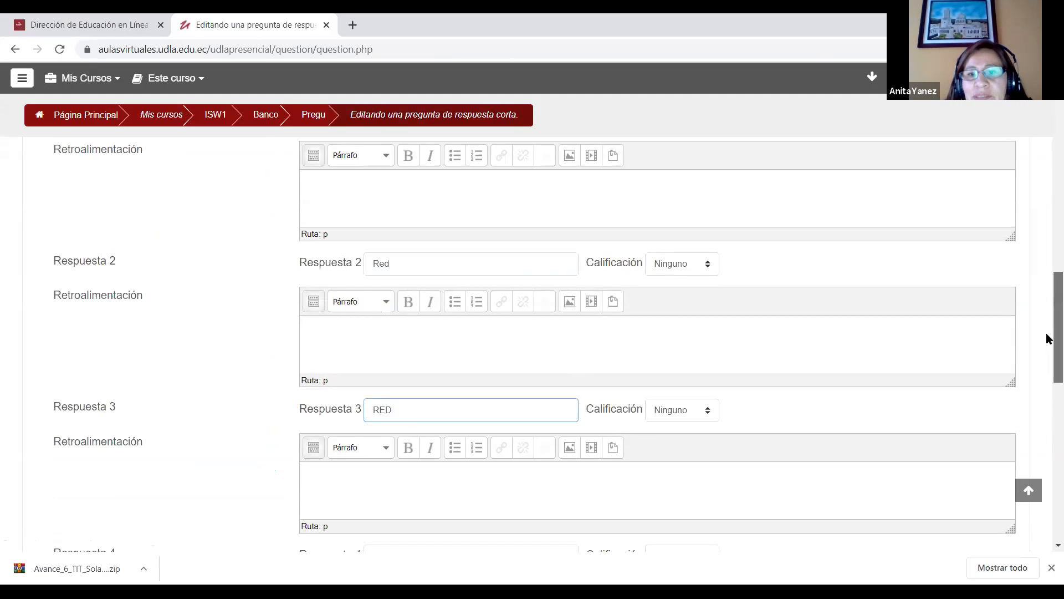
Step: Examine the Respuesta 1 entry of the short-answer question
left_click_drag(1048, 339, 1047, 299)
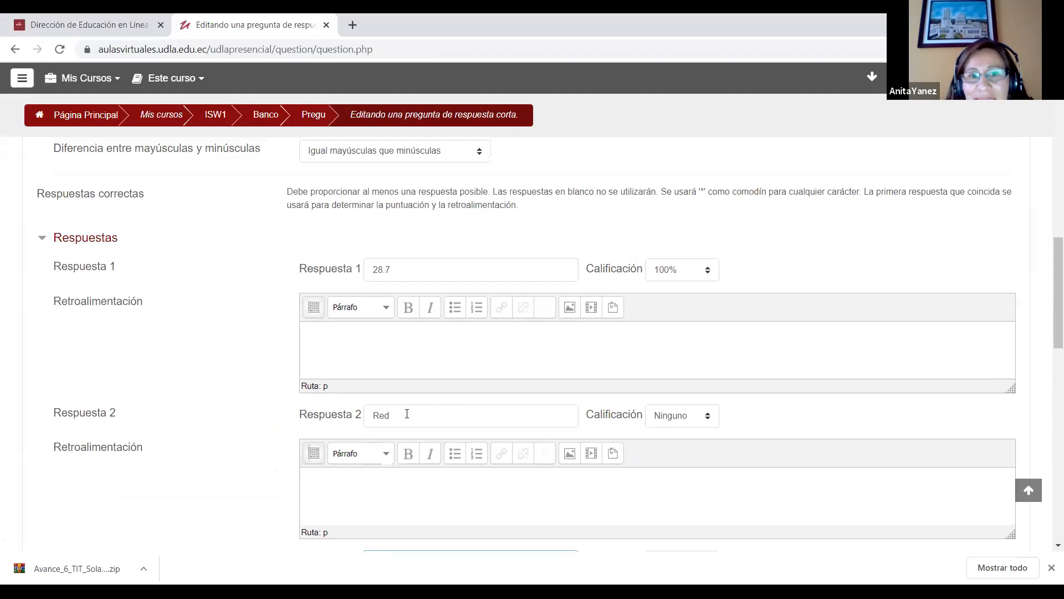
left_click(406, 270)
left_click_drag(399, 269, 373, 268)
left_click(385, 272)
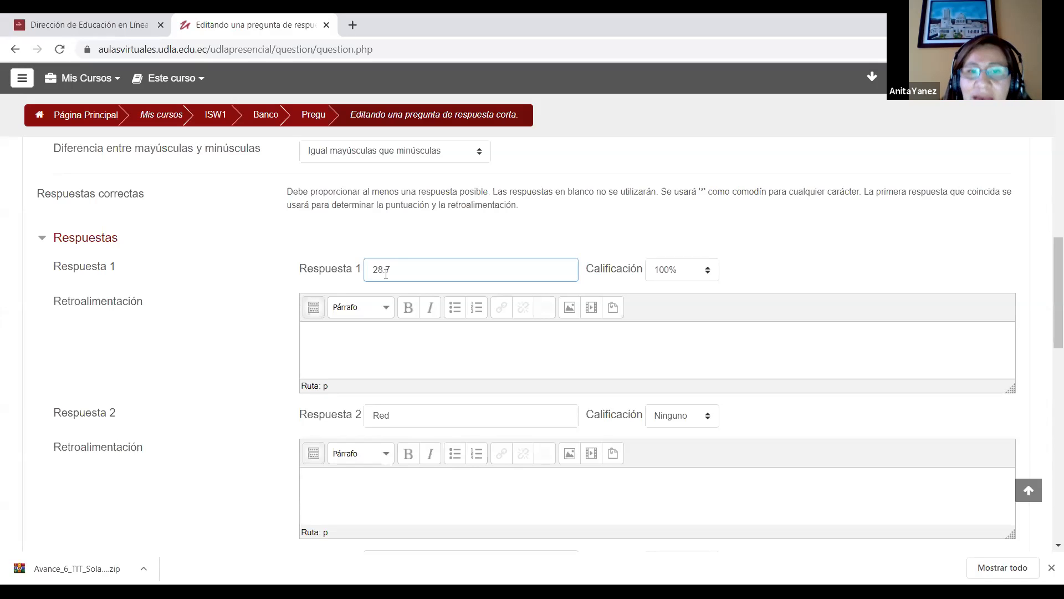
Step: Leave the question form for the course page and open the quiz Examen primer progreso - 30 Abril under PROGRESO 1
left_click(231, 123)
left_click(583, 124)
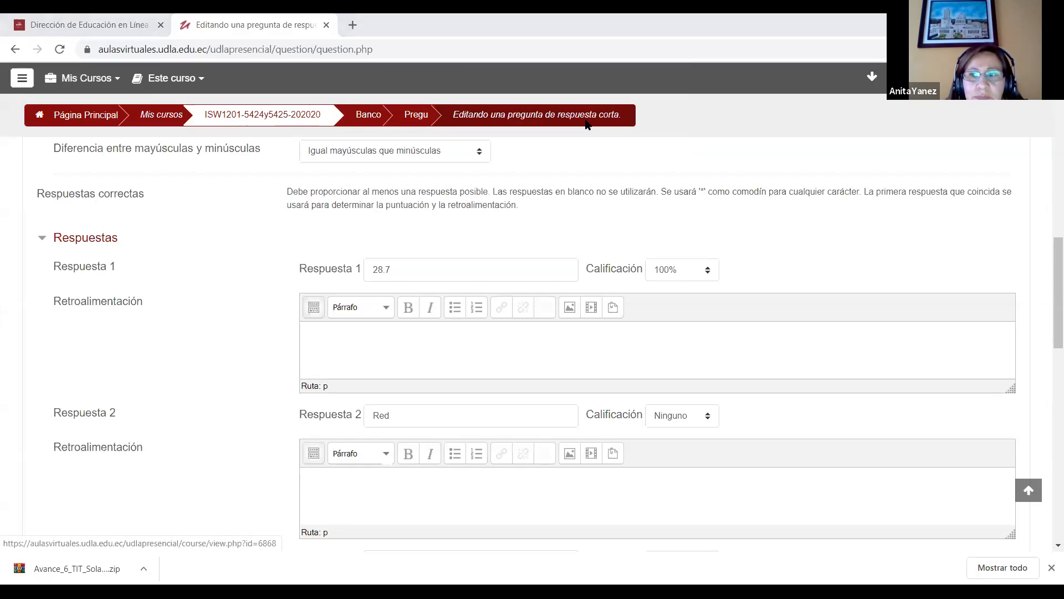
scroll(1047, 215, "down", 20)
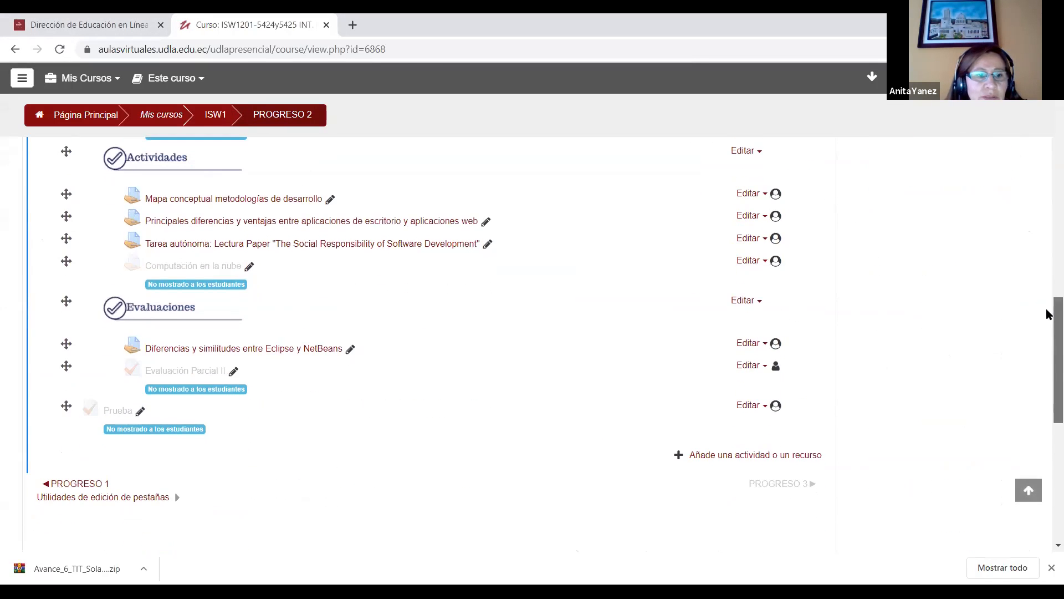
scroll(94, 310, "up", 5)
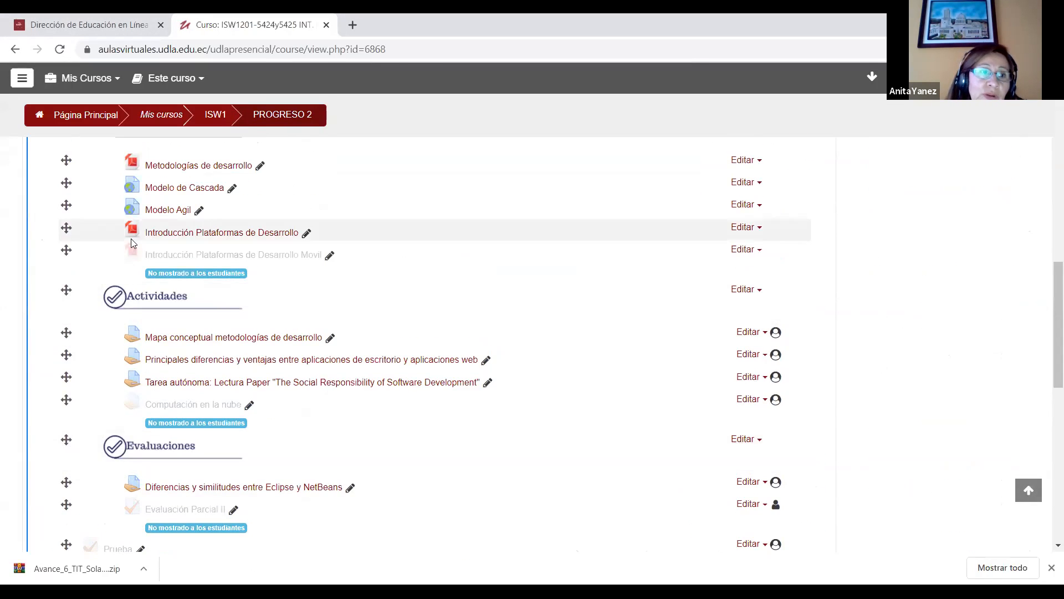
left_click(89, 211)
scroll(1048, 396, "down", 5)
scroll(1048, 396, "down", 6)
left_click_drag(1049, 399, 1048, 331)
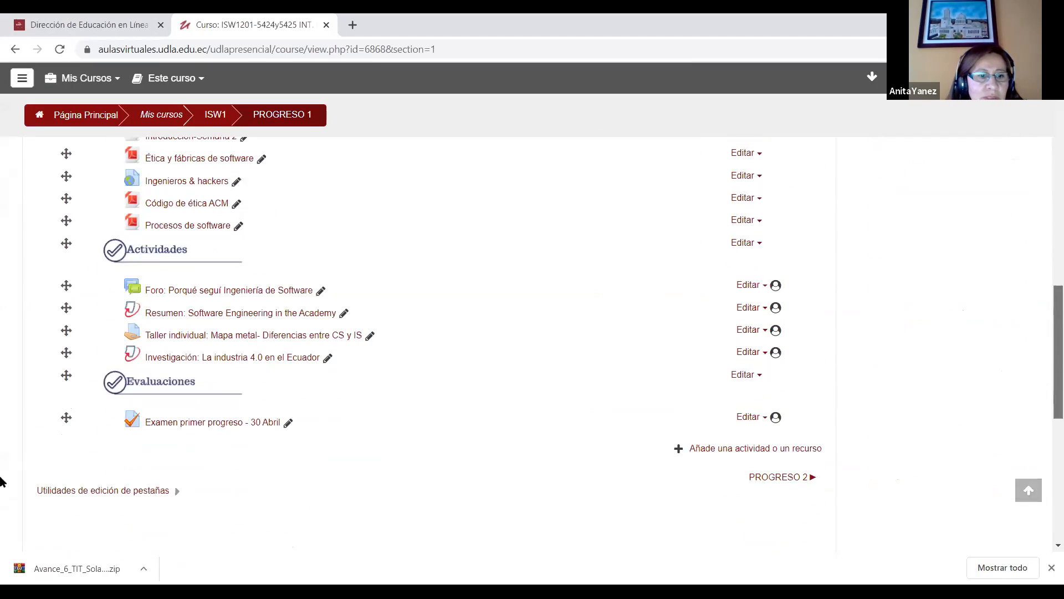
left_click(205, 423)
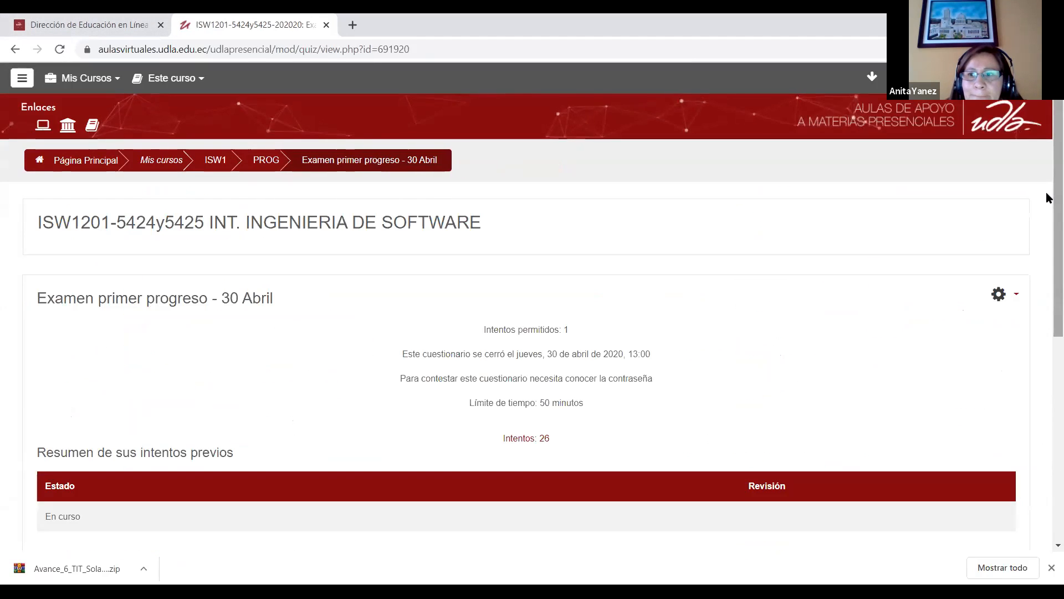
Step: Open the quiz's detailed responses report (Respuestas detalladas) and examine the table of students' answers
scroll(1046, 277, "down", 1)
left_click(1012, 158)
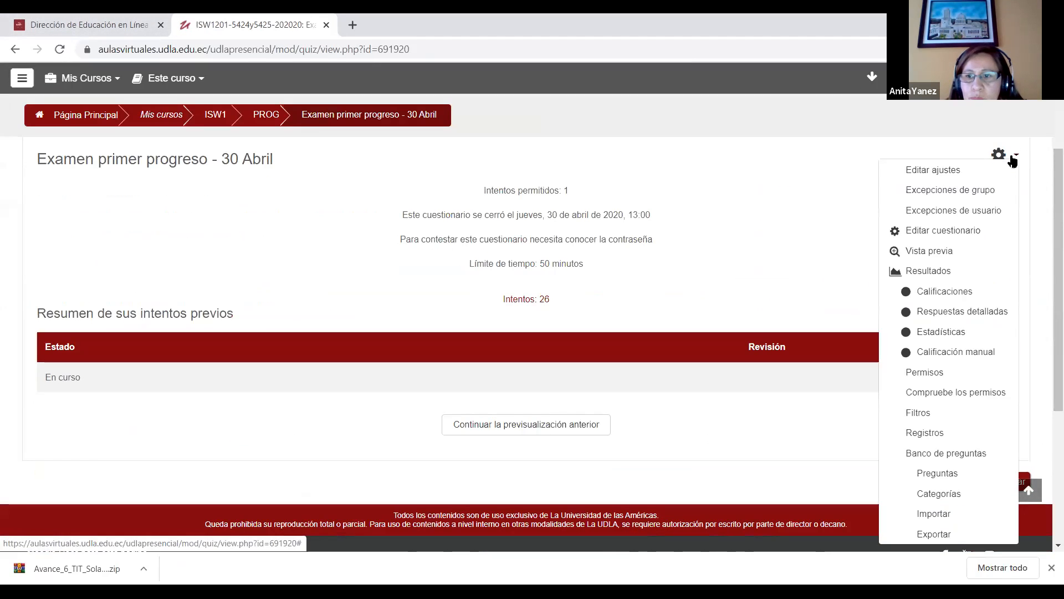
left_click(936, 312)
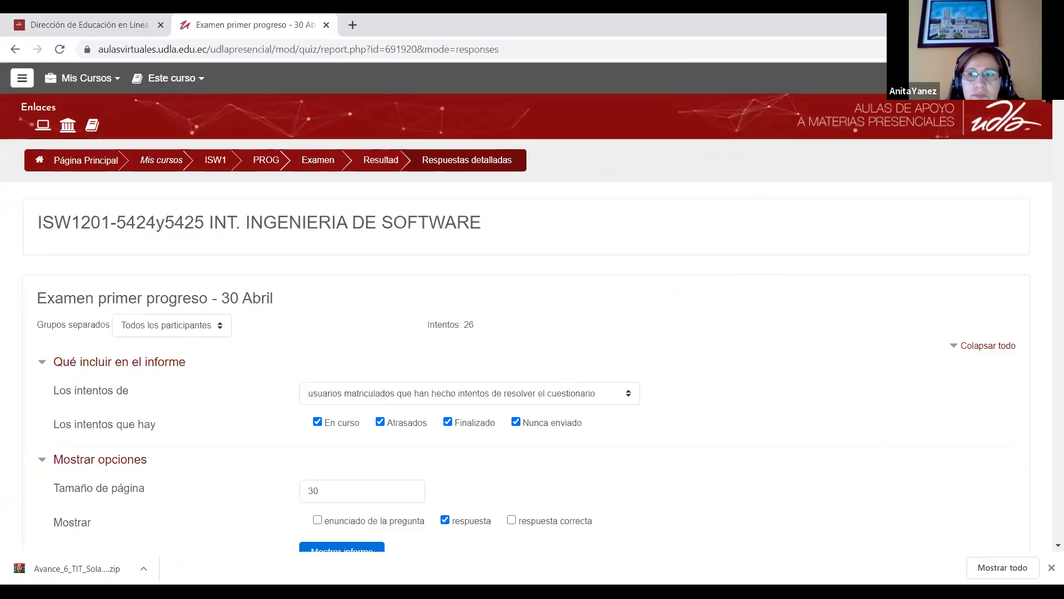
mouse_move(1056, 86)
left_mouse_down()
mouse_move(1047, 120)
mouse_move(1047, 103)
left_mouse_up()
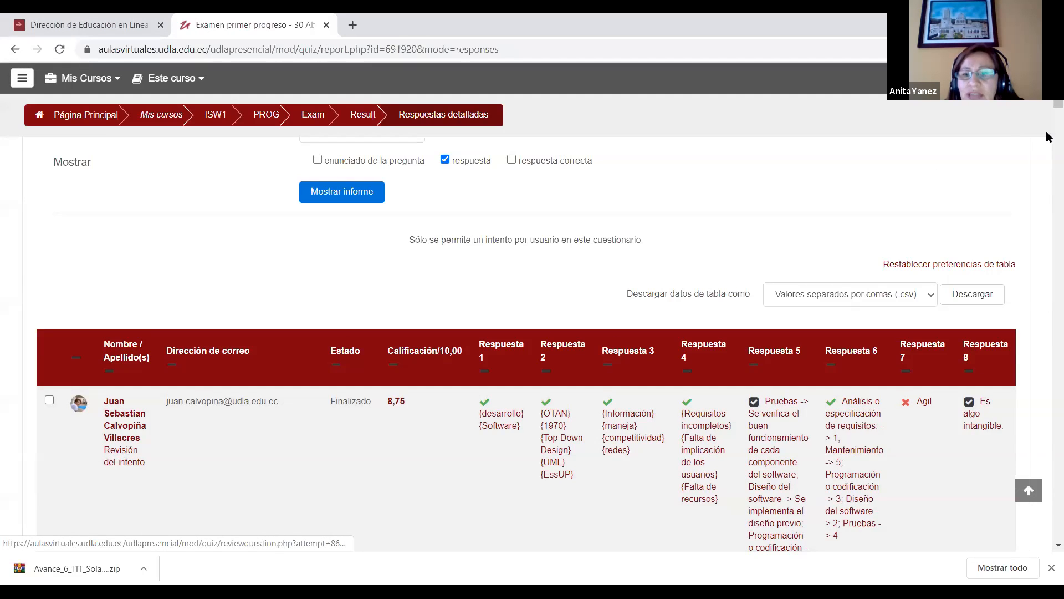
scroll(850, 309, "down", 2)
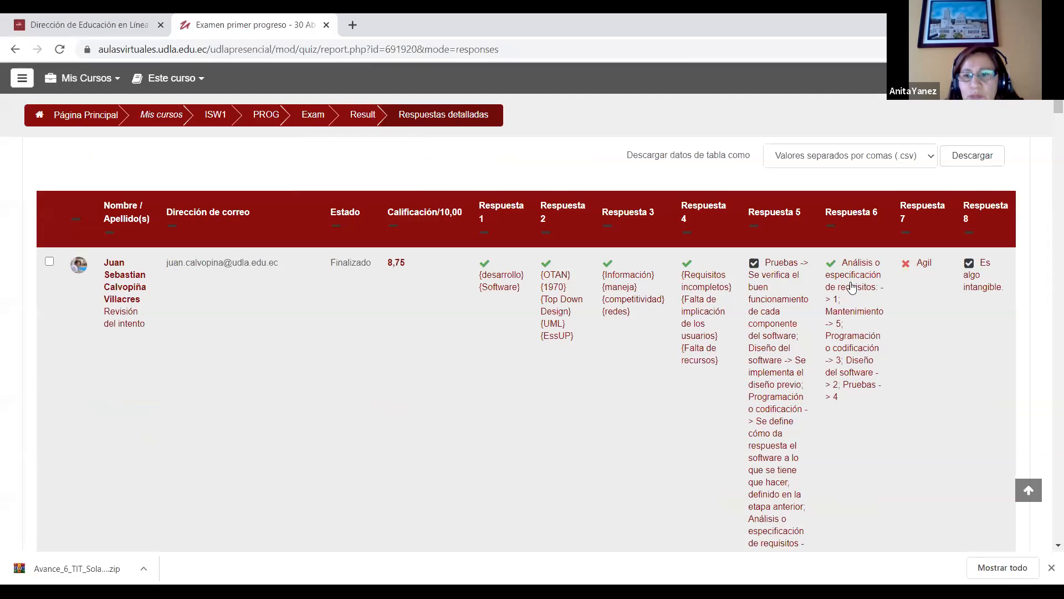